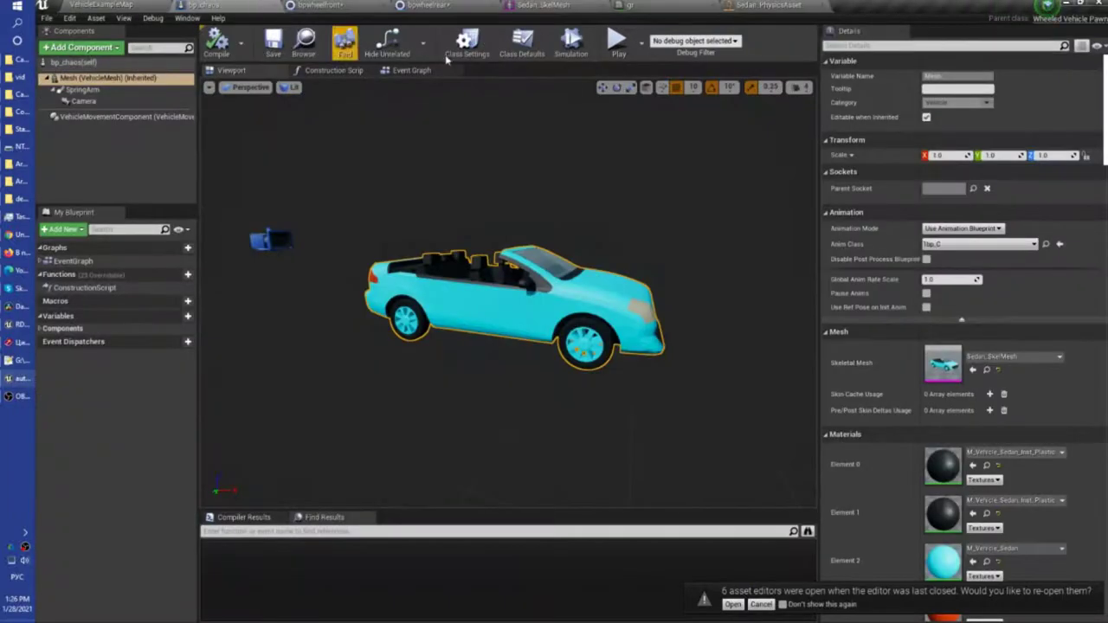
# Step: End the standalone test drive and set the gr material's Texture Sample to T_Checker_Noise_M
pyautogui.click(618, 39)
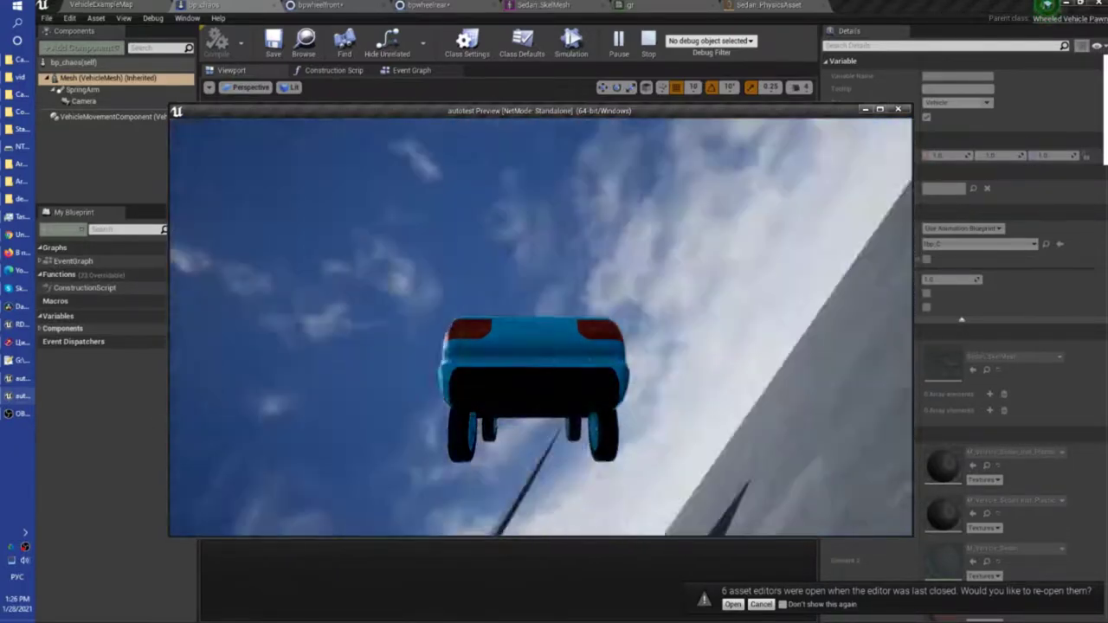
pyautogui.press('Escape')
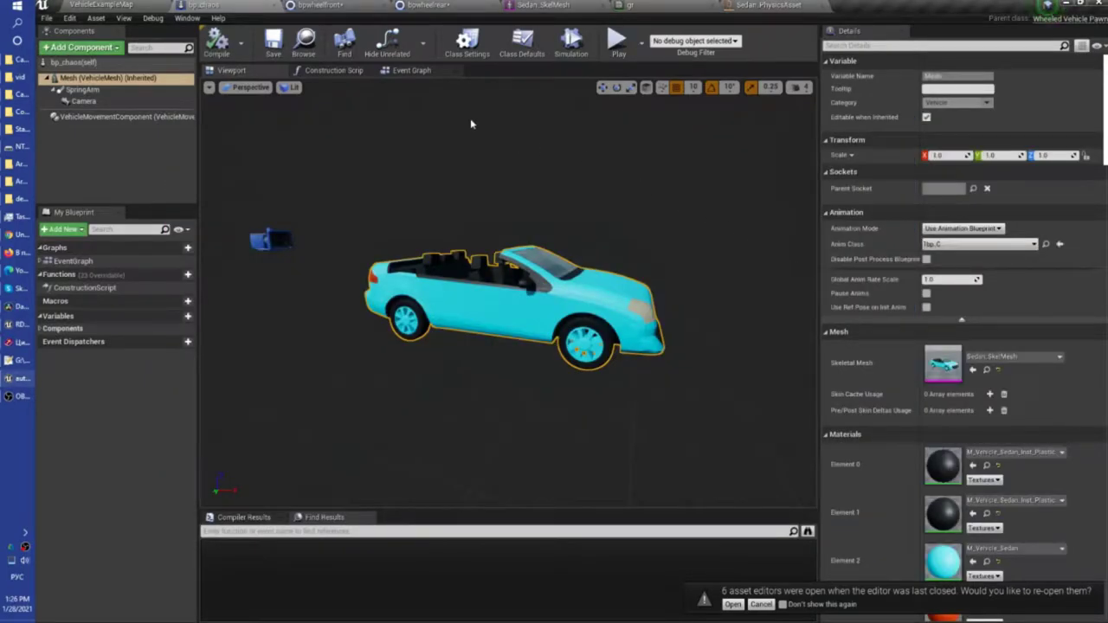
pyautogui.click(641, 6)
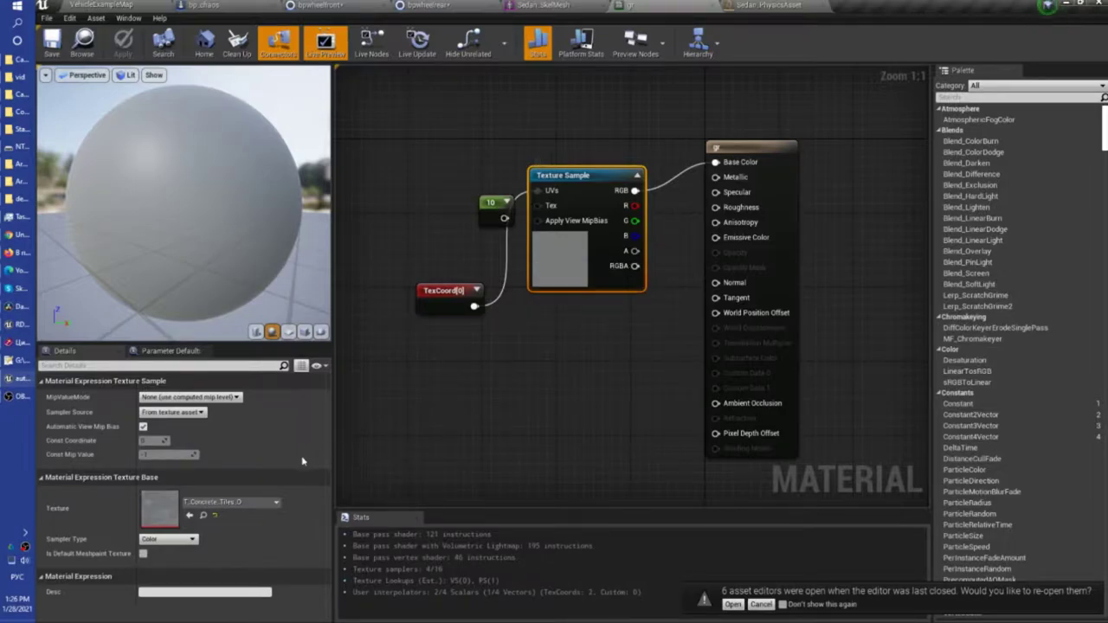
pyautogui.click(251, 502)
pyautogui.scroll(2, 279, 425)
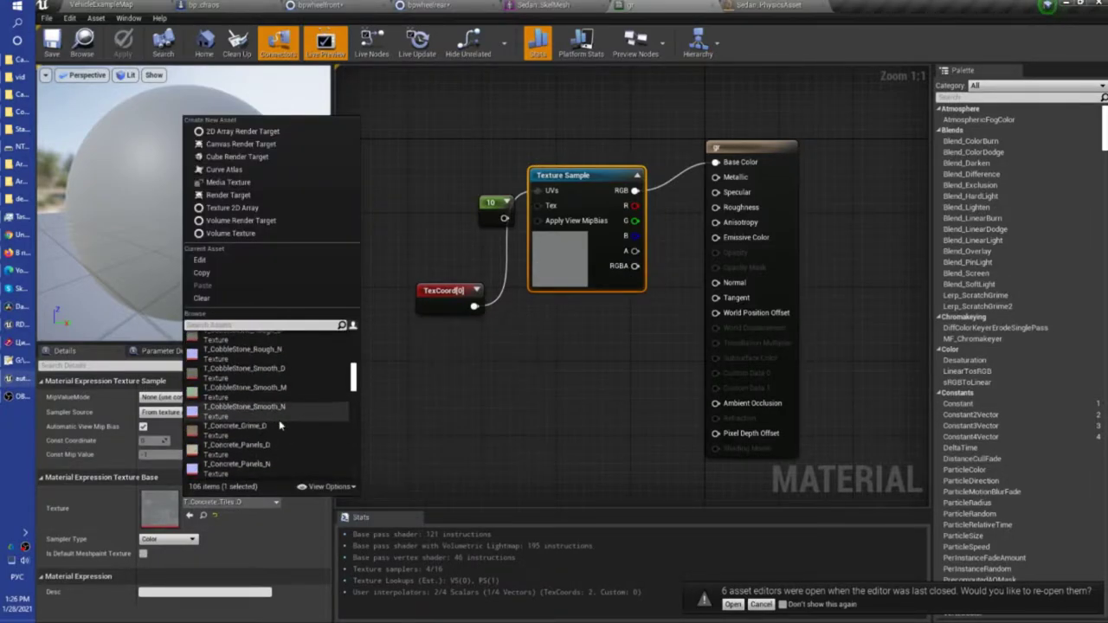
pyautogui.scroll(3, 279, 420)
pyautogui.scroll(2, 279, 420)
pyautogui.press('Escape')
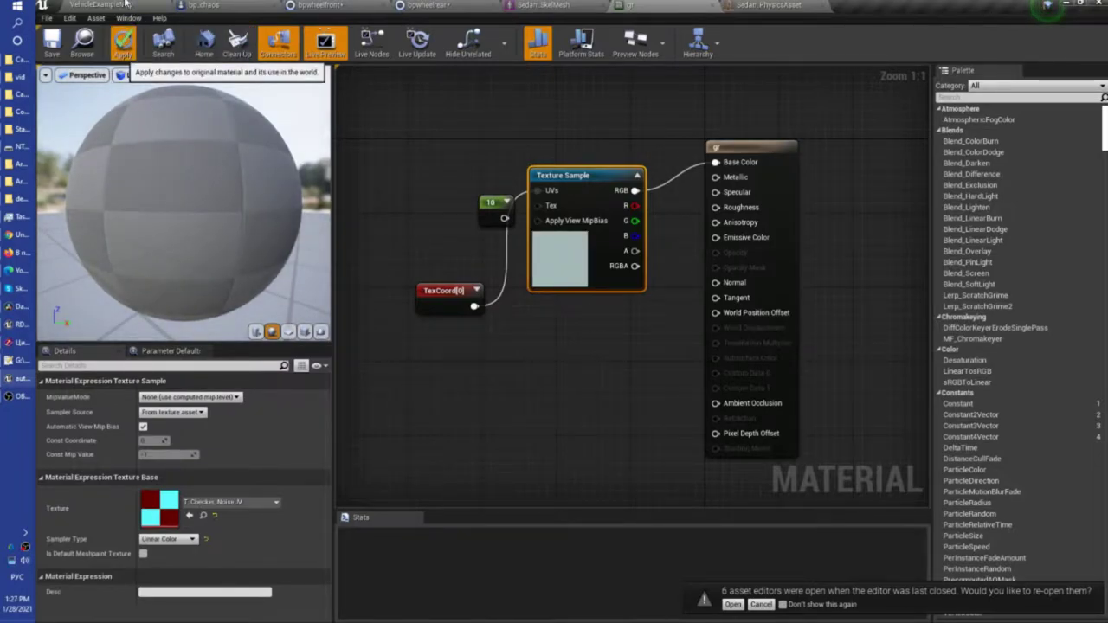
# Step: Apply the gr material change and start playing the level
pyautogui.click(123, 43)
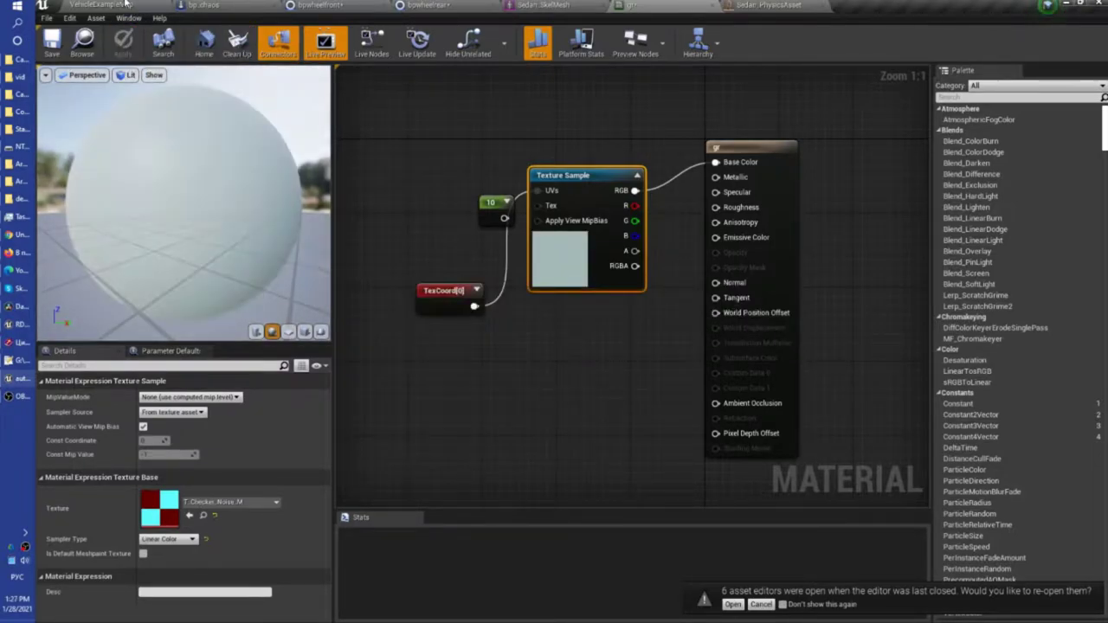
pyautogui.click(126, 5)
pyautogui.click(660, 43)
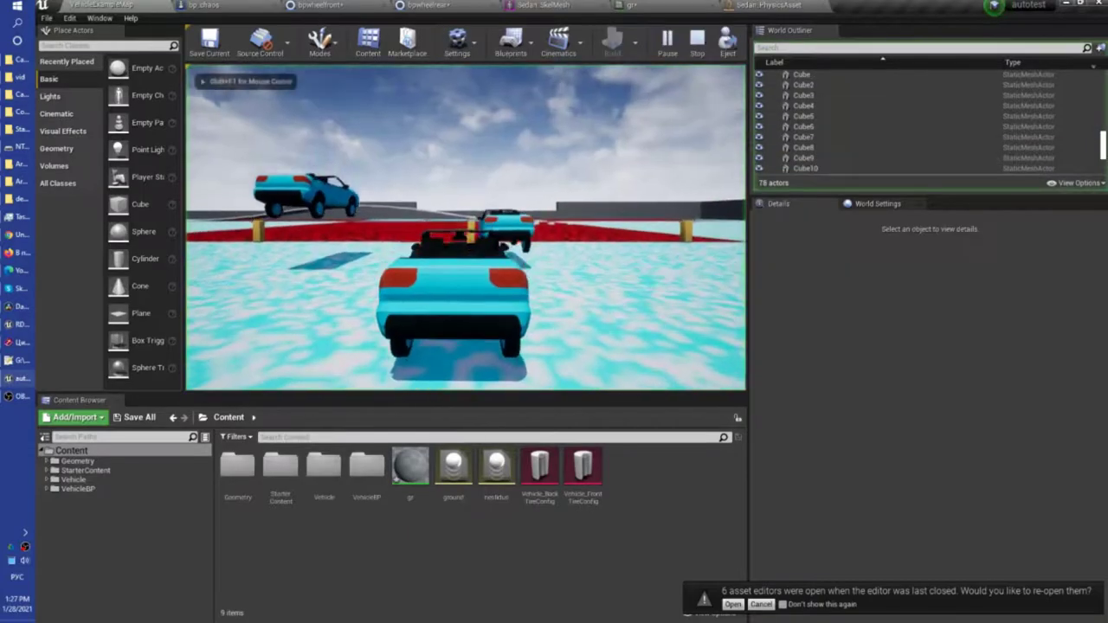
# Step: Drive the car with WASD across the red, cyan and white ground, then stop play
pyautogui.press('w')
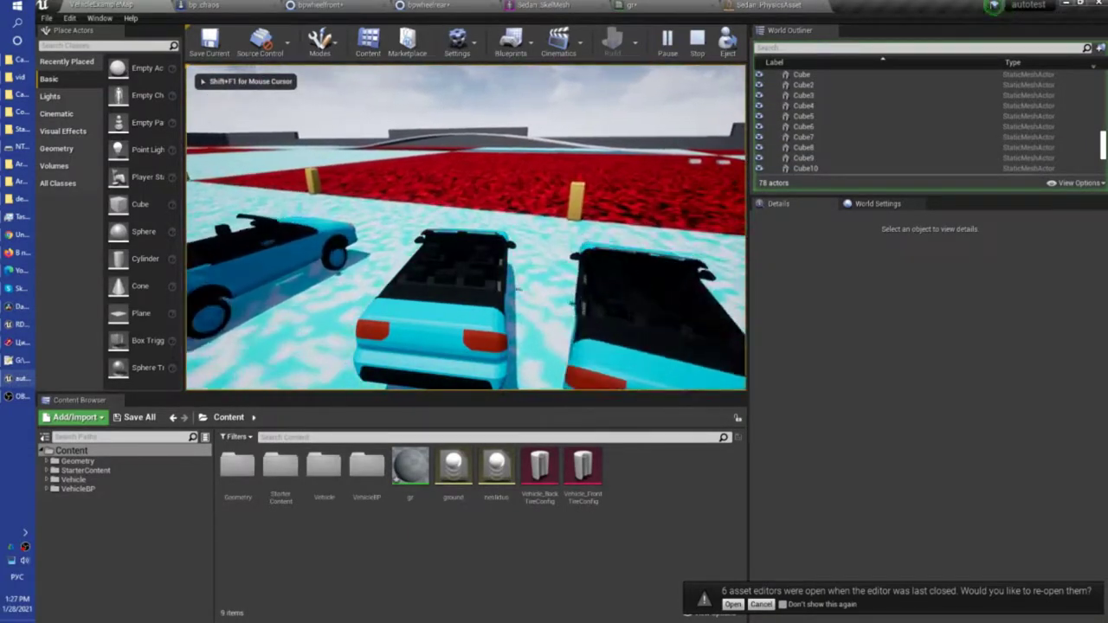
pyautogui.press('d')
pyautogui.press('a')
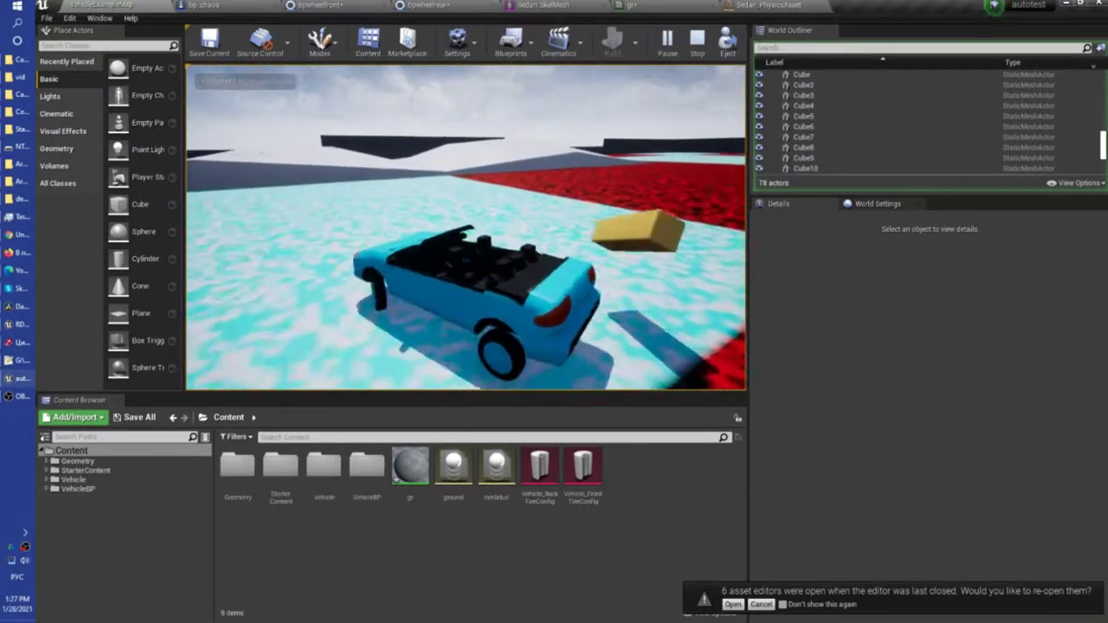
pyautogui.press('a')
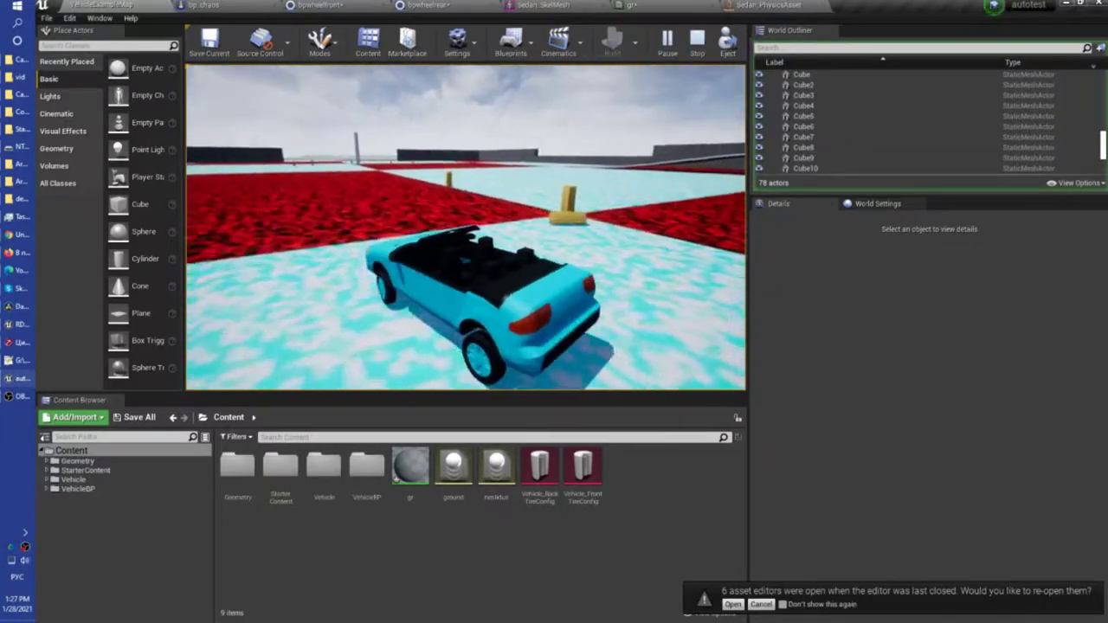
pyautogui.press('d')
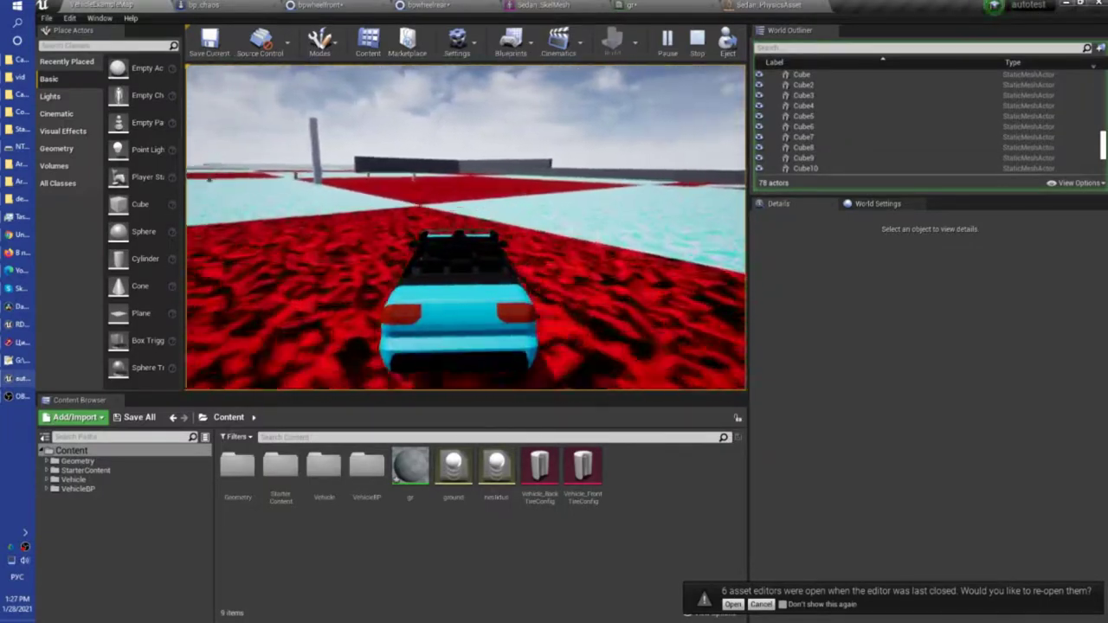
pyautogui.press('a')
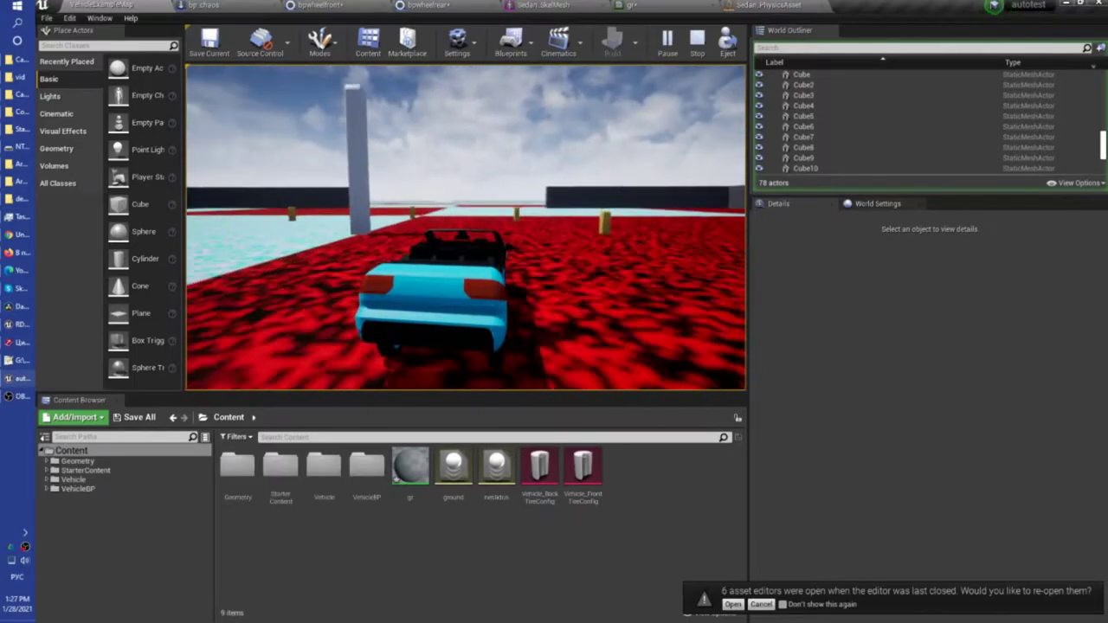
pyautogui.press('d')
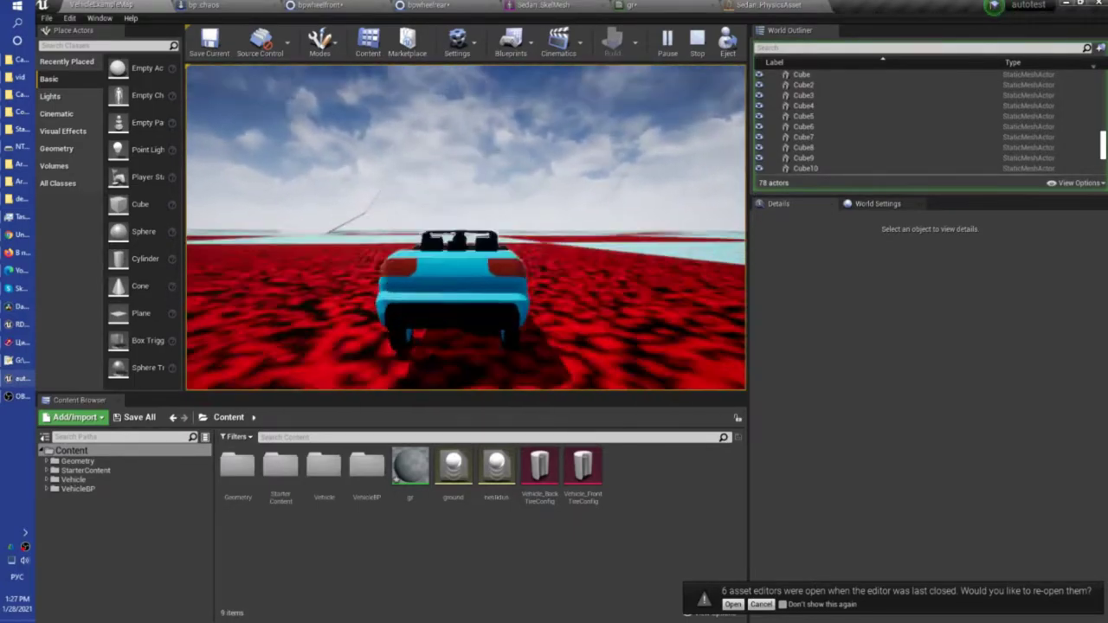
pyautogui.press('a')
pyautogui.press('a')
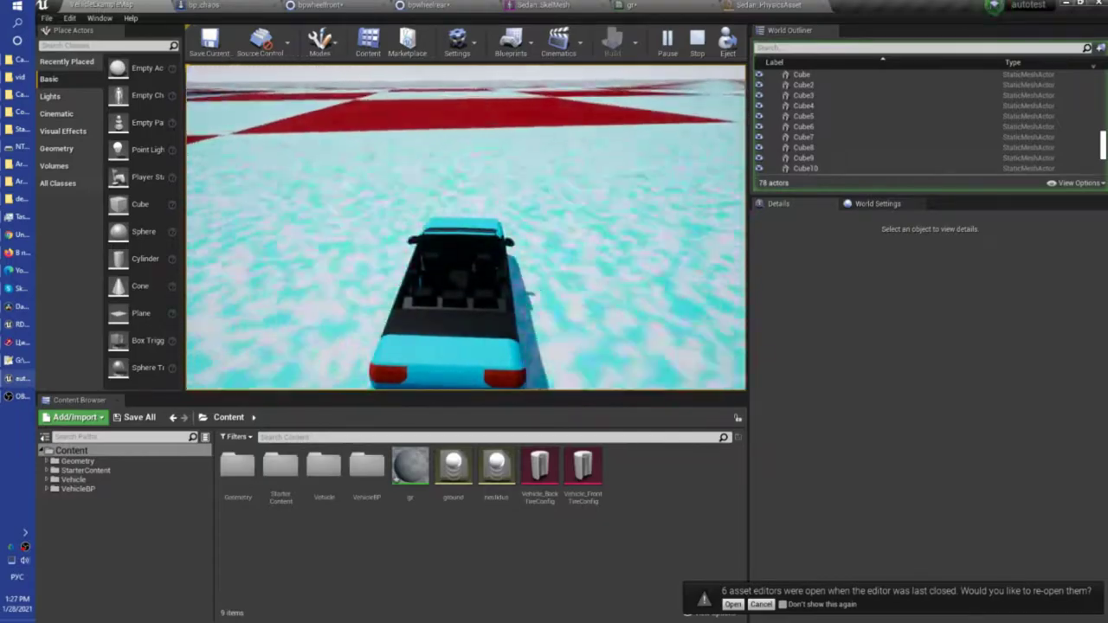
pyautogui.press('a')
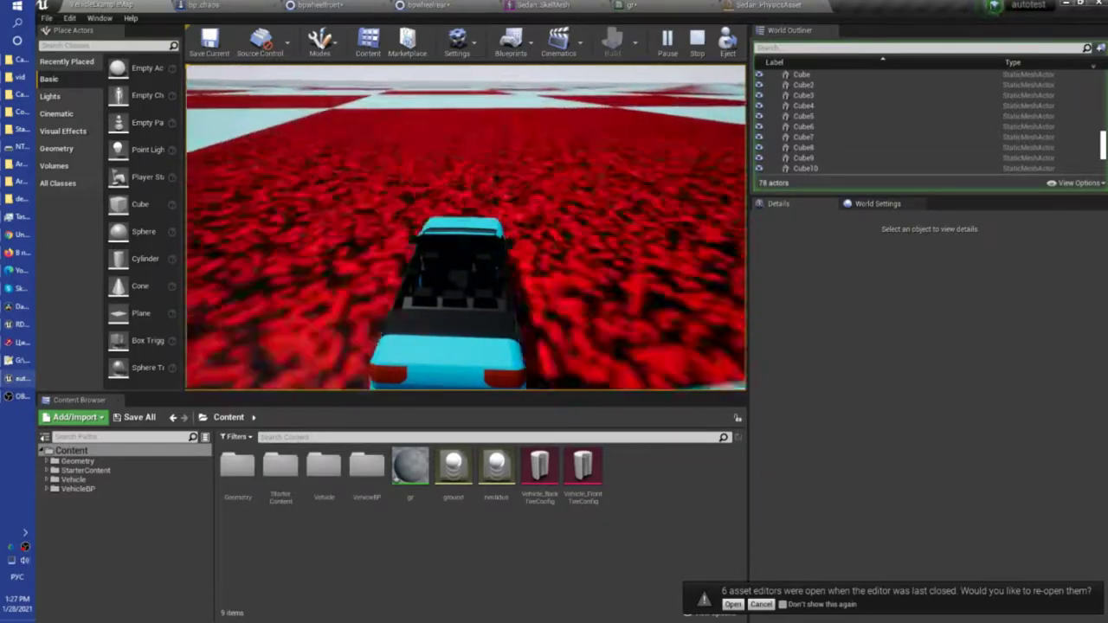
pyautogui.press('a')
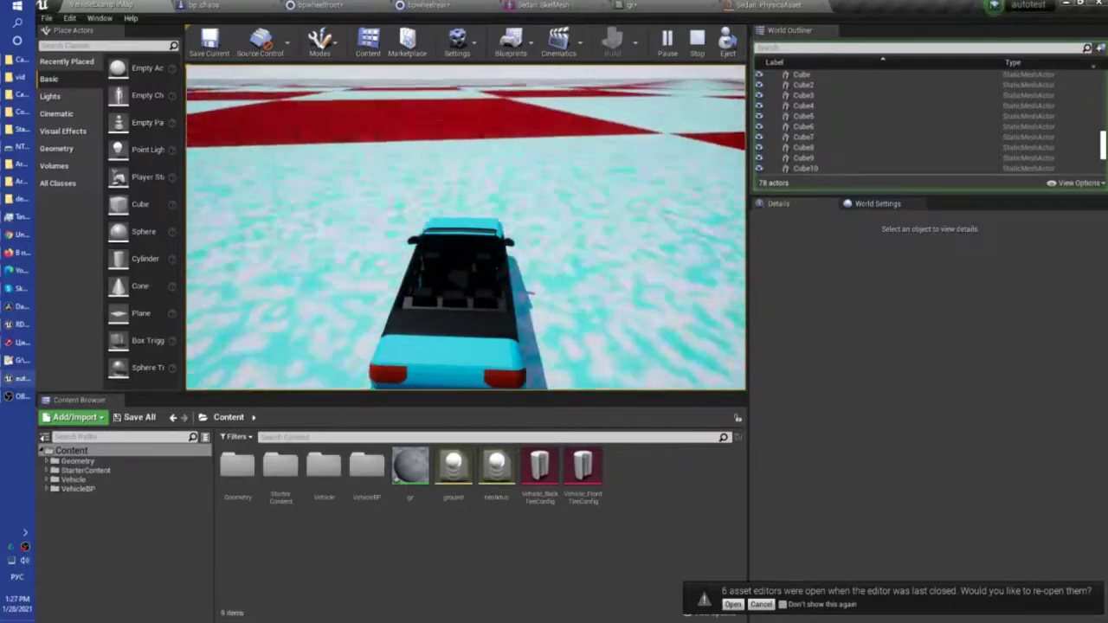
pyautogui.press('a')
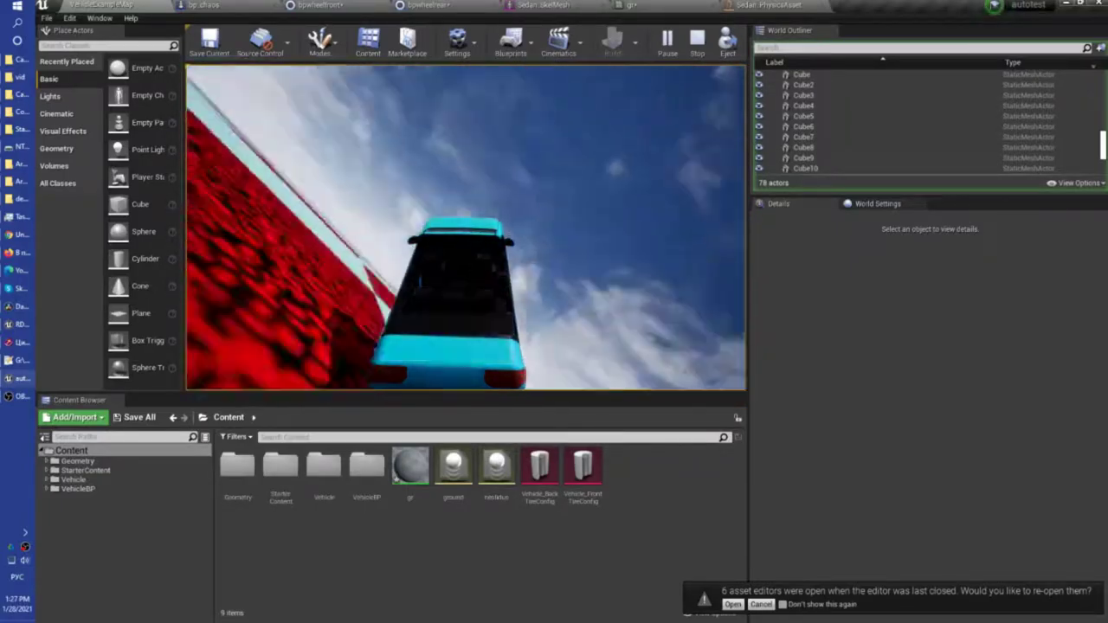
pyautogui.press('Escape')
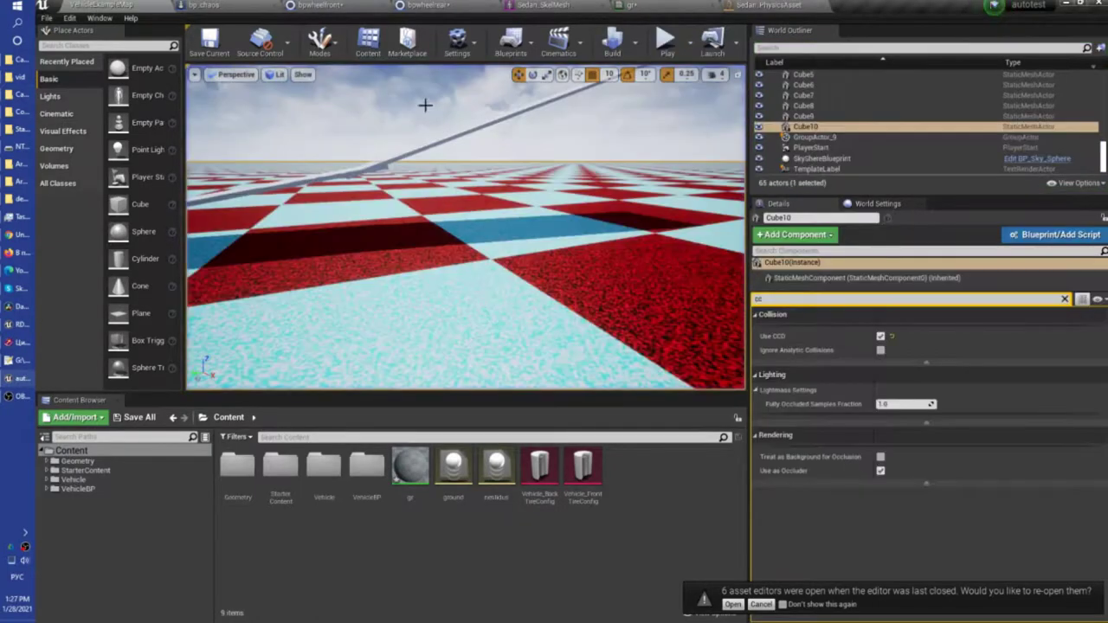
# Step: Review the Class Defaults of the front and rear wheel blueprints
pyautogui.click(313, 5)
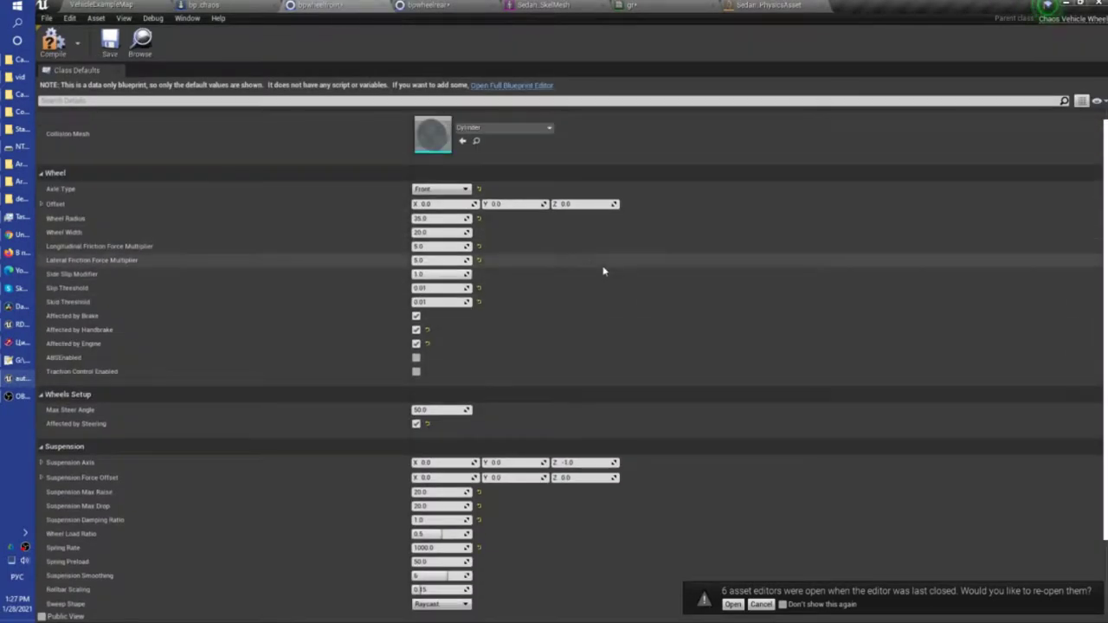
pyautogui.scroll(-2, 604, 271)
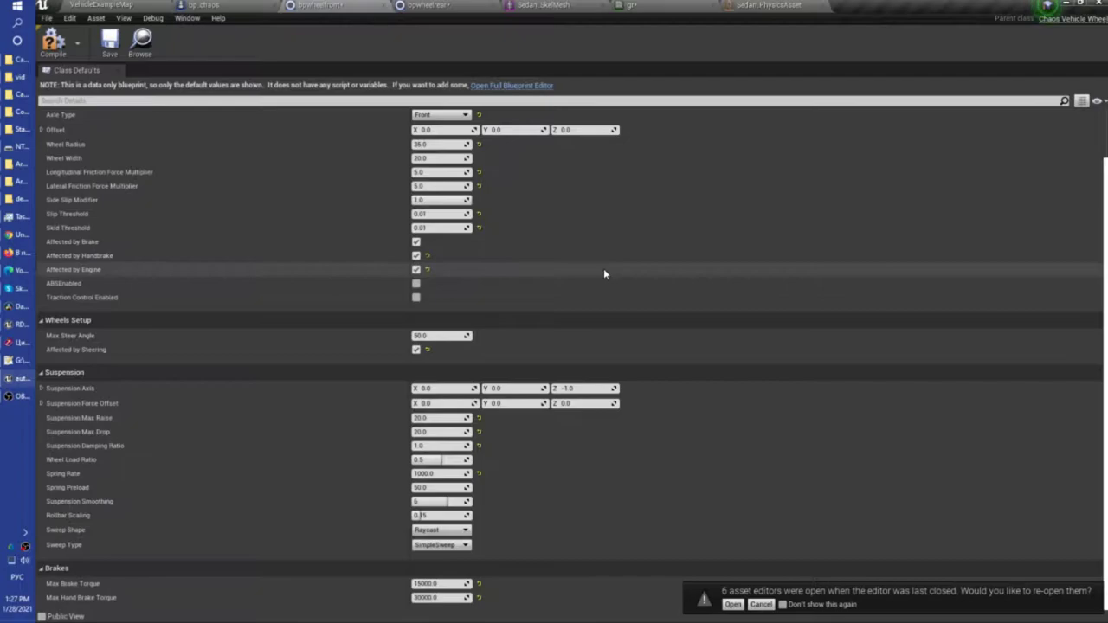
pyautogui.click(428, 5)
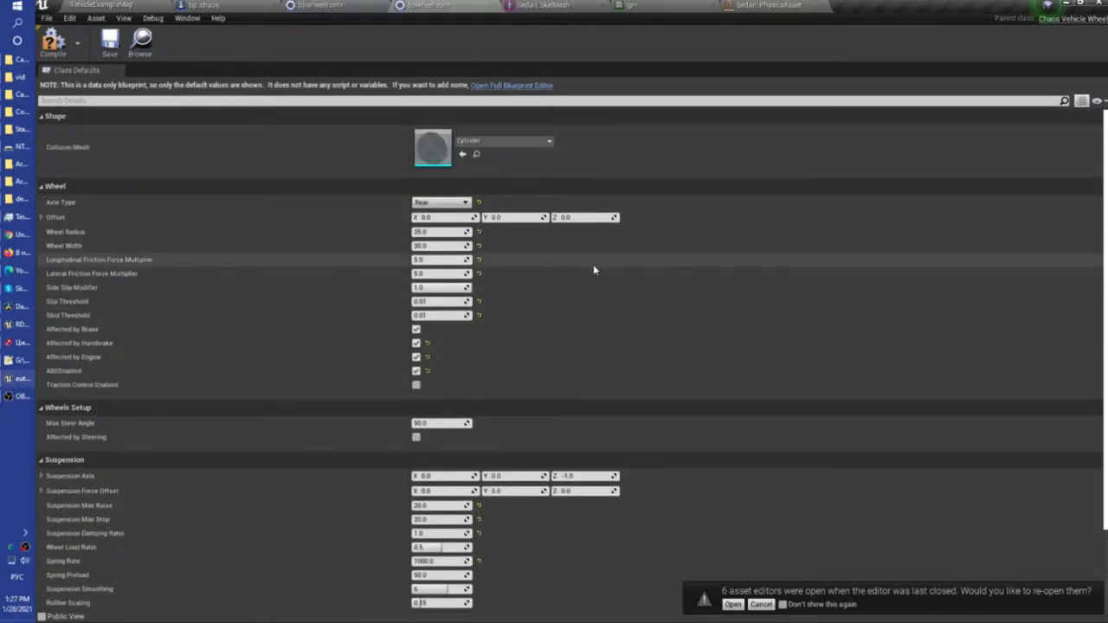
pyautogui.scroll(-2, 593, 267)
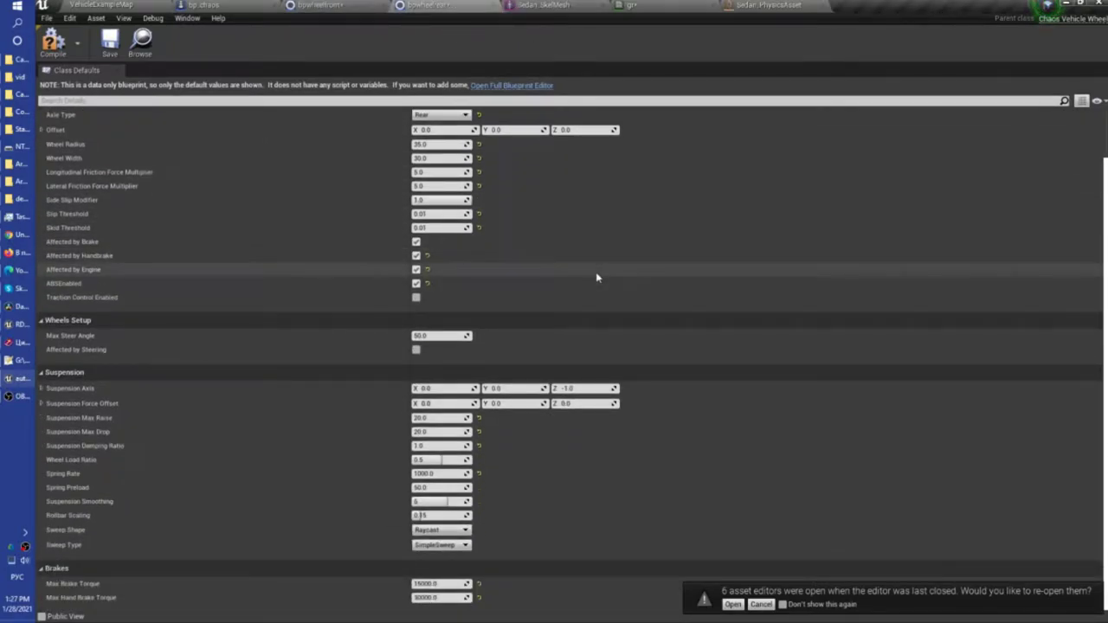
pyautogui.scroll(1, 595, 277)
pyautogui.scroll(1, 596, 277)
pyautogui.scroll(-1, 595, 277)
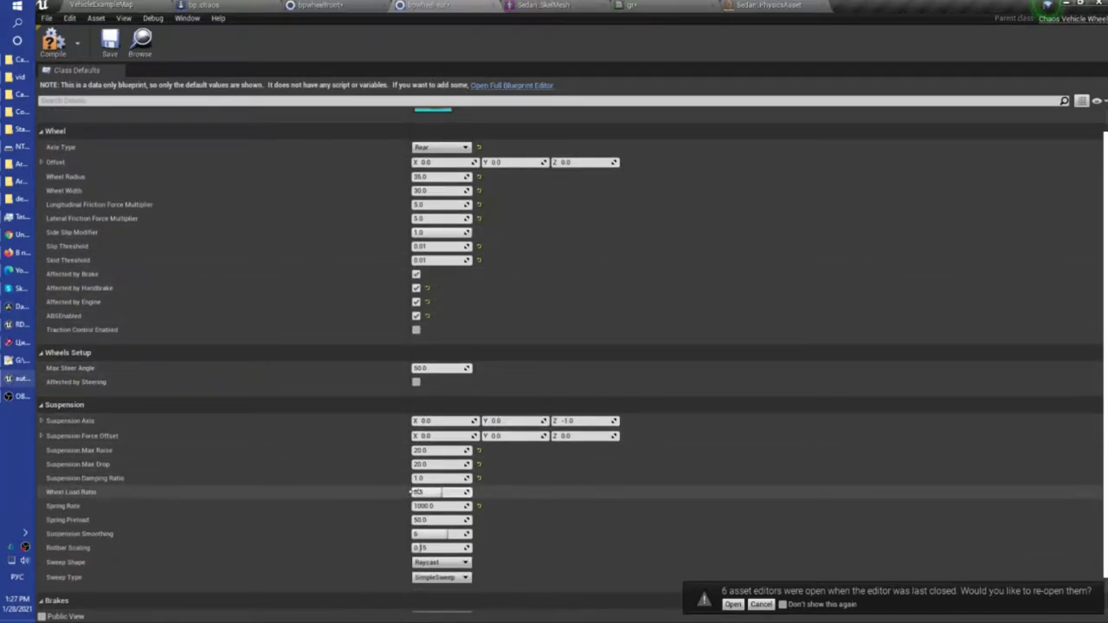
# Step: Set Suspension Damping Ratio to 2 and bring up the bp_chaos car blueprint
pyautogui.click(421, 479)
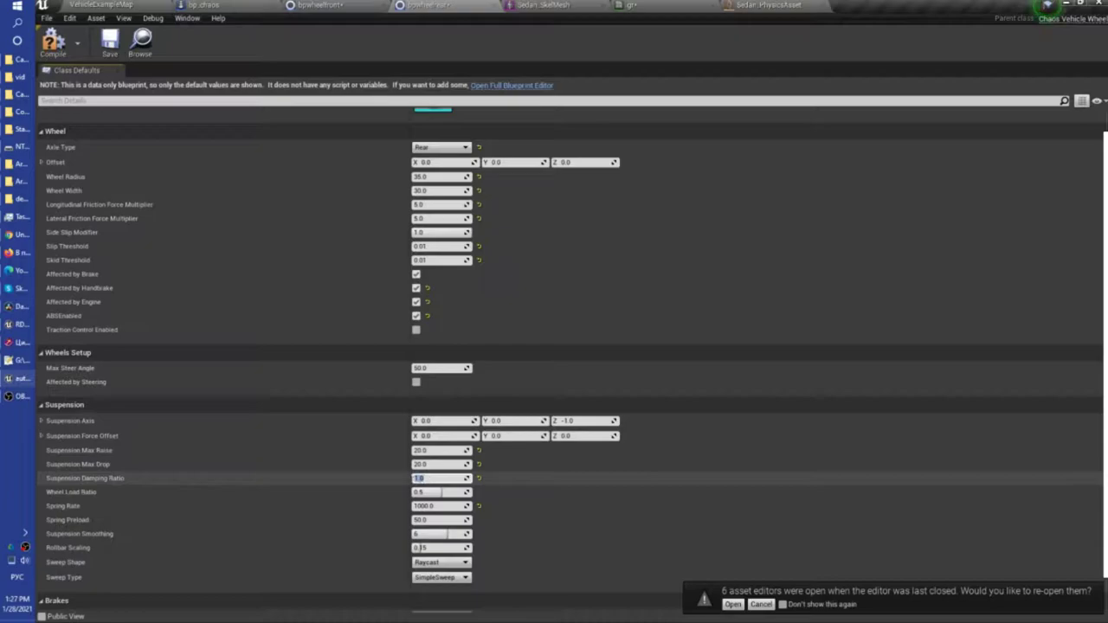
pyautogui.moveTo(113, 484)
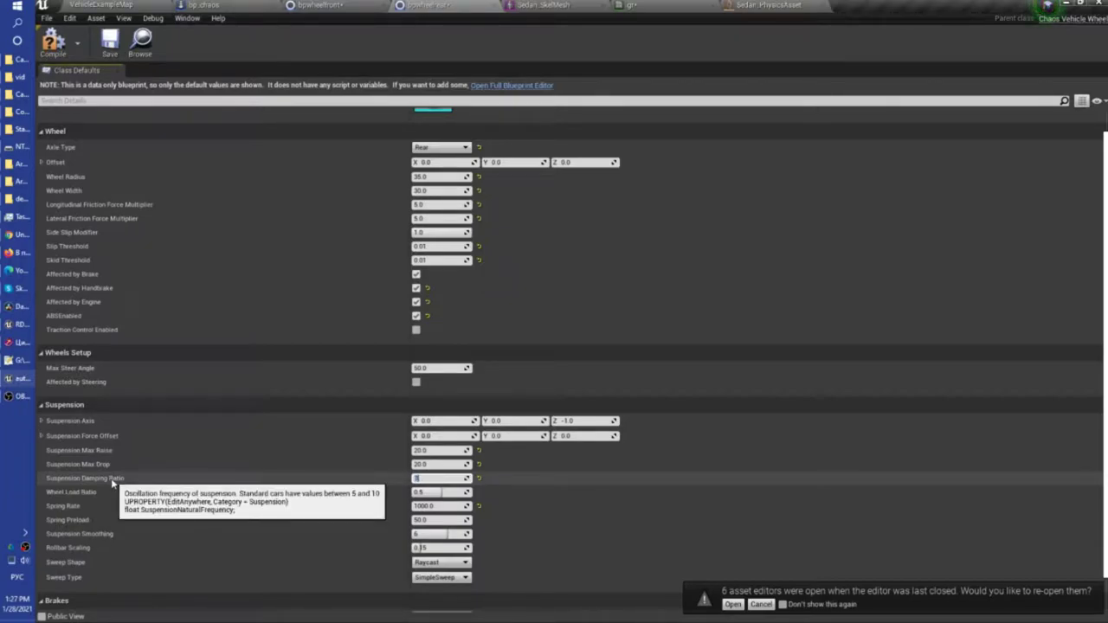
pyautogui.click(364, 5)
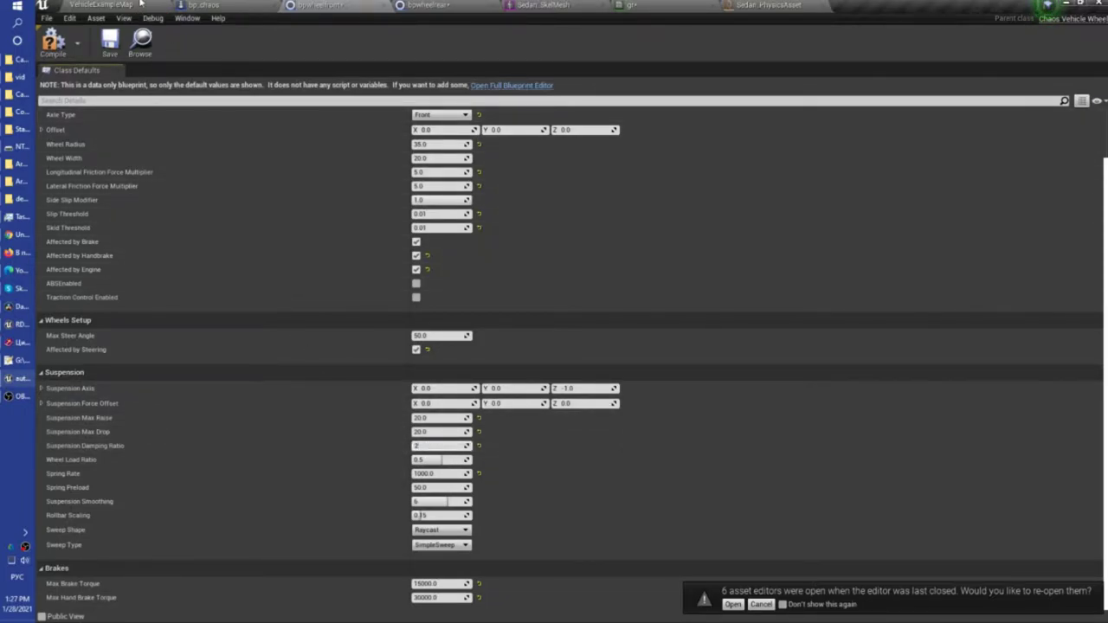
pyautogui.click(128, 4)
pyautogui.click(204, 6)
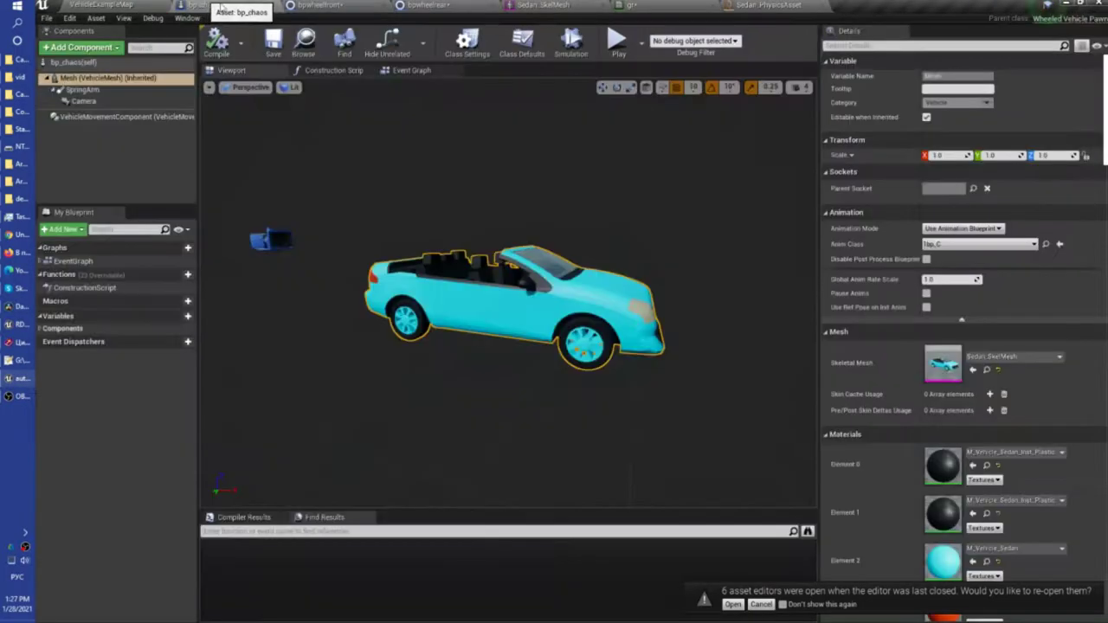
# Step: Test-drive the cyan convertible in the standalone preview with the new wheel settings
pyautogui.click(618, 39)
pyautogui.press('w')
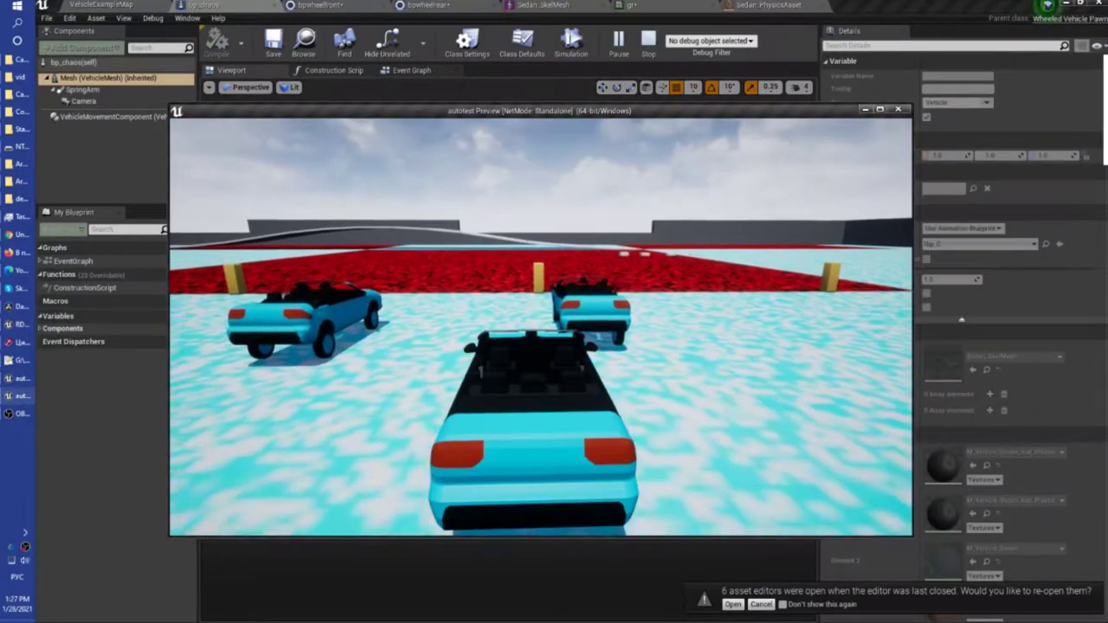
pyautogui.press('a')
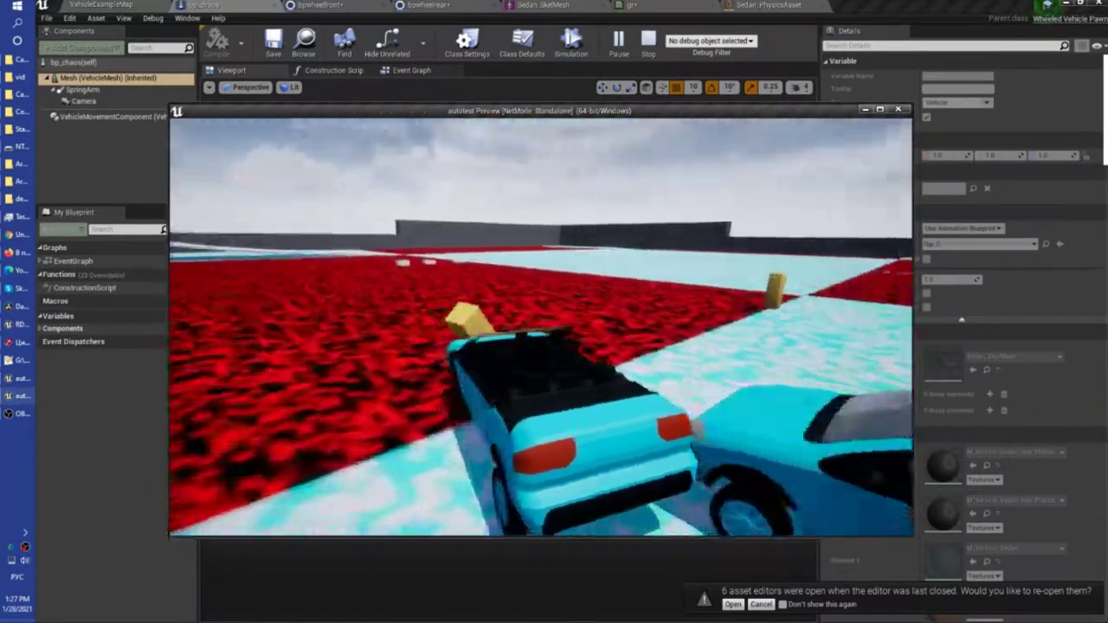
pyautogui.press('a')
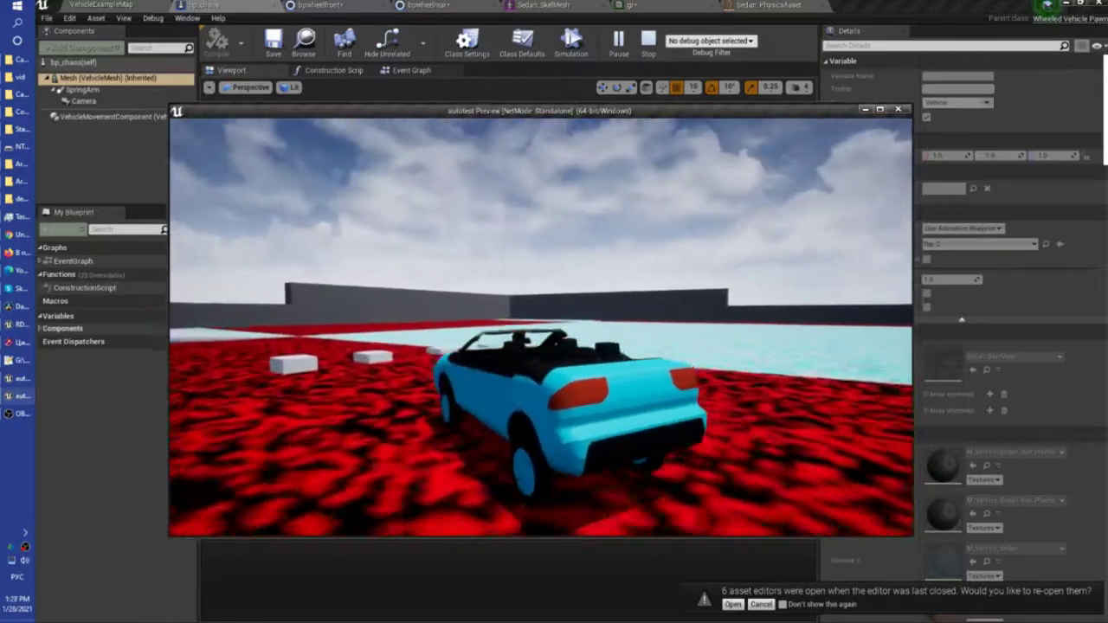
pyautogui.press('w')
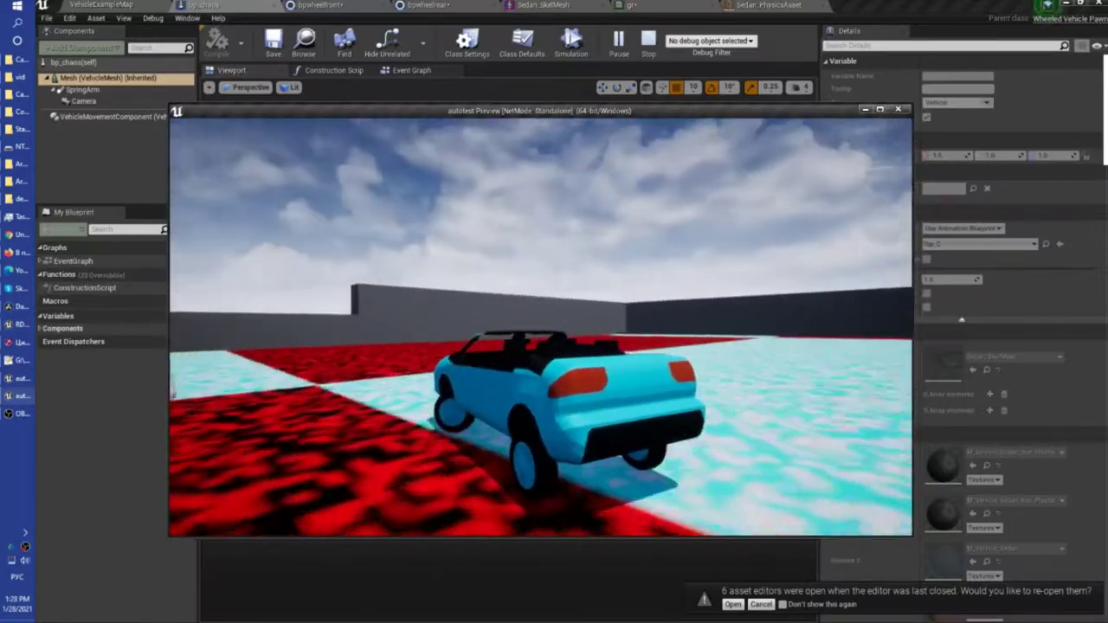
pyautogui.press('a')
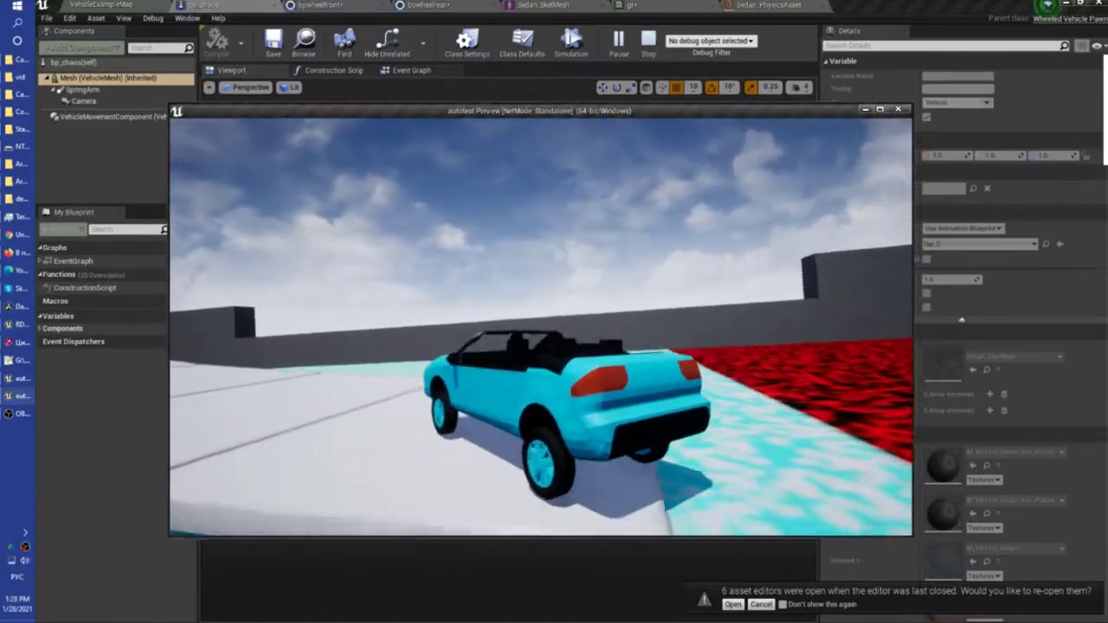
pyautogui.press('w')
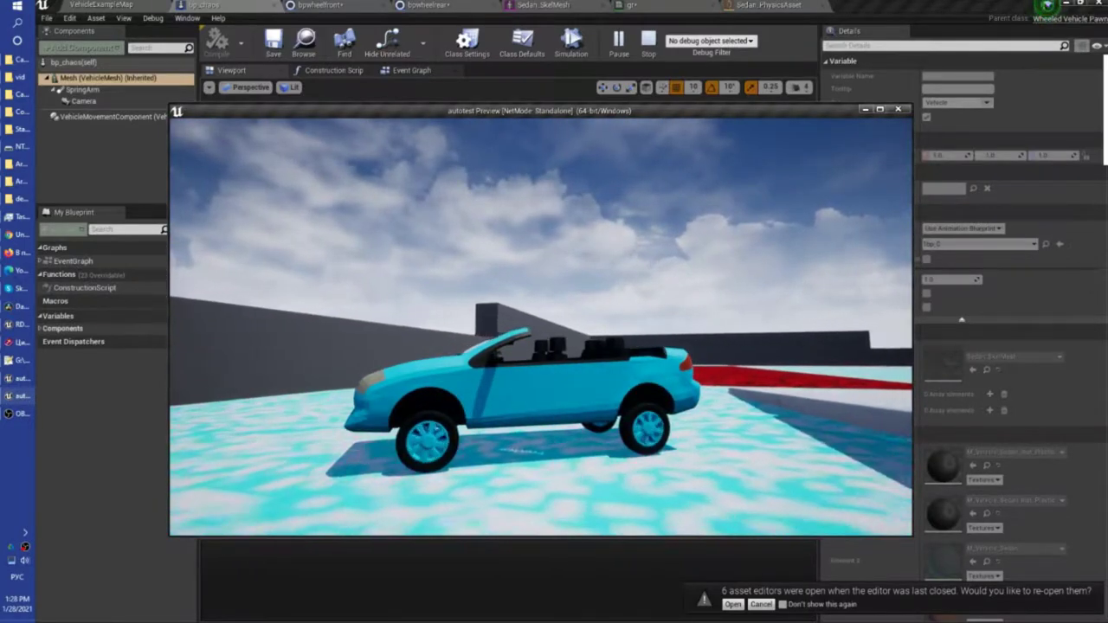
pyautogui.press('s')
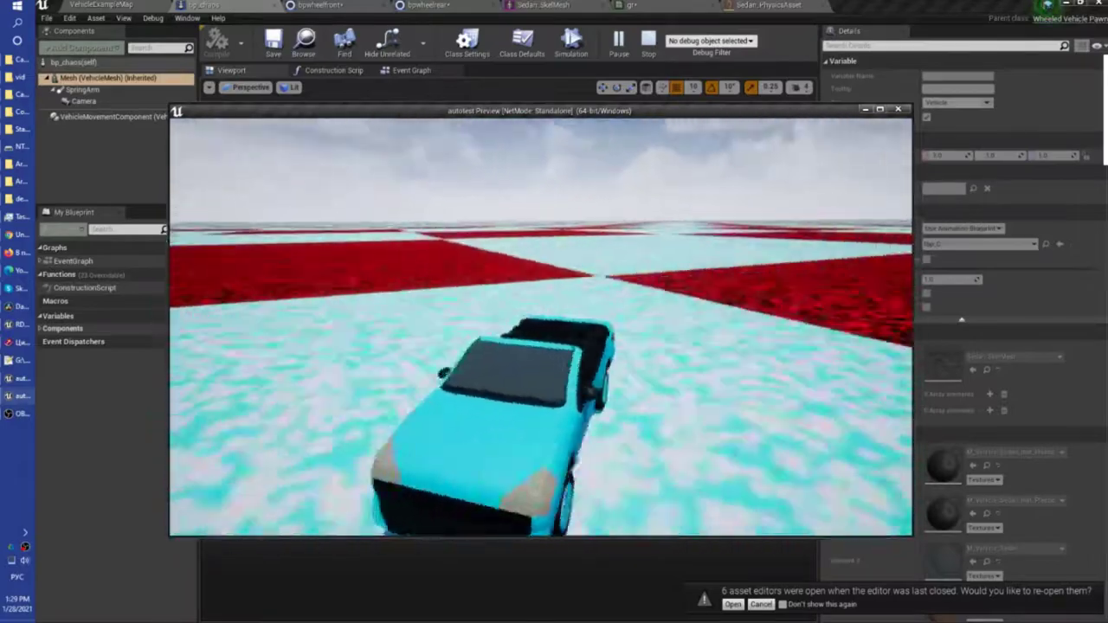
# Step: Close the preview and reset the front wheel's Spring Rate to its default 250.0
pyautogui.press('Escape')
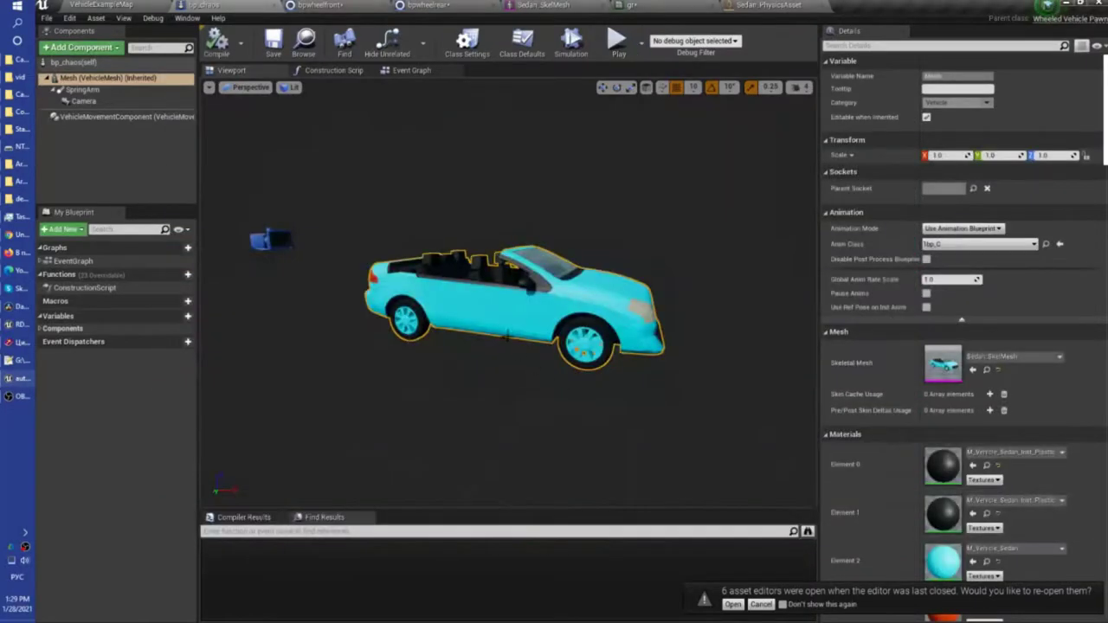
pyautogui.click(326, 7)
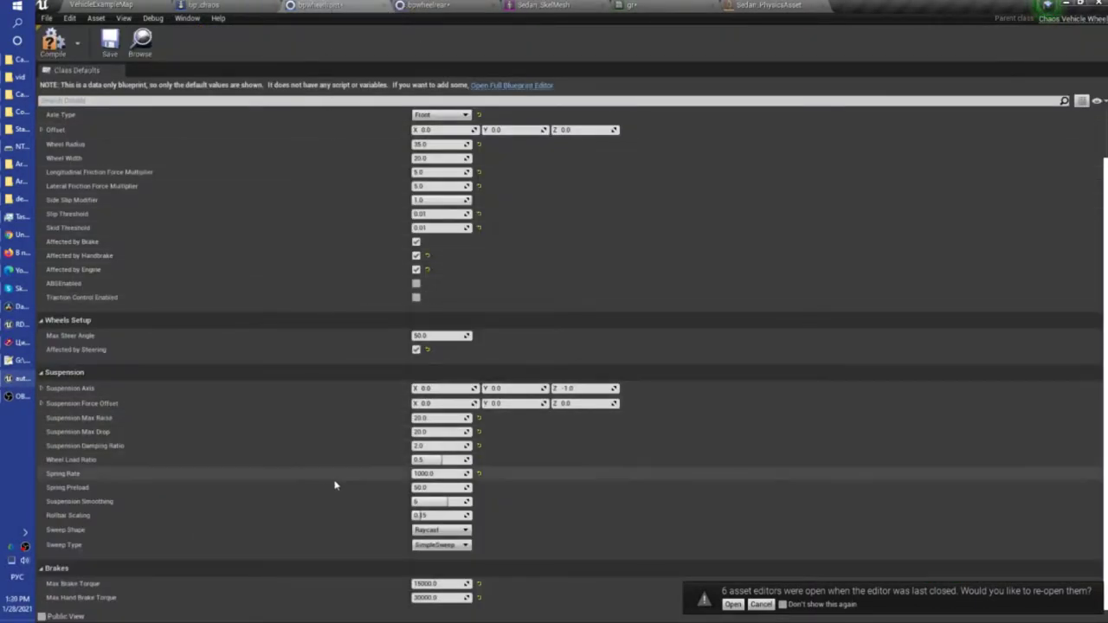
pyautogui.click(479, 474)
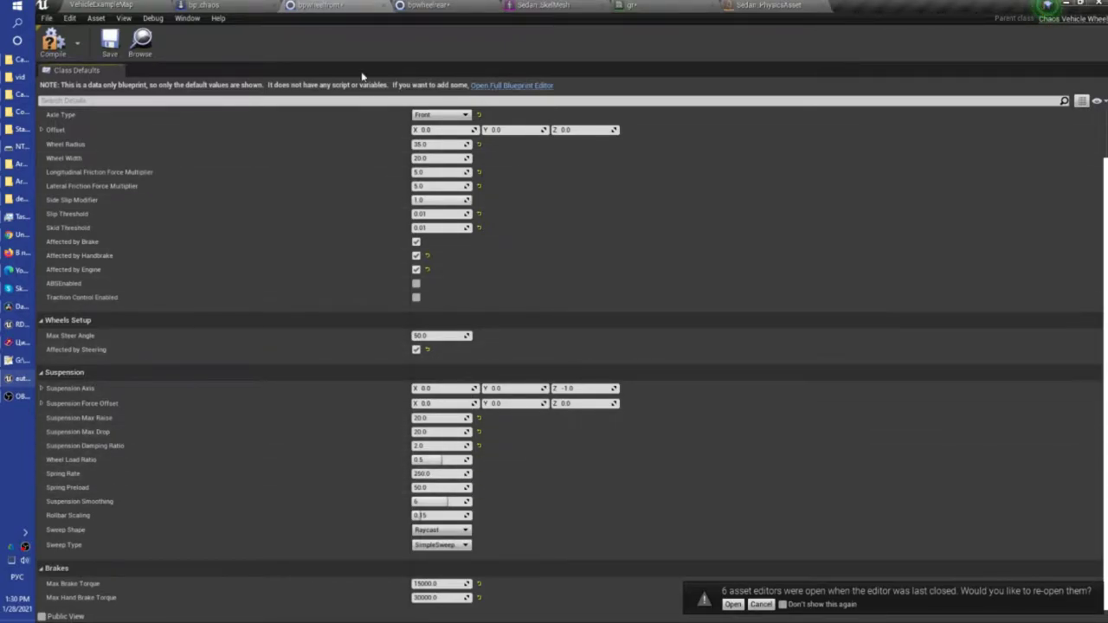
pyautogui.click(429, 5)
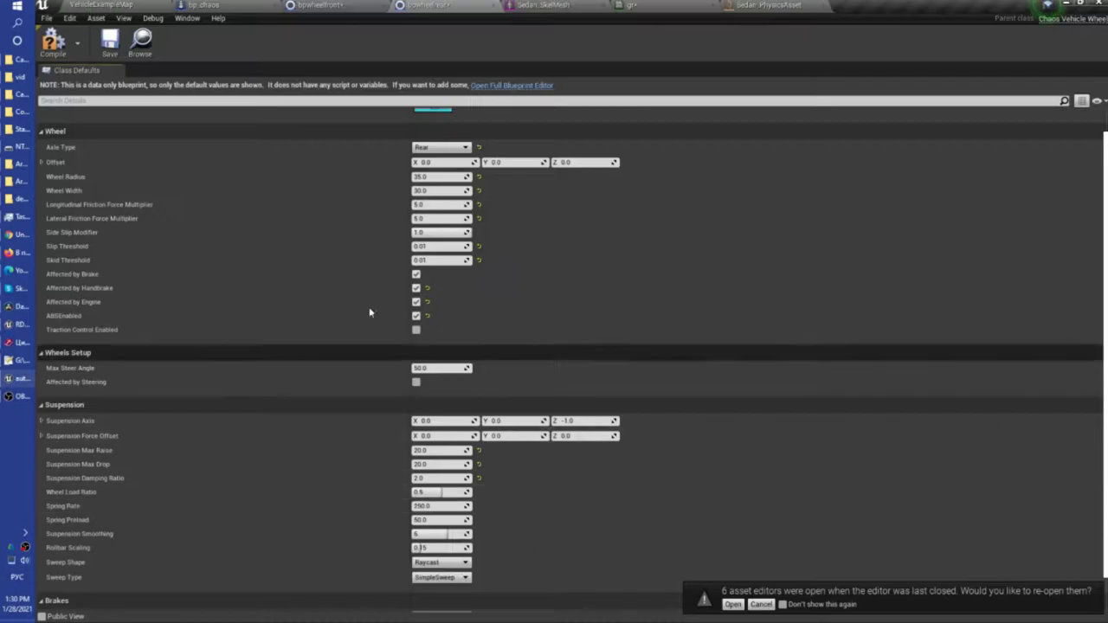
pyautogui.click(379, 9)
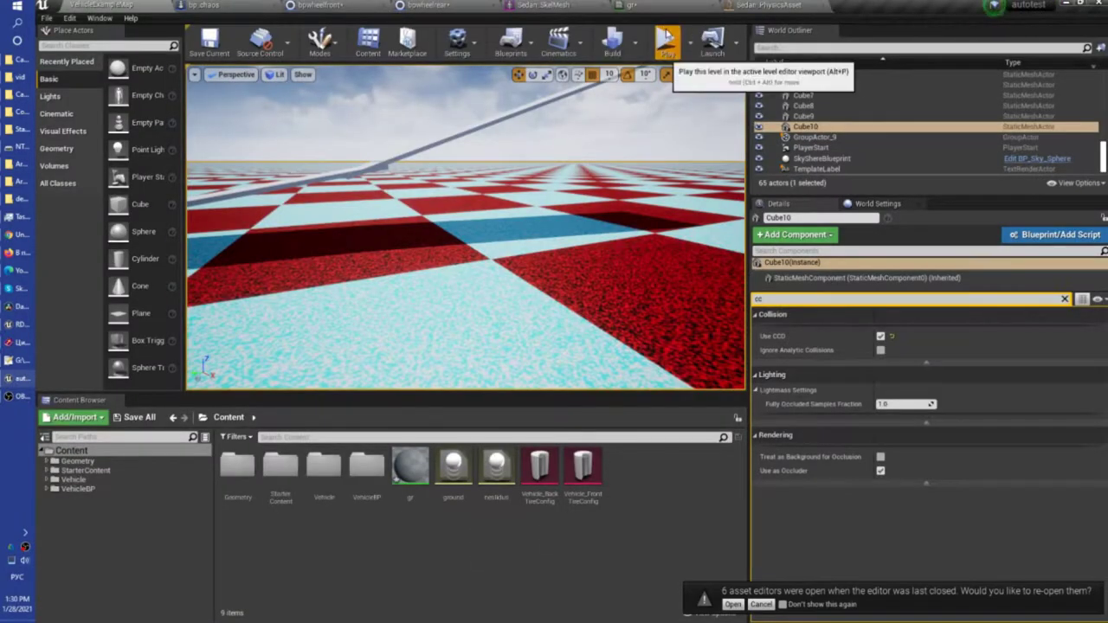
pyautogui.click(667, 39)
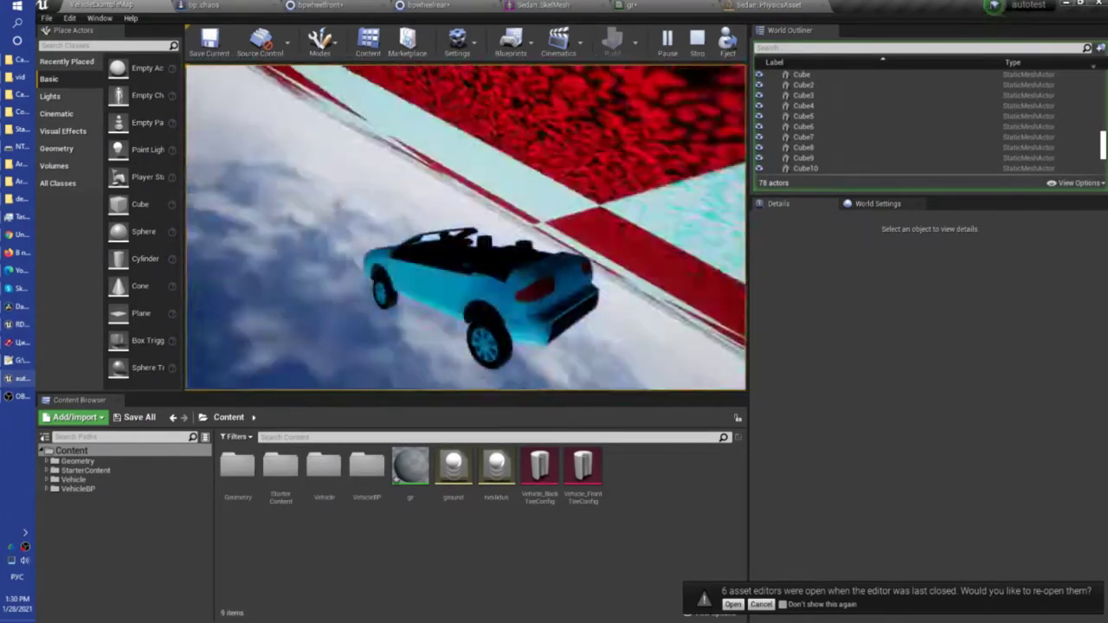
pyautogui.press('Escape')
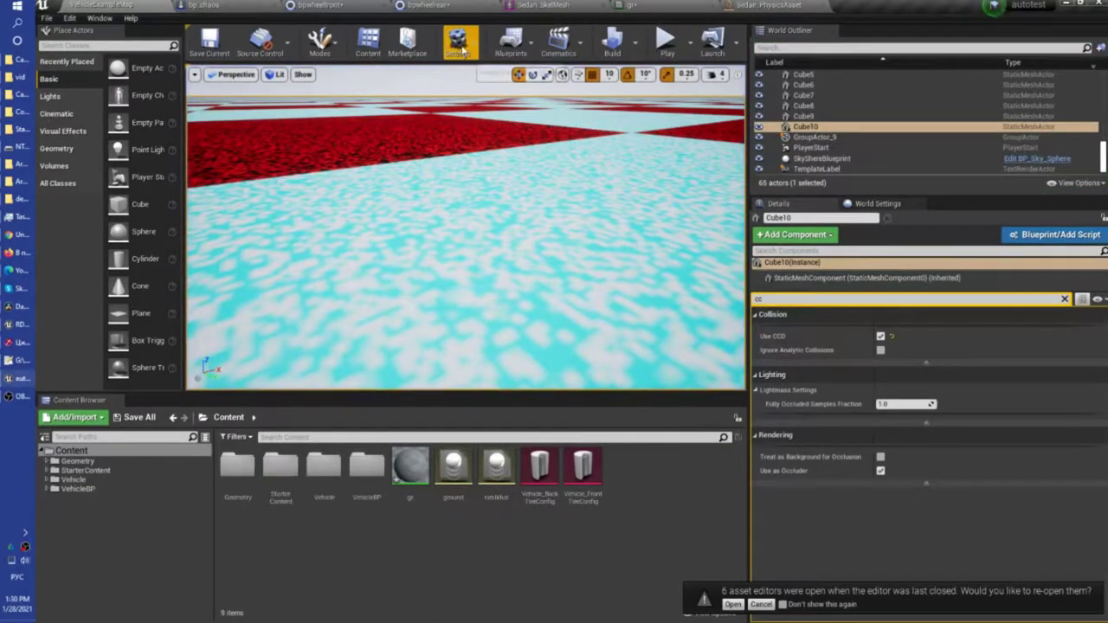
# Step: Change the rear wheel's Suspension Damping Ratio from 2.0 to 30.0, then return to VehicleExampleMap
pyautogui.click(437, 5)
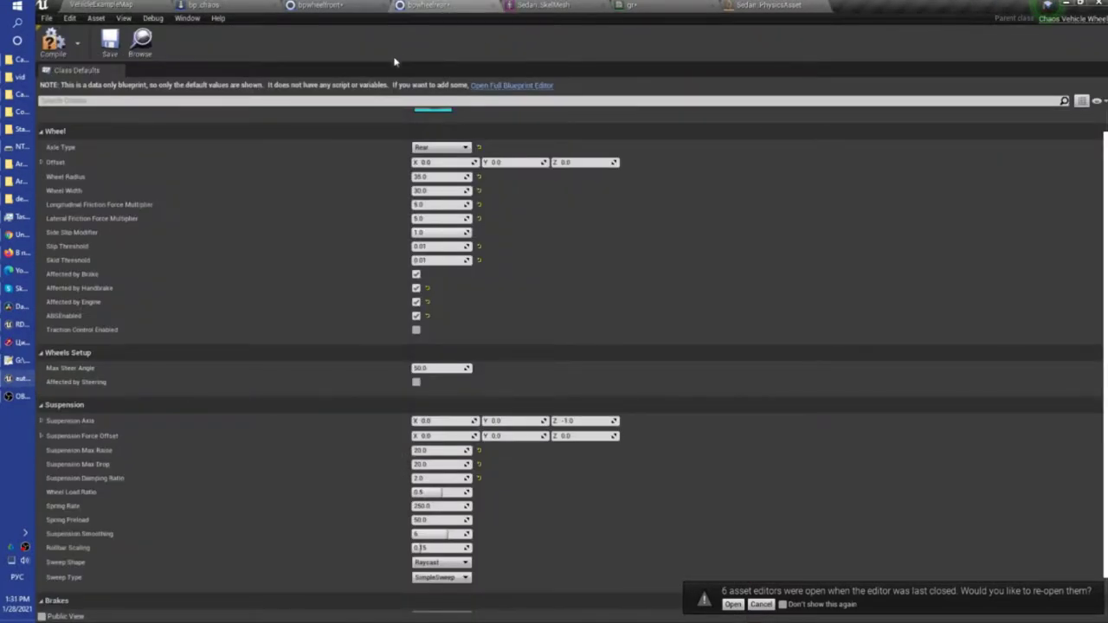
pyautogui.click(353, 11)
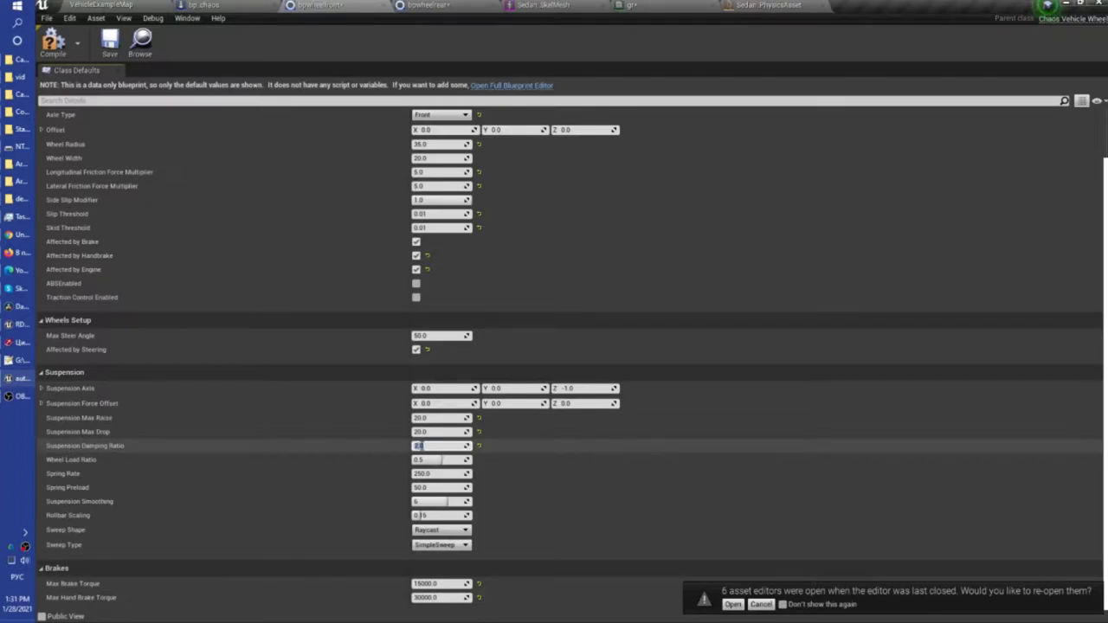
pyautogui.moveTo(420, 445); pyautogui.dragTo(437, 490)
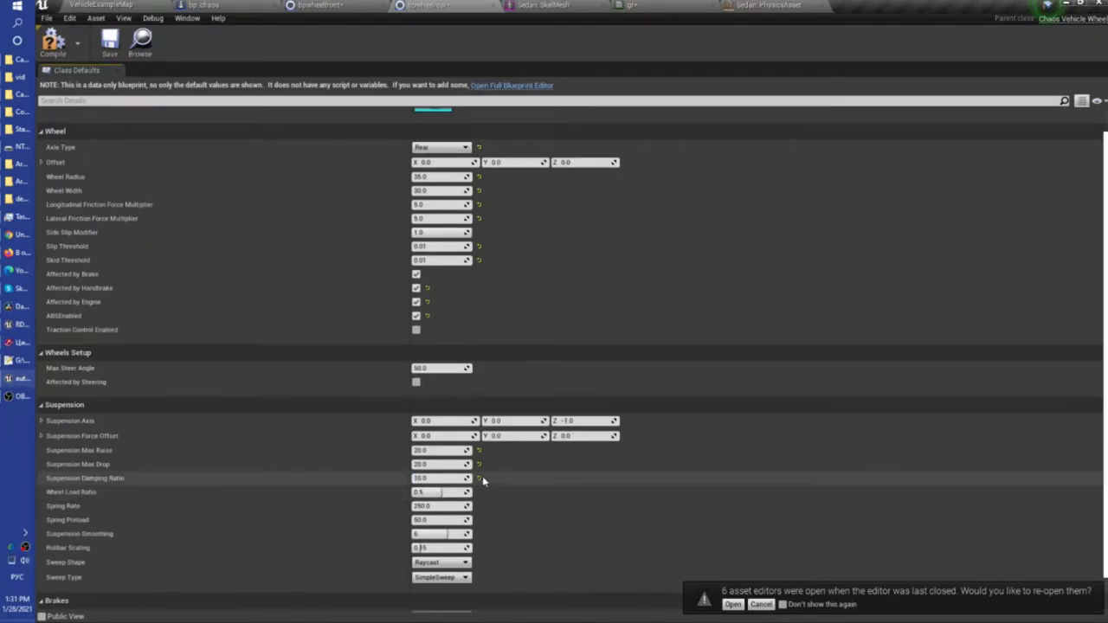
pyautogui.write('0')
pyautogui.press('Return')
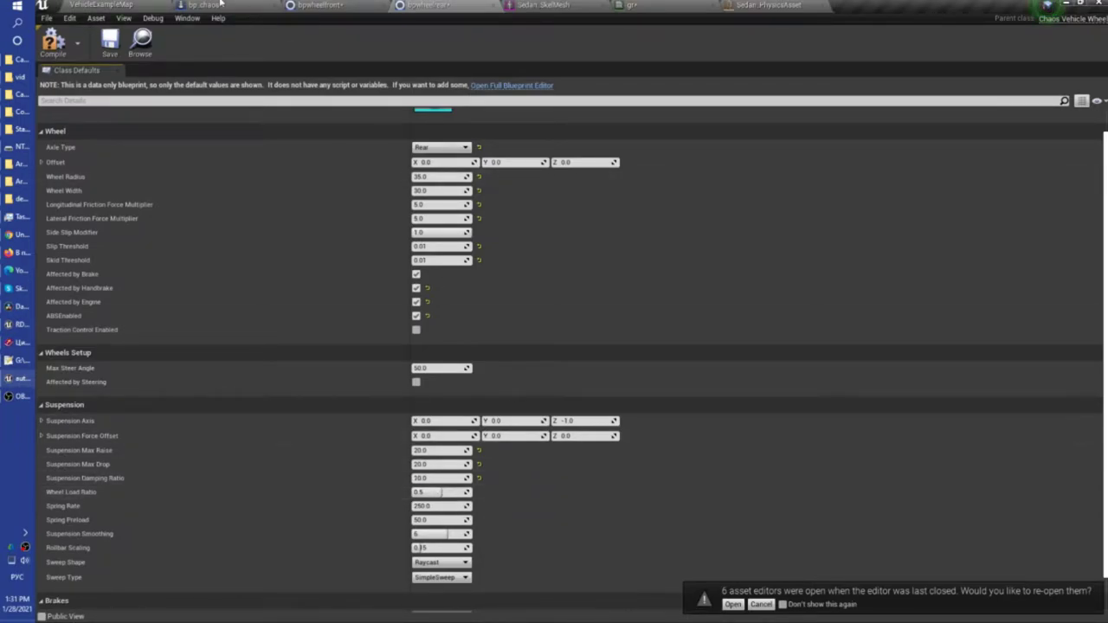
pyautogui.click(113, 4)
pyautogui.click(663, 37)
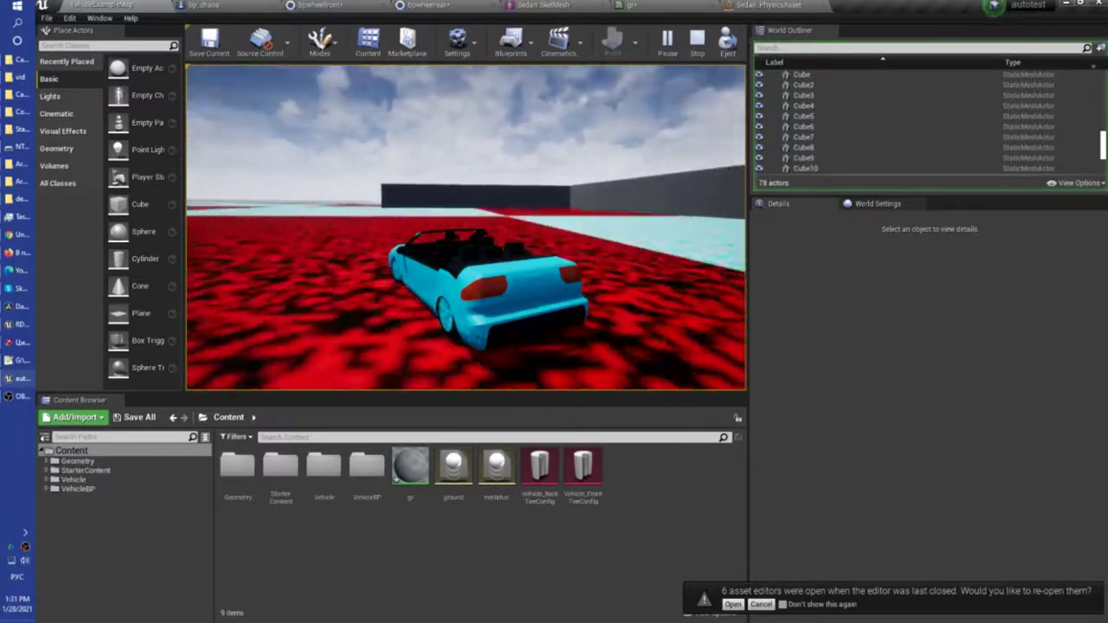
pyautogui.press('a')
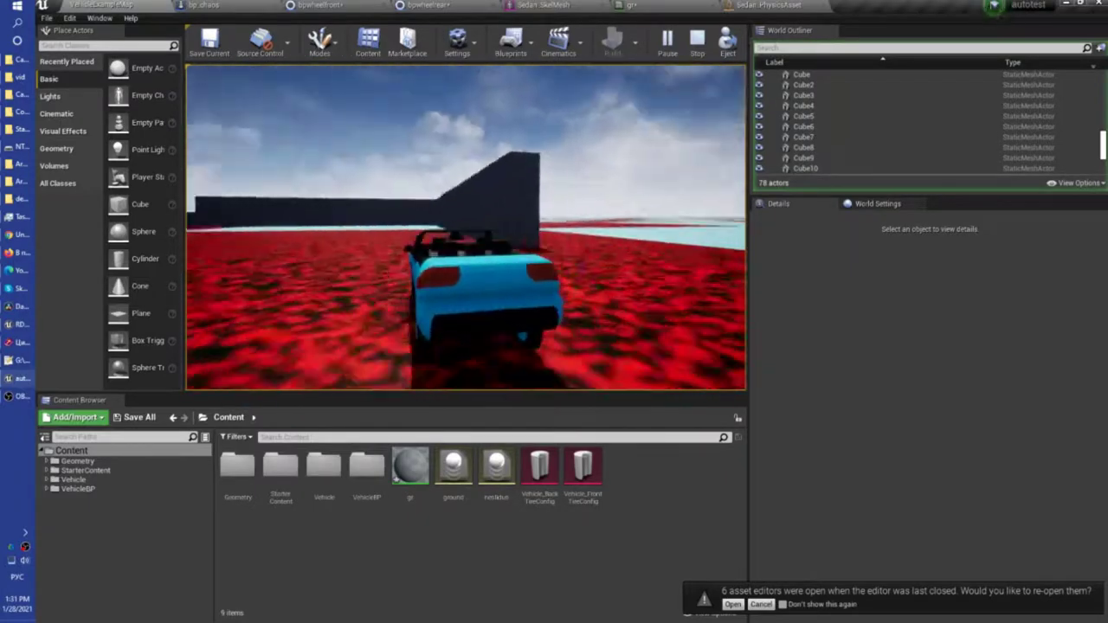
pyautogui.press('a')
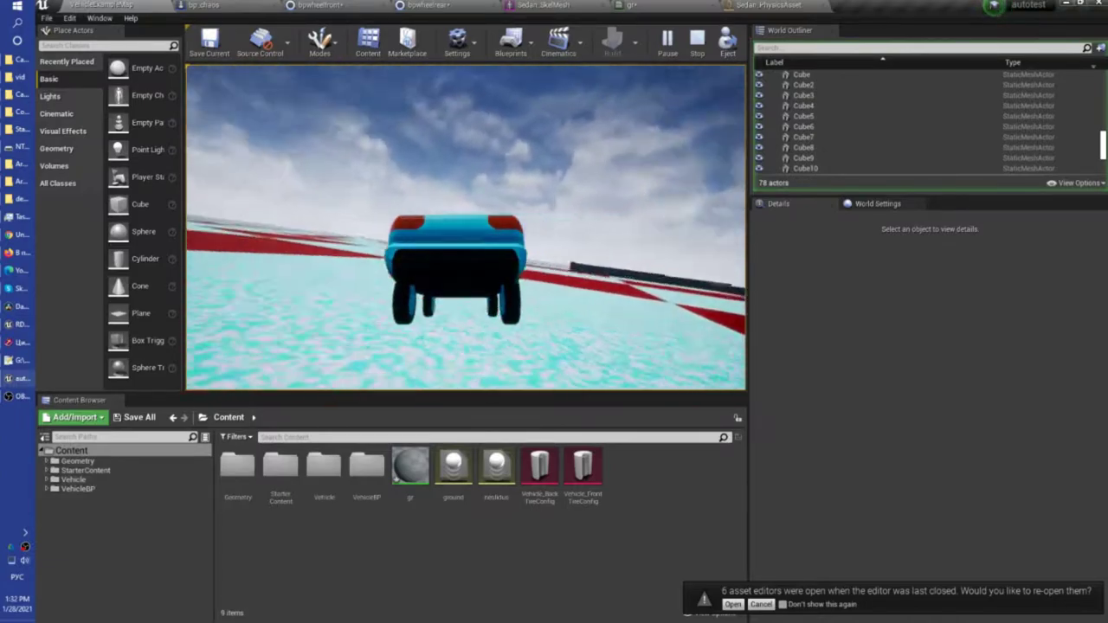
pyautogui.press('Escape')
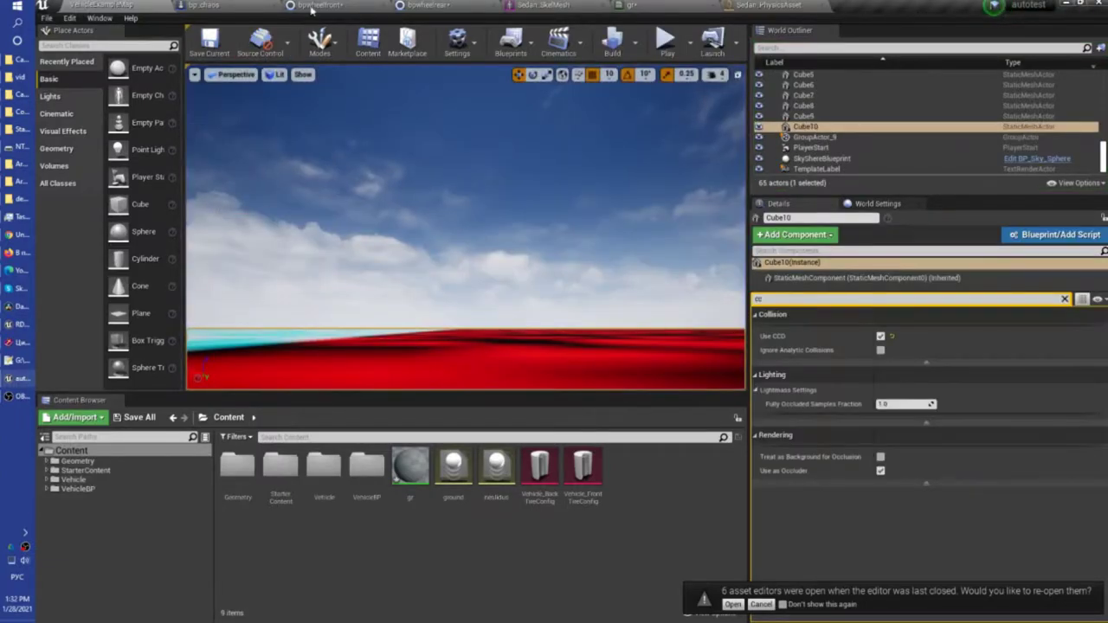
# Step: Enter 500 as the front wheel's Spring Rate, compare with the rear wheel, and return to the level
pyautogui.click(313, 6)
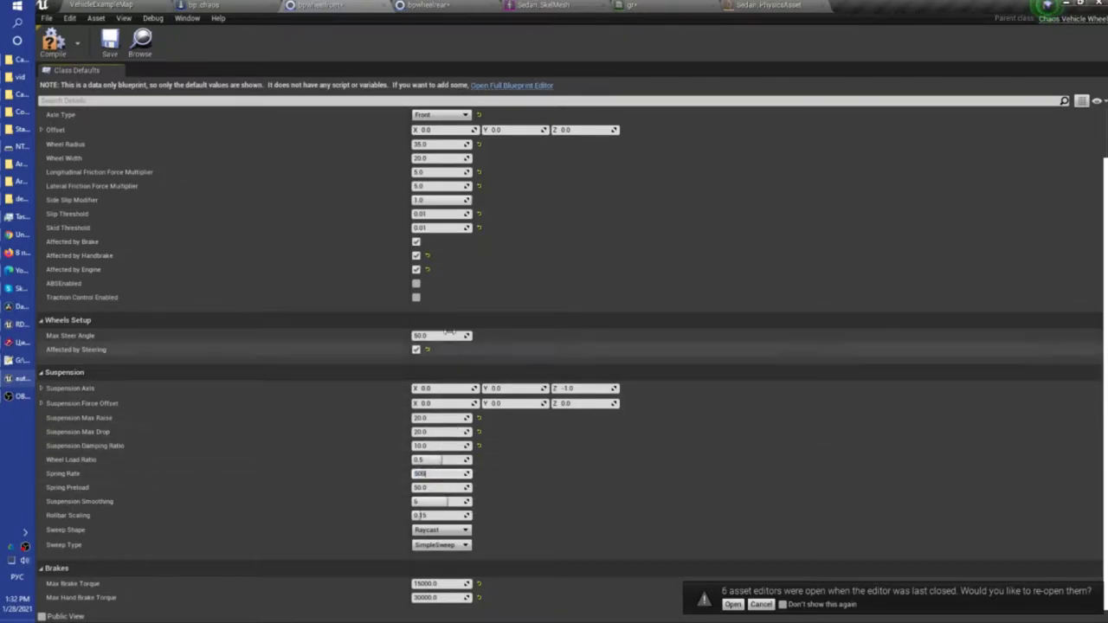
pyautogui.click(428, 5)
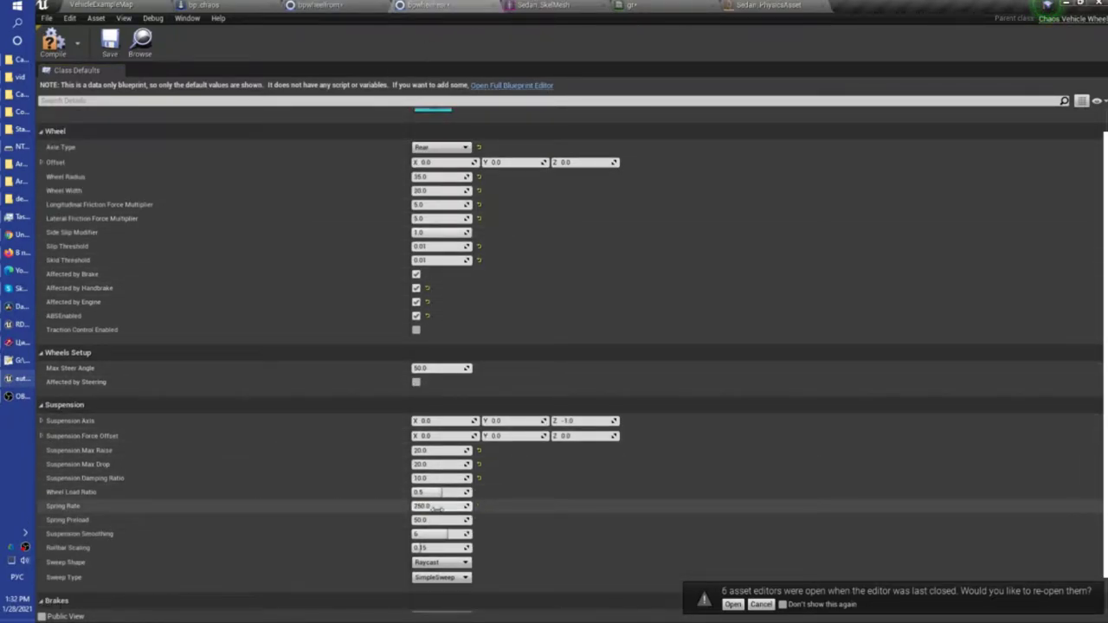
pyautogui.click(99, 5)
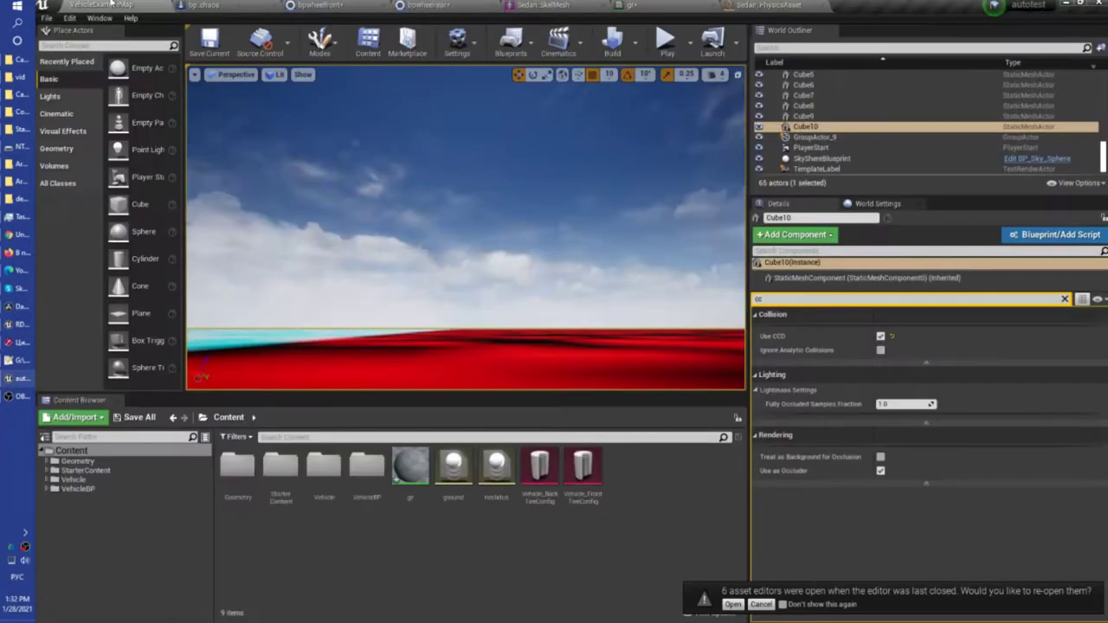
# Step: Test-drive the car across the cyan road and red areas, then stop play
pyautogui.click(665, 39)
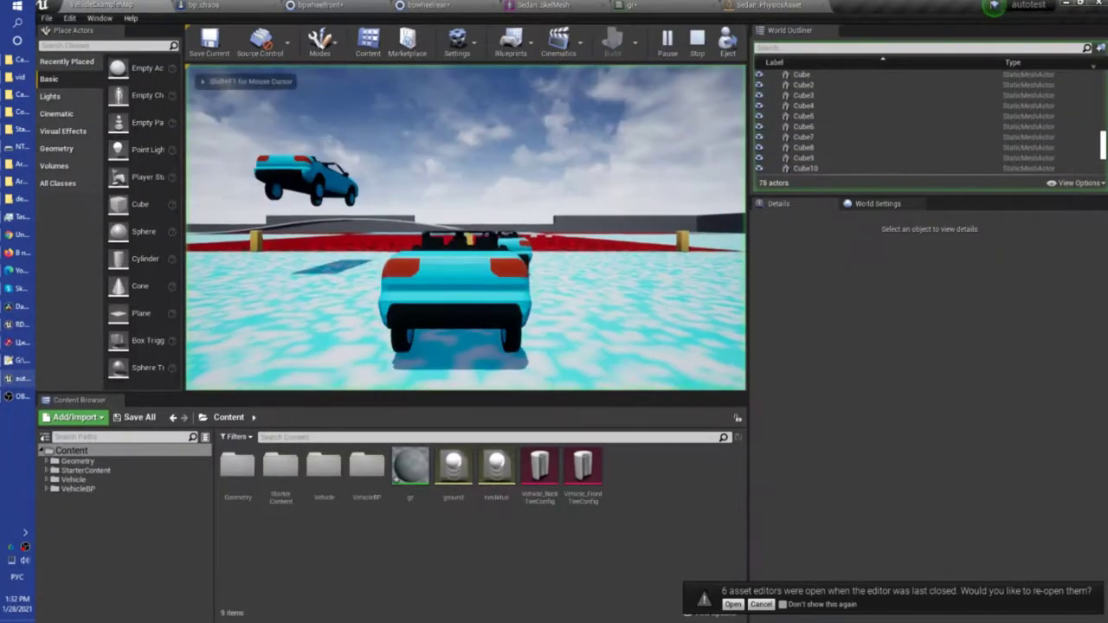
pyautogui.press('a')
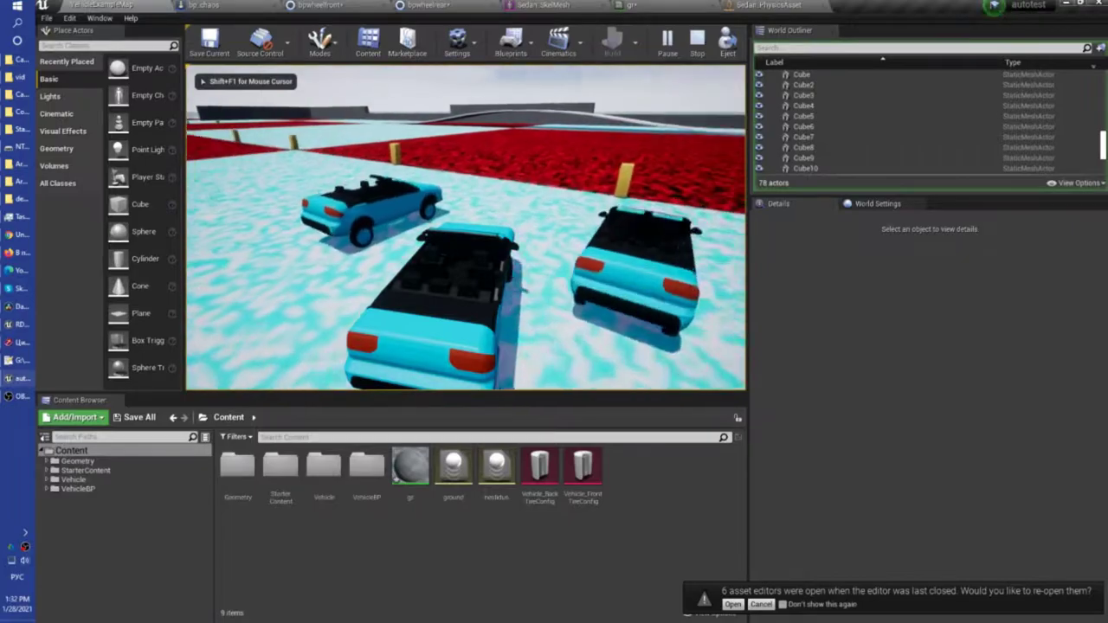
pyautogui.press('d')
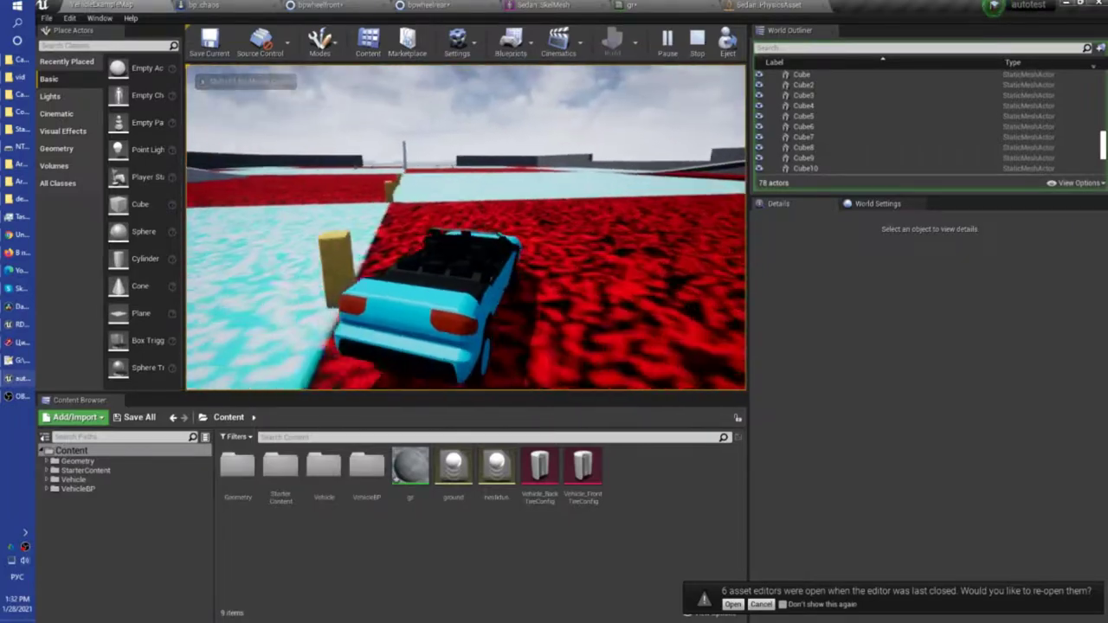
pyautogui.press('w')
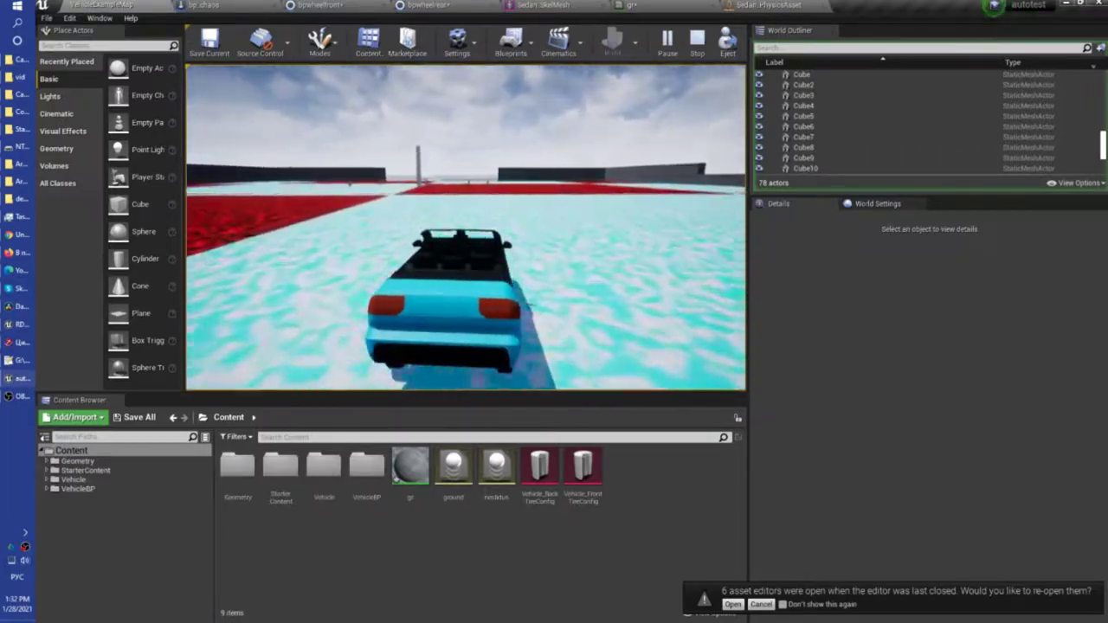
pyautogui.press('w')
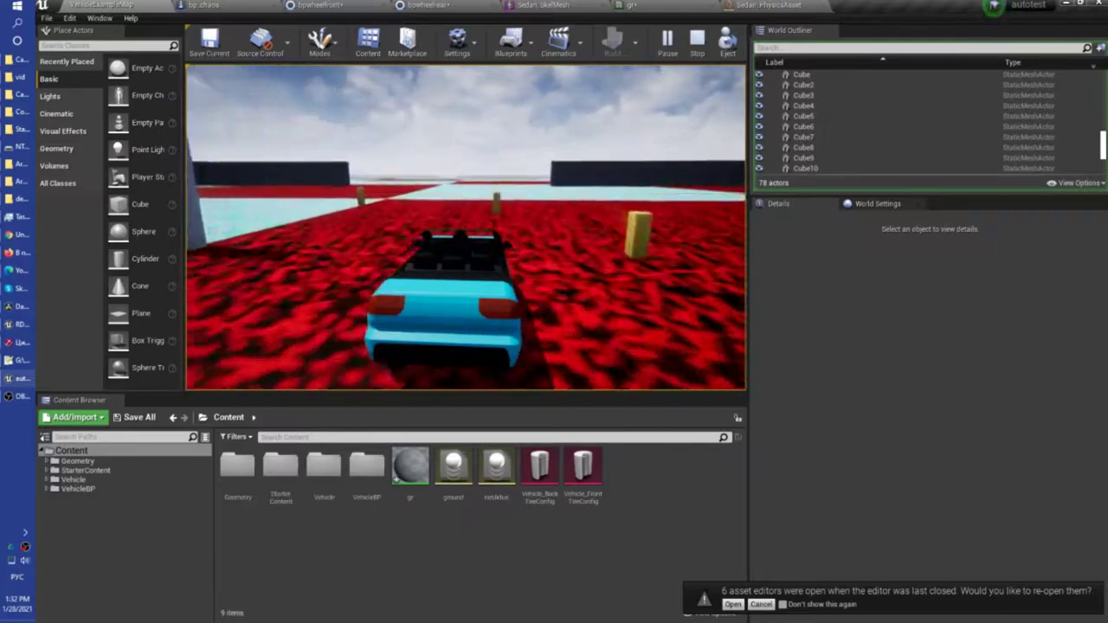
pyautogui.press('w')
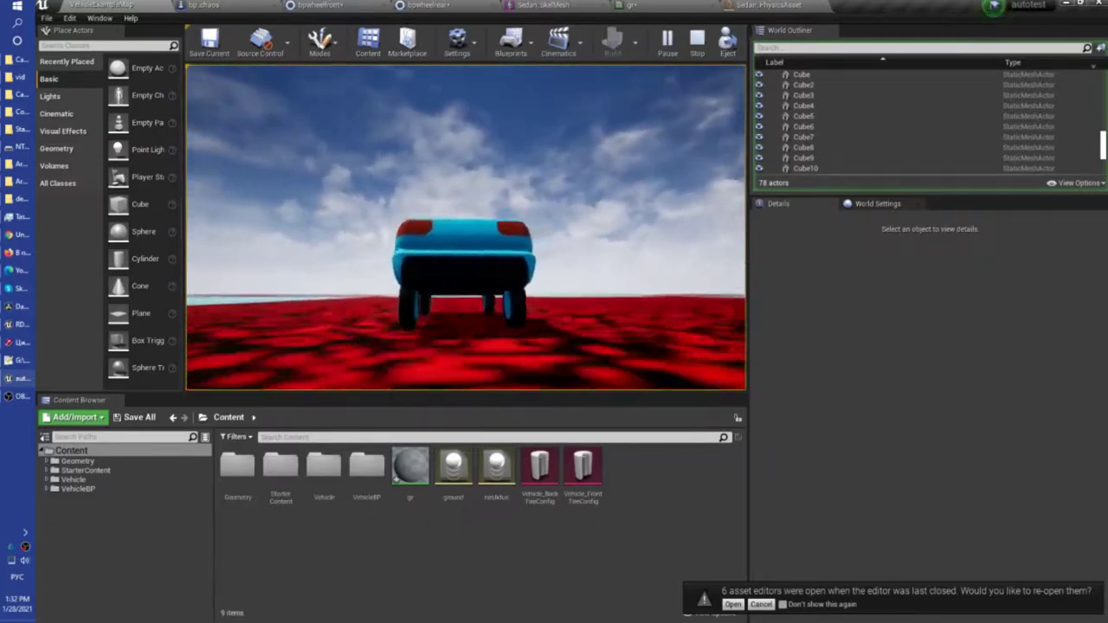
pyautogui.press('w')
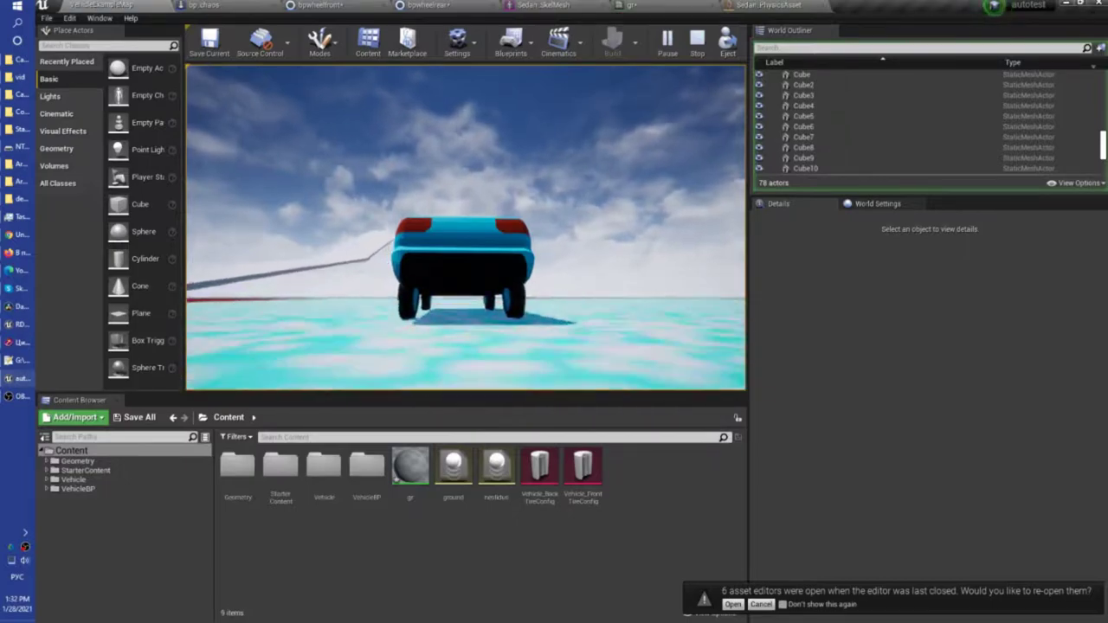
pyautogui.press('w')
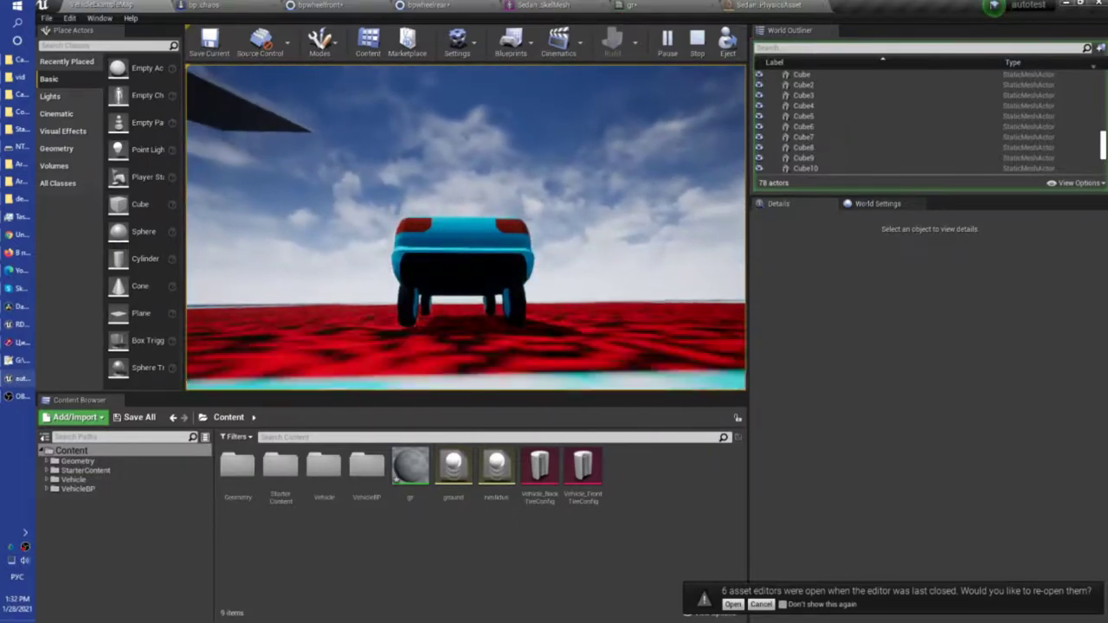
pyautogui.press('w')
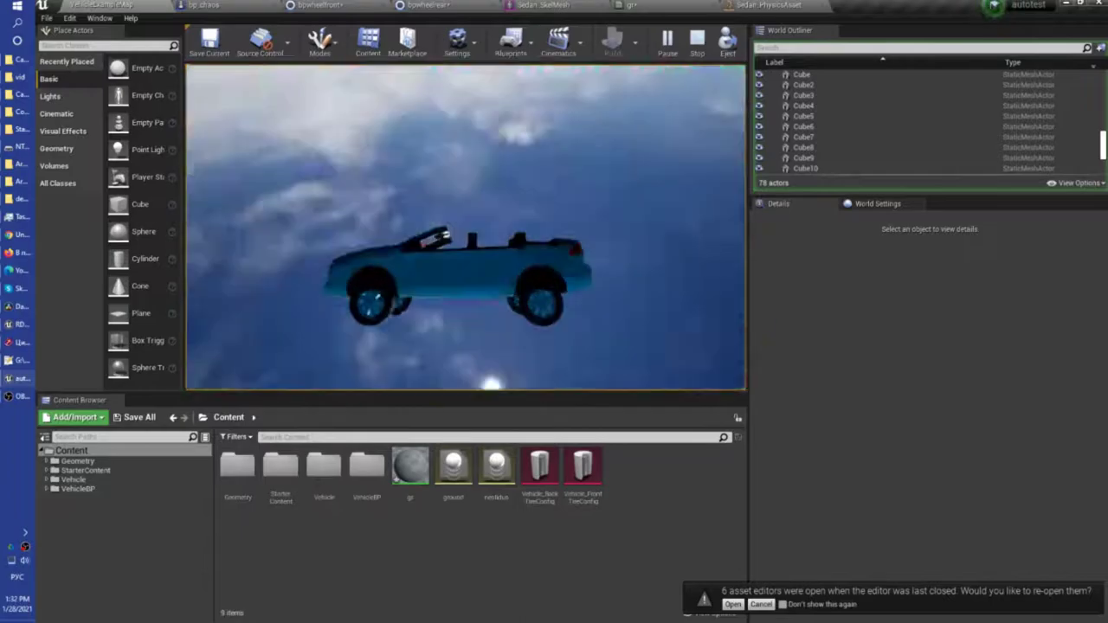
pyautogui.press('Escape')
# Step: Set the front wheel's Spring Rate to 1000 to match the rear wheel
pyautogui.click(419, 5)
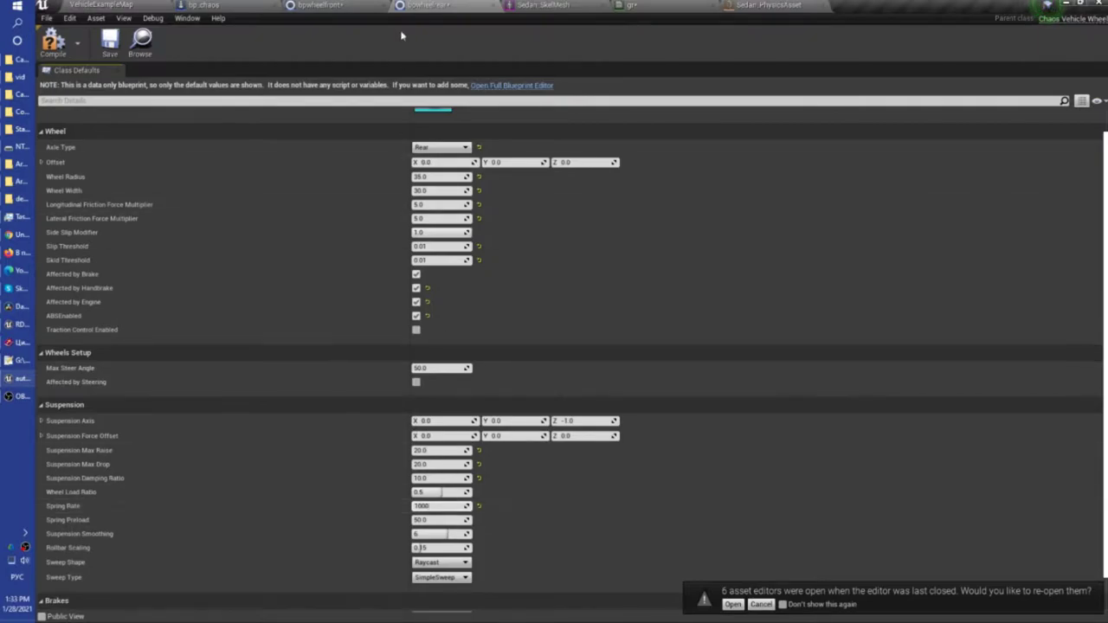
pyautogui.click(318, 5)
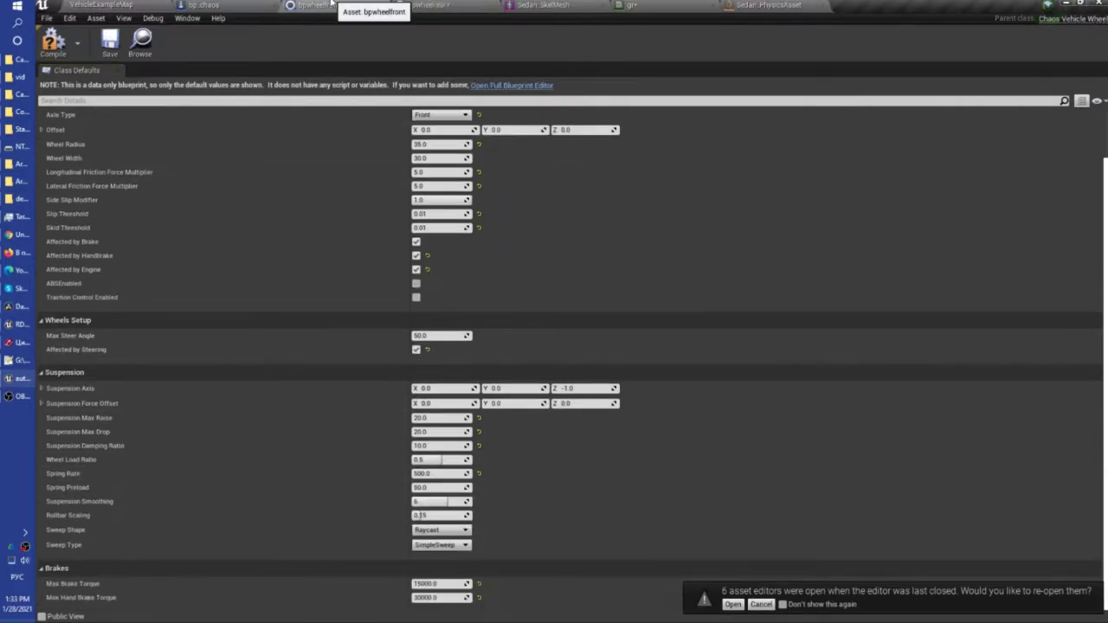
pyautogui.click(433, 474)
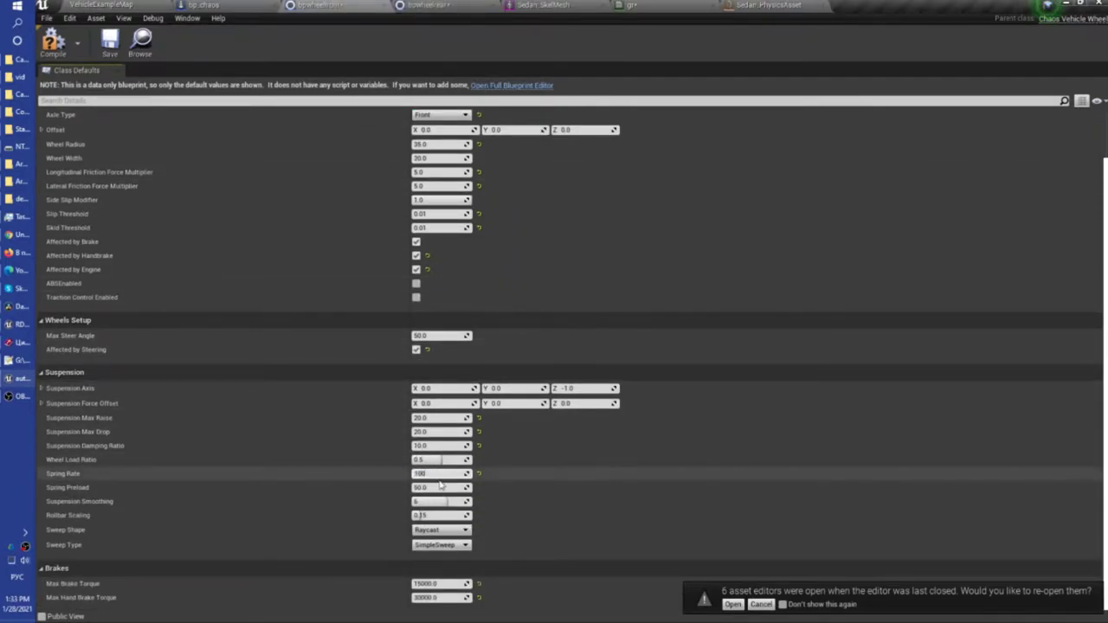
pyautogui.write('0')
pyautogui.press('Return')
pyautogui.click(134, 4)
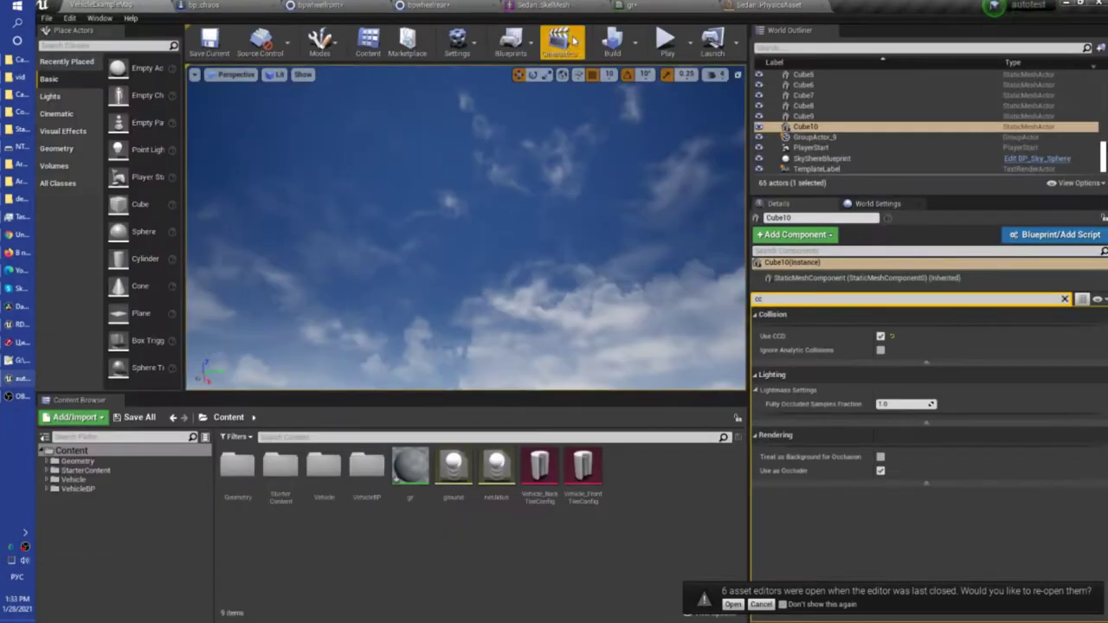
# Step: Test-drive the car over the cyan and red ground, then bring up the front wheel blueprint
pyautogui.click(667, 38)
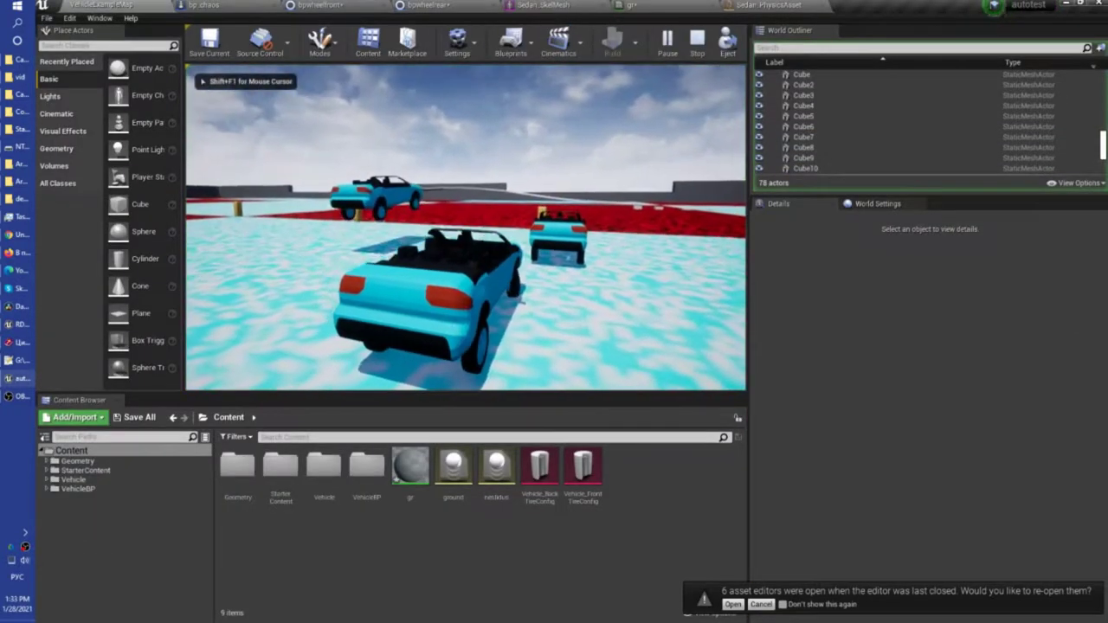
pyautogui.press('w')
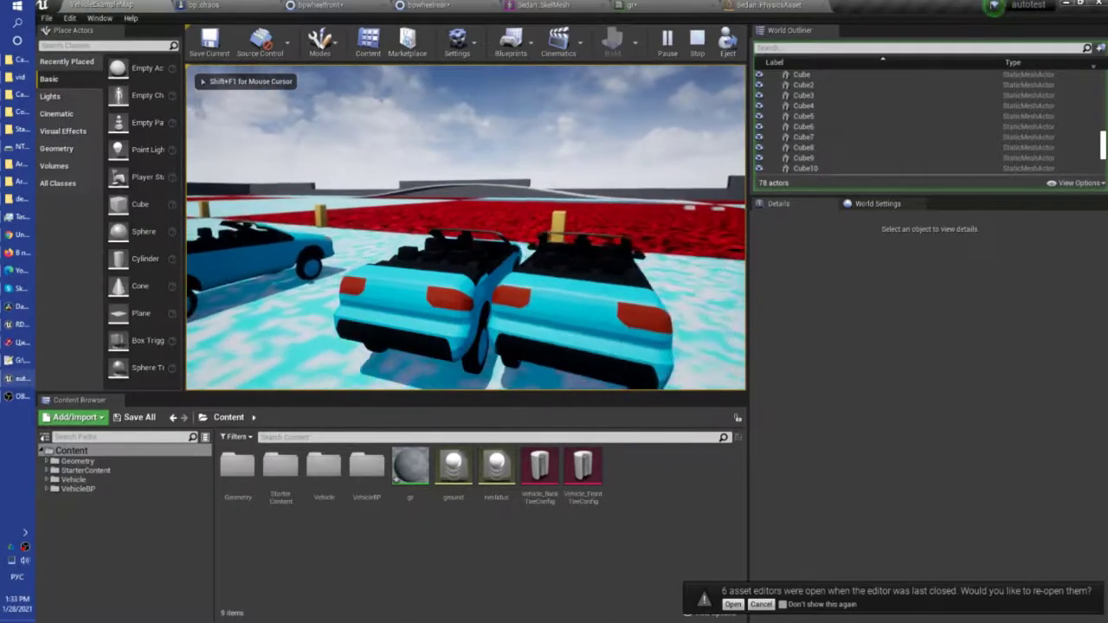
pyautogui.press('d')
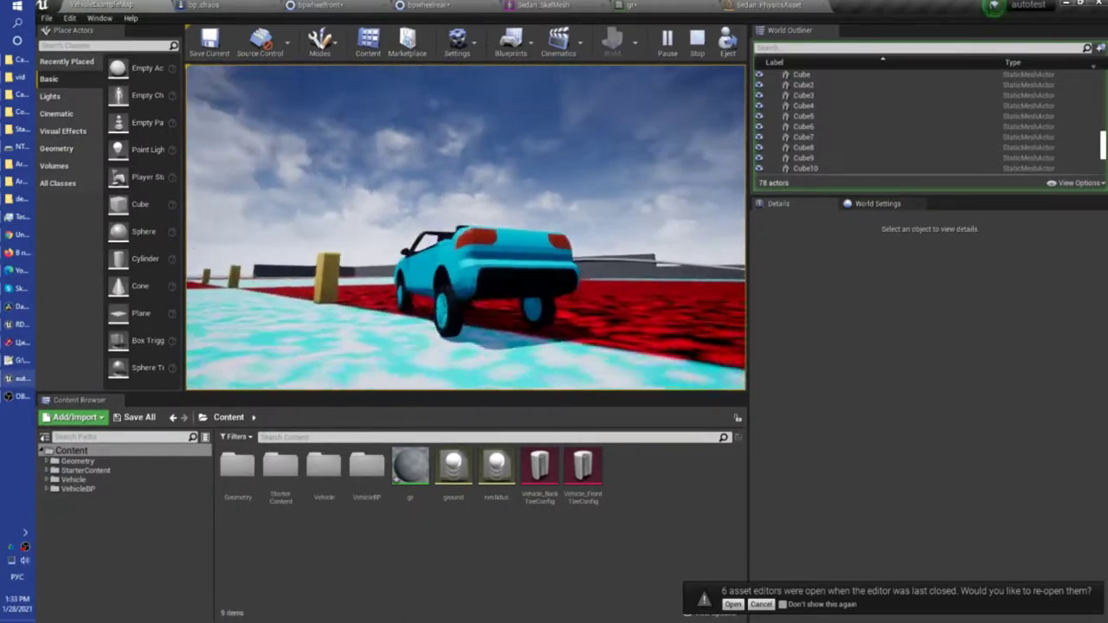
pyautogui.press('w')
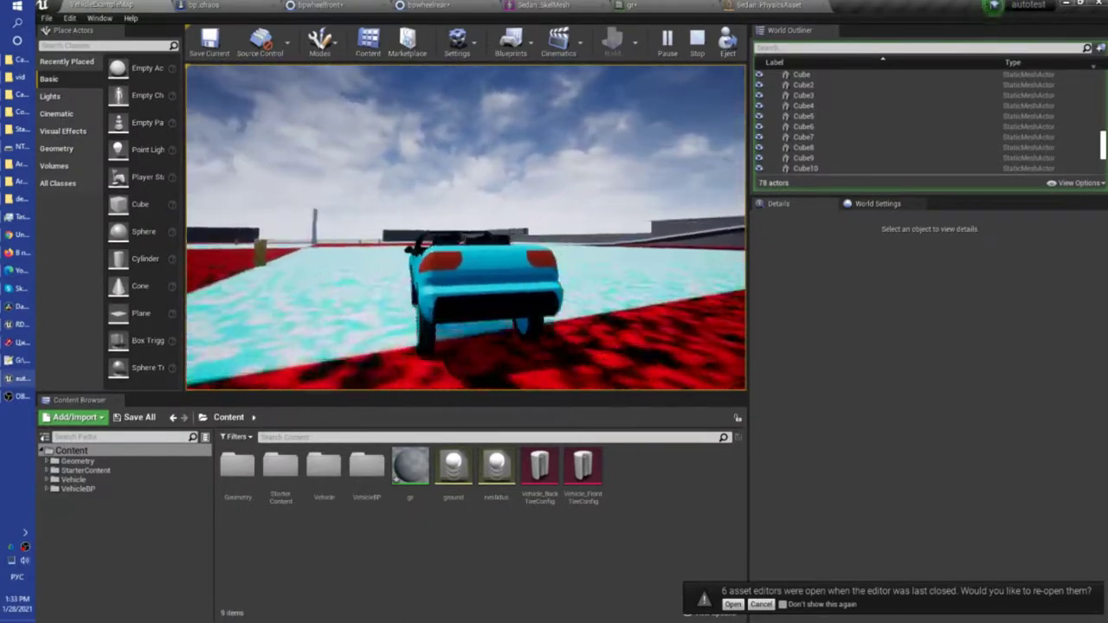
pyautogui.press('w')
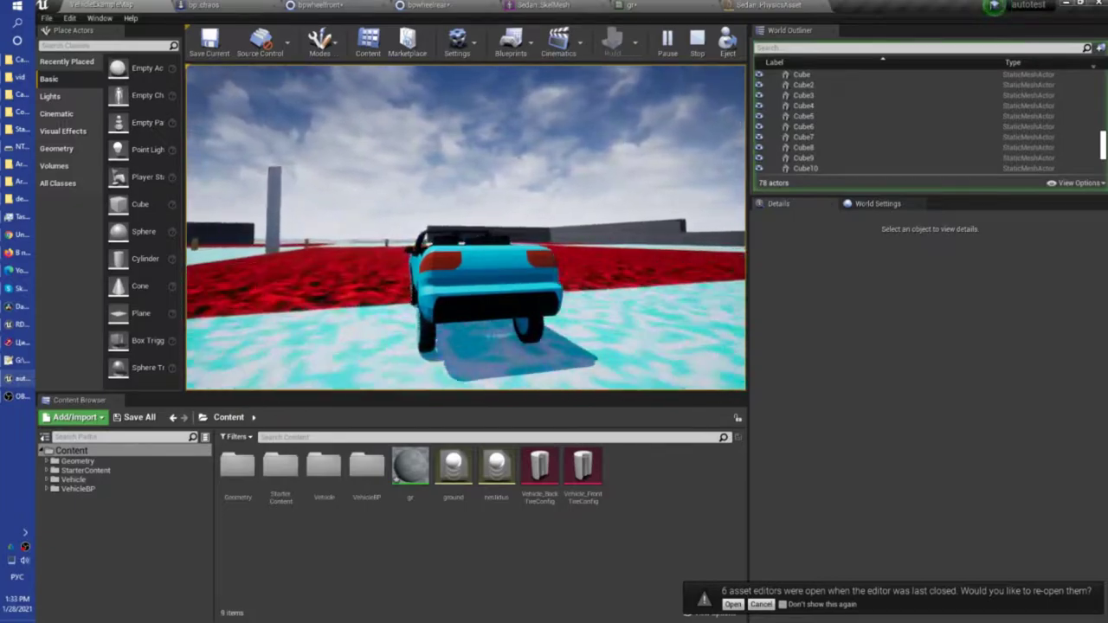
pyautogui.press('w')
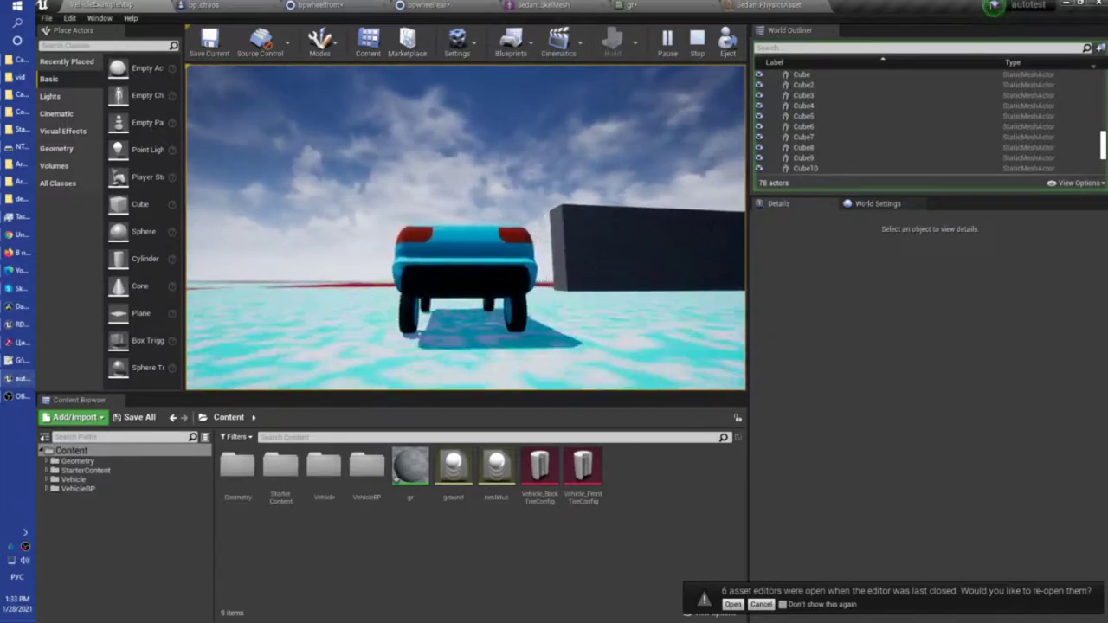
pyautogui.press('w')
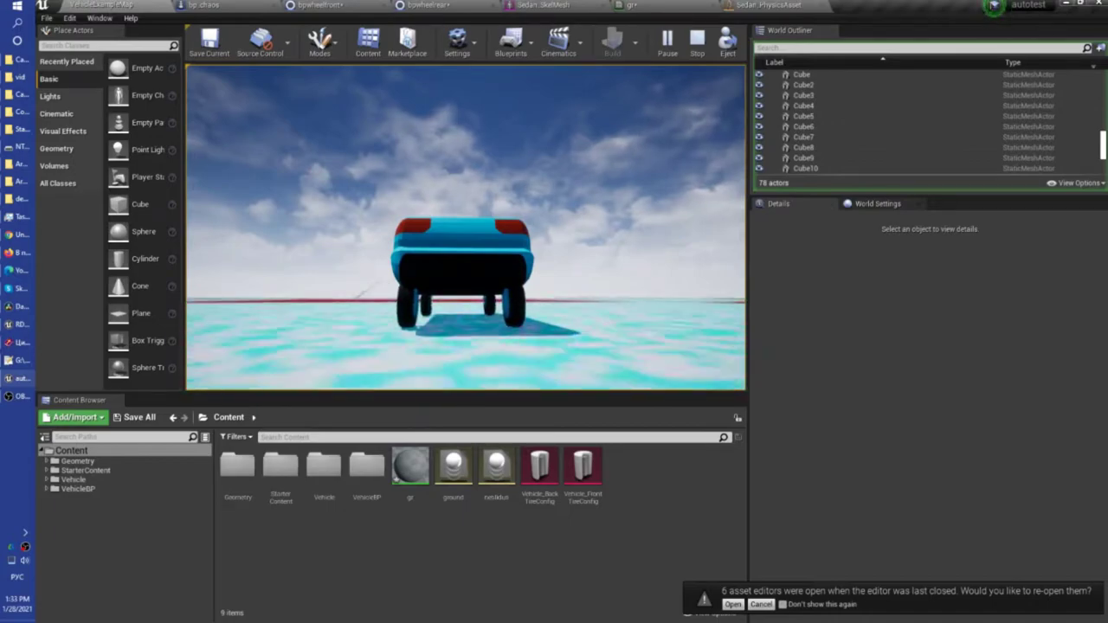
pyautogui.press('w')
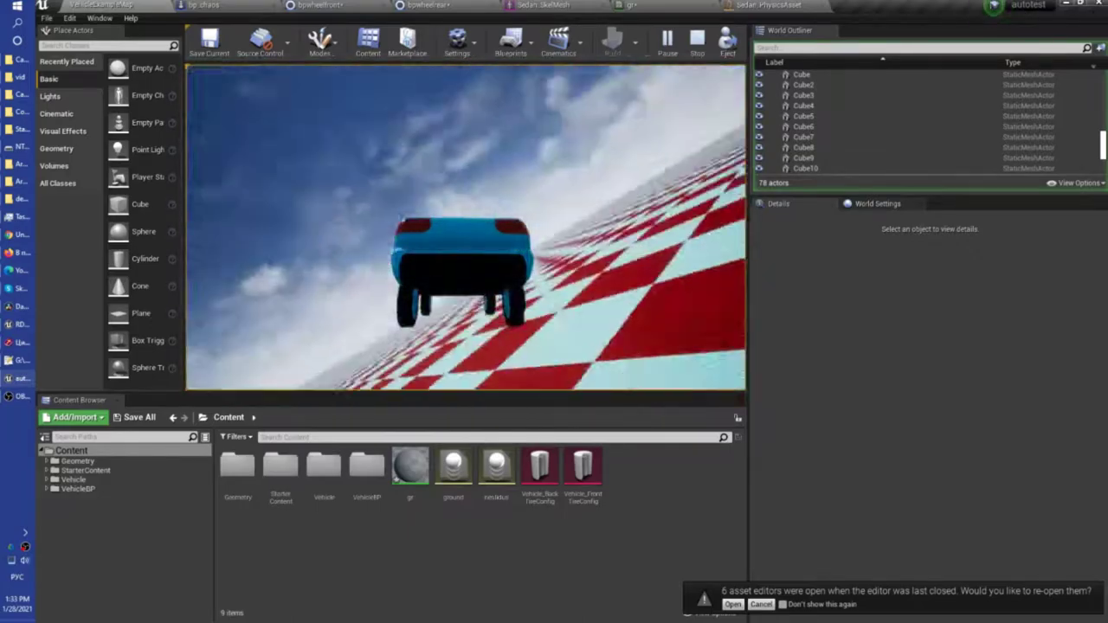
pyautogui.press('Escape')
pyautogui.click(333, 6)
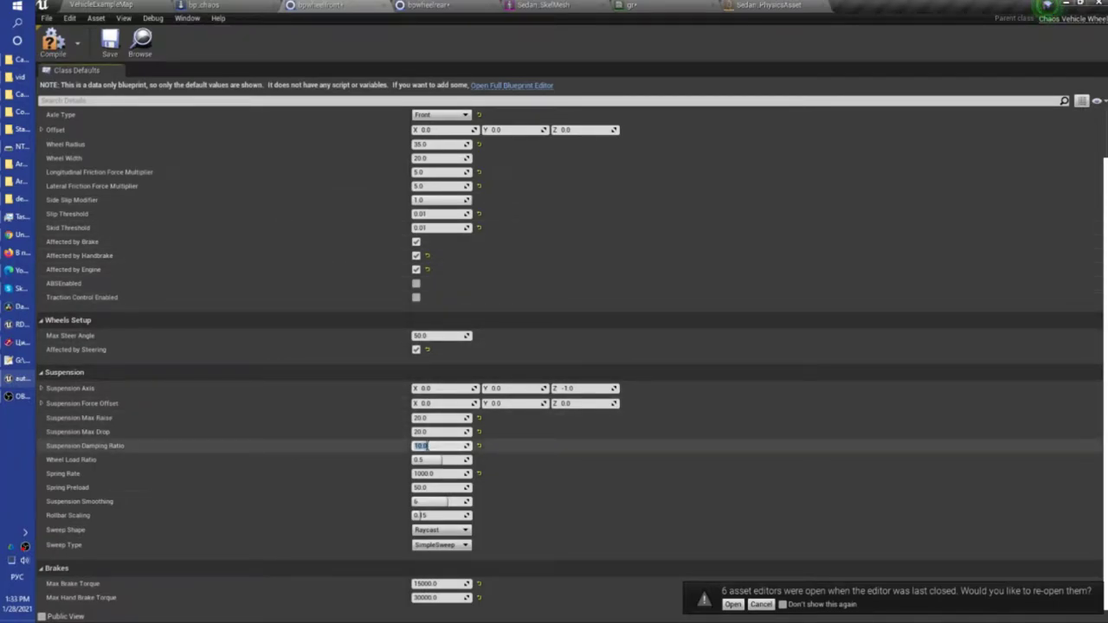
# Step: Set Suspension Damping Ratio to 5 on both wheel blueprints and switch to bp_chaos
pyautogui.moveTo(90, 463)
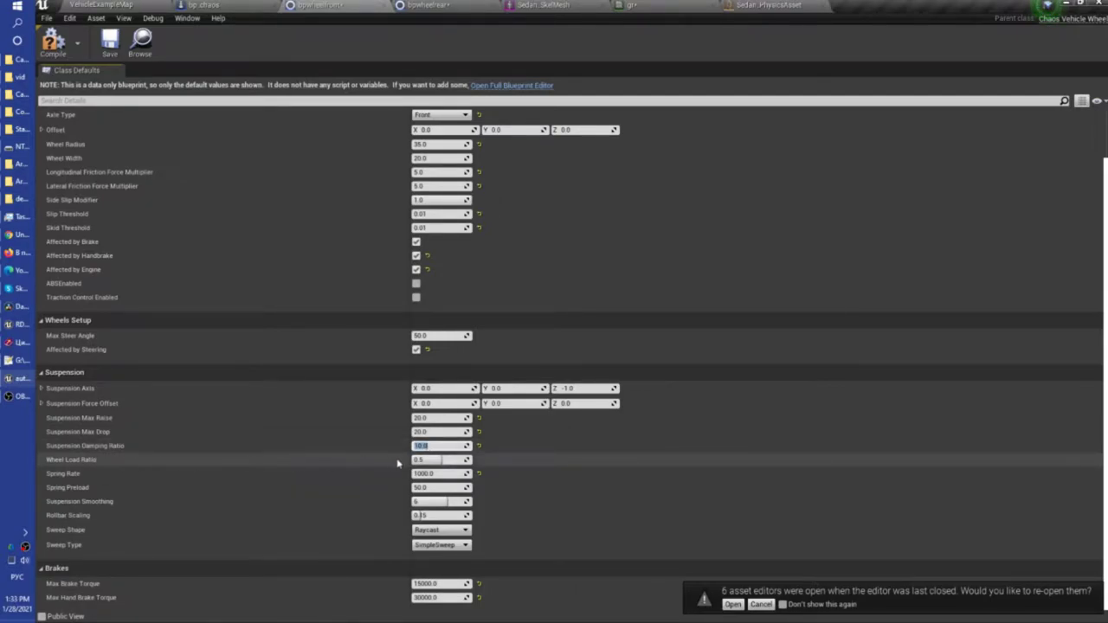
pyautogui.write('5')
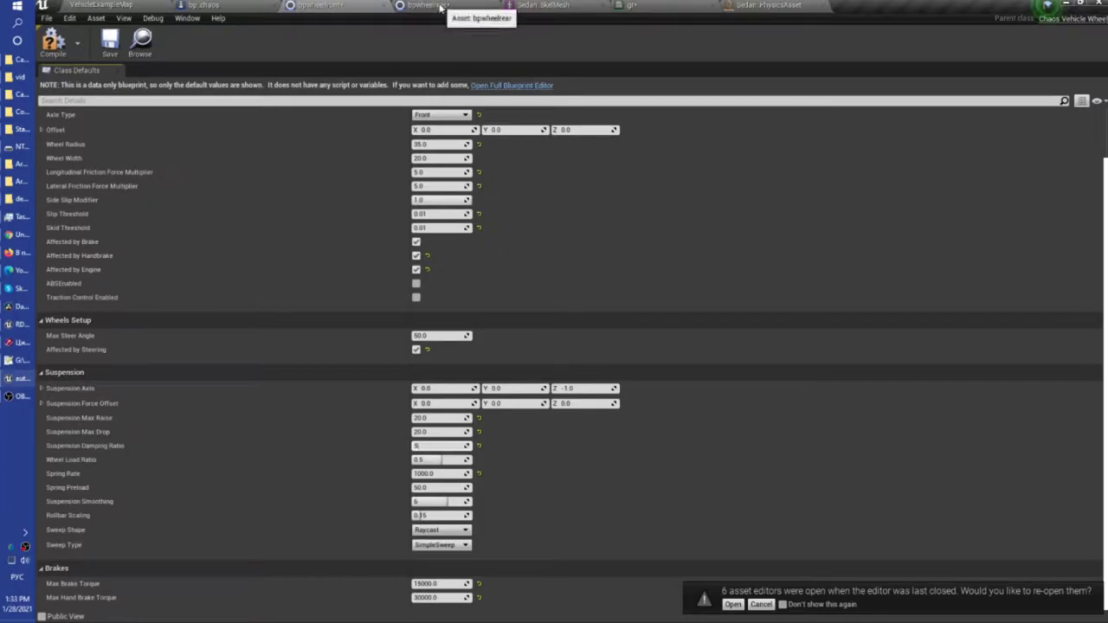
pyautogui.click(440, 6)
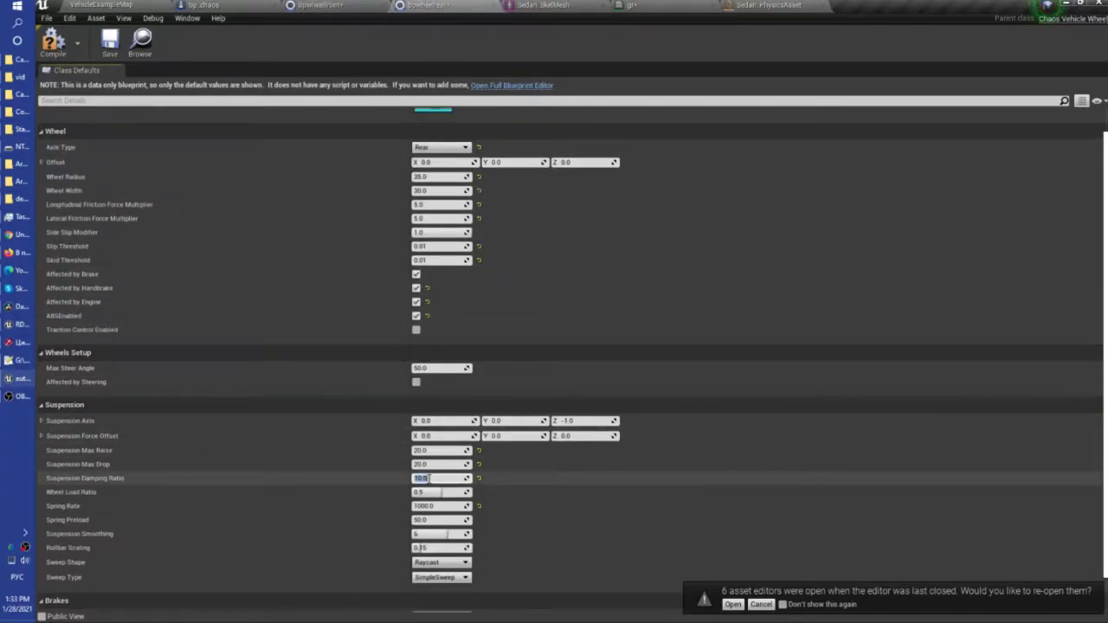
pyautogui.click(221, 5)
# Step: Test-drive the cyan convertible in the standalone preview, steering right and left onto the cyan track, then close it
pyautogui.click(619, 39)
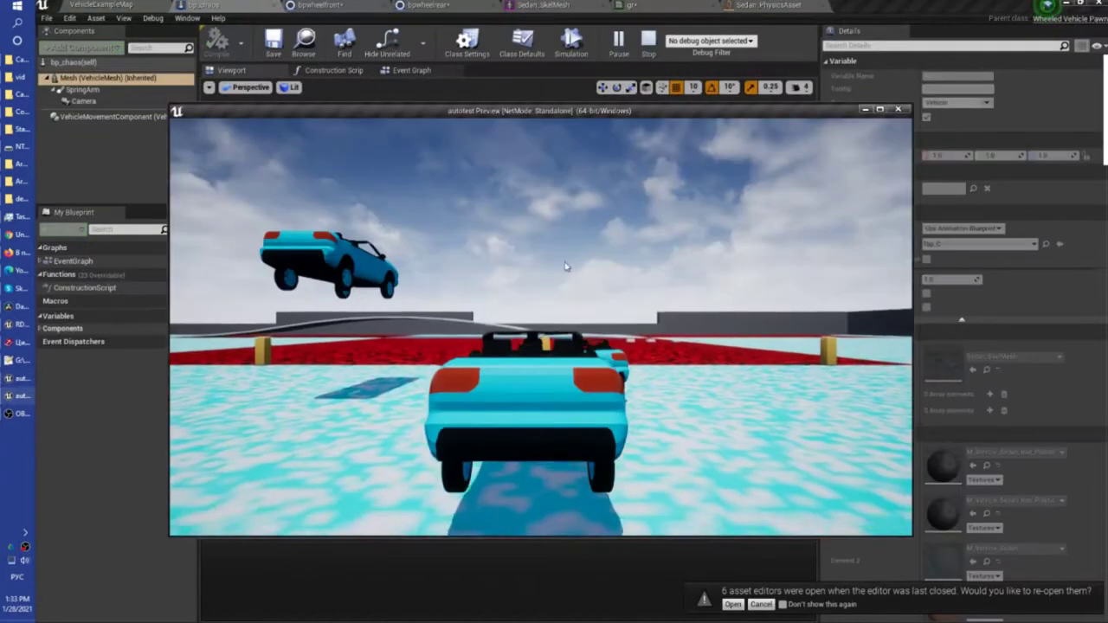
pyautogui.press('w')
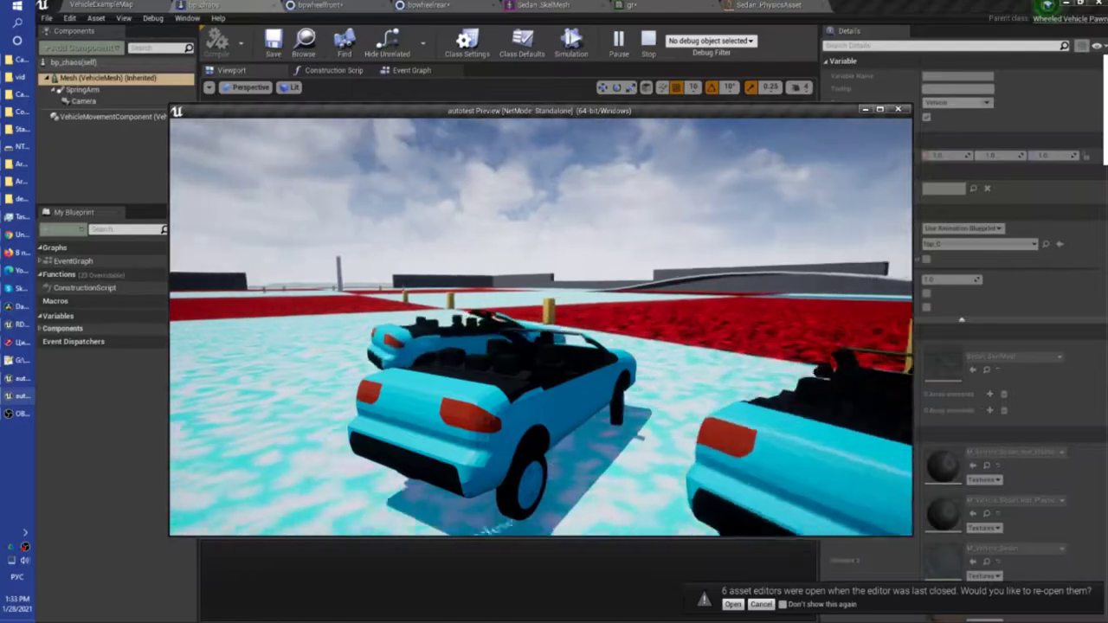
pyautogui.press('d')
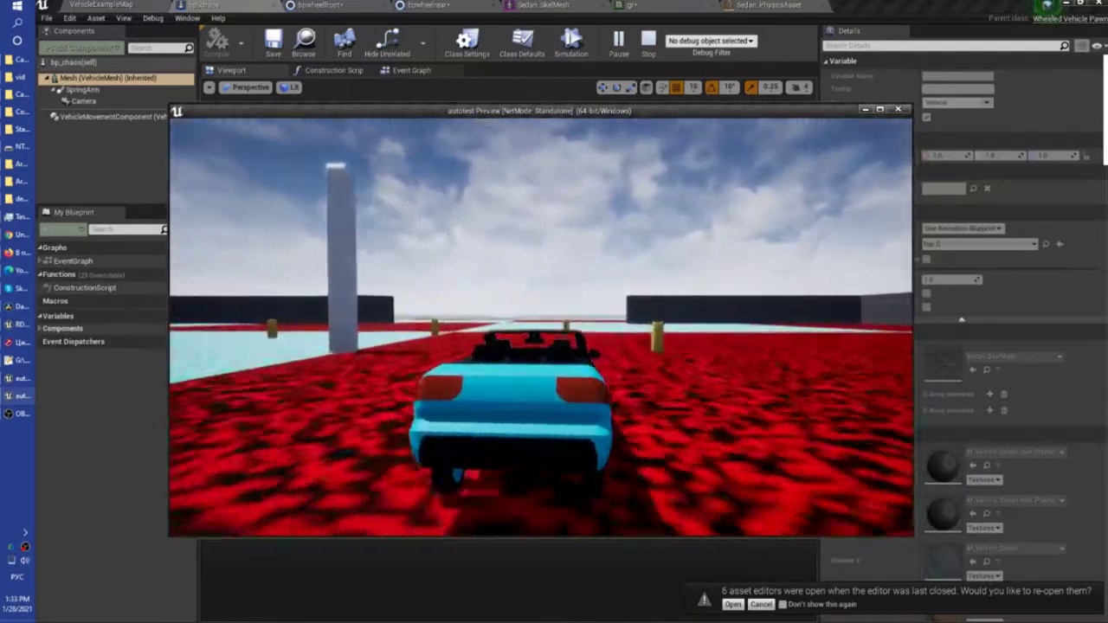
pyautogui.press('a')
pyautogui.press('a')
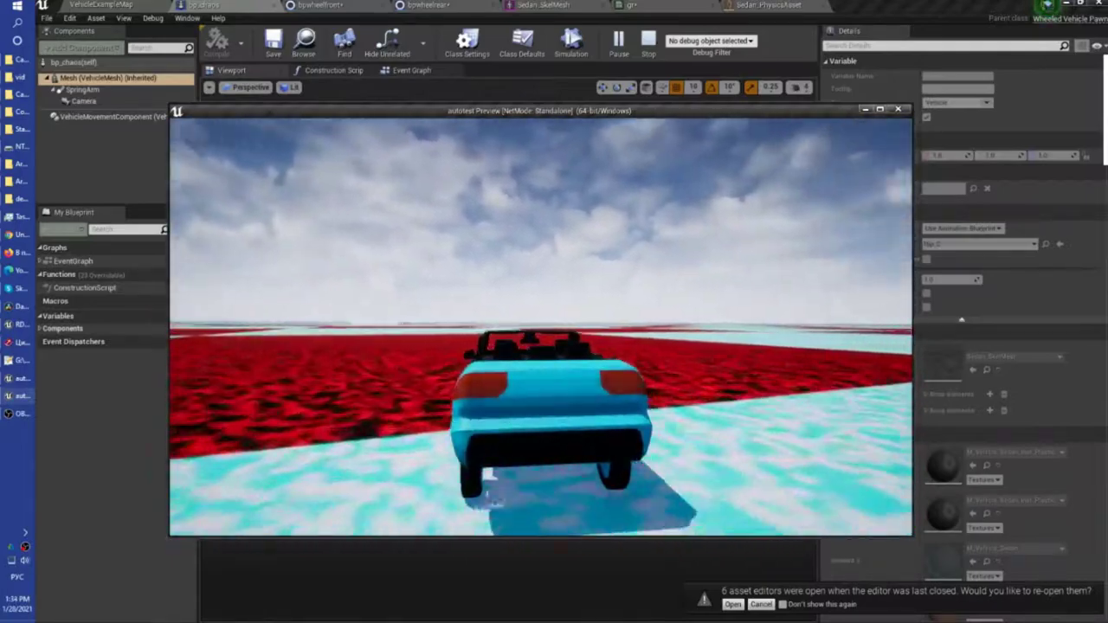
pyautogui.press('a')
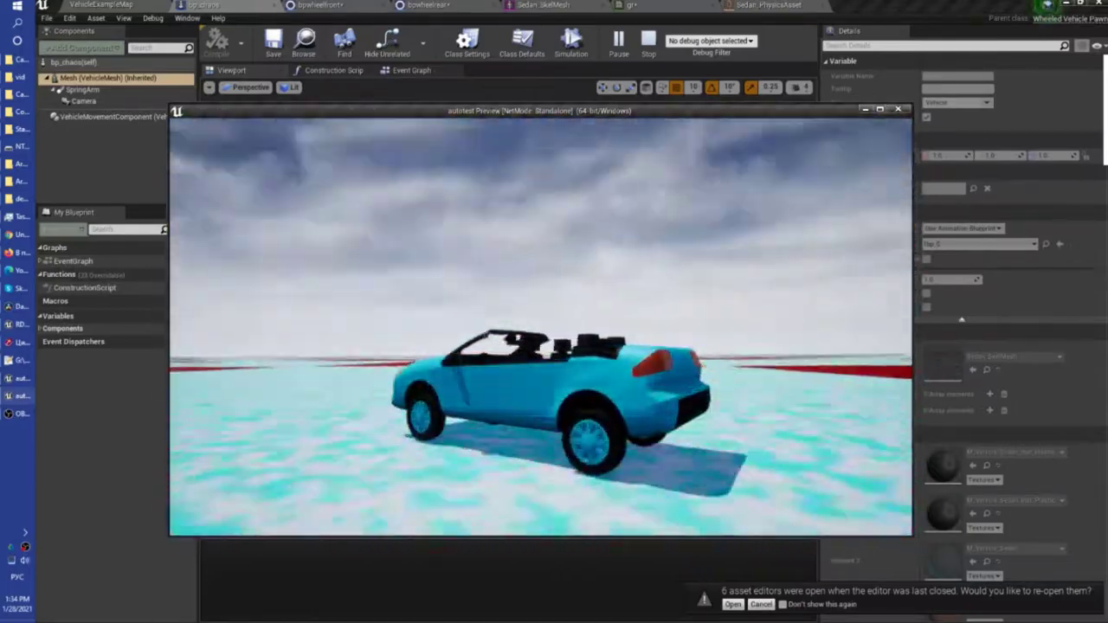
pyautogui.press('Escape')
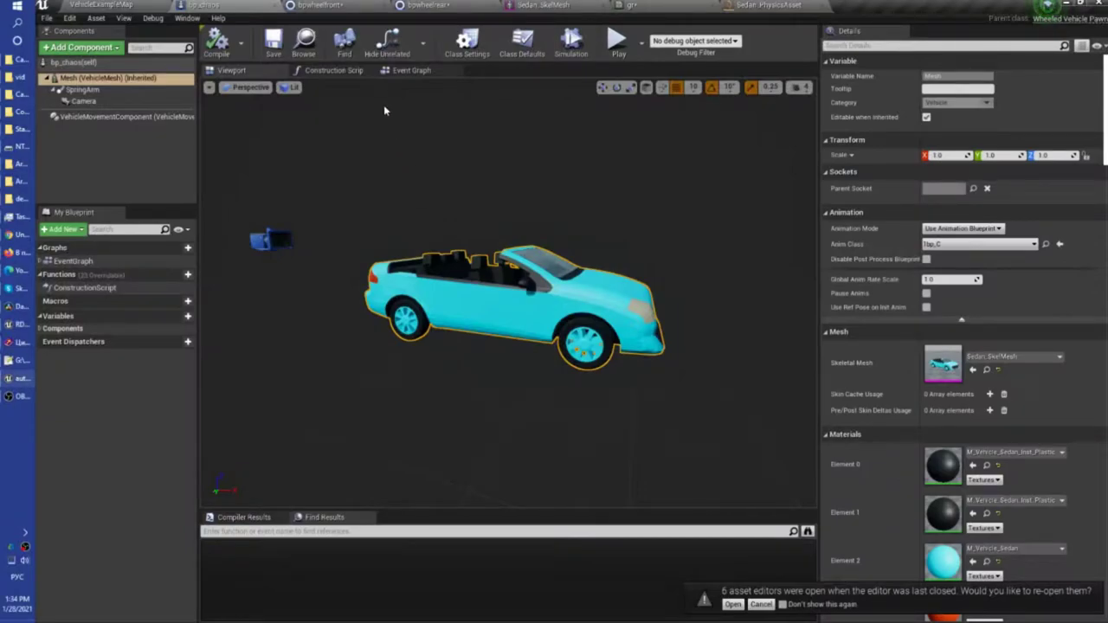
# Step: Set the rear wheel's longitudinal friction force multiplier to 10
pyautogui.click(421, 5)
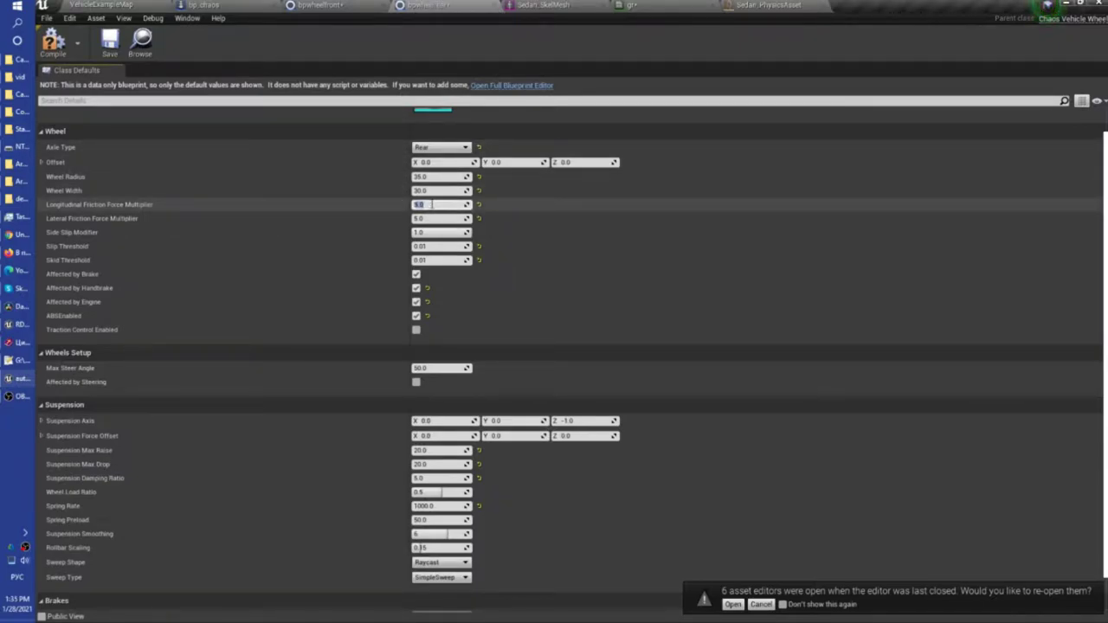
pyautogui.write('10')
pyautogui.press('Return')
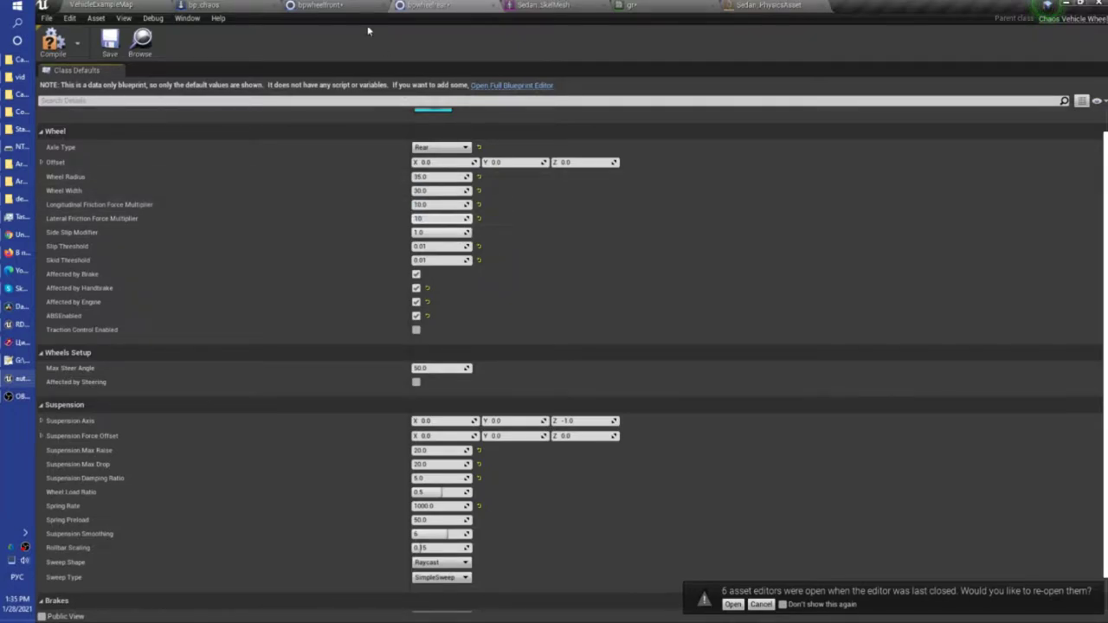
# Step: Glance at the front wheel, then enter 10 for the rear wheel's lateral friction multiplier
pyautogui.click(321, 5)
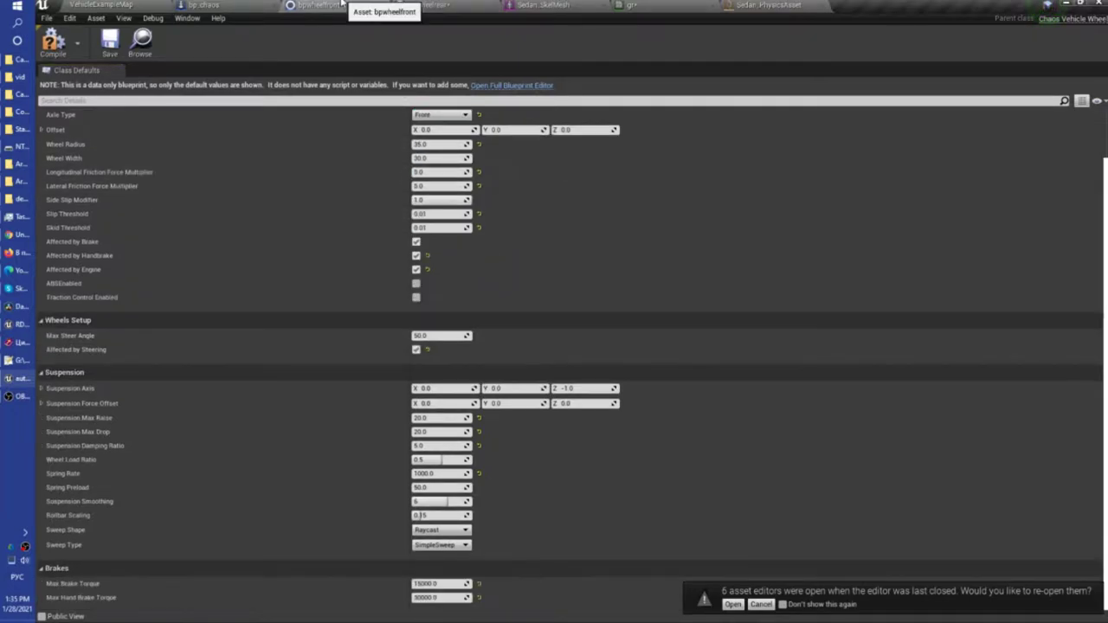
pyautogui.click(428, 8)
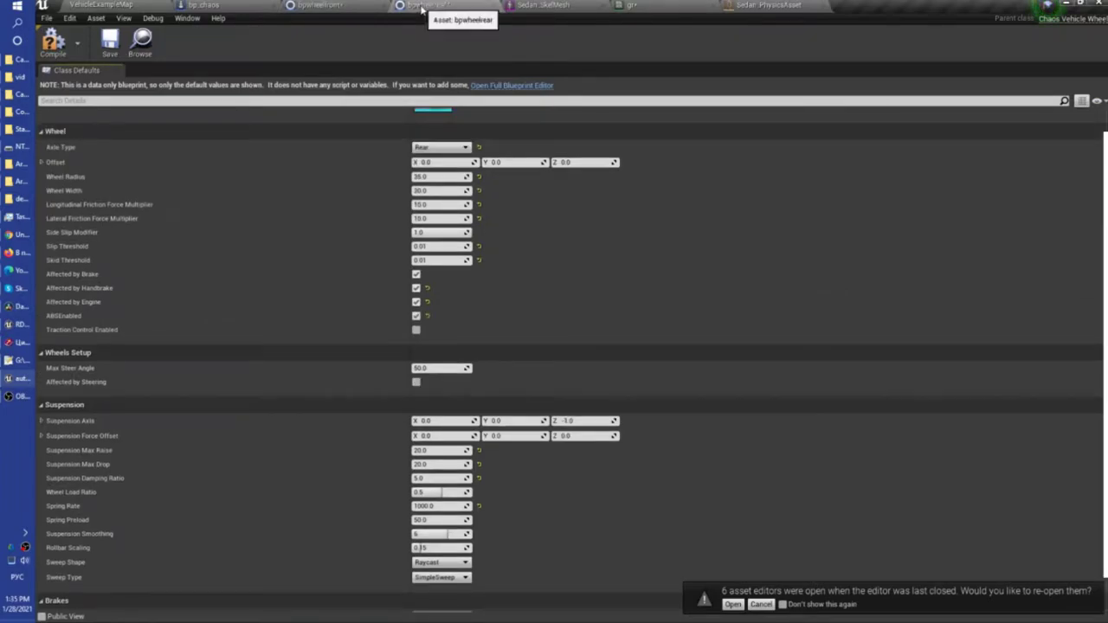
pyautogui.click(425, 219)
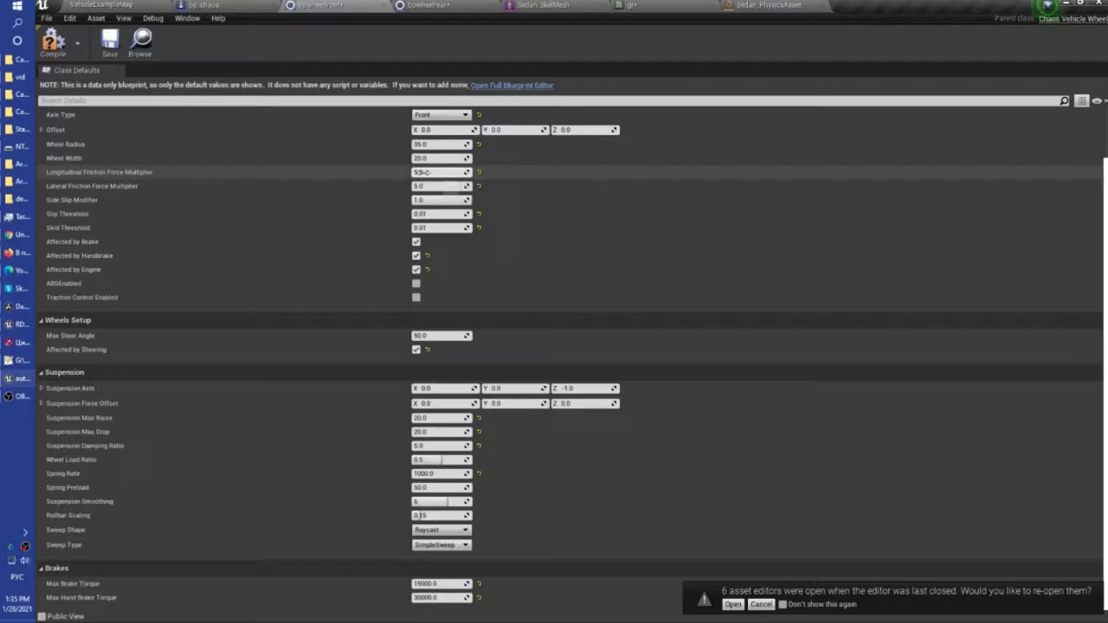
pyautogui.write('10')
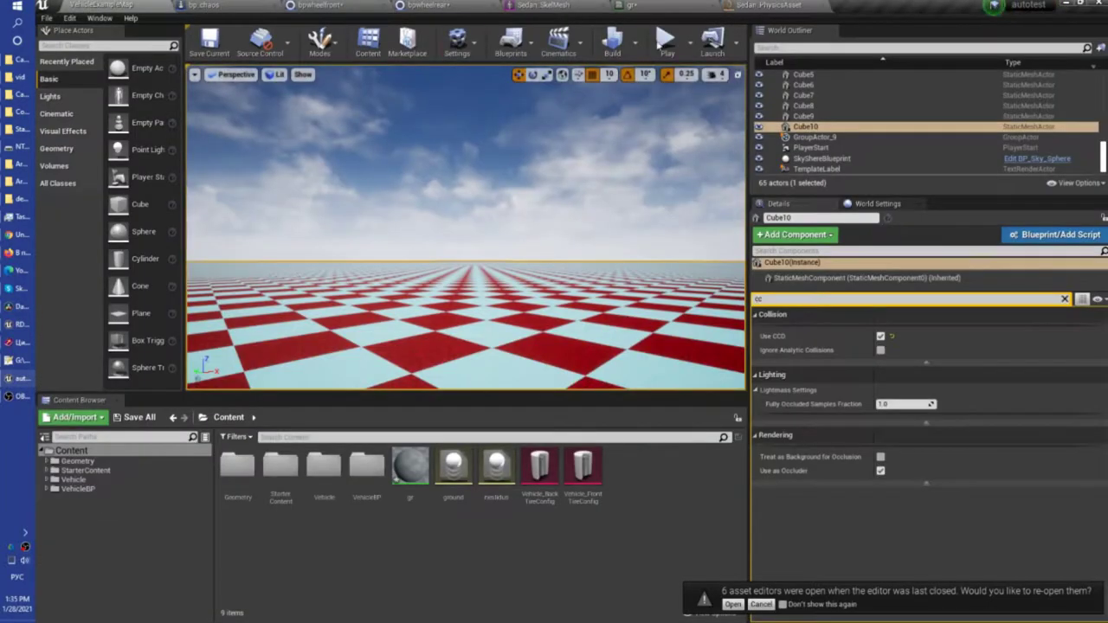
# Step: Play the level twice to test-drive the convertible on the checkered ground, then return to the rear wheel settings
pyautogui.click(665, 41)
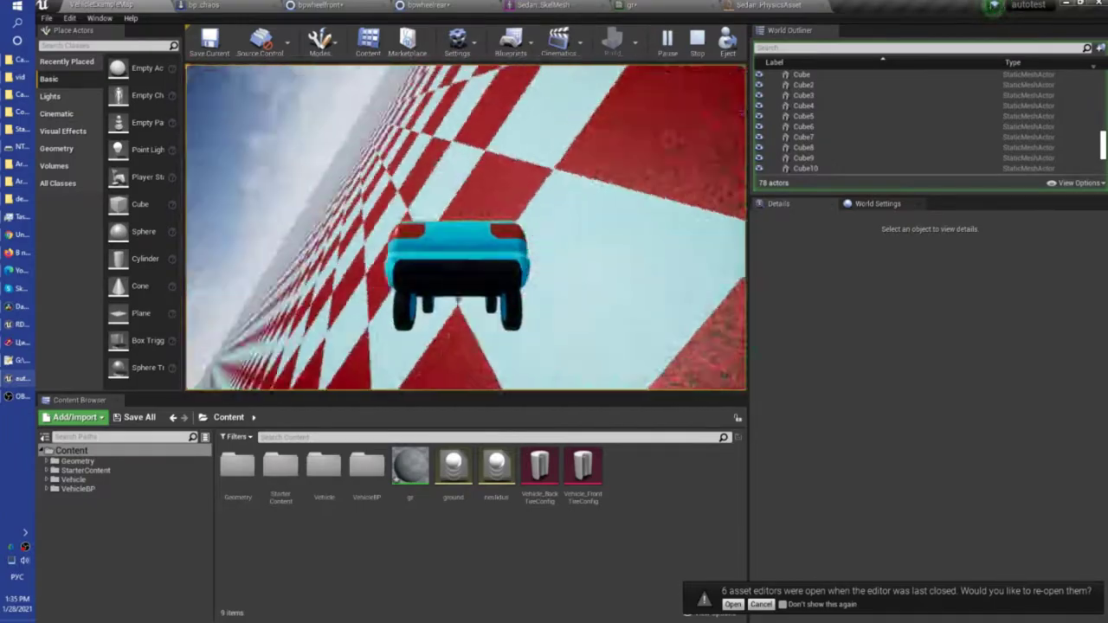
pyautogui.press('Escape')
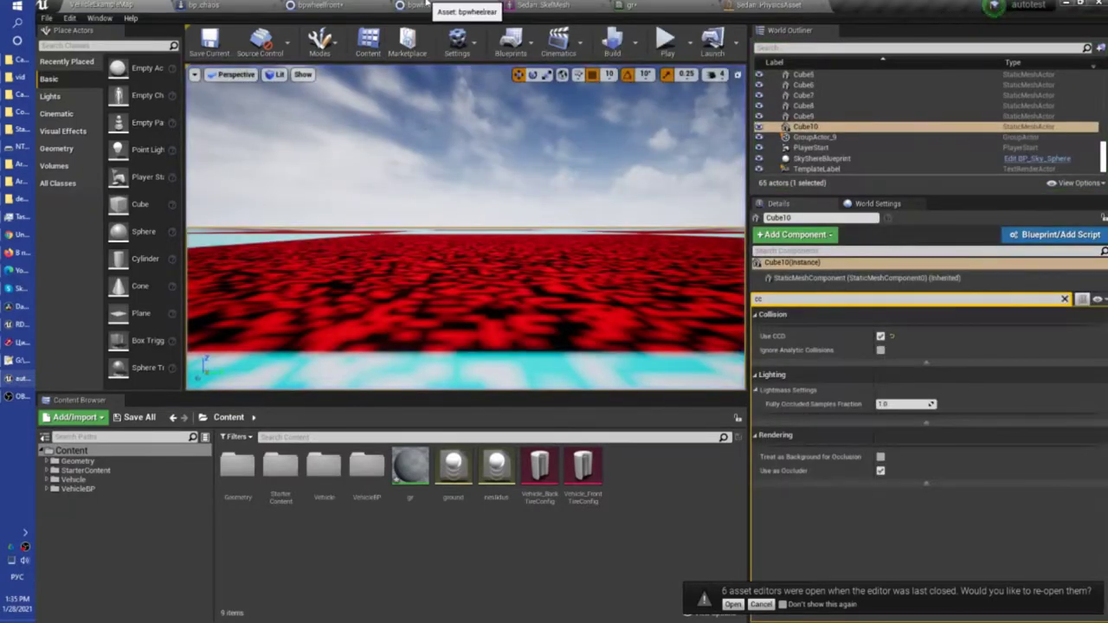
pyautogui.click(665, 45)
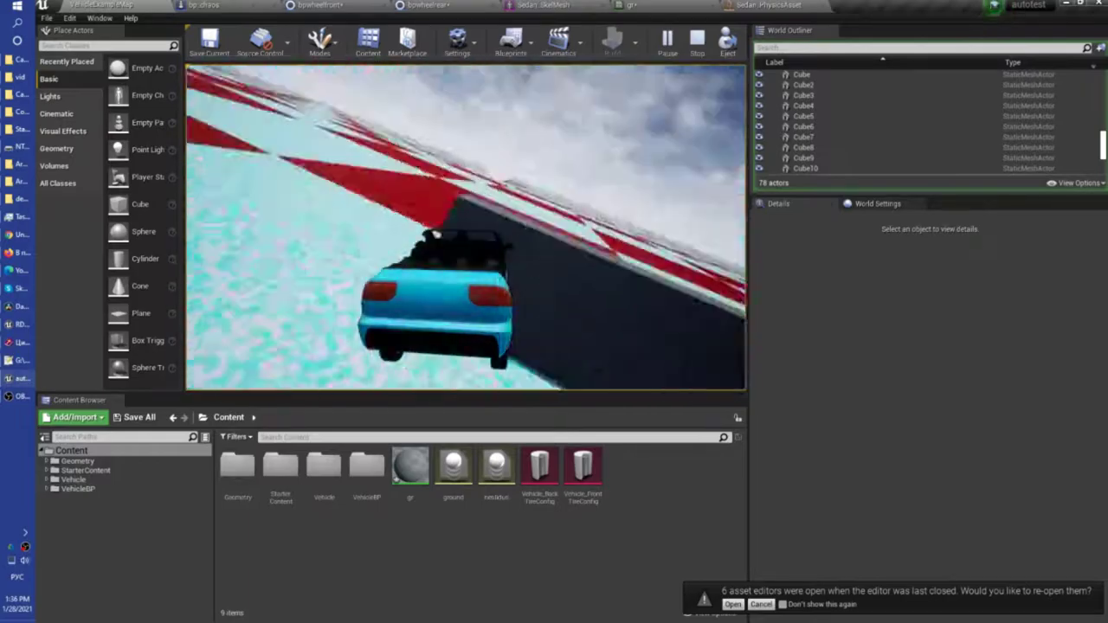
pyautogui.press('Escape')
pyautogui.click(548, 244)
pyautogui.click(429, 5)
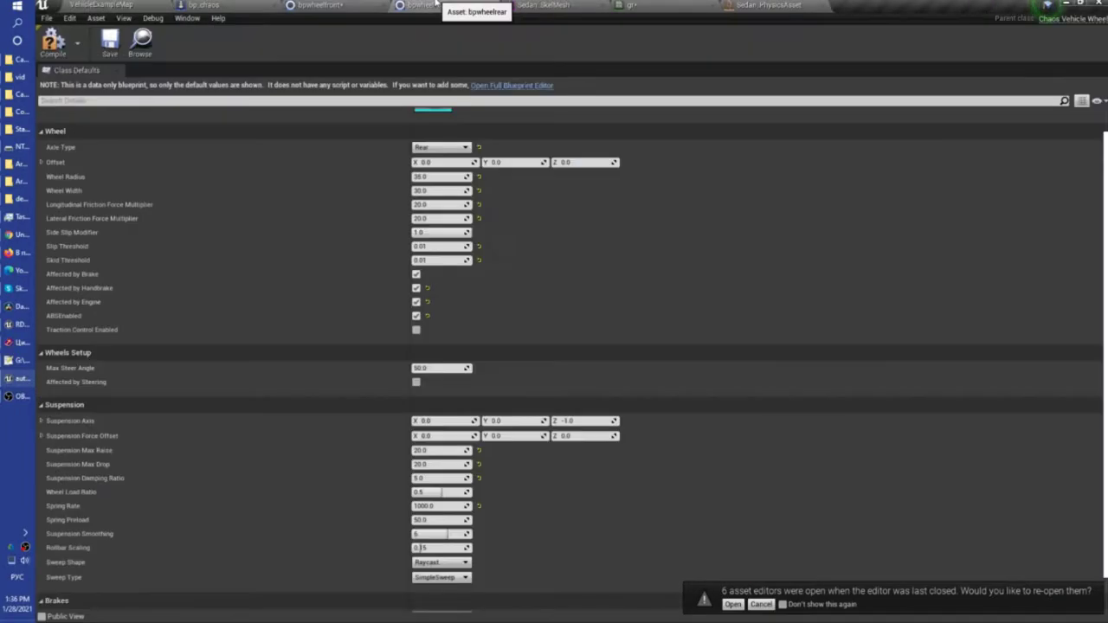
# Step: Lower the rear wheel's lateral friction multiplier from 20 to 10
pyautogui.click(426, 218)
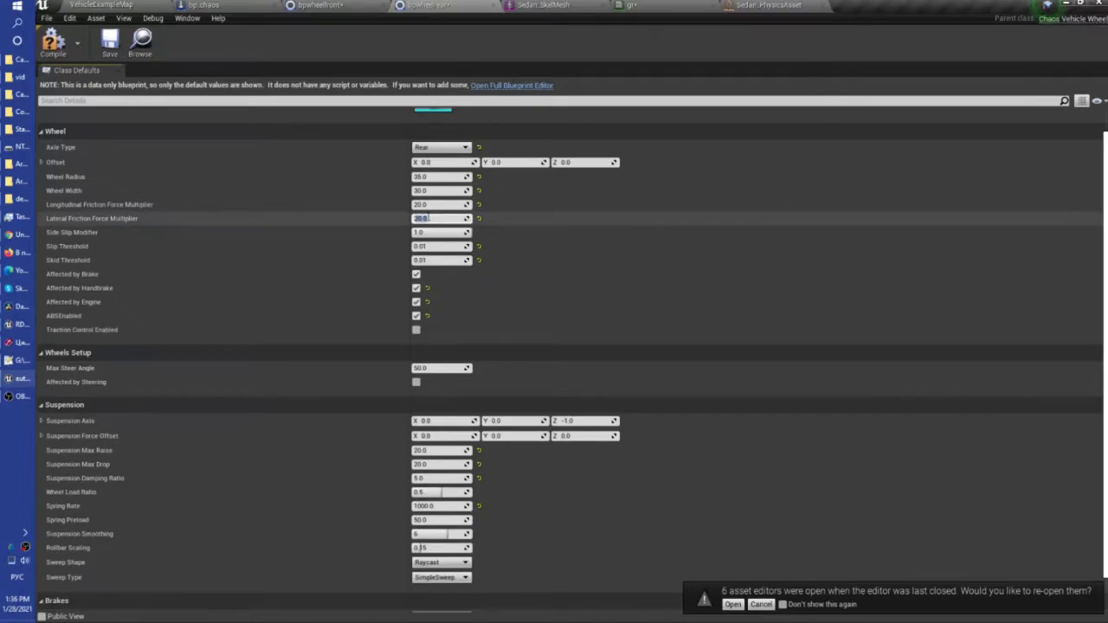
pyautogui.write('10')
pyautogui.press('Return')
# Step: Test-drive the car on the level, crossing onto cyan ground and back onto red
pyautogui.click(116, 3)
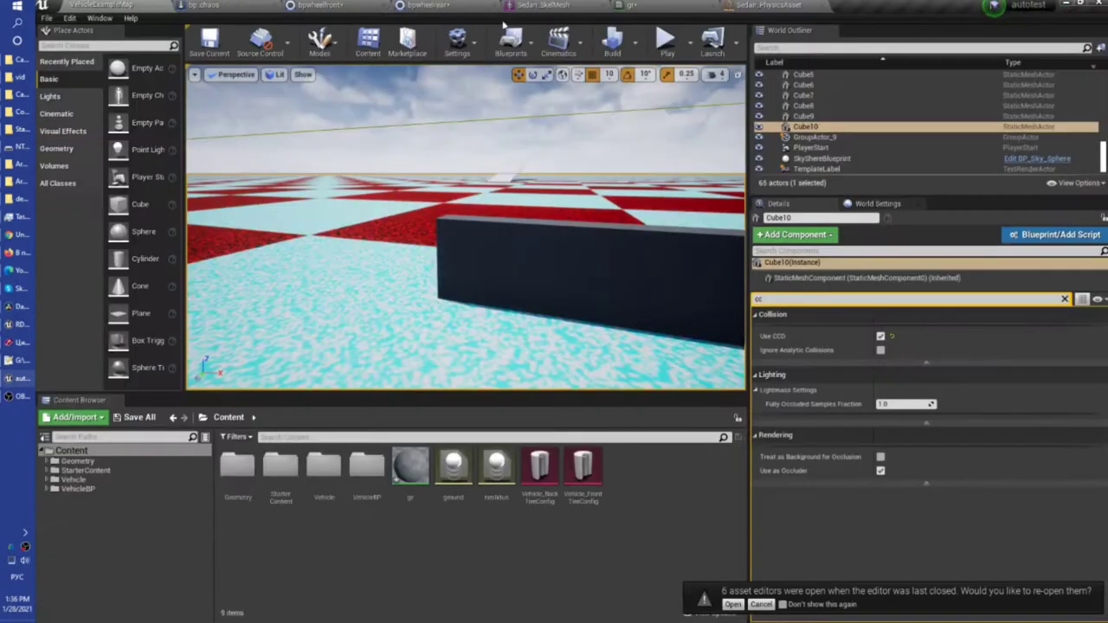
pyautogui.click(665, 49)
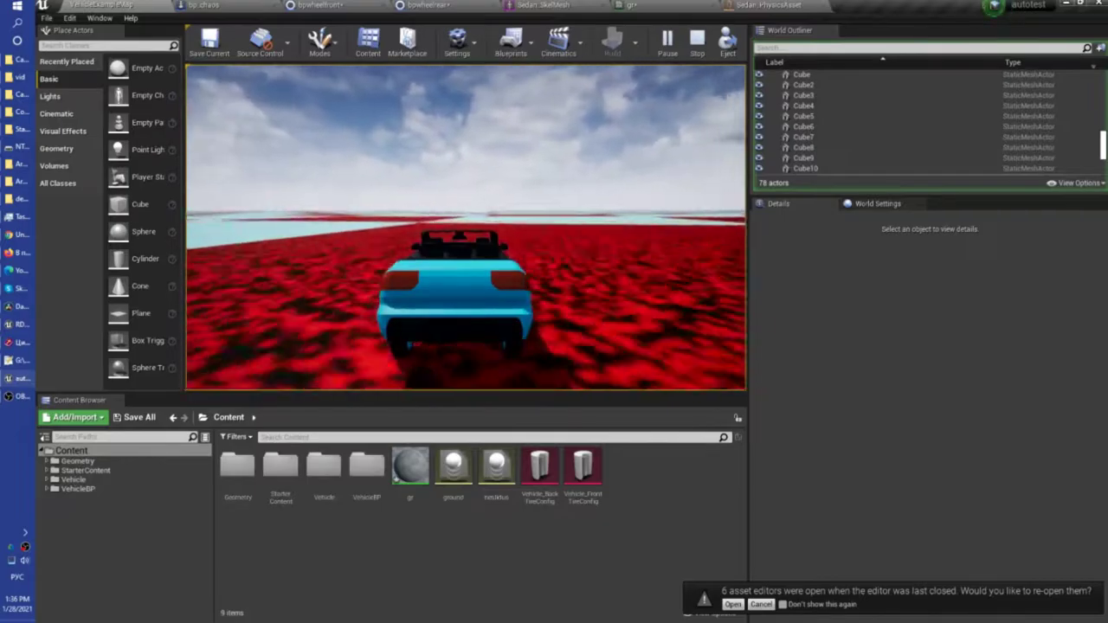
pyautogui.press('w')
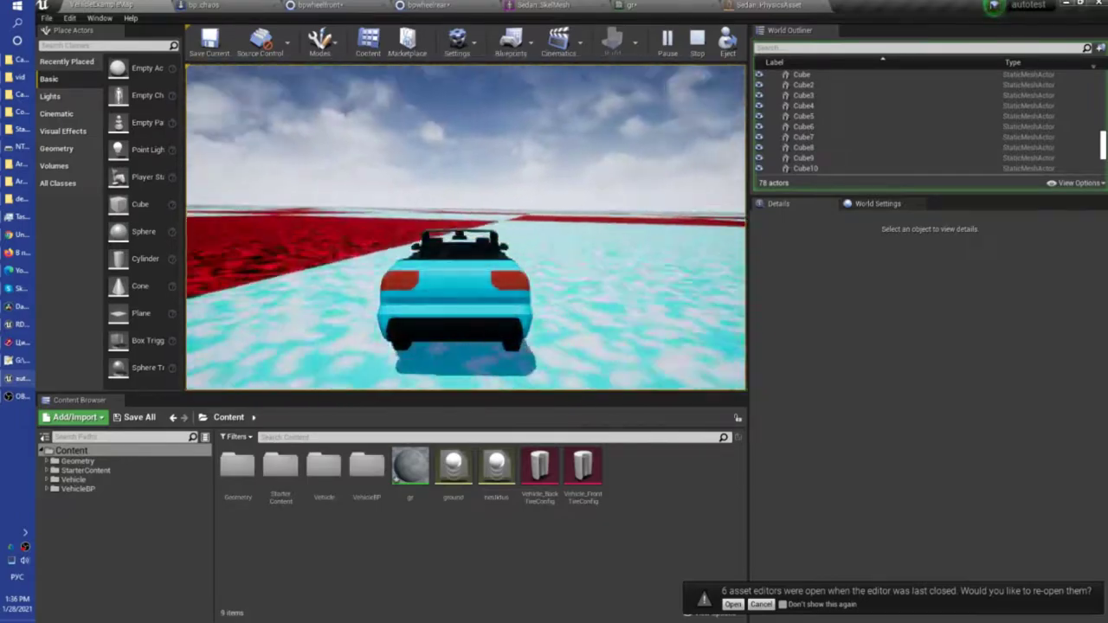
pyautogui.press('a')
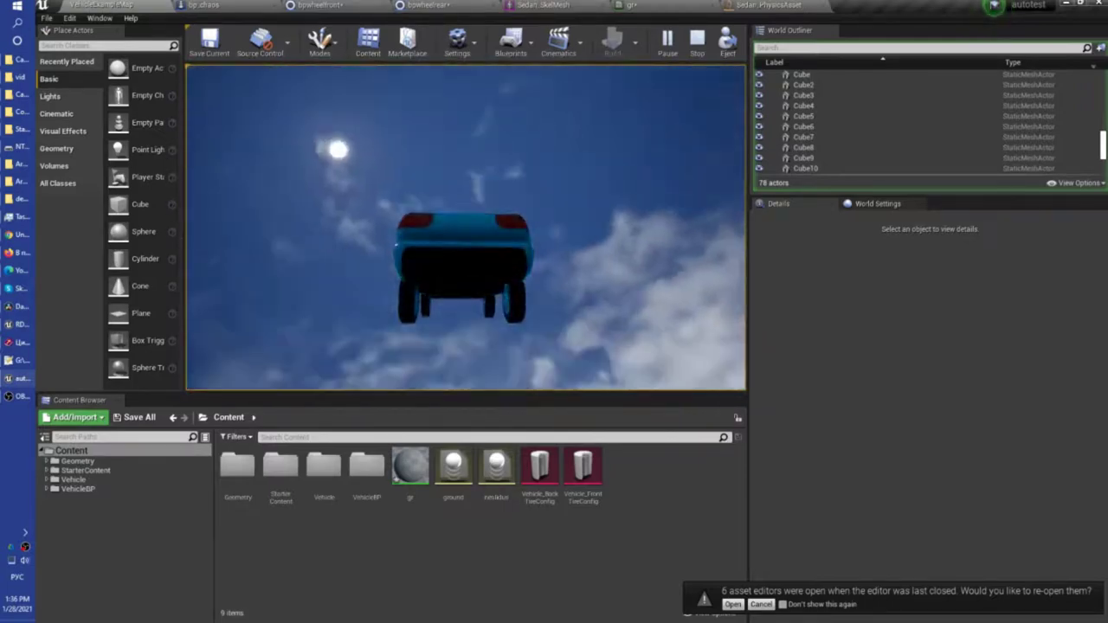
pyautogui.press('Escape')
# Step: Restore the rear wheel's Suspension Damping Ratio to 0.5, matching the front wheel's 0.5
pyautogui.click(441, 6)
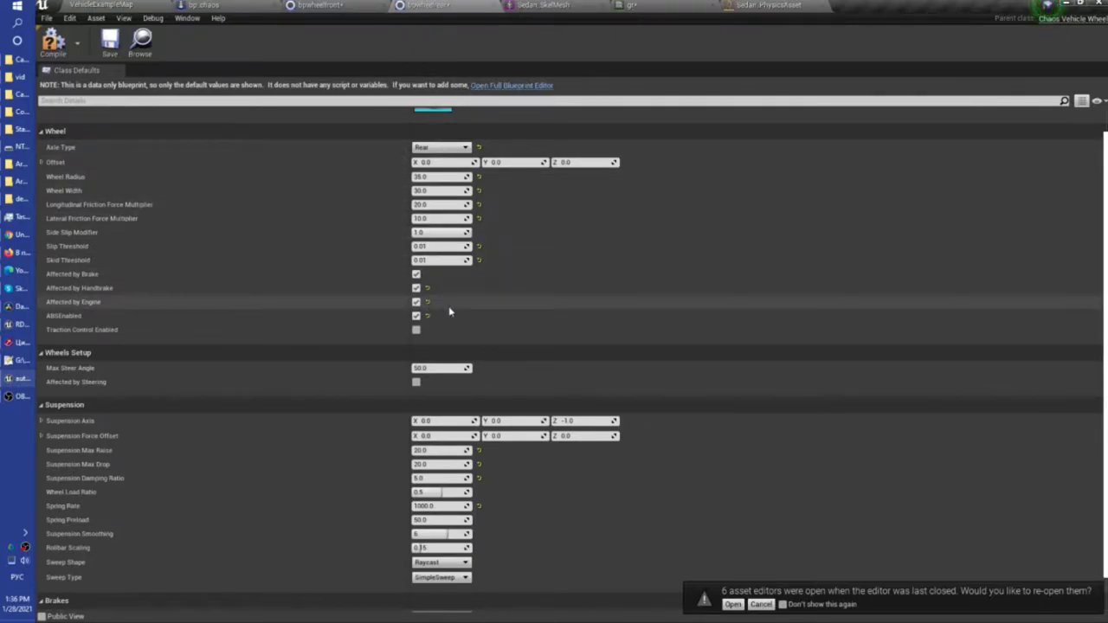
pyautogui.scroll(-1, 381, 373)
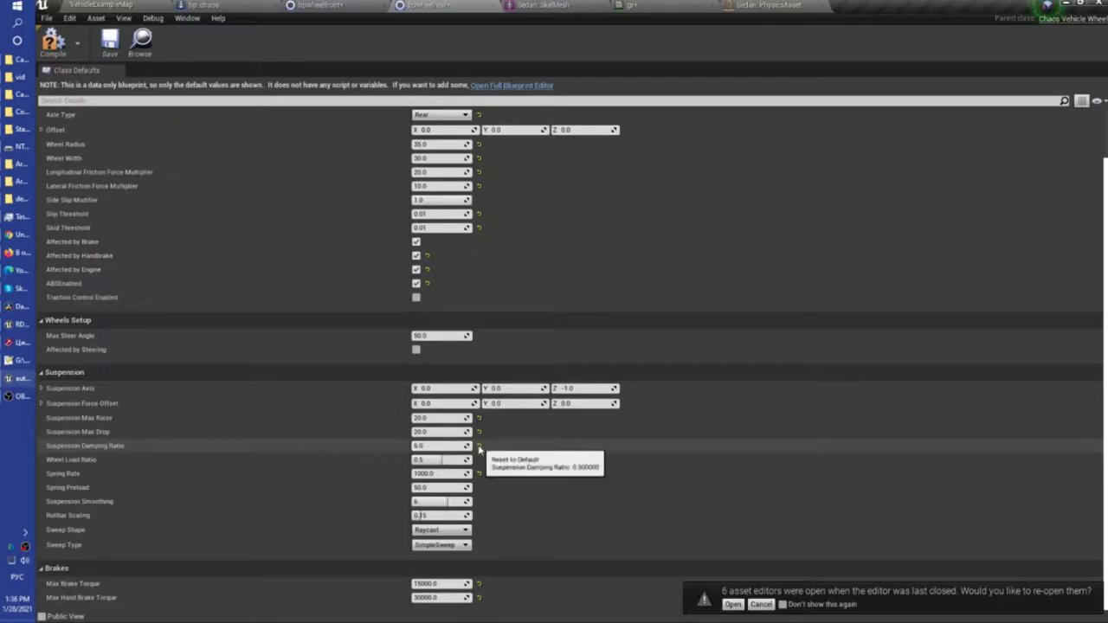
pyautogui.click(316, 5)
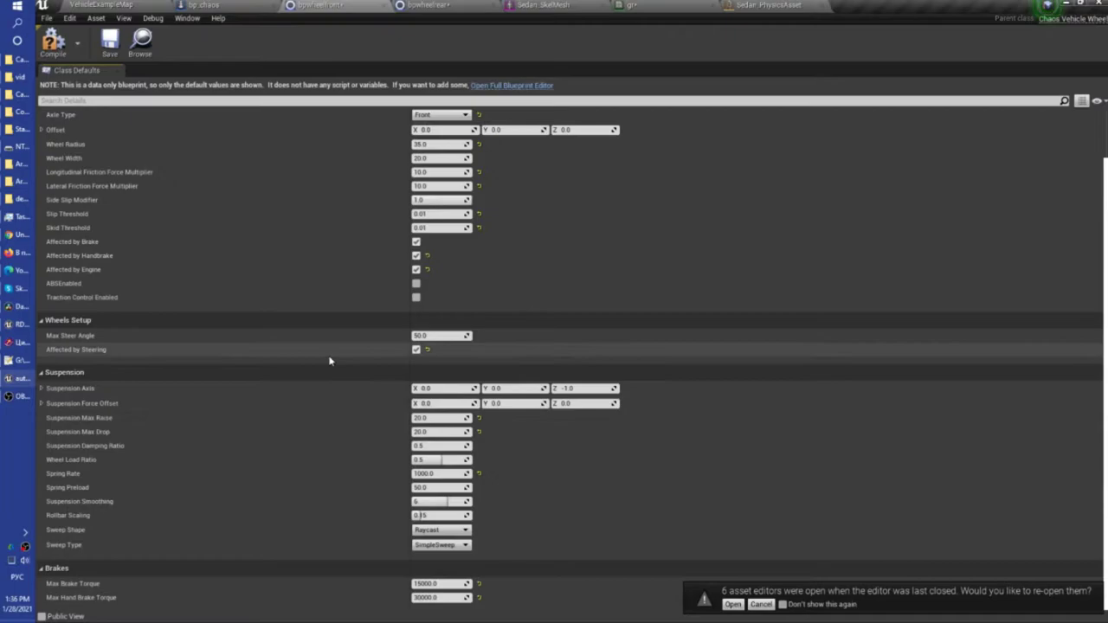
pyautogui.click(430, 4)
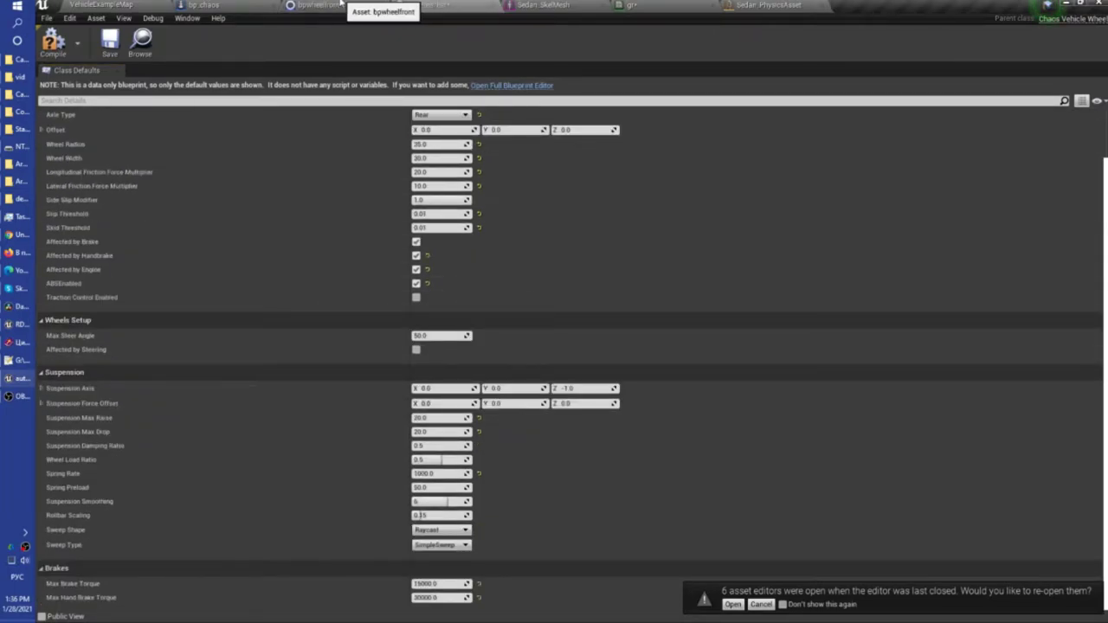
# Step: Test-drive the car on the level again, then bring up the rear wheel's Wheel settings
pyautogui.click(119, 4)
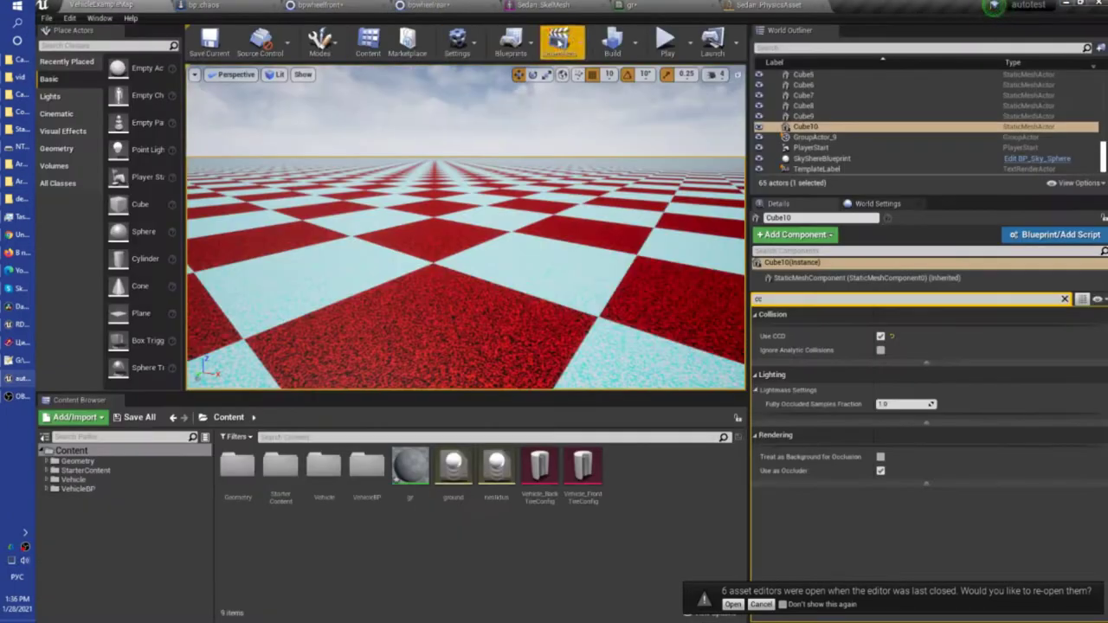
pyautogui.click(664, 37)
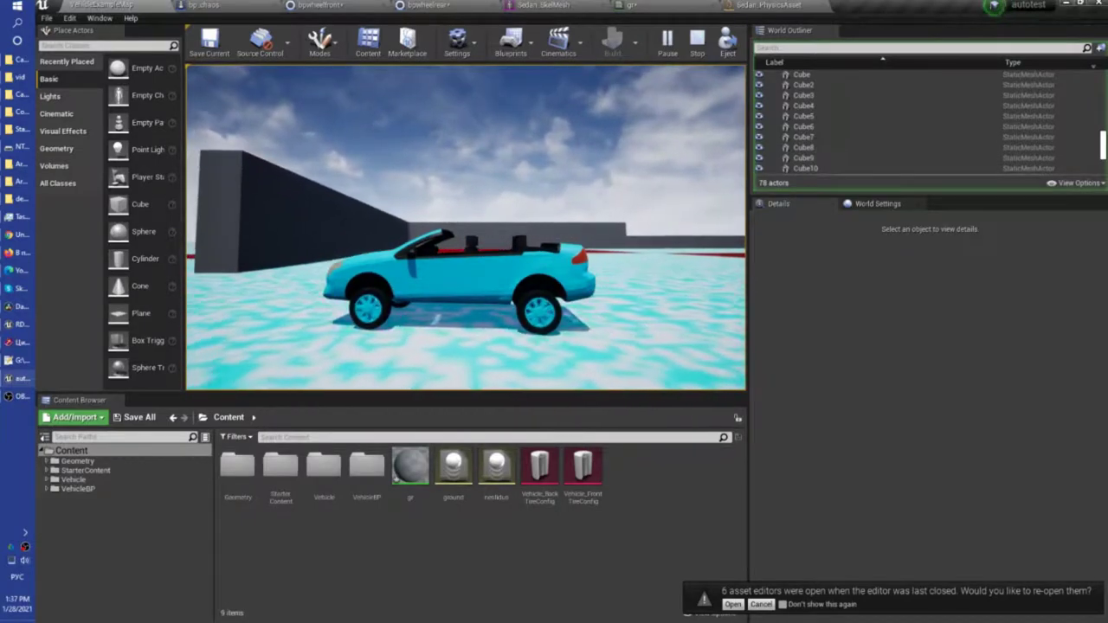
pyautogui.press('Escape')
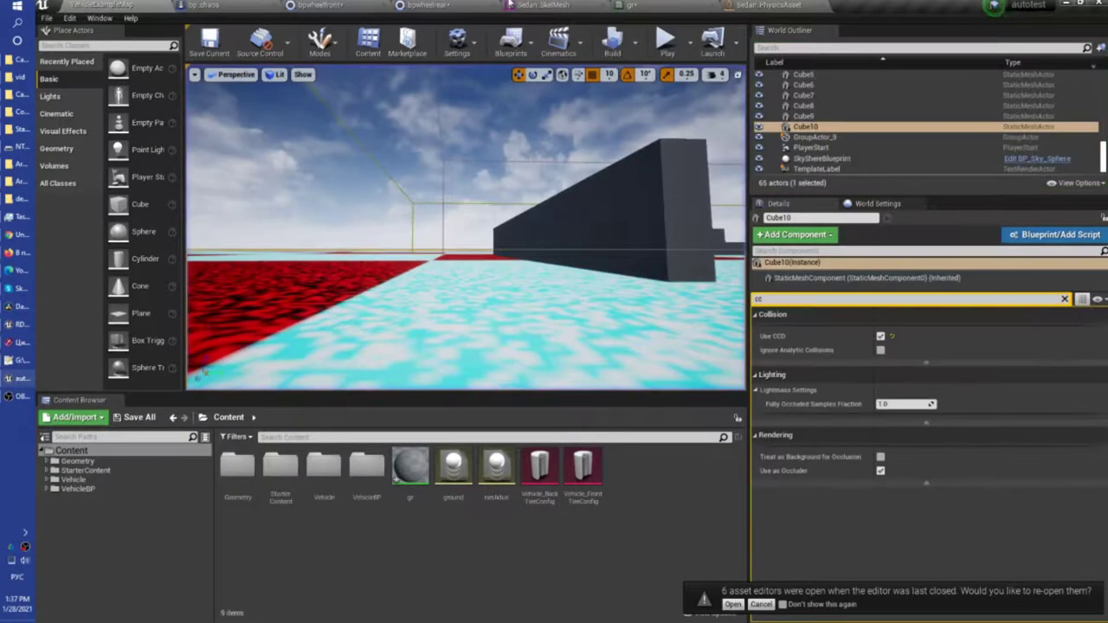
pyautogui.click(448, 3)
pyautogui.scroll(2, 478, 222)
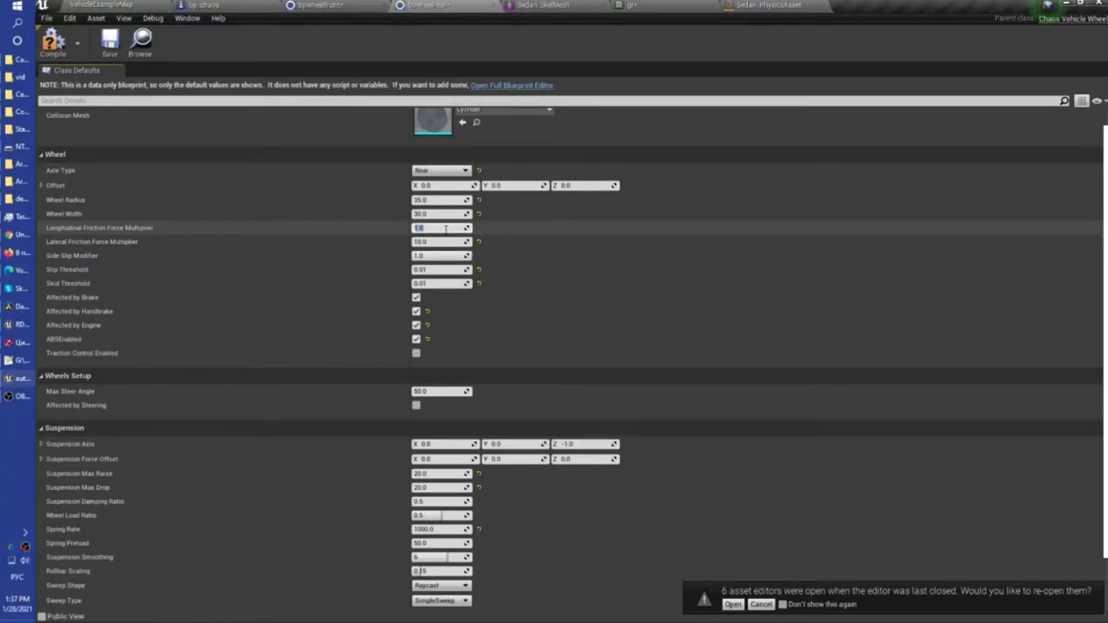
# Step: Set rear longitudinal friction to 10 and reset the front lateral friction to its 2.0 default
pyautogui.write('10')
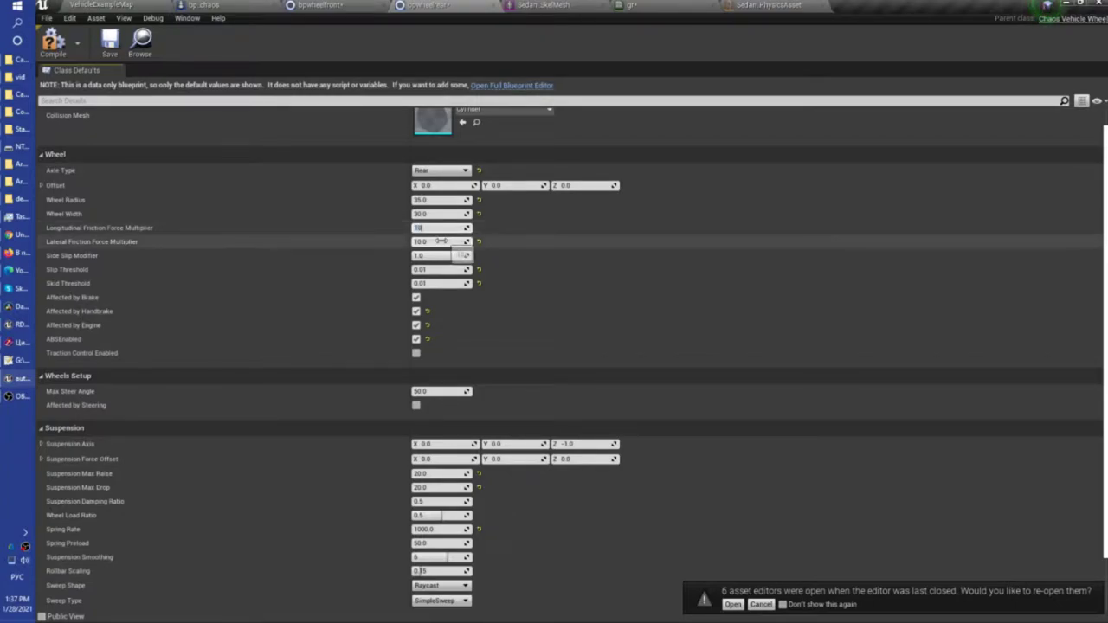
pyautogui.click(316, 5)
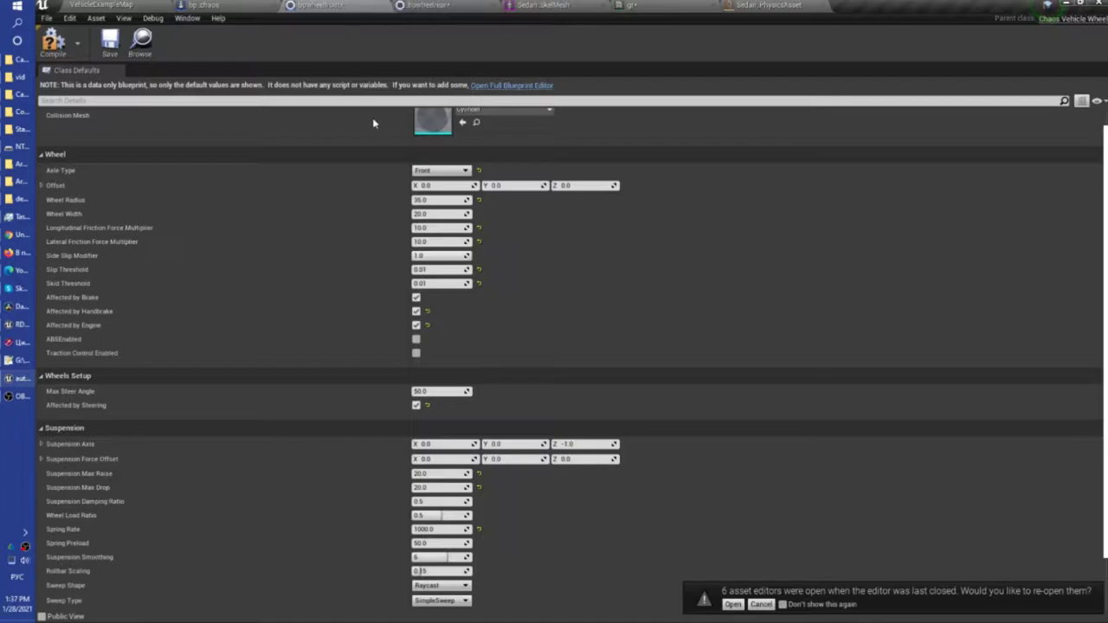
pyautogui.click(481, 241)
# Step: Test-drive the car forward and to the left on the checkered level
pyautogui.click(115, 4)
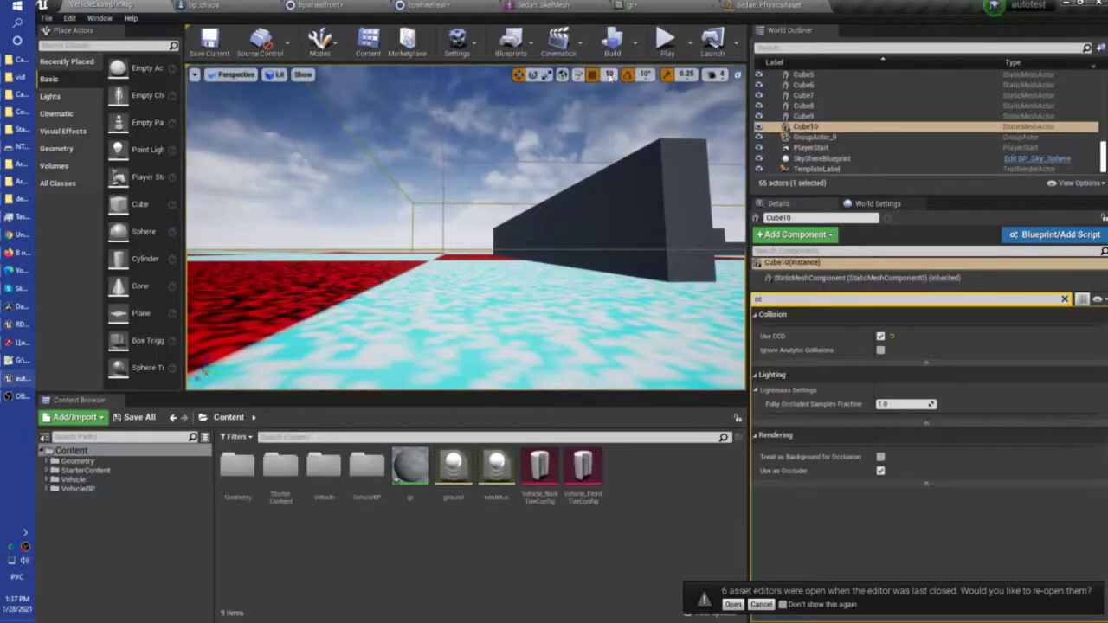
pyautogui.click(667, 37)
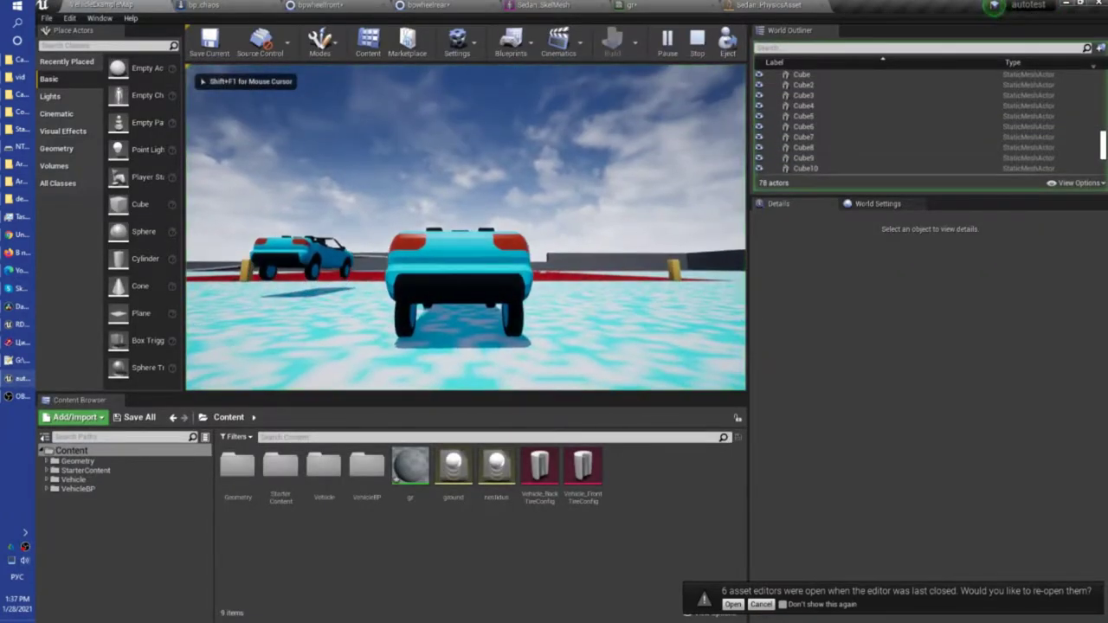
pyautogui.press('w')
pyautogui.press('a')
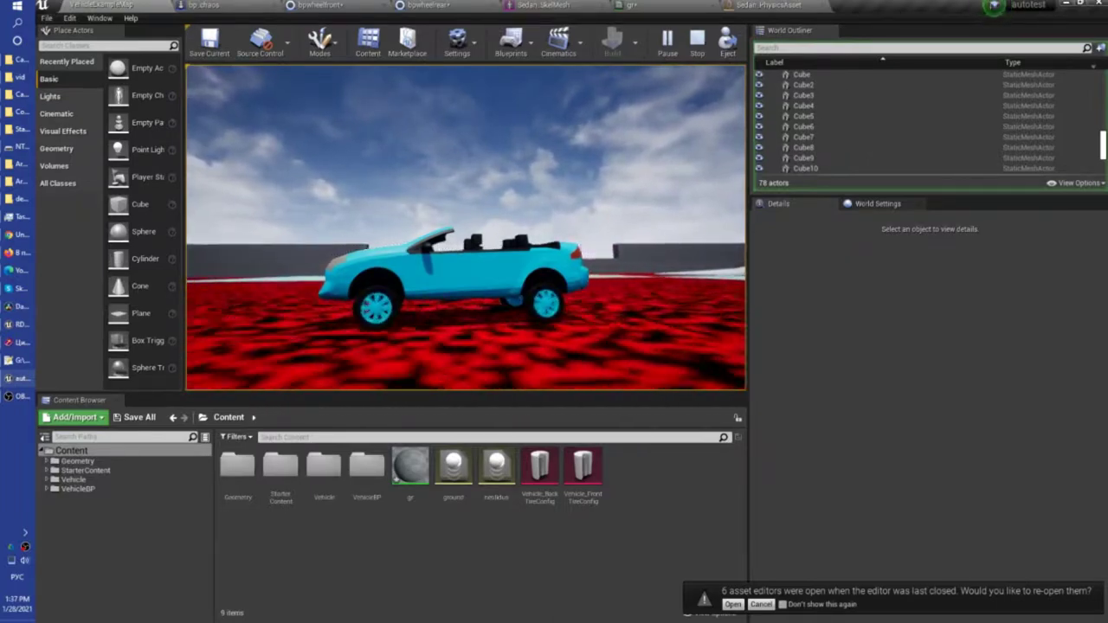
pyautogui.press('Escape')
# Step: Change the spring rate from 1000 to 250 on the rear and front wheels
pyautogui.click(448, 4)
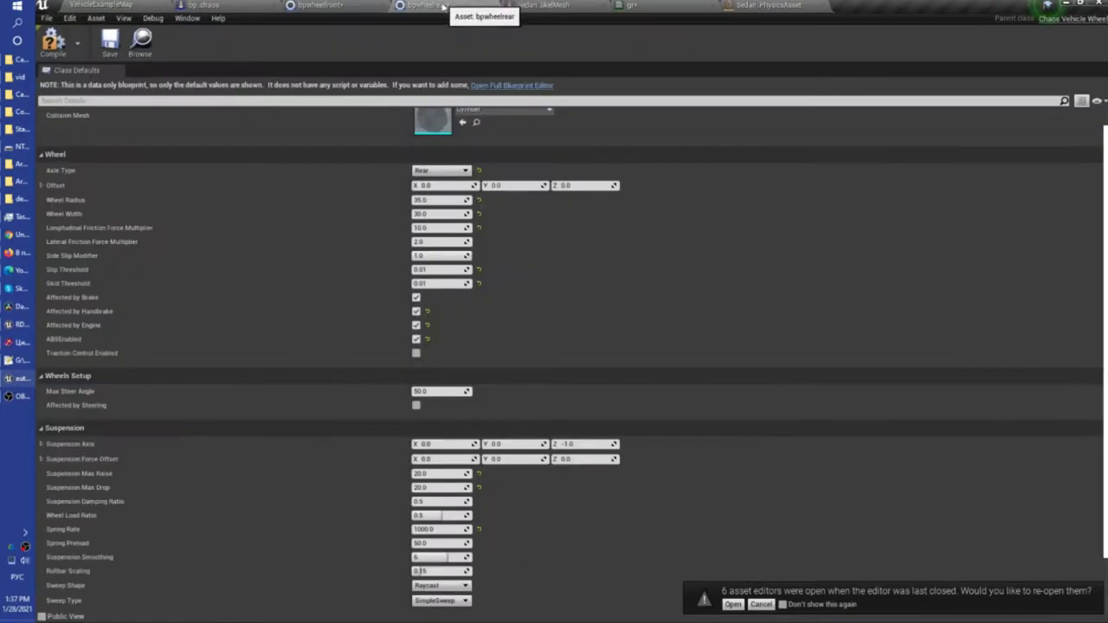
pyautogui.scroll(-2, 341, 381)
pyautogui.click(437, 474)
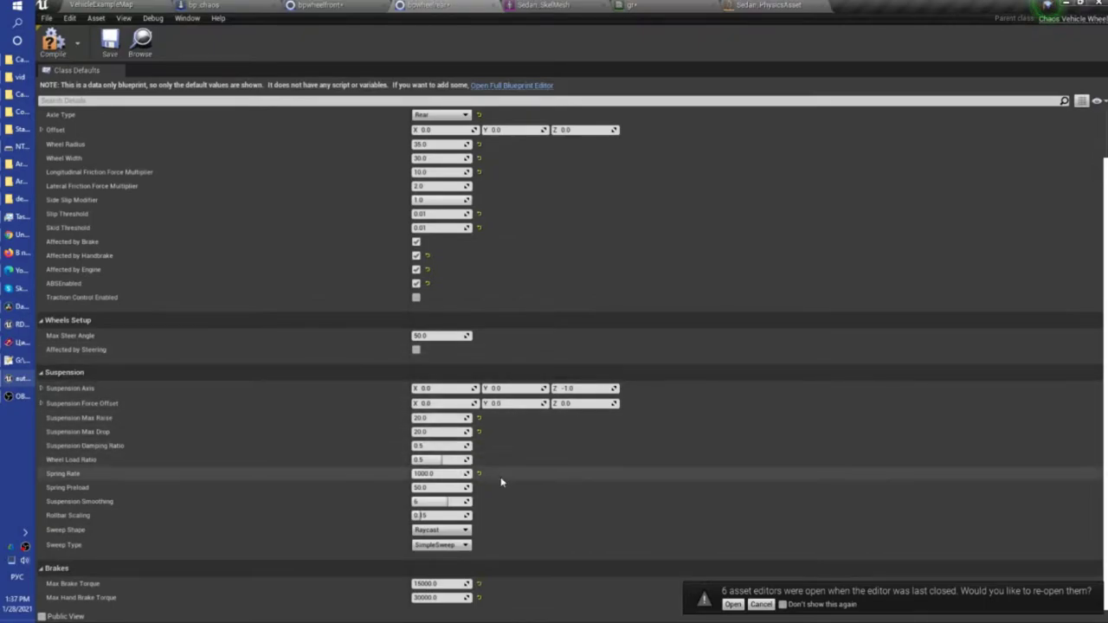
pyautogui.write('250')
pyautogui.press('Return')
pyautogui.click(327, 4)
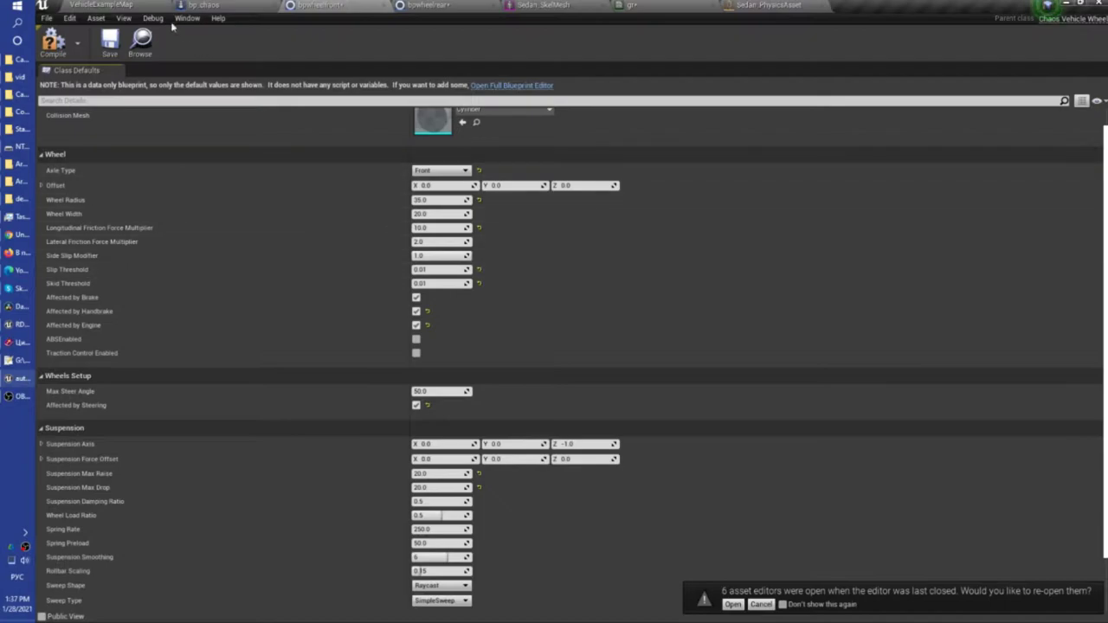
# Step: Start a test drive on the level, driving the car onto the red ground
pyautogui.click(135, 5)
pyautogui.click(665, 52)
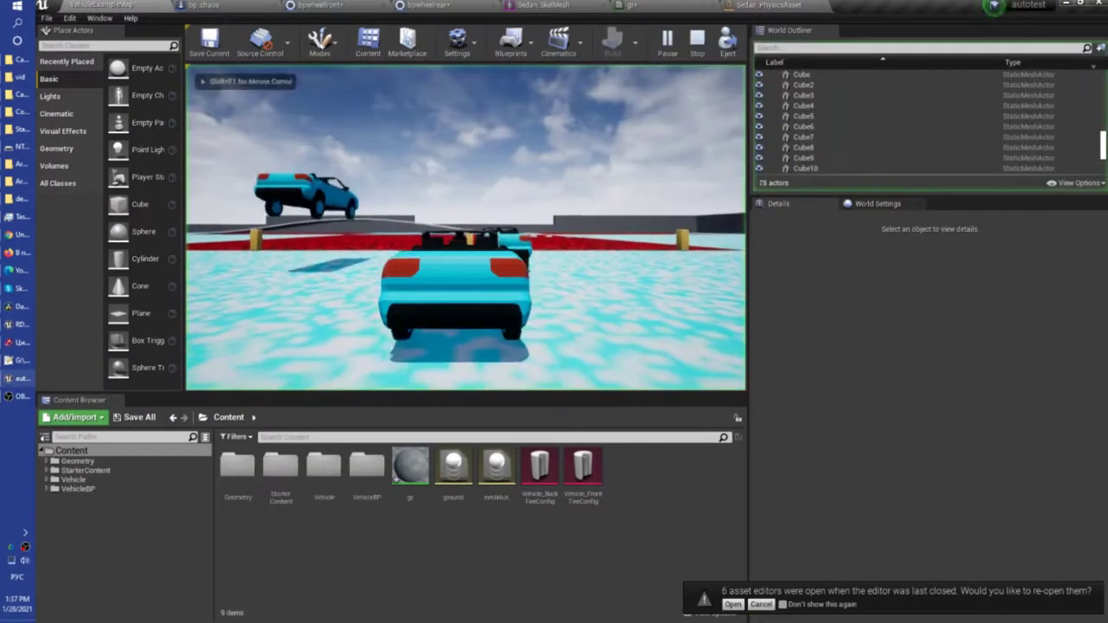
pyautogui.press('w')
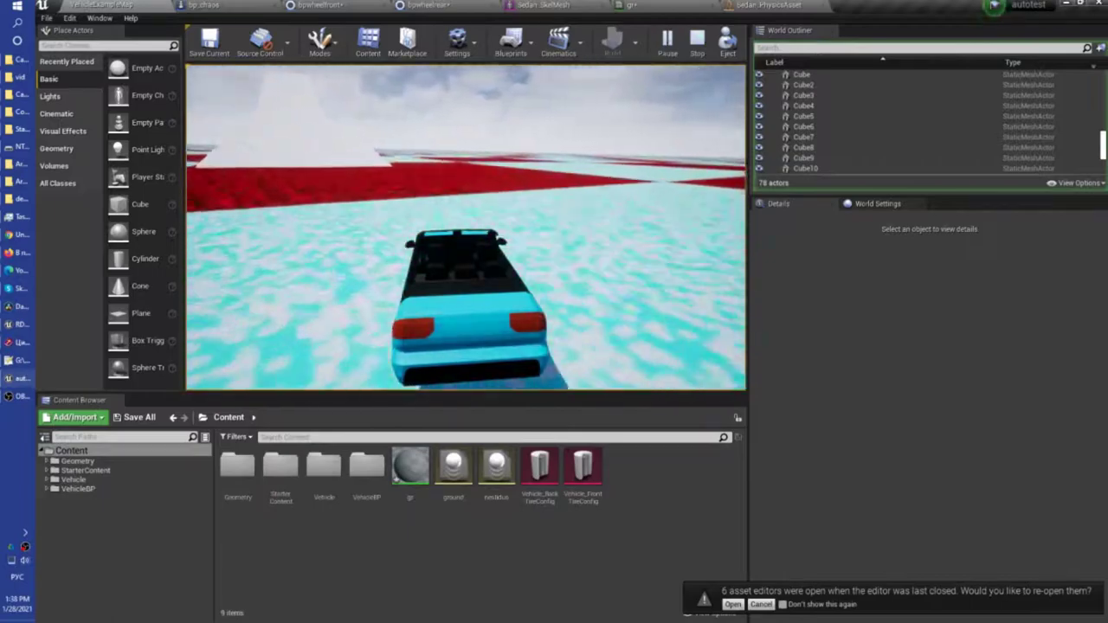
# Step: End the test drive and give both front and rear wheels a lateral friction multiplier of 3
pyautogui.press('Escape')
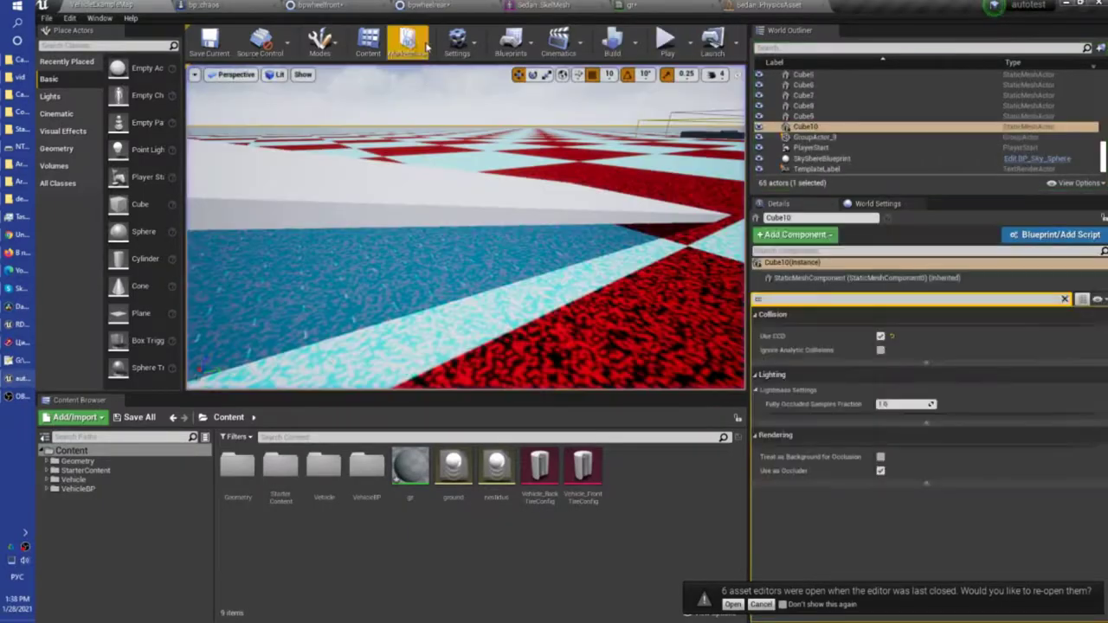
pyautogui.click(435, 14)
pyautogui.click(354, 4)
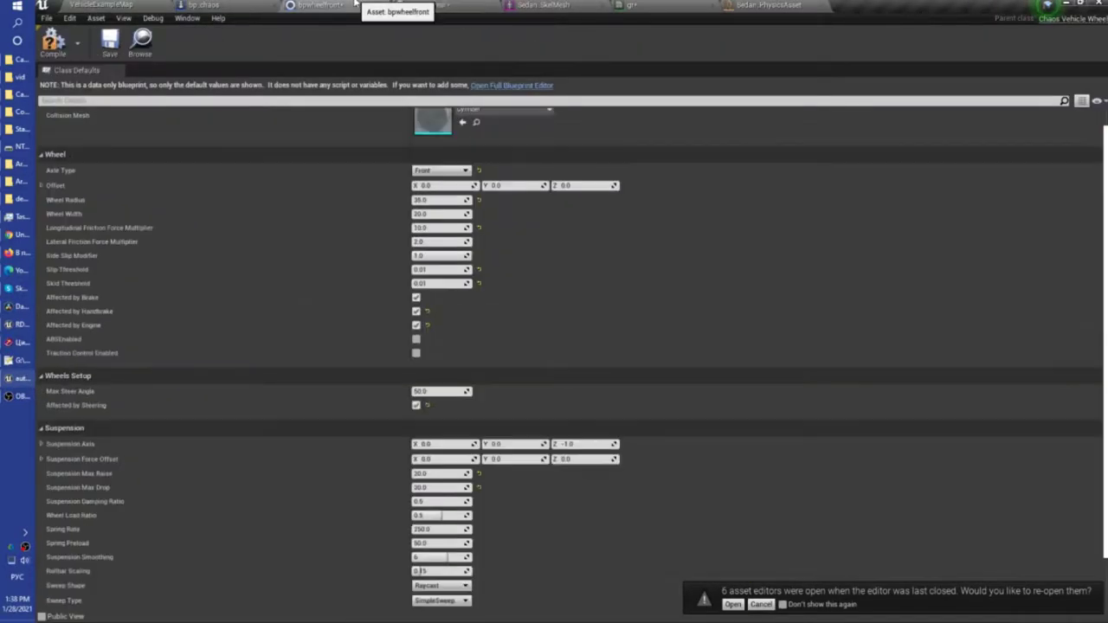
pyautogui.click(426, 242)
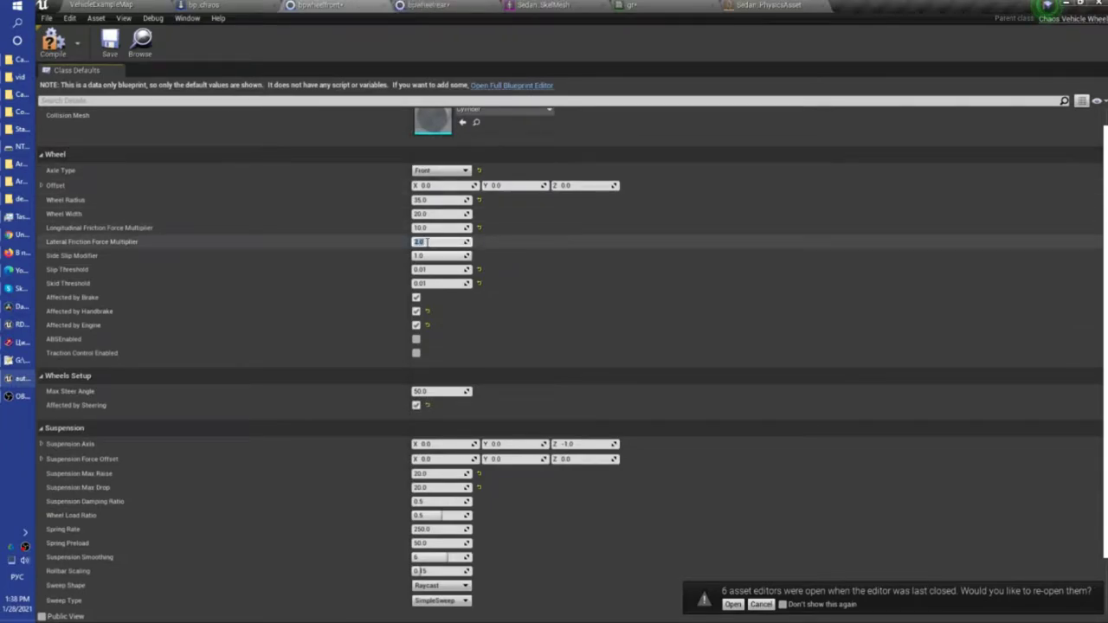
pyautogui.write('3')
pyautogui.click(444, 9)
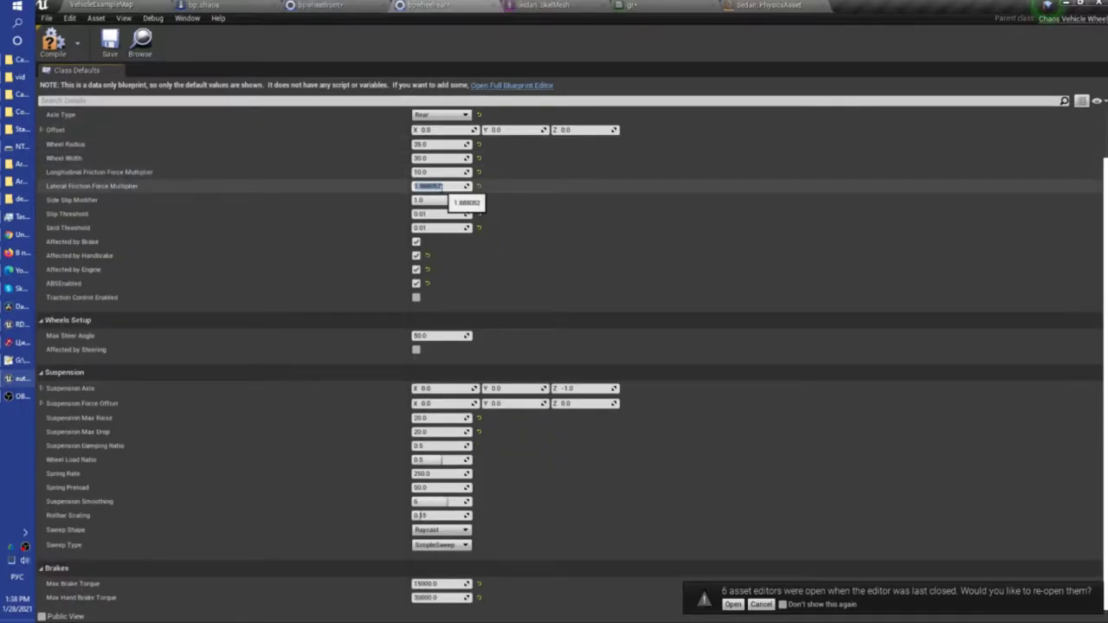
pyautogui.write('3')
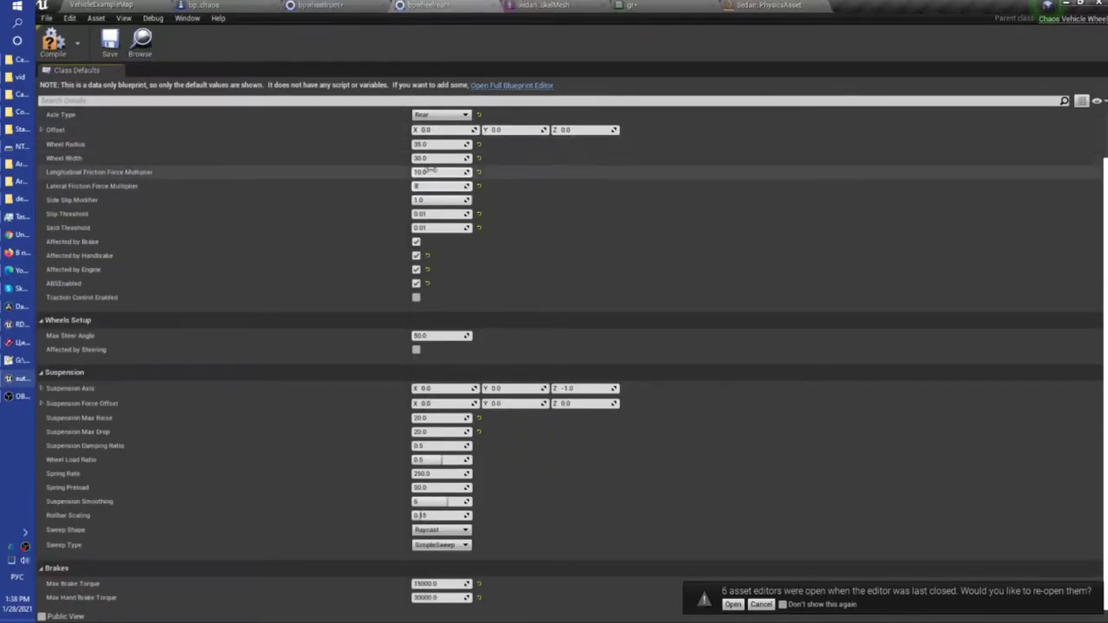
pyautogui.click(364, 7)
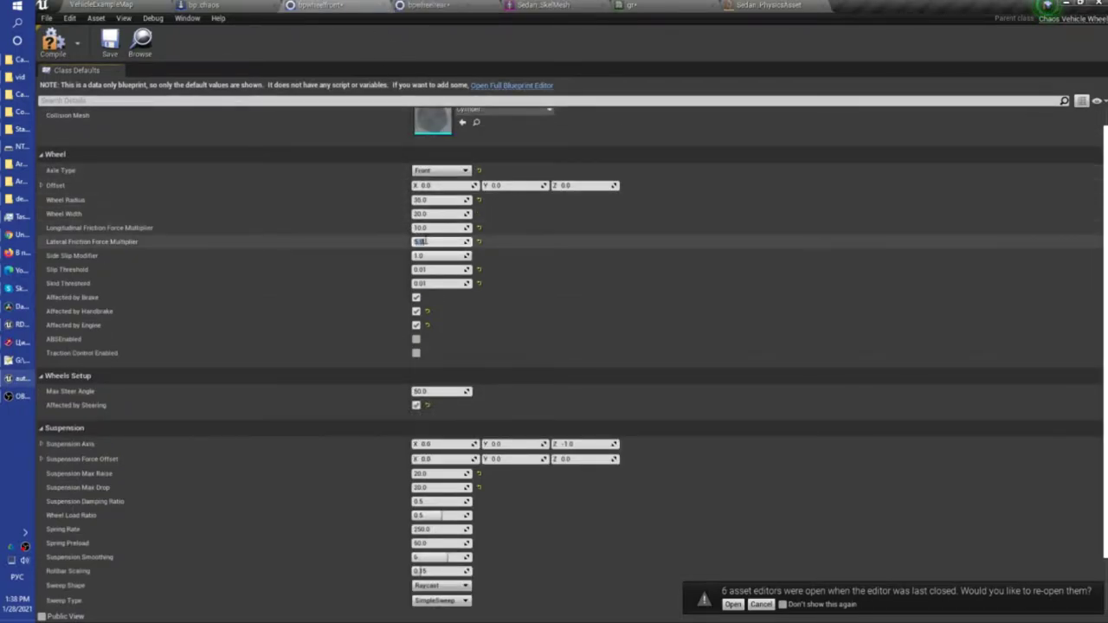
pyautogui.click(134, 4)
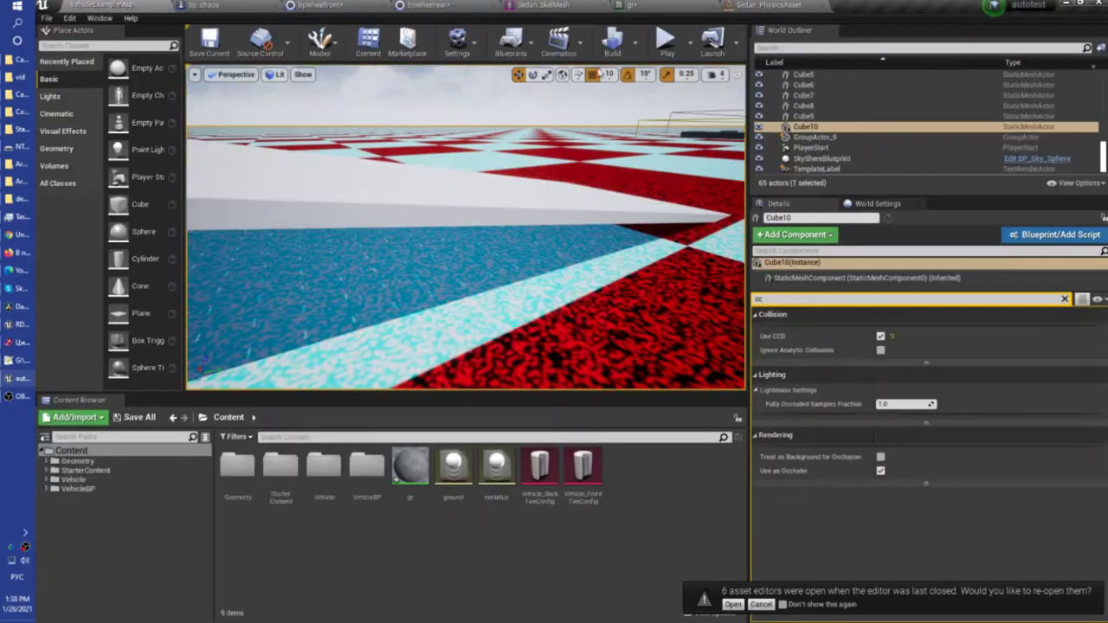
pyautogui.click(660, 40)
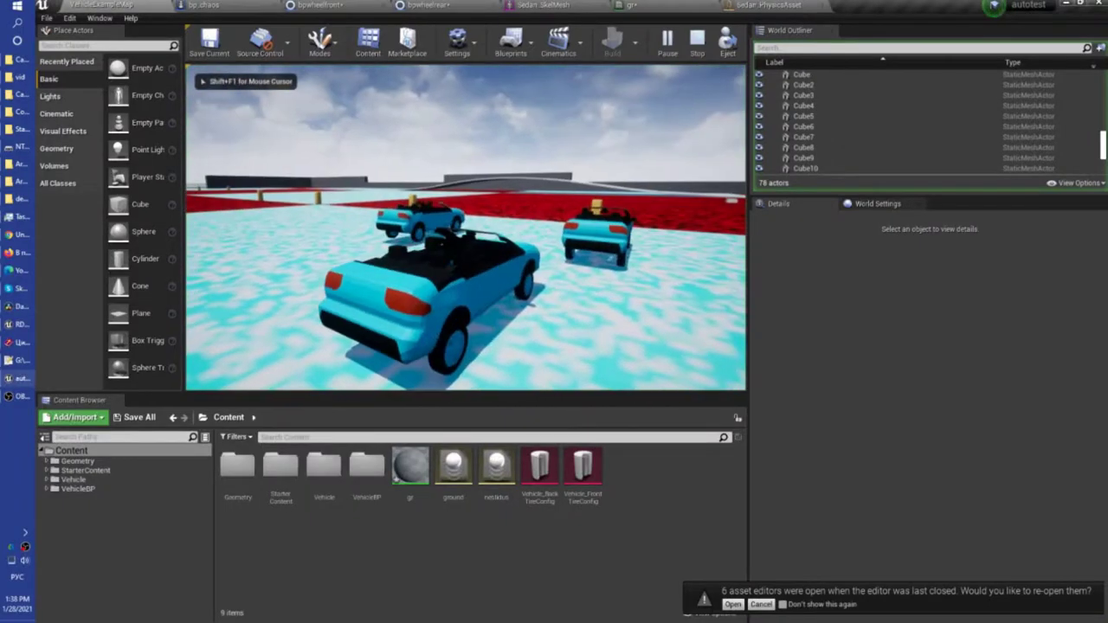
pyautogui.press('w')
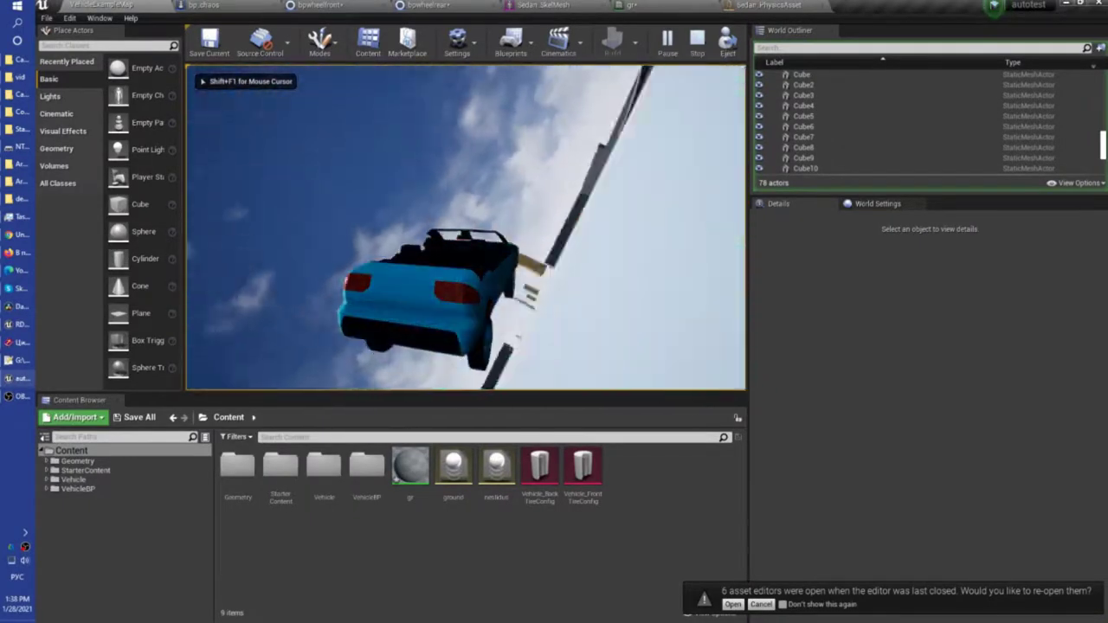
pyautogui.press('Escape')
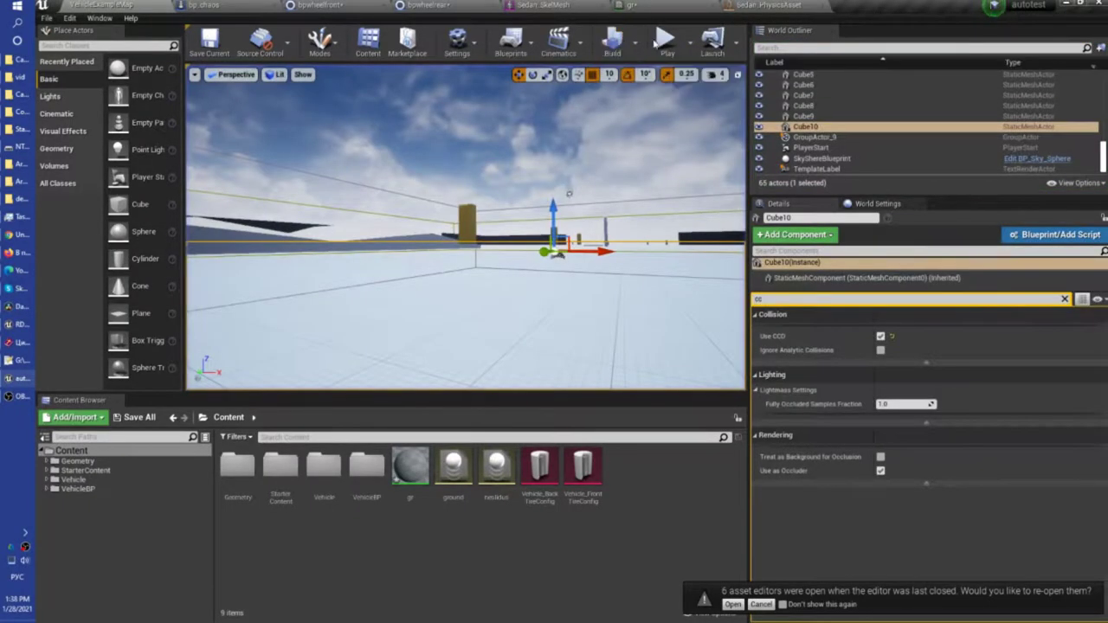
pyautogui.hotkey('alt', 'p')
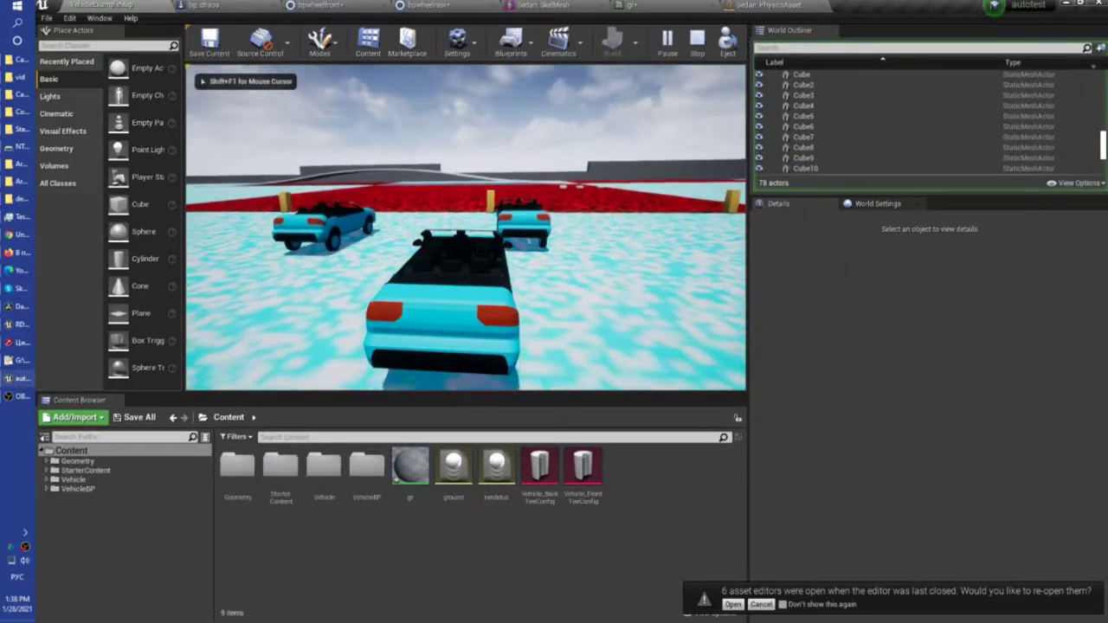
pyautogui.press('w')
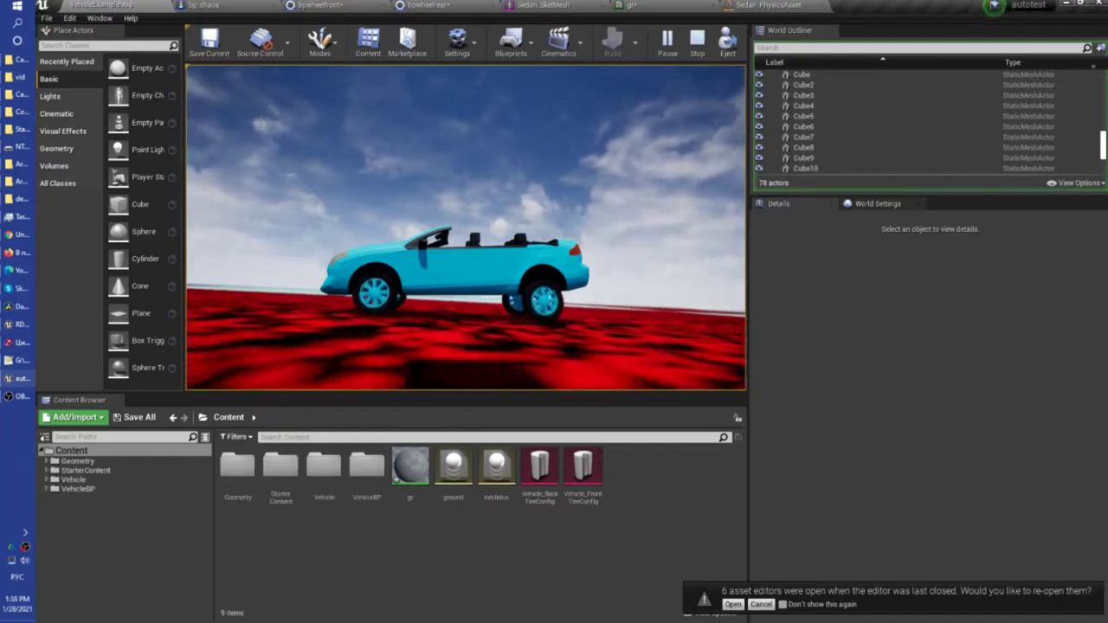
pyautogui.press('w')
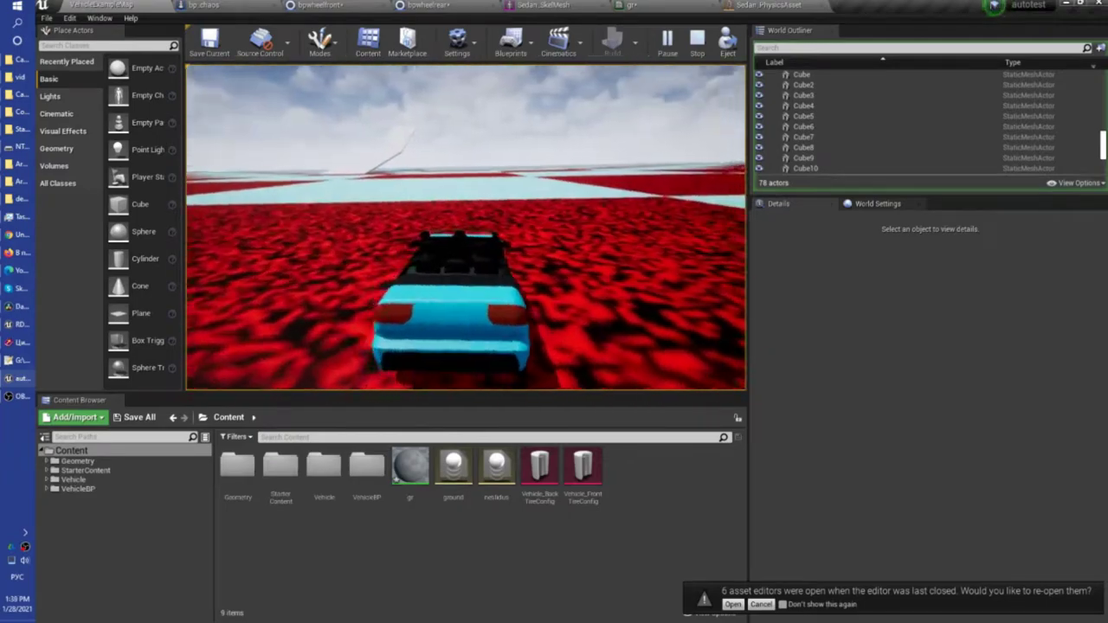
pyautogui.press('a')
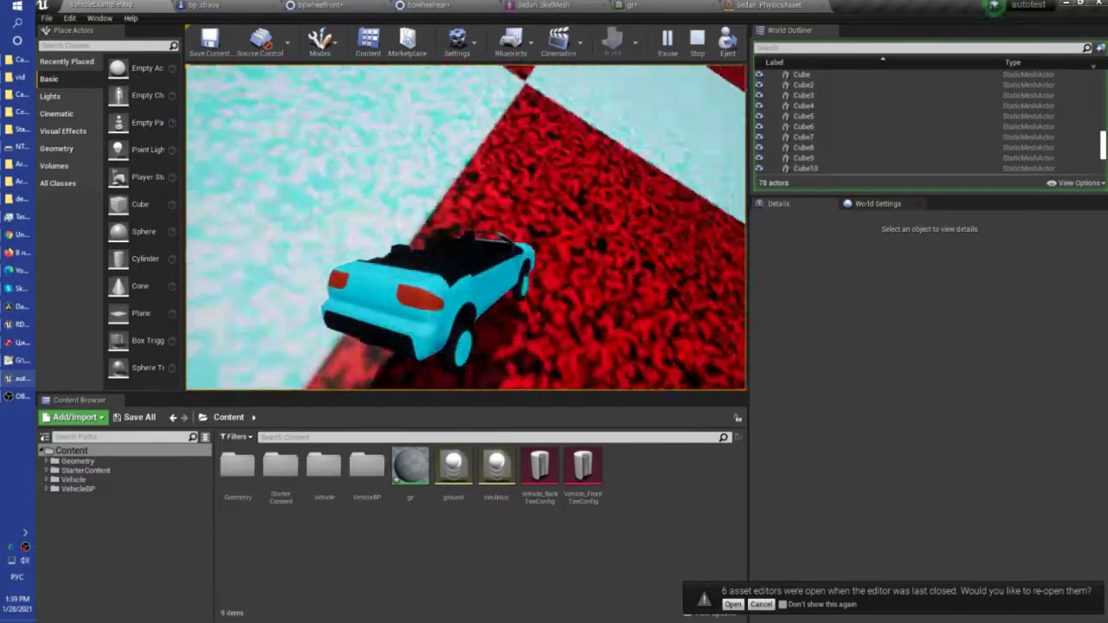
pyautogui.press('Escape')
pyautogui.click(431, 7)
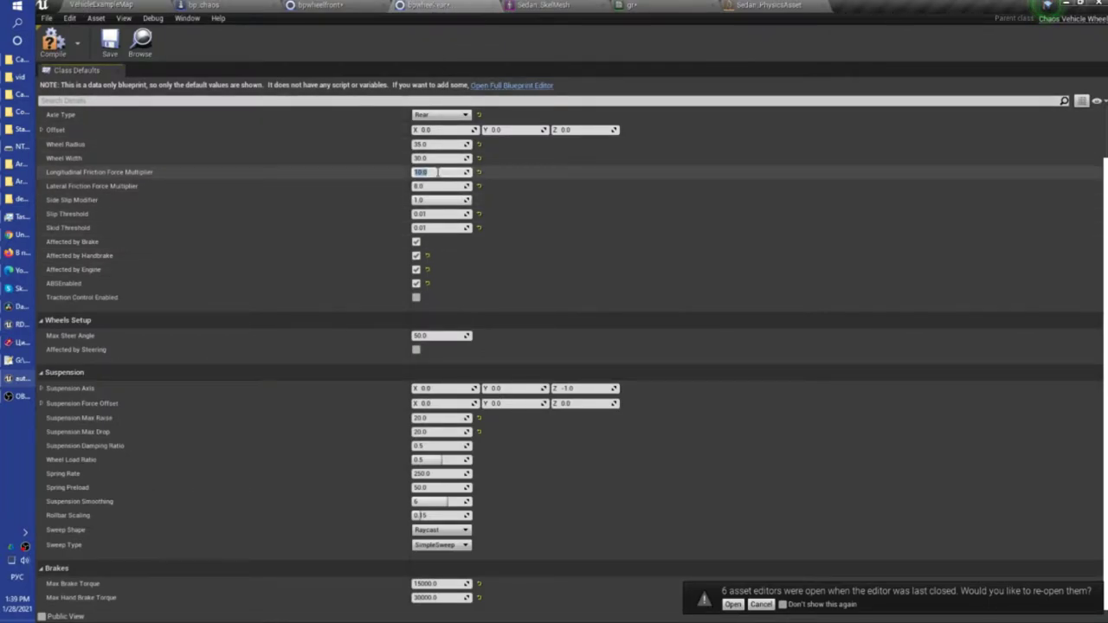
pyautogui.click(329, 5)
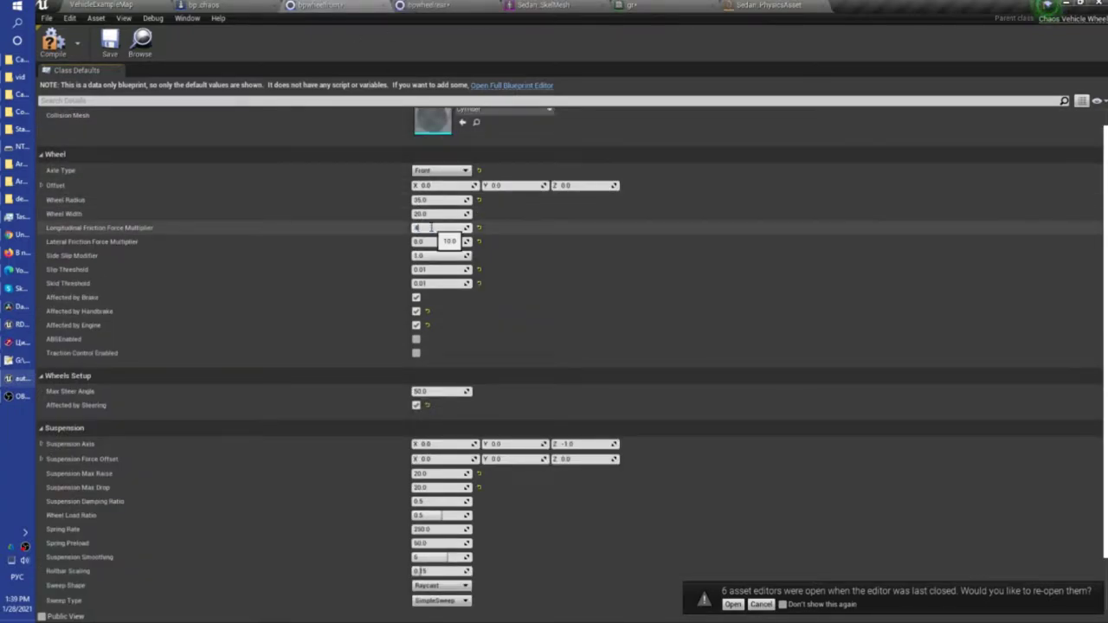
pyautogui.click(130, 4)
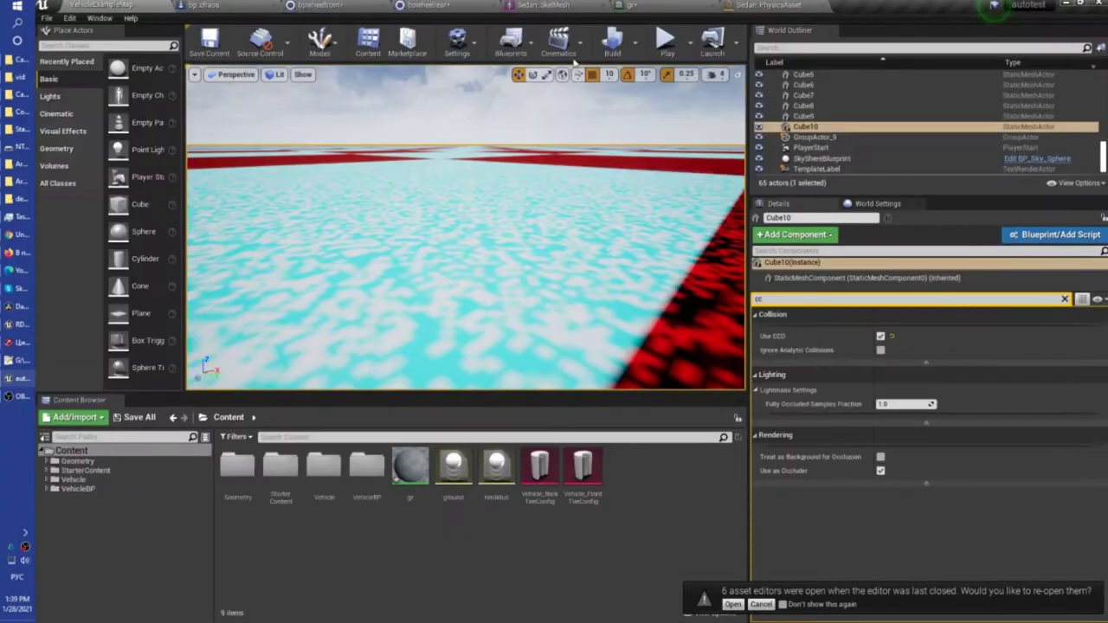
pyautogui.click(668, 42)
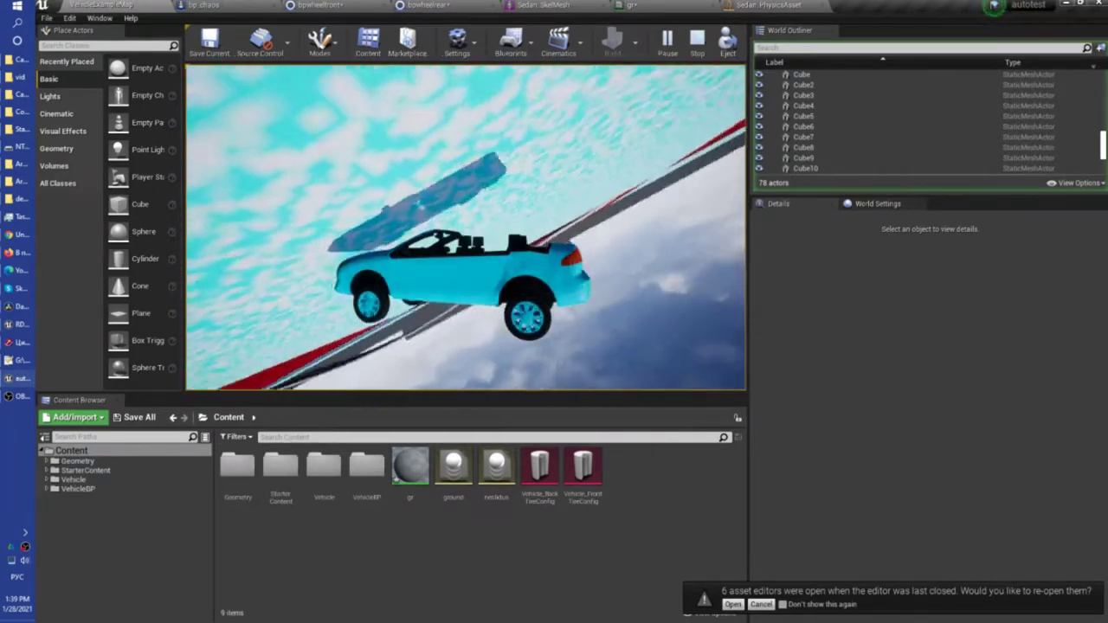
pyautogui.press('Escape')
pyautogui.click(667, 38)
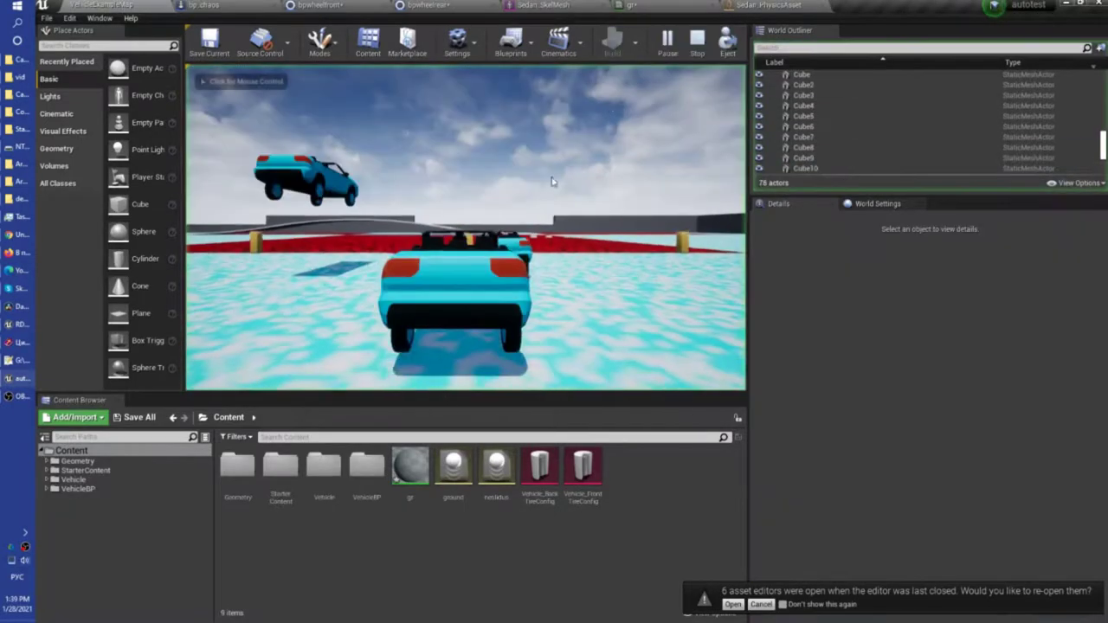
pyautogui.click(553, 181)
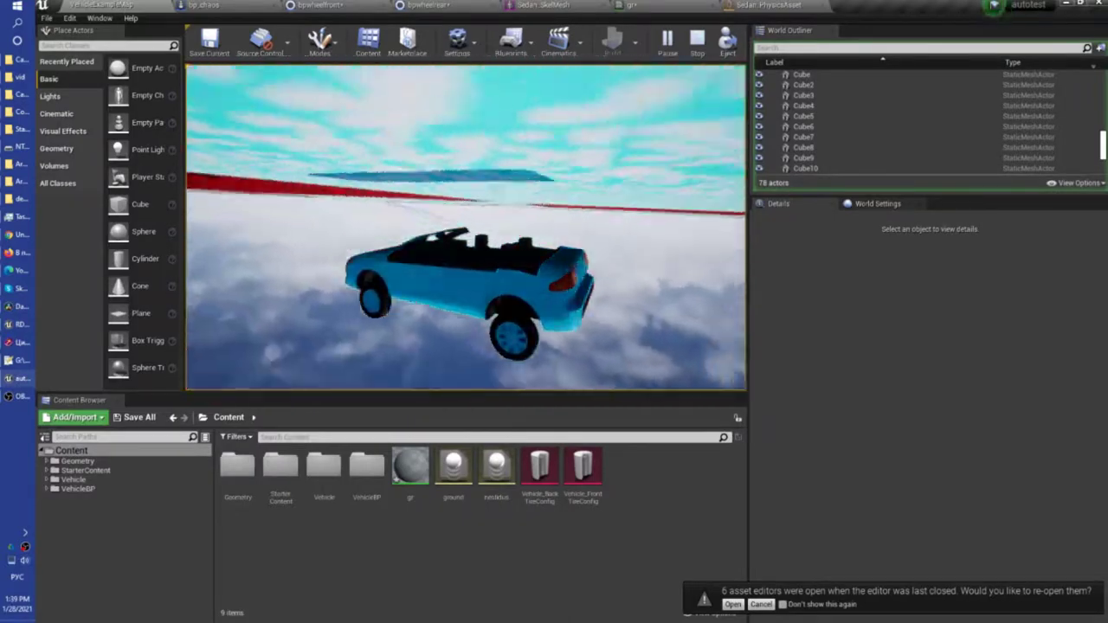
pyautogui.press('Escape')
pyautogui.click(666, 54)
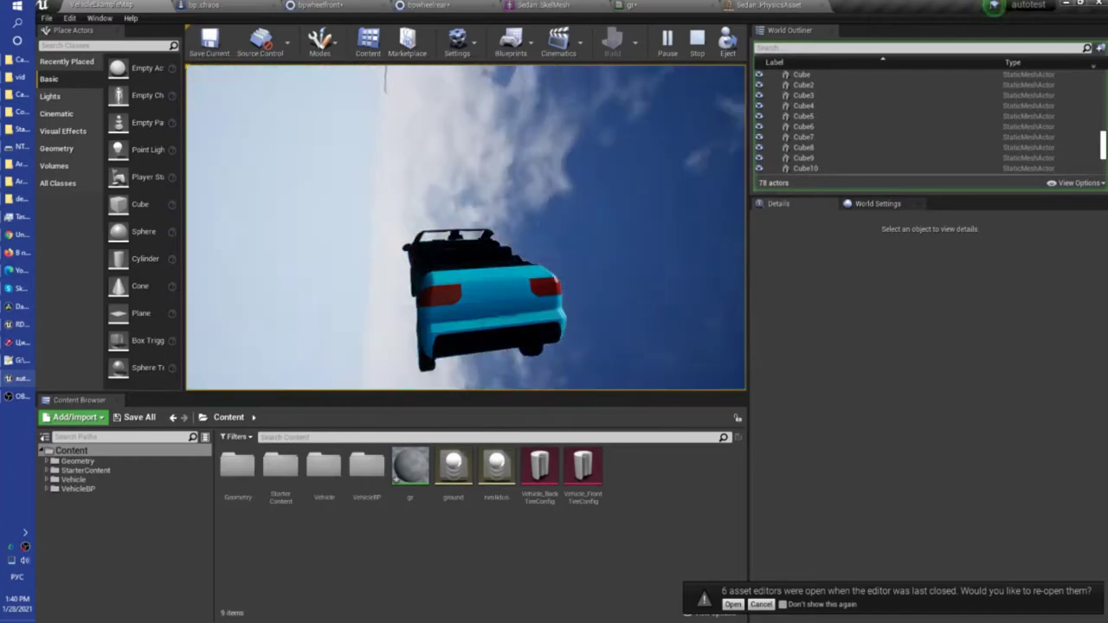
pyautogui.press('Escape')
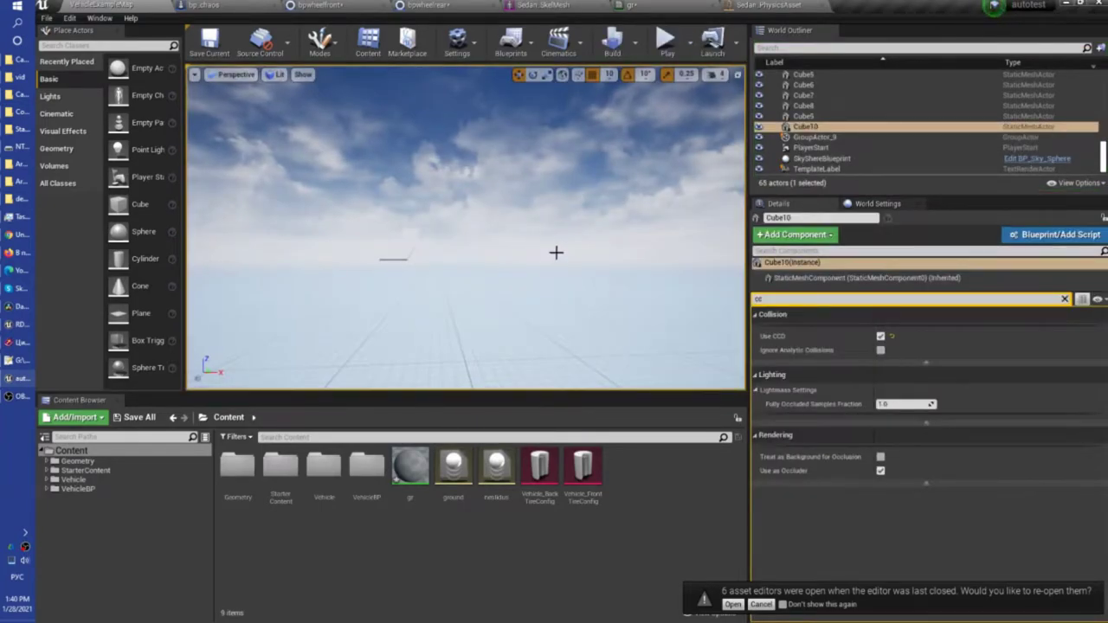
# Step: Look briefly at the rear wheel settings, then switch to the bp_chaos vehicle blueprint with its cyan convertible
pyautogui.click(433, 4)
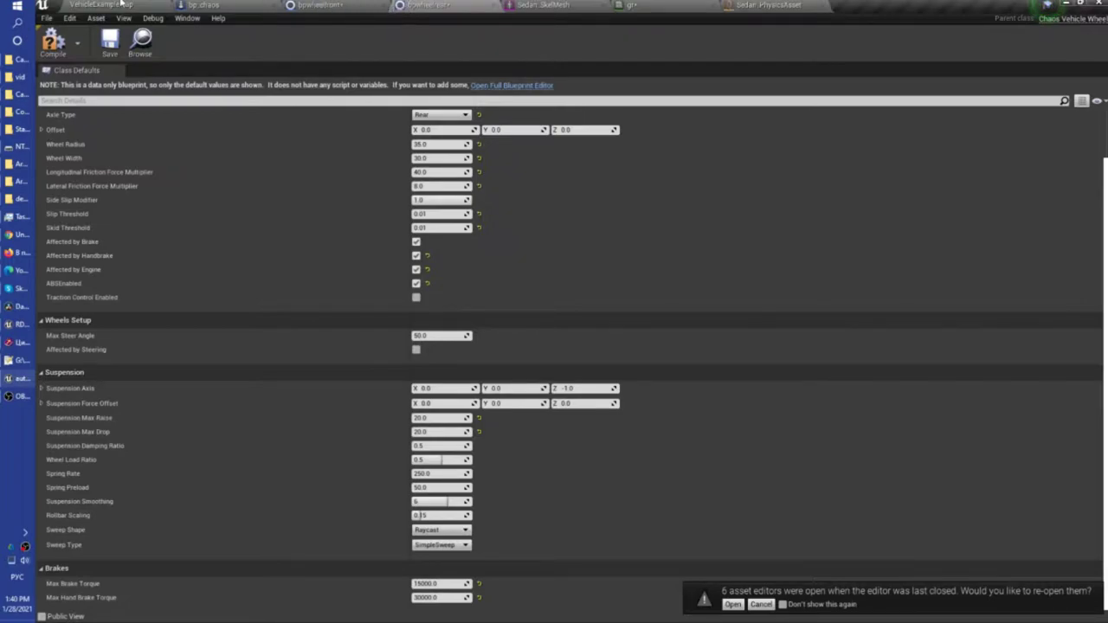
pyautogui.click(205, 7)
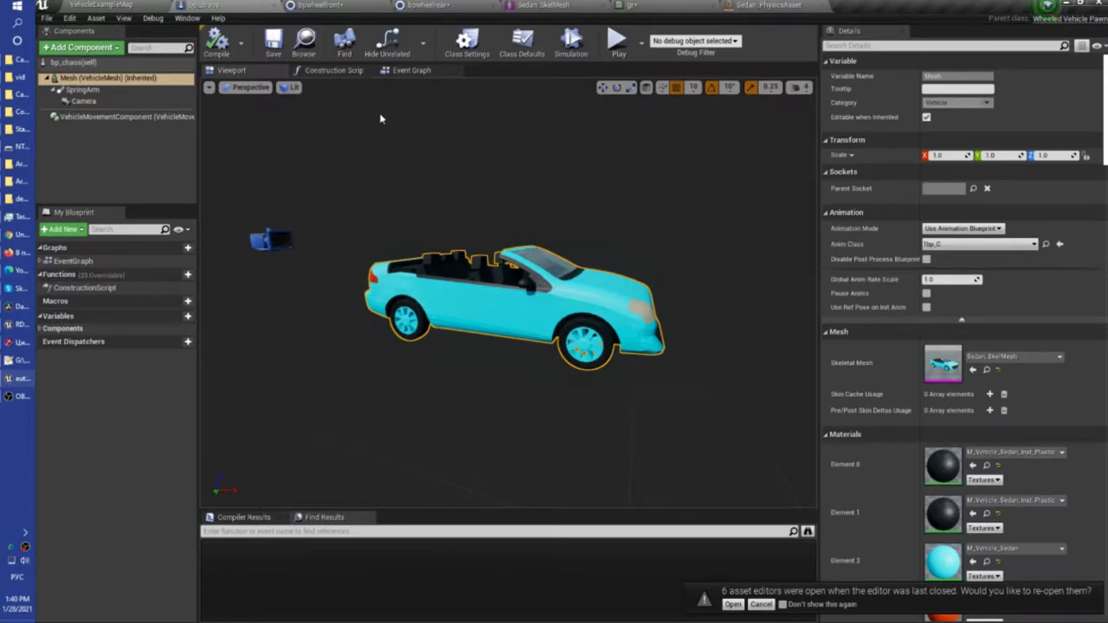
# Step: Set the engine's Max RPM to 12000 and Max Torque to 9000, then launch a standalone preview
pyautogui.click(130, 117)
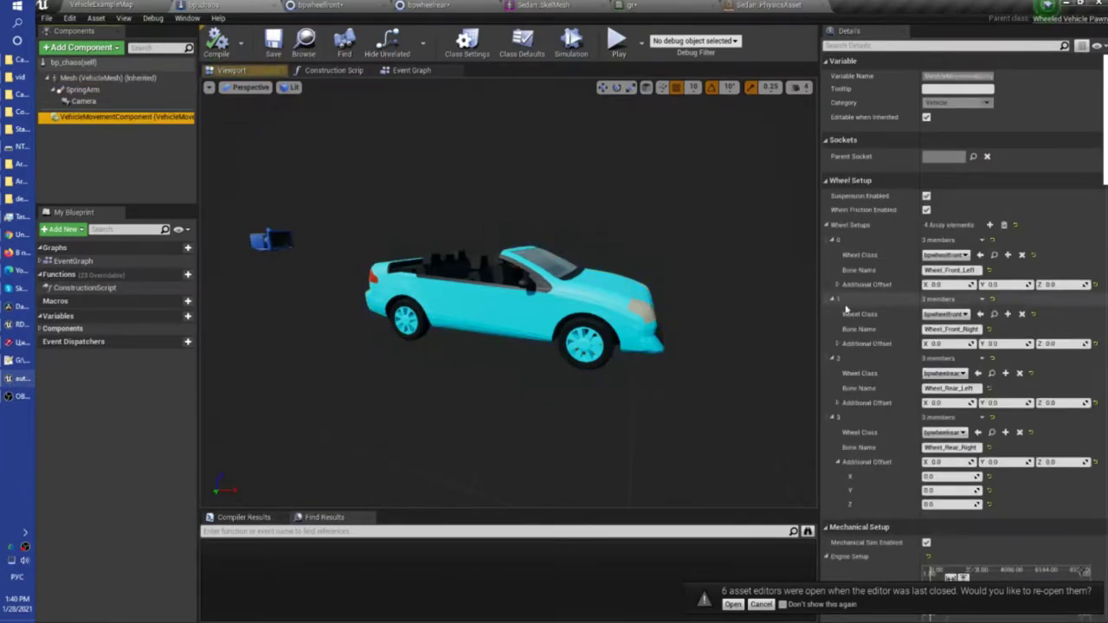
pyautogui.scroll(-3, 847, 309)
pyautogui.scroll(-3, 866, 390)
pyautogui.scroll(-3, 865, 392)
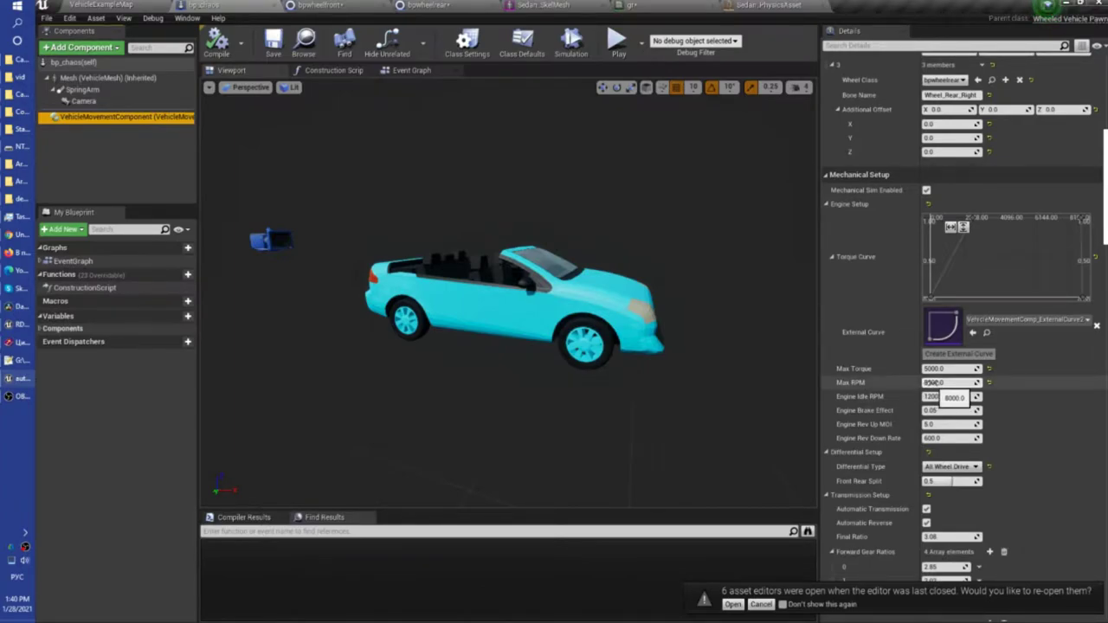
pyautogui.click(935, 383)
pyautogui.click(929, 383)
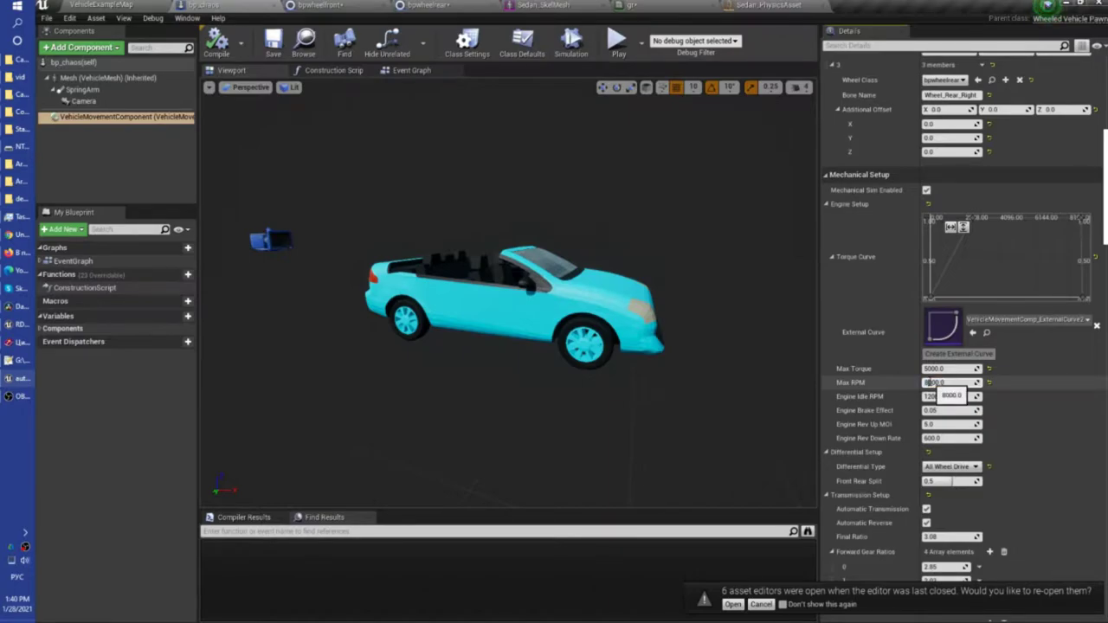
pyautogui.moveTo(929, 382); pyautogui.dragTo(939, 383)
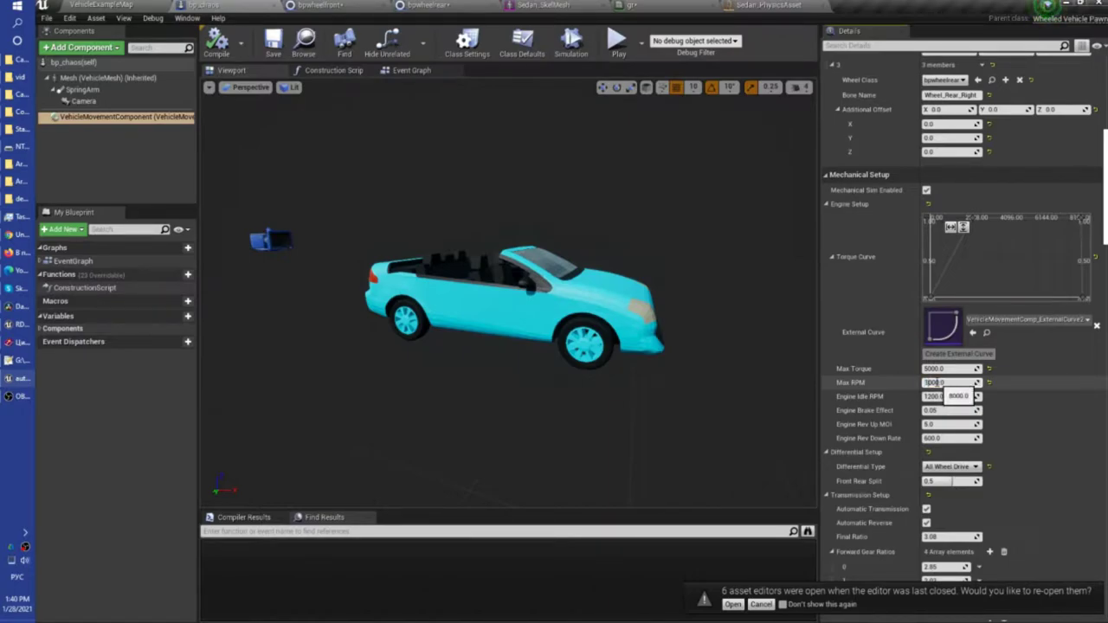
pyautogui.click(933, 368)
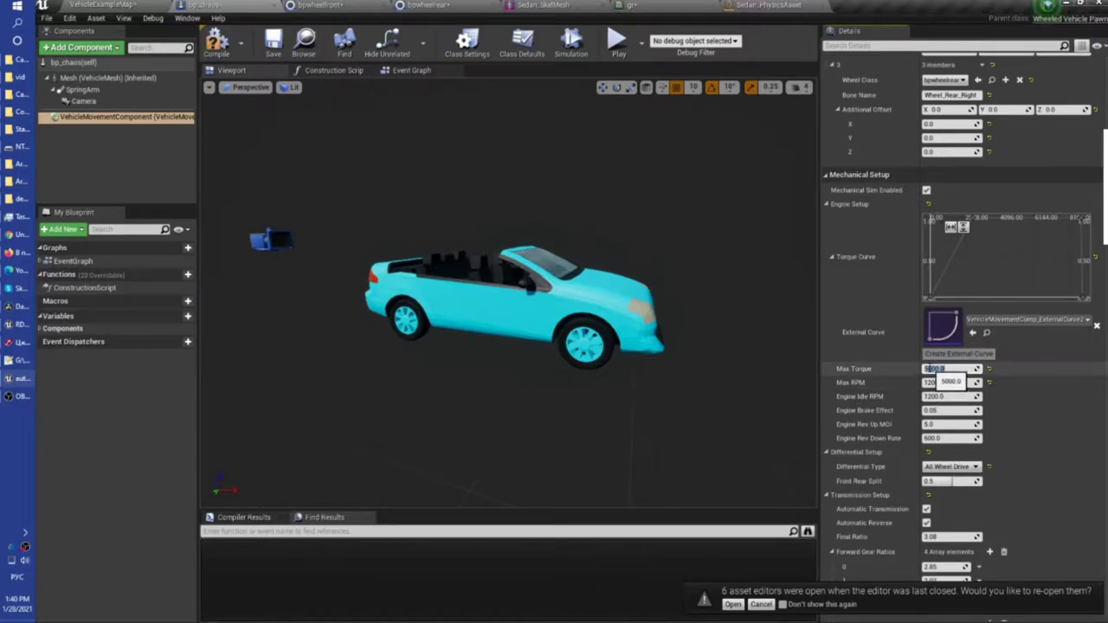
pyautogui.click(930, 369)
pyautogui.write('9000')
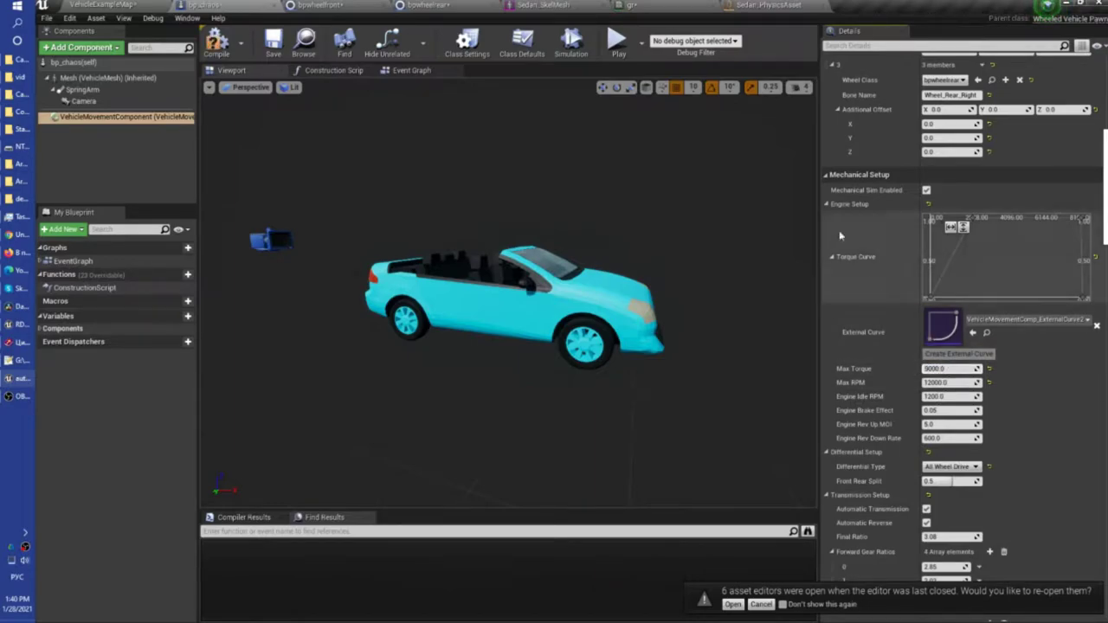
pyautogui.click(616, 40)
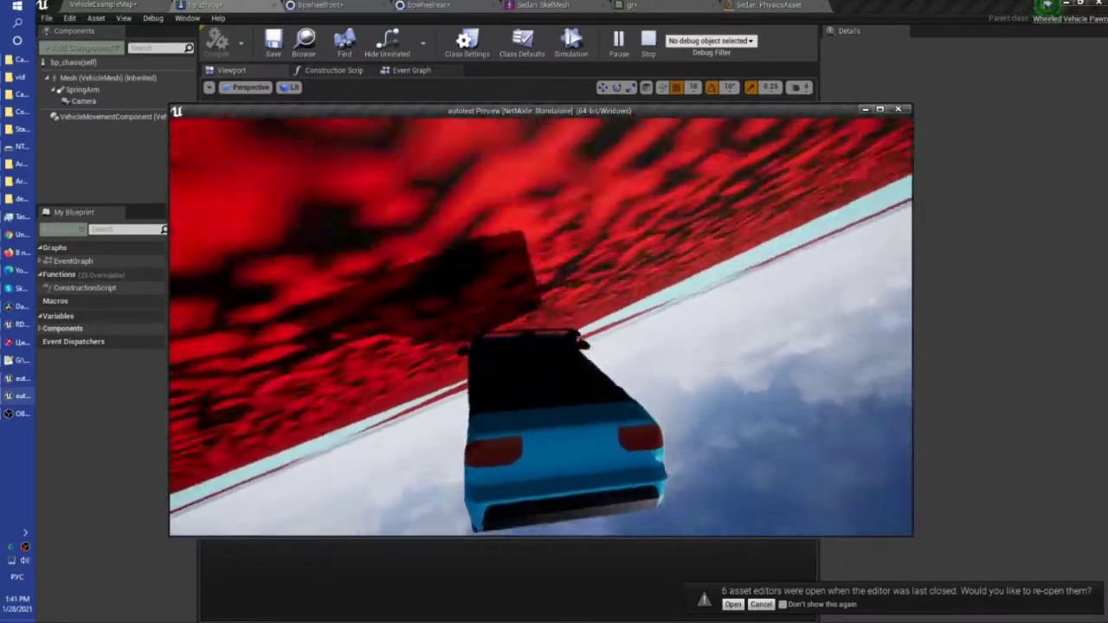
pyautogui.press('Escape')
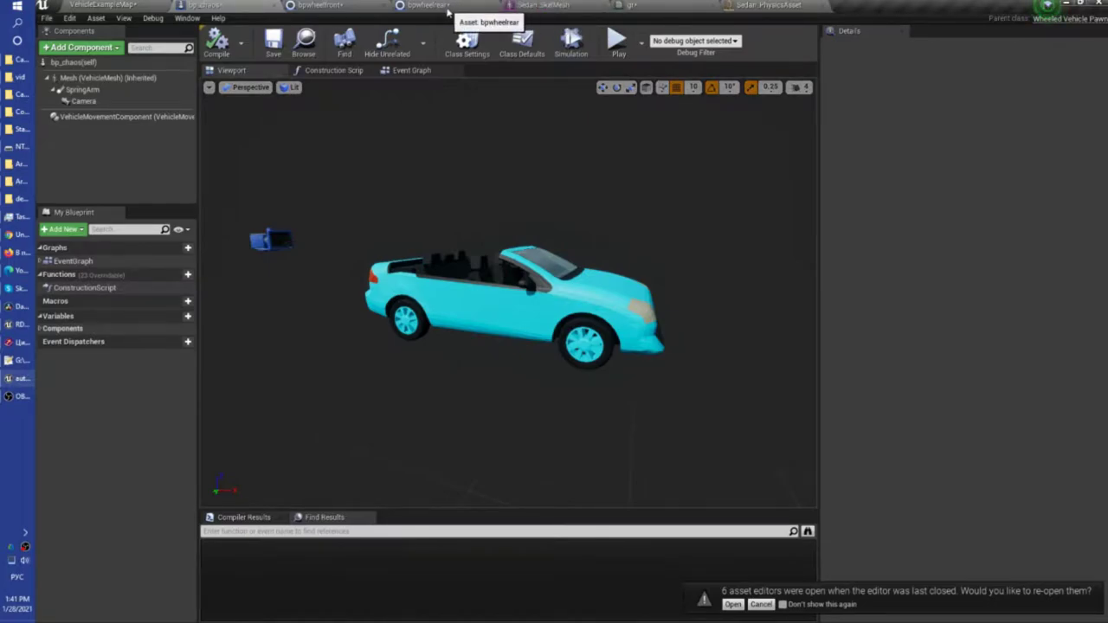
# Step: Undo an accidental Max RPM reset to keep 12000.0, and create external torque curve VehicleMovementComp_ExternalCurve2
pyautogui.click(121, 116)
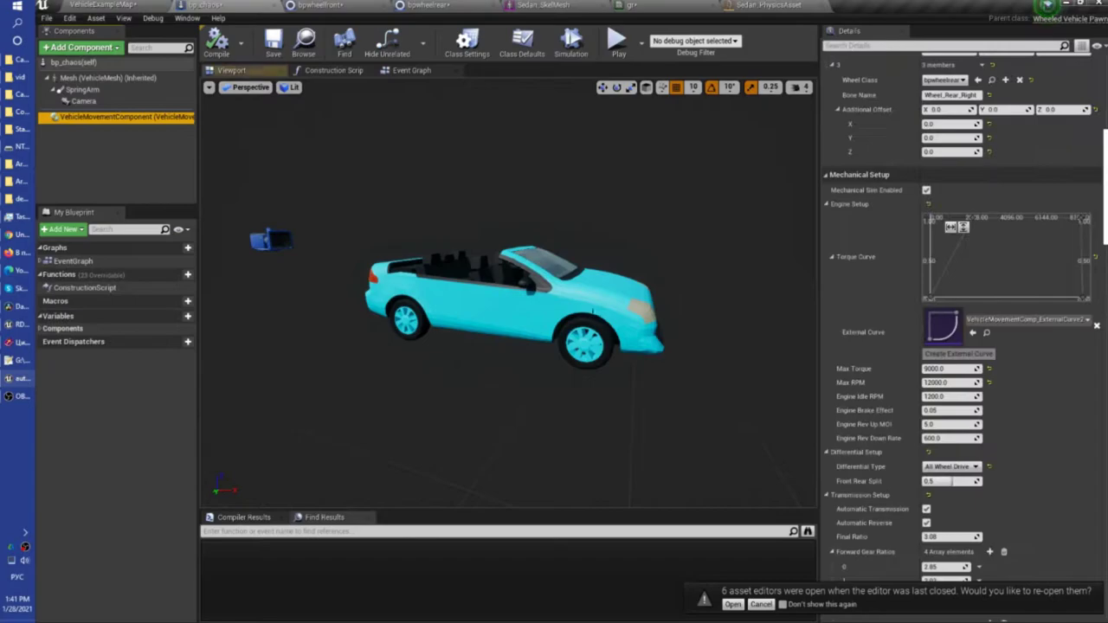
pyautogui.click(990, 383)
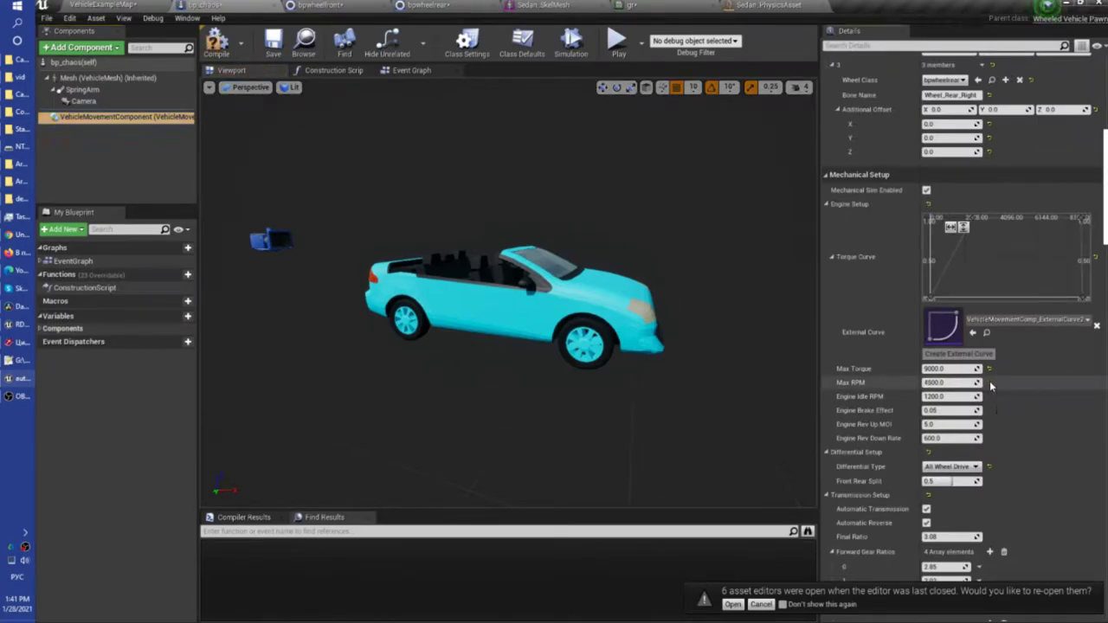
pyautogui.click(950, 383)
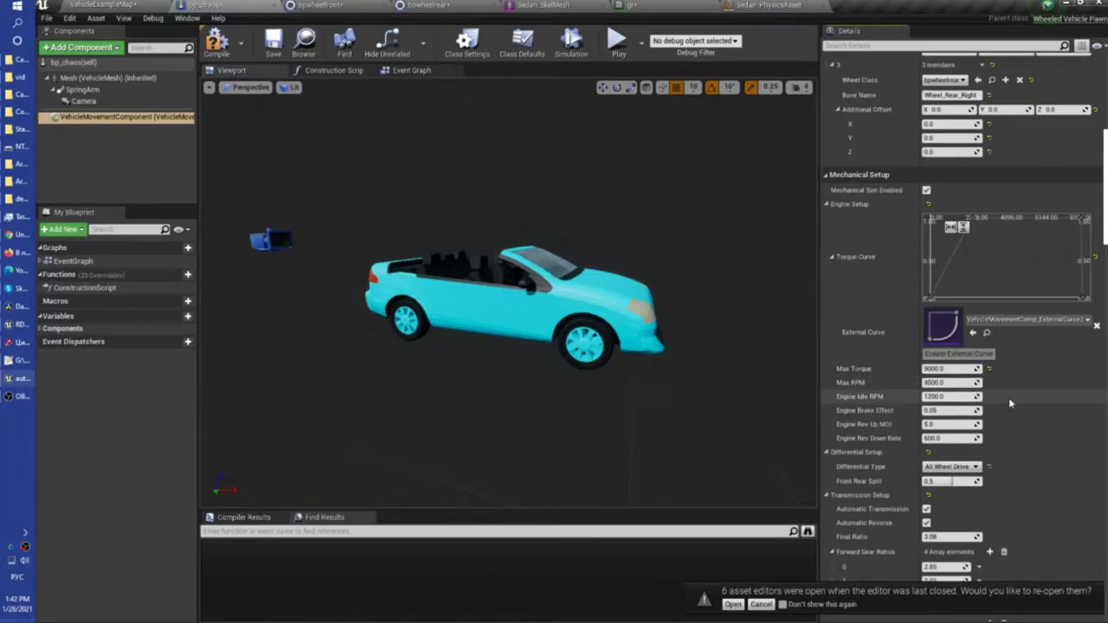
pyautogui.hotkey('ctrl', 'z')
pyautogui.click(120, 121)
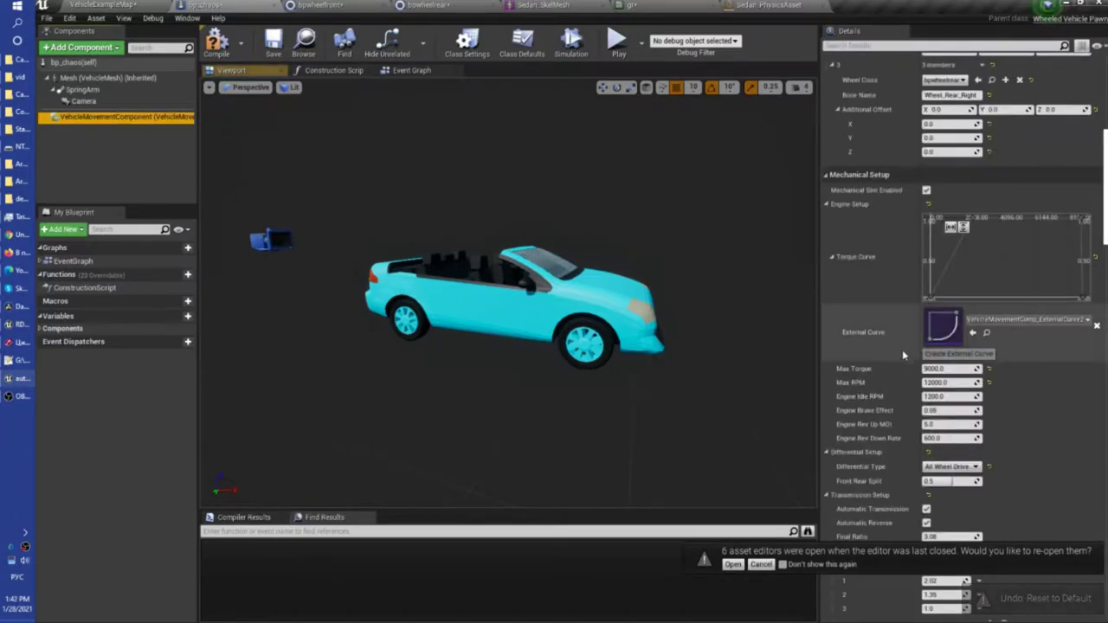
pyautogui.click(951, 381)
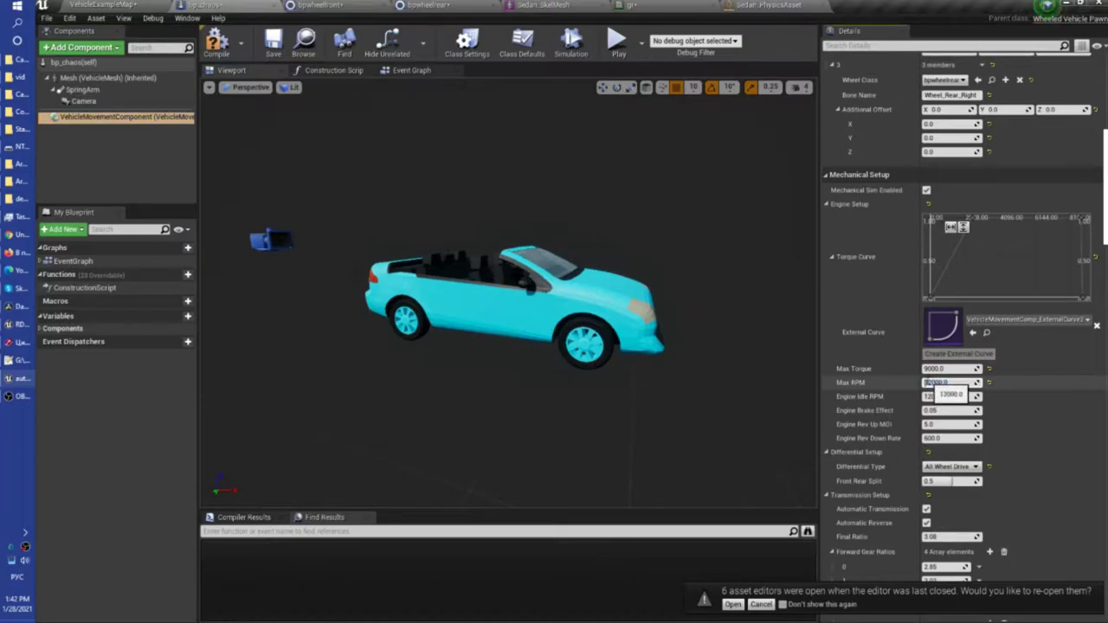
pyautogui.click(1031, 233)
pyautogui.moveTo(1037, 222)
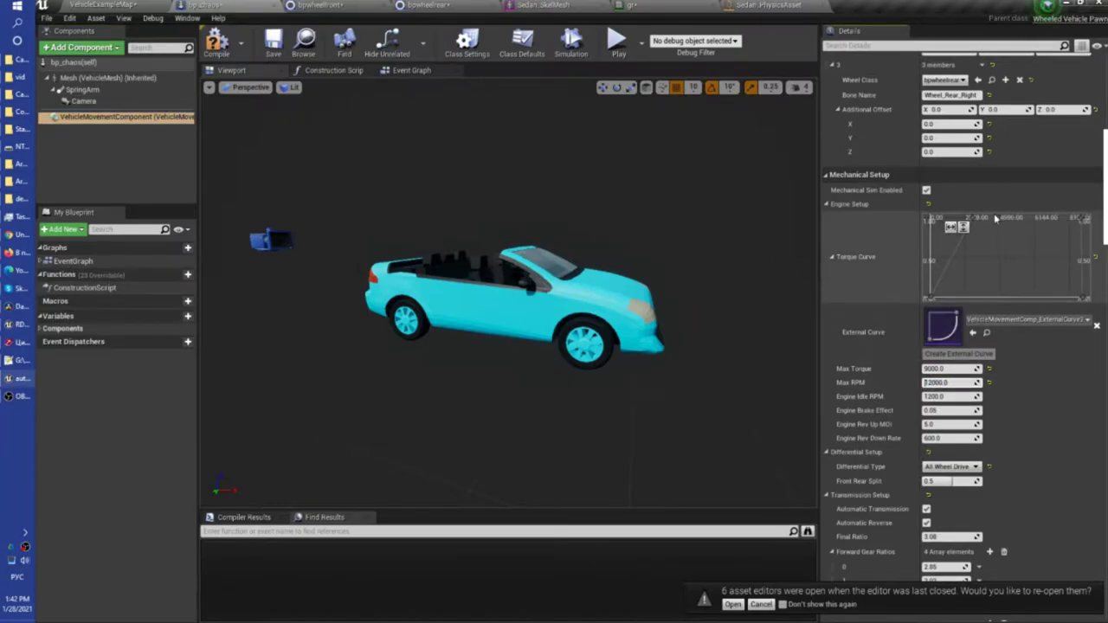
pyautogui.moveTo(977, 220)
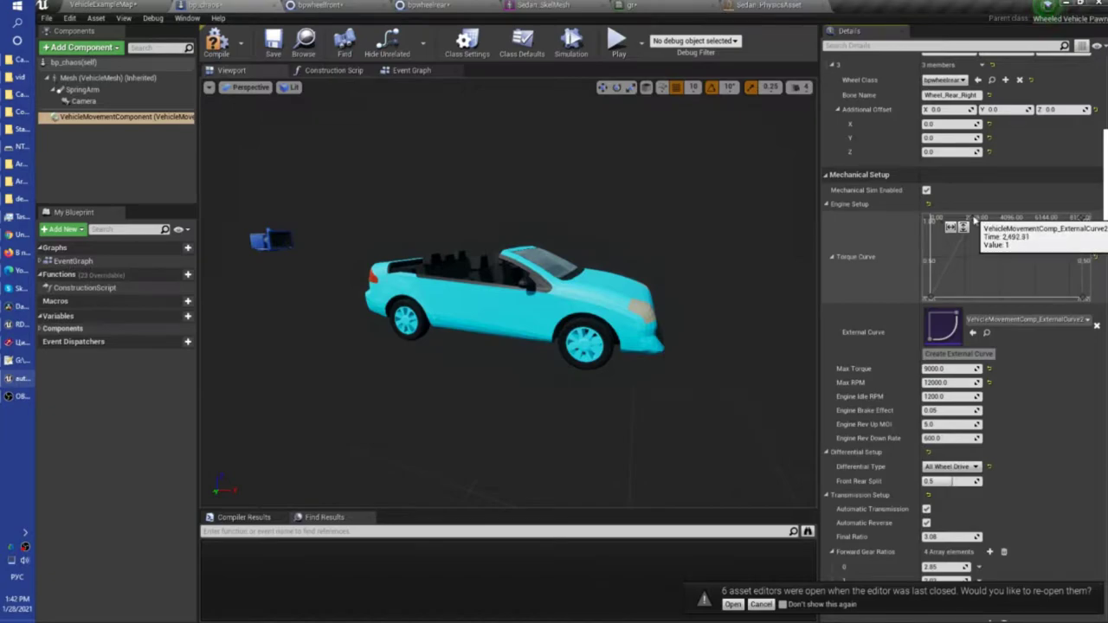
# Step: Open VehicleMovementComp_ExternalCurve2 in the curve editor and nudge its peak key to about 2,476 RPM
pyautogui.doubleClick(1023, 257)
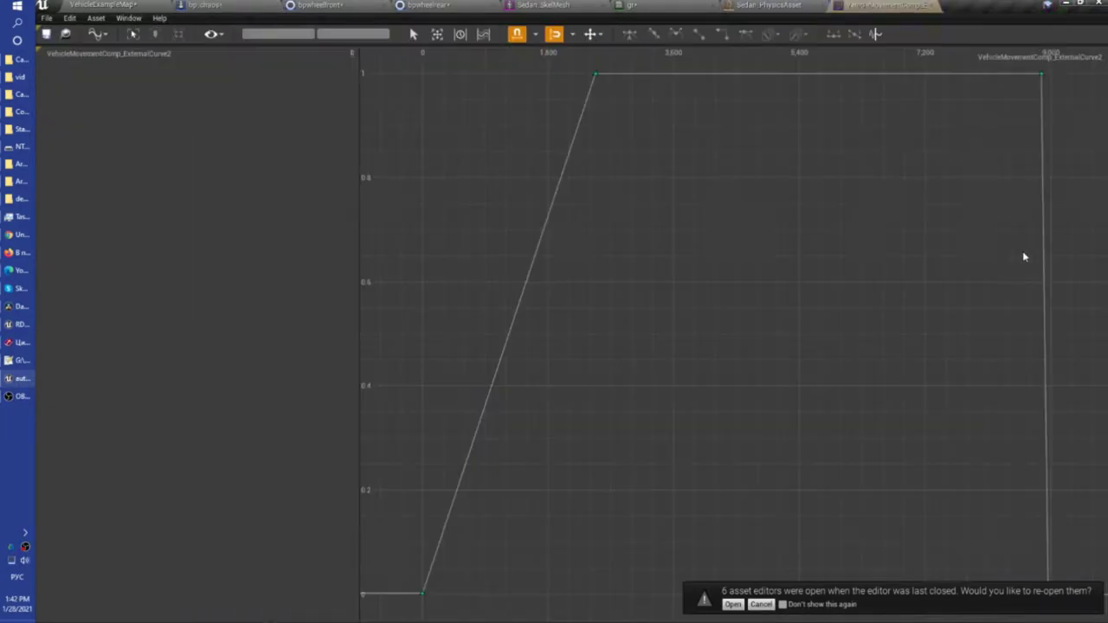
pyautogui.click(596, 75)
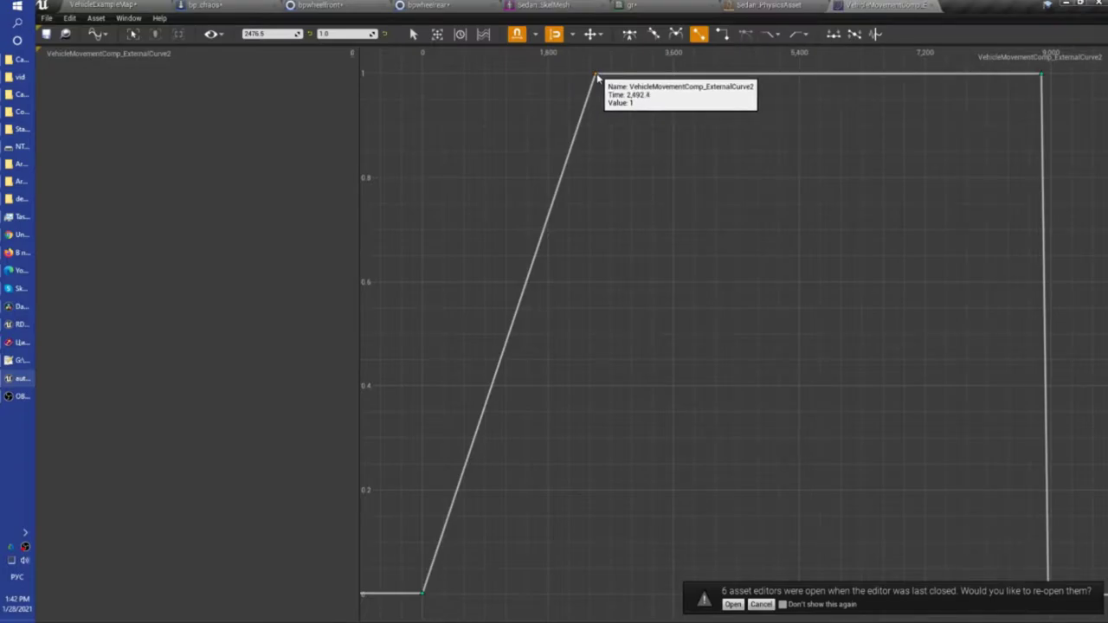
pyautogui.moveTo(596, 76); pyautogui.dragTo(593, 80)
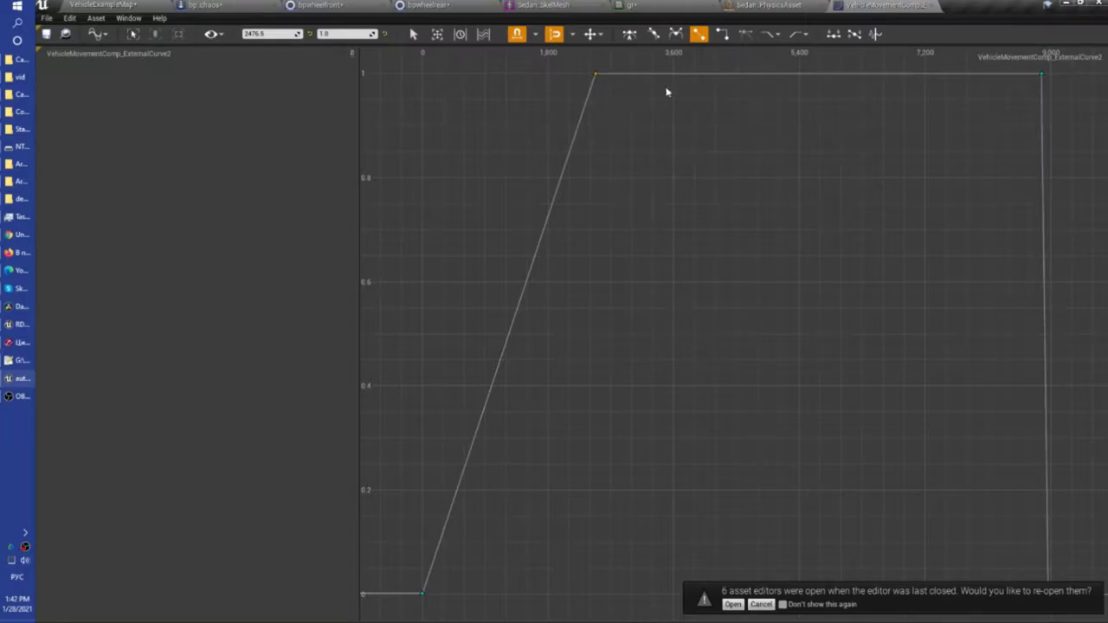
pyautogui.moveTo(717, 78)
# Step: Close the curve editor, set Max RPM to 8000, and start a test drive
pyautogui.click(934, 6)
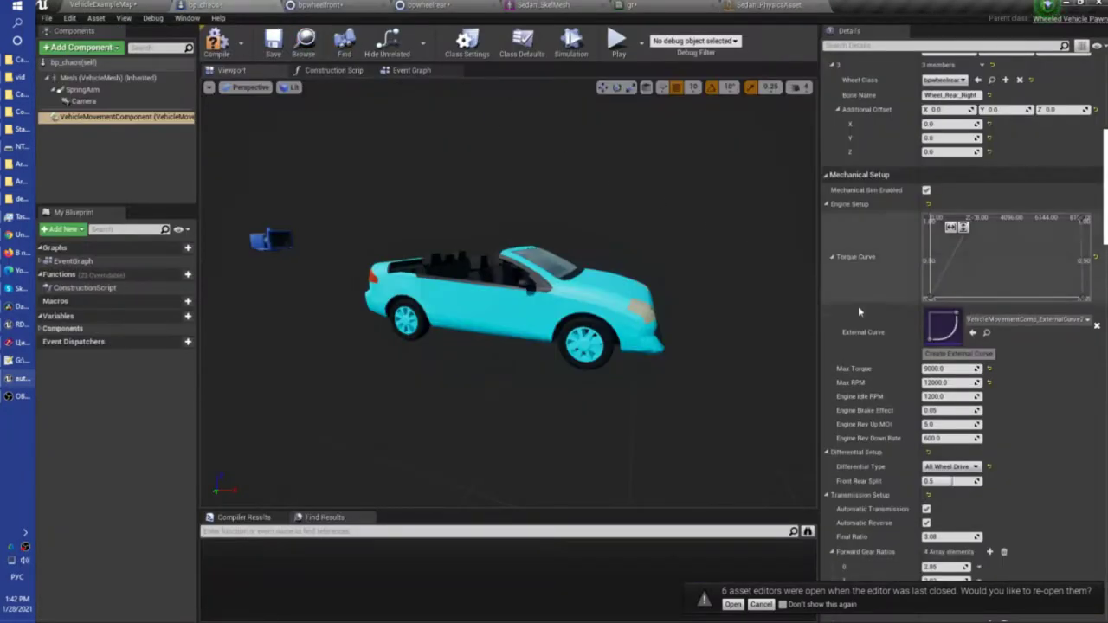
pyautogui.click(935, 383)
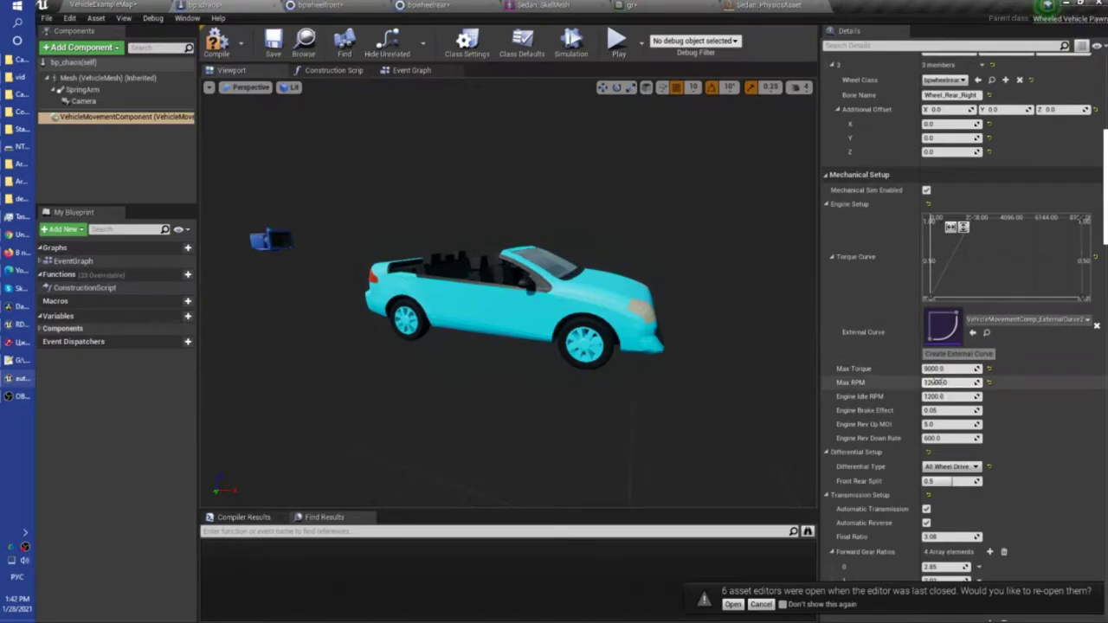
pyautogui.click(927, 383)
pyautogui.click(617, 41)
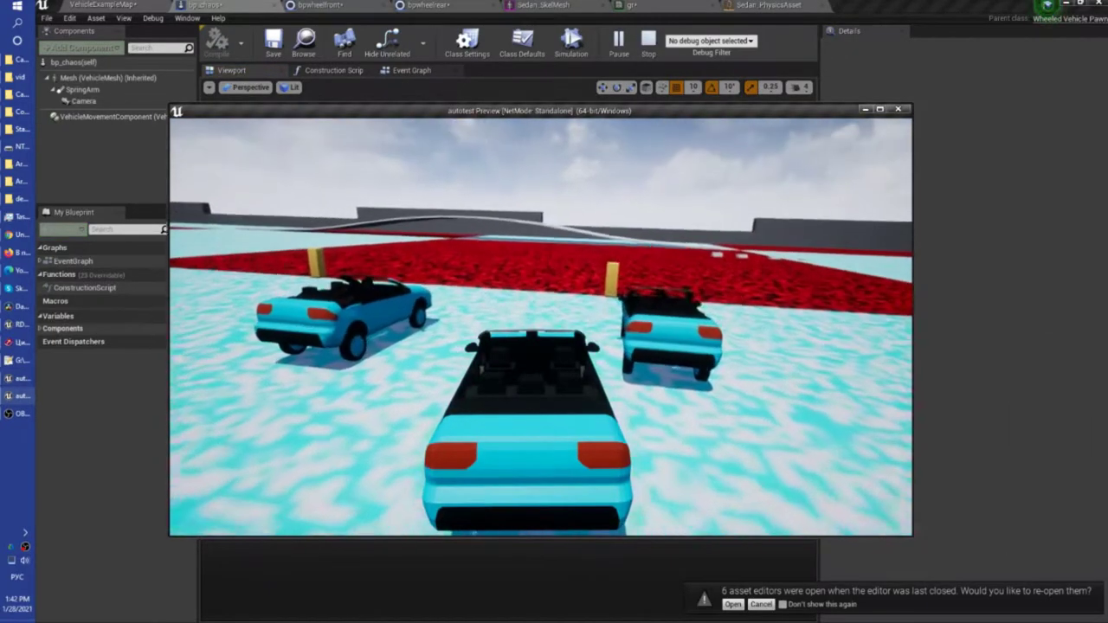
# Step: Drive the convertible forward, steering right then left, and stop the preview
pyautogui.press('w')
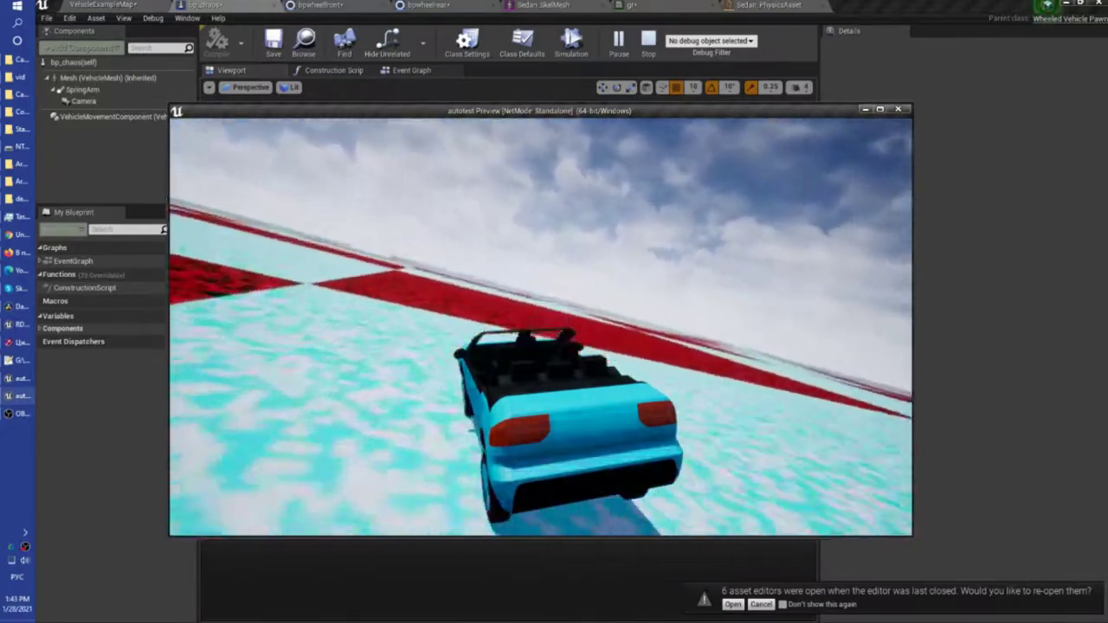
pyautogui.press('d')
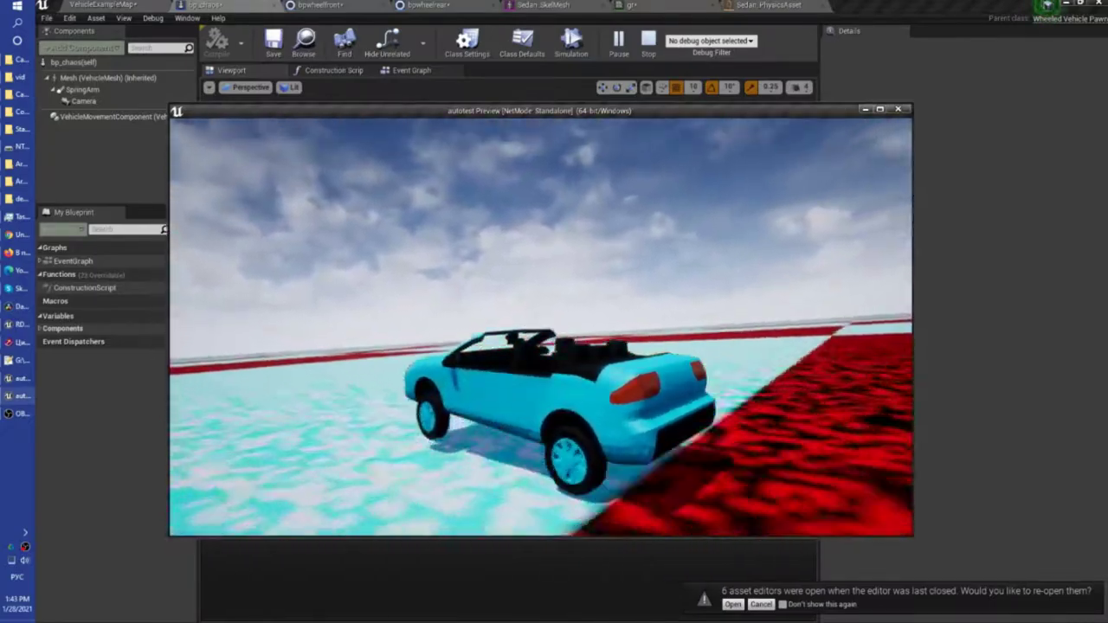
pyautogui.press('a')
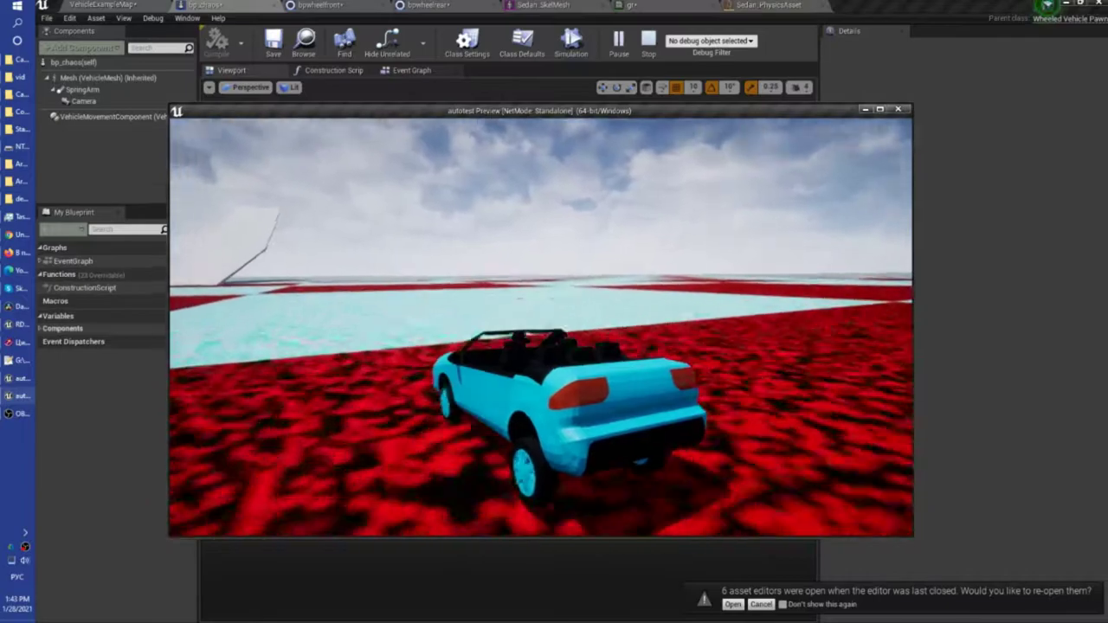
pyautogui.press('Escape')
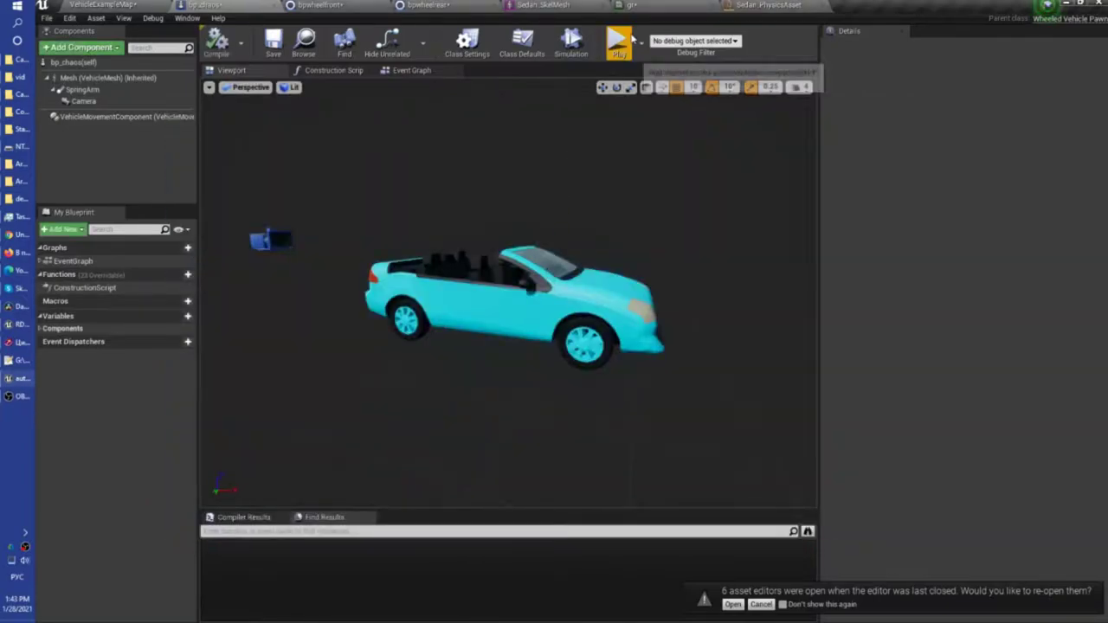
# Step: Rerun the preview several times, driving forward onto the cyan path, then close it
pyautogui.click(632, 39)
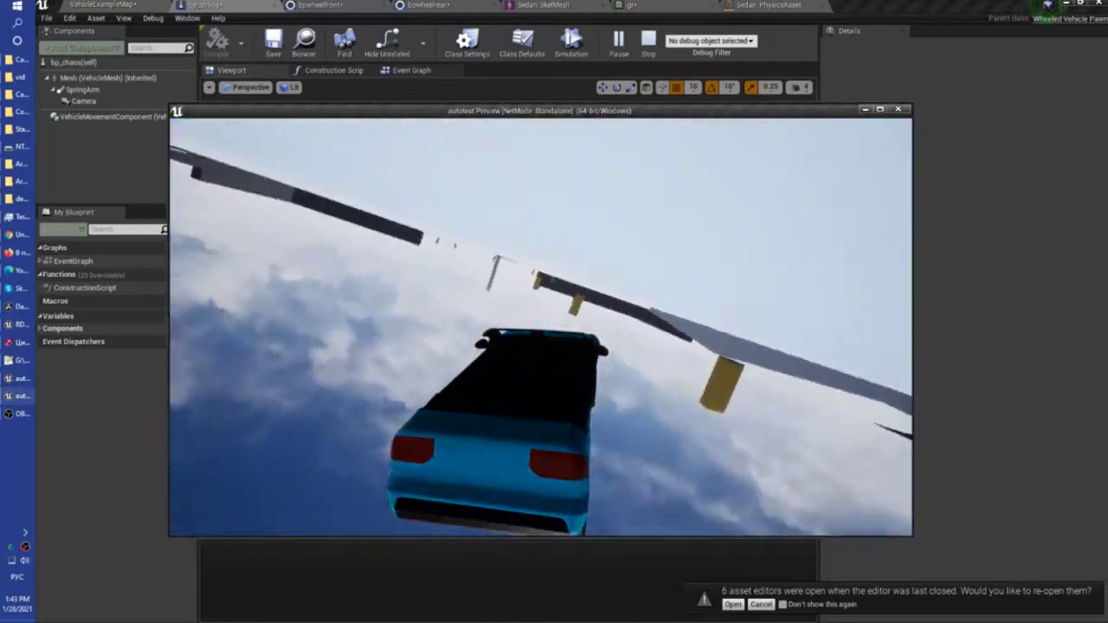
pyautogui.press('Escape')
pyautogui.click(618, 39)
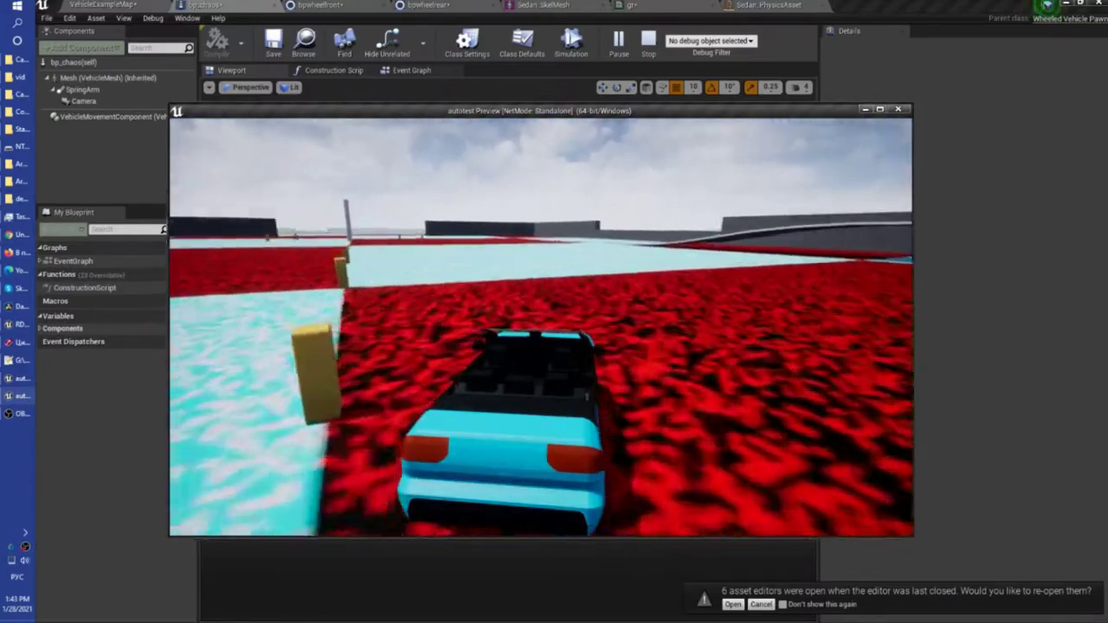
pyautogui.press('w')
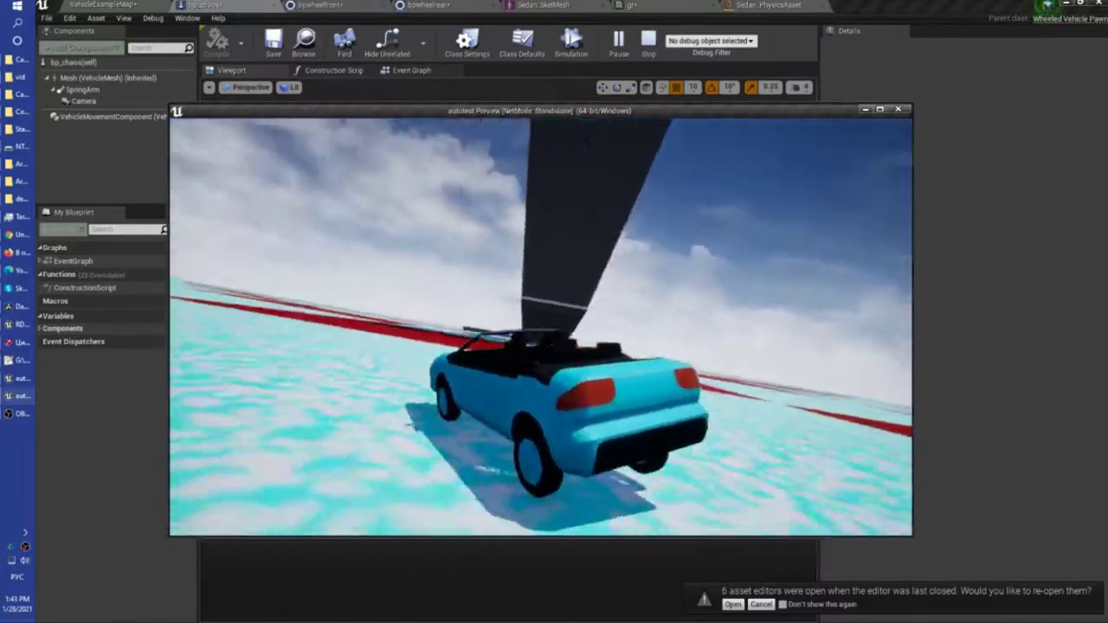
pyautogui.press('Escape')
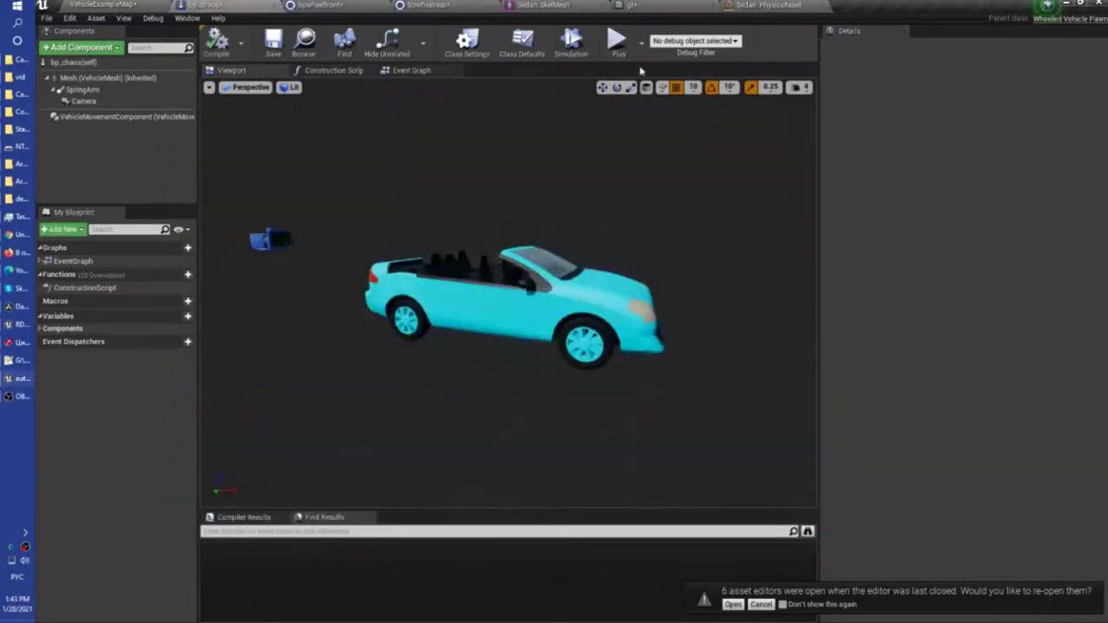
pyautogui.click(618, 42)
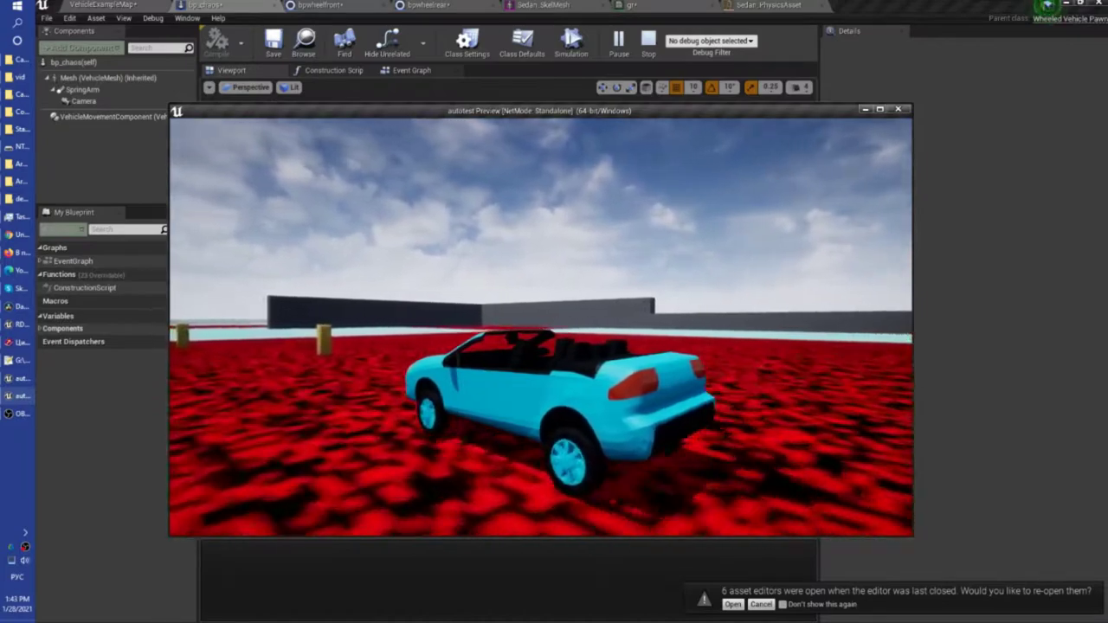
pyautogui.press('Escape')
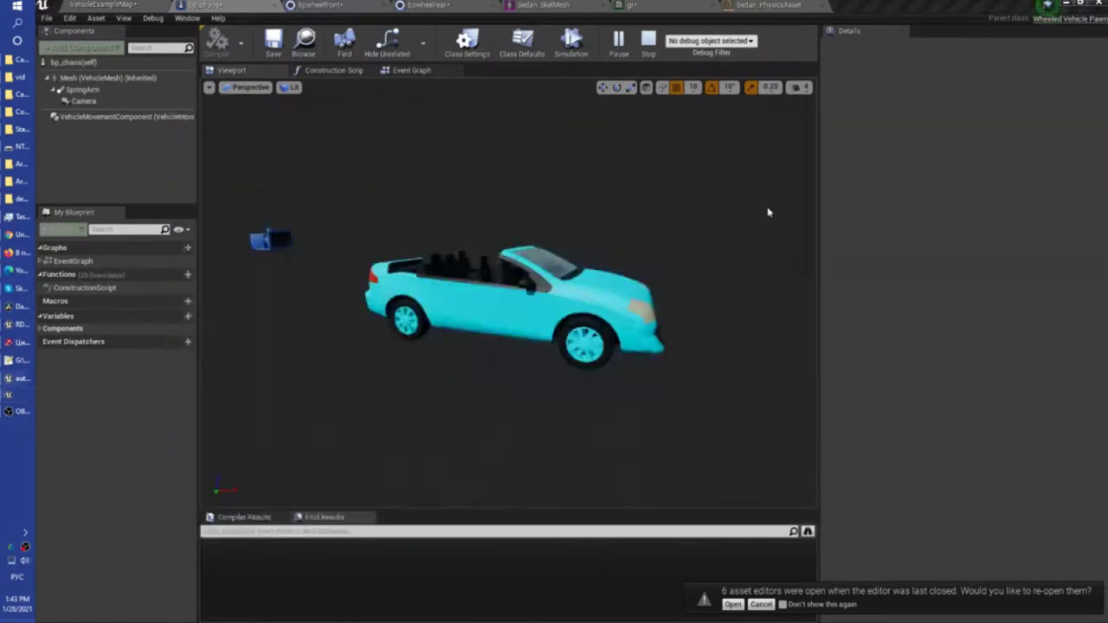
# Step: Set the front wheel's Longitudinal Friction Force Multiplier to 20 and return to the VehicleExampleMap level
pyautogui.click(437, 6)
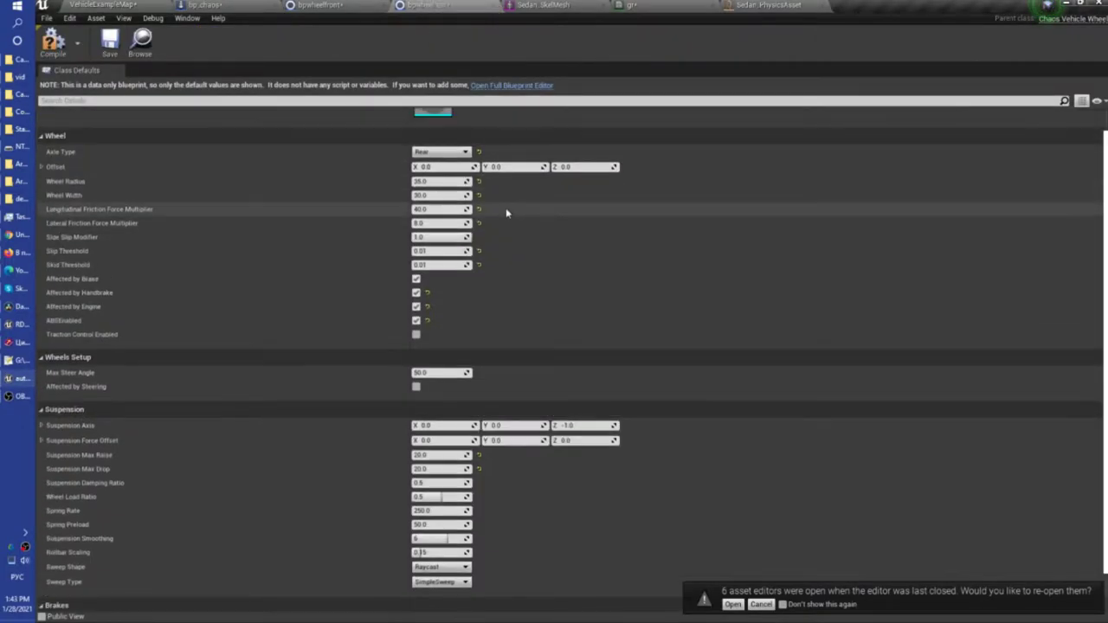
pyautogui.click(342, 4)
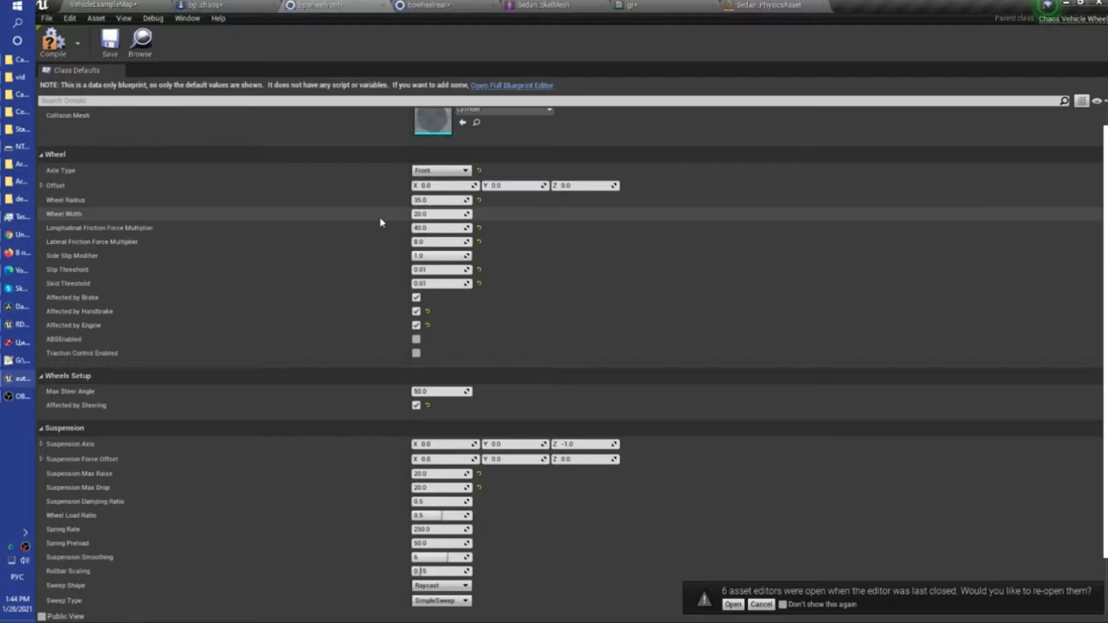
pyautogui.click(424, 227)
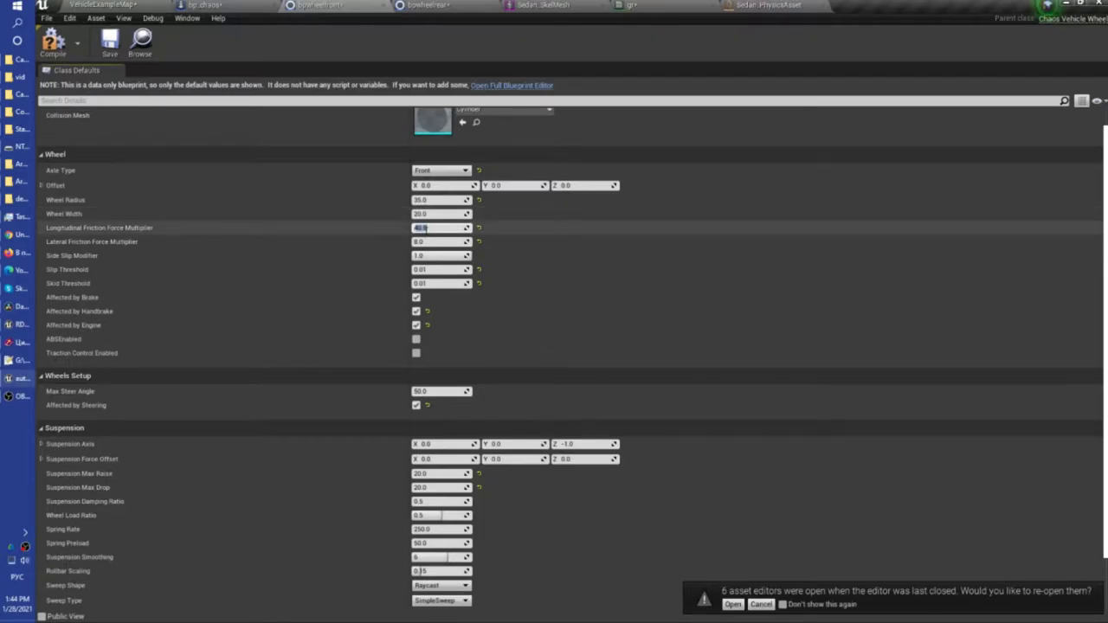
pyautogui.write('20')
pyautogui.press('Return')
pyautogui.click(120, 4)
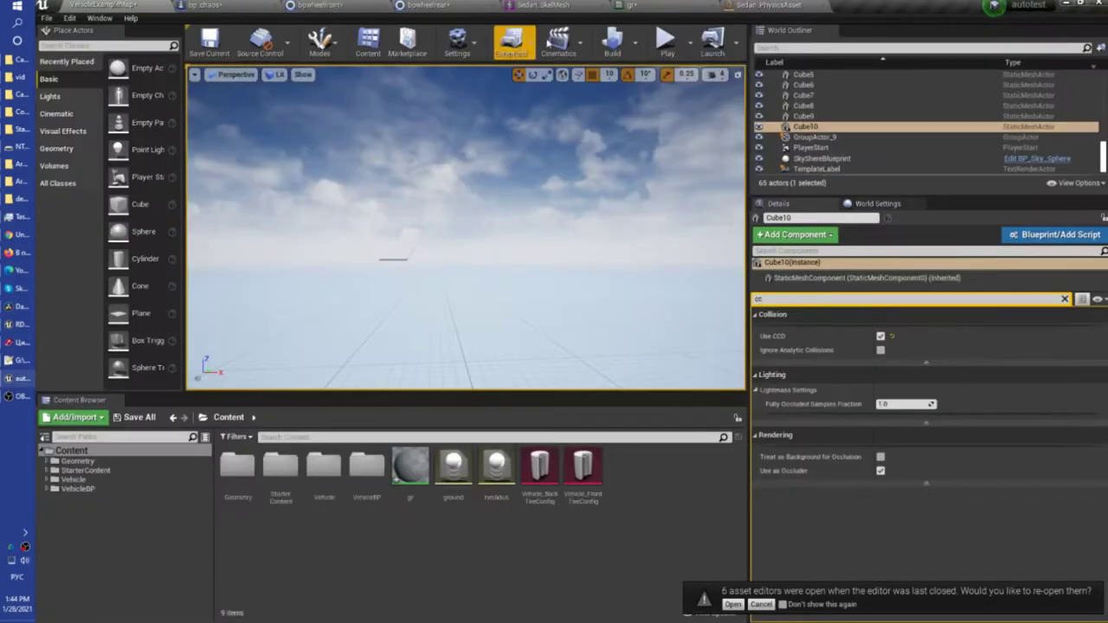
# Step: Test-drive the car in the level, then bring up the rear wheel Blueprint with friction multiplier 20
pyautogui.click(667, 39)
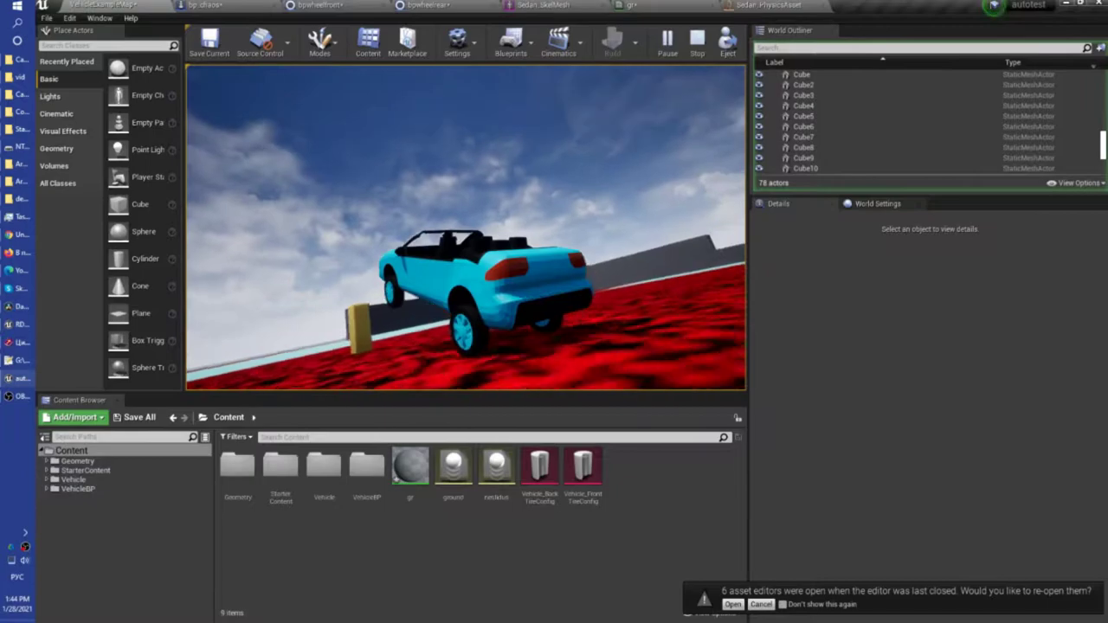
pyautogui.press('Escape')
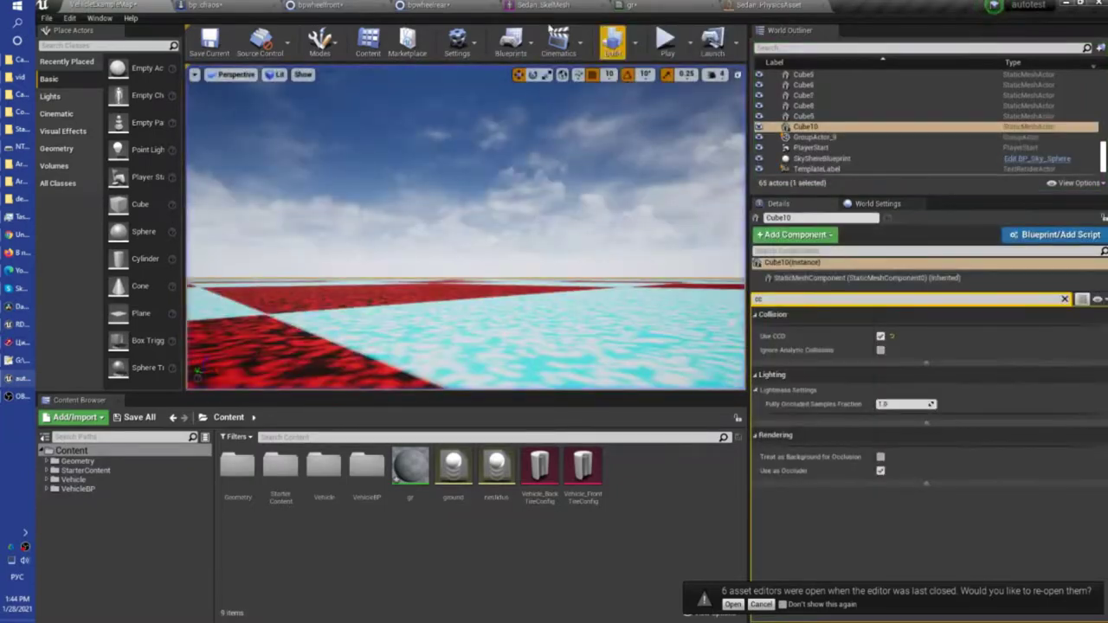
pyautogui.click(430, 5)
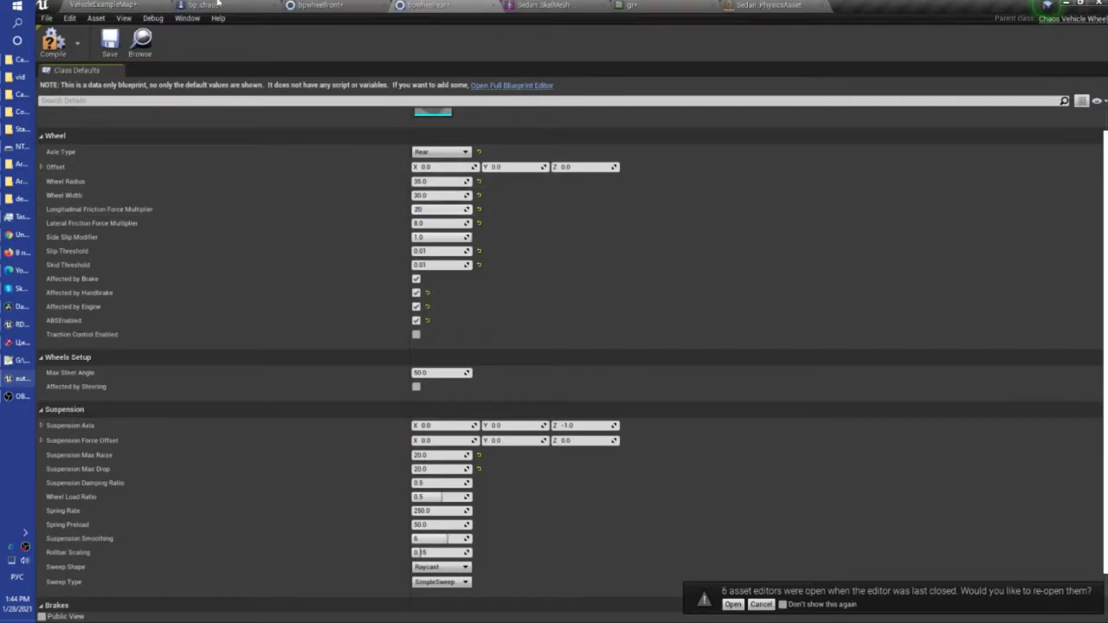
# Step: Start a play session in VehicleExampleMap, restarting it until the car accepts driving input
pyautogui.click(119, 4)
pyautogui.click(666, 38)
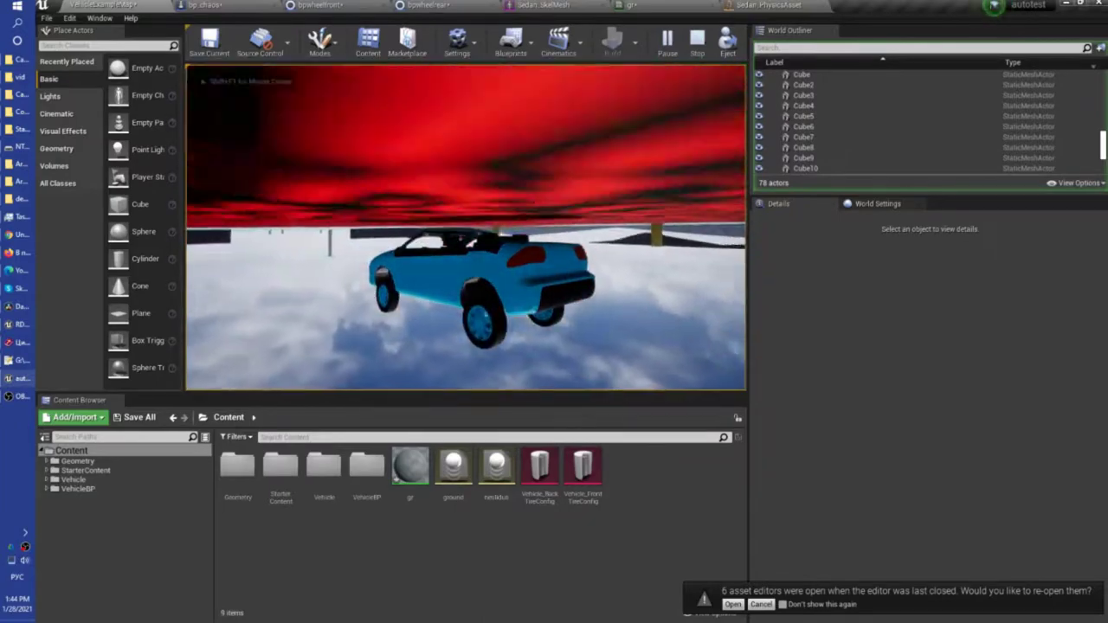
pyautogui.press('Escape')
pyautogui.click(663, 50)
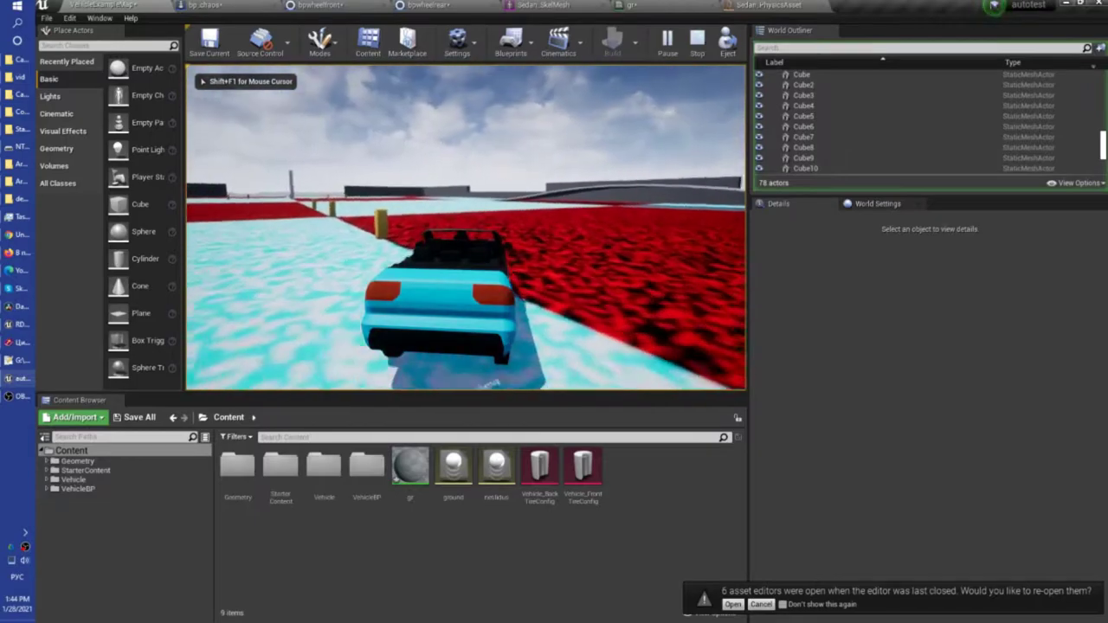
pyautogui.press('Escape')
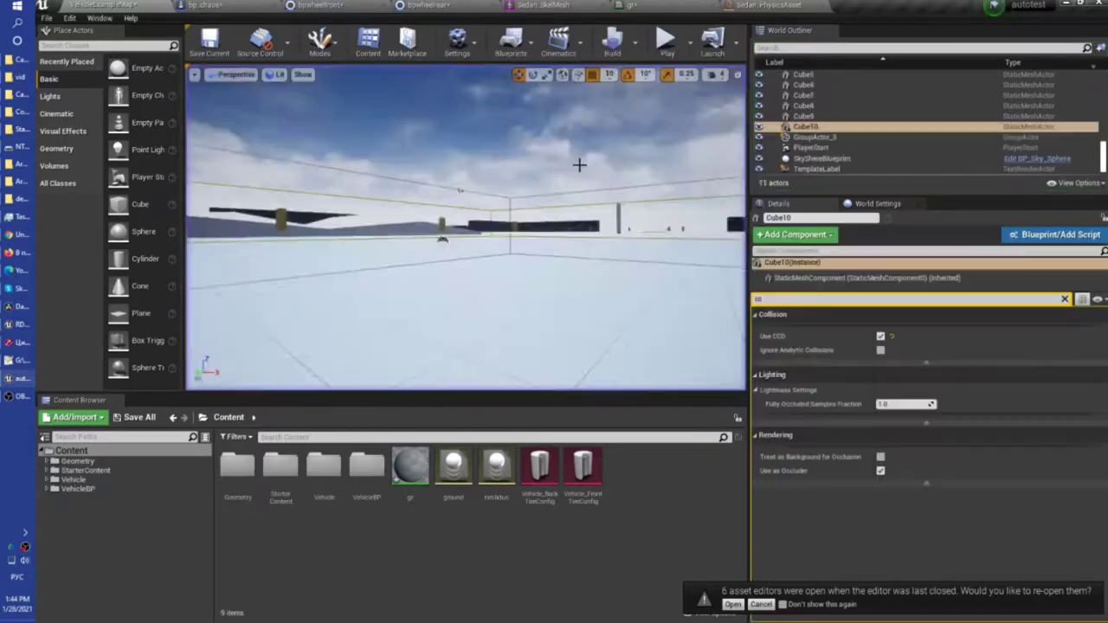
pyautogui.click(667, 43)
pyautogui.click(555, 228)
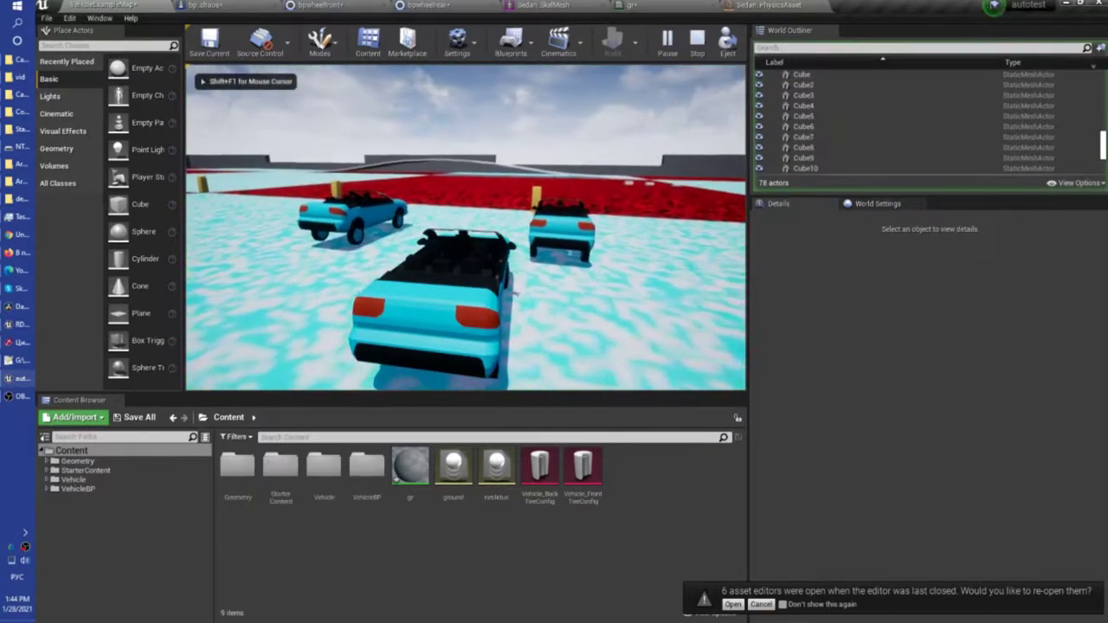
# Step: Drive the car across the red and cyan ground and onto the tilted surfaces, then stop
pyautogui.press('w')
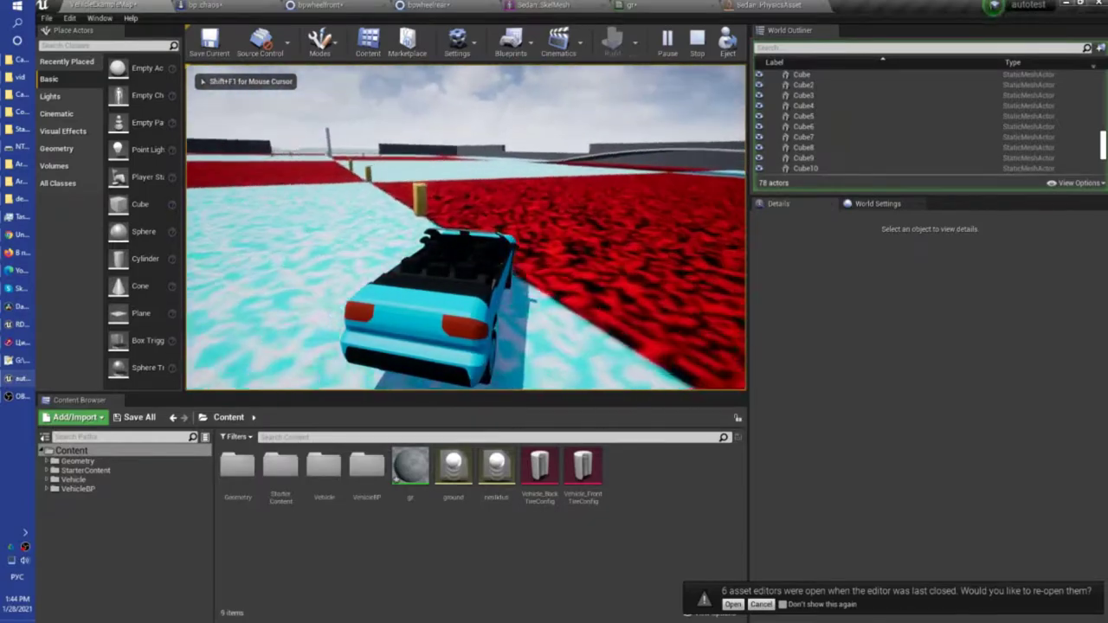
pyautogui.press('a')
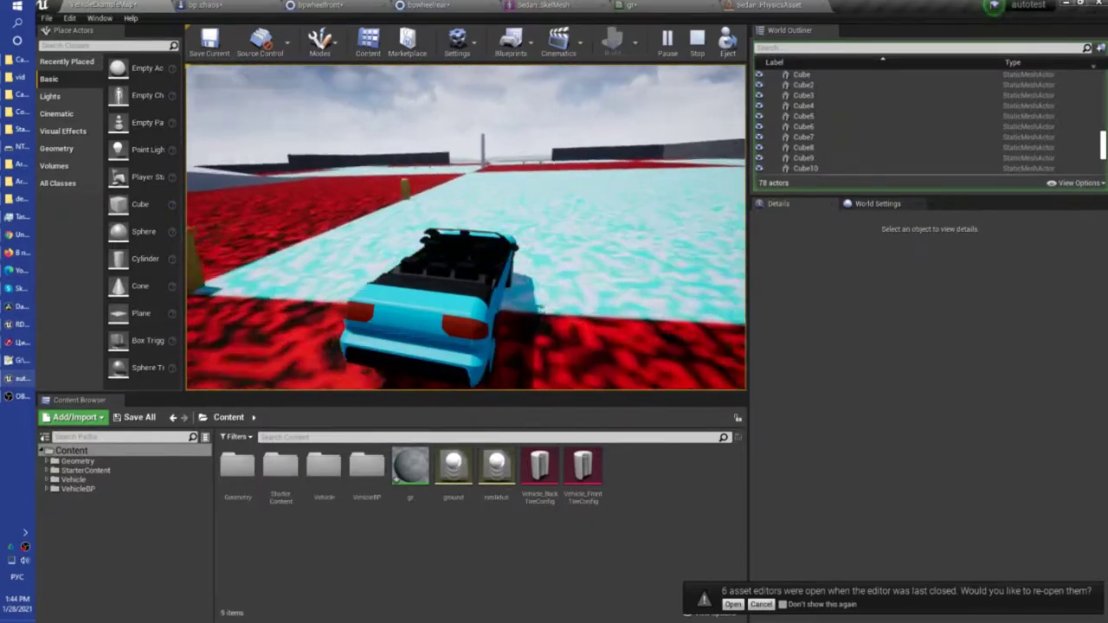
pyautogui.press('d')
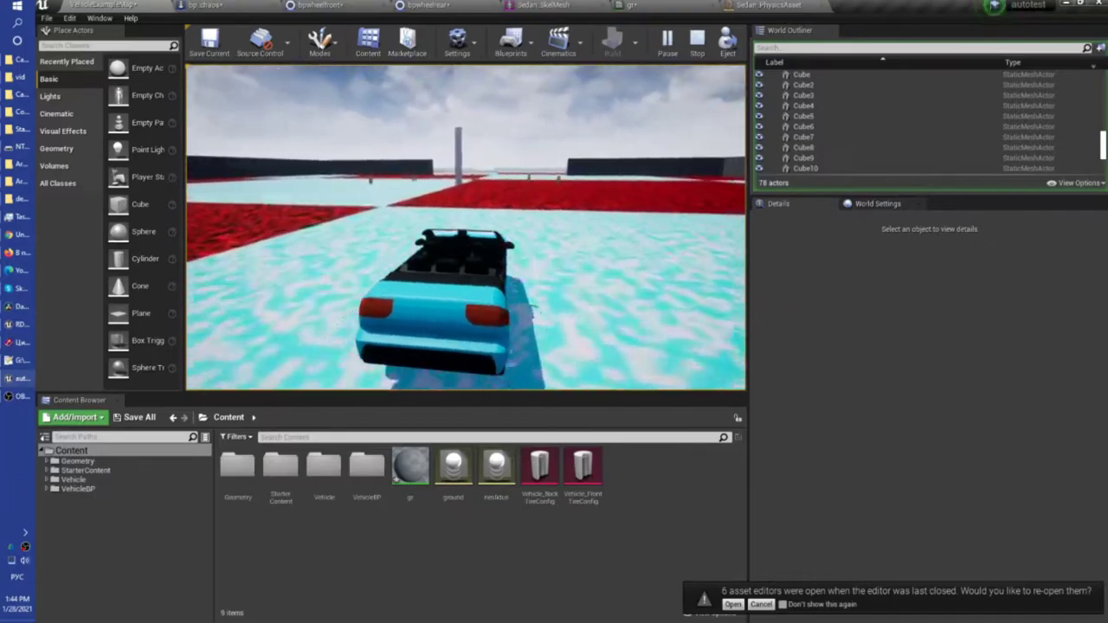
pyautogui.press('w')
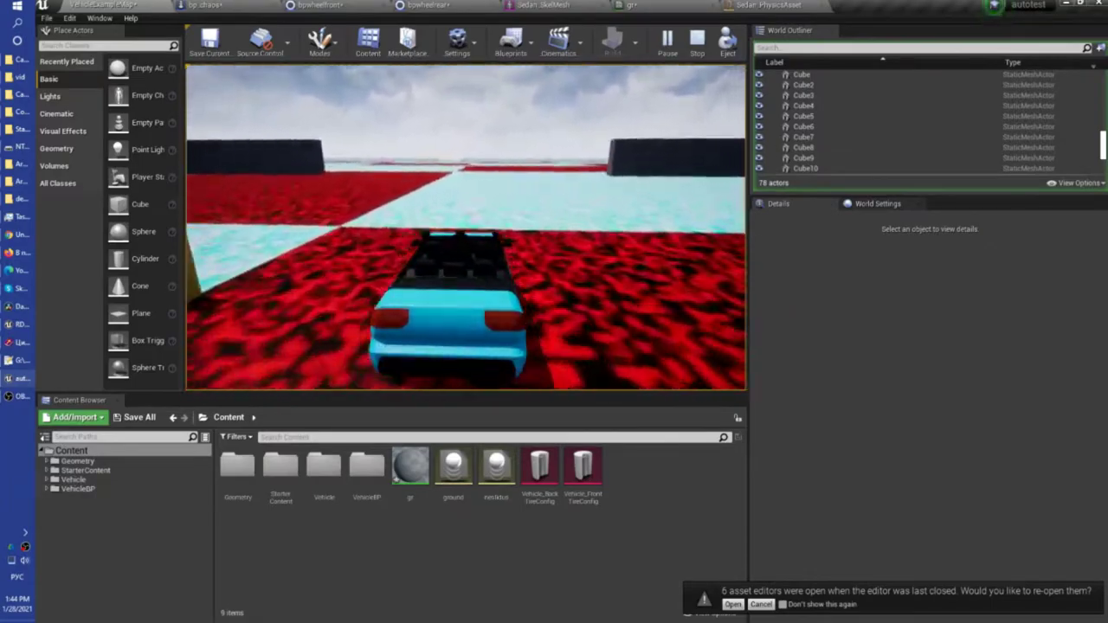
pyautogui.press('d')
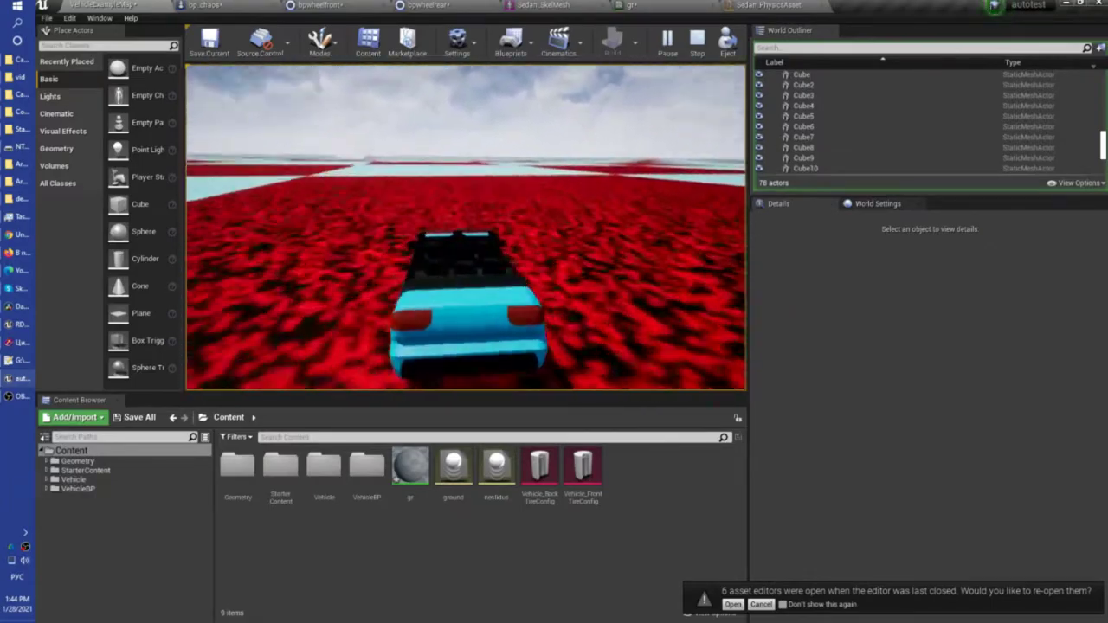
pyautogui.press('d')
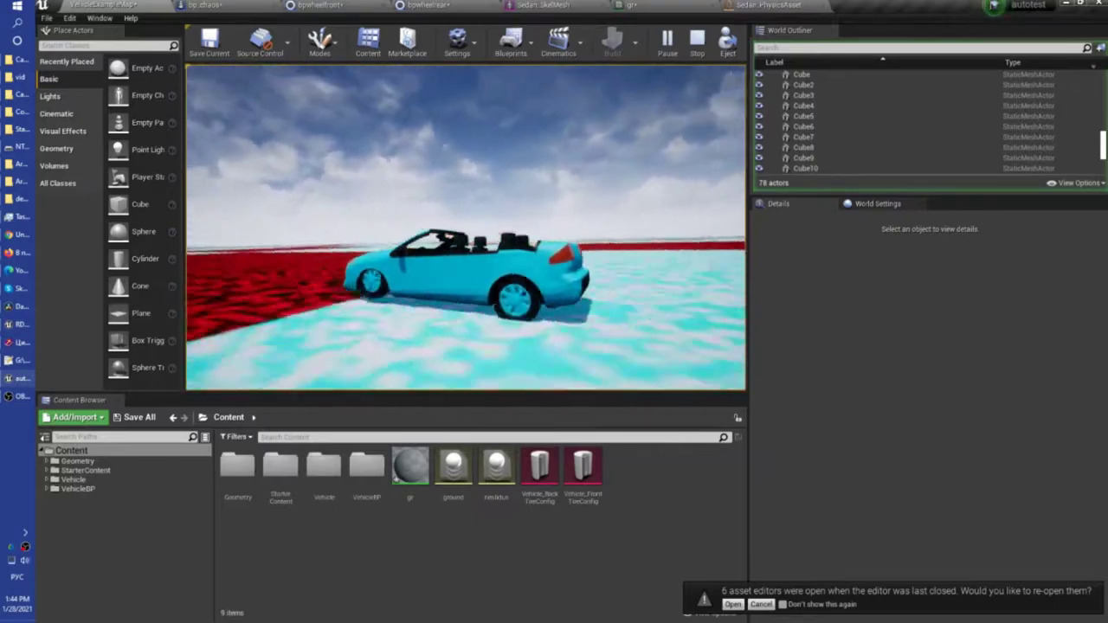
pyautogui.press('d')
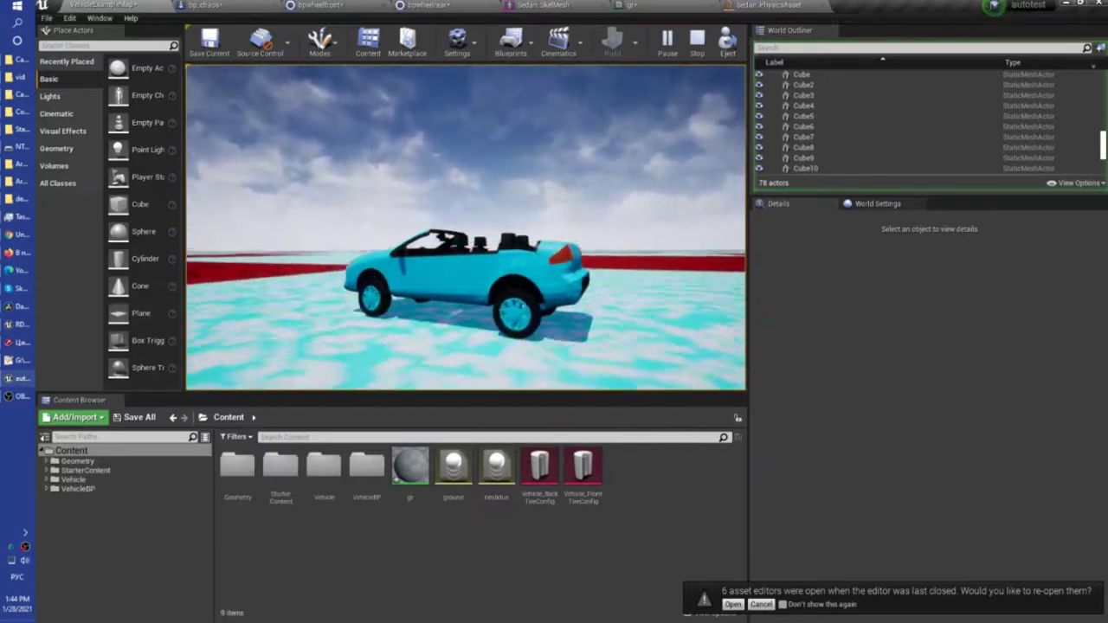
pyautogui.press('d')
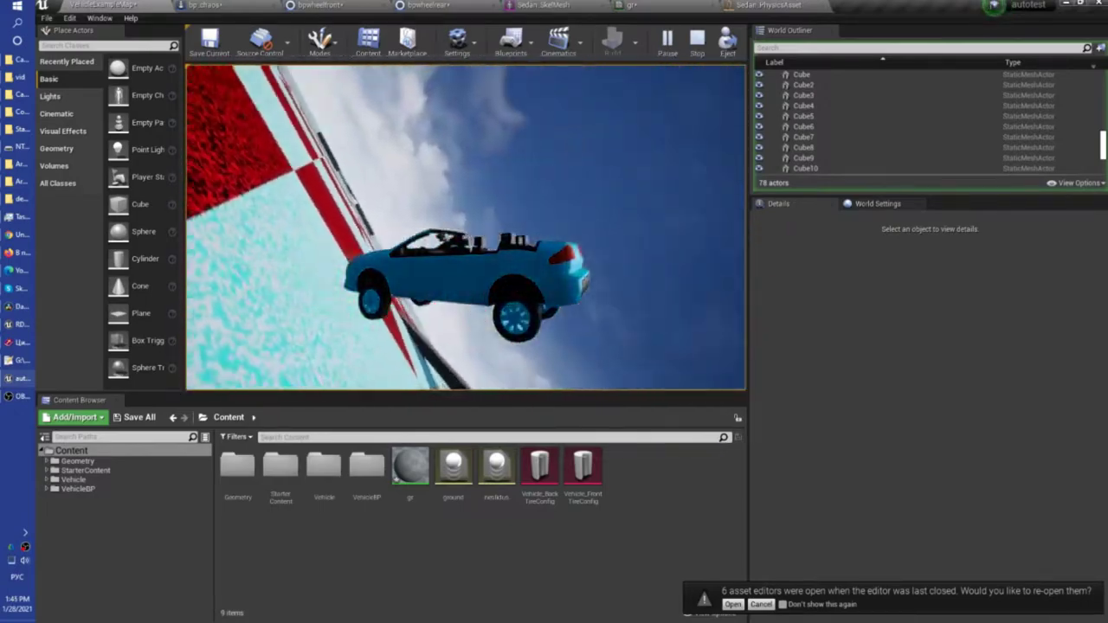
pyautogui.press('Escape')
pyautogui.click(437, 5)
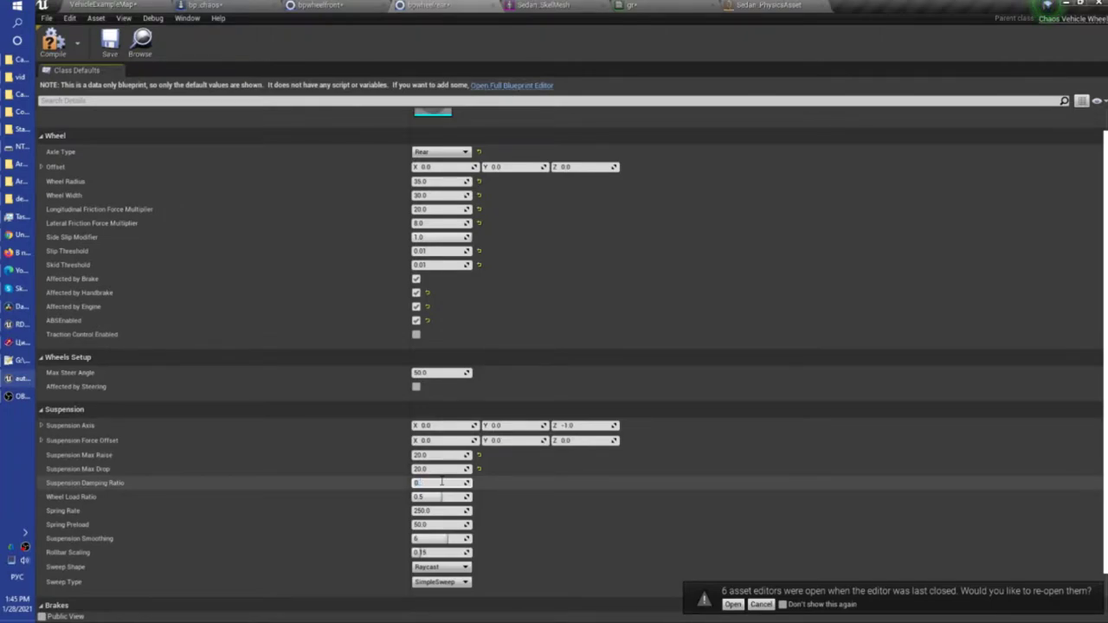
# Step: Enter a Suspension Damping Ratio of 0.9 in the front wheel Blueprint and return to the level
pyautogui.click(329, 5)
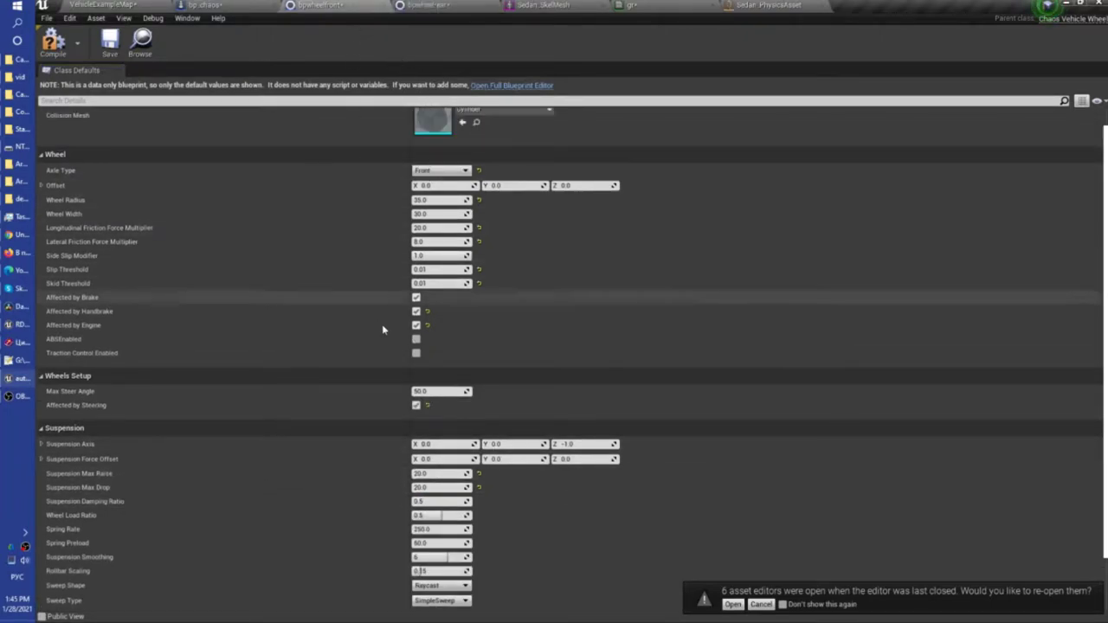
pyautogui.write('0.')
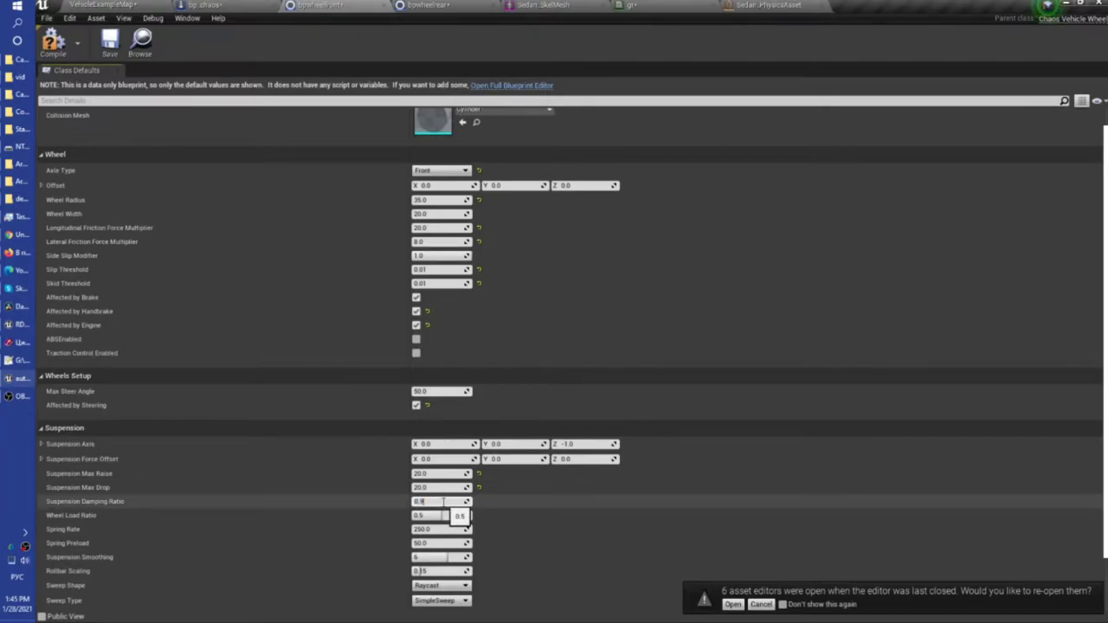
pyautogui.click(128, 4)
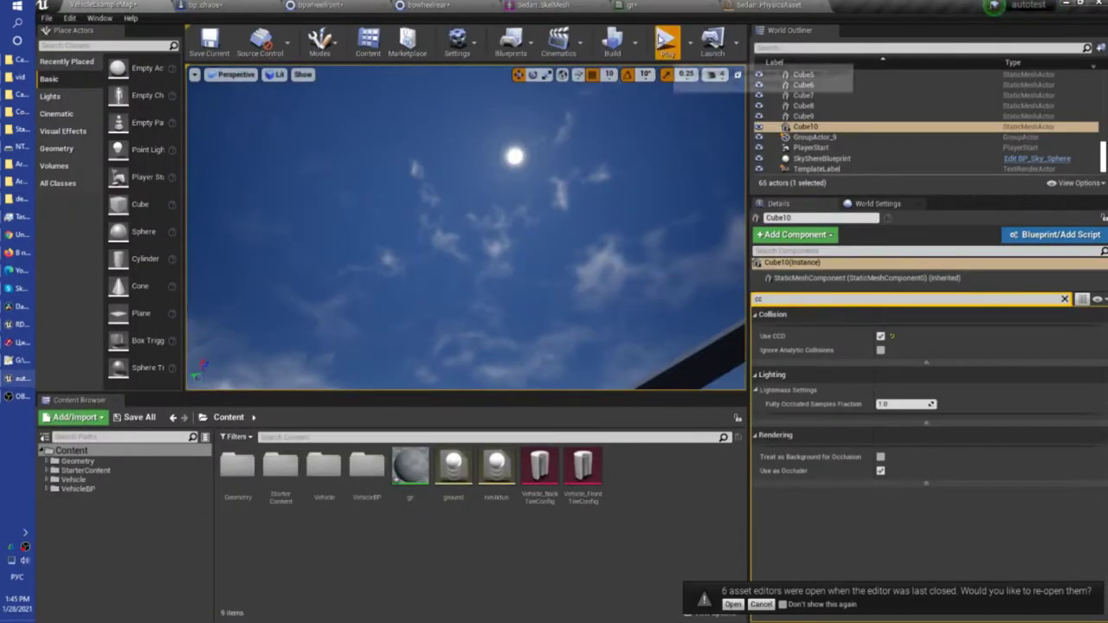
pyautogui.click(662, 40)
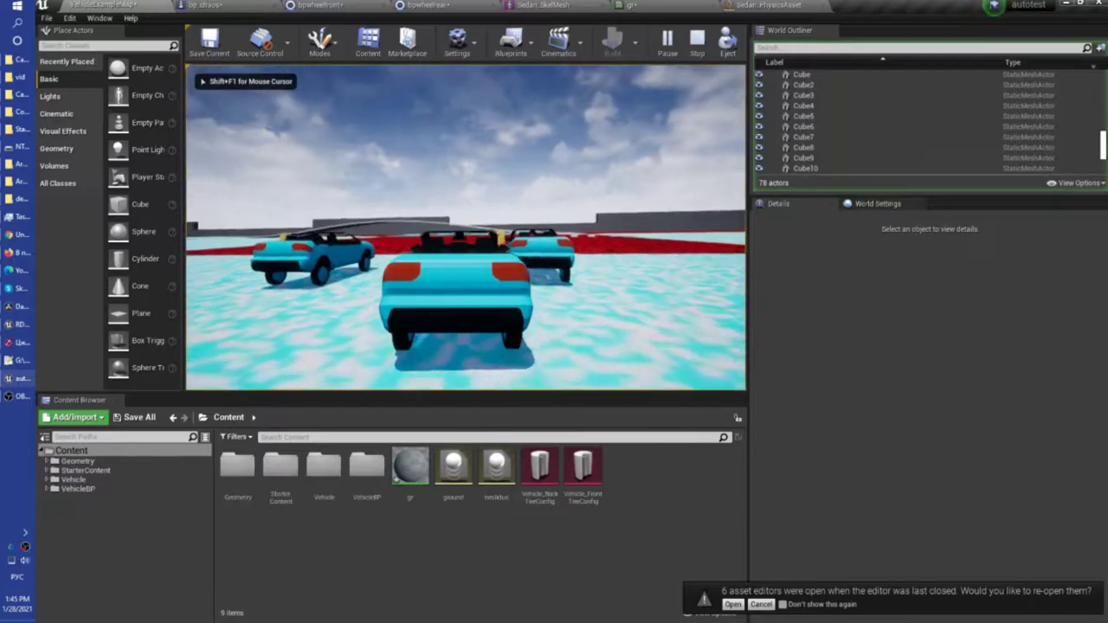
pyautogui.press('w')
pyautogui.press('d')
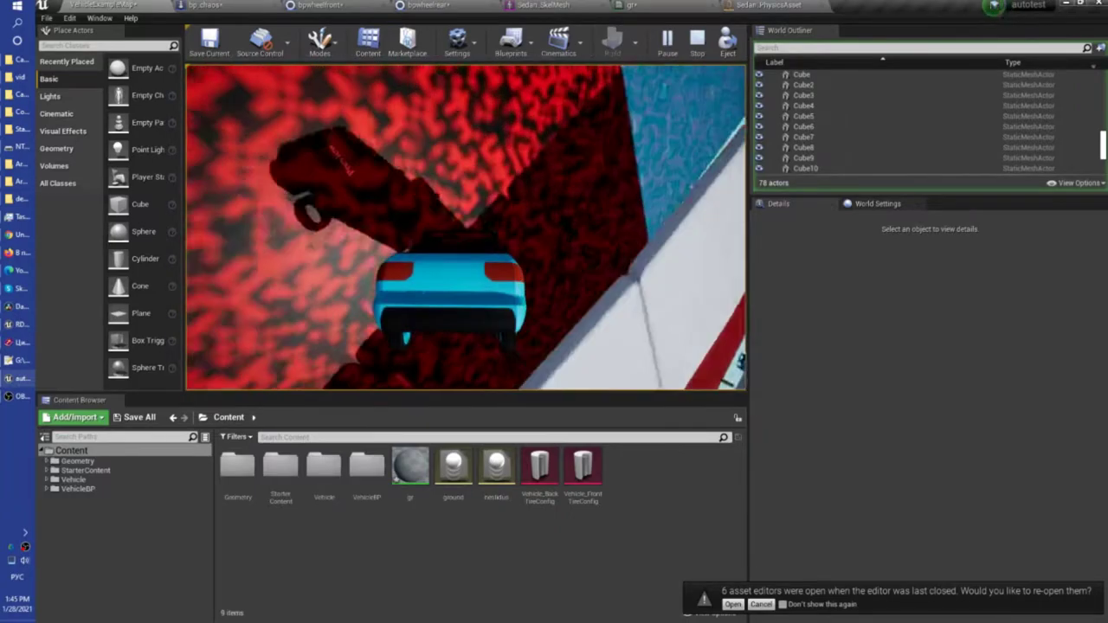
pyautogui.press('Escape')
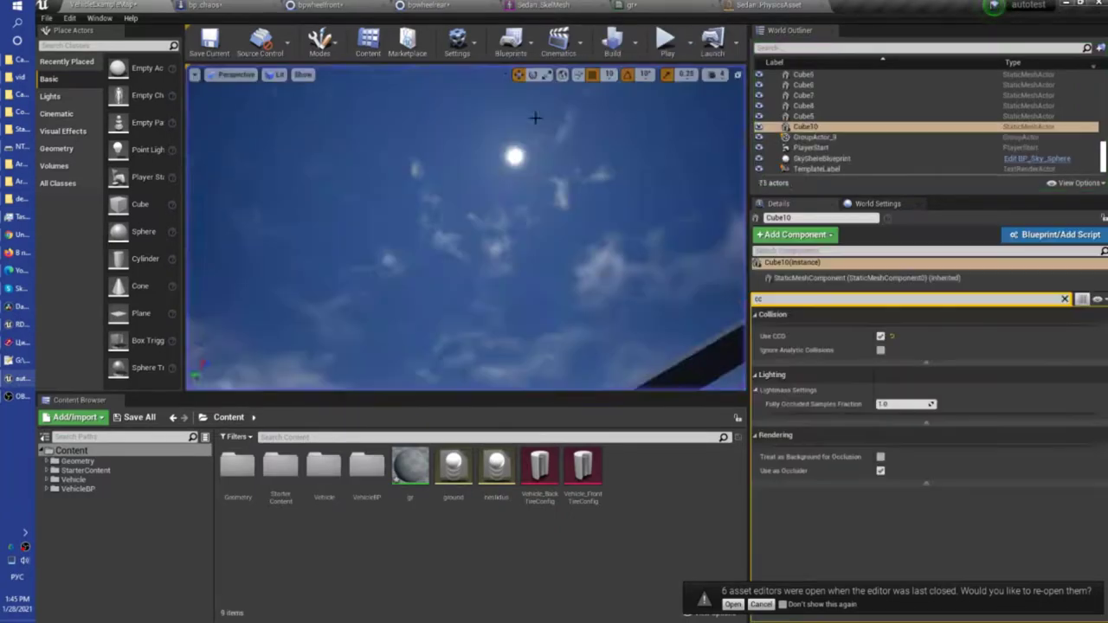
# Step: Edit the rear wheel's Lateral Friction Force Multiplier and check the front wheel Blueprint
pyautogui.click(448, 7)
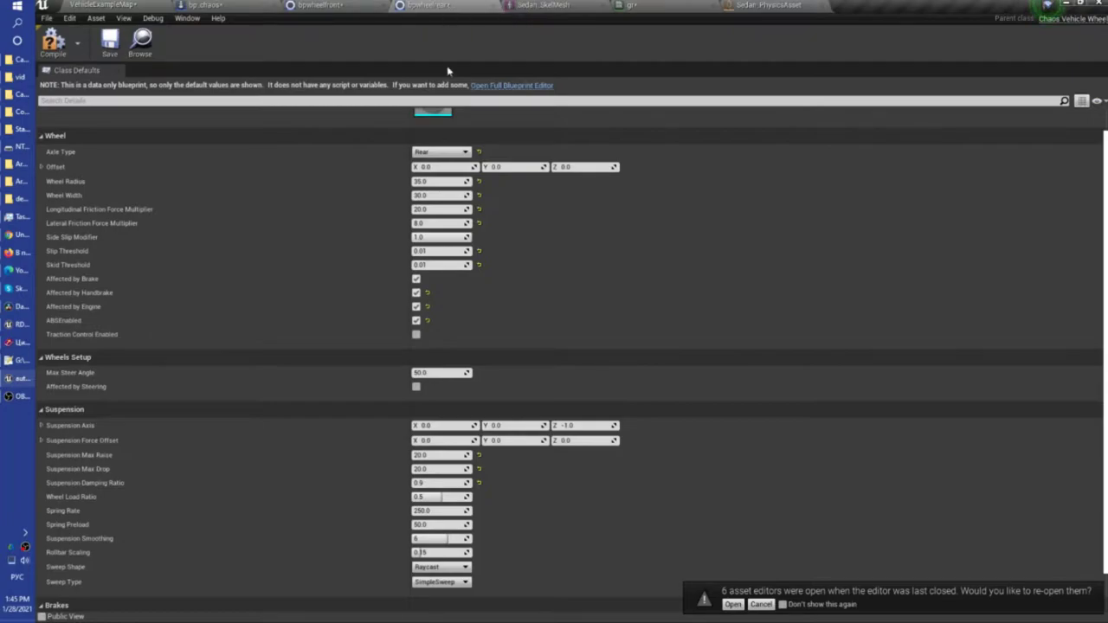
pyautogui.click(433, 223)
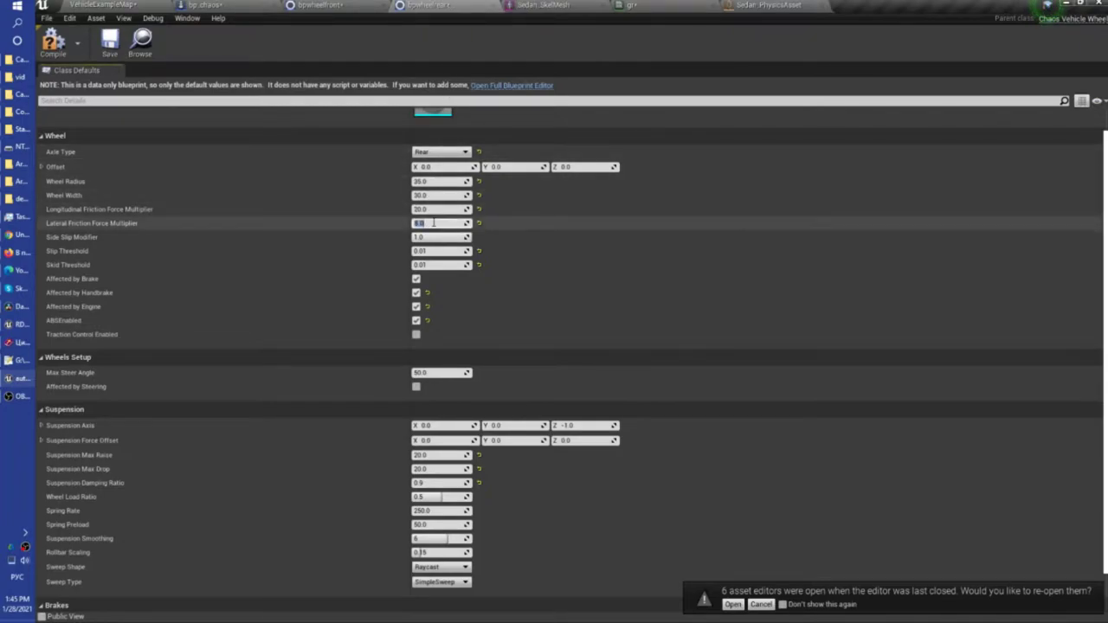
pyautogui.write('5')
pyautogui.click(316, 6)
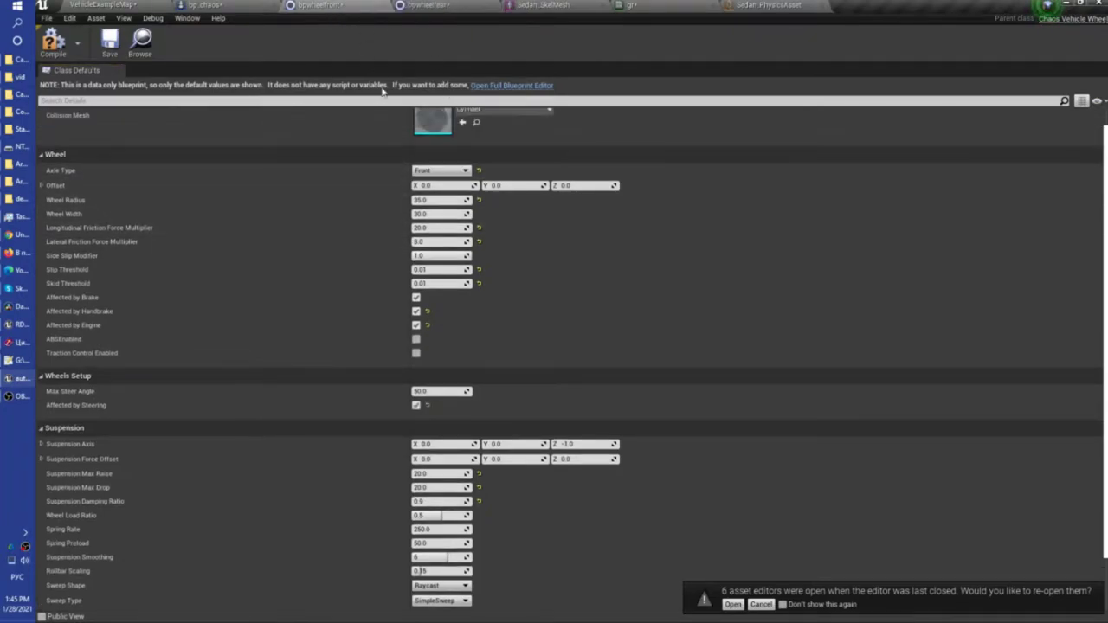
# Step: Test-drive the car in the level, then bring up the bp_chaos Blueprint's engine settings
pyautogui.click(98, 4)
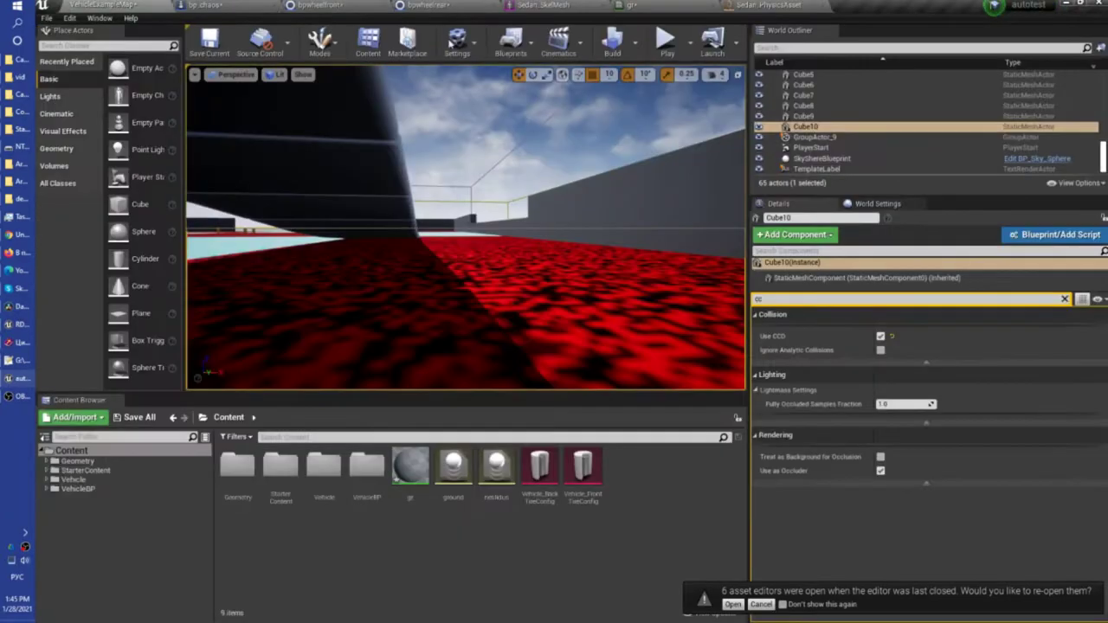
pyautogui.click(664, 43)
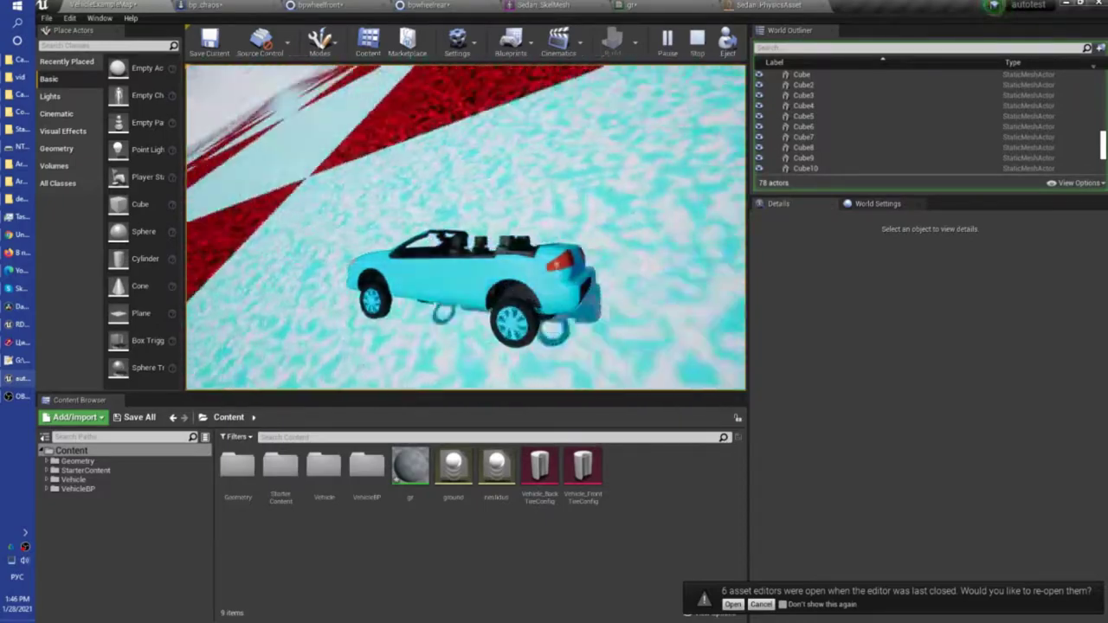
pyautogui.press('Escape')
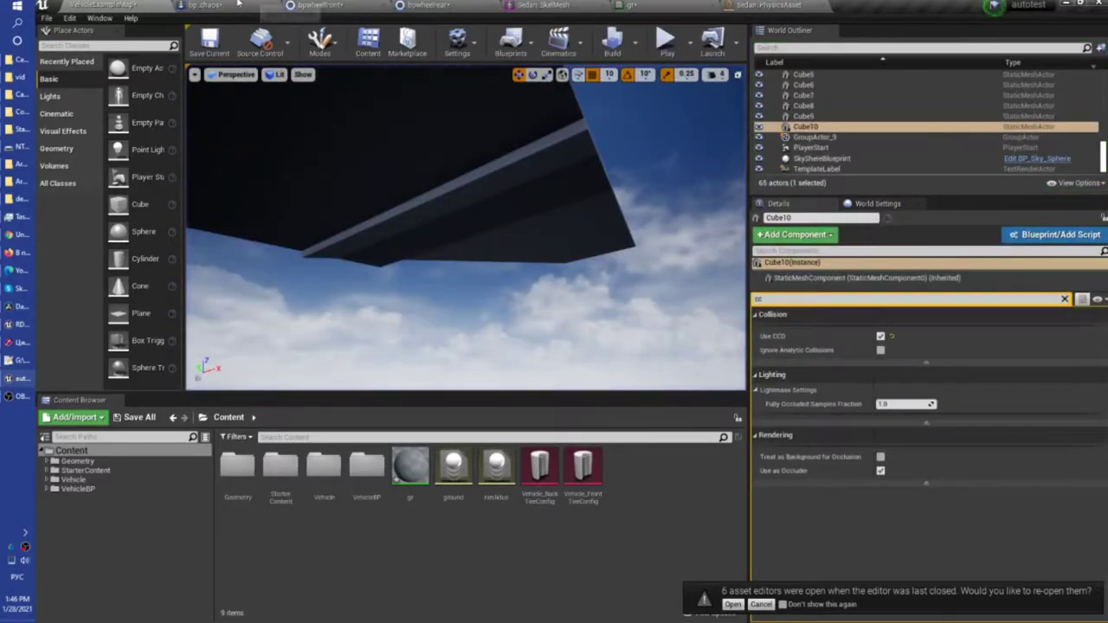
pyautogui.click(205, 5)
# Step: Set the bp_chaos vehicle engine's Max RPM to 4500
pyautogui.click(139, 118)
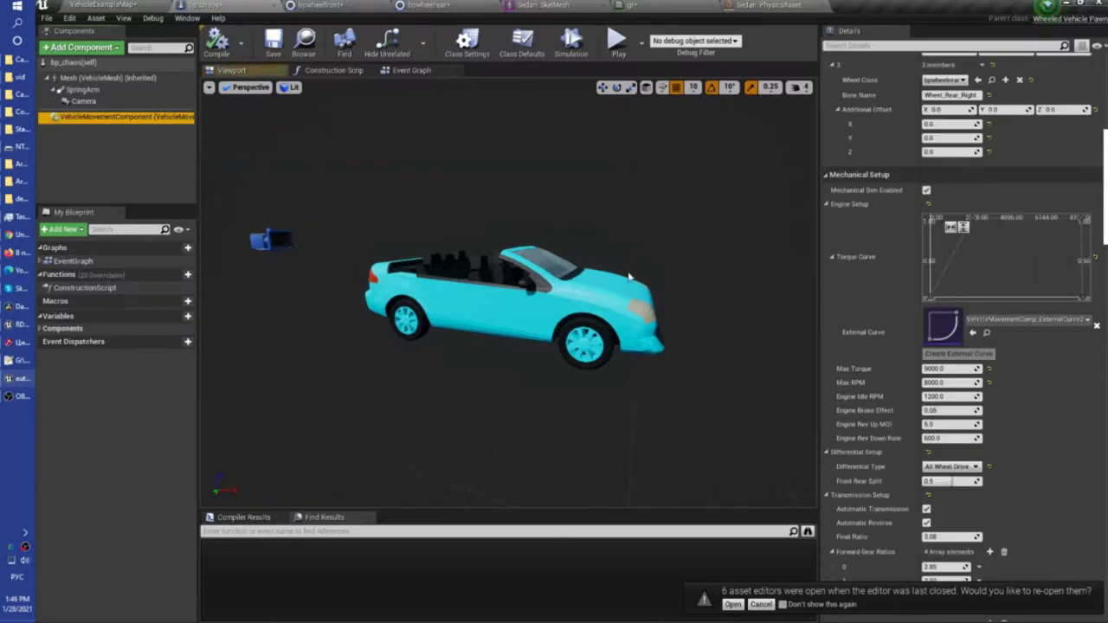
pyautogui.click(940, 383)
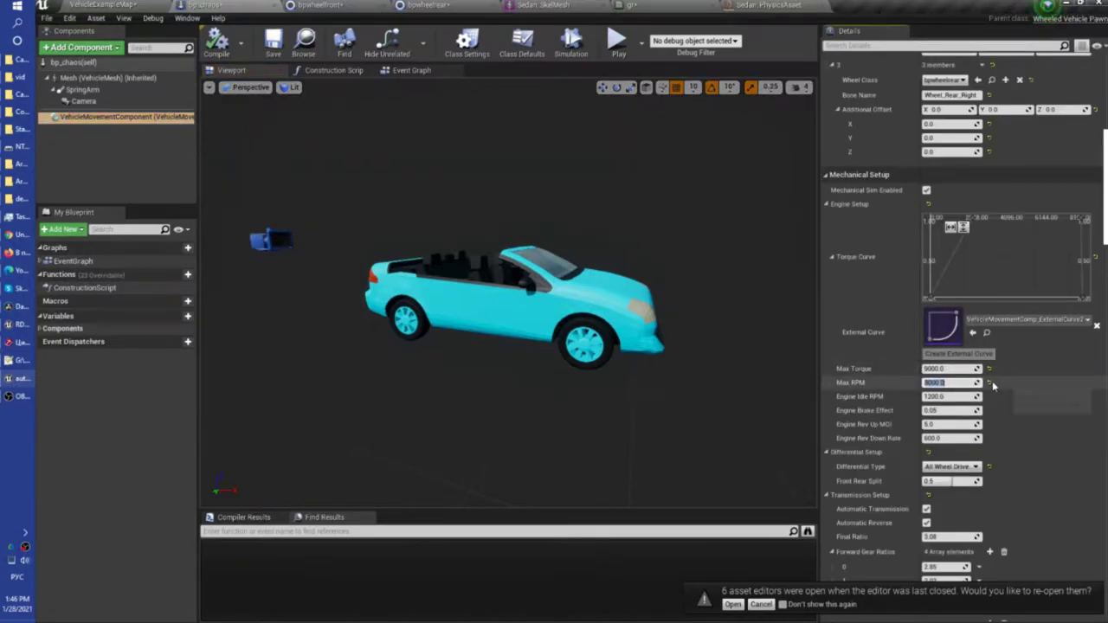
pyautogui.write('4500')
pyautogui.press('Return')
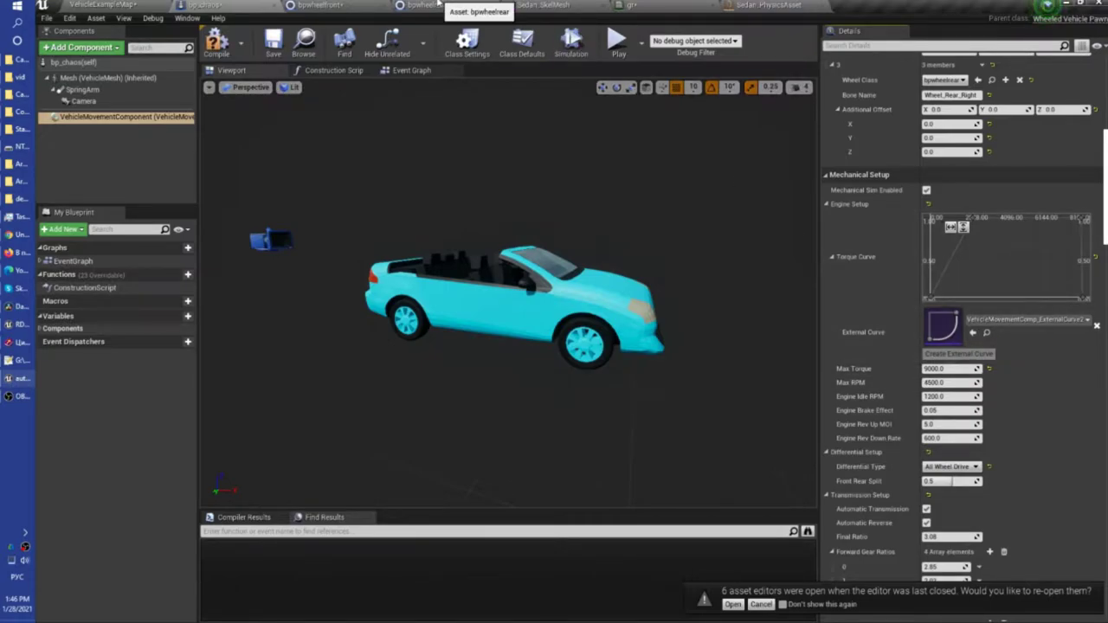
# Step: Glance over the rear and front wheel blueprints, then return to the level editor
pyautogui.click(432, 4)
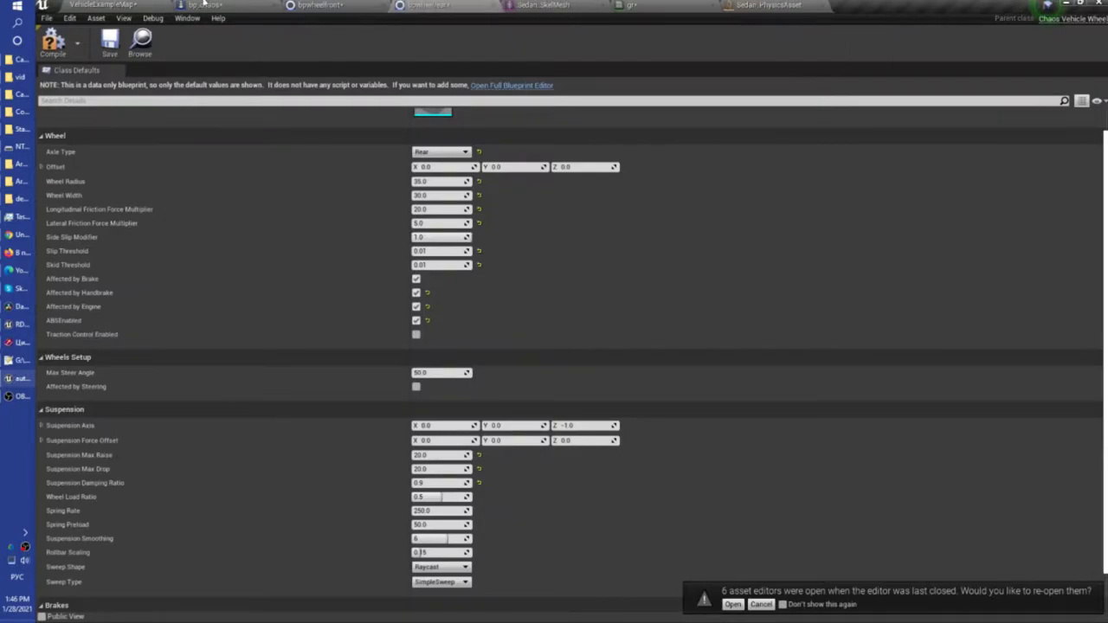
pyautogui.click(103, 5)
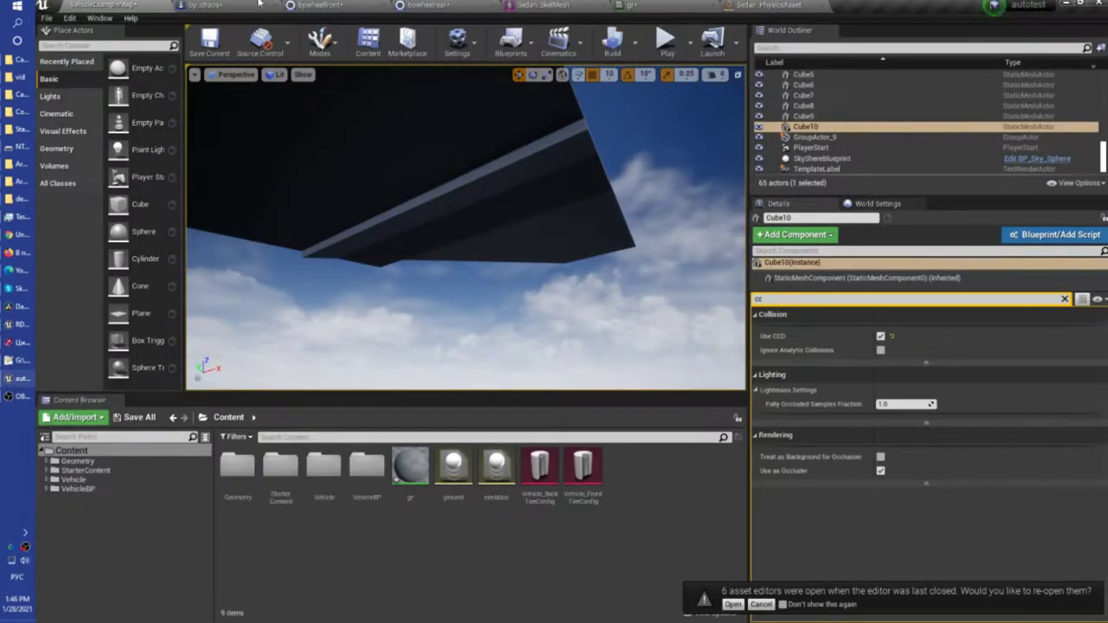
pyautogui.click(303, 4)
pyautogui.click(227, 6)
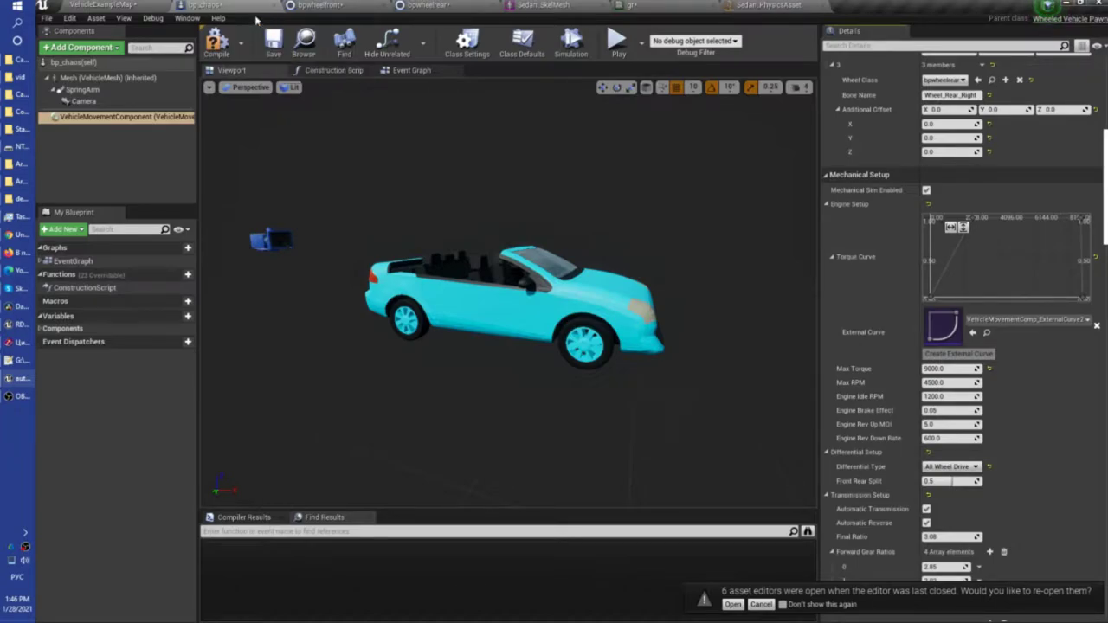
pyautogui.click(115, 4)
# Step: Test-drive the car with the 4500 RPM limit across the red ground onto the light-blue strip
pyautogui.click(665, 45)
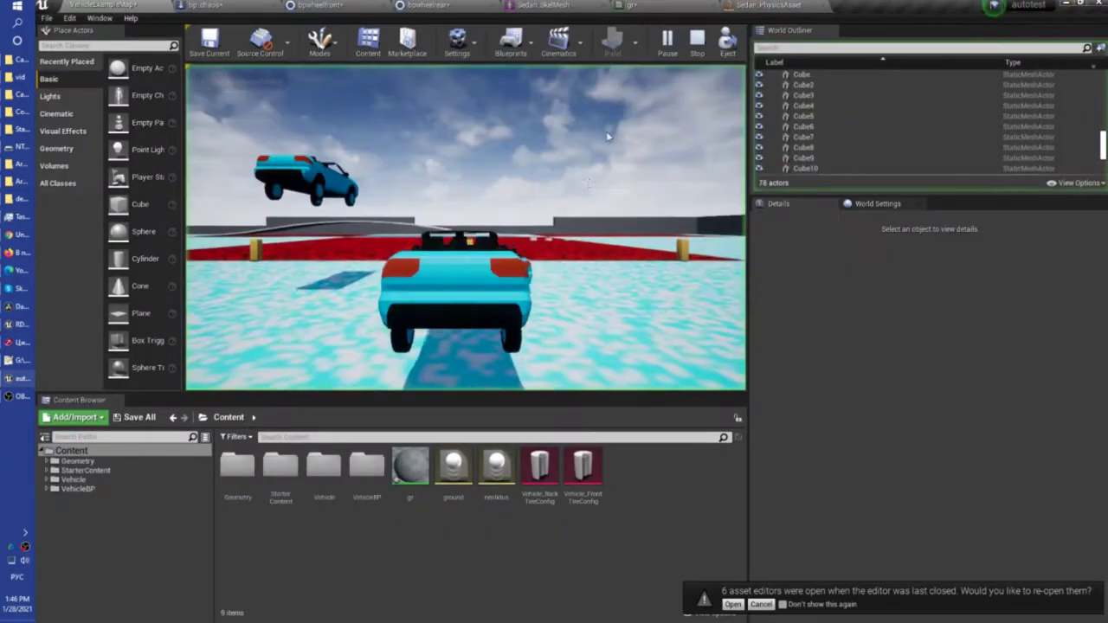
pyautogui.press('w')
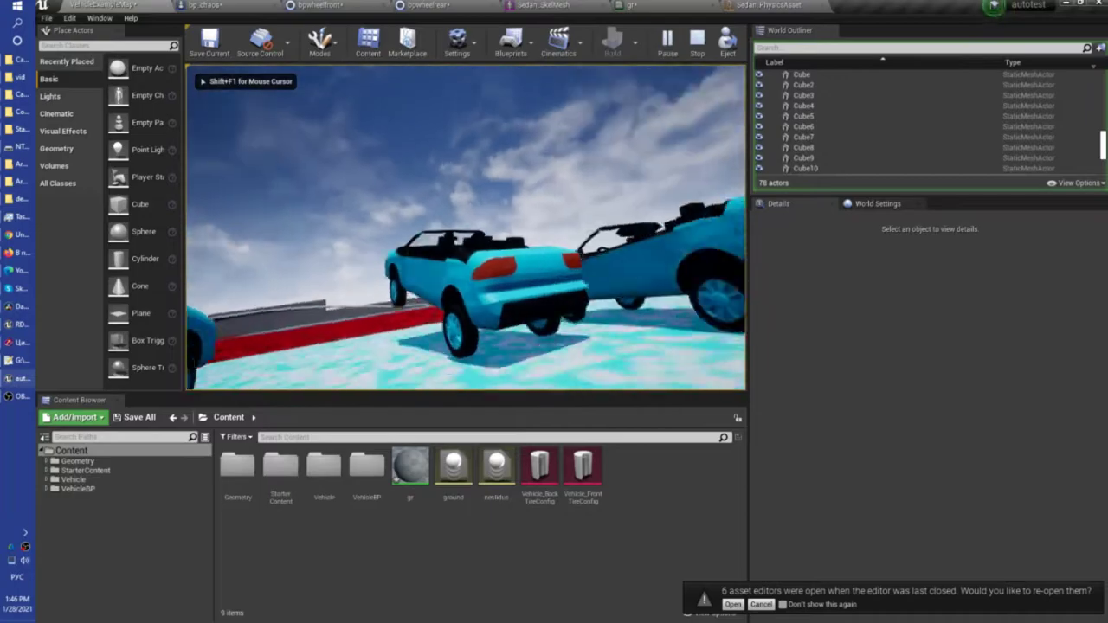
pyautogui.press('a')
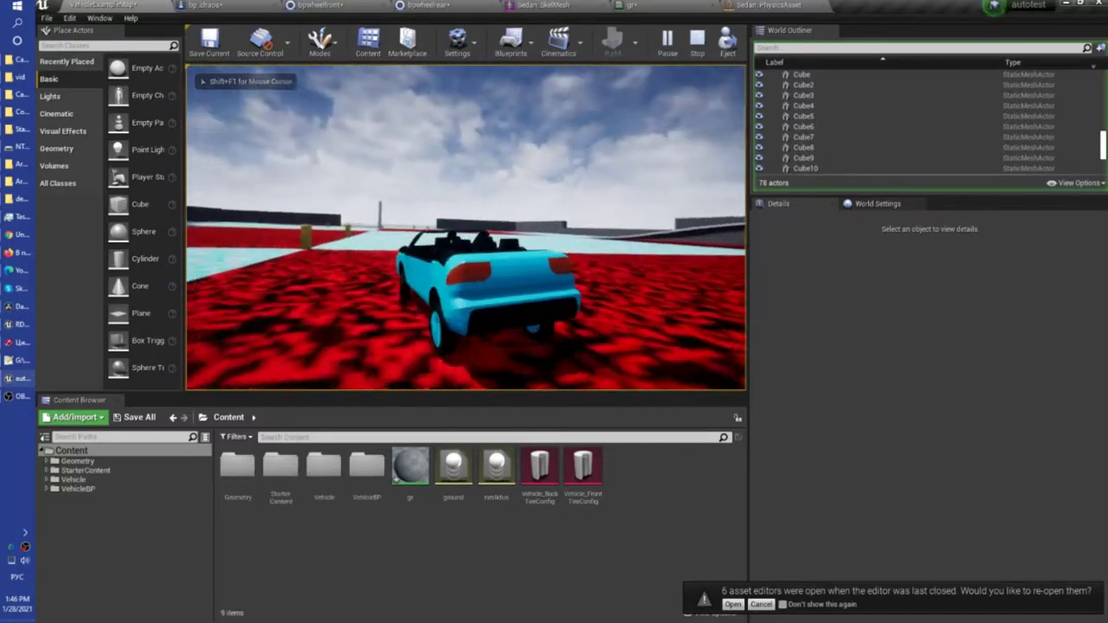
pyautogui.press('w')
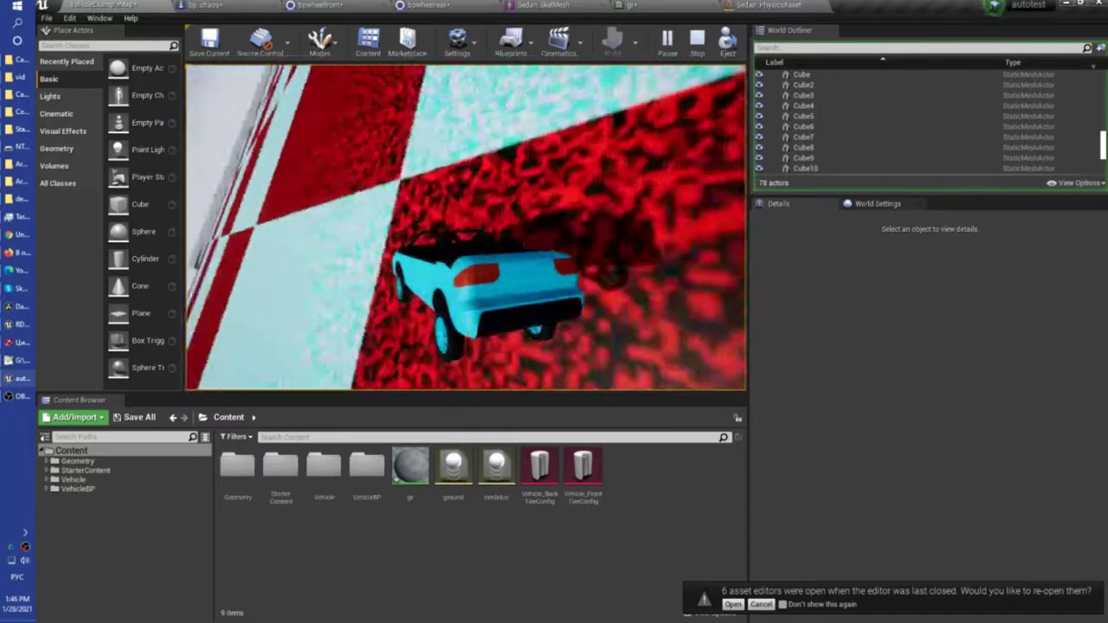
pyautogui.press('Escape')
# Step: Restart the test drive twice, stopping each run
pyautogui.click(668, 40)
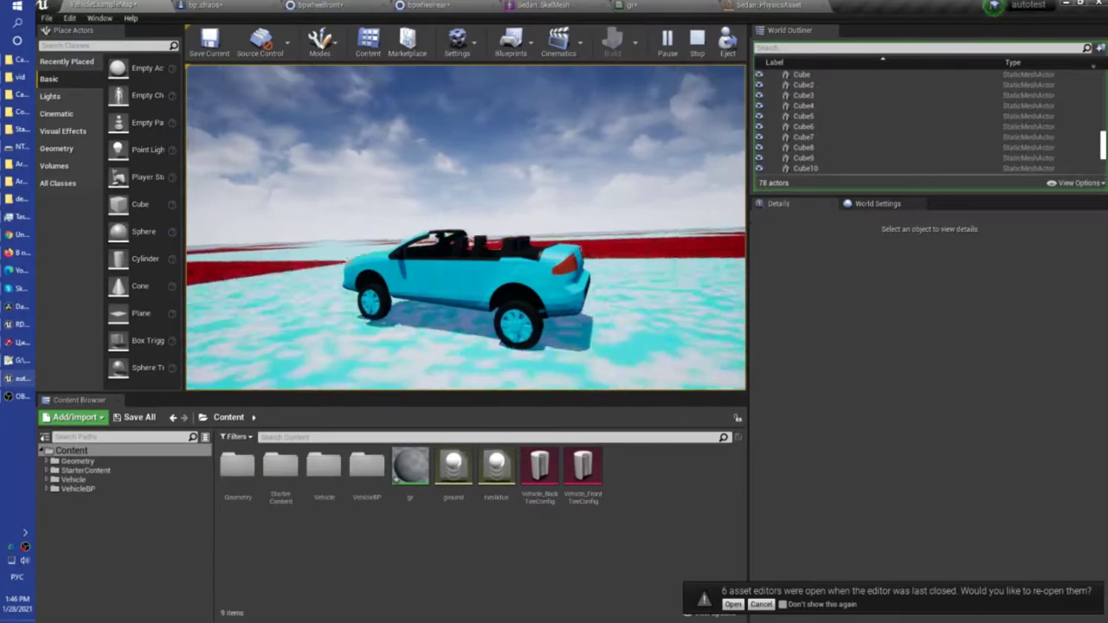
pyautogui.press('Escape')
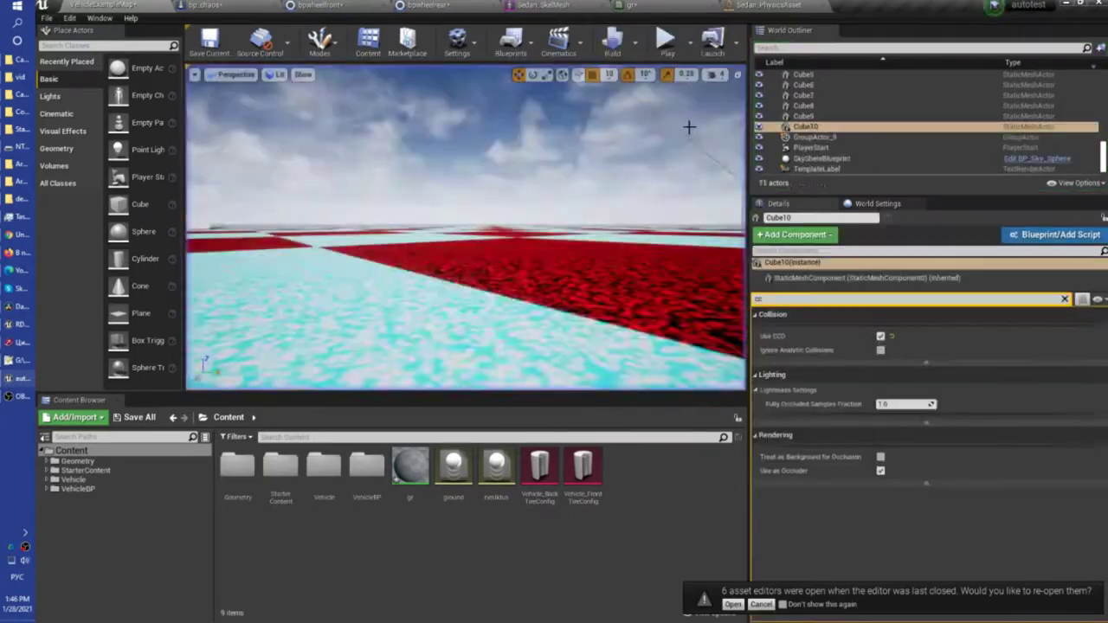
pyautogui.click(665, 39)
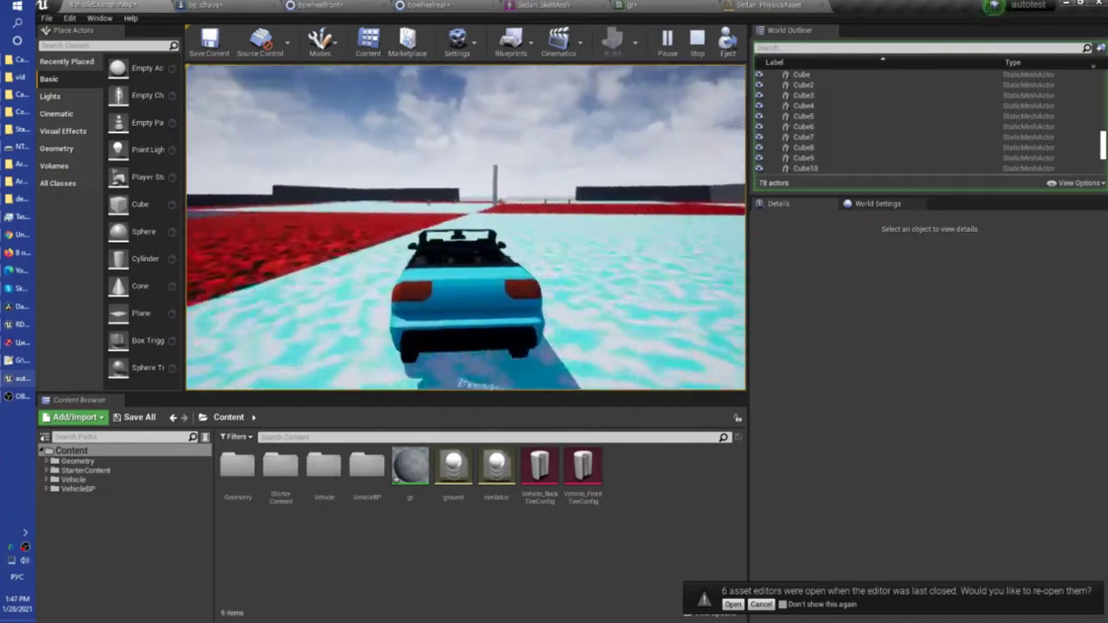
pyautogui.press('Escape')
# Step: Review the rear and front wheel settings, then test-drive again, steering around the track
pyautogui.click(445, 5)
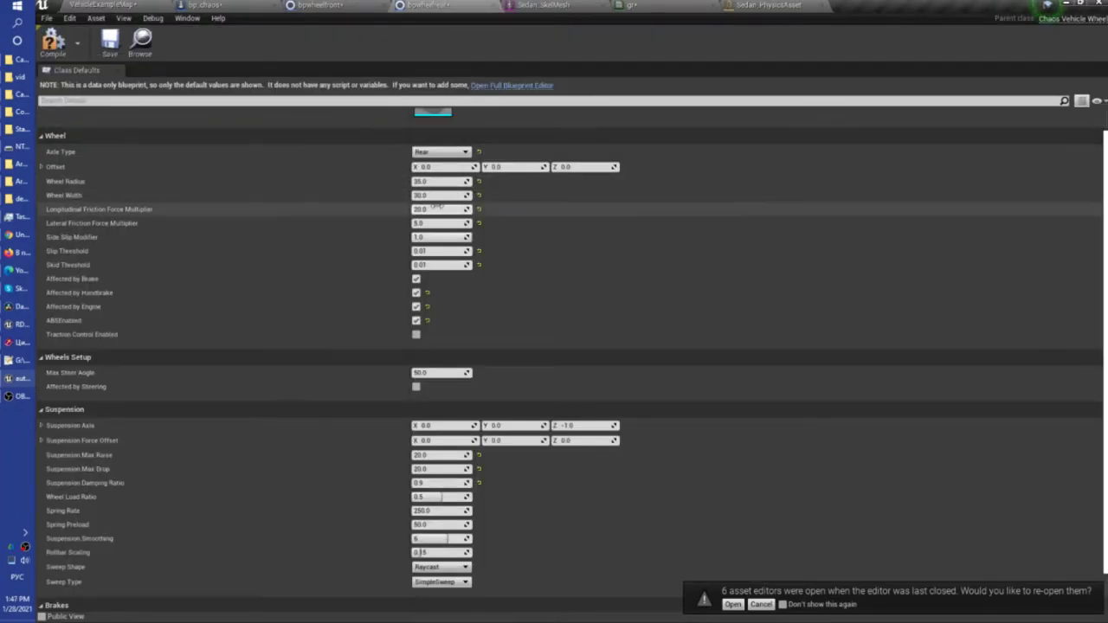
pyautogui.click(329, 5)
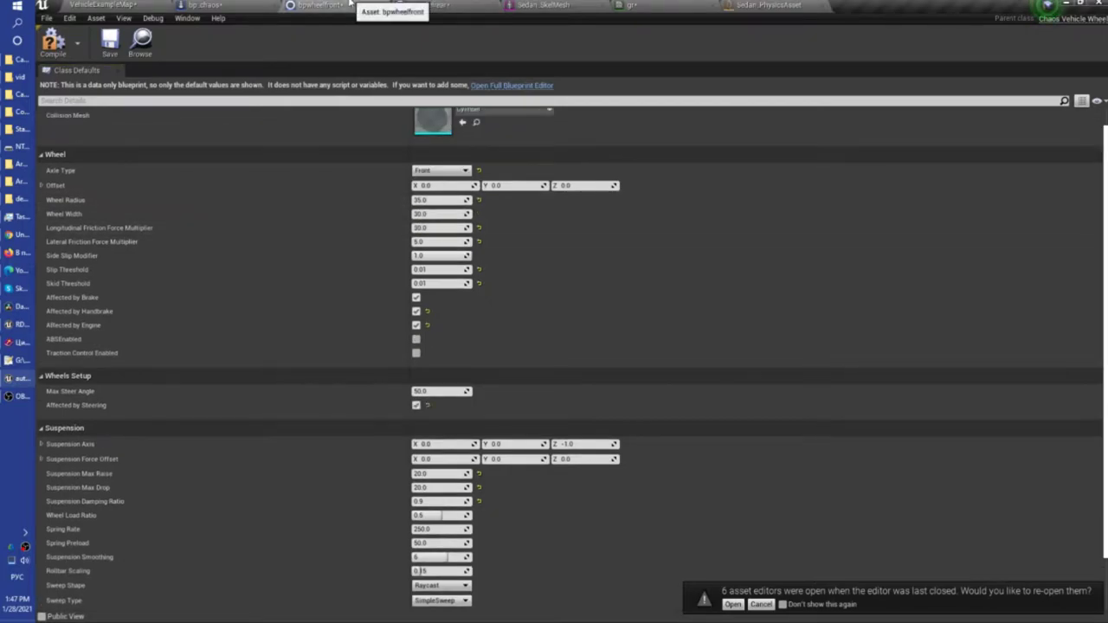
pyautogui.click(130, 5)
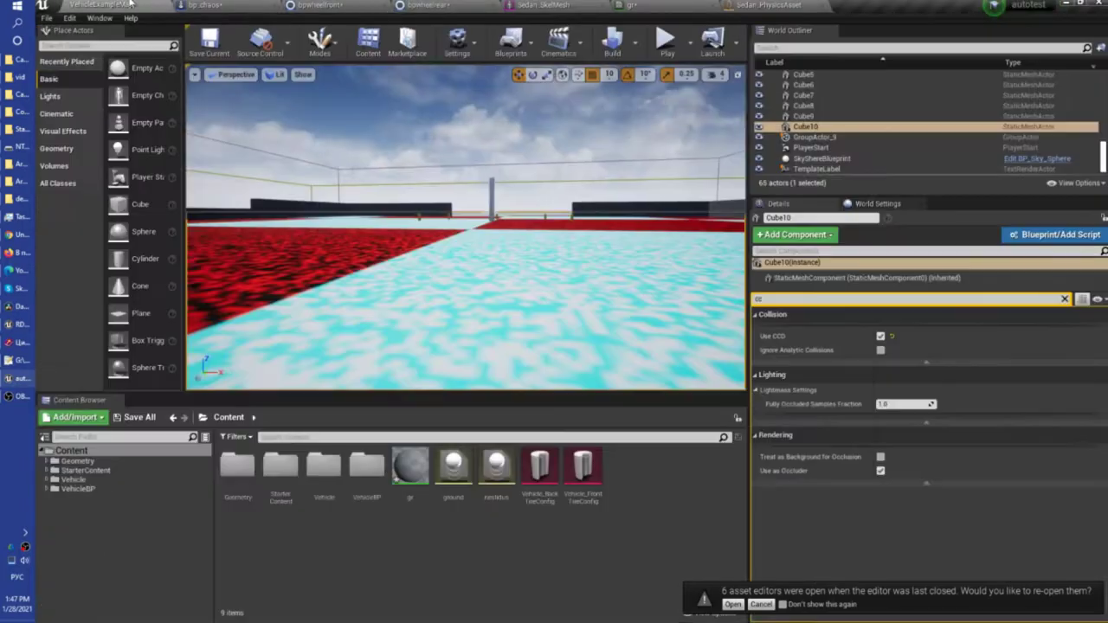
pyautogui.click(665, 39)
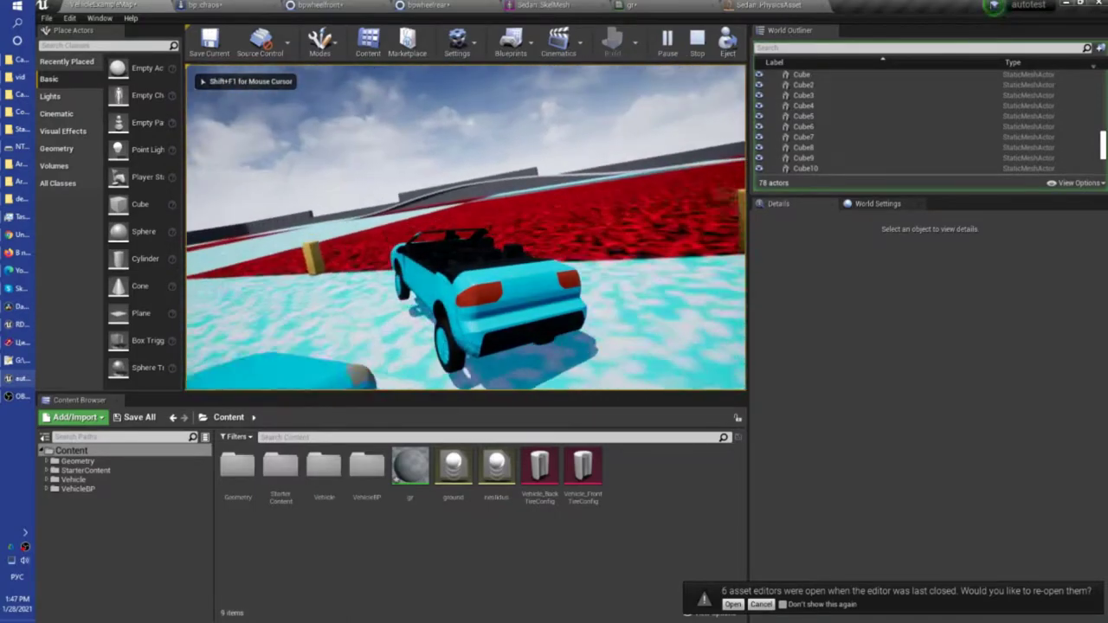
pyautogui.press('a')
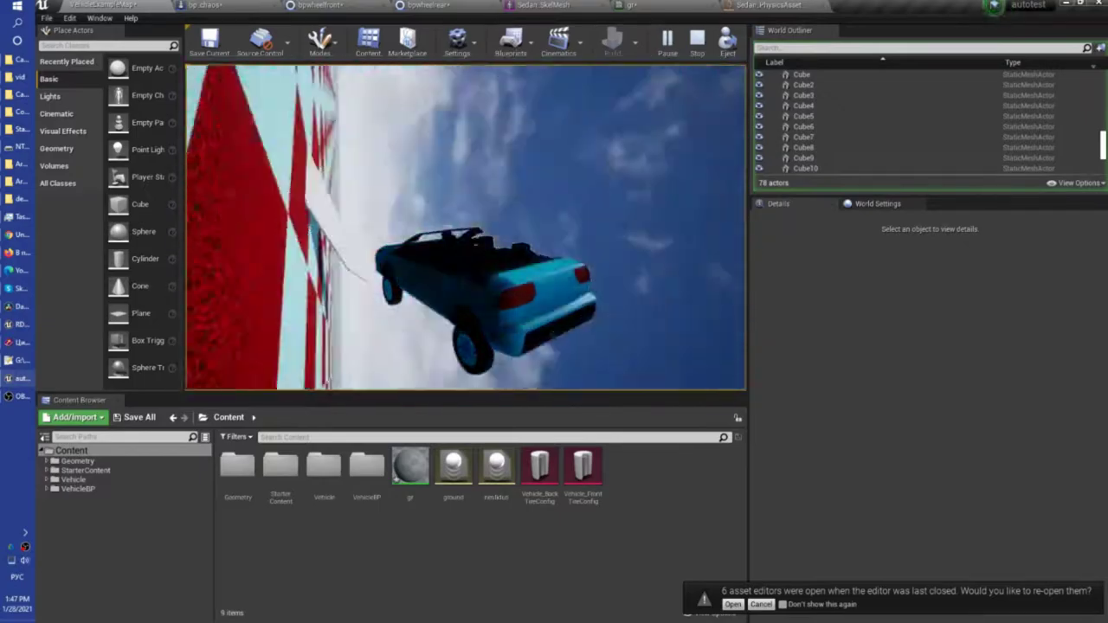
pyautogui.press('Escape')
# Step: Edit the front wheels' suspension damping ratio after checking the rear wheel blueprint
pyautogui.click(435, 7)
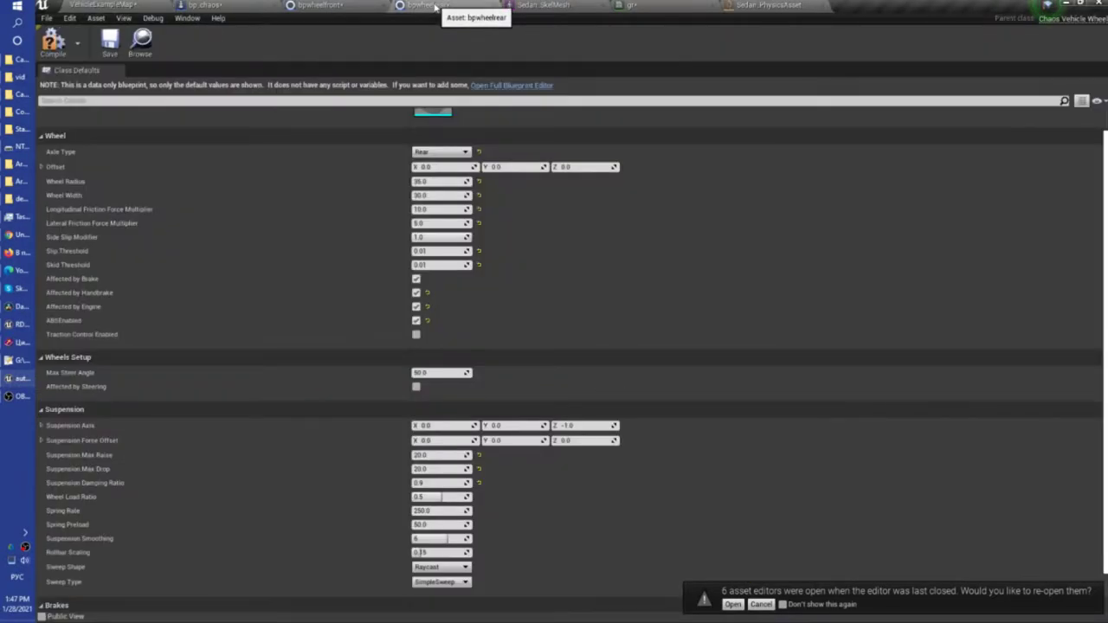
pyautogui.click(317, 5)
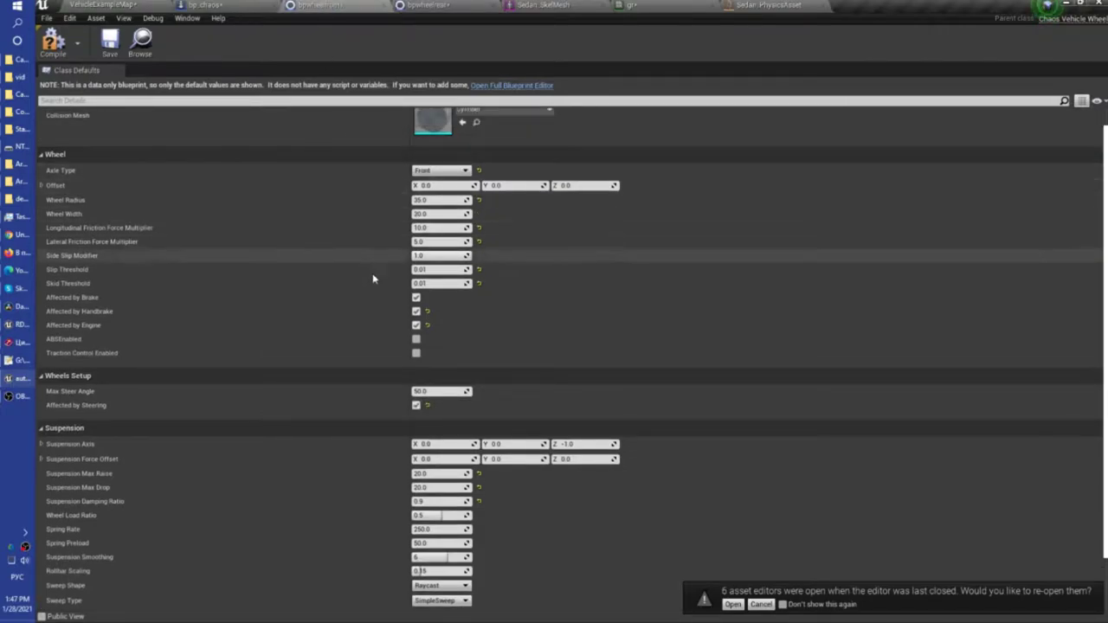
pyautogui.click(422, 502)
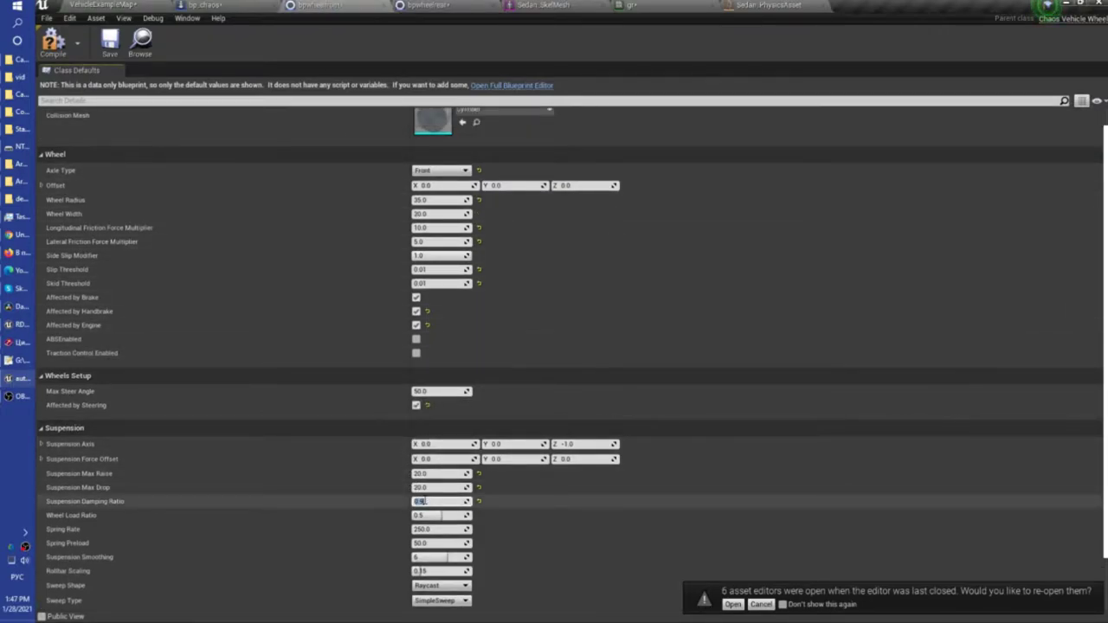
pyautogui.write('3')
pyautogui.hotkey('ctrl', 'Tab')
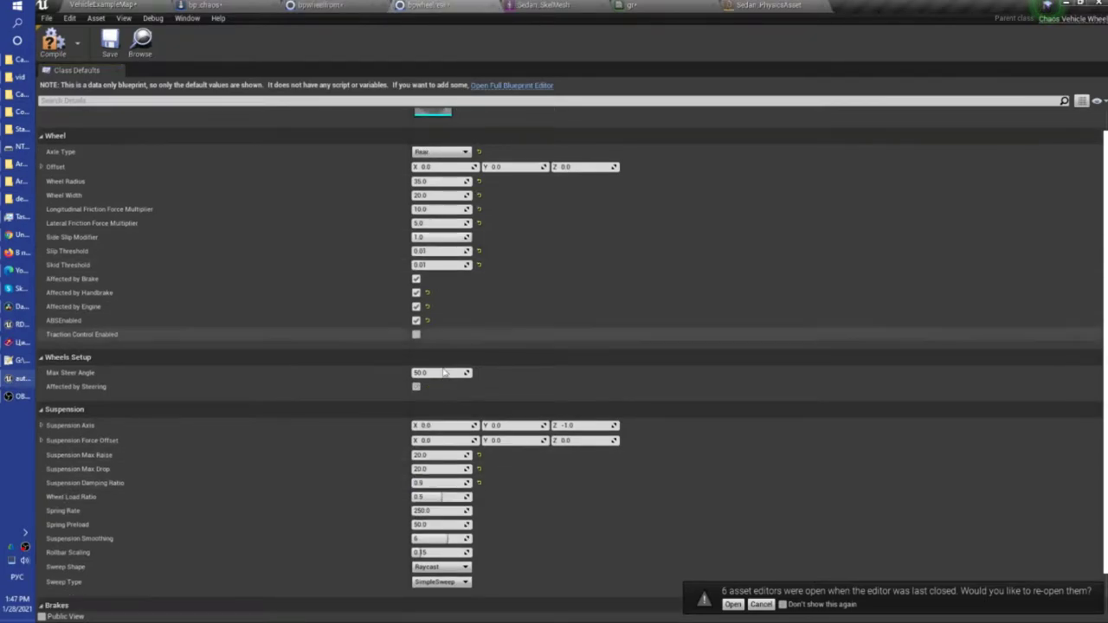
pyautogui.click(444, 483)
# Step: Test-drive the car, weaving left and right between the red and cyan terrain
pyautogui.click(131, 4)
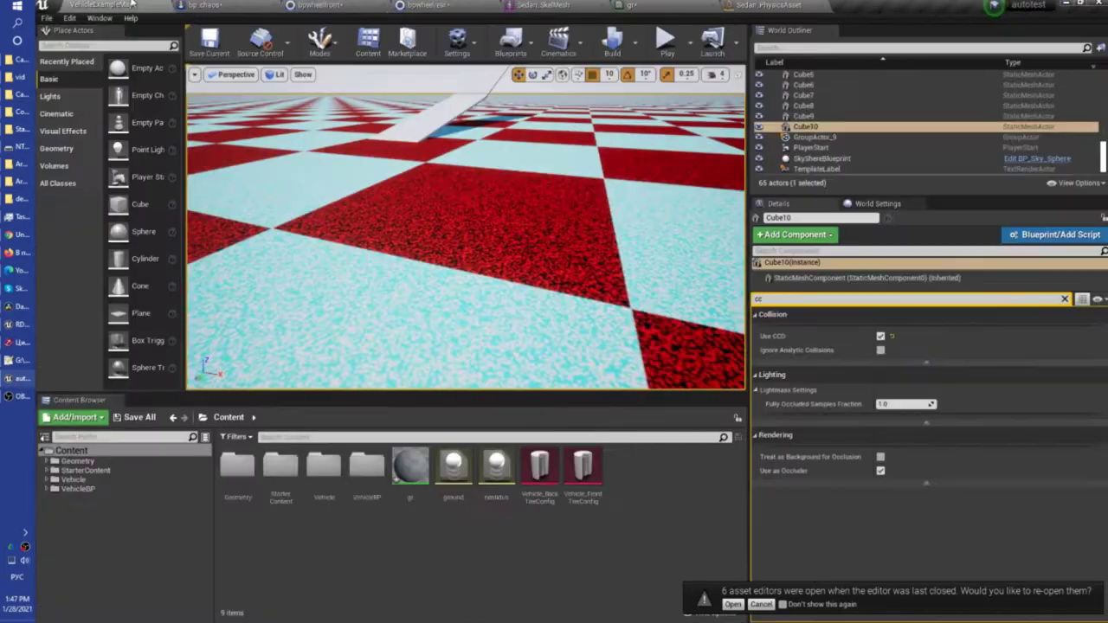
pyautogui.click(667, 38)
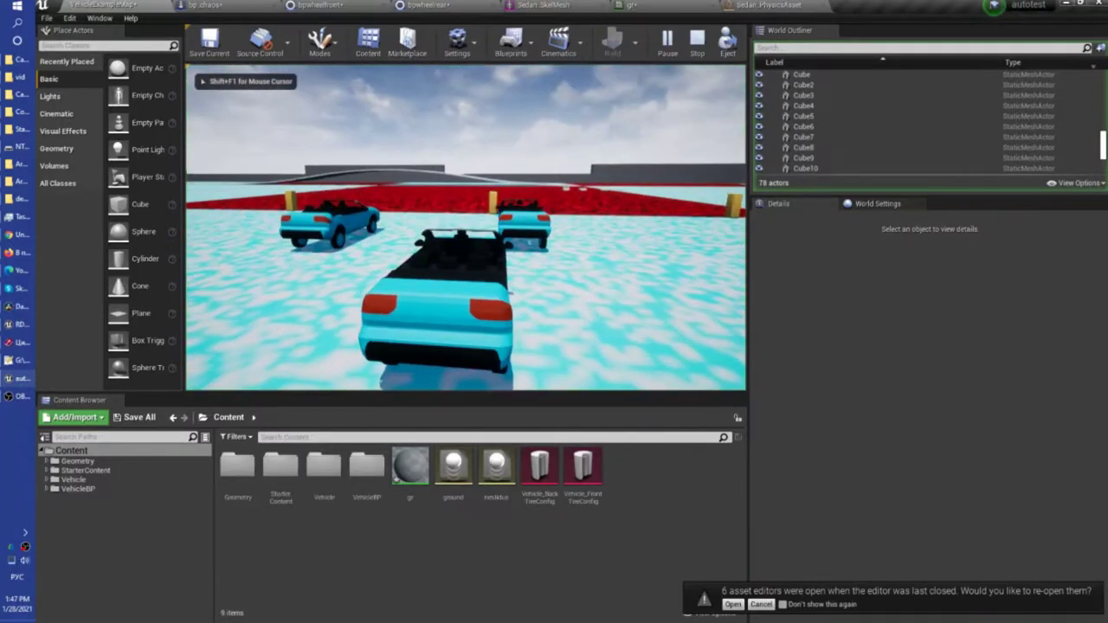
pyautogui.press('w')
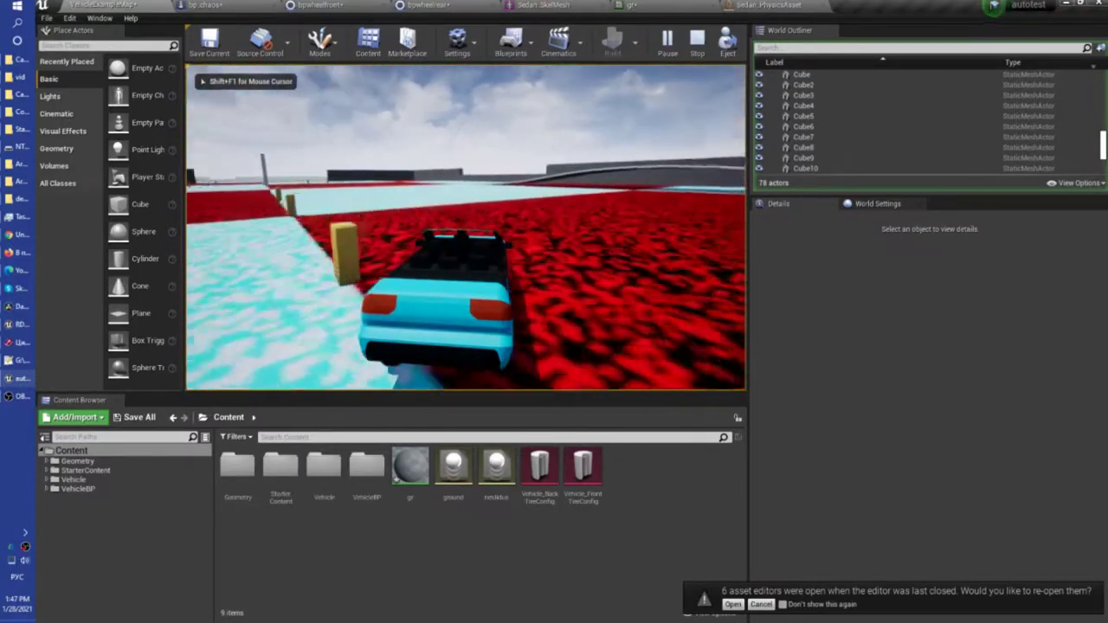
pyautogui.press('d')
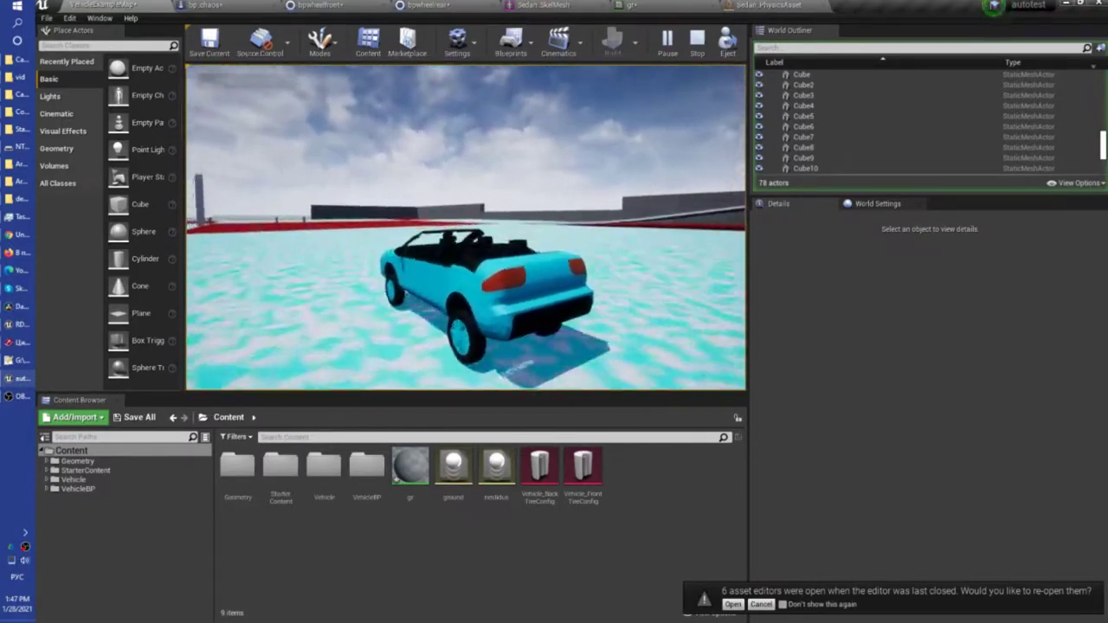
pyautogui.press('a')
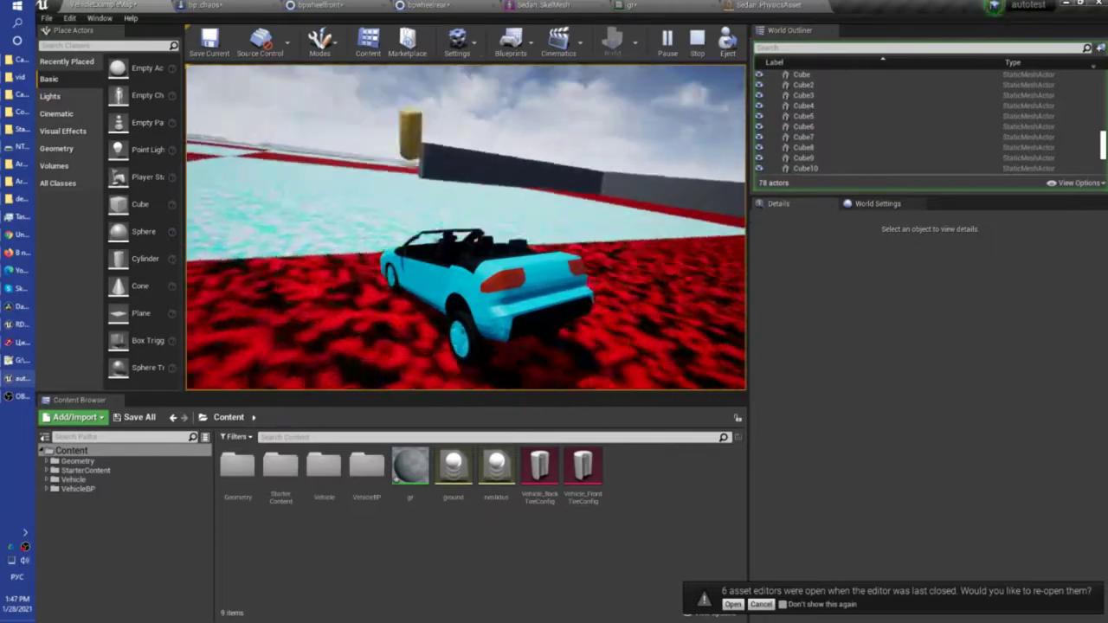
pyautogui.press('w')
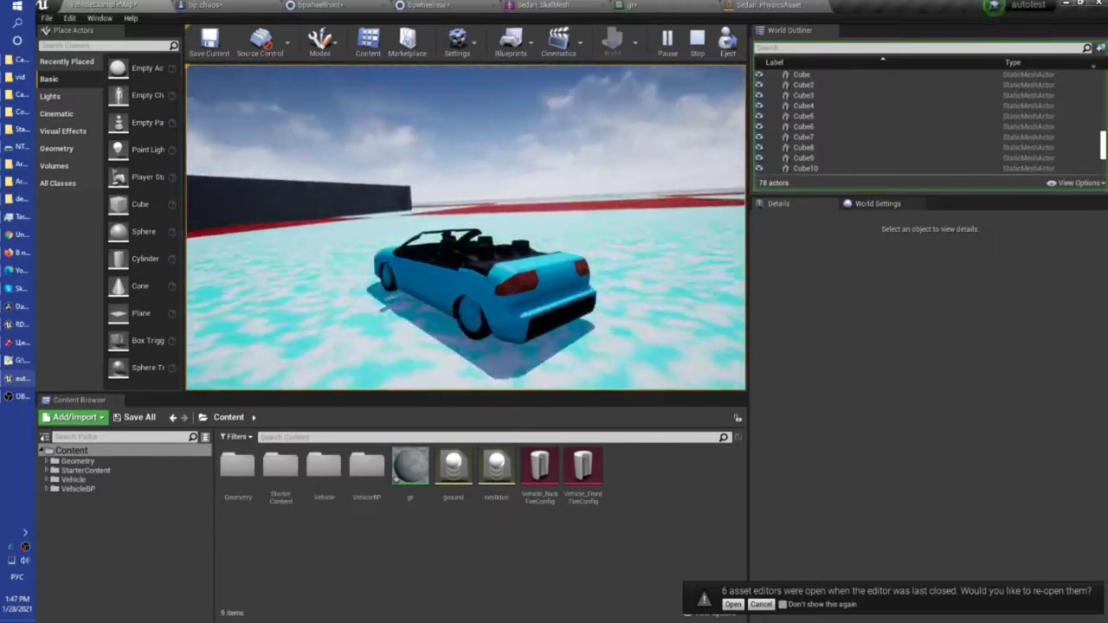
pyautogui.press('a')
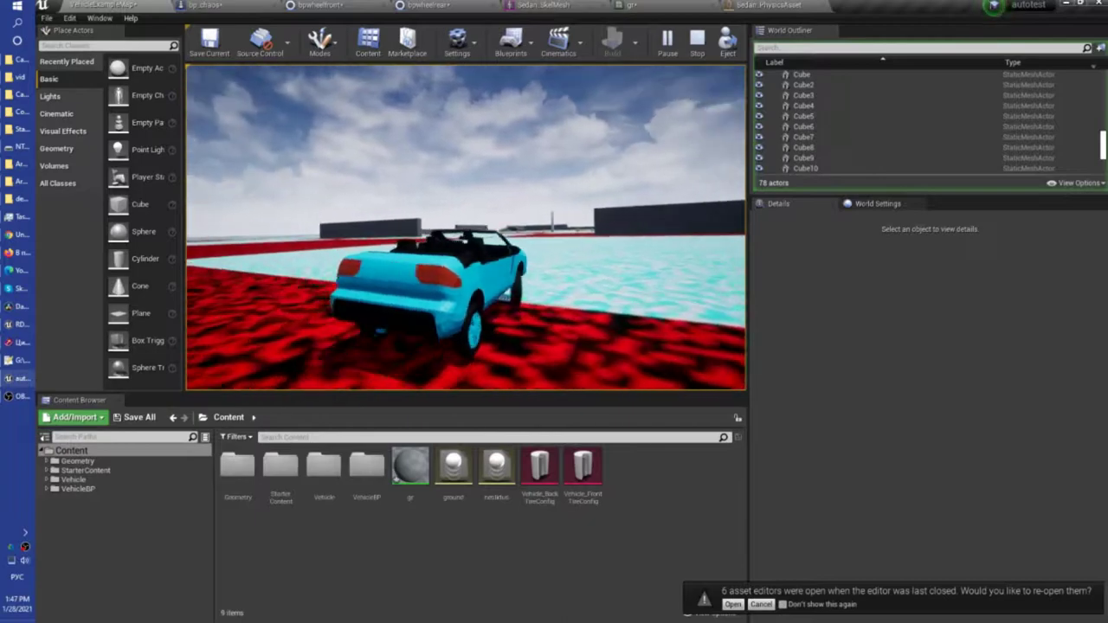
pyautogui.press('d')
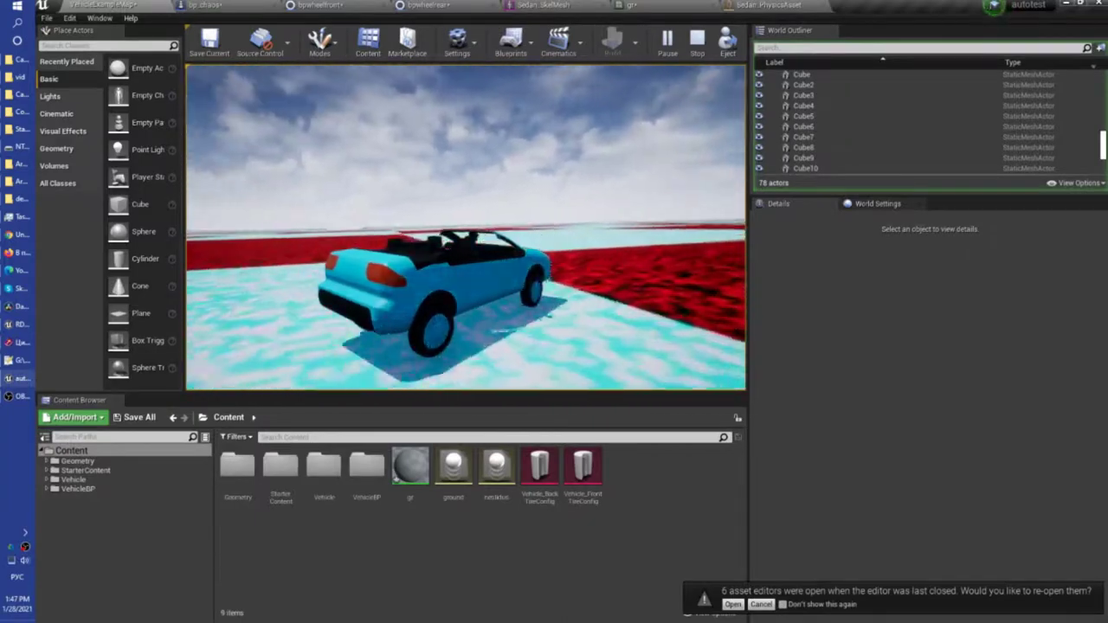
pyautogui.press('a')
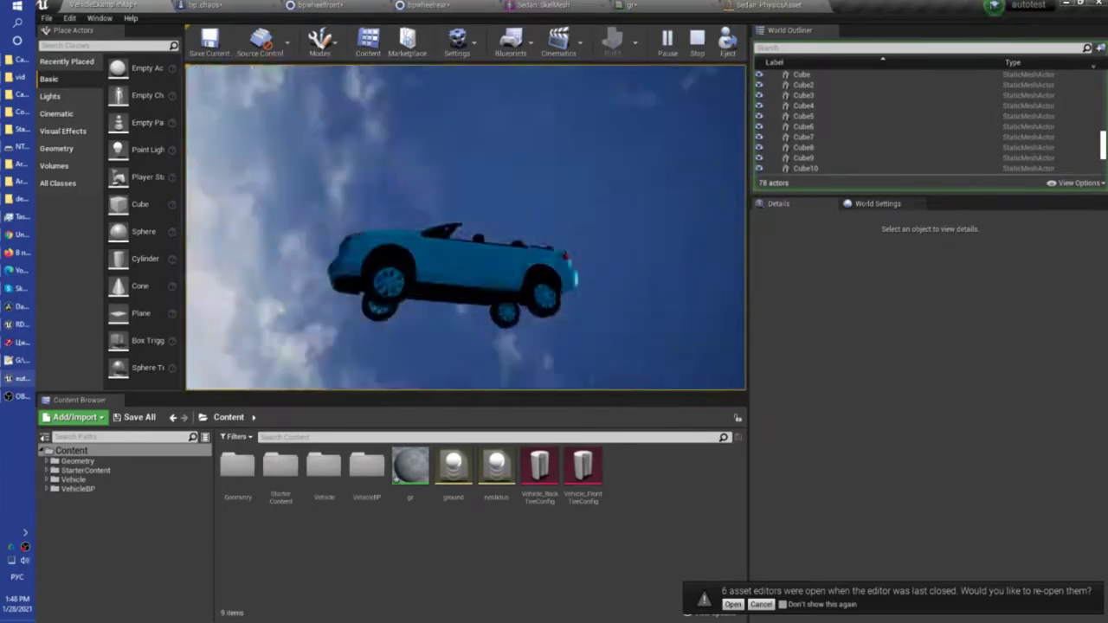
# Step: End that drive and run a second one until the car tumbles skyward
pyautogui.press('Escape')
pyautogui.click(665, 44)
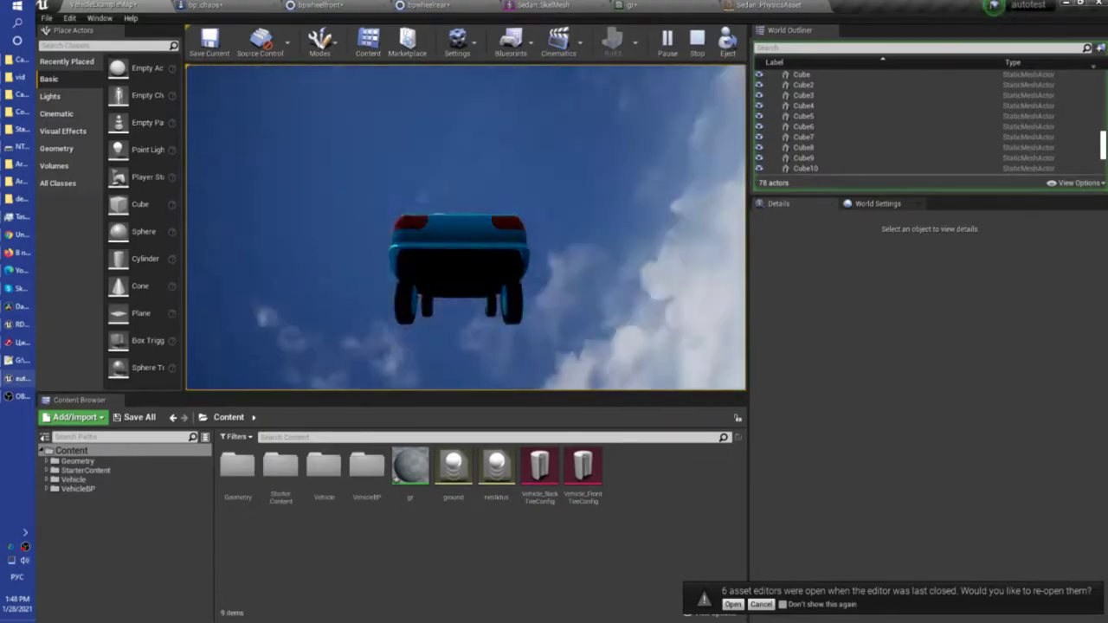
pyautogui.press('Escape')
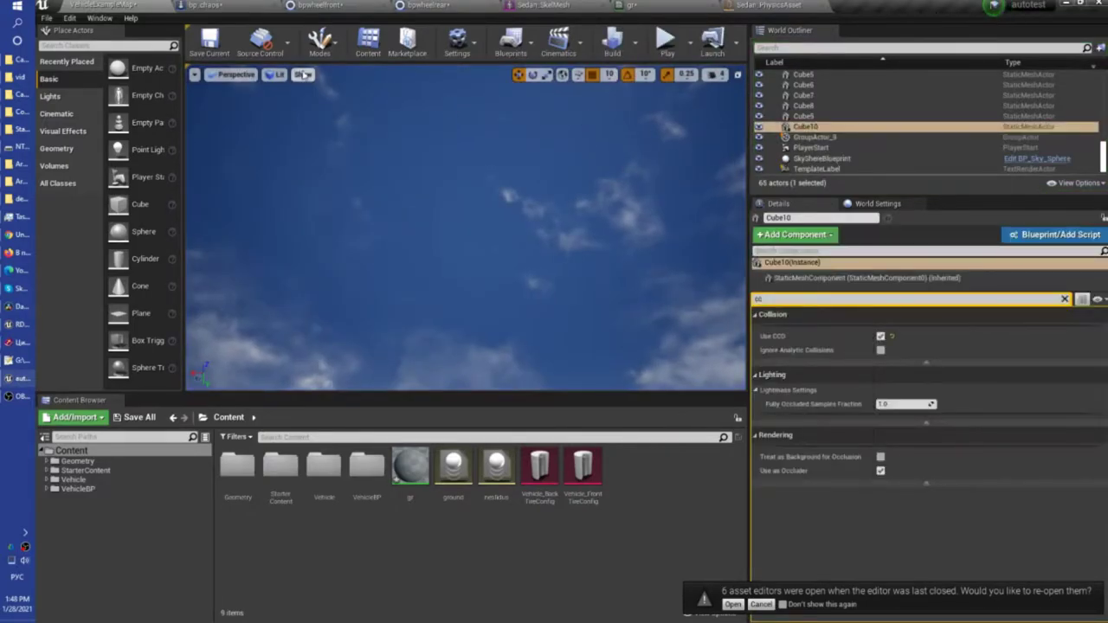
# Step: Set the rear wheels' Spring Rate to 500
pyautogui.click(236, 3)
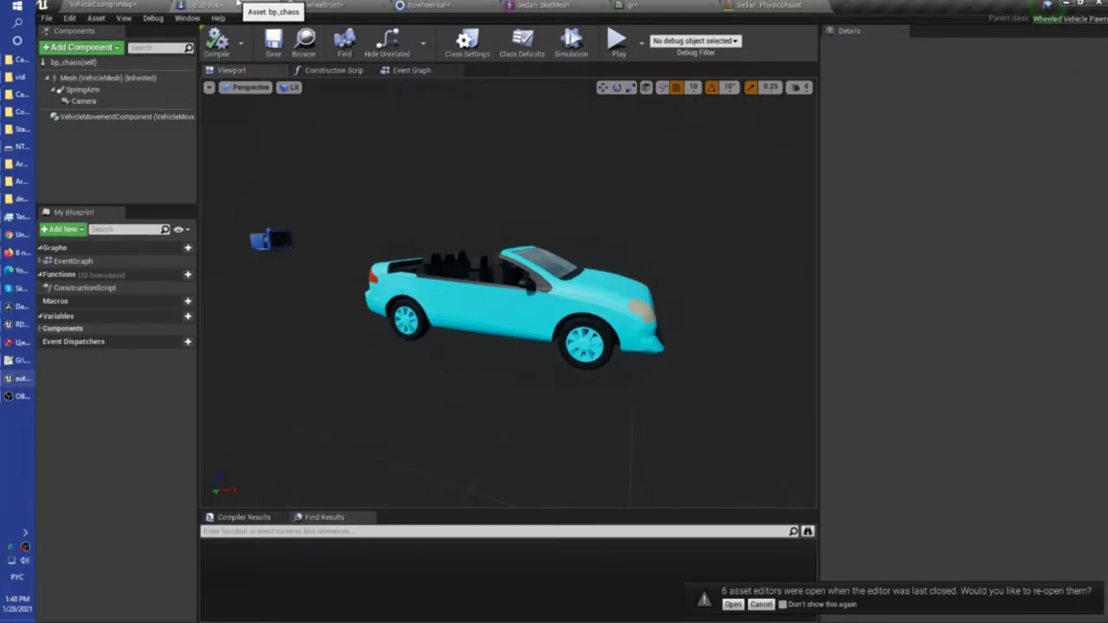
pyautogui.click(321, 4)
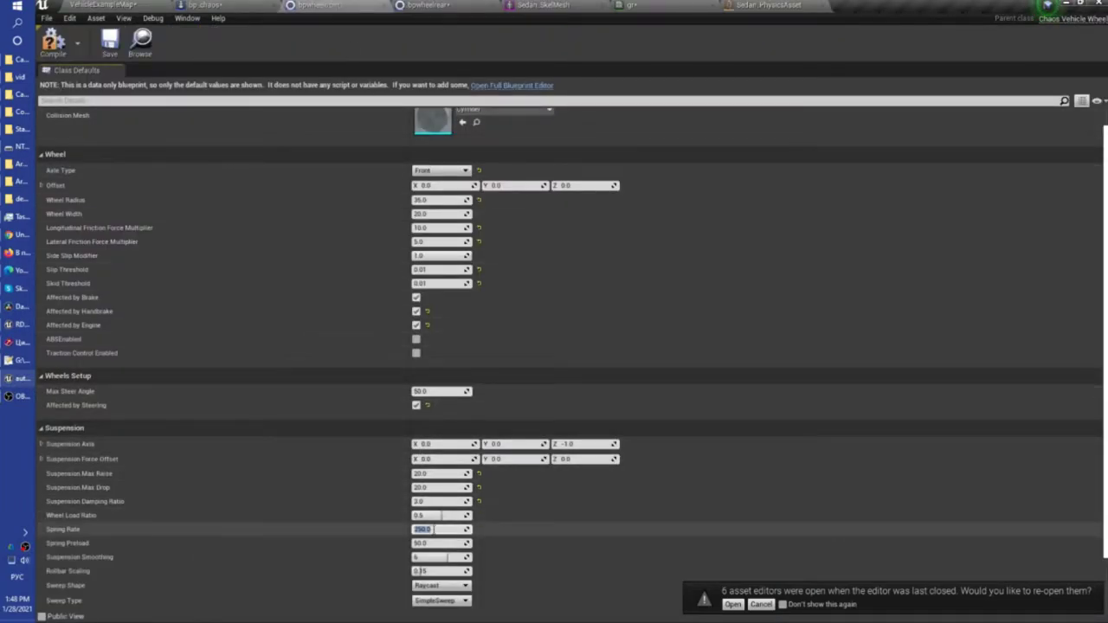
pyautogui.click(424, 5)
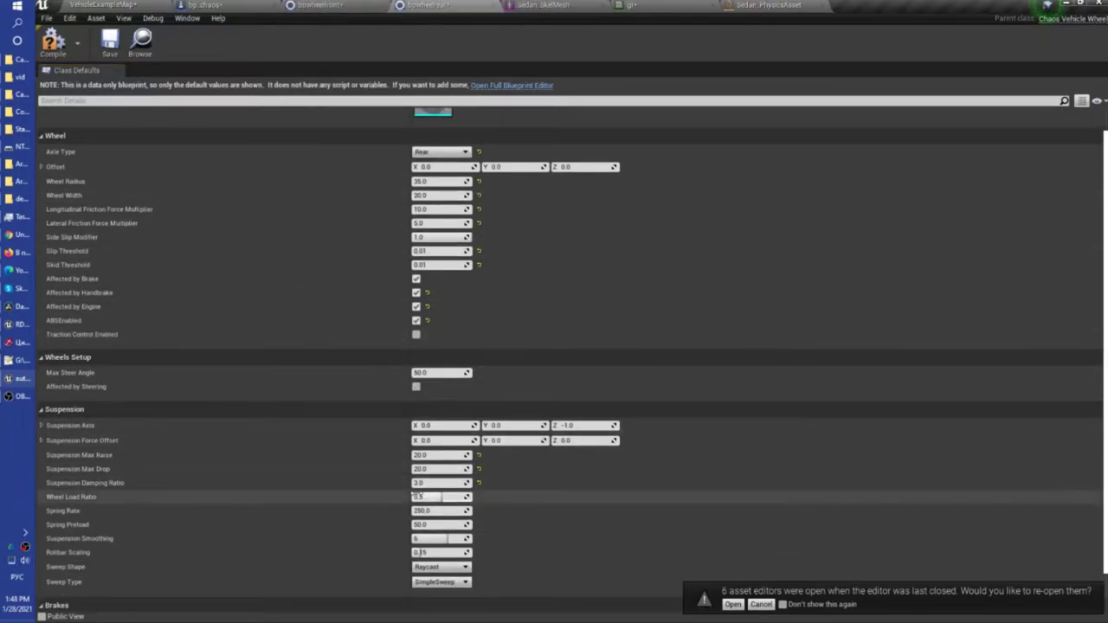
pyautogui.click(435, 511)
pyautogui.write('500')
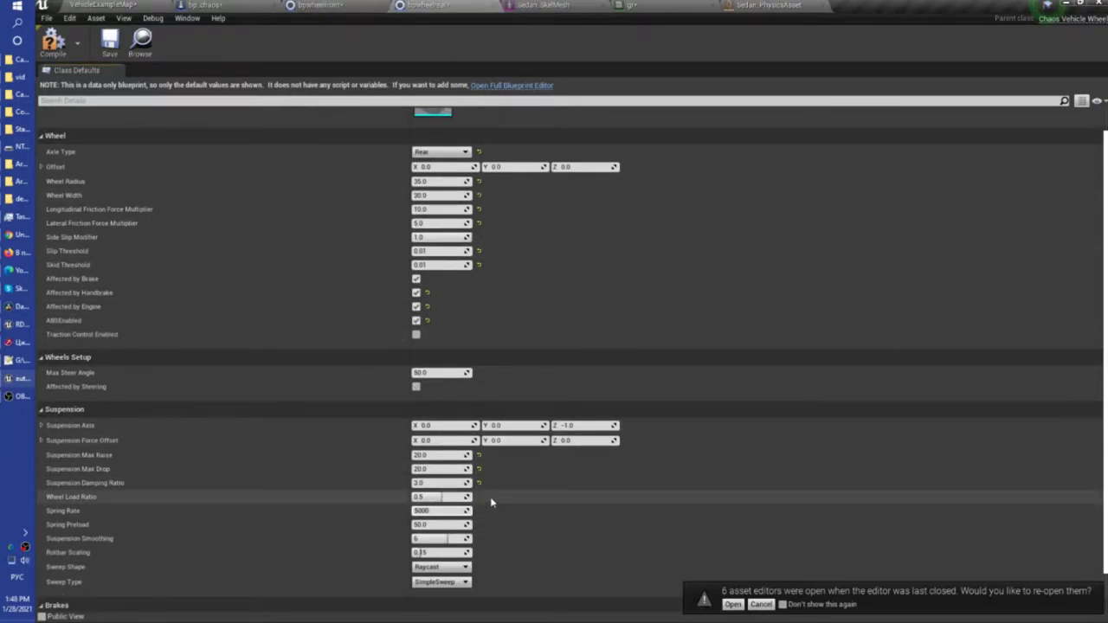
# Step: Run and close a quick standalone game preview, then start a new test drive in the level
pyautogui.click(103, 4)
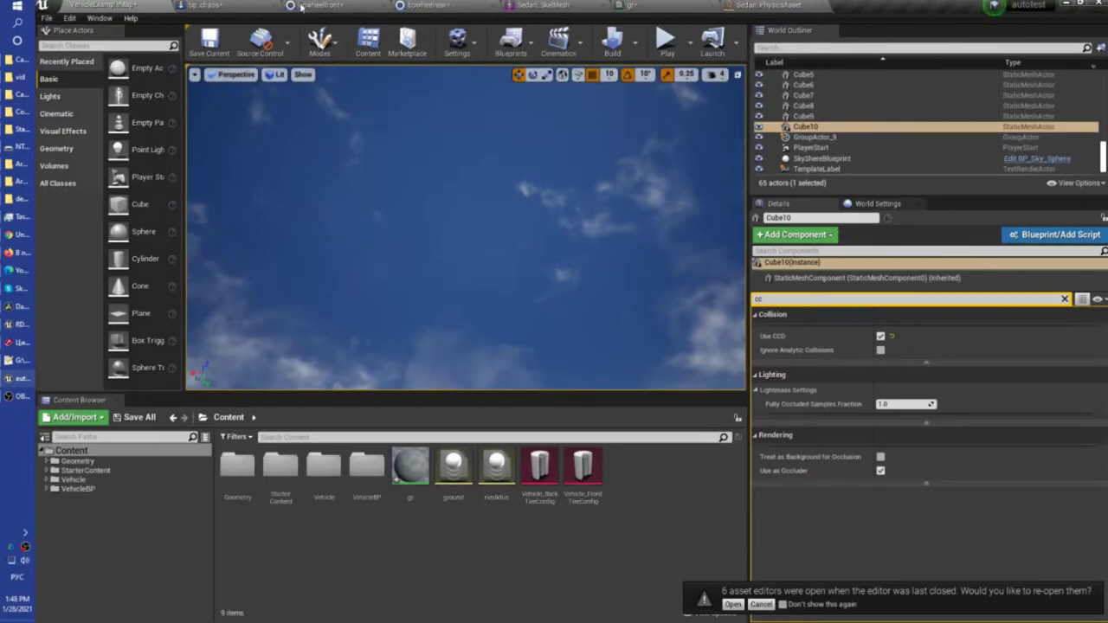
pyautogui.click(205, 4)
pyautogui.click(617, 39)
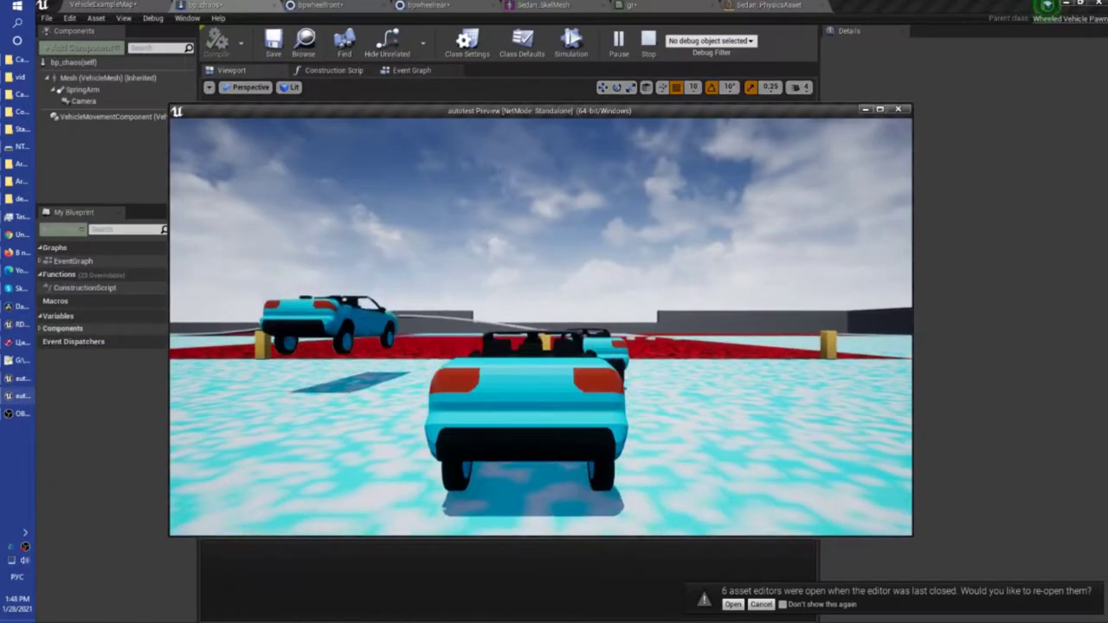
pyautogui.press('Escape')
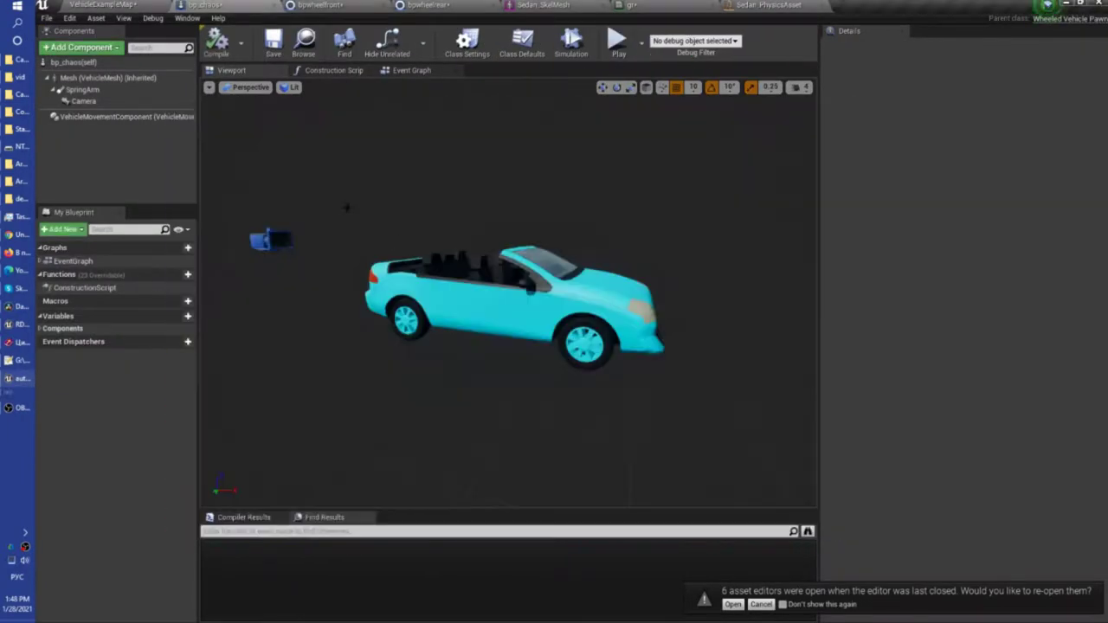
pyautogui.click(108, 4)
pyautogui.click(667, 39)
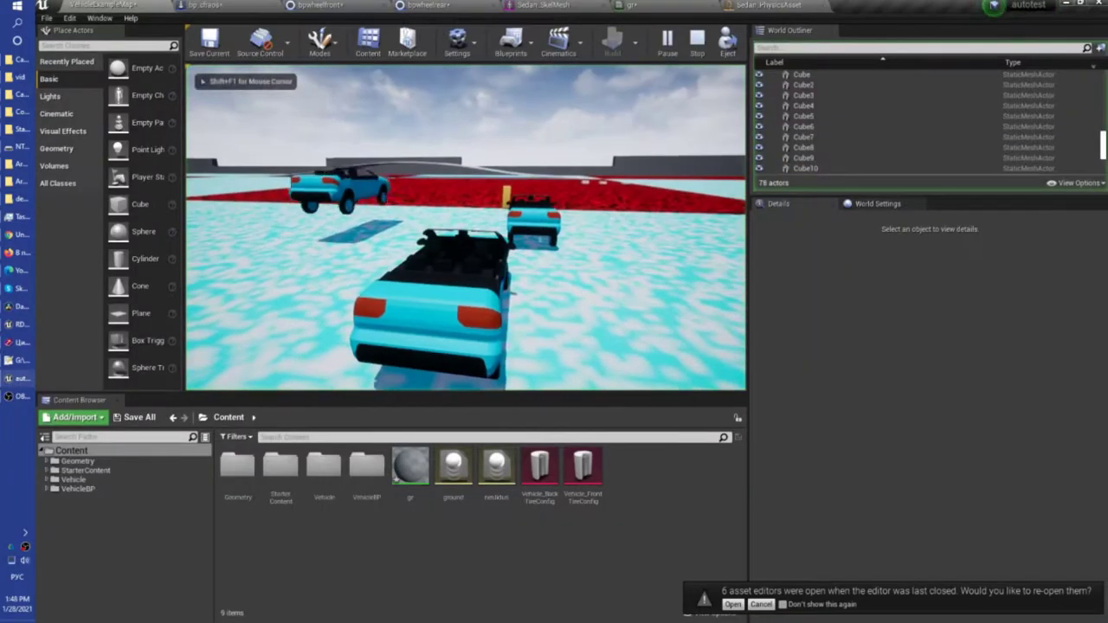
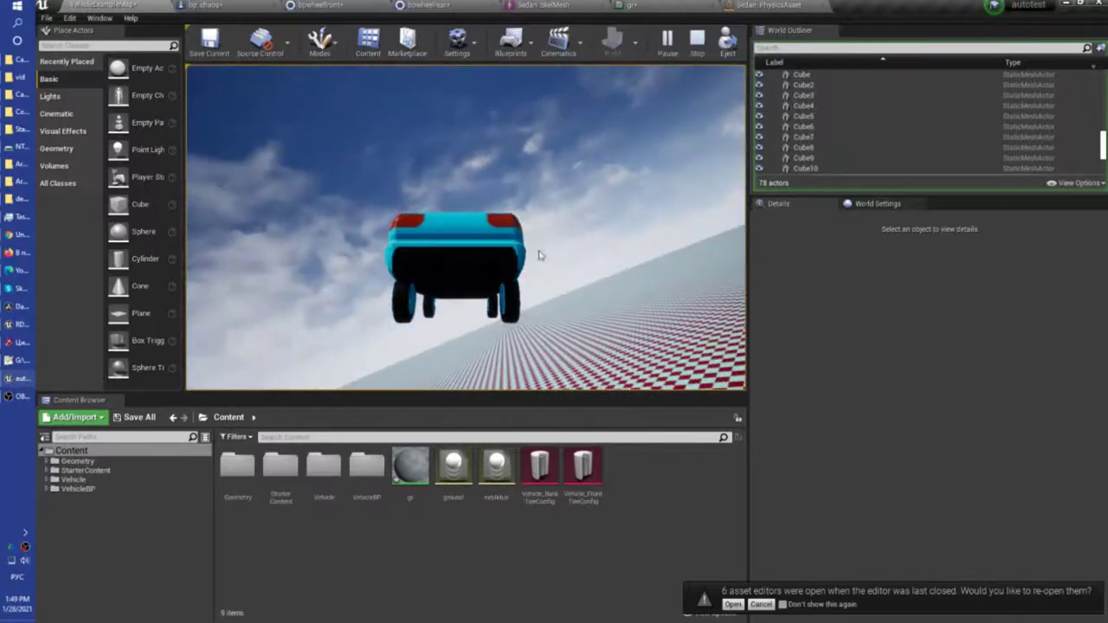
# Step: Stop the test drive and reset the front wheel's Slip Threshold to 20.0
pyautogui.press('Escape')
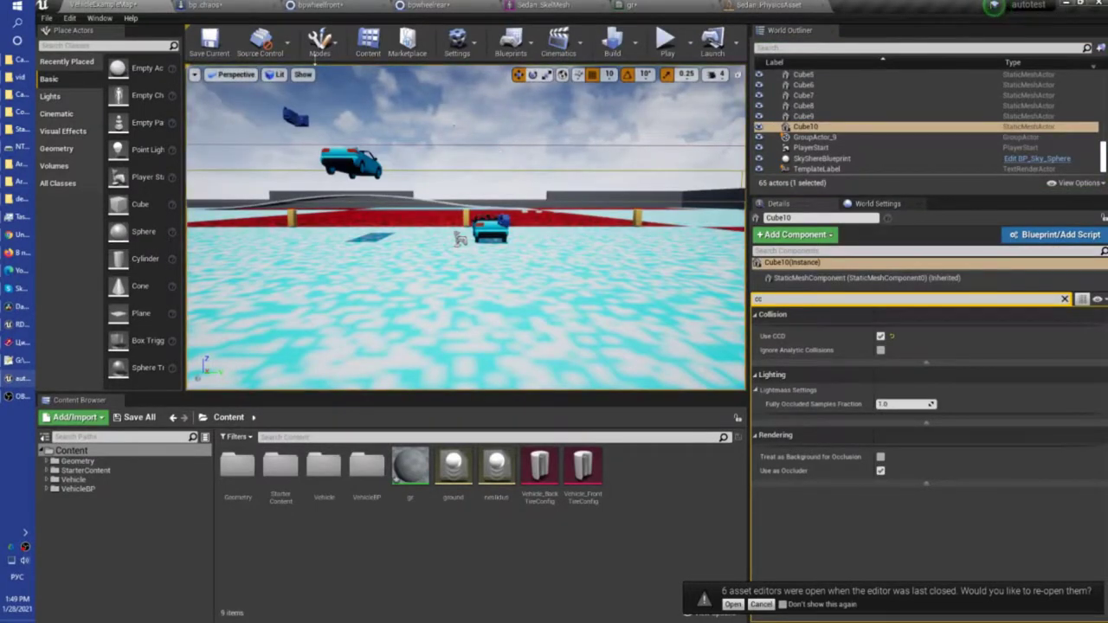
pyautogui.click(244, 8)
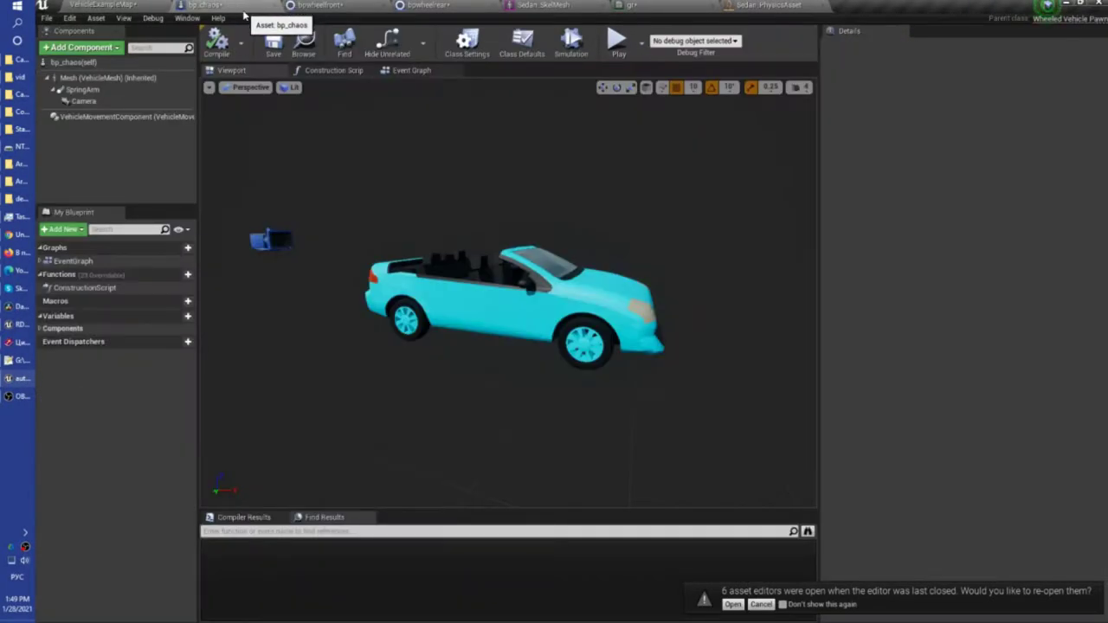
pyautogui.click(336, 5)
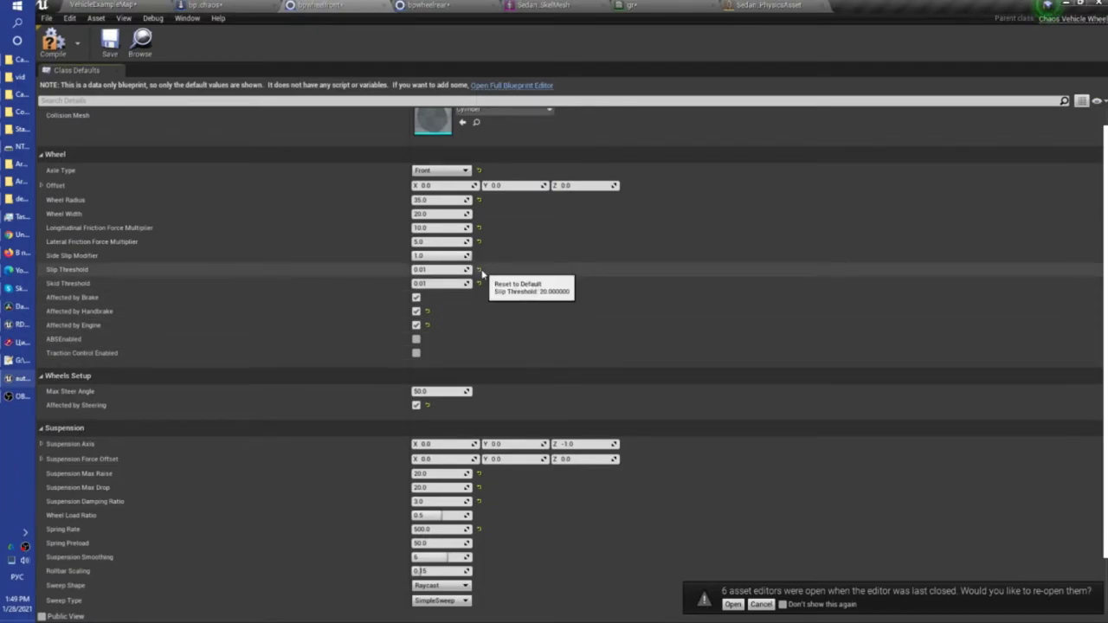
pyautogui.click(479, 271)
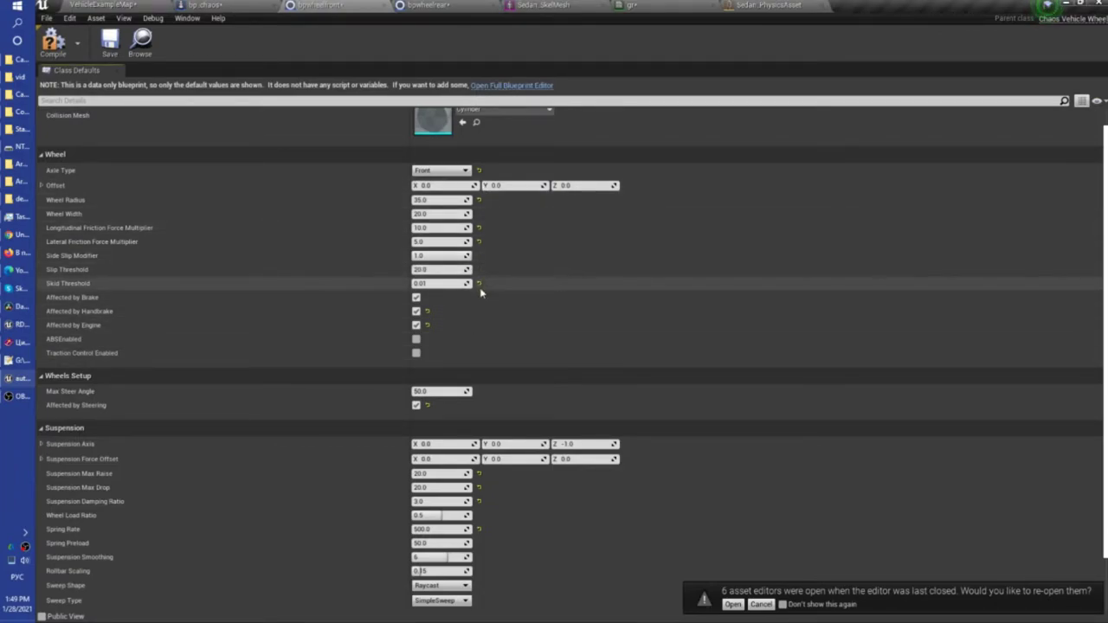
pyautogui.click(424, 5)
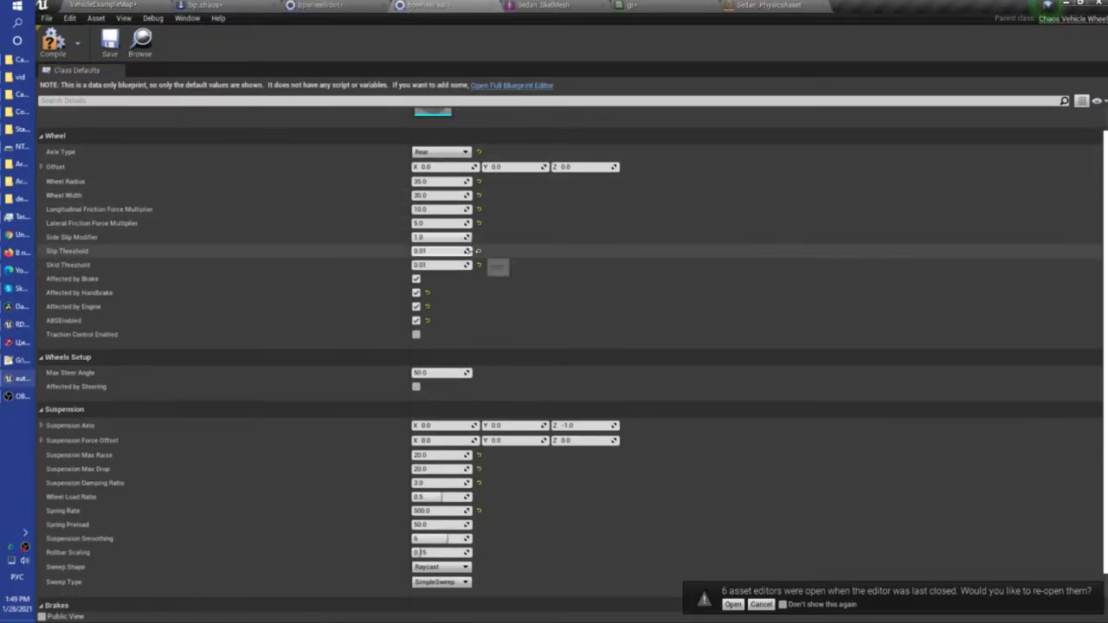
# Step: Test-drive the car twice, crossing the red area and steering back onto the light-blue track
pyautogui.click(1064, 4)
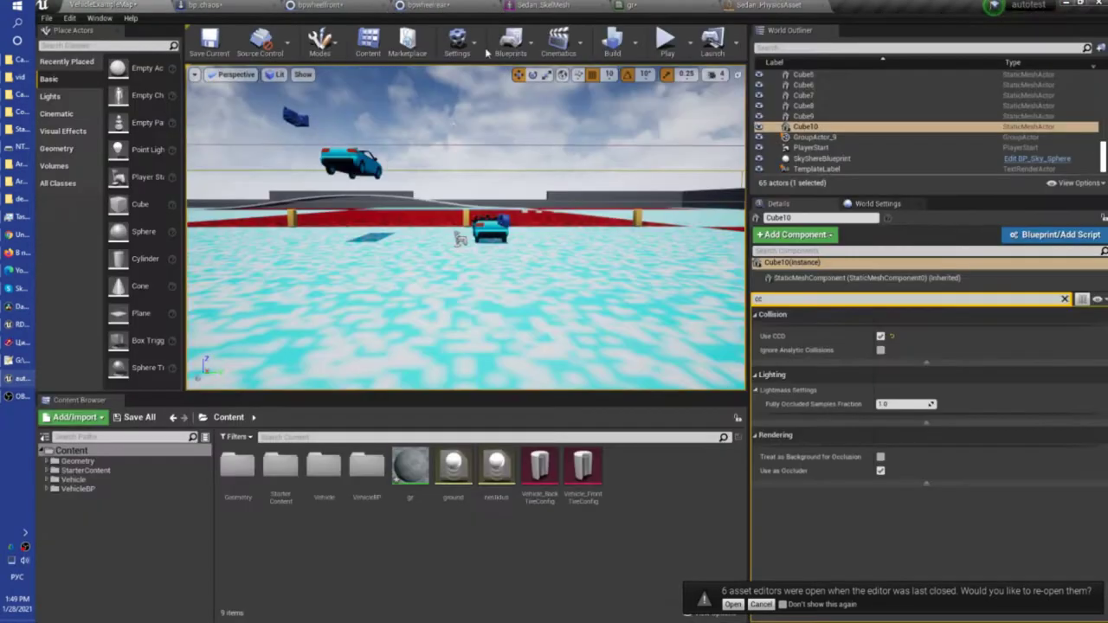
pyautogui.click(671, 43)
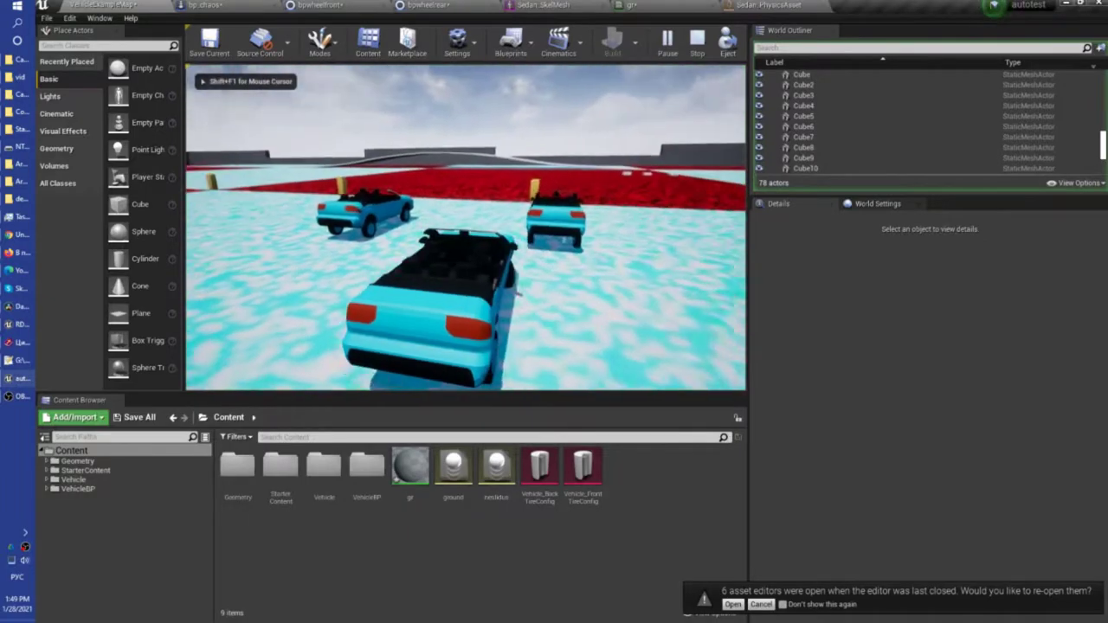
pyautogui.press('w')
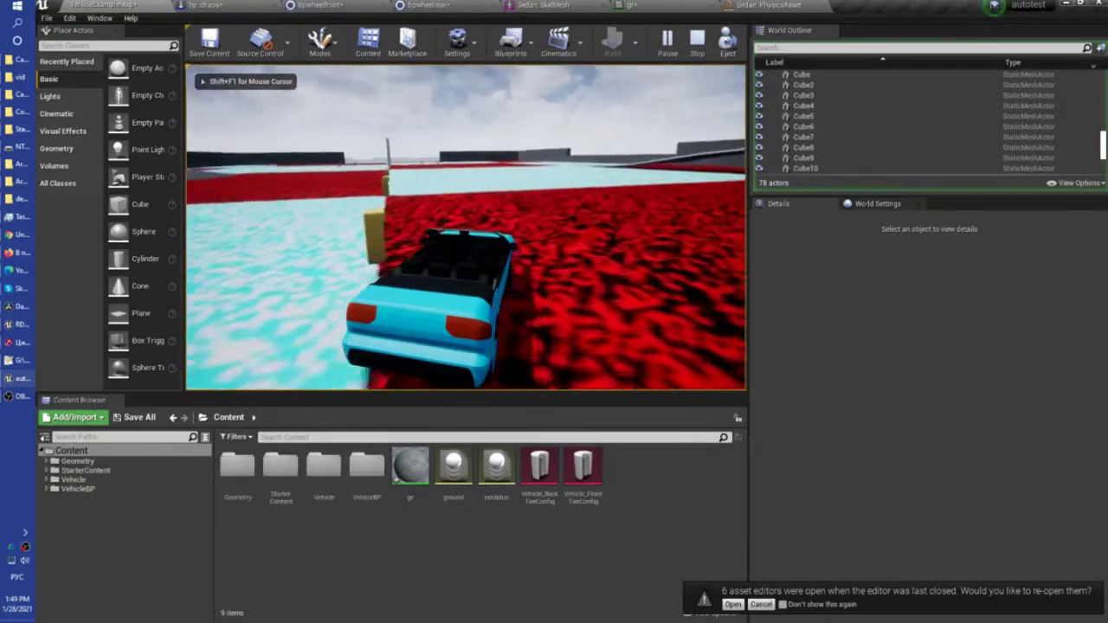
pyautogui.press('d')
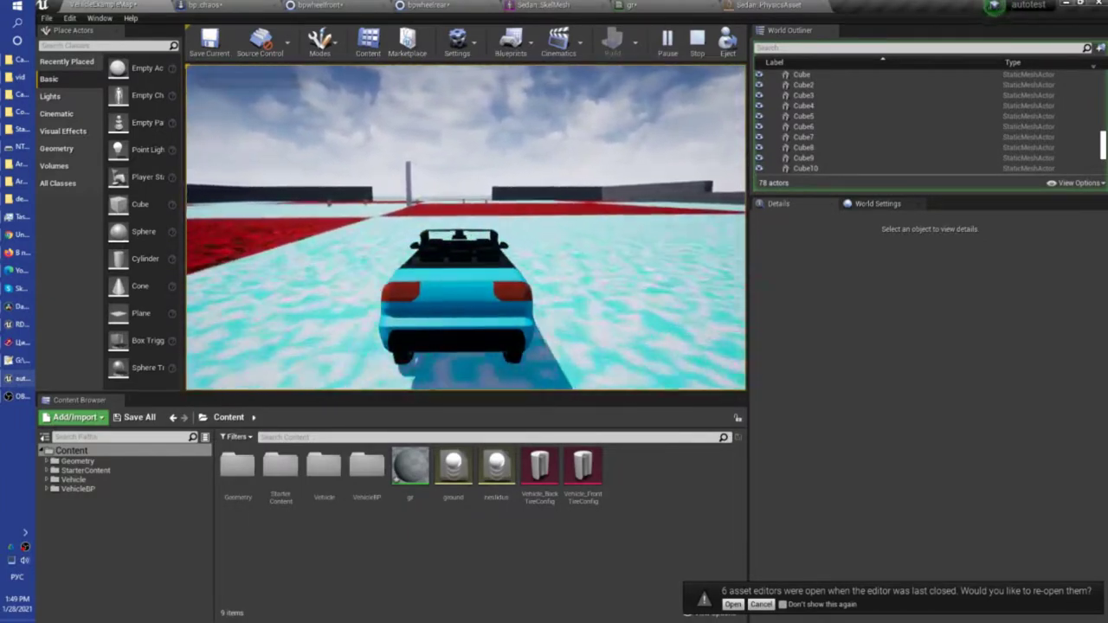
pyautogui.press('w')
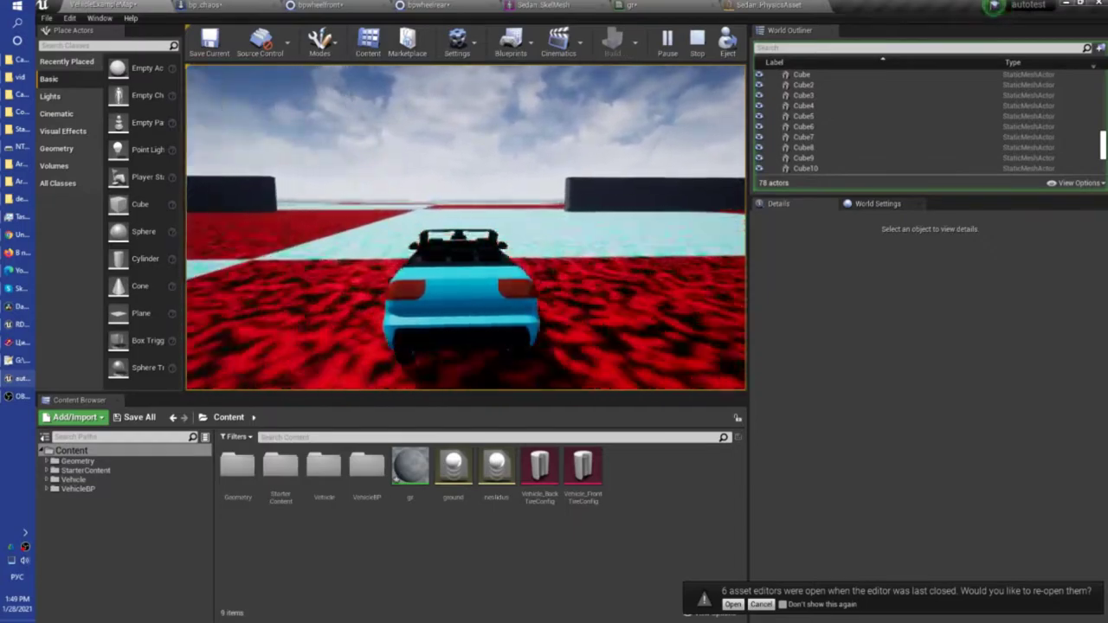
pyautogui.press('w')
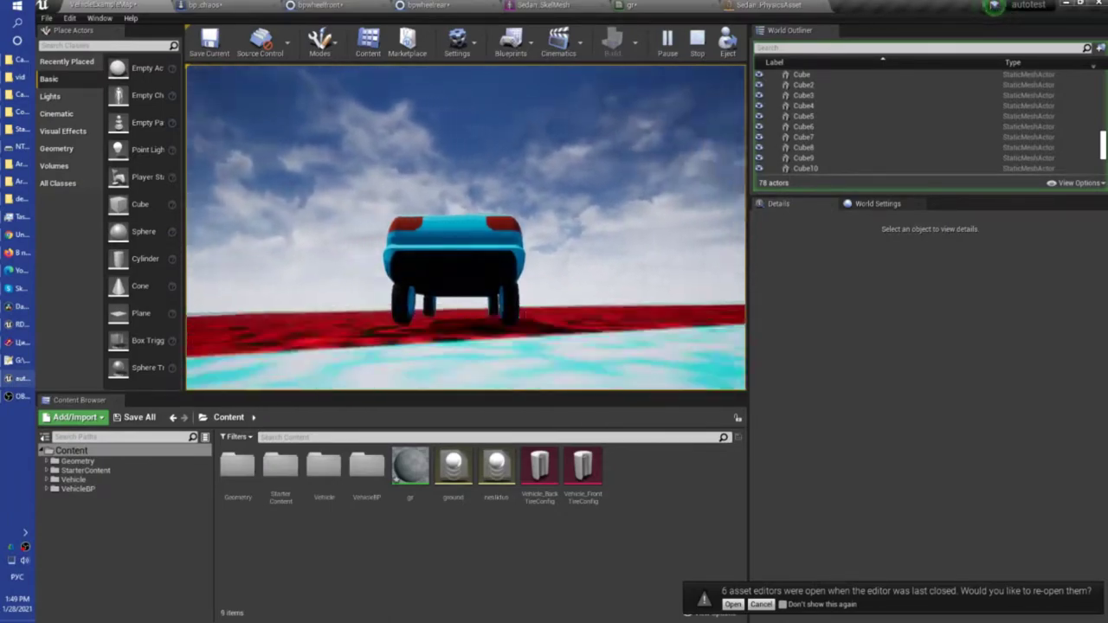
pyautogui.press('Escape')
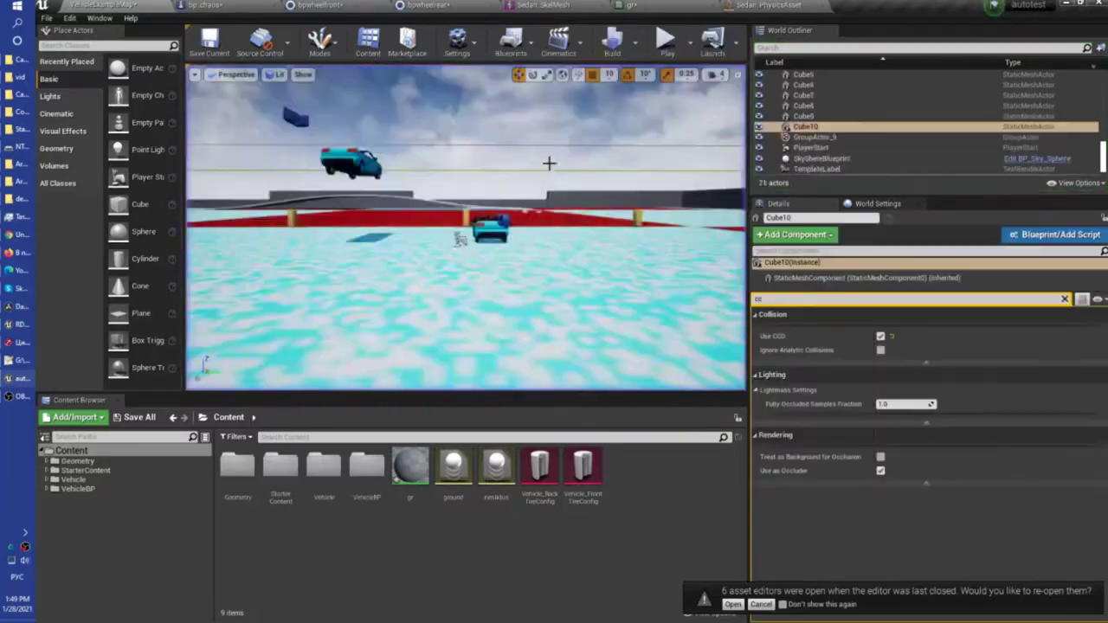
pyautogui.click(655, 34)
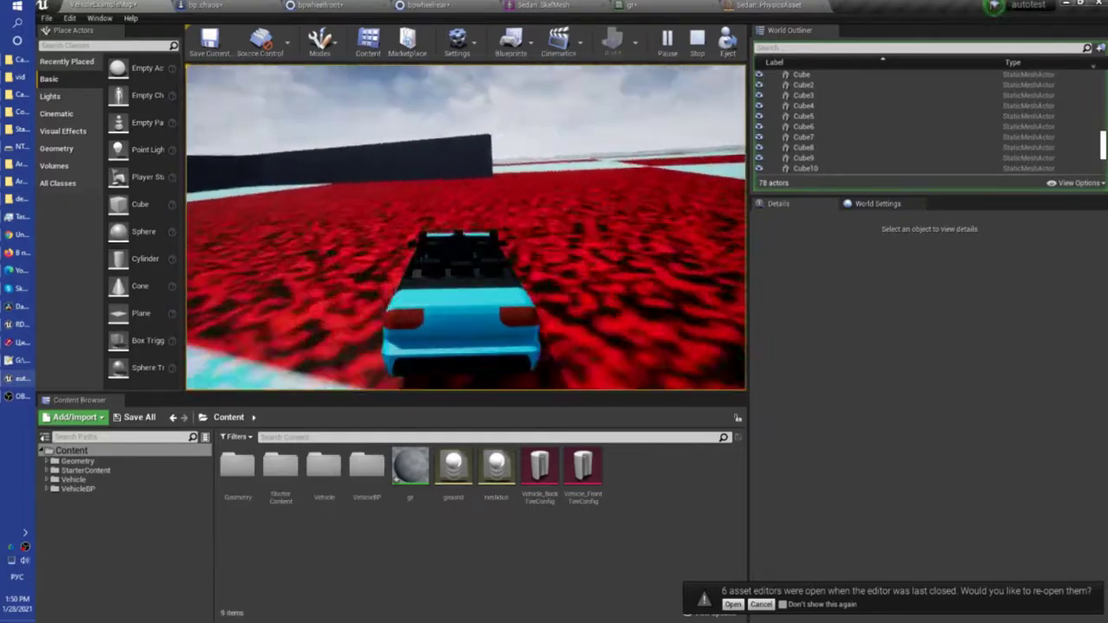
pyautogui.press('Escape')
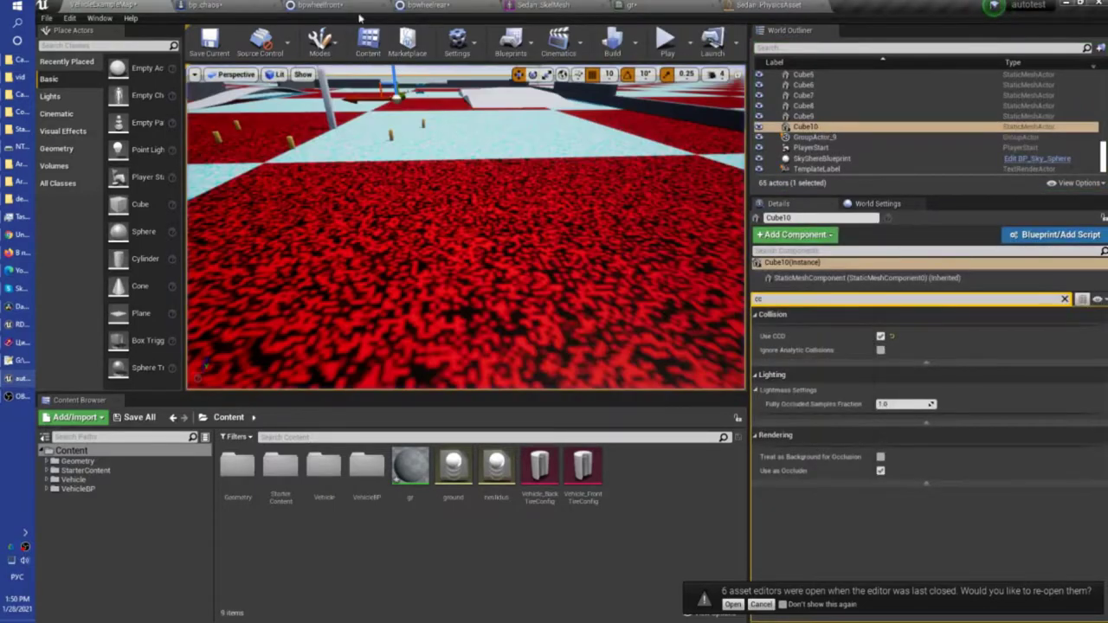
pyautogui.click(362, 7)
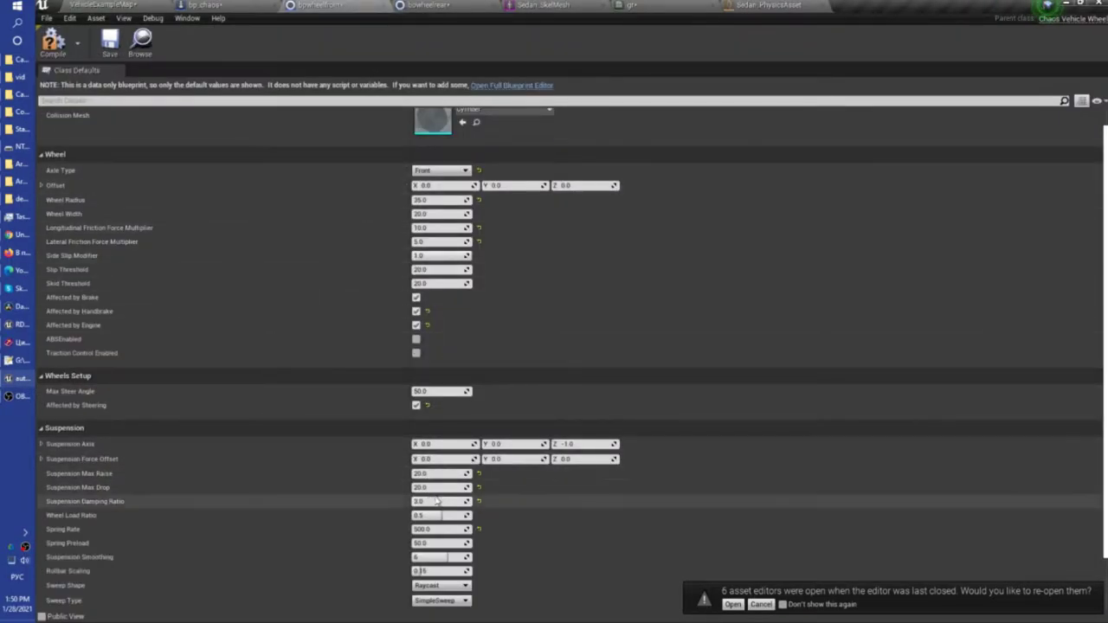
# Step: Set the rear wheel's Suspension Damping Ratio to 10.0 and test-drive the car twice
pyautogui.click(424, 5)
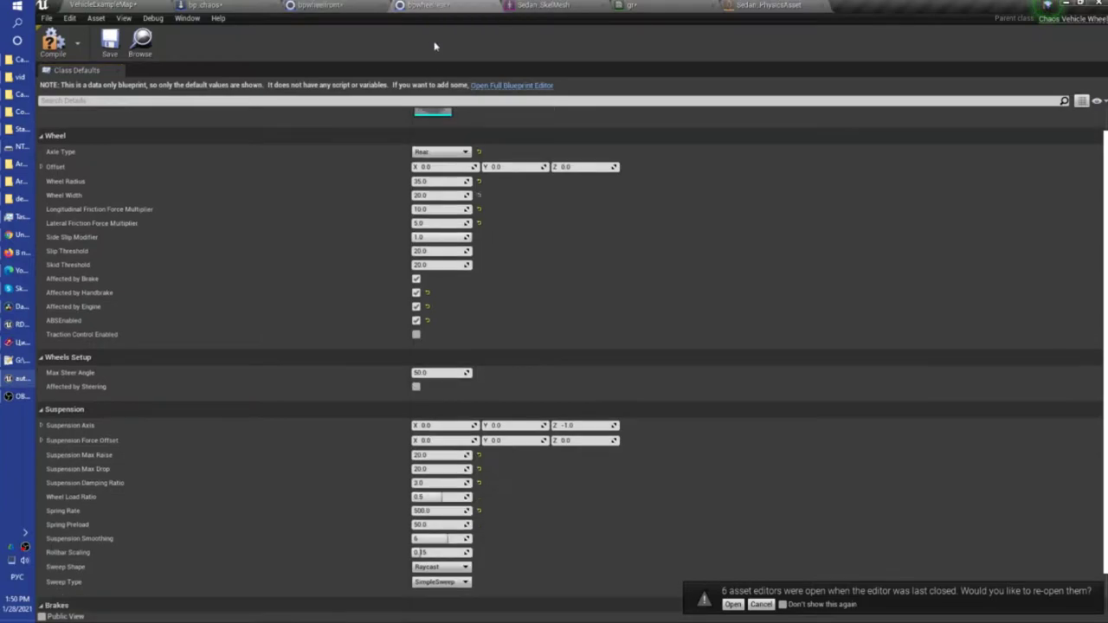
pyautogui.click(437, 482)
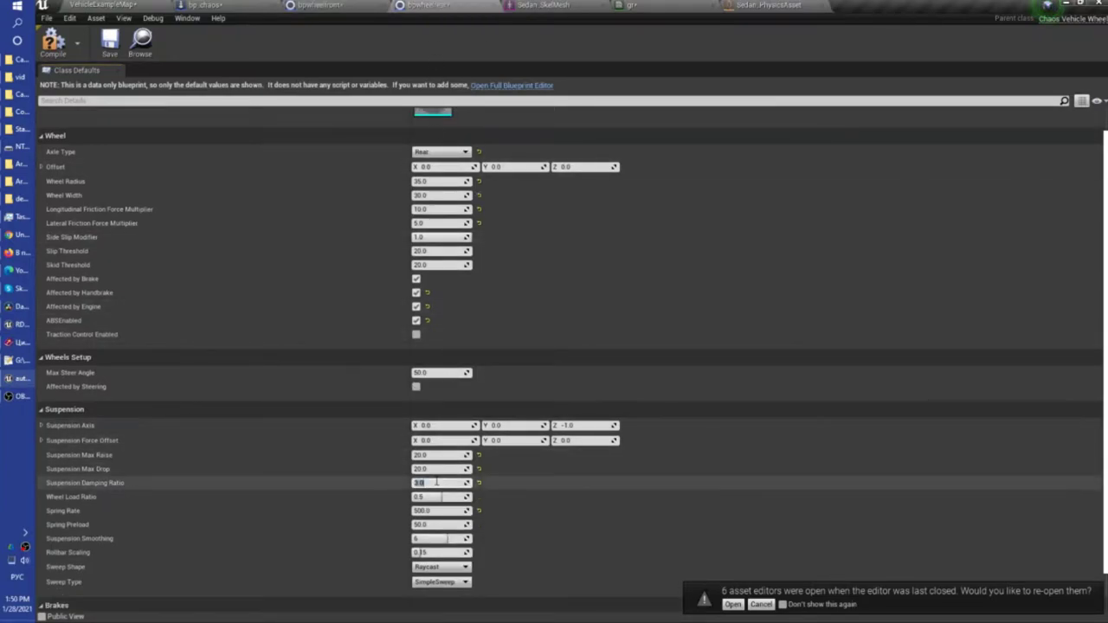
pyautogui.click(113, 5)
pyautogui.click(654, 52)
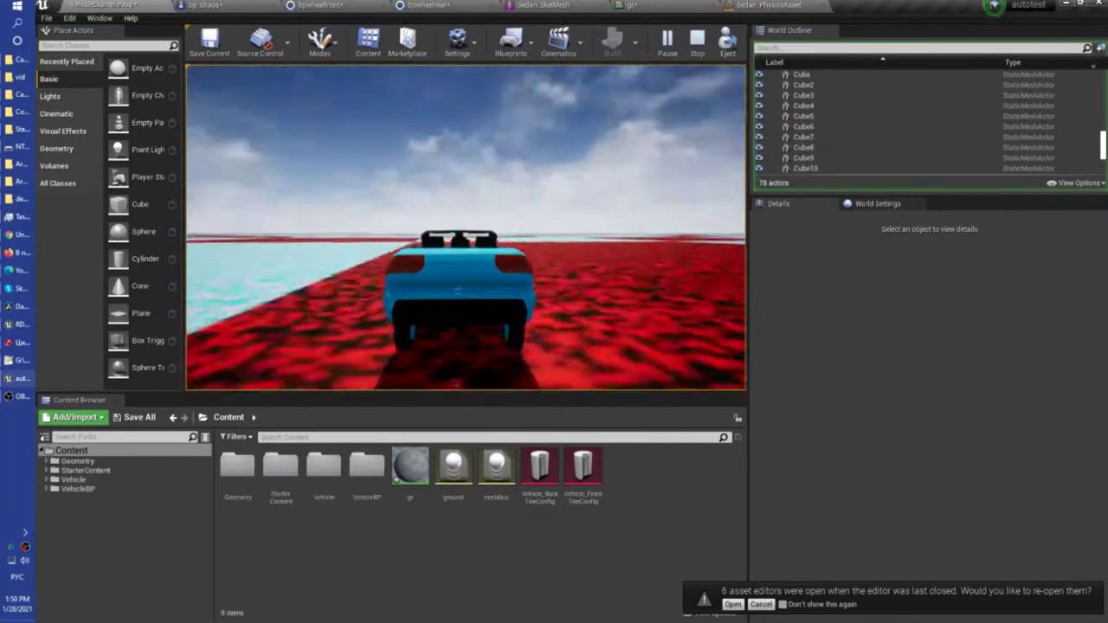
pyautogui.press('Escape')
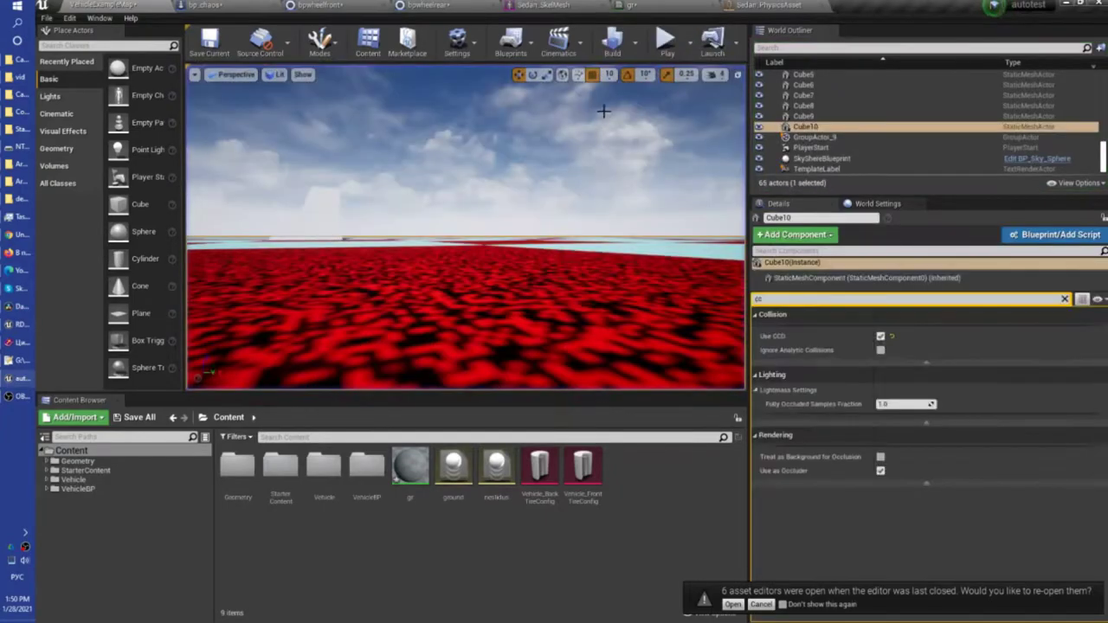
pyautogui.click(666, 45)
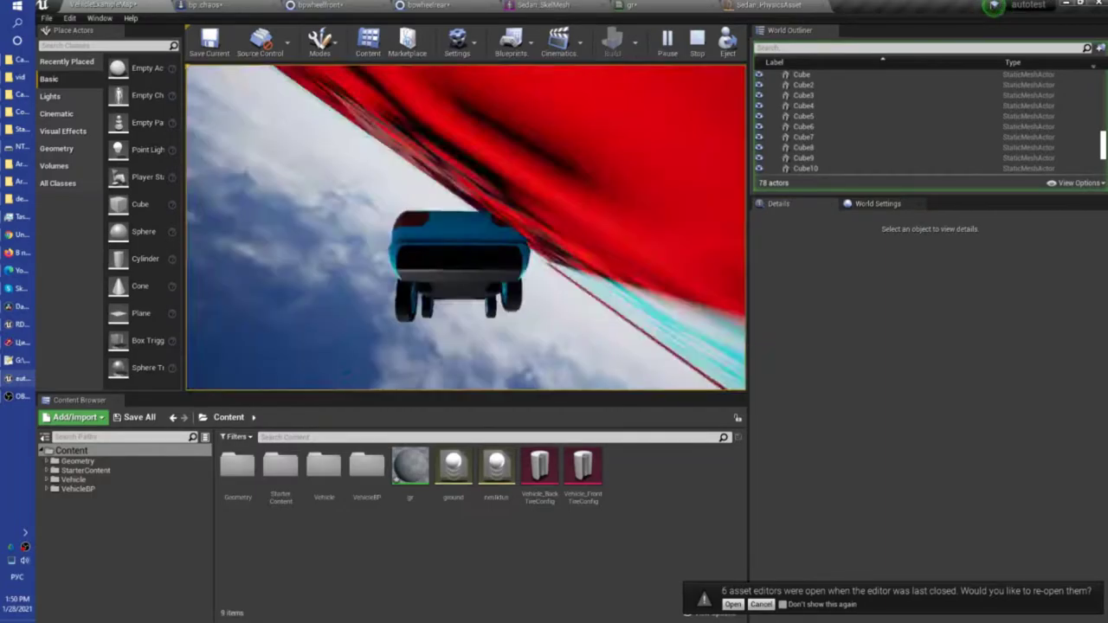
pyautogui.press('Escape')
pyautogui.click(430, 6)
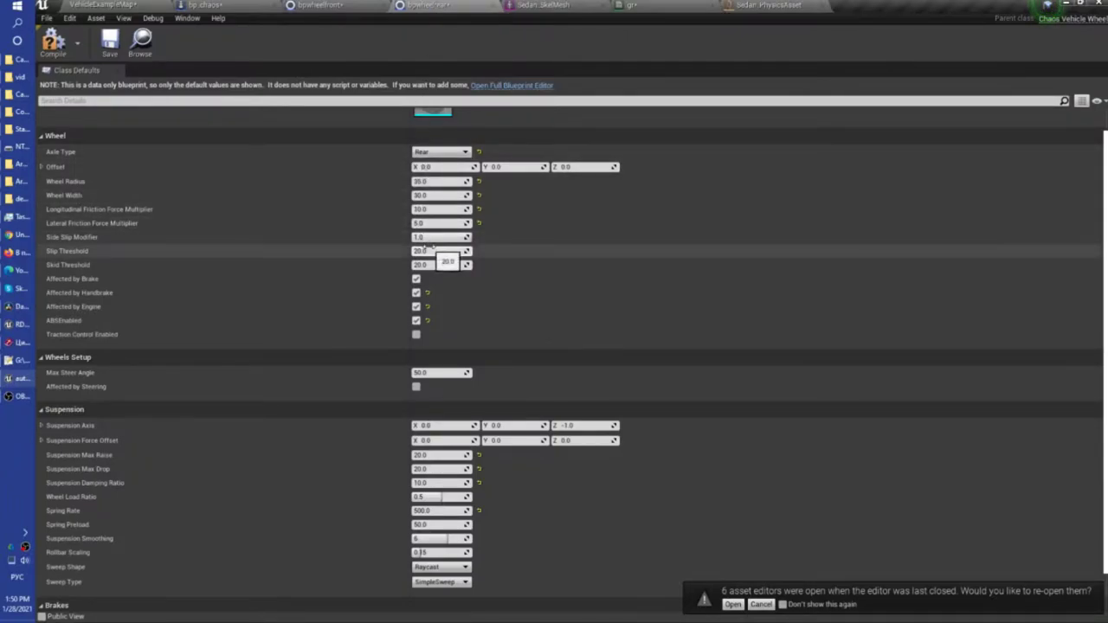
# Step: Enter 0 for Slip and Skid Threshold on both the rear and front wheel blueprints
pyautogui.click(437, 251)
pyautogui.write('0')
pyautogui.press('Tab')
pyautogui.write('0')
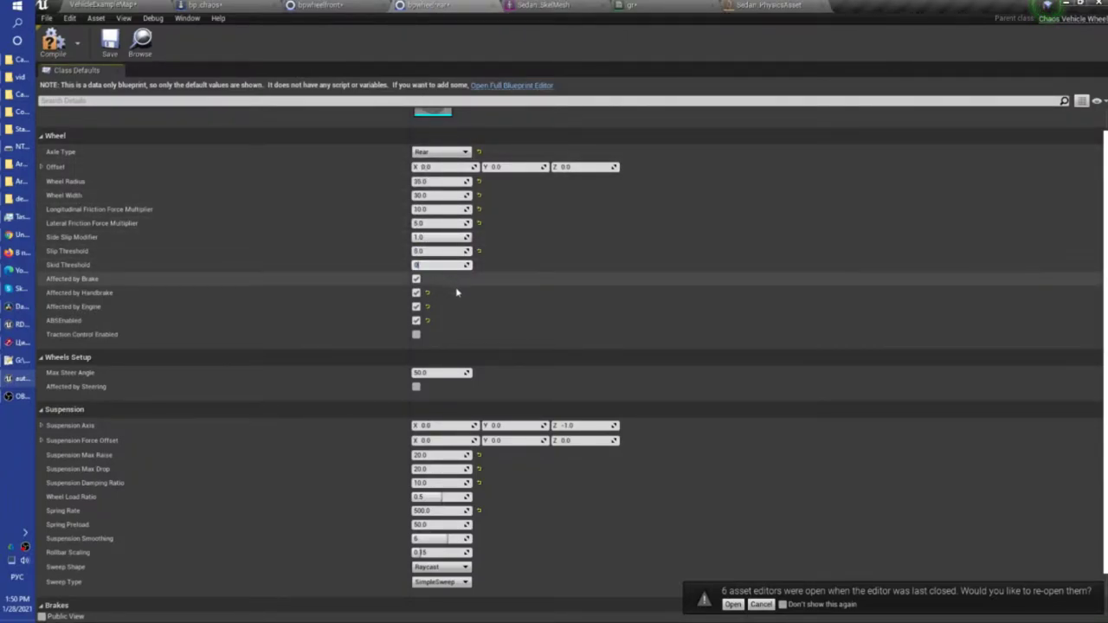
pyautogui.click(320, 5)
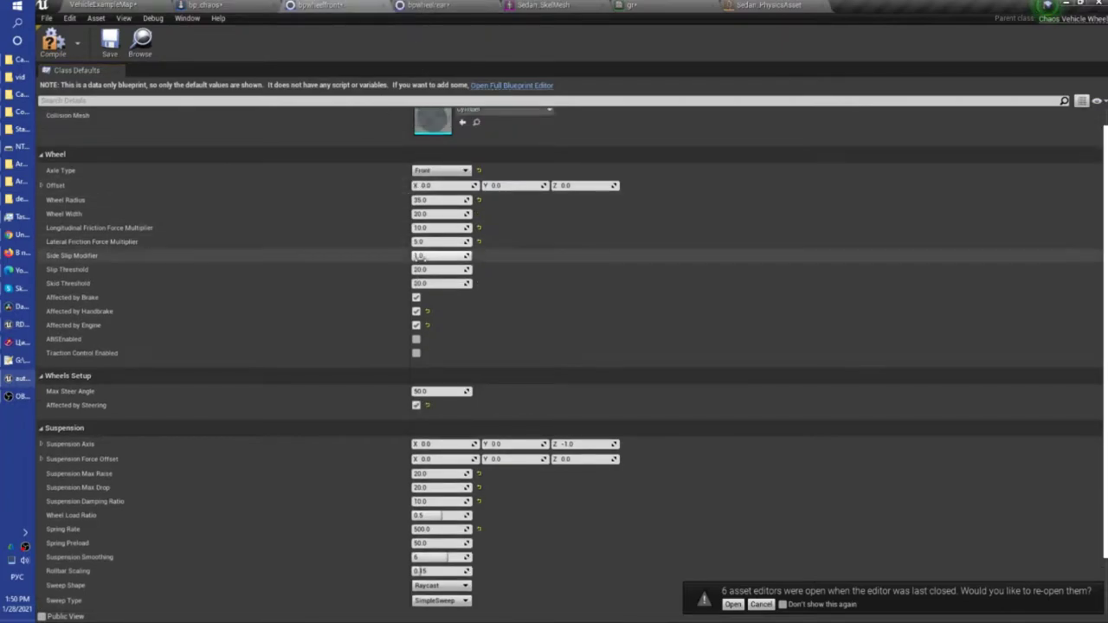
pyautogui.click(438, 270)
pyautogui.write('0')
pyautogui.press('Tab')
pyautogui.write('0')
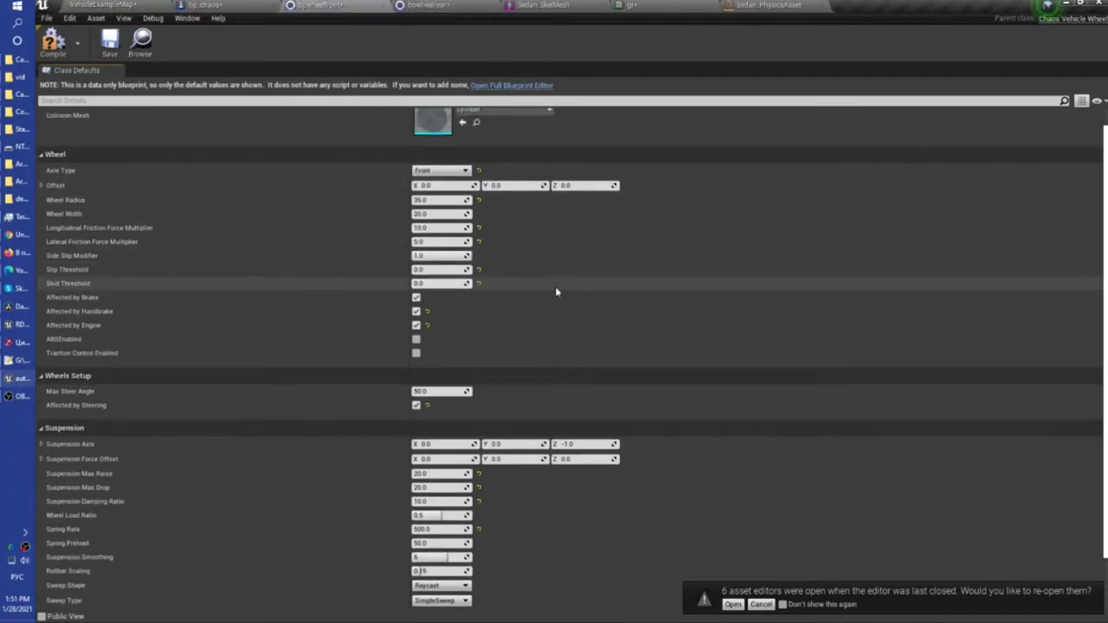
# Step: Test-drive the bp_chaos car in a preview window, steering hard left onto the cyan road
pyautogui.click(236, 6)
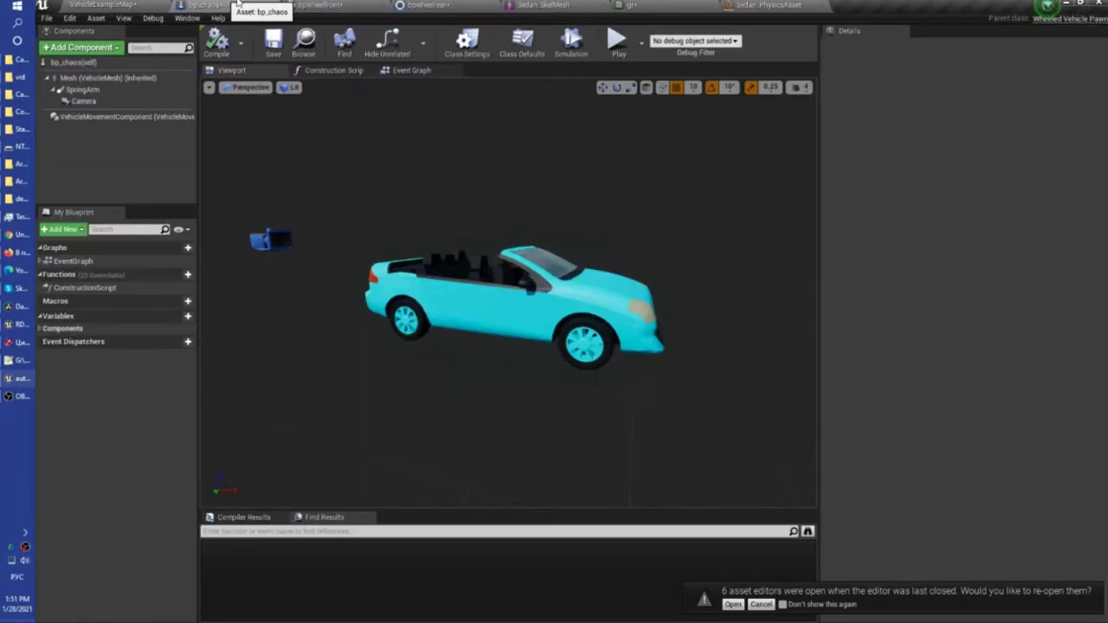
pyautogui.click(617, 40)
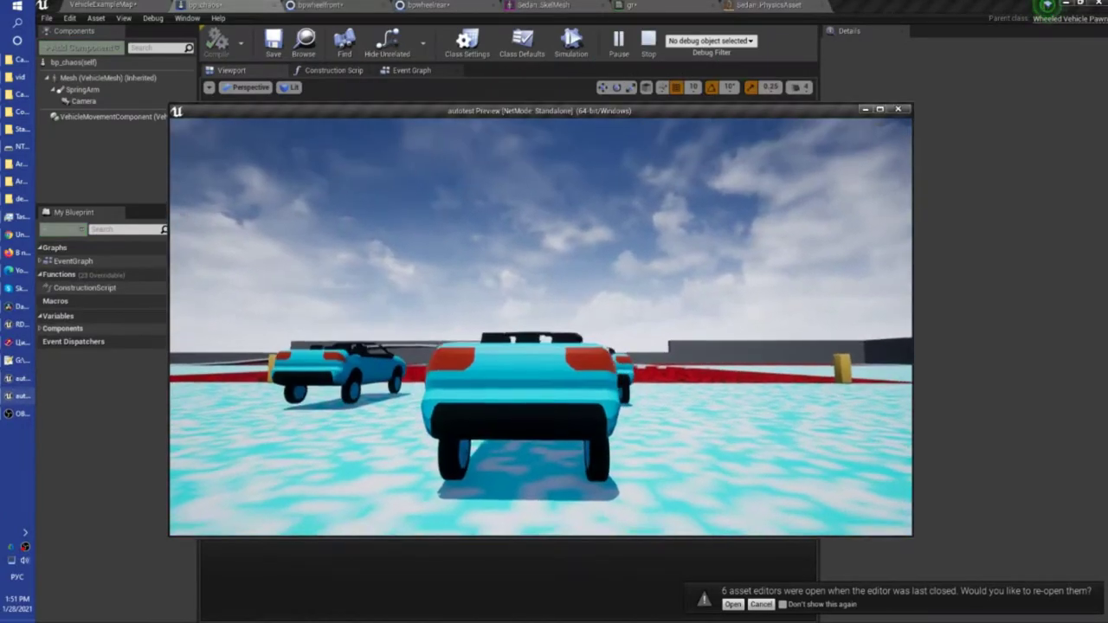
pyautogui.press('w')
pyautogui.press('d')
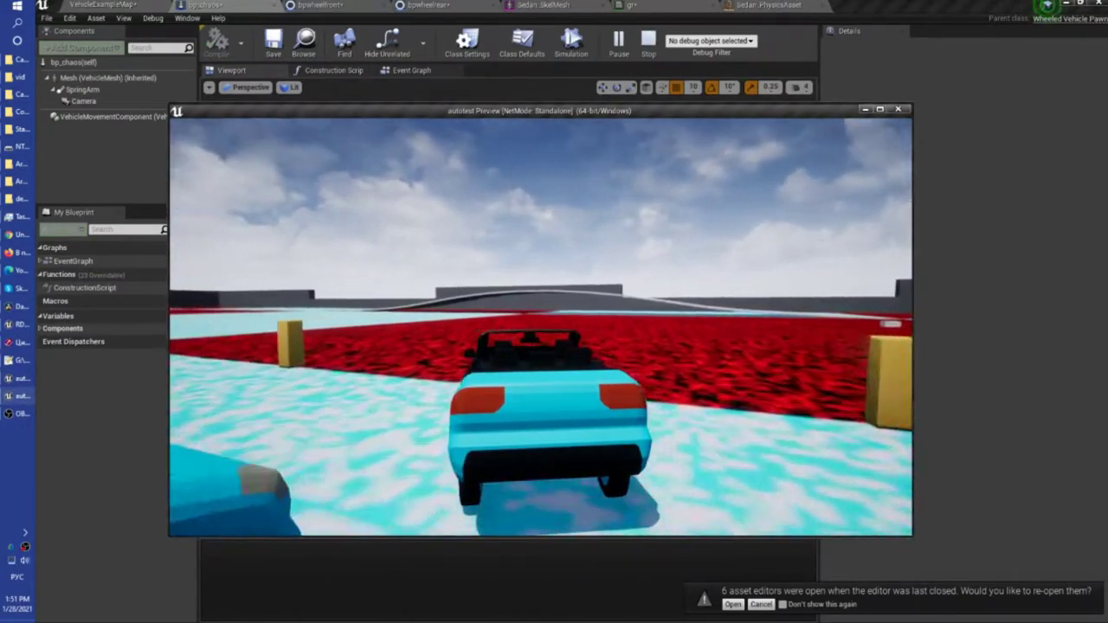
pyautogui.press('a')
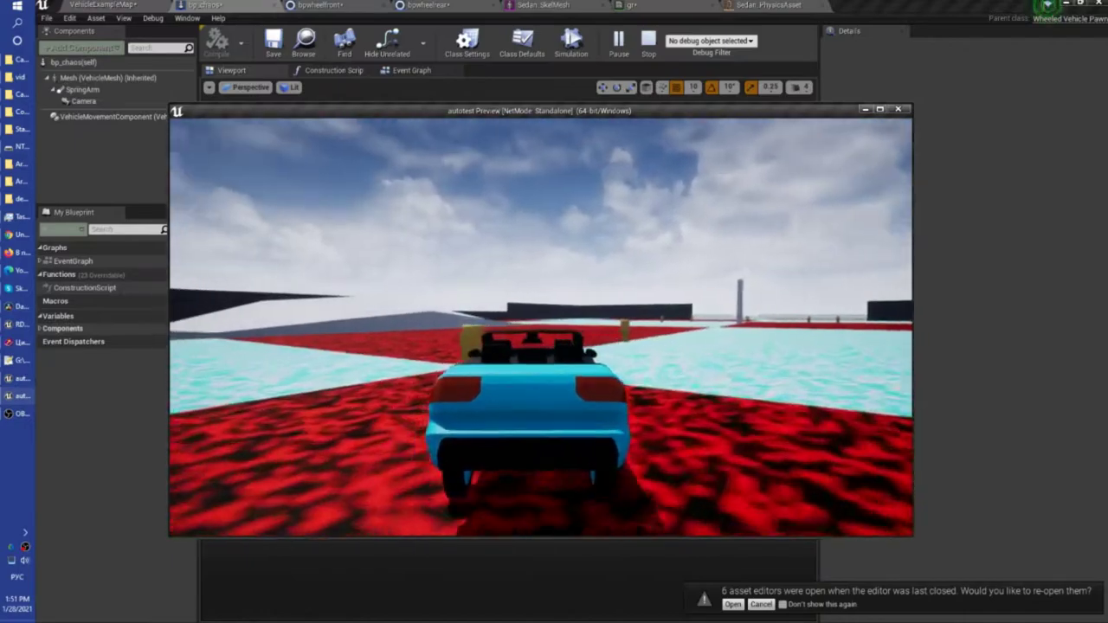
pyautogui.press('a')
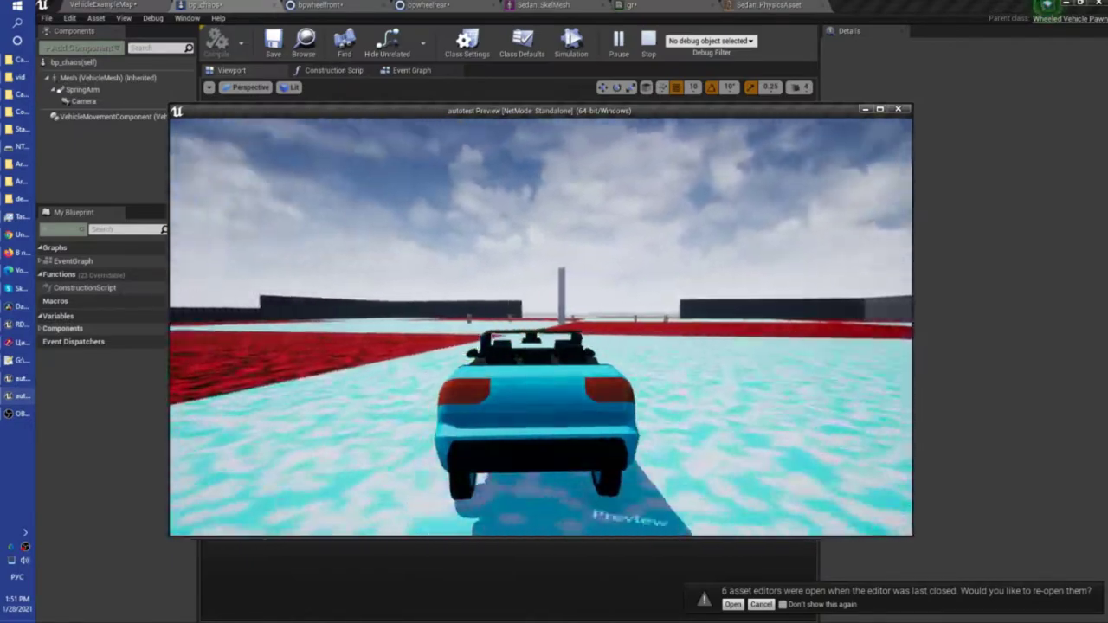
pyautogui.press('a')
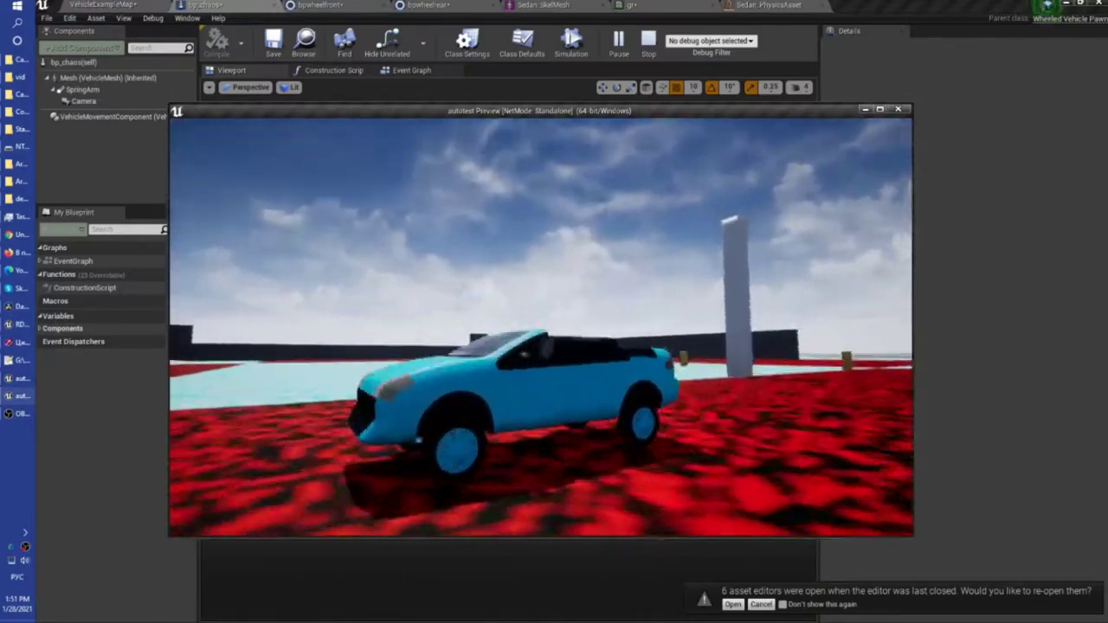
pyautogui.press('a')
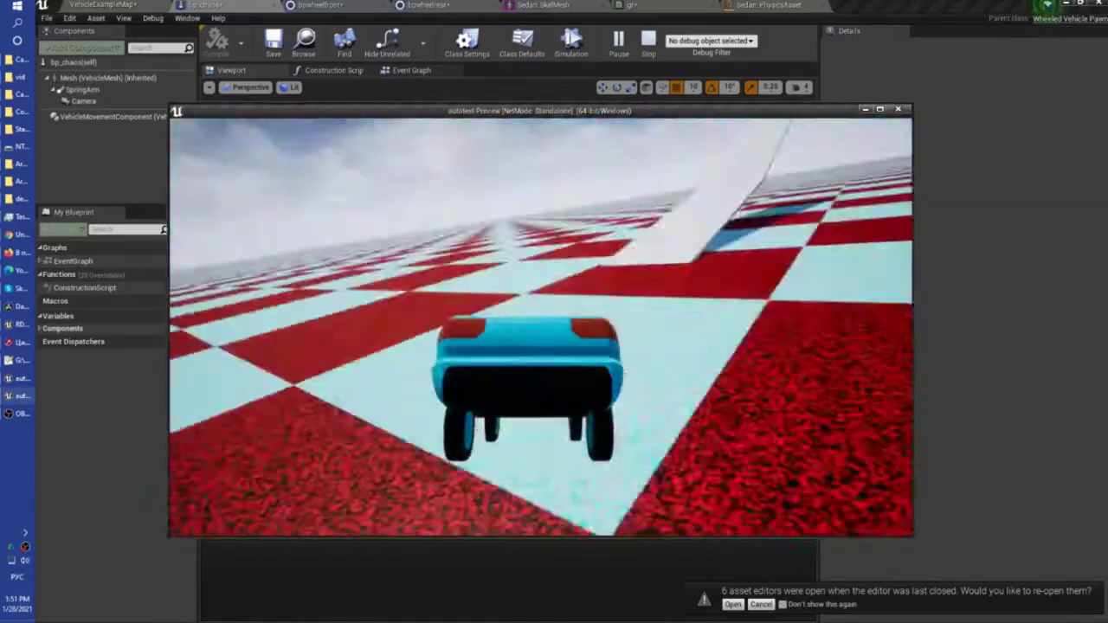
pyautogui.press('Escape')
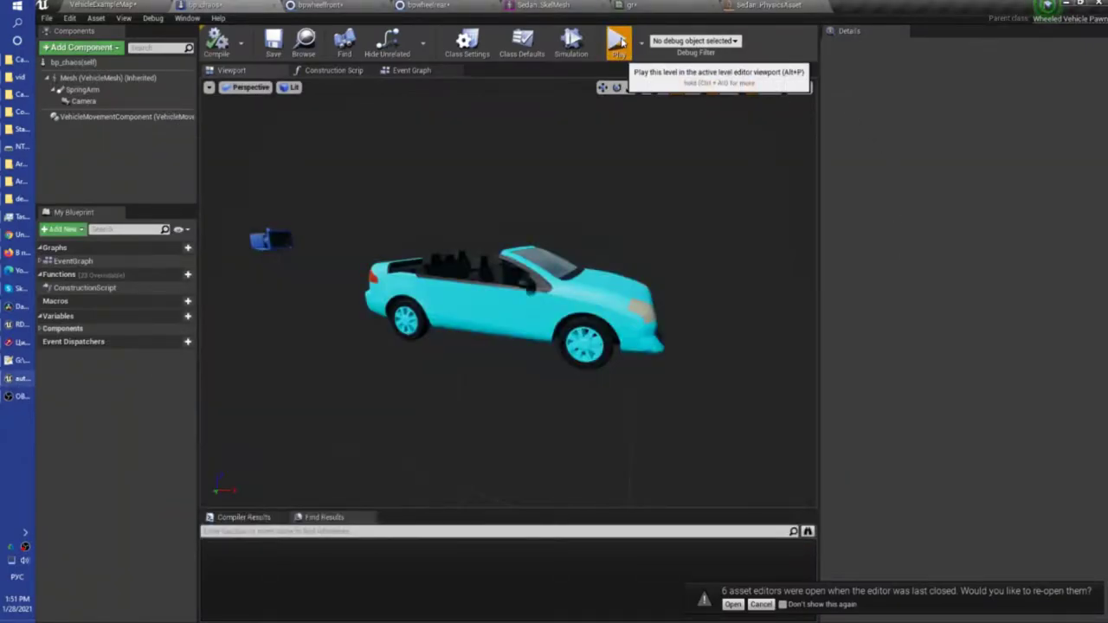
# Step: Run a second short test drive forward onto the red ground
pyautogui.click(618, 40)
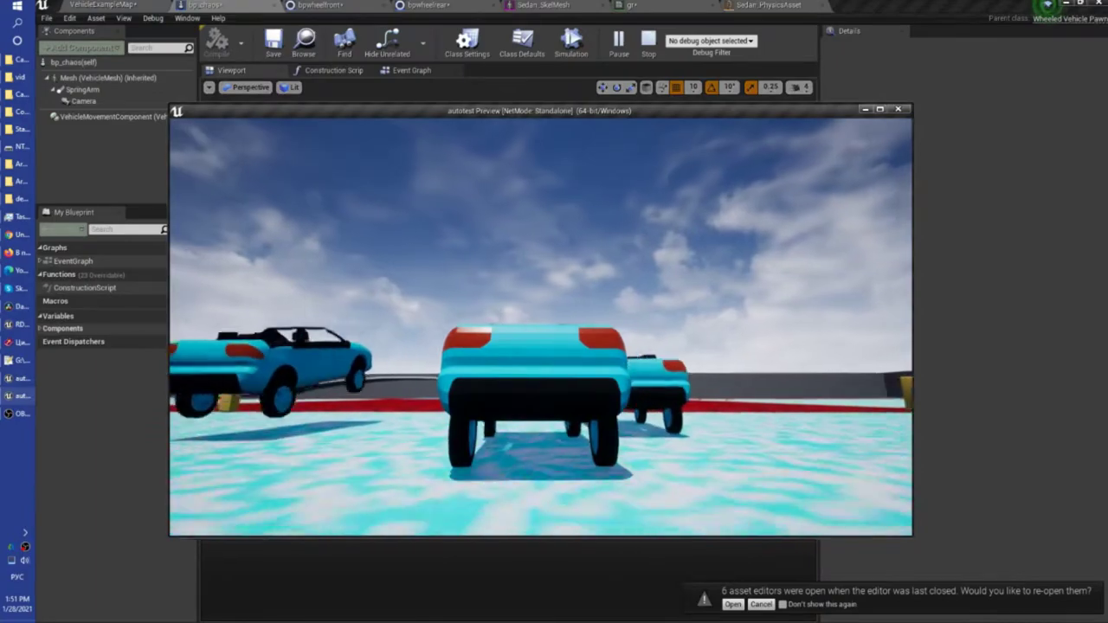
pyautogui.press('w')
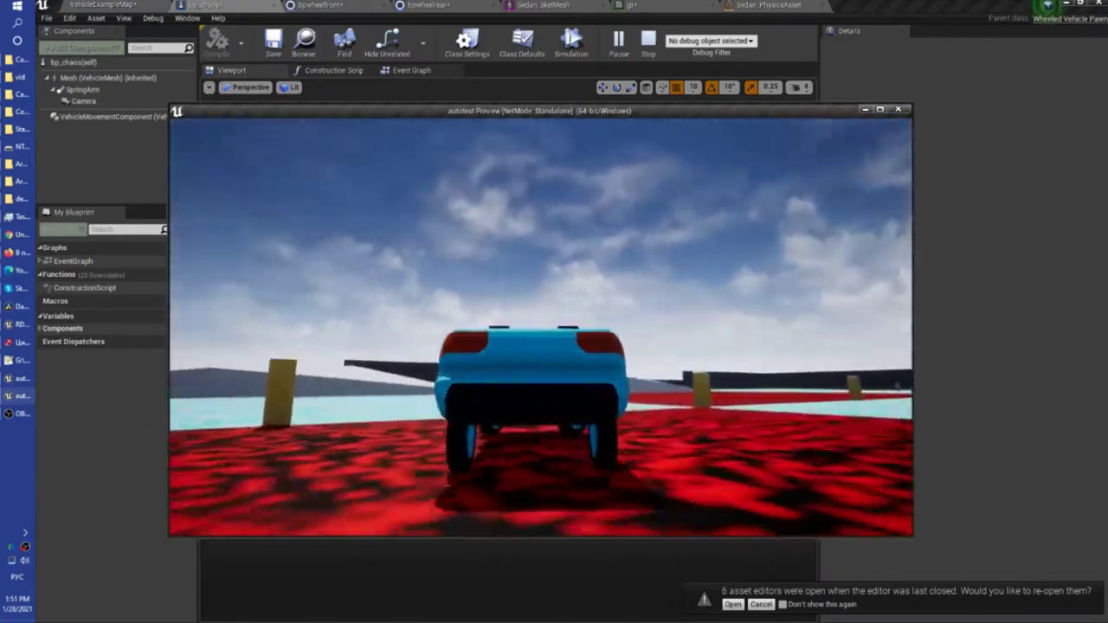
pyautogui.press('Escape')
pyautogui.click(419, 7)
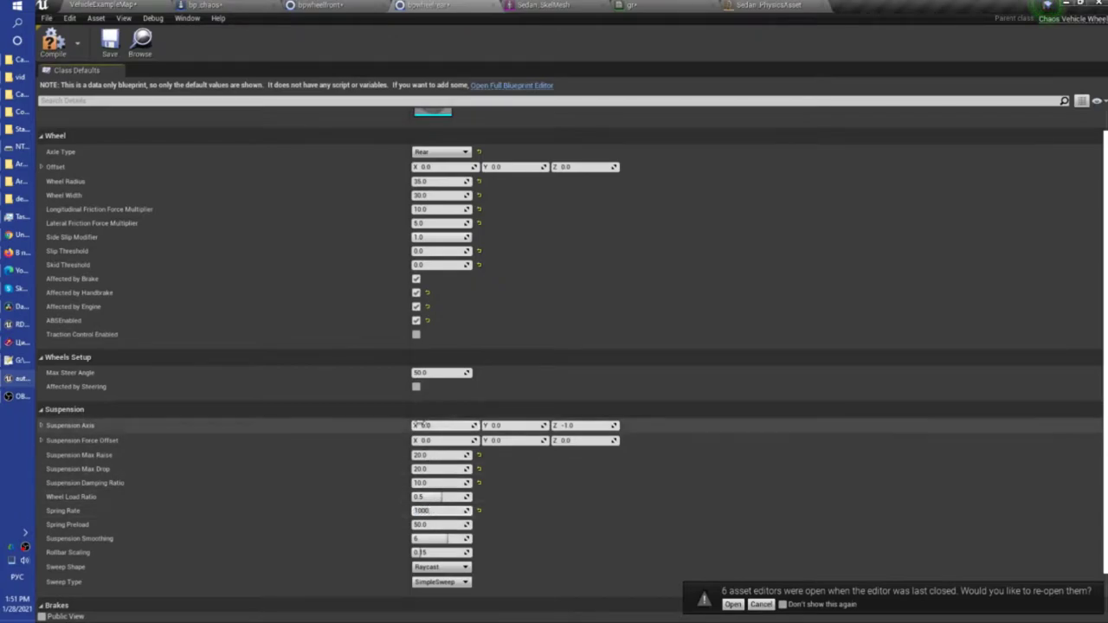
# Step: With front Spring Rate at 1000.0, test-drive the car across the cyan and red ground
pyautogui.click(342, 5)
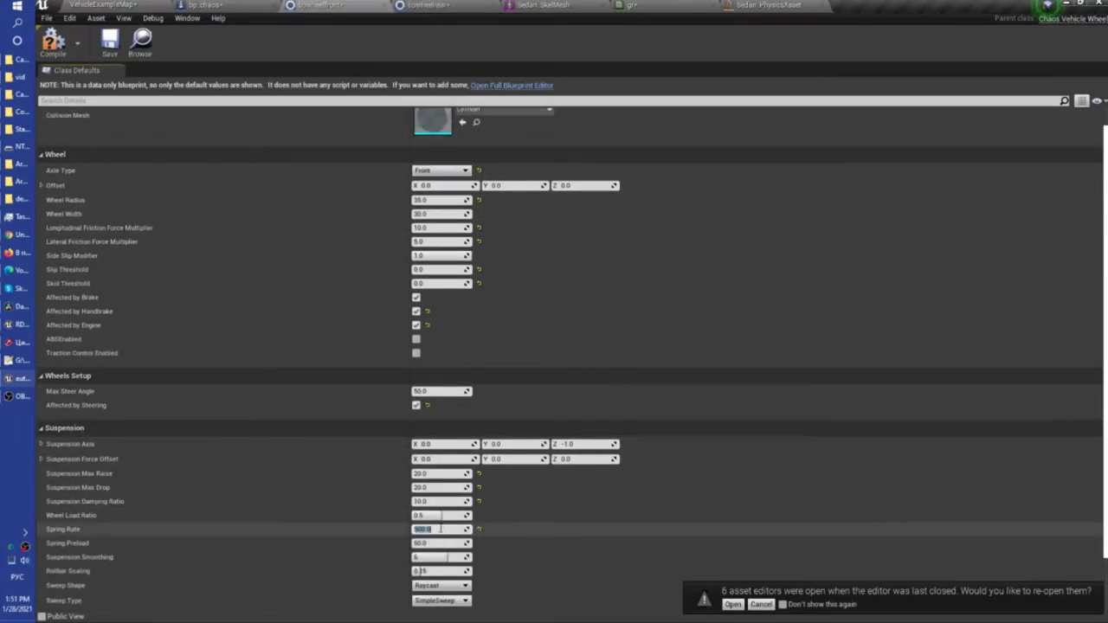
pyautogui.click(103, 4)
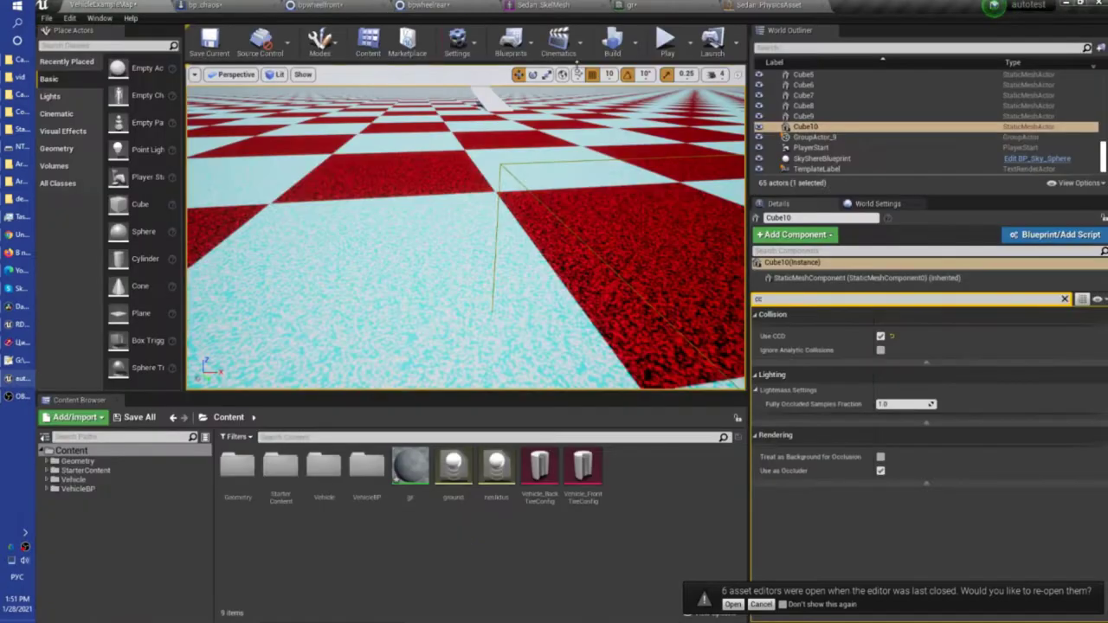
pyautogui.click(669, 39)
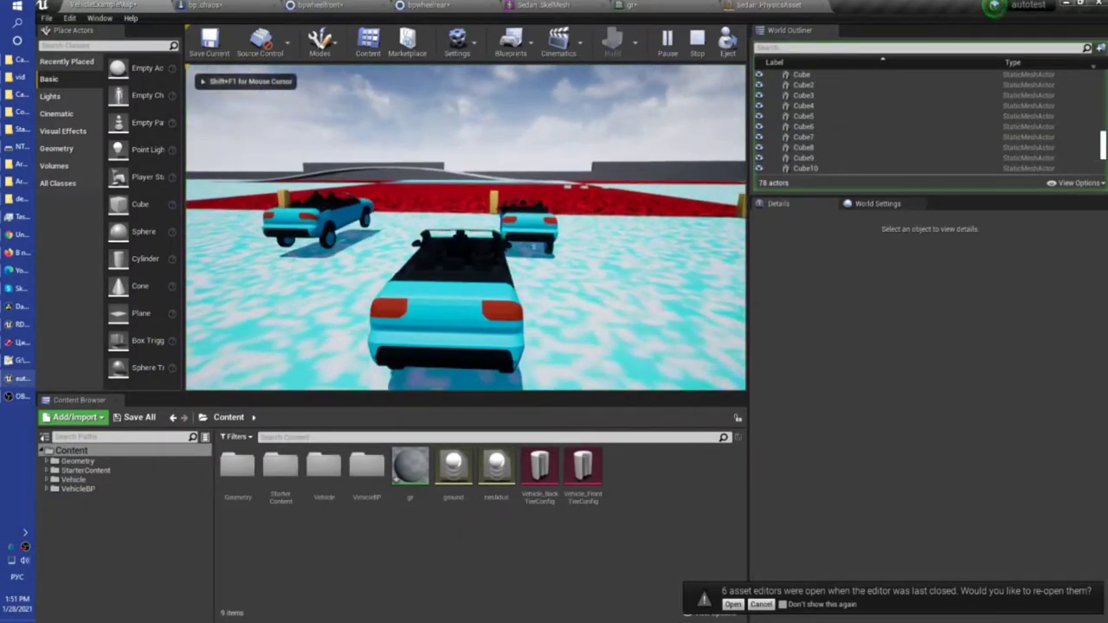
pyautogui.press('w')
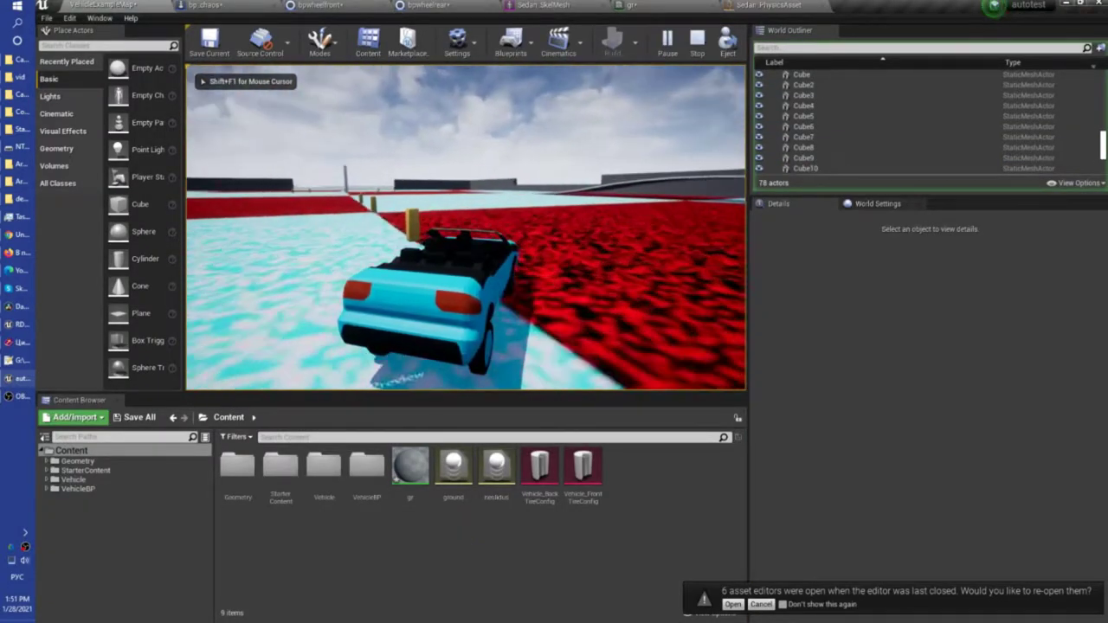
pyautogui.press('w')
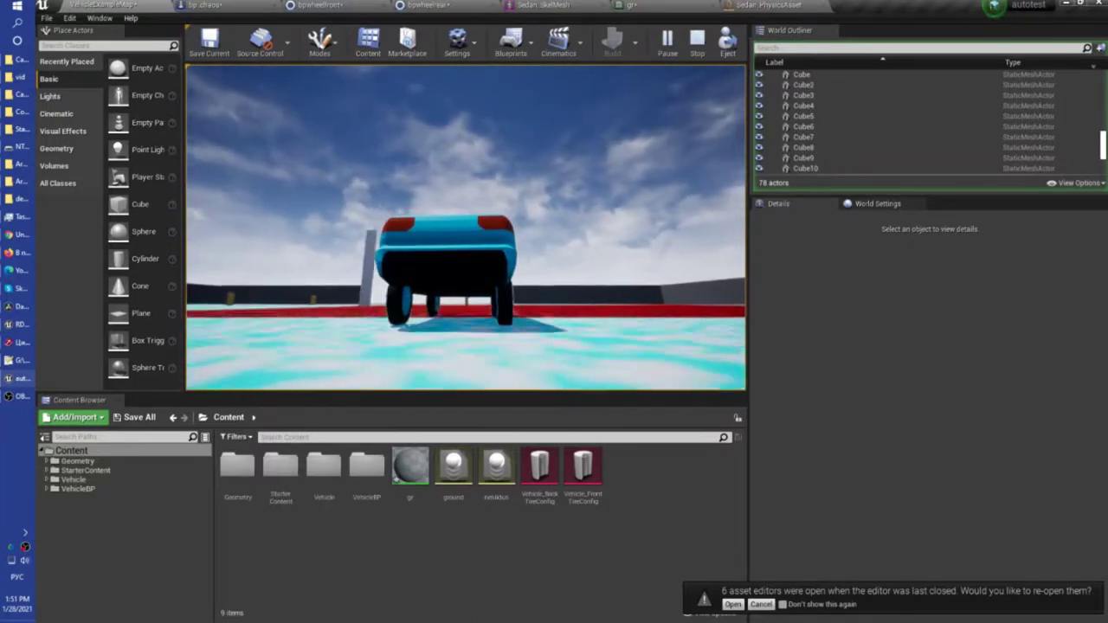
pyautogui.press('w')
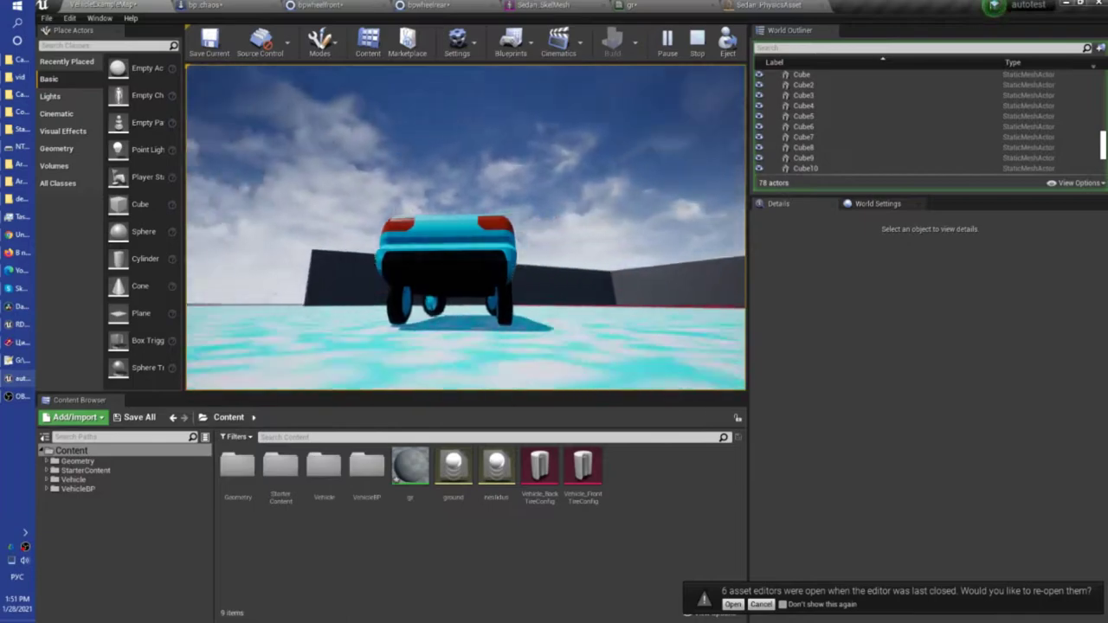
pyautogui.press('w')
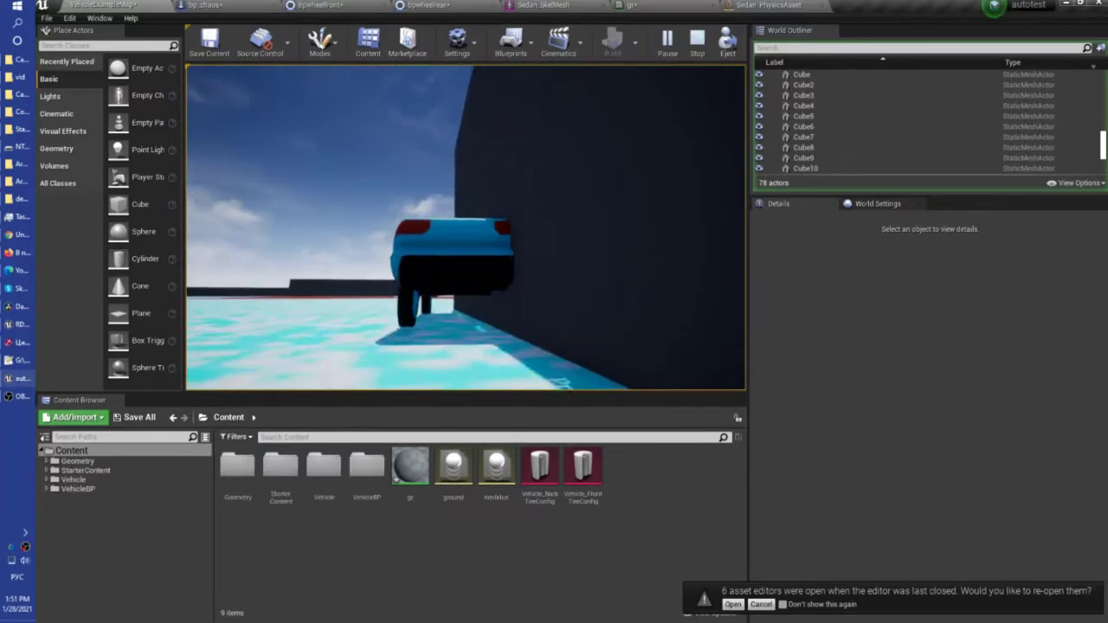
pyautogui.press('w')
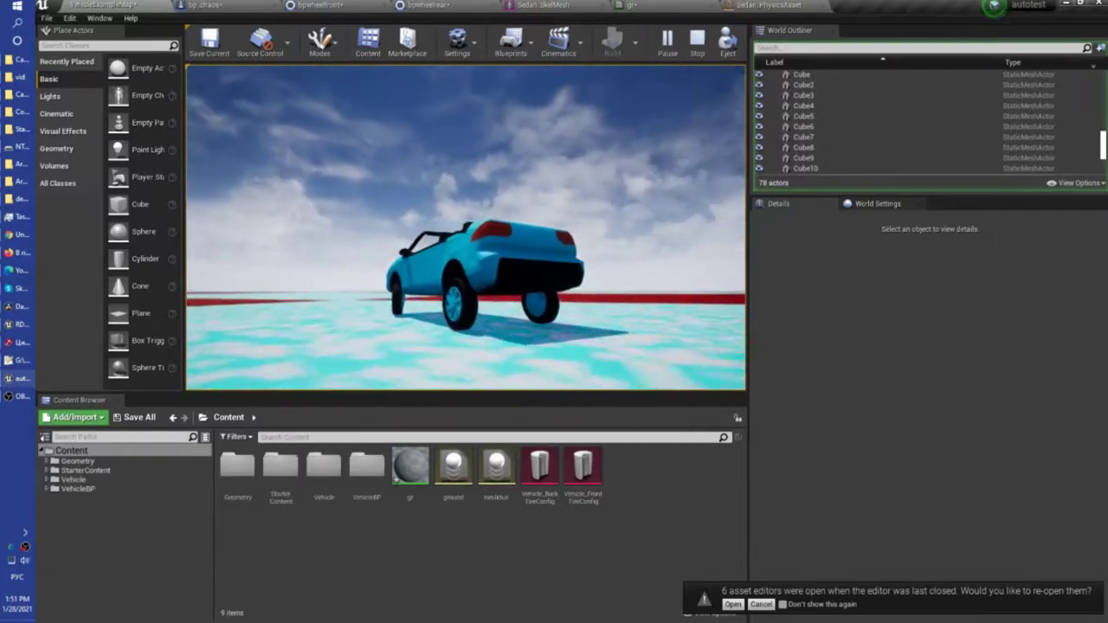
pyautogui.press('w')
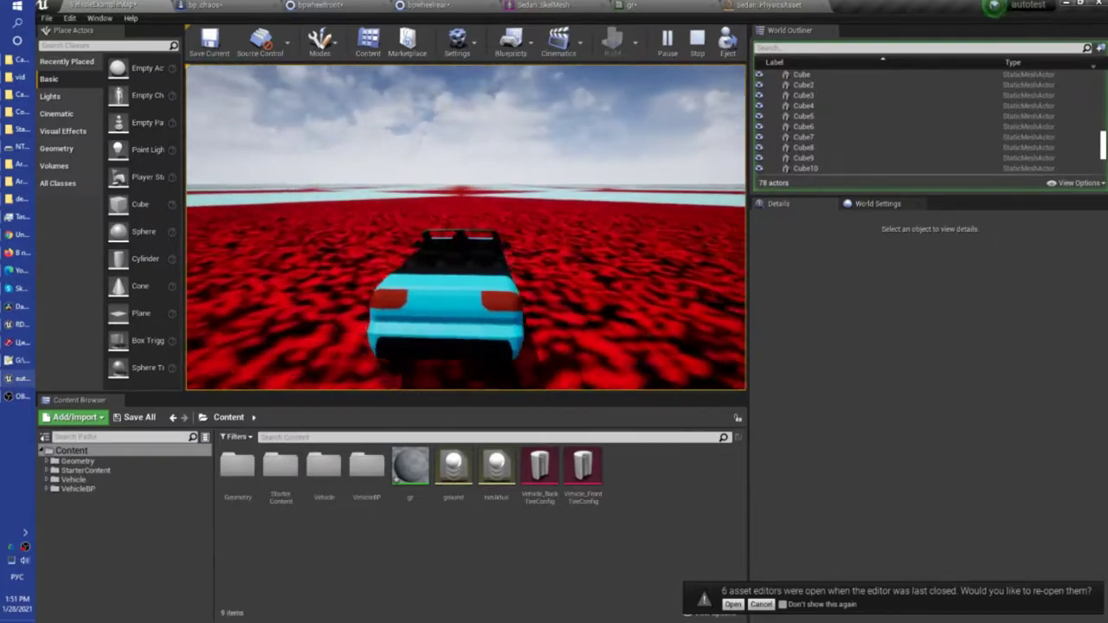
pyautogui.press('w')
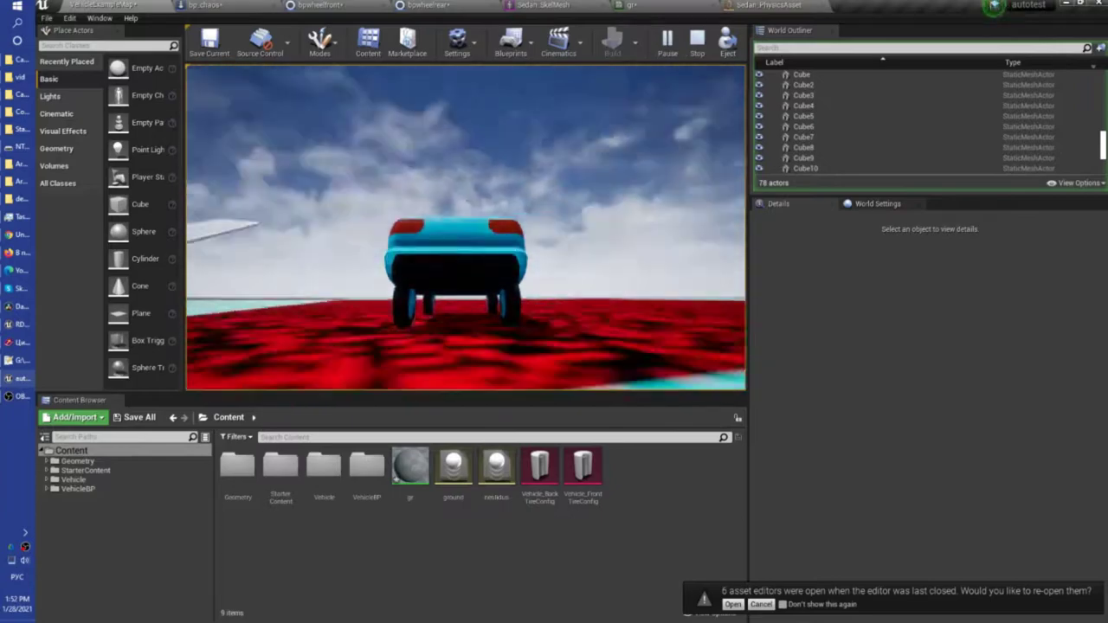
pyautogui.press('Escape')
# Step: Set the wheel Slip Threshold to 0.01 and start a new play session
pyautogui.click(460, 7)
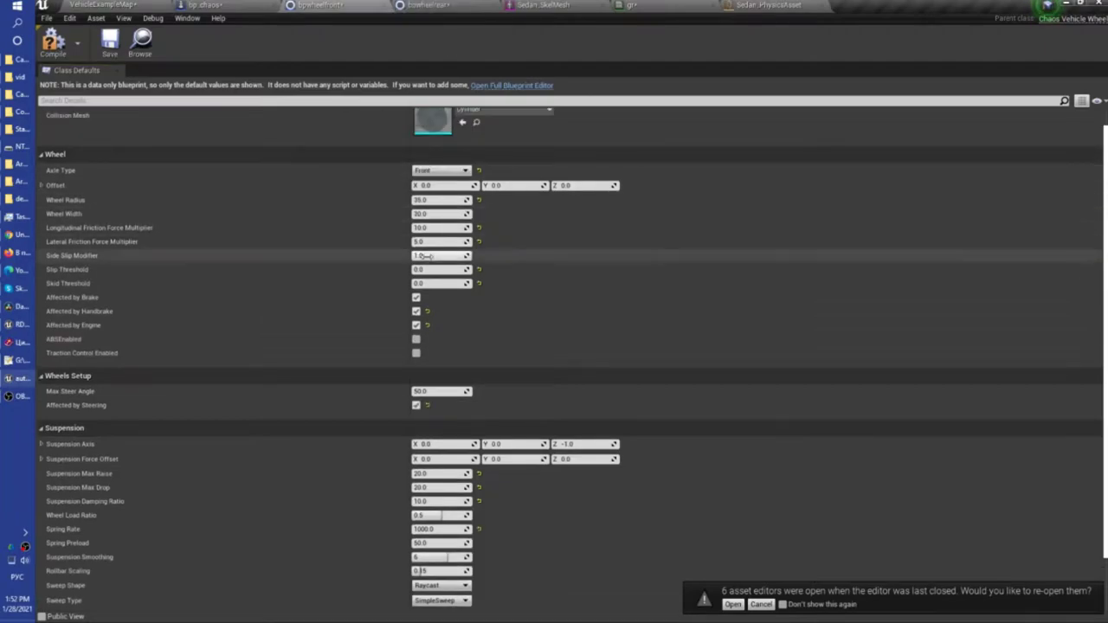
pyautogui.click(439, 283)
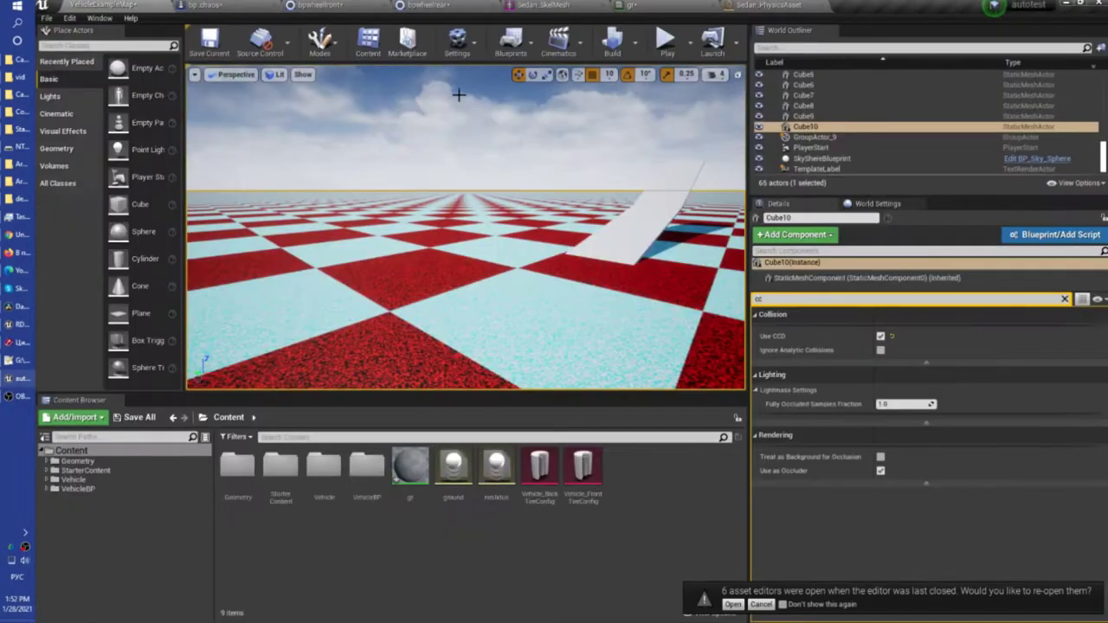
pyautogui.hotkey('alt', 'p')
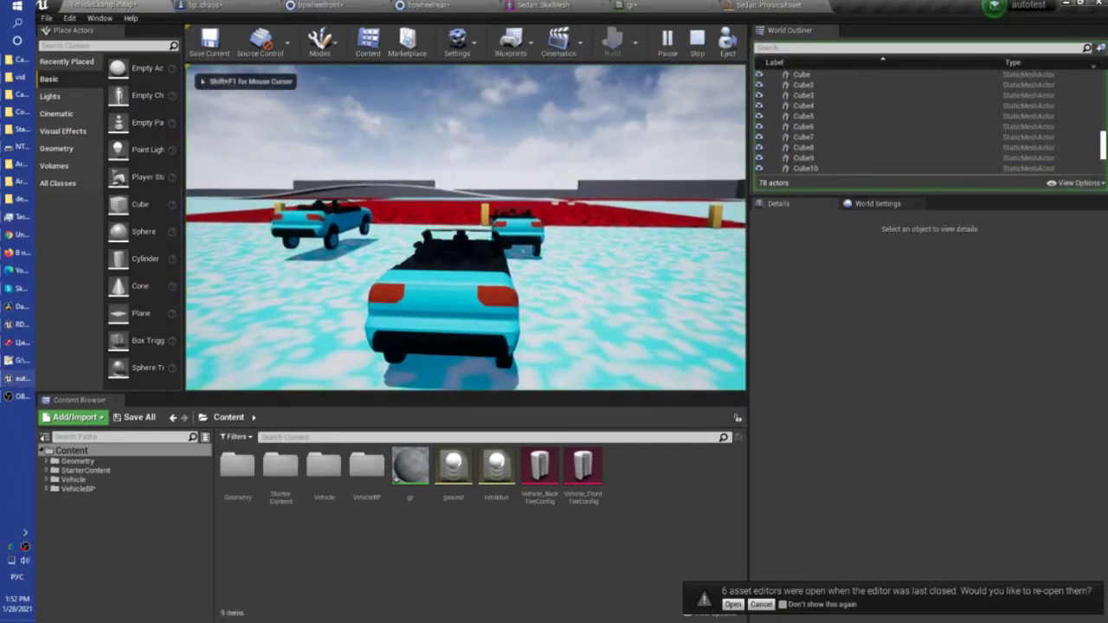
# Step: Drive the car over the red and cyan areas toward the gap in the wall
pyautogui.press('w')
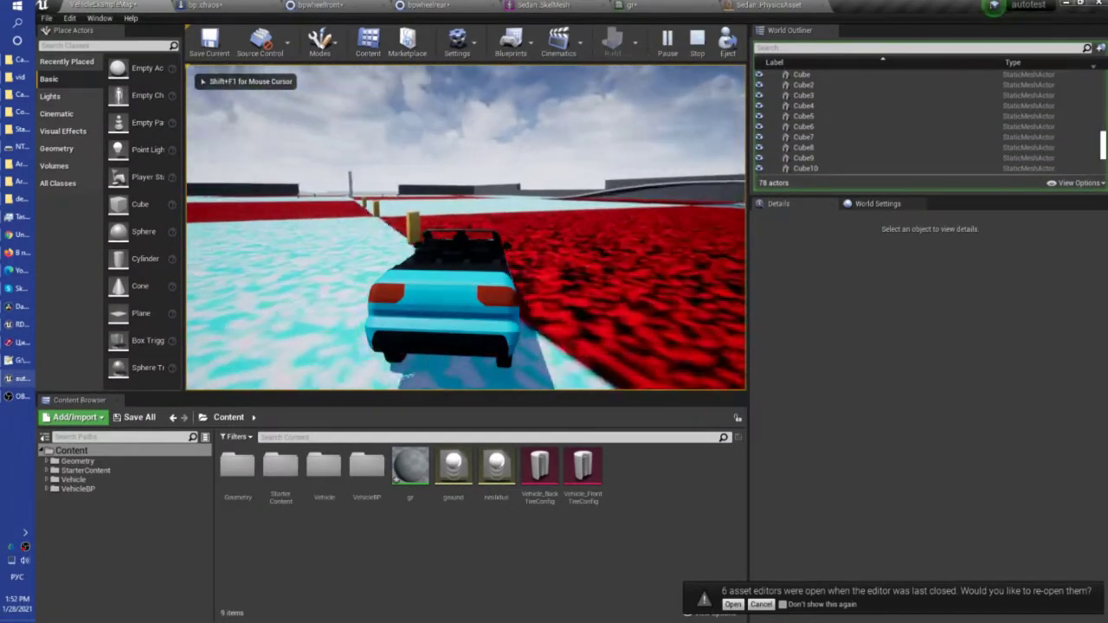
pyautogui.press('d')
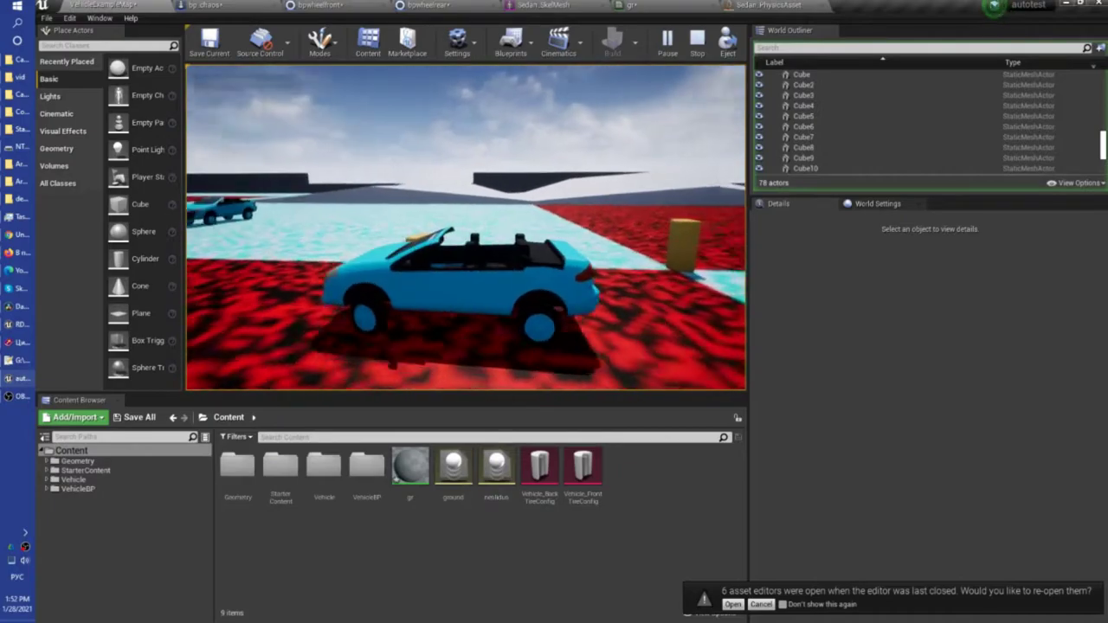
pyautogui.press('d')
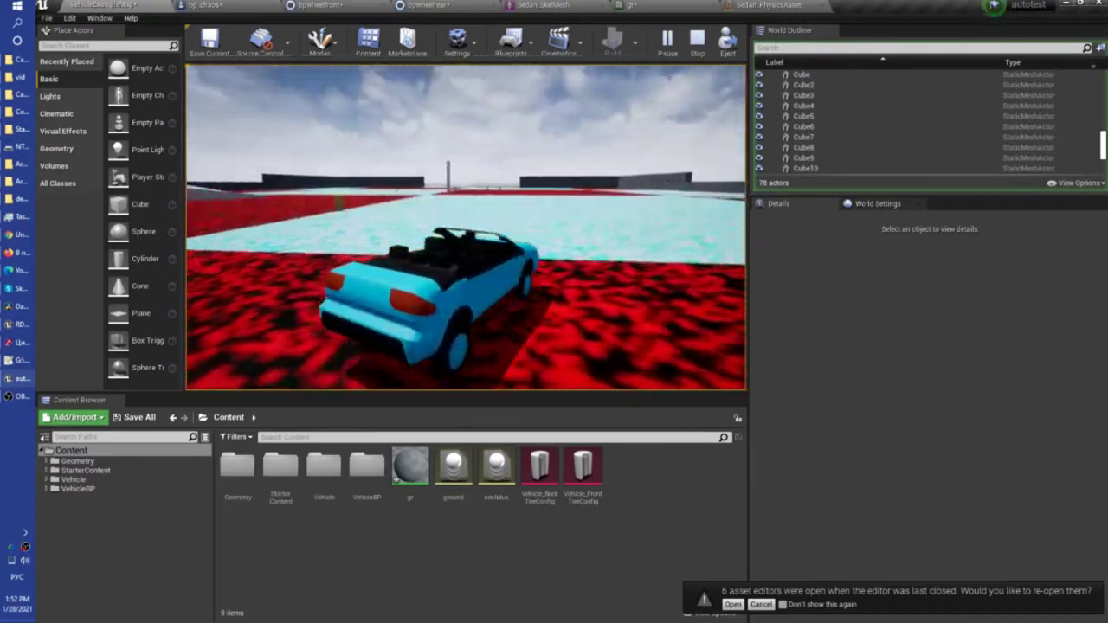
pyautogui.press('a')
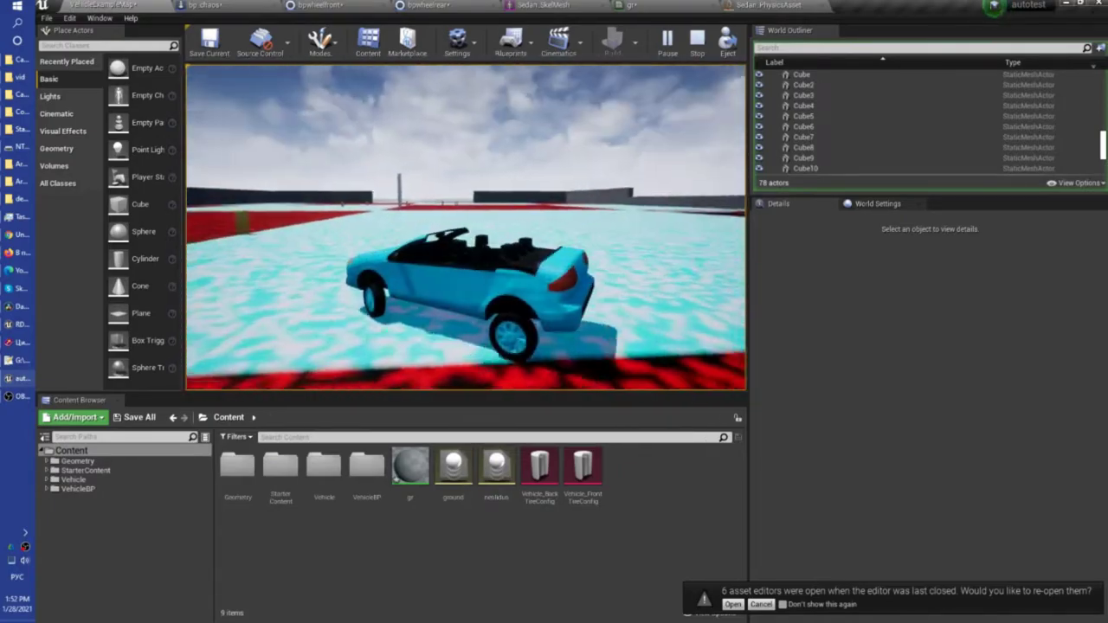
pyautogui.press('a')
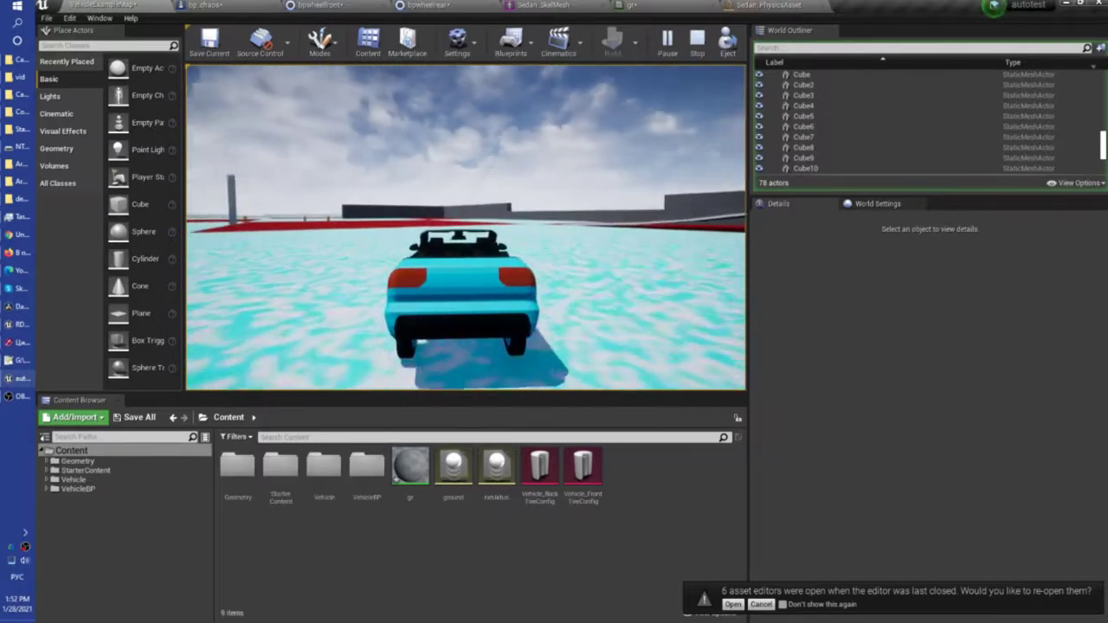
pyautogui.press('d')
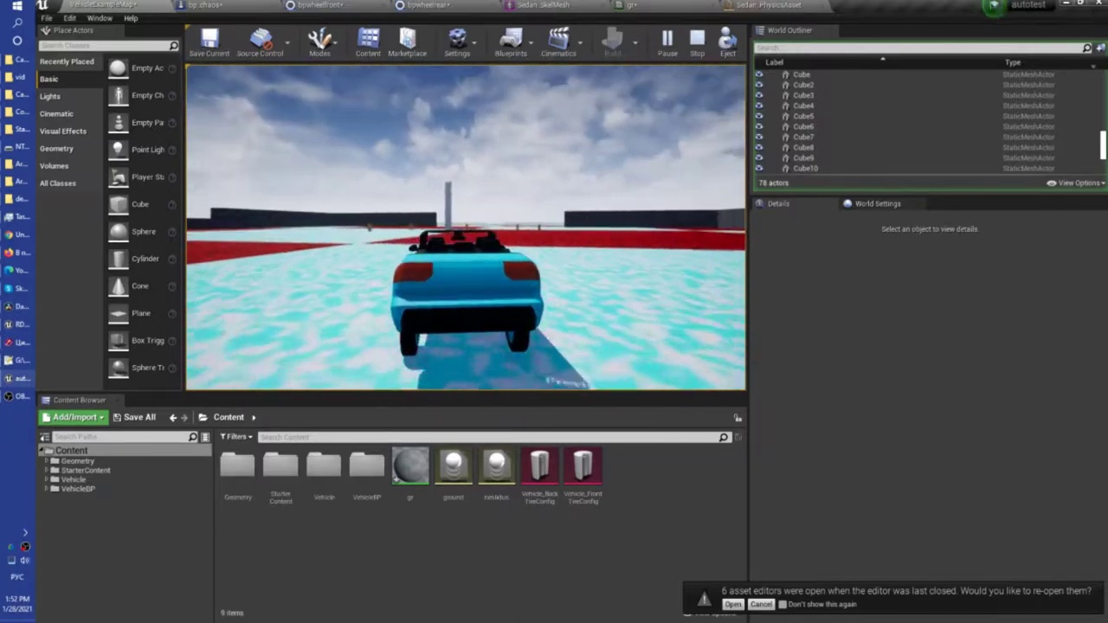
pyautogui.press('w')
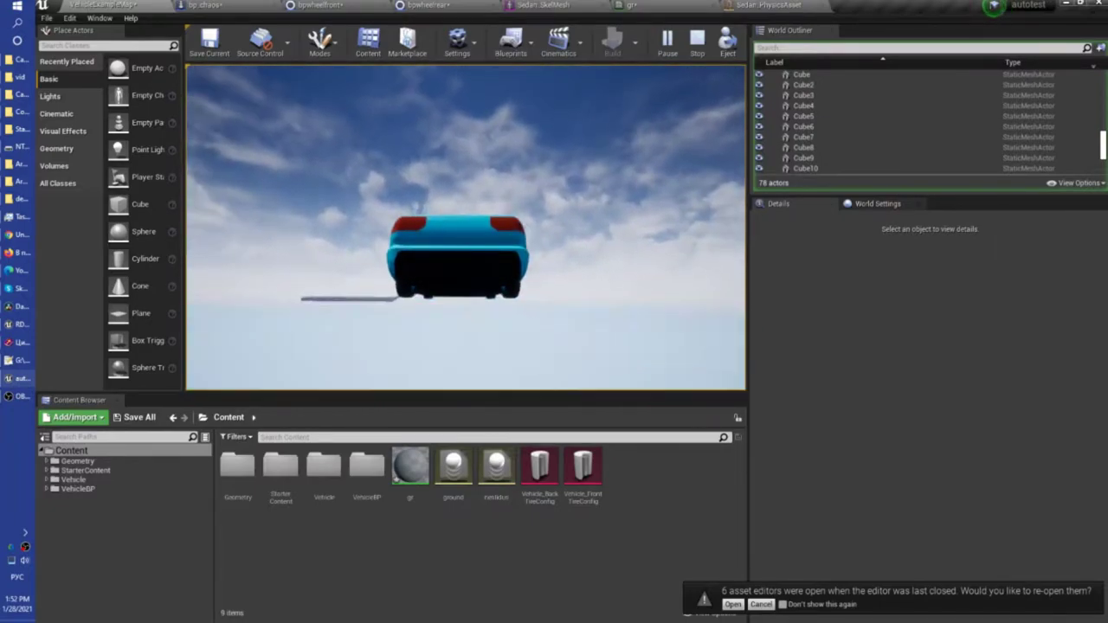
pyautogui.click(431, 7)
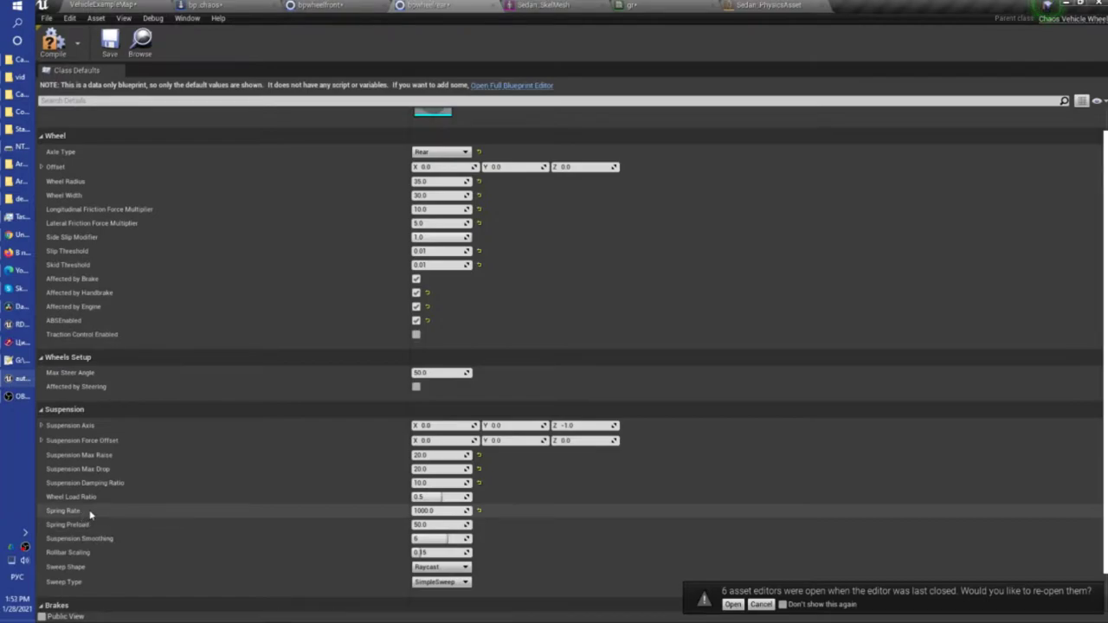
# Step: Make Longitudinal Friction Force Multiplier 5 on both wheel blueprints and start a play test
pyautogui.click(346, 5)
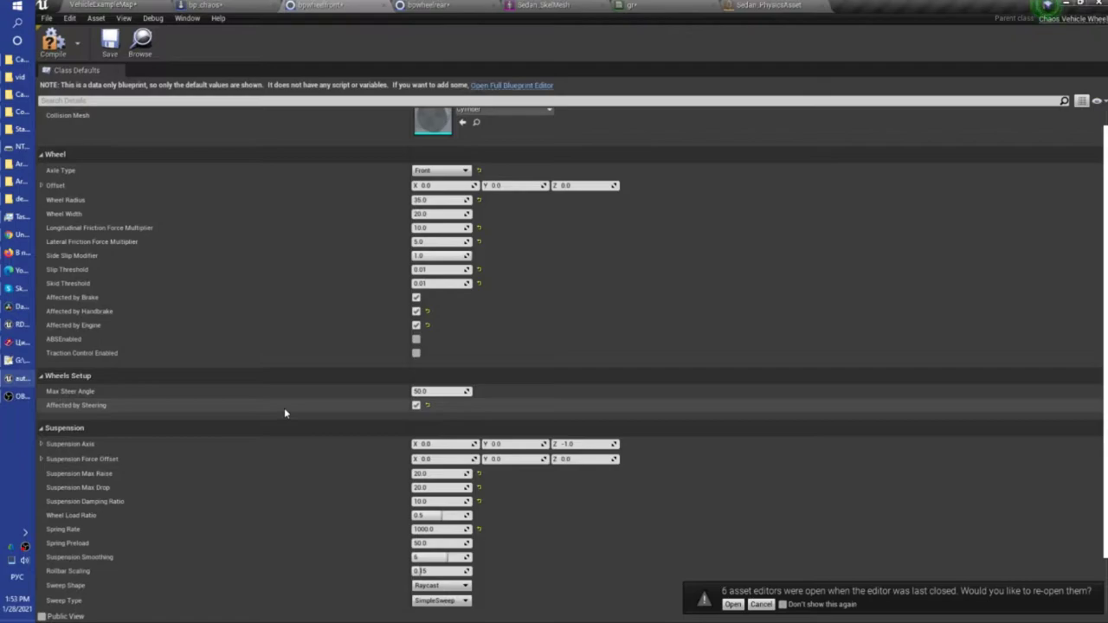
pyautogui.click(407, 5)
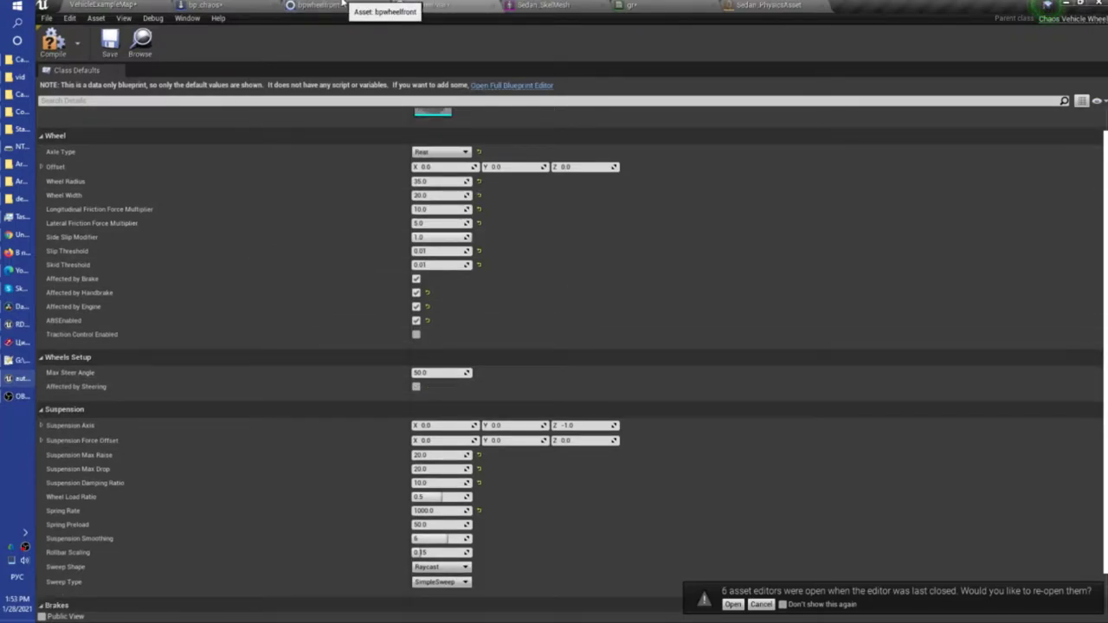
pyautogui.click(342, 5)
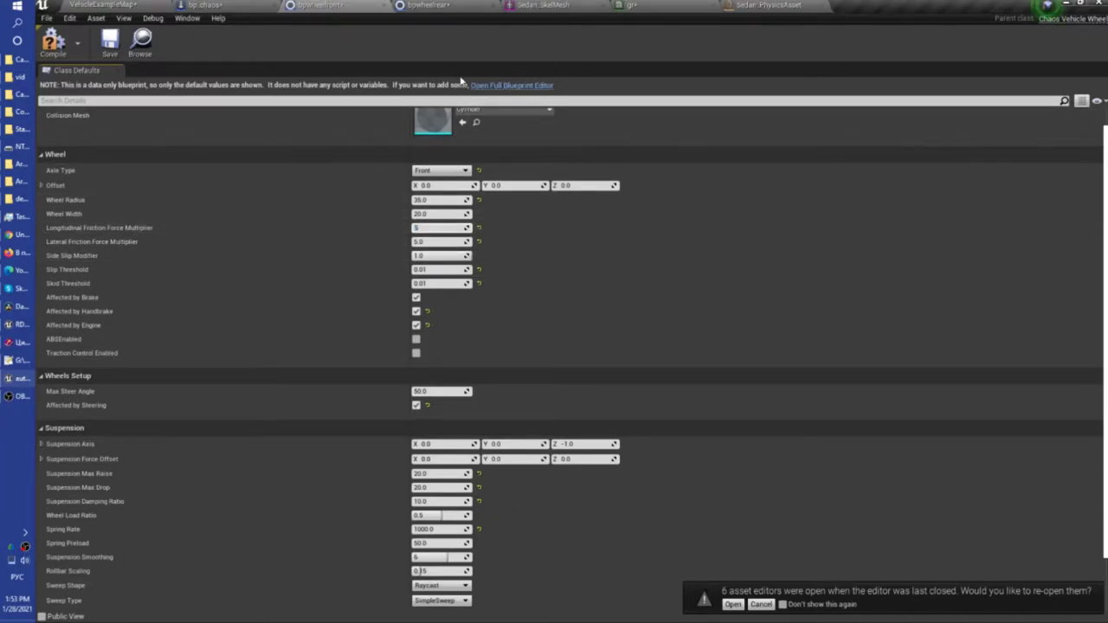
pyautogui.click(424, 5)
pyautogui.click(425, 209)
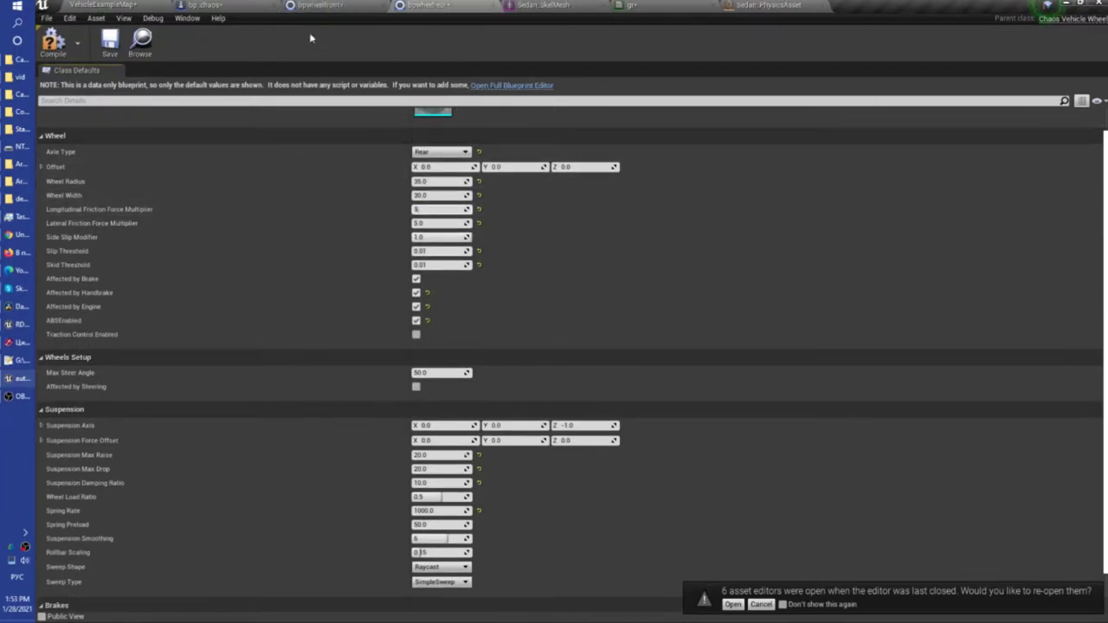
pyautogui.click(130, 4)
pyautogui.click(667, 43)
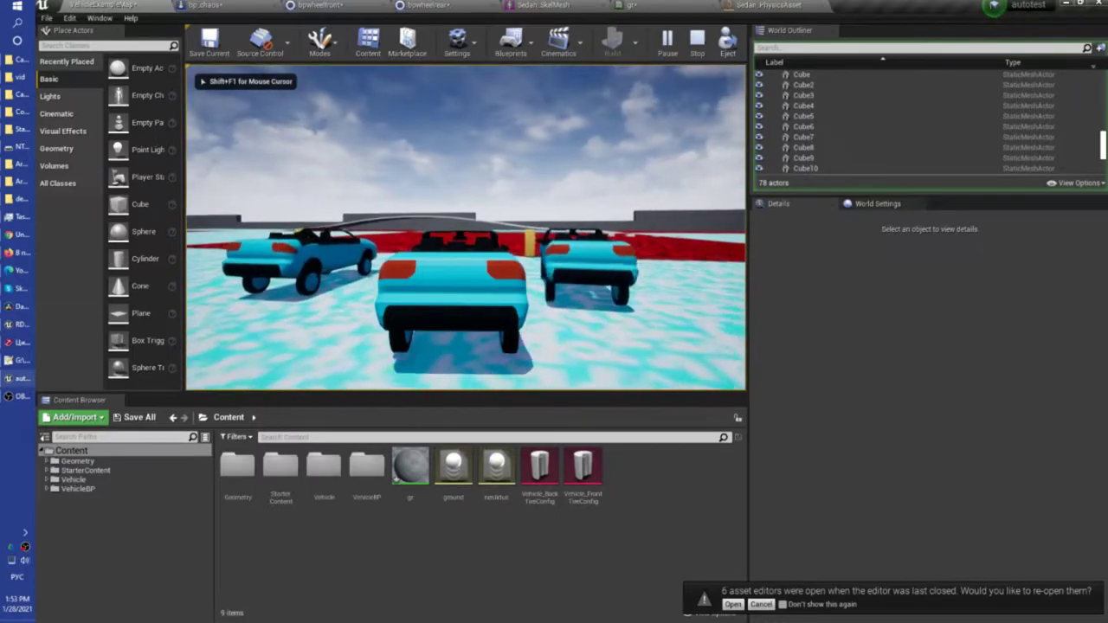
# Step: Test the car's handling by driving across the red and cyan ground
pyautogui.press('w')
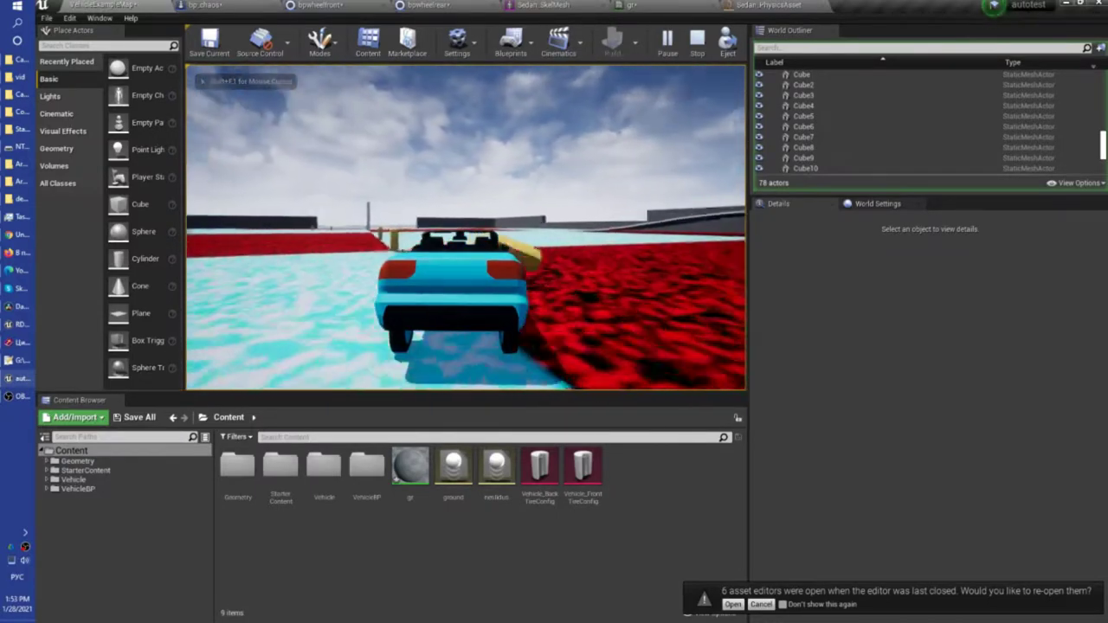
pyautogui.press('a')
pyautogui.press('w')
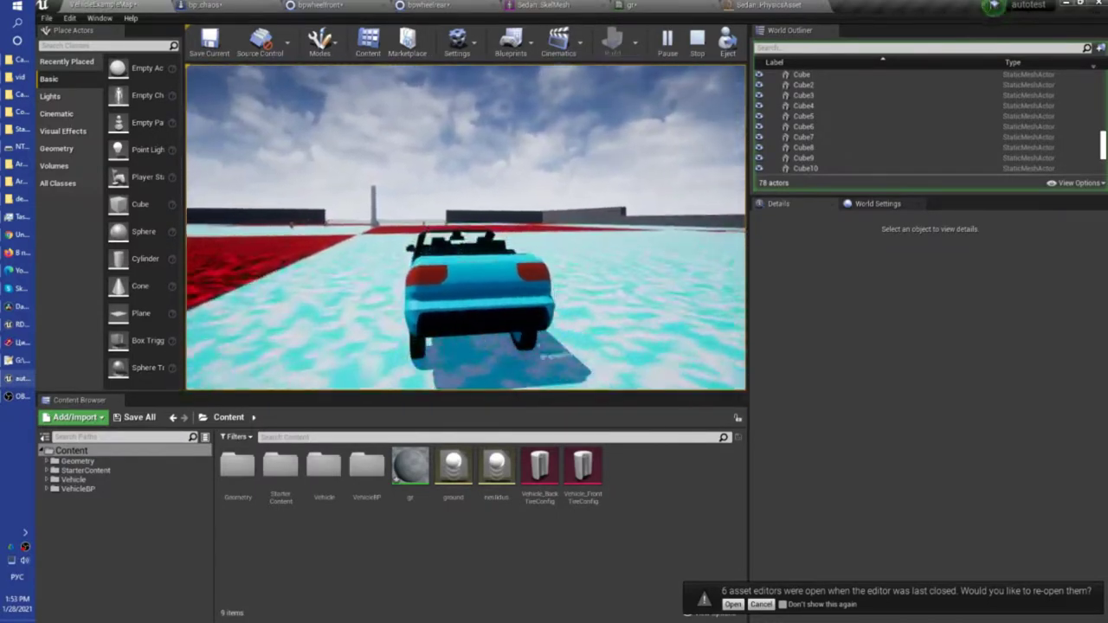
pyautogui.press('w')
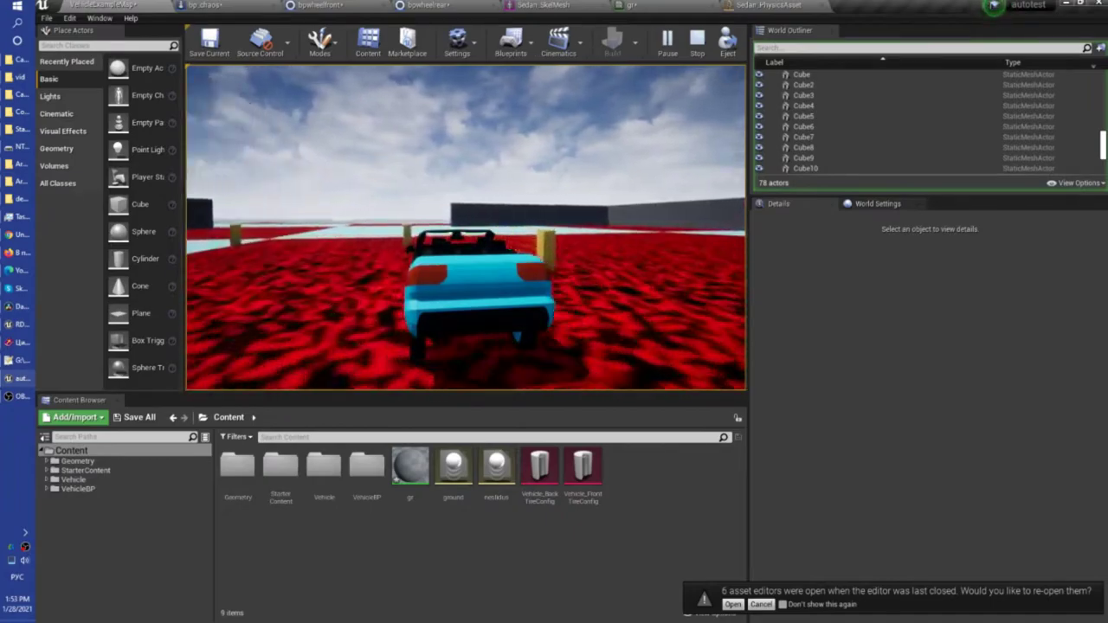
pyautogui.press('w')
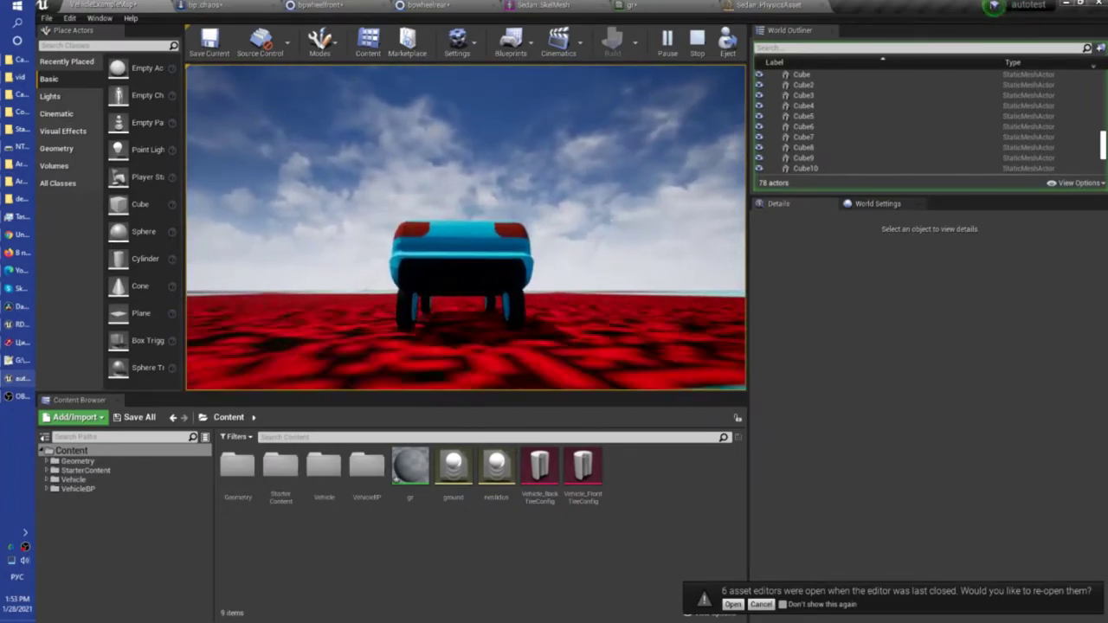
pyautogui.press('w')
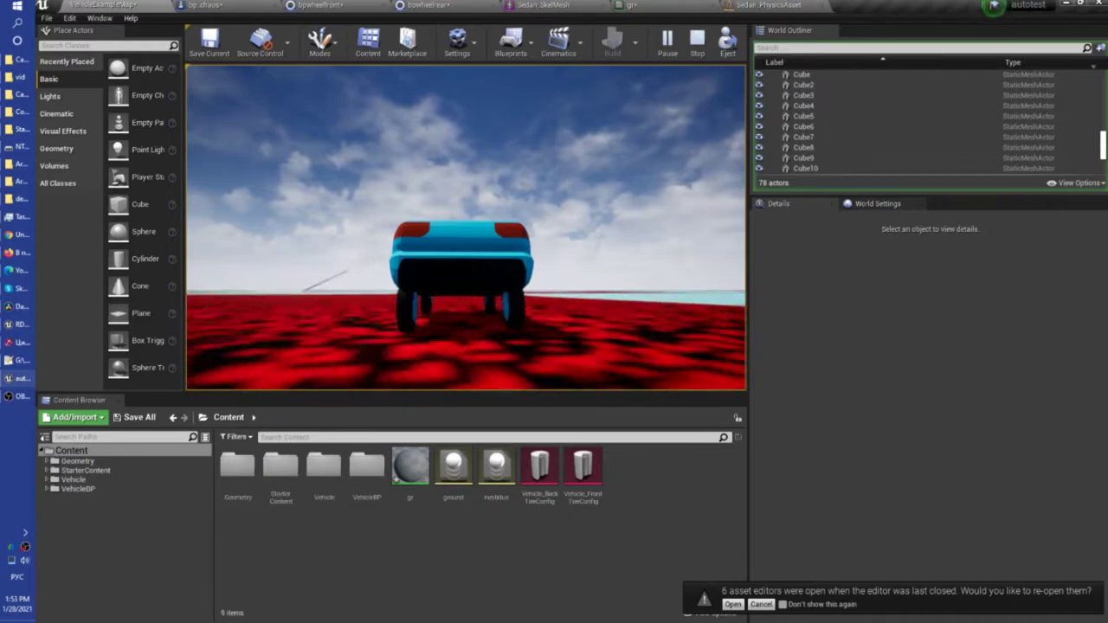
pyautogui.press('w')
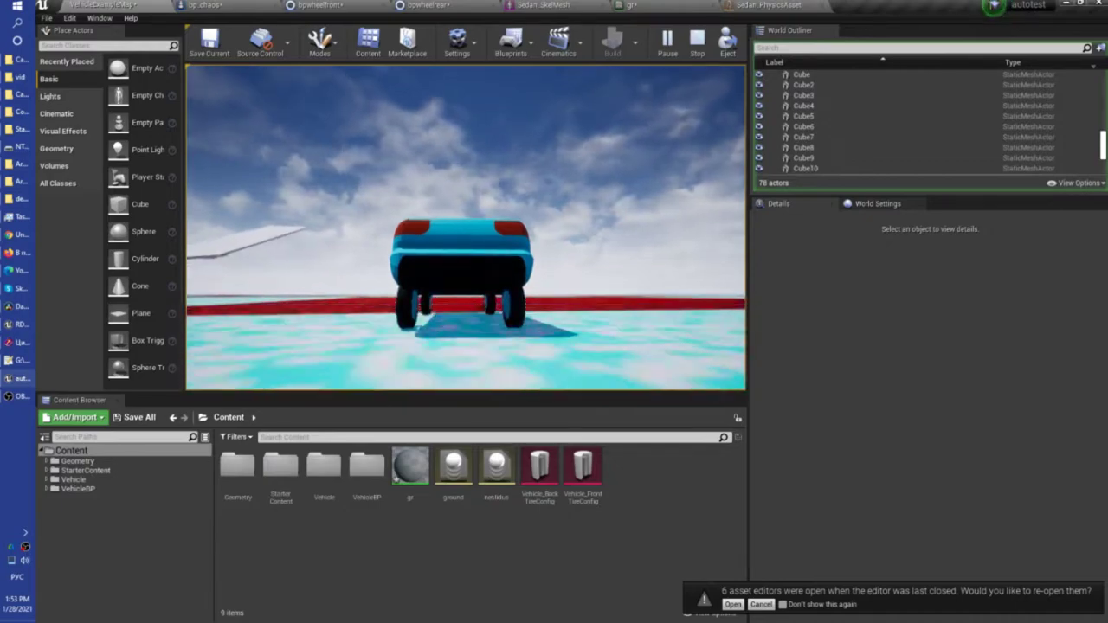
pyautogui.press('w')
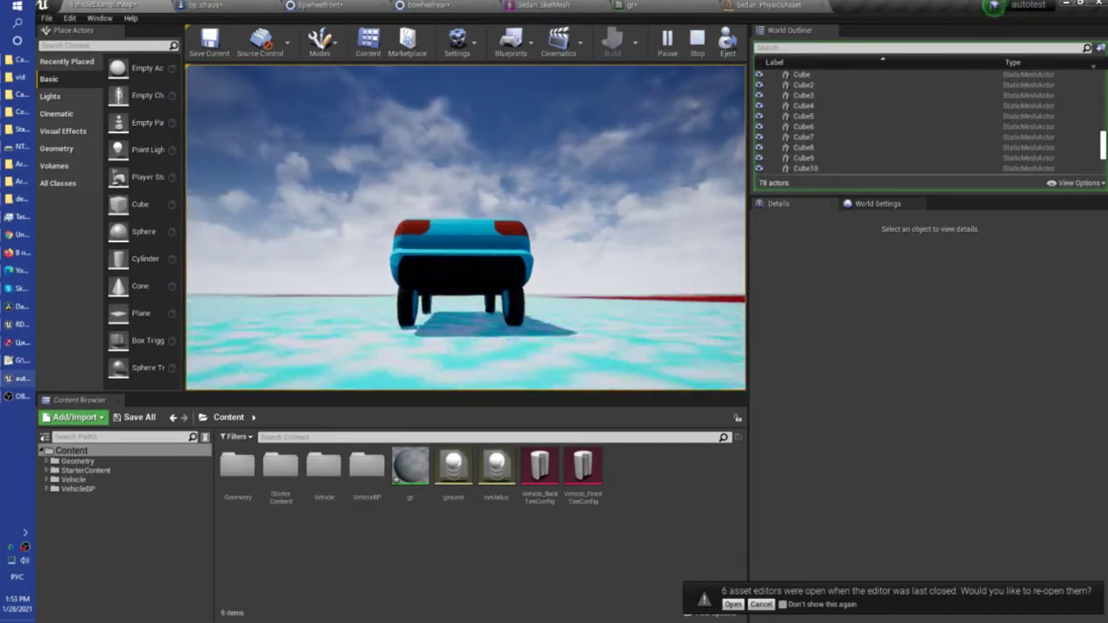
pyautogui.press('w')
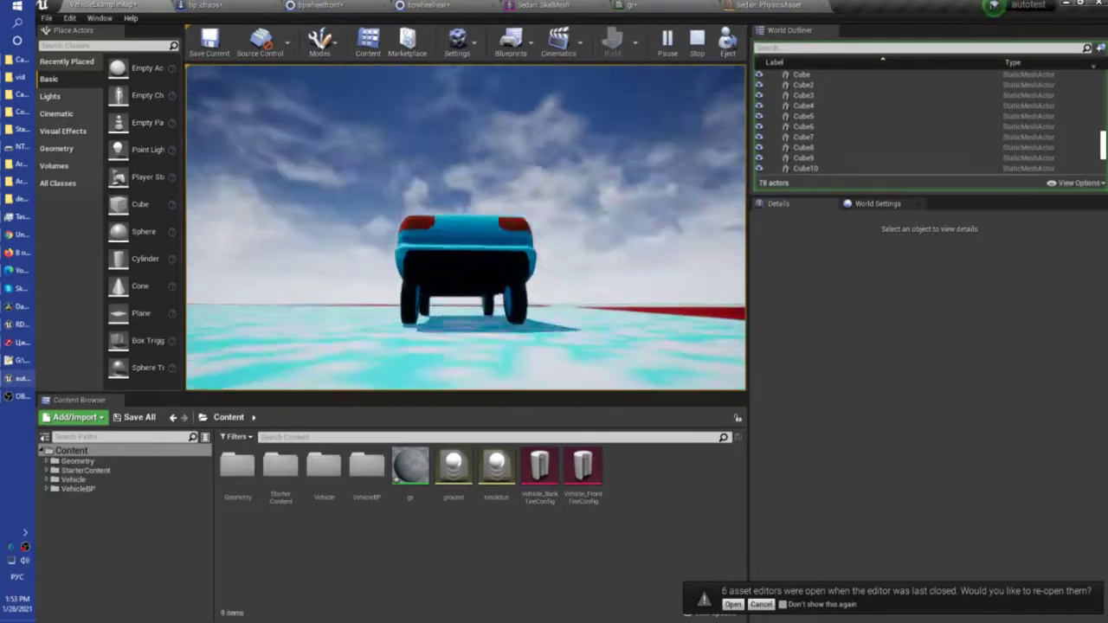
pyautogui.press('Escape')
pyautogui.click(445, 5)
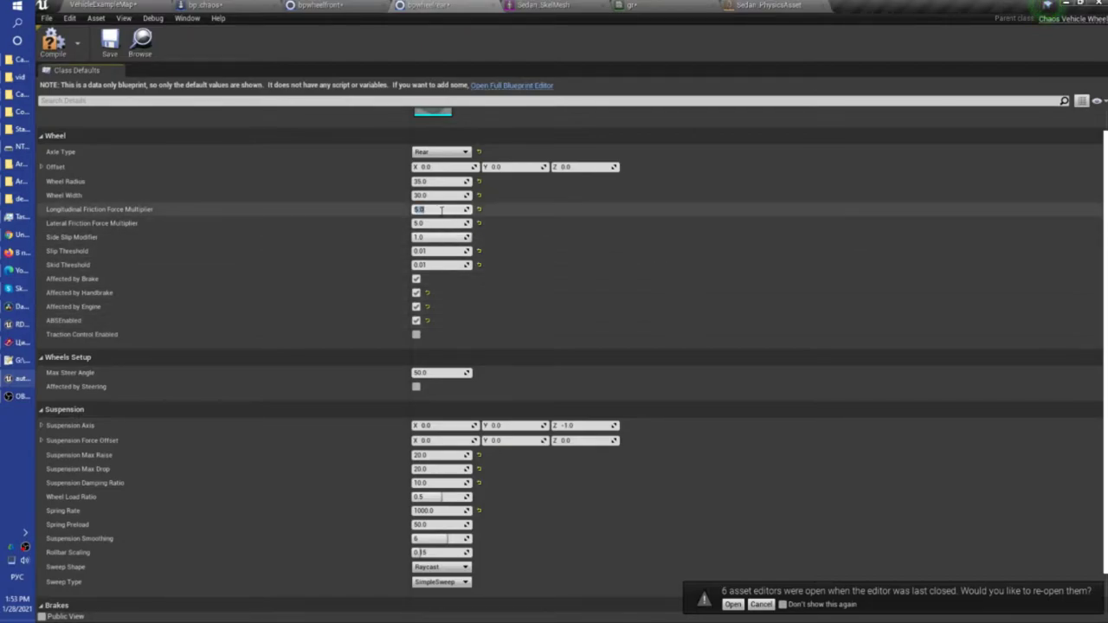
# Step: Set Longitudinal Friction Force Multiplier to 20.0 on both the front and rear wheel blueprints
pyautogui.click(323, 5)
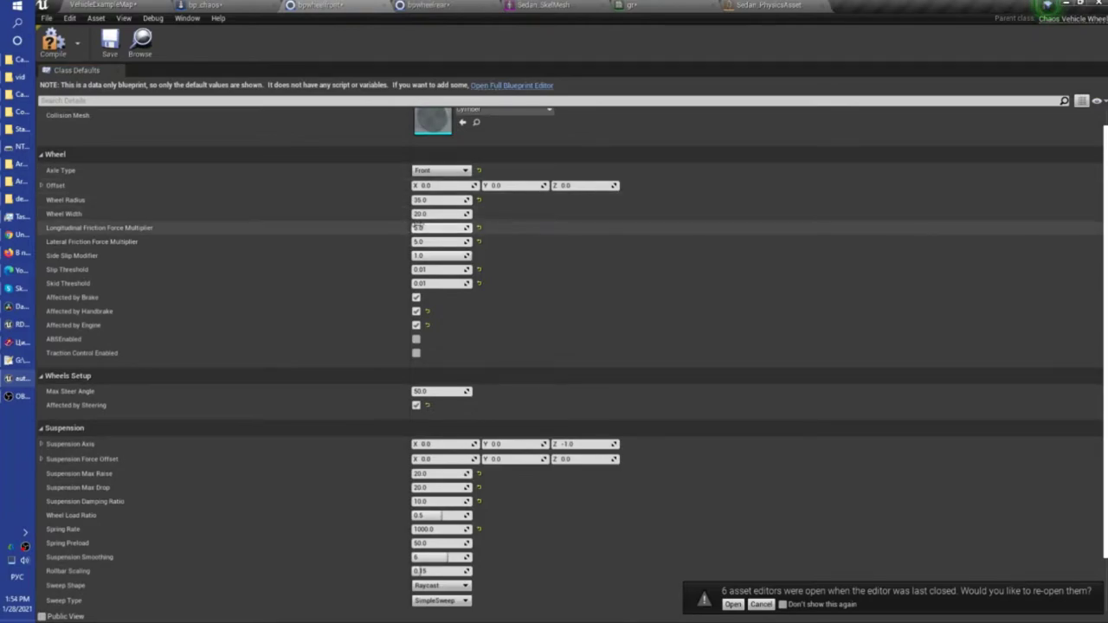
pyautogui.click(213, 5)
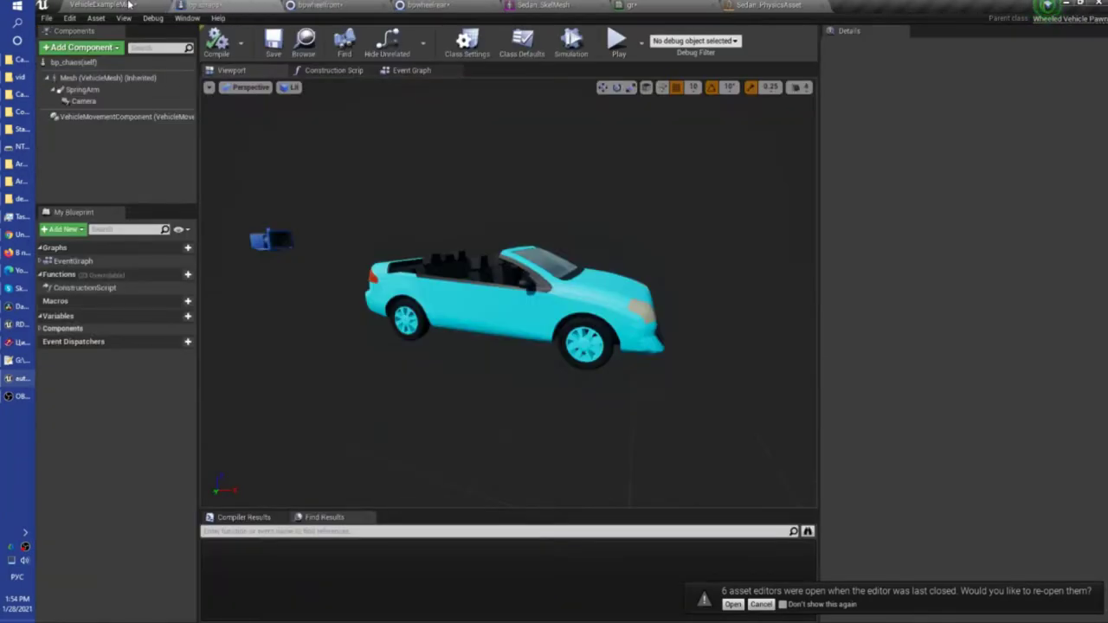
pyautogui.click(422, 5)
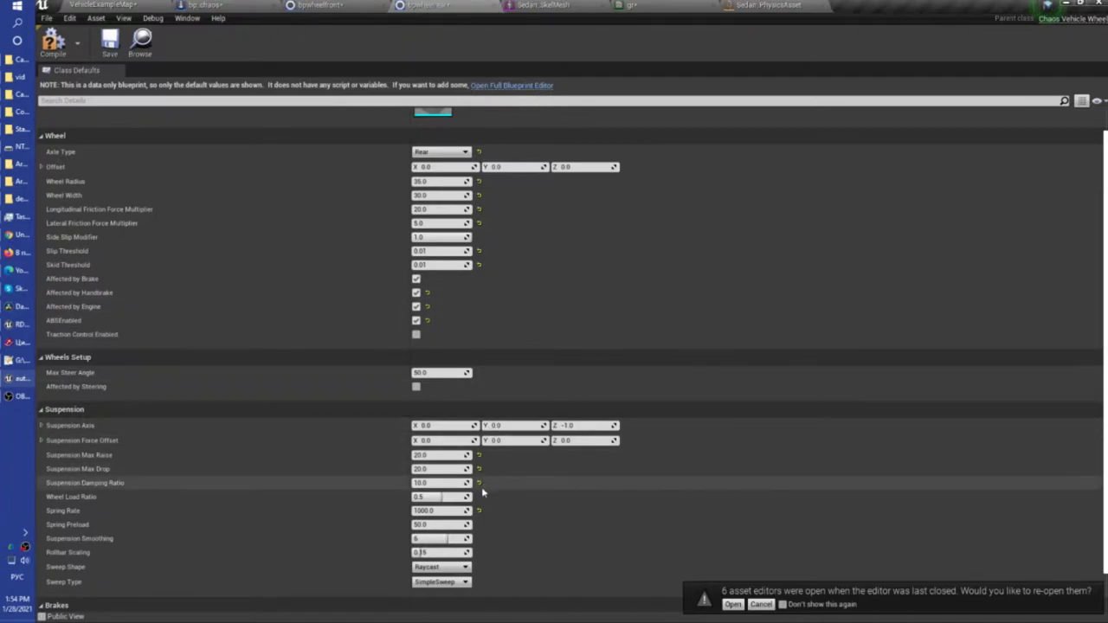
pyautogui.hotkey('ctrl', 'Tab')
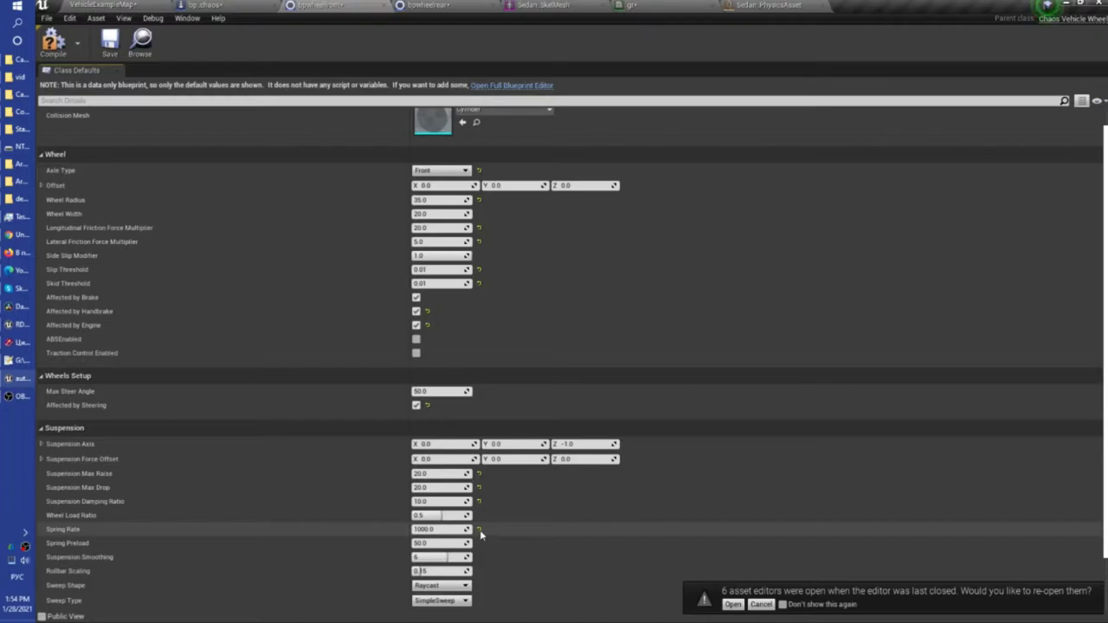
pyautogui.click(132, 4)
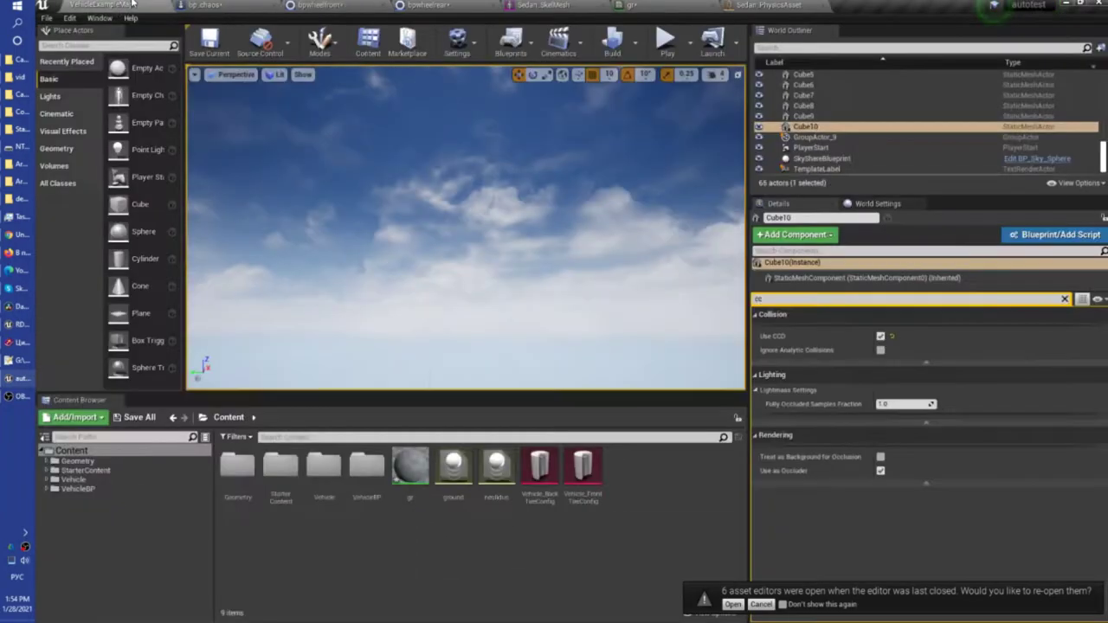
pyautogui.click(262, 10)
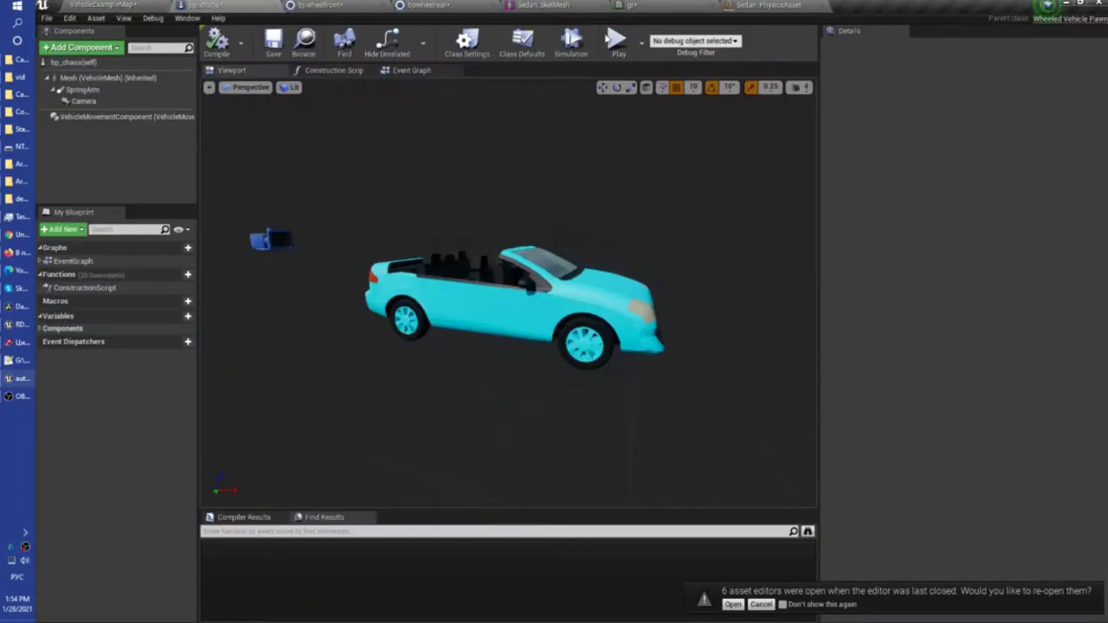
# Step: Preview-drive the bp_chaos car, then lower the rear wheel's Spring Rate from 1000 to 500
pyautogui.click(616, 40)
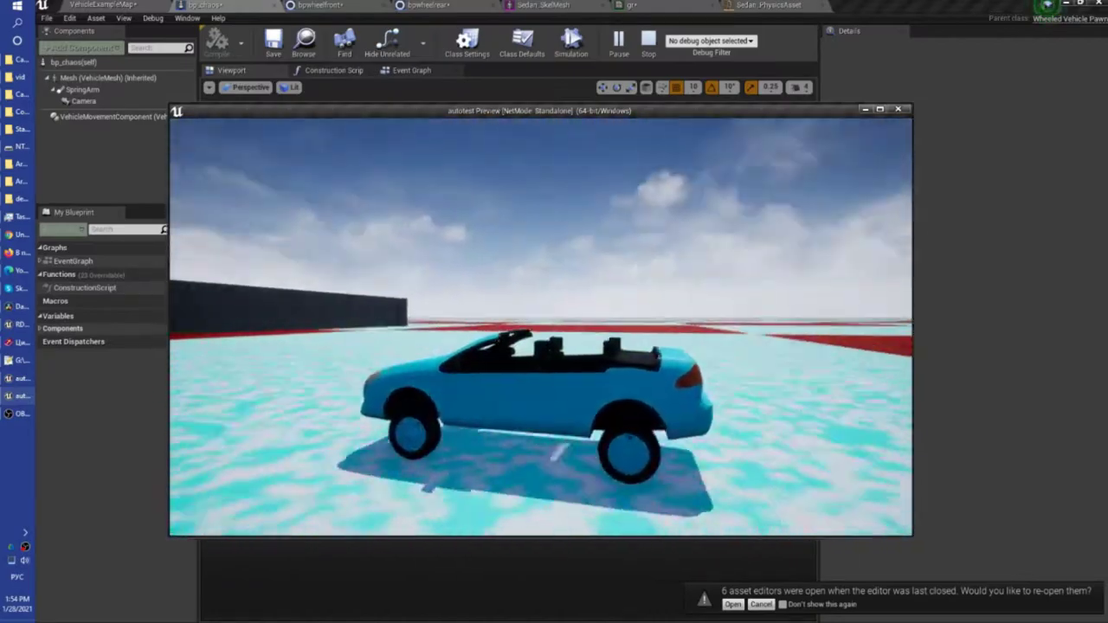
pyautogui.press('Escape')
pyautogui.click(447, 5)
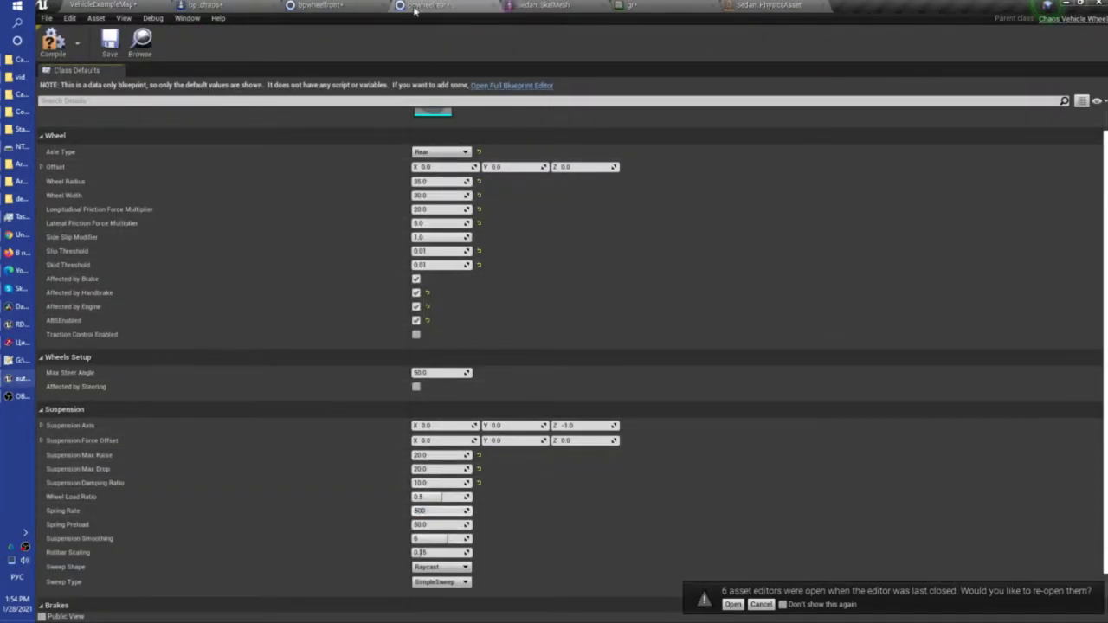
# Step: Set the front wheel's Spring Rate to 500 in bpwheelfront
pyautogui.click(355, 4)
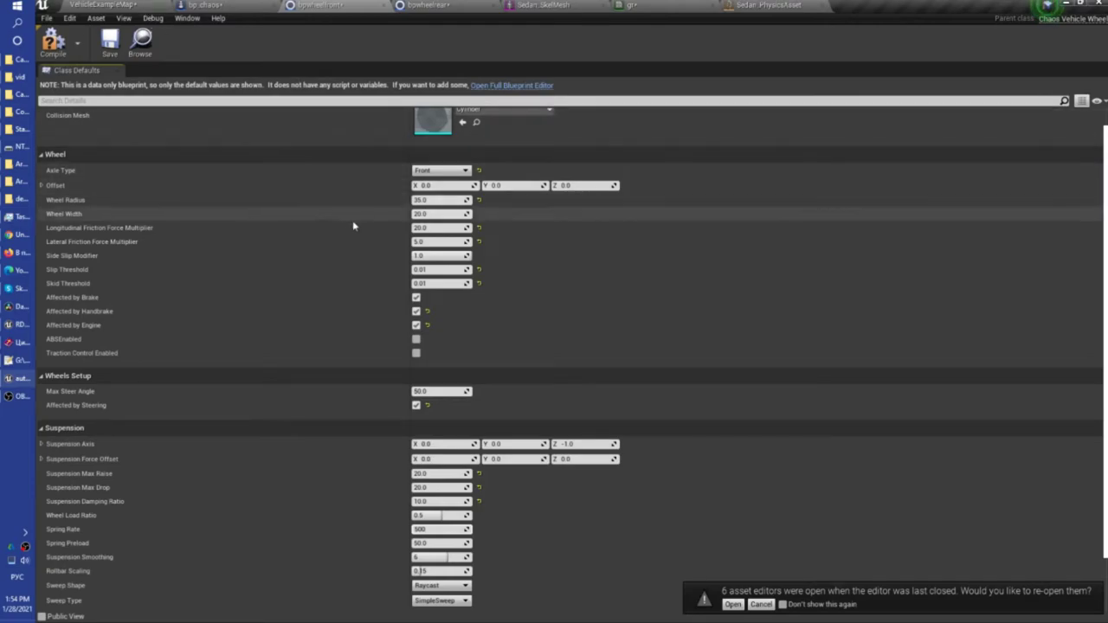
pyautogui.scroll(1, 372, 242)
pyautogui.click(419, 286)
pyautogui.click(433, 274)
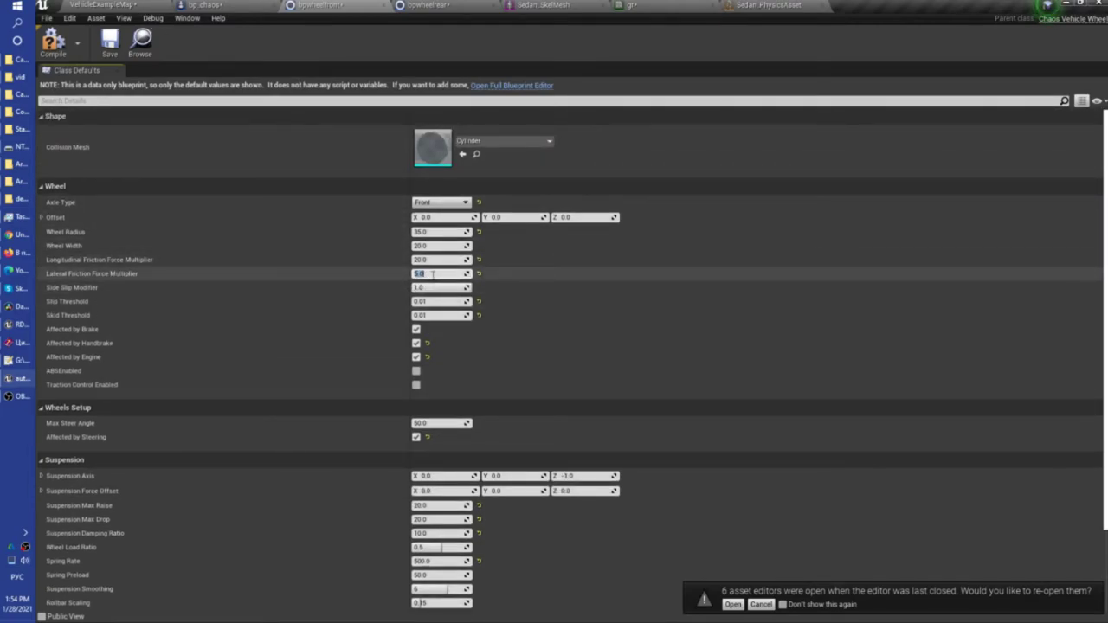
pyautogui.write('8')
# Step: Start a play test in VehicleExampleMap to drive the car
pyautogui.click(424, 4)
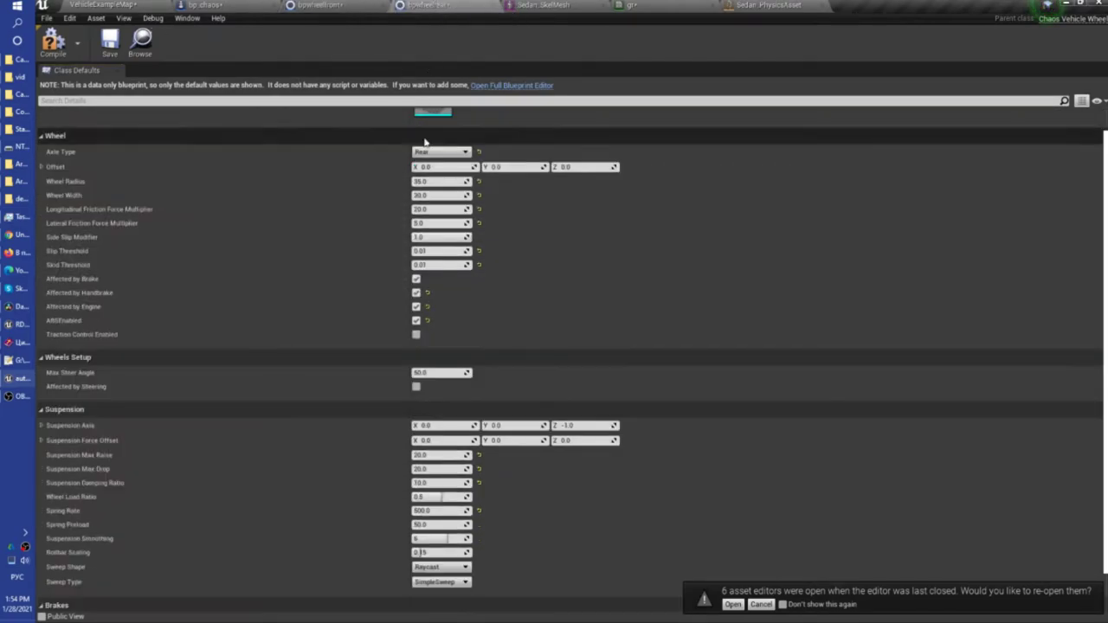
pyautogui.click(132, 4)
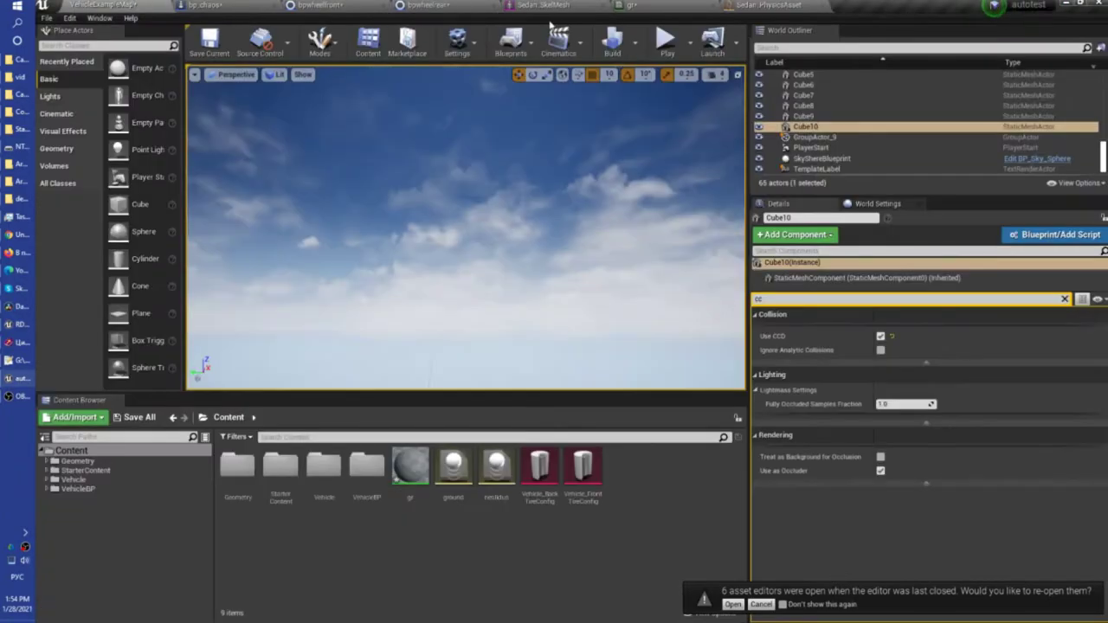
pyautogui.click(657, 40)
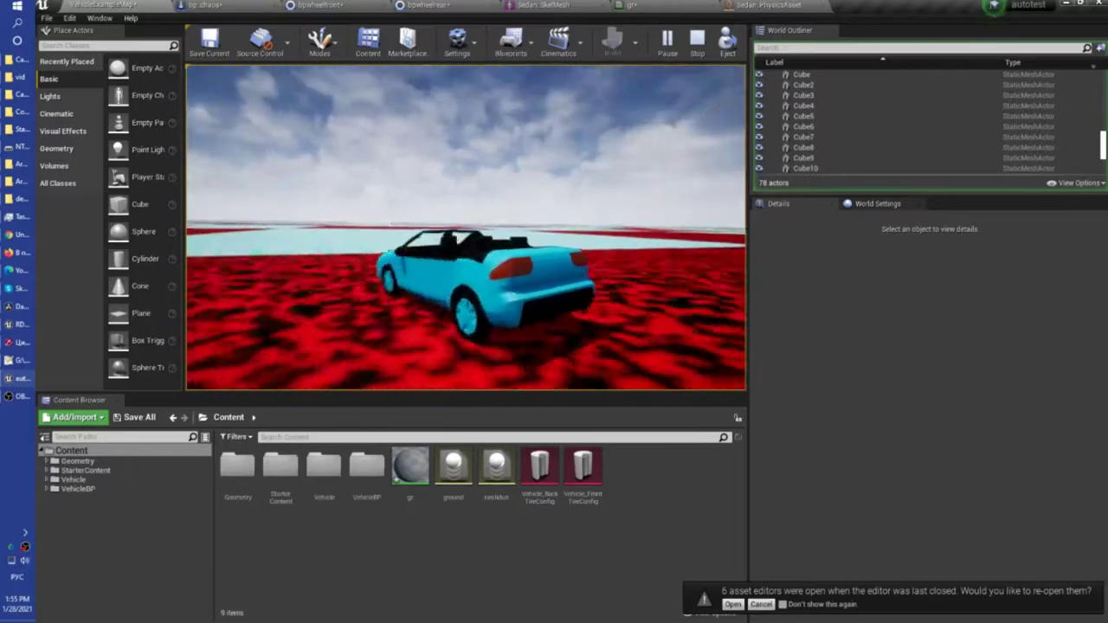
# Step: Give the rear and front wheels Lateral Friction 8.0 and Suspension Damping Ratio 0.5
pyautogui.press('Escape')
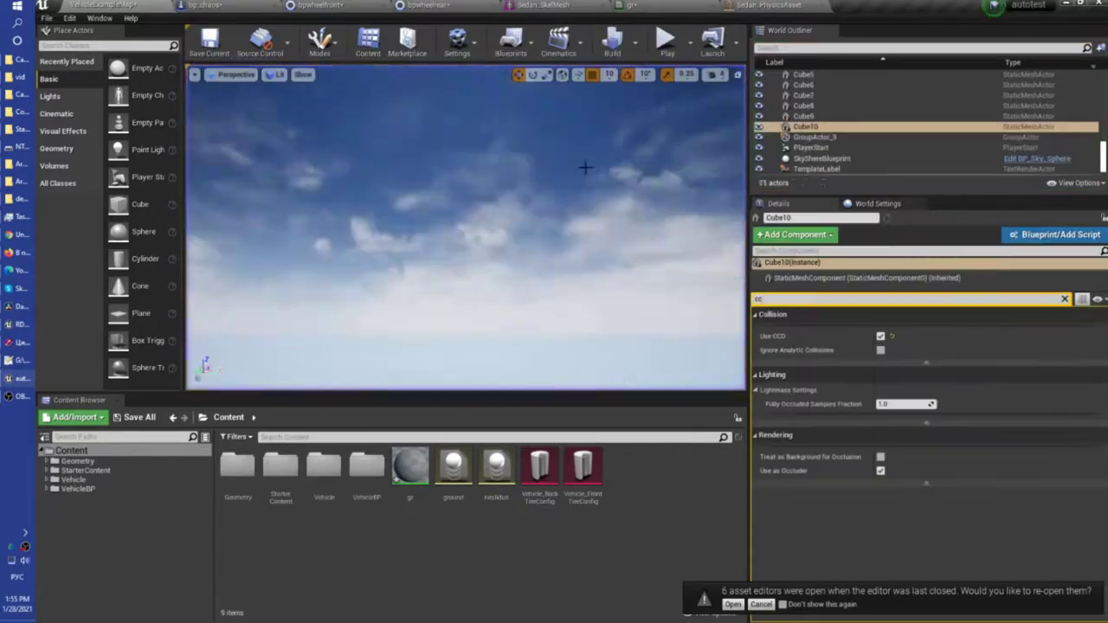
pyautogui.click(414, 5)
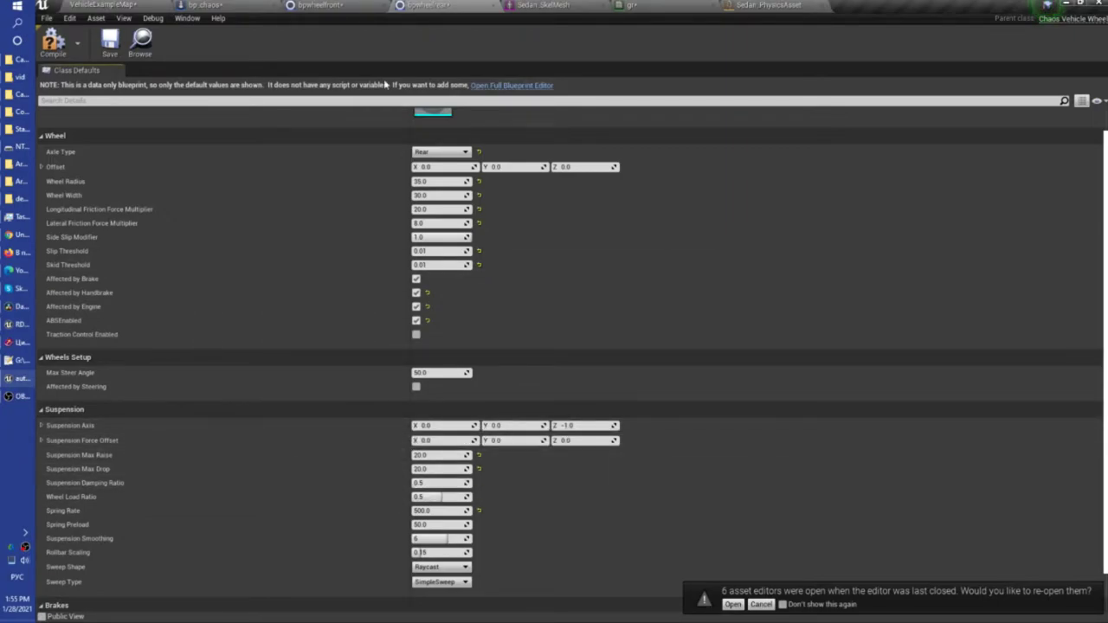
pyautogui.click(320, 5)
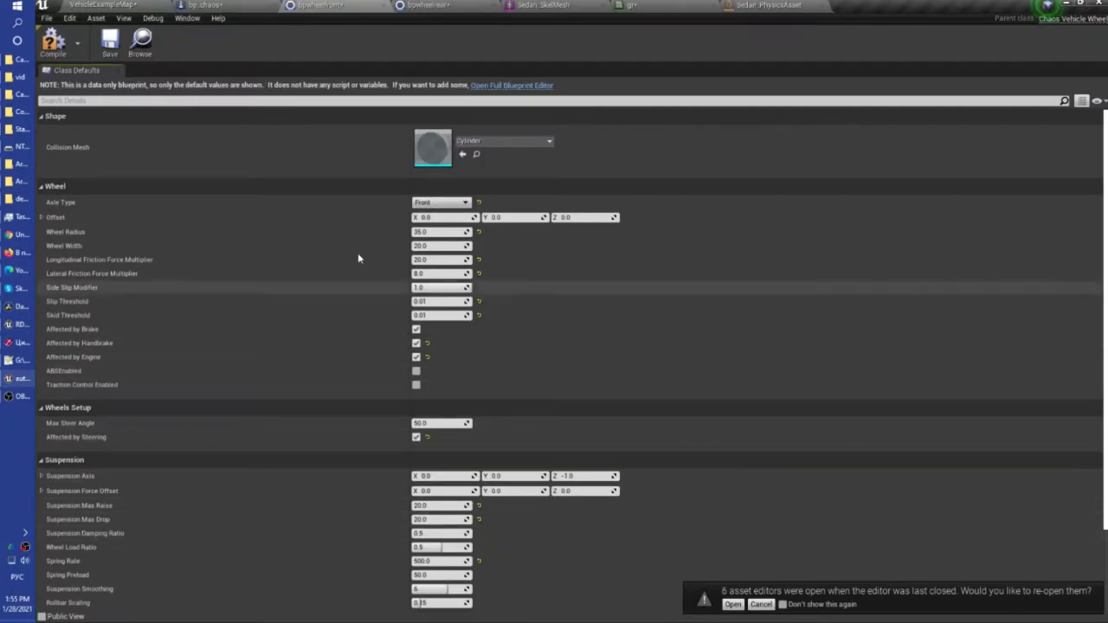
pyautogui.click(102, 5)
# Step: Test-drive the car, steering left and driving forward, then stop play
pyautogui.click(667, 39)
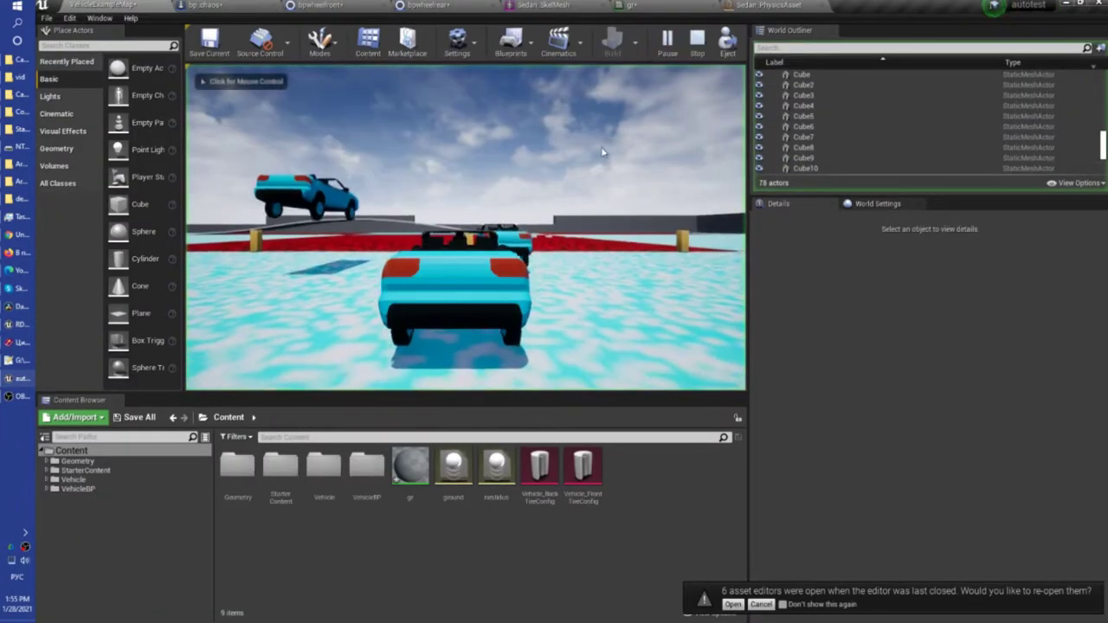
pyautogui.press('a')
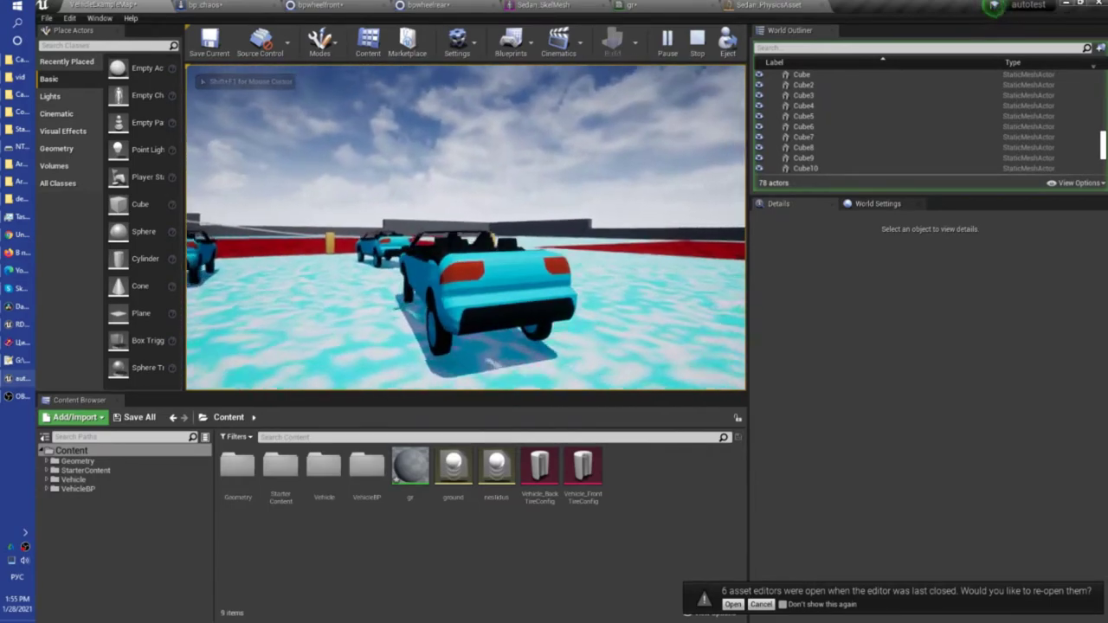
pyautogui.press('w')
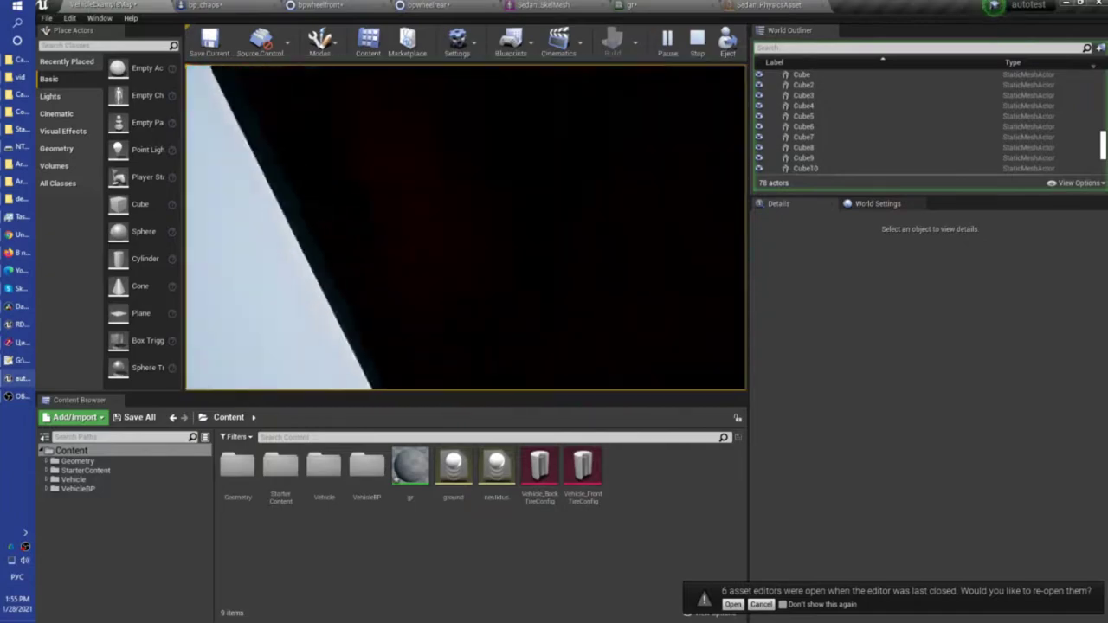
pyautogui.press('Escape')
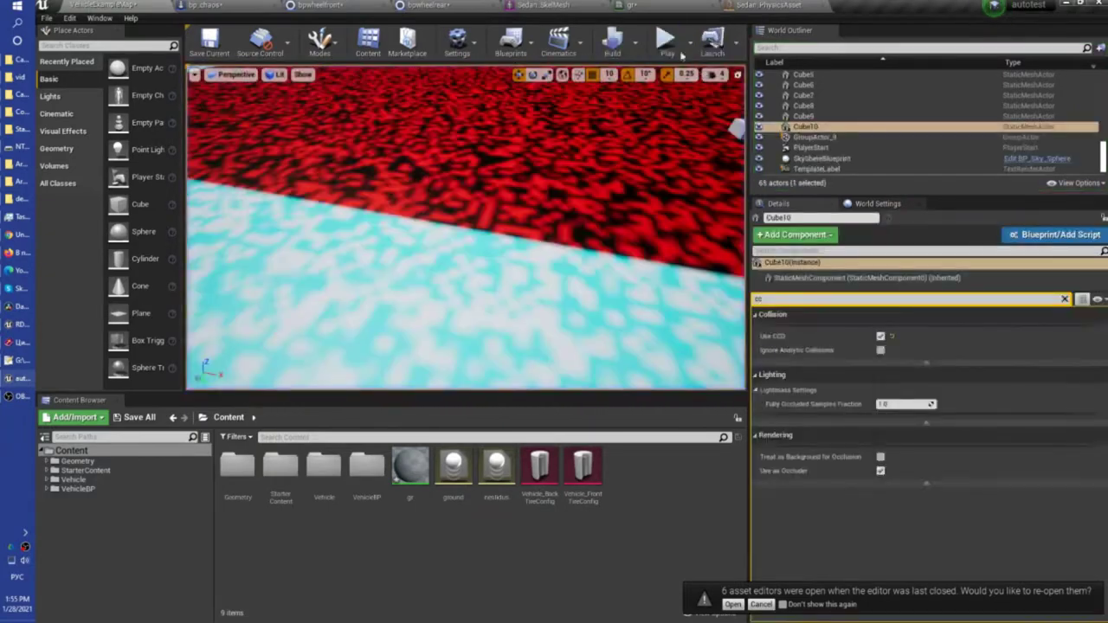
# Step: Run a second play session, driving until the car rolls over on the red area
pyautogui.click(667, 39)
pyautogui.click(634, 162)
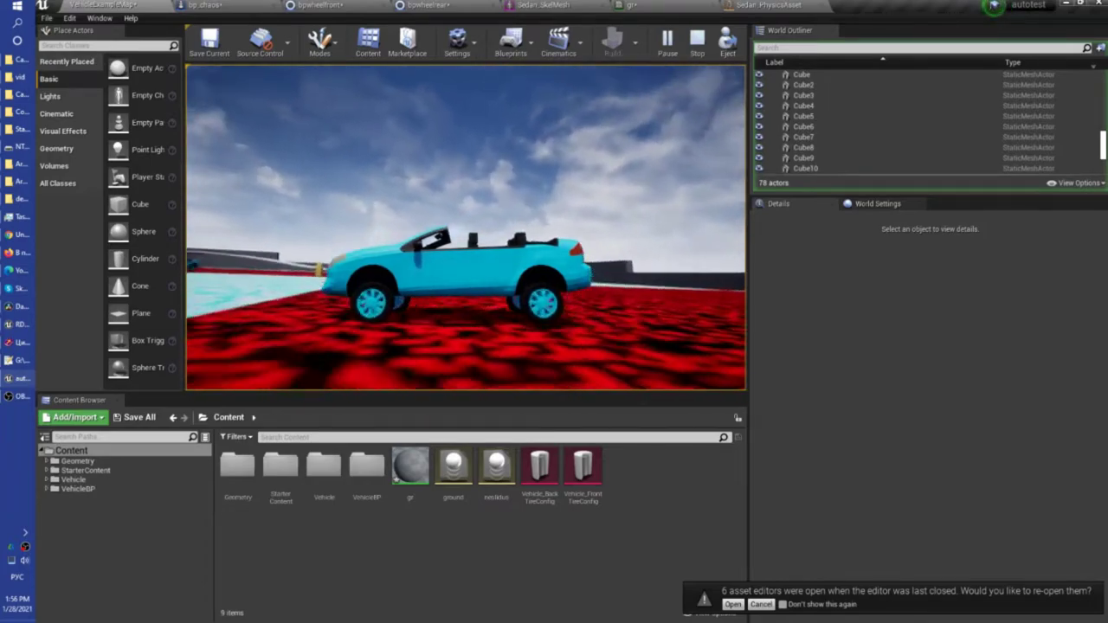
pyautogui.press('Escape')
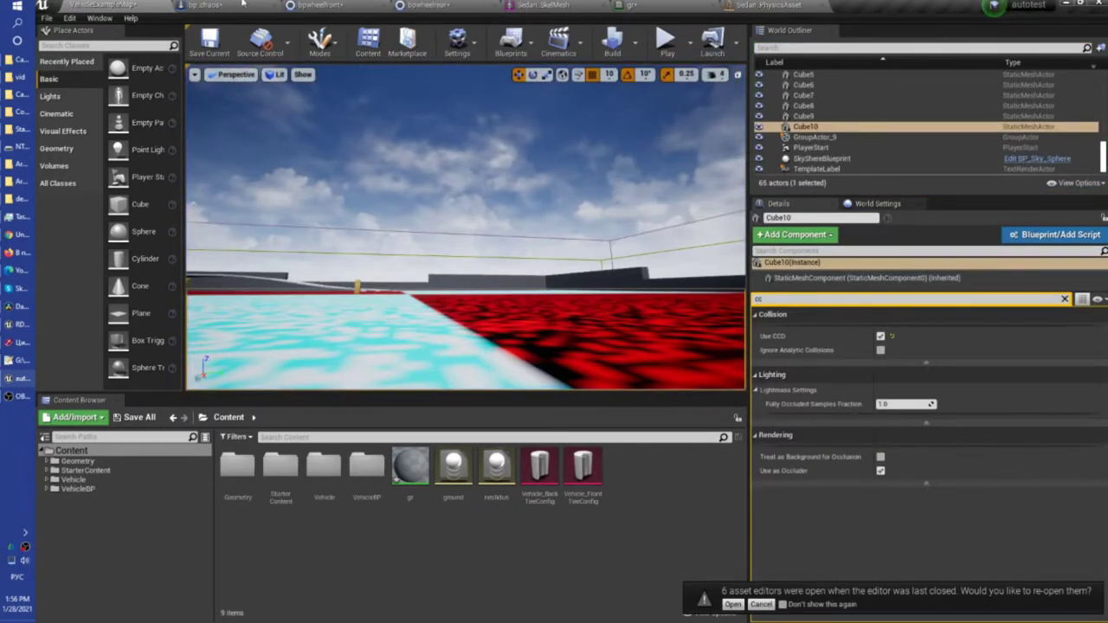
pyautogui.click(242, 4)
# Step: Lower VehicleMovementComponent's Max Torque from 9000 to 900 and launch a standalone preview
pyautogui.click(130, 116)
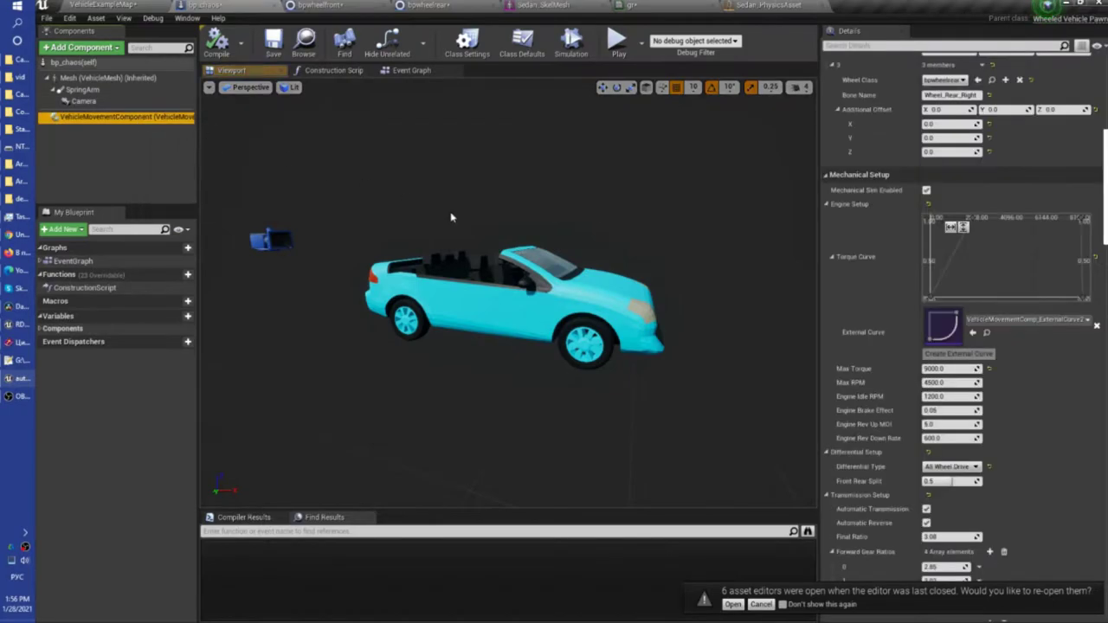
pyautogui.click(941, 368)
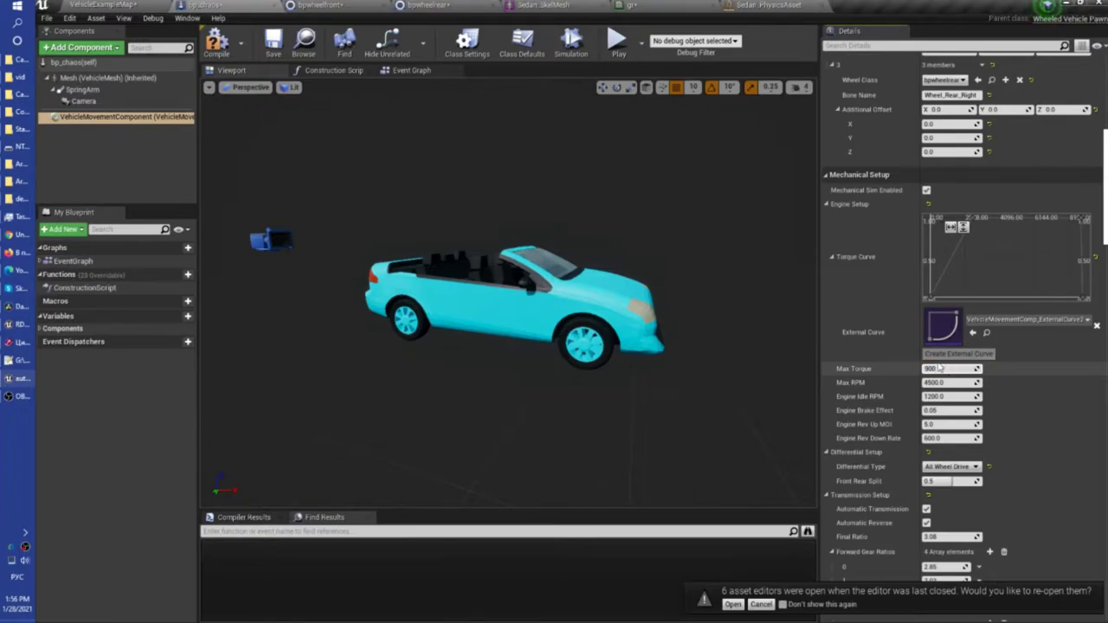
pyautogui.click(617, 41)
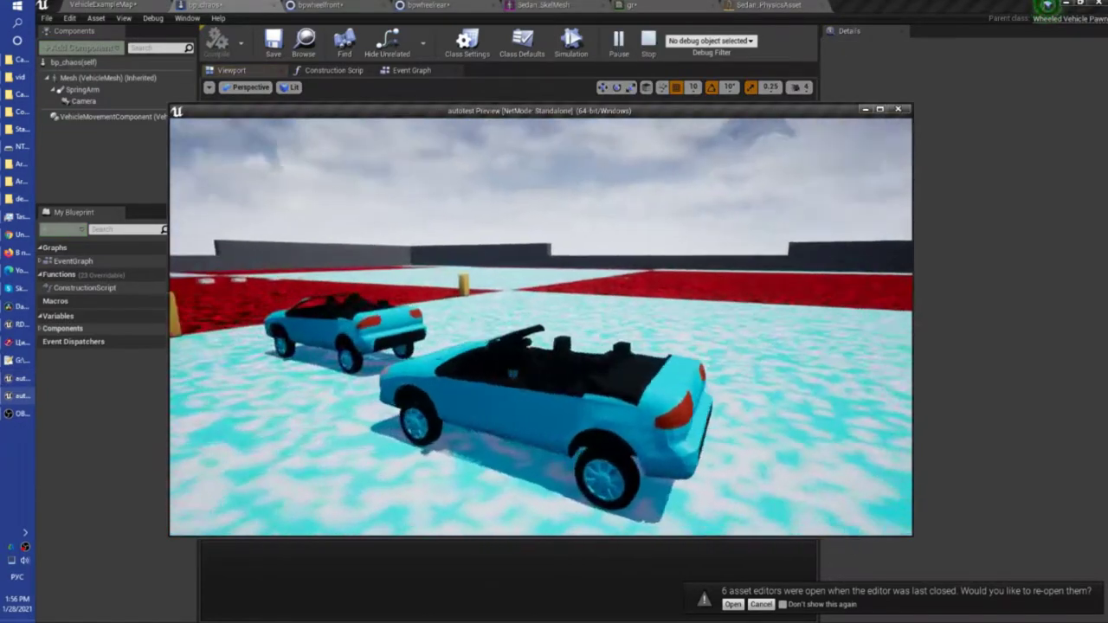
# Step: Drive briefly in the preview, then set VehicleMovementComponent's Max Torque to 2000
pyautogui.press('w')
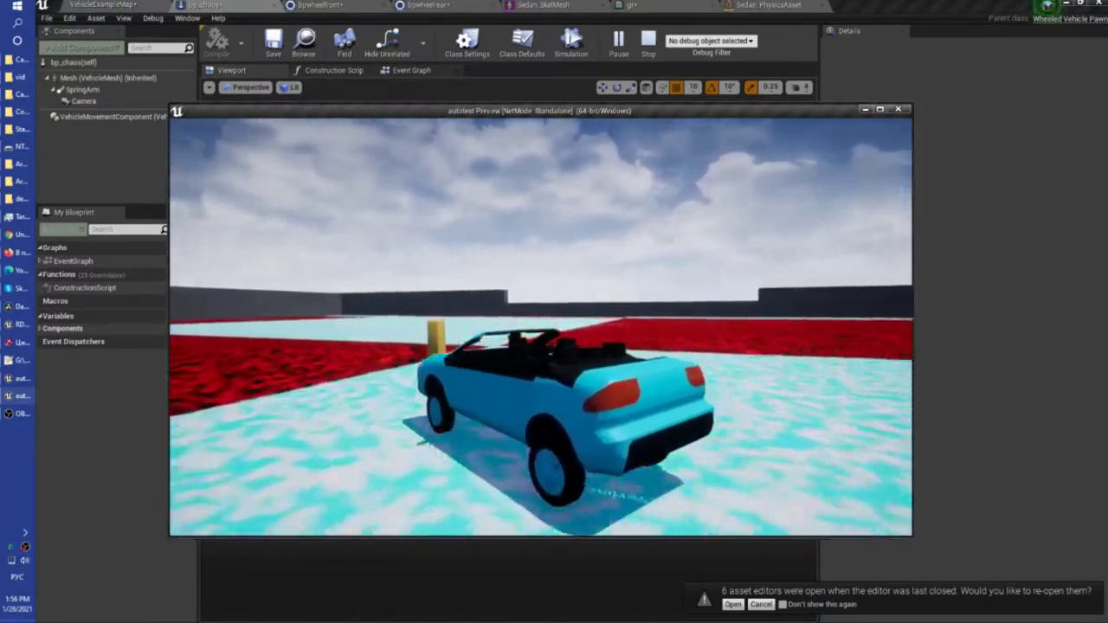
pyautogui.press('Escape')
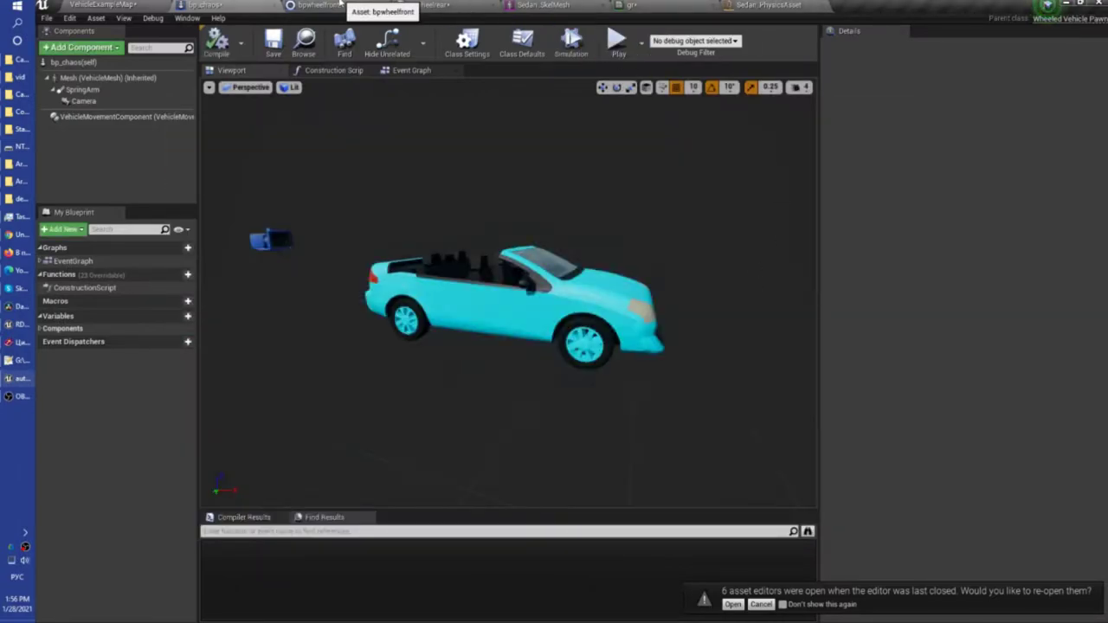
pyautogui.click(156, 115)
pyautogui.click(948, 368)
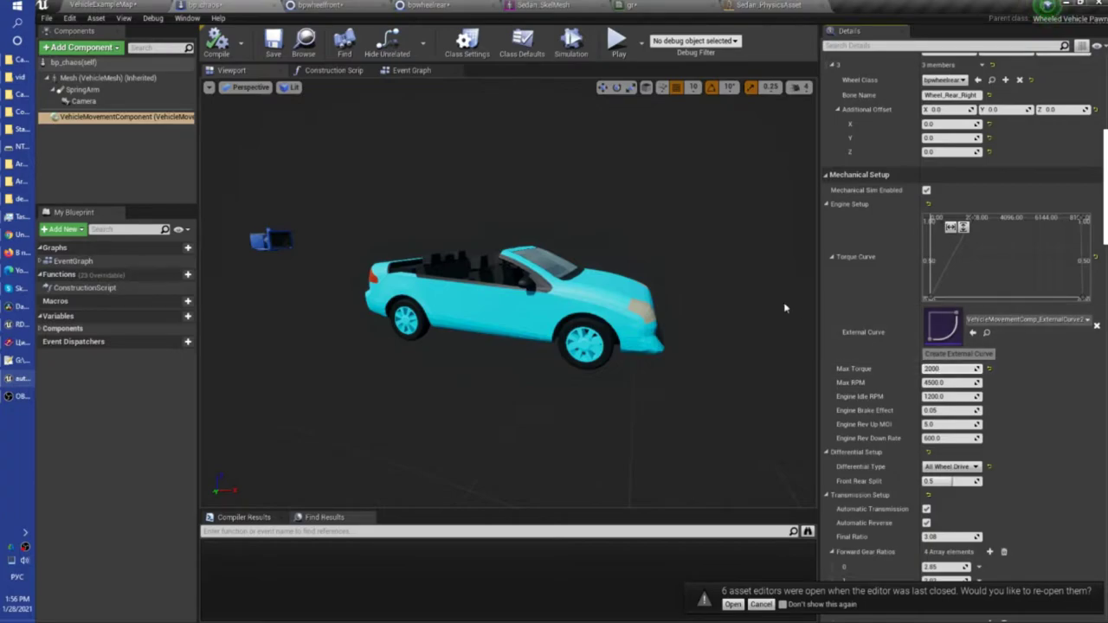
pyautogui.click(136, 4)
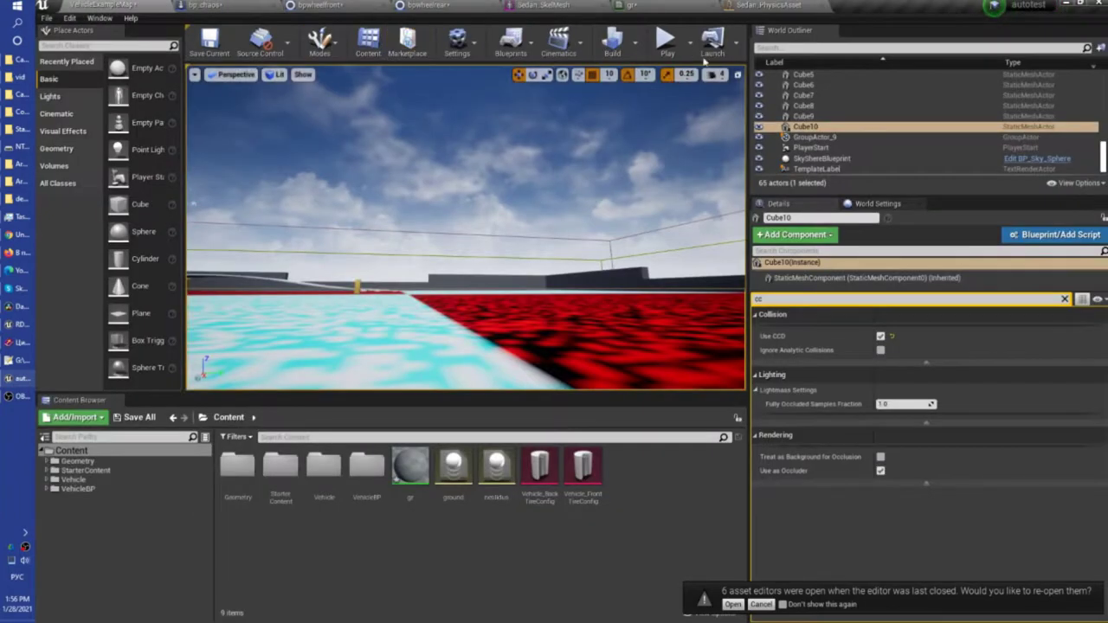
# Step: Test-drive the car in three consecutive play sessions on the cyan and red ground
pyautogui.click(661, 48)
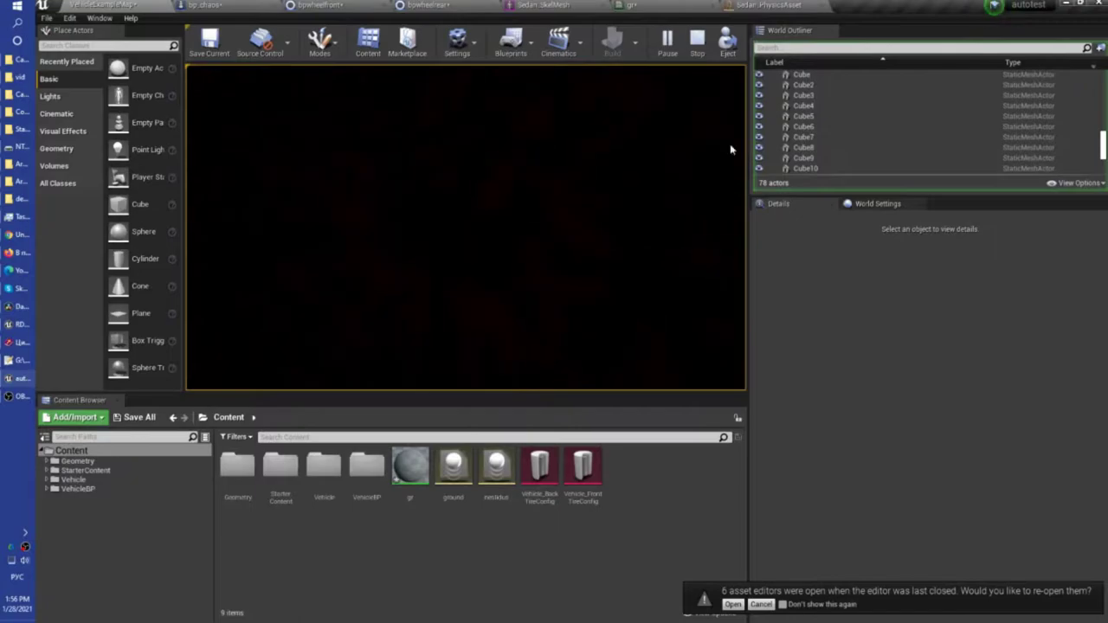
pyautogui.click(697, 42)
pyautogui.click(667, 39)
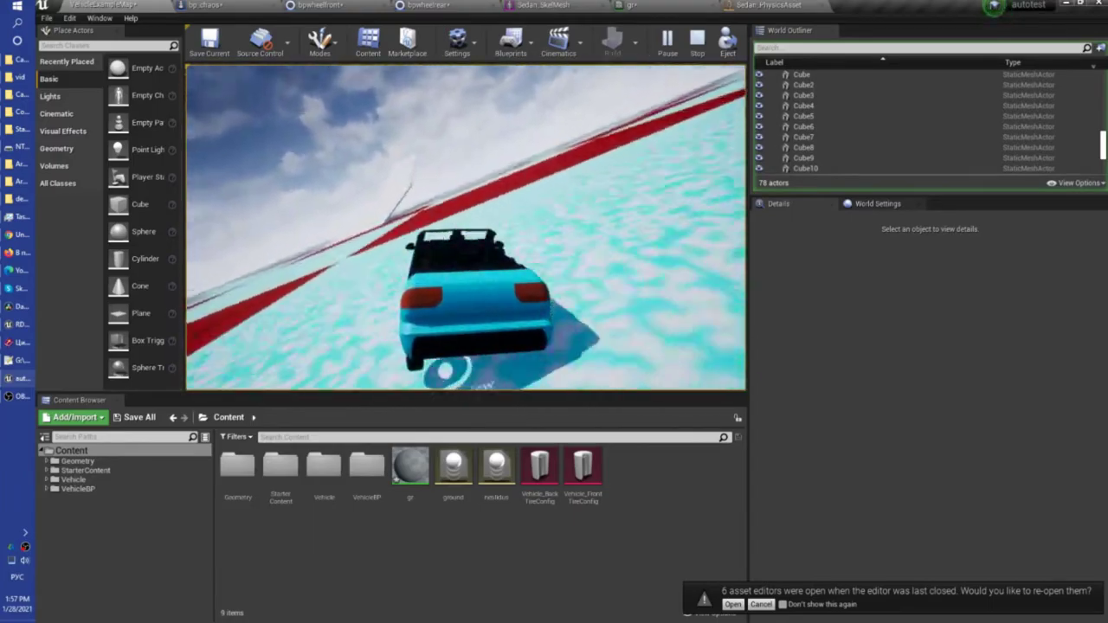
pyautogui.press('Escape')
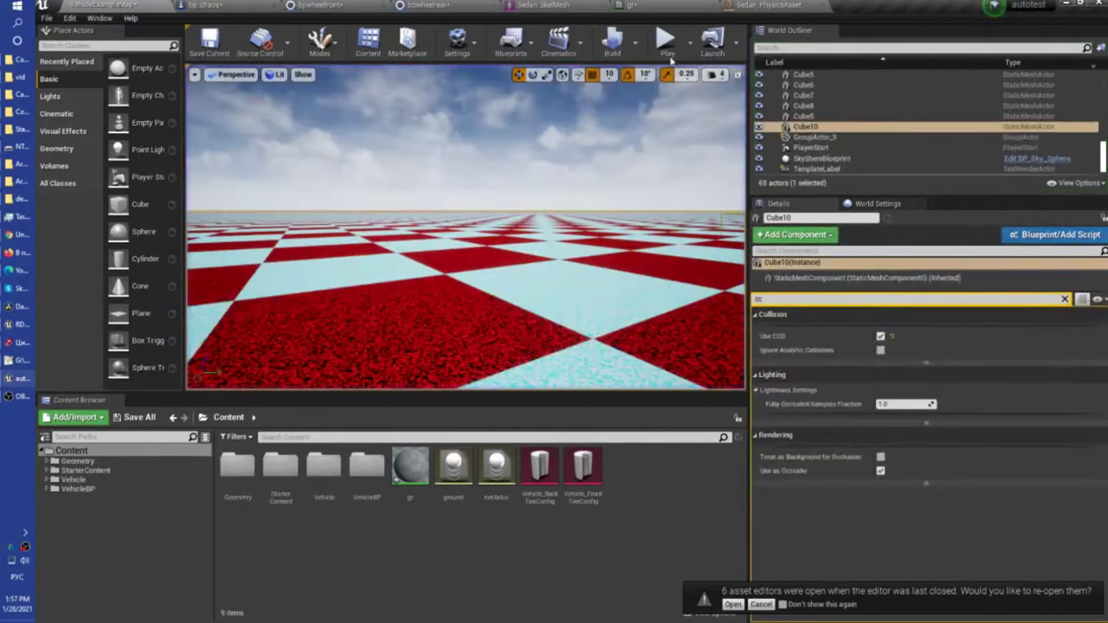
pyautogui.click(666, 38)
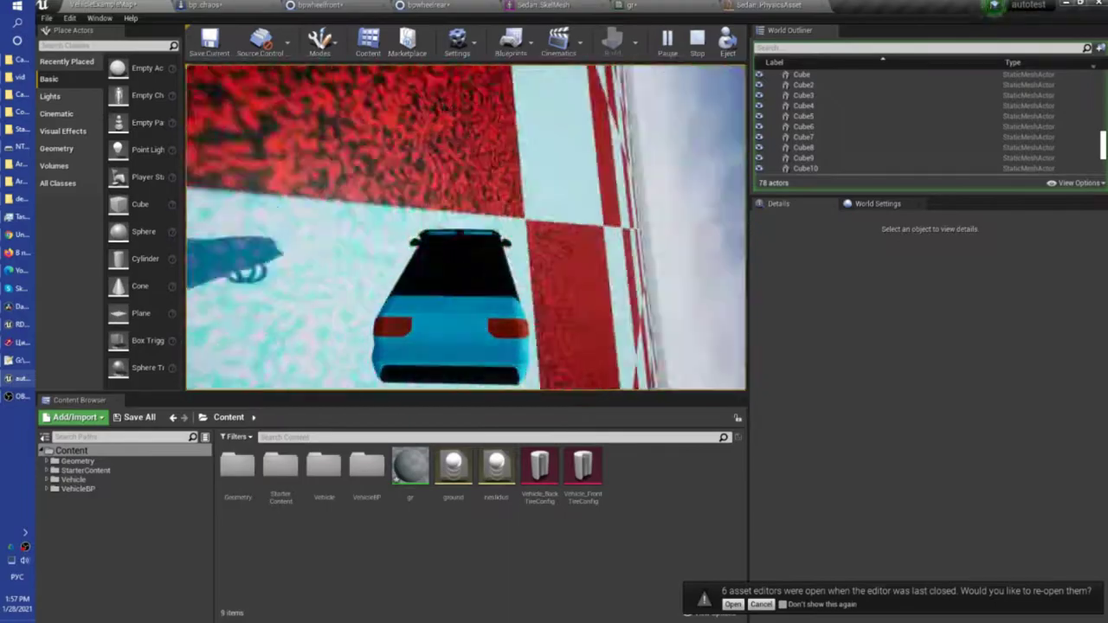
pyautogui.press('Escape')
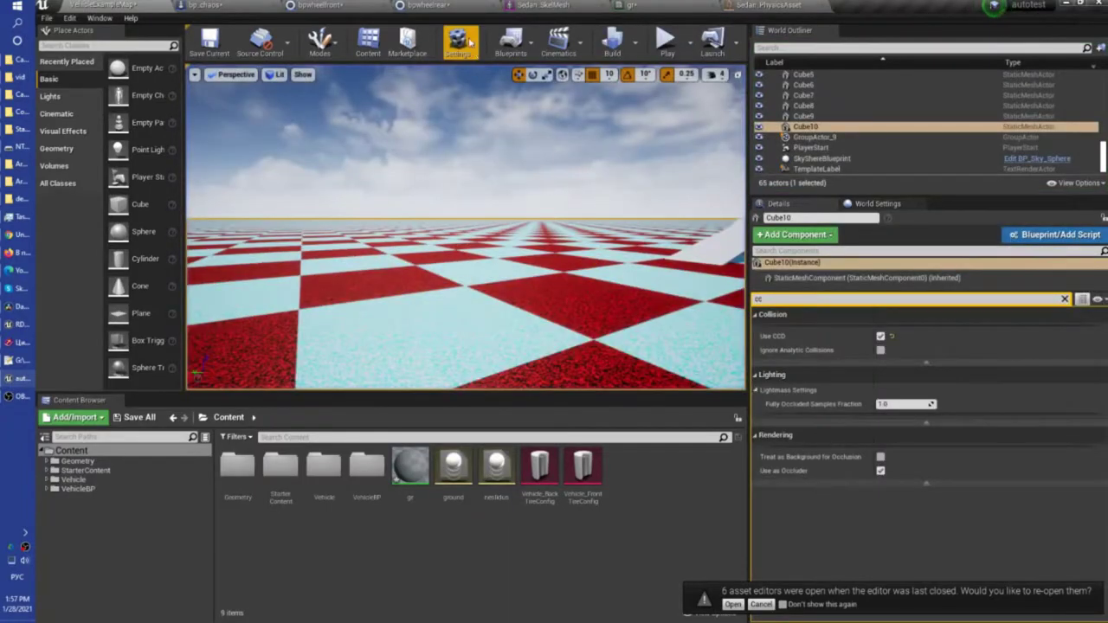
pyautogui.click(448, 8)
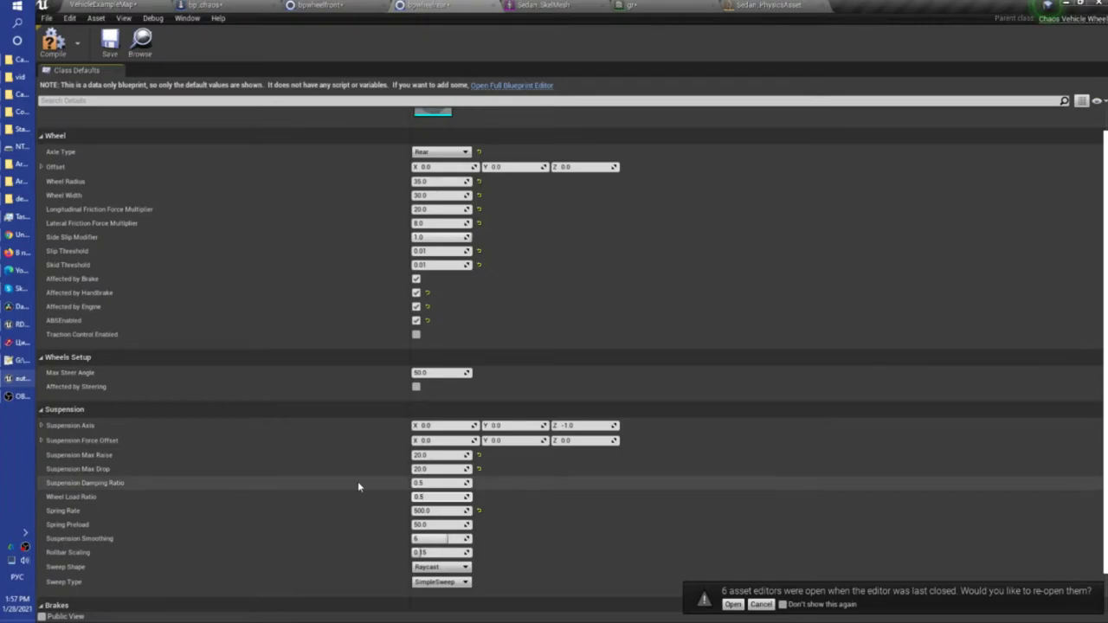
# Step: Set the rear wheel's Suspension Damping Ratio to 5.0 and Slip and Skid Thresholds to 0.001
pyautogui.click(437, 483)
pyautogui.click(367, 6)
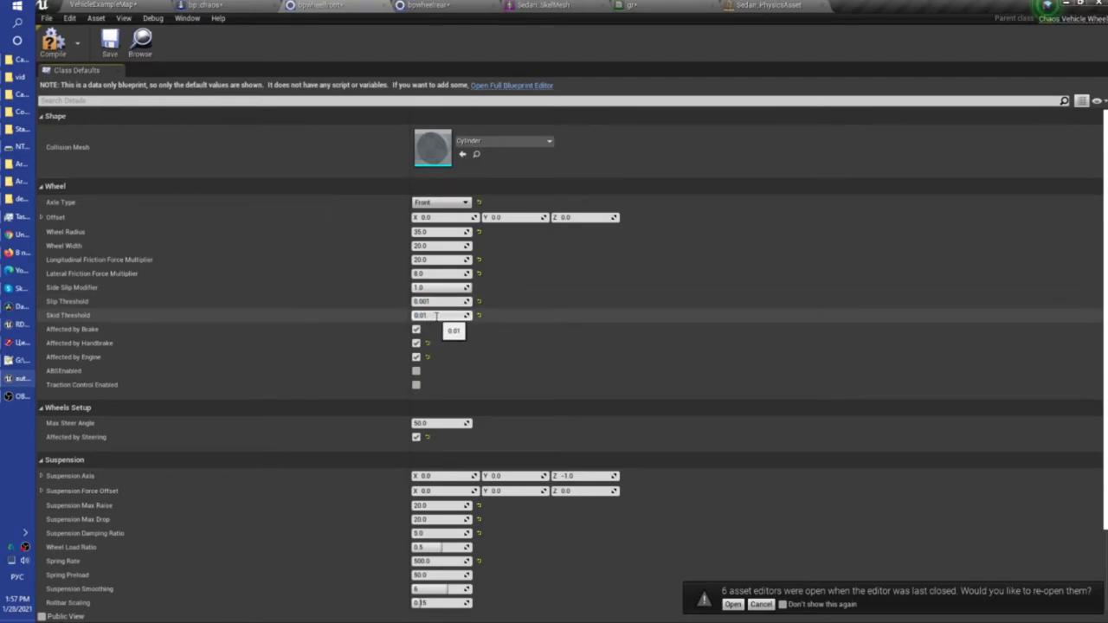
pyautogui.click(414, 5)
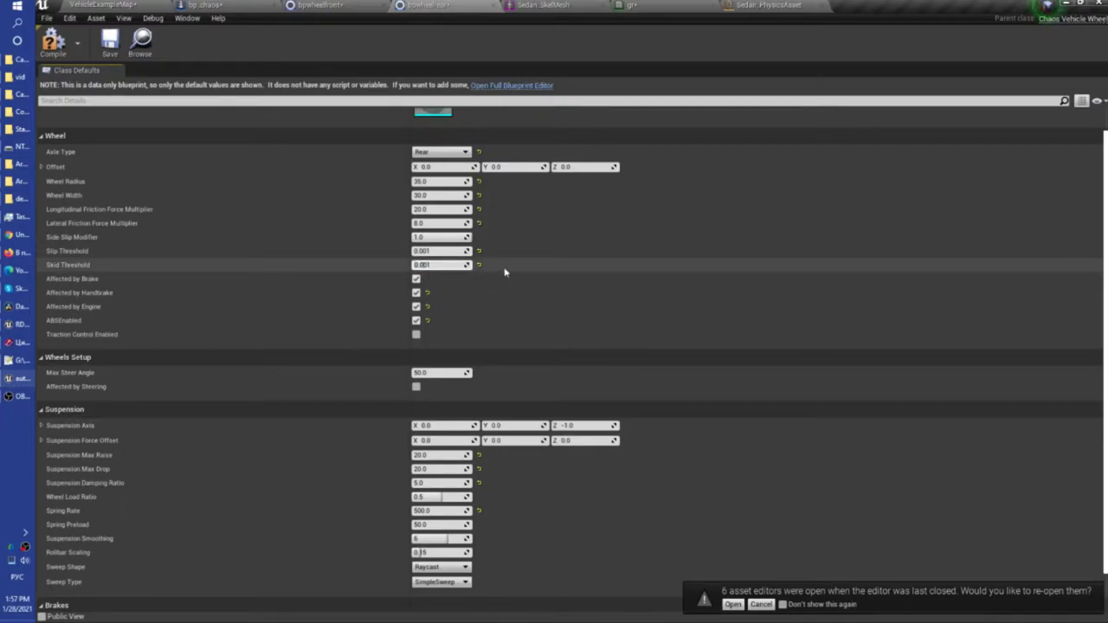
# Step: Launch a standalone preview of the bp_chaos car
pyautogui.click(158, 5)
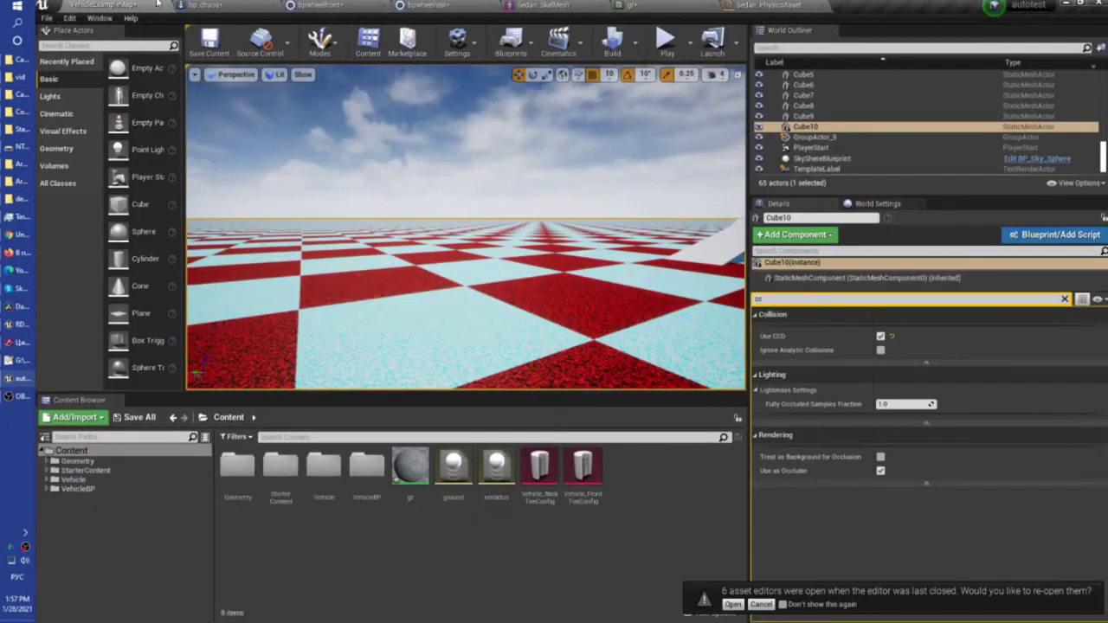
pyautogui.click(232, 4)
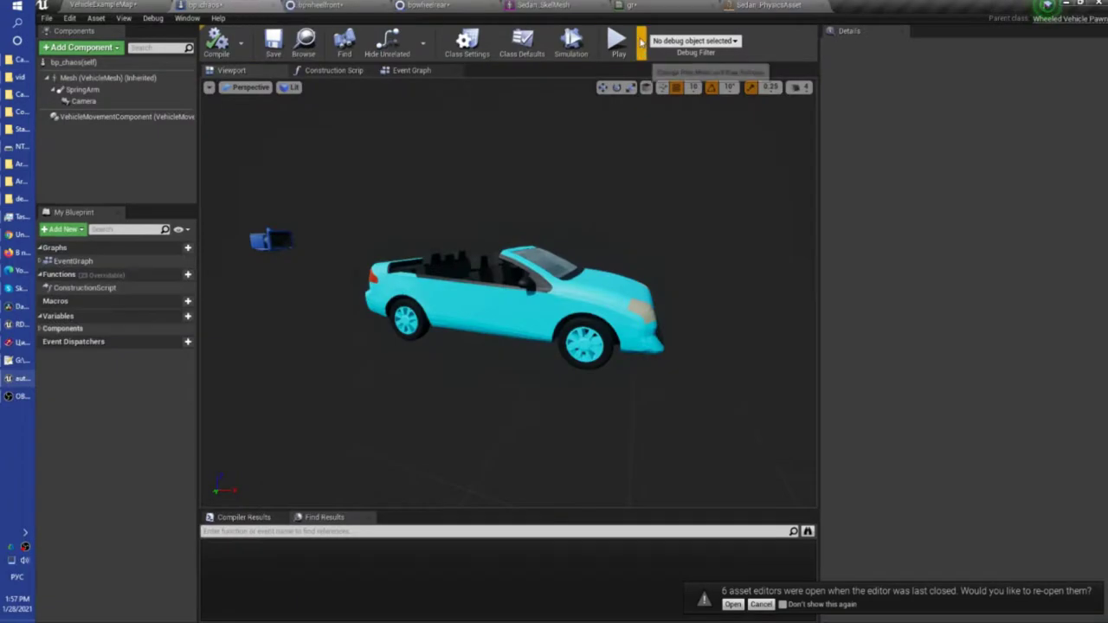
pyautogui.click(618, 42)
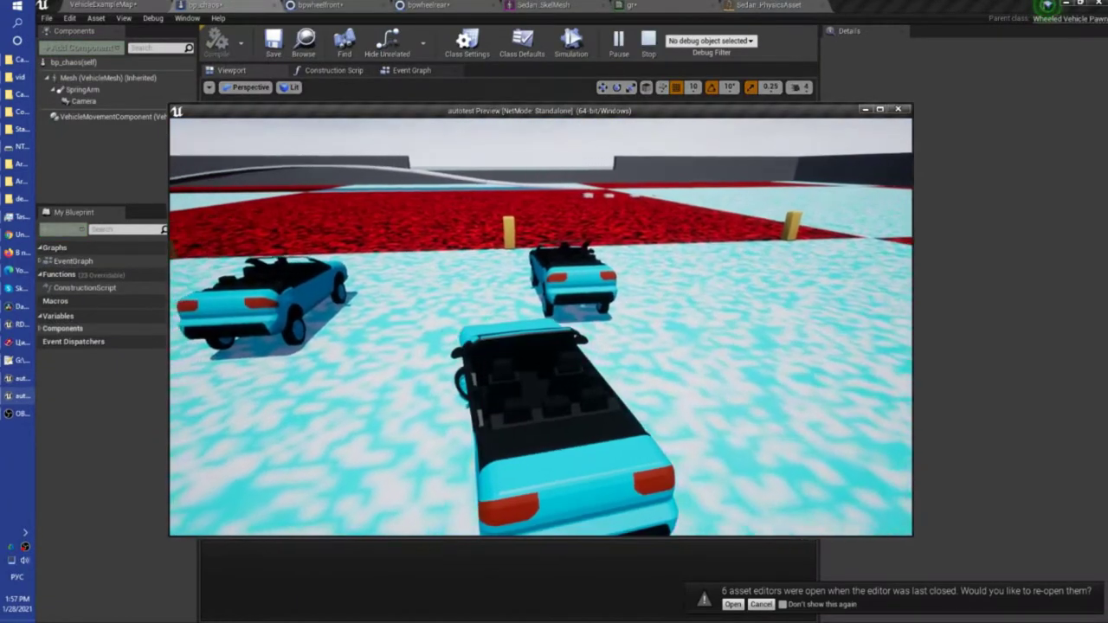
# Step: Drive forward with alternating left and right steering, then run and close a second preview
pyautogui.press('w')
pyautogui.press('a')
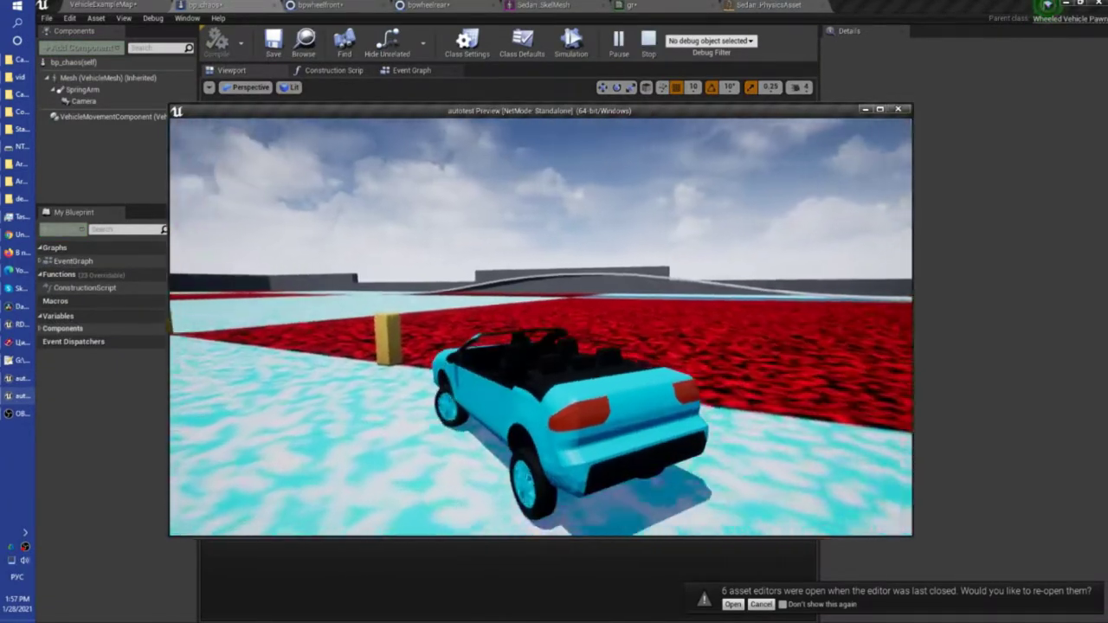
pyautogui.press('d')
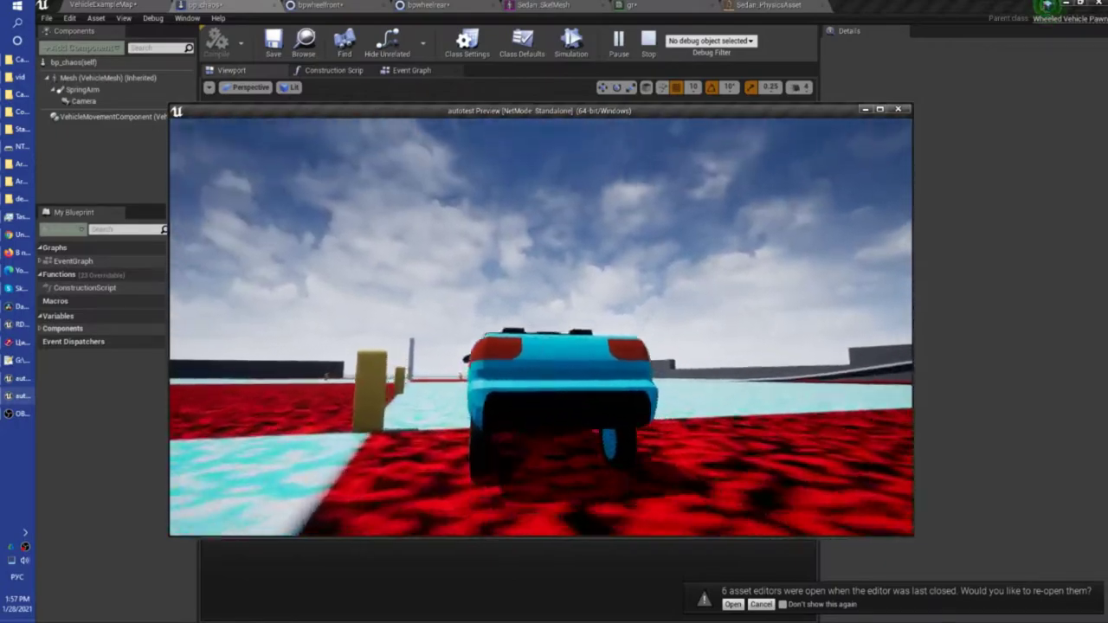
pyautogui.press('a')
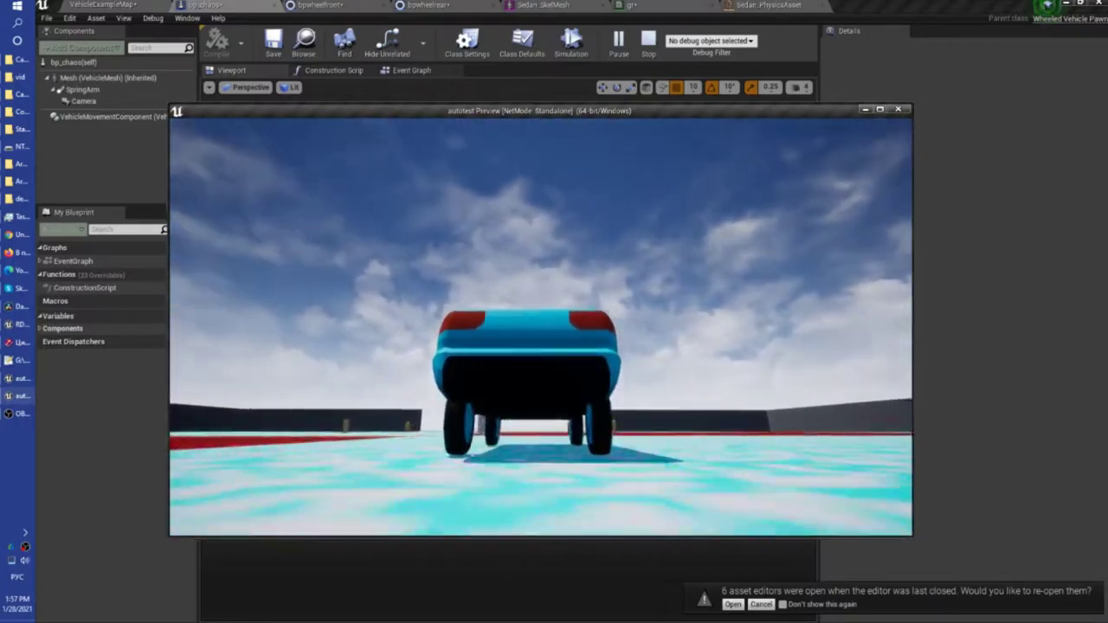
pyautogui.press('a')
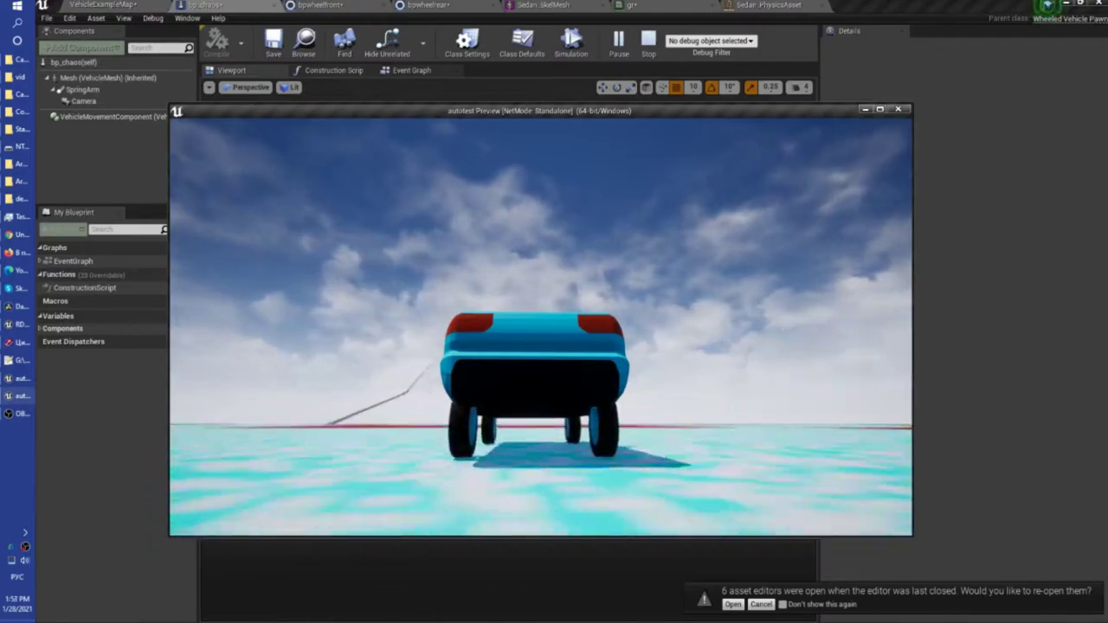
pyautogui.press('a')
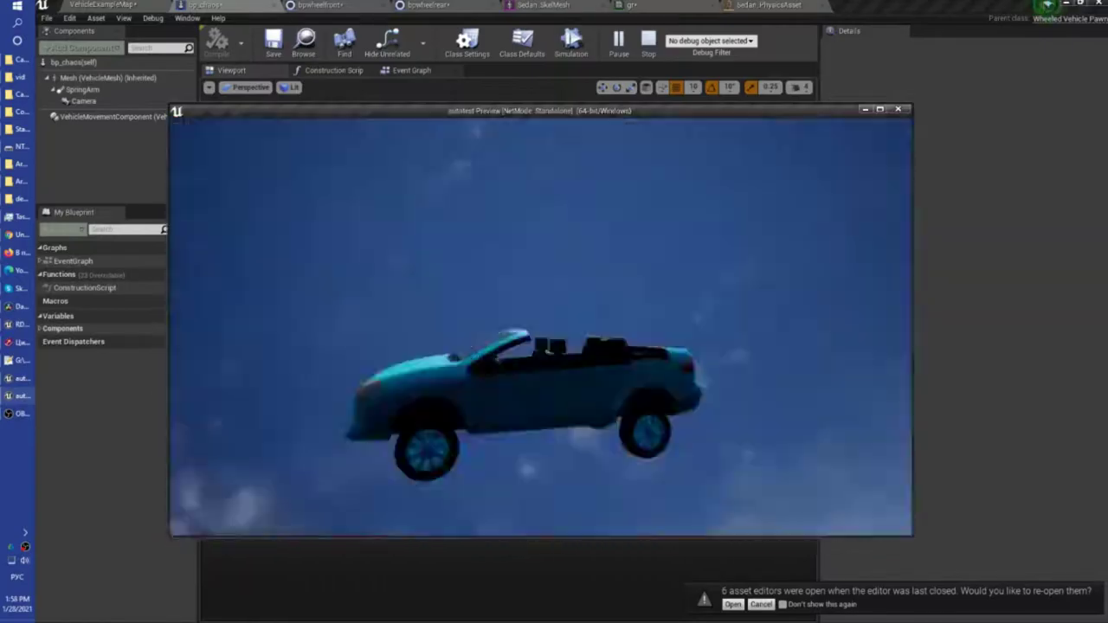
pyautogui.press('Escape')
pyautogui.hotkey('alt', 'p')
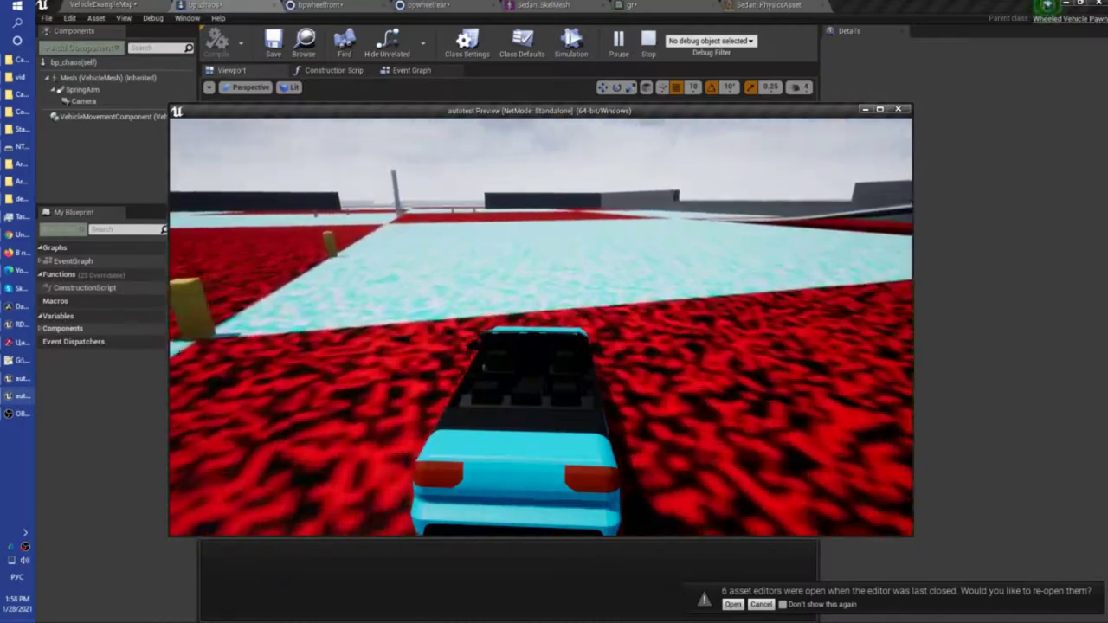
pyautogui.press('Escape')
# Step: Run a short preview drive of the car at 9000 Max Torque
pyautogui.click(121, 116)
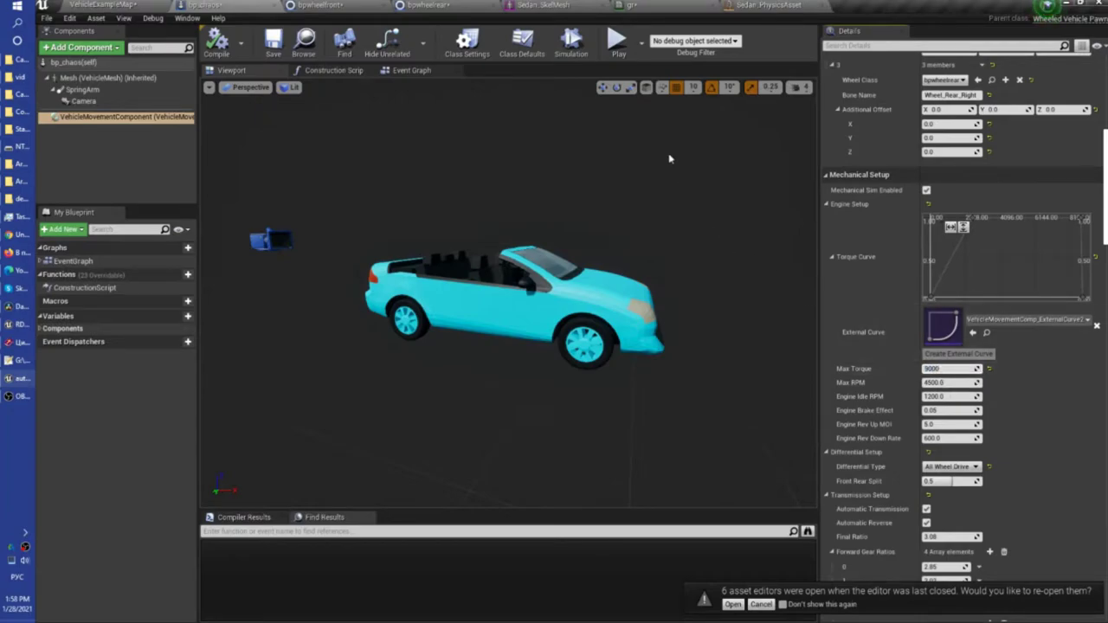
pyautogui.click(618, 40)
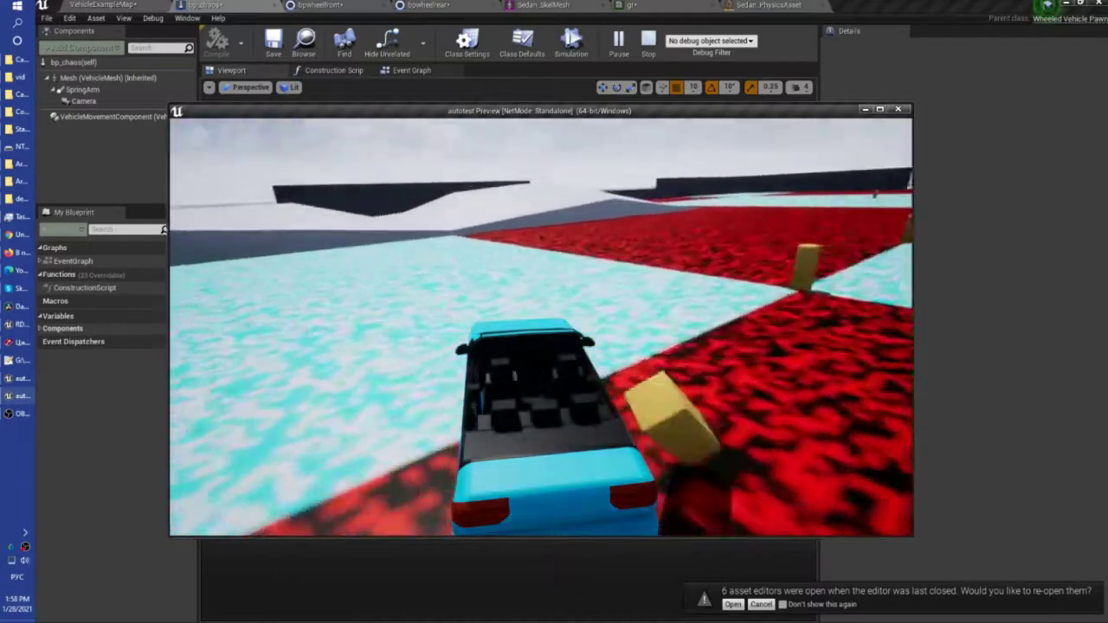
pyautogui.press('Escape')
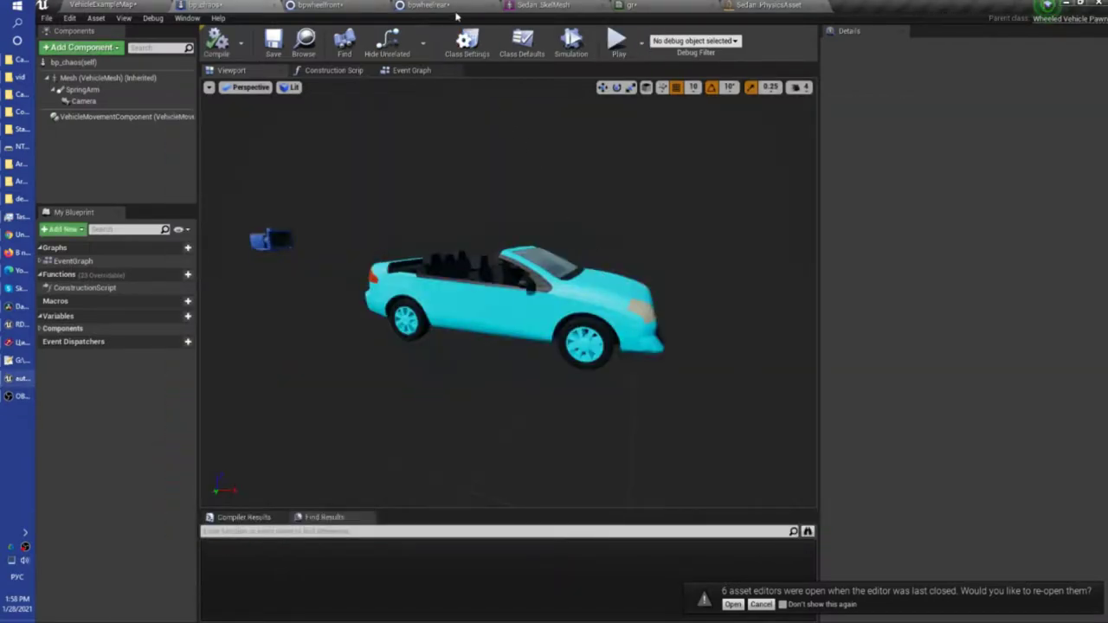
pyautogui.click(454, 8)
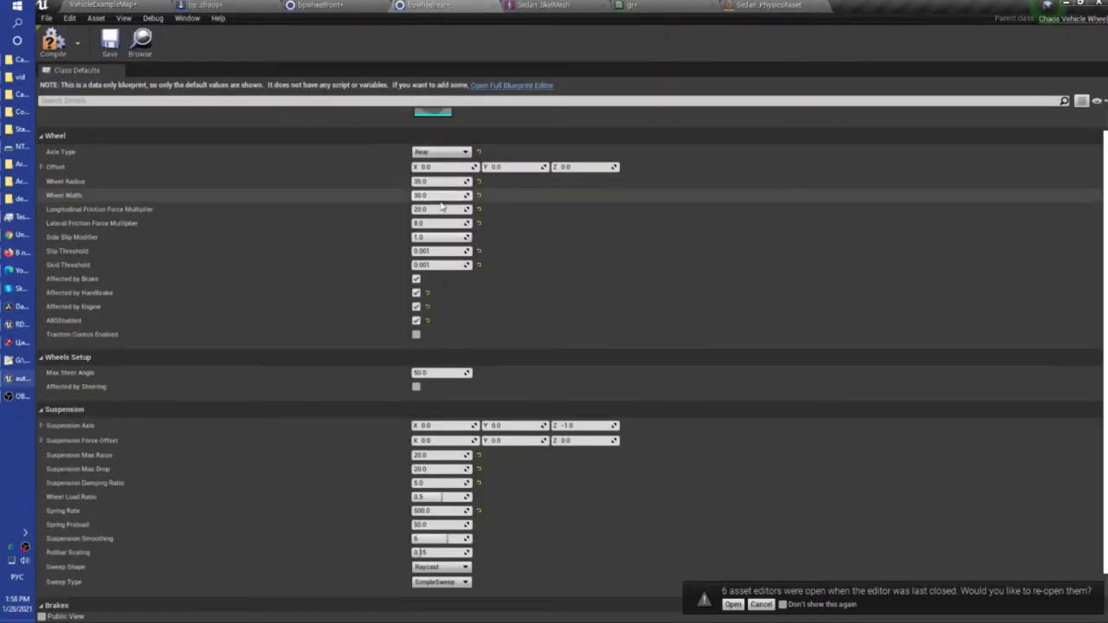
# Step: Do a short level play test, then review the front wheel's Suspension Damping Ratio 5.0
pyautogui.click(367, 4)
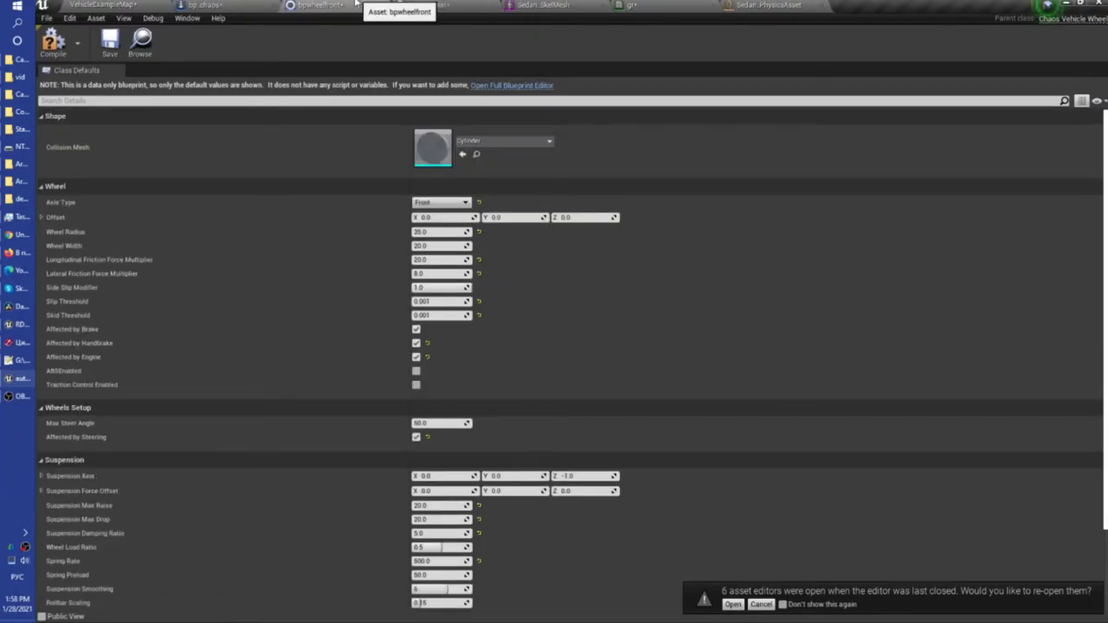
pyautogui.click(123, 4)
pyautogui.click(665, 39)
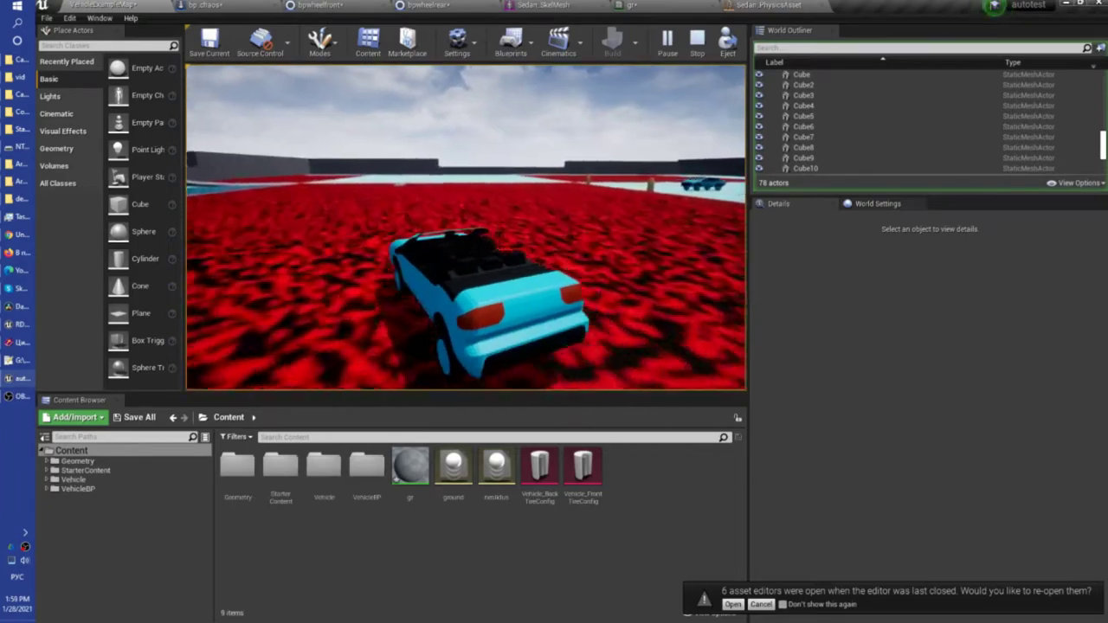
pyautogui.press('Escape')
pyautogui.click(316, 4)
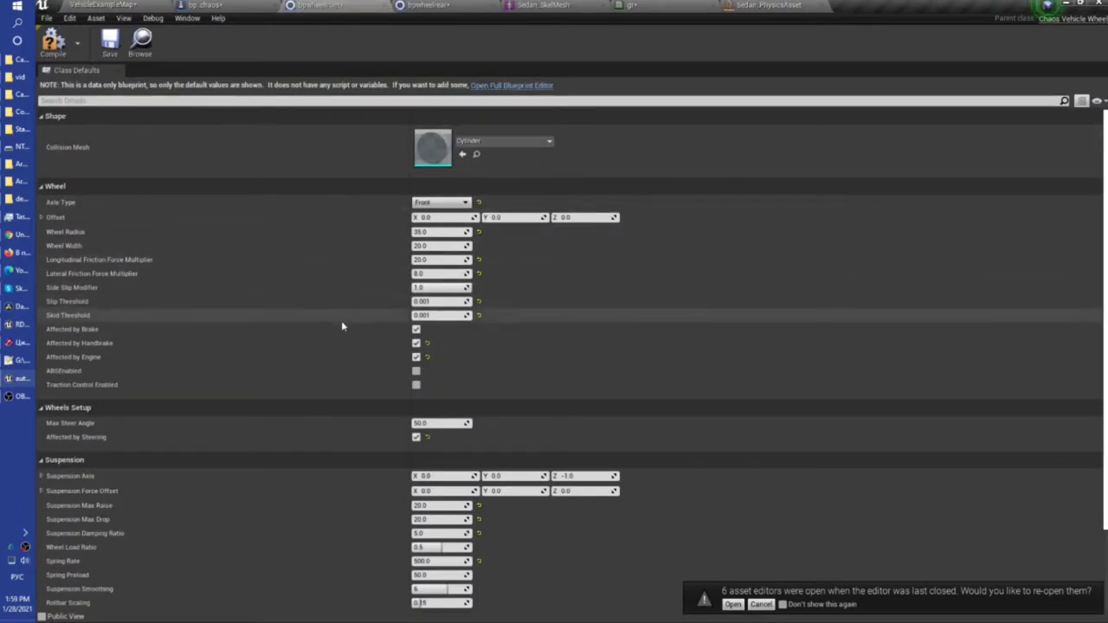
pyautogui.scroll(-3, 342, 327)
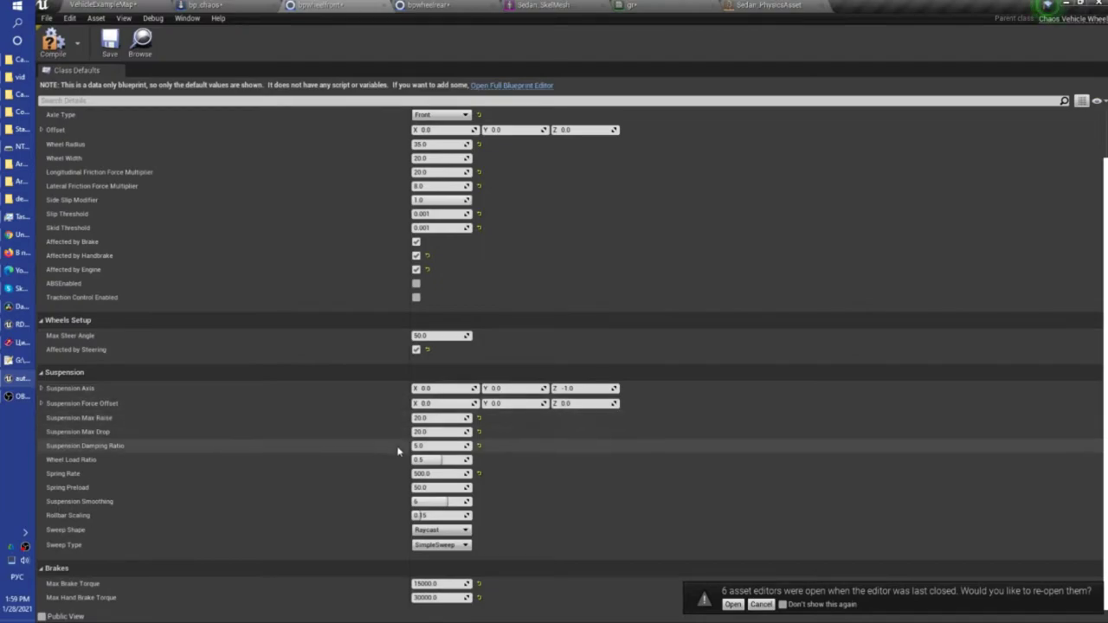
# Step: In VehicleExampleMap, run two back-to-back test drives of the car, ending each with Esc
pyautogui.moveTo(101, 449)
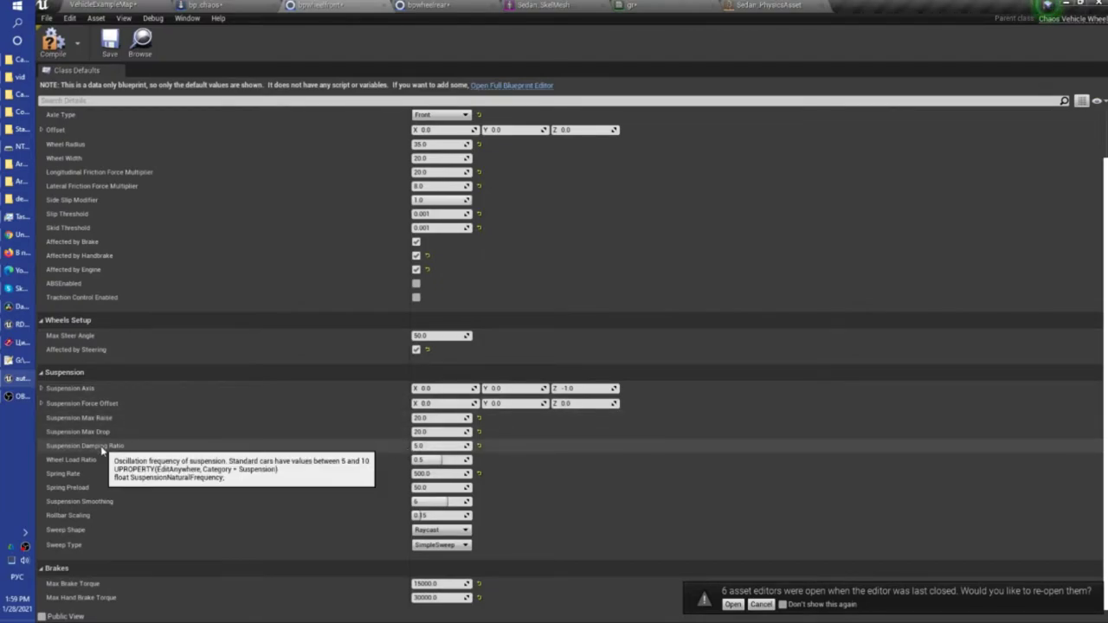
pyautogui.click(104, 5)
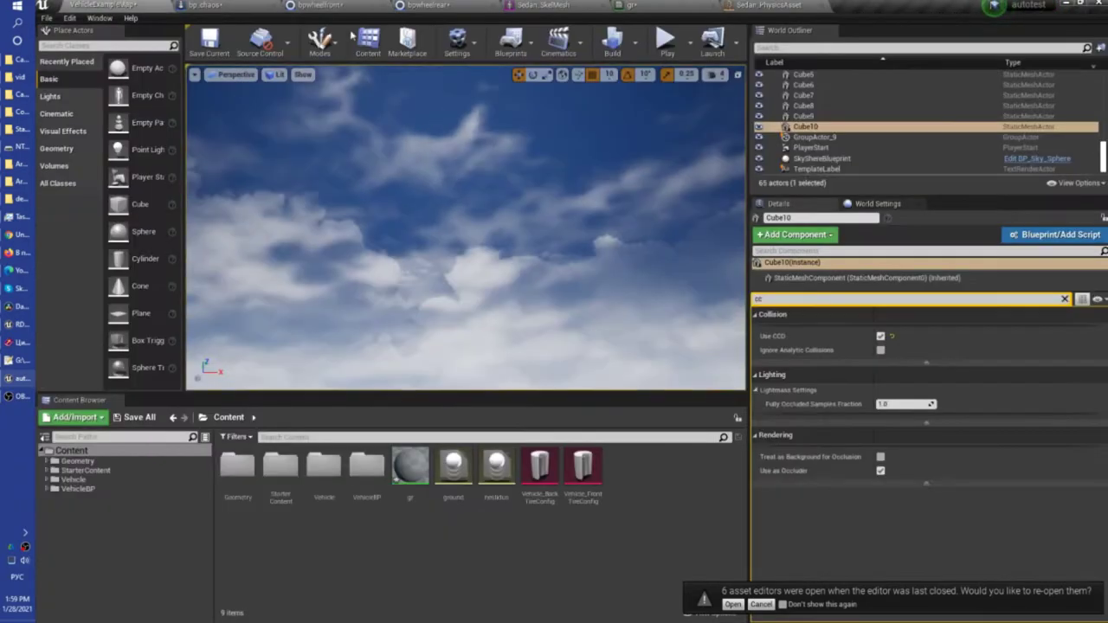
pyautogui.click(657, 43)
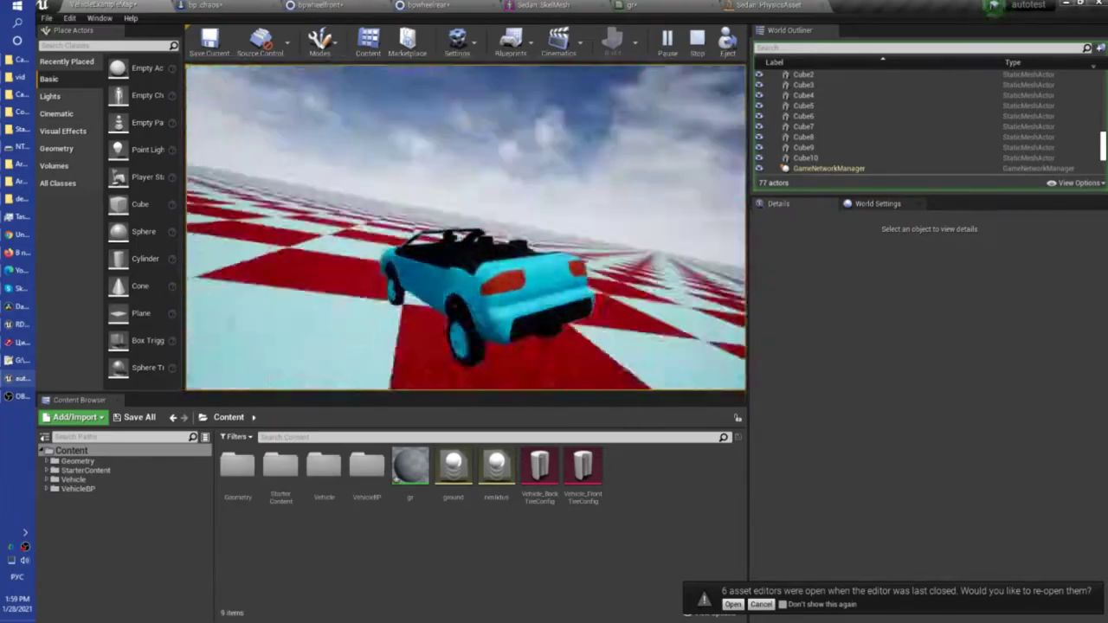
pyautogui.press('Escape')
pyautogui.click(666, 36)
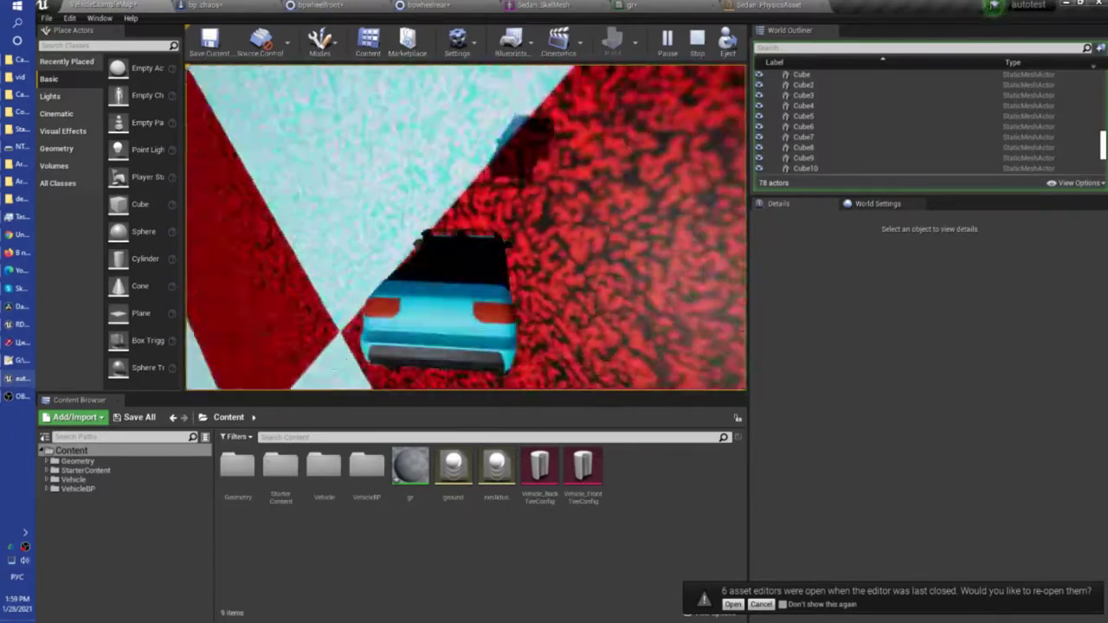
pyautogui.press('Escape')
# Step: Lower the bp_chaos vehicle's Max Torque from 9000 to 1000 and start a test drive
pyautogui.click(445, 4)
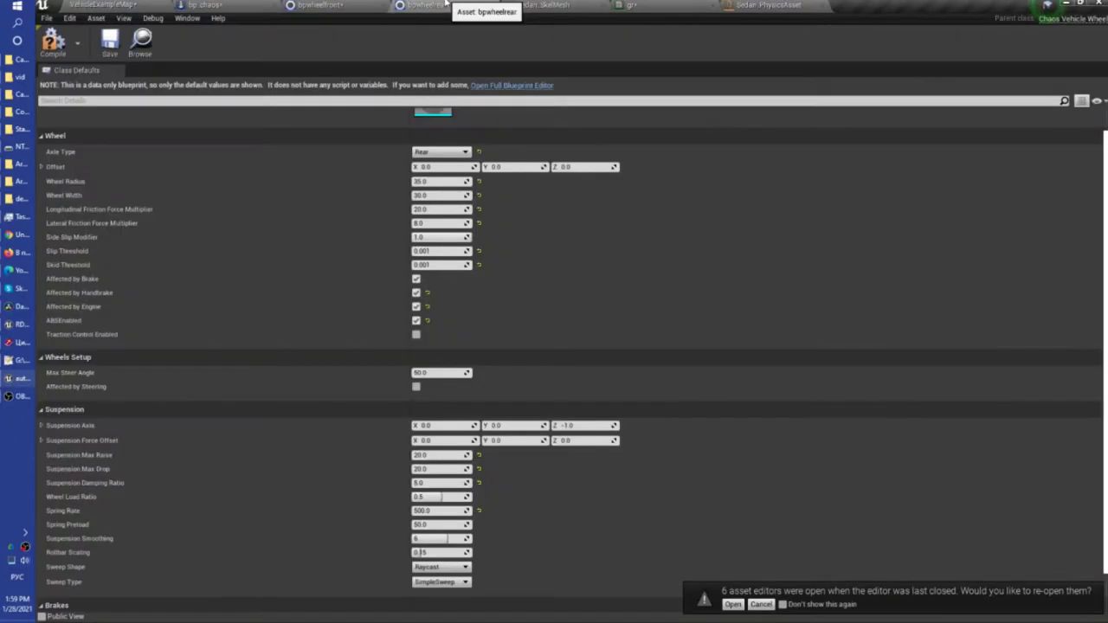
pyautogui.click(223, 5)
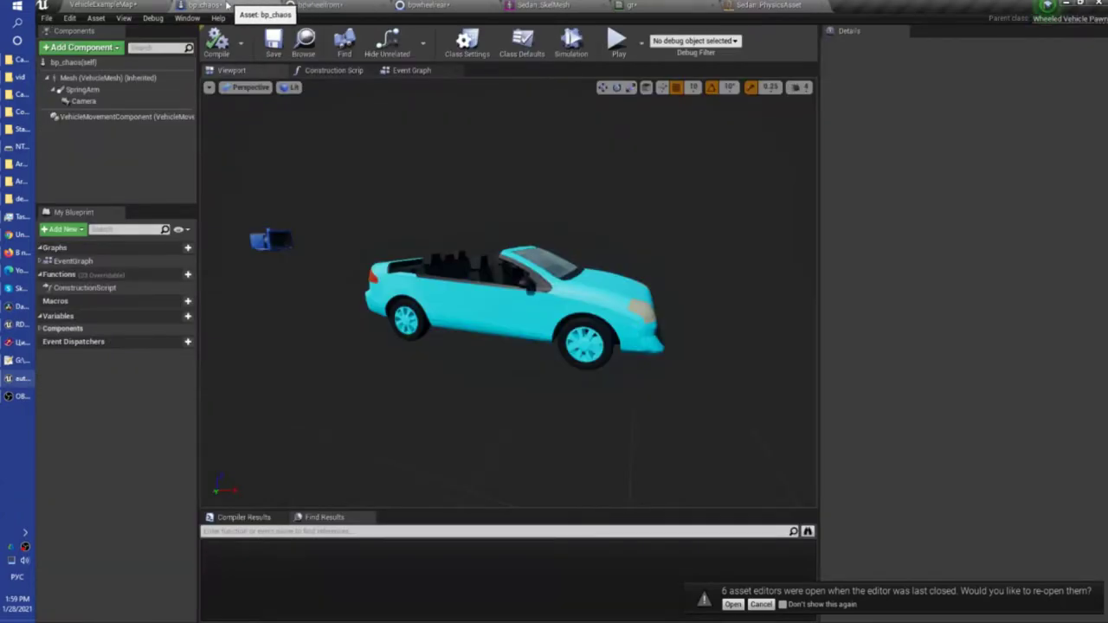
pyautogui.click(122, 116)
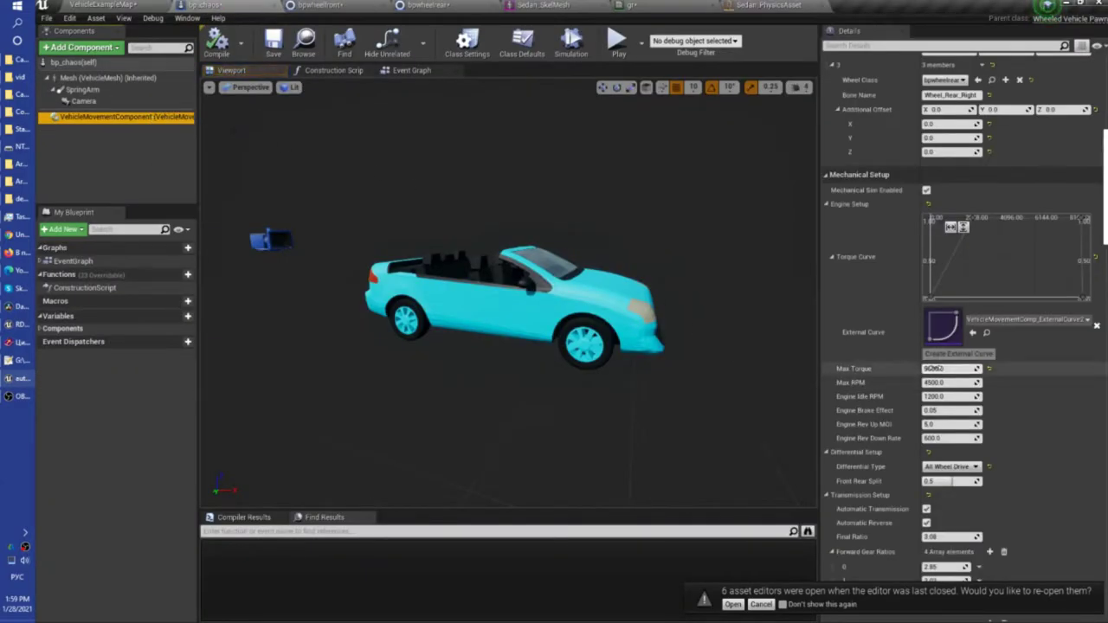
pyautogui.click(935, 369)
pyautogui.write('1000')
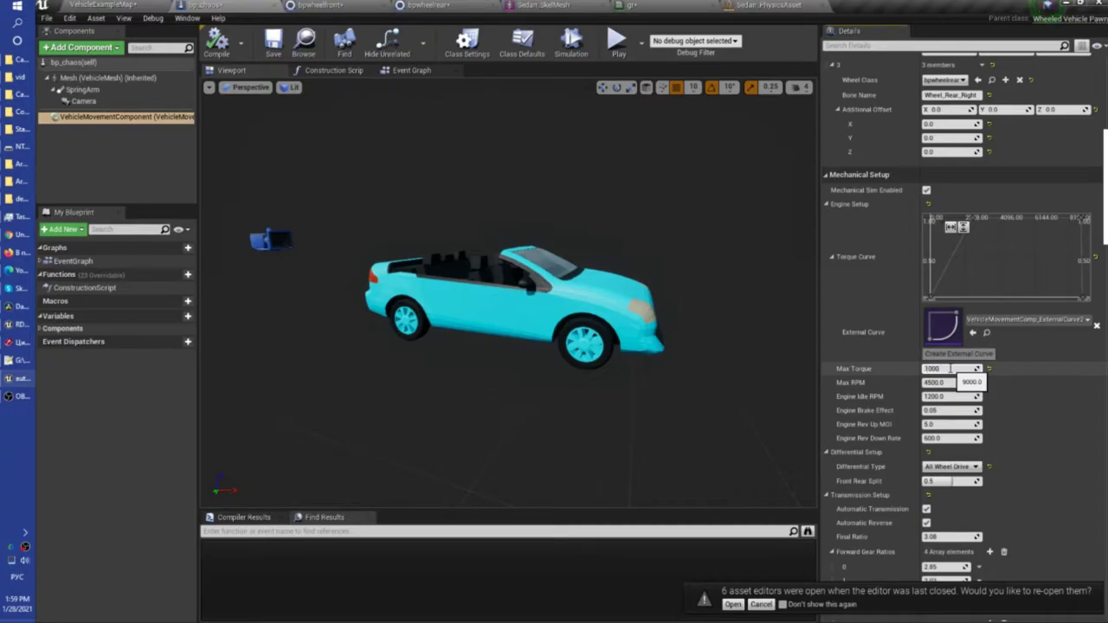
pyautogui.press('Return')
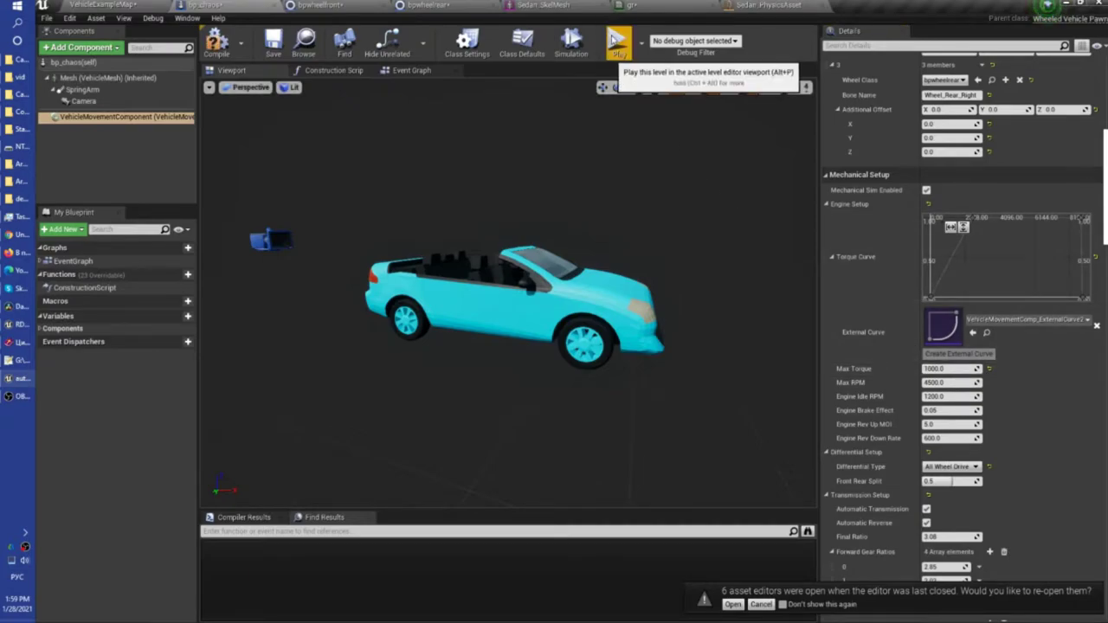
pyautogui.click(618, 53)
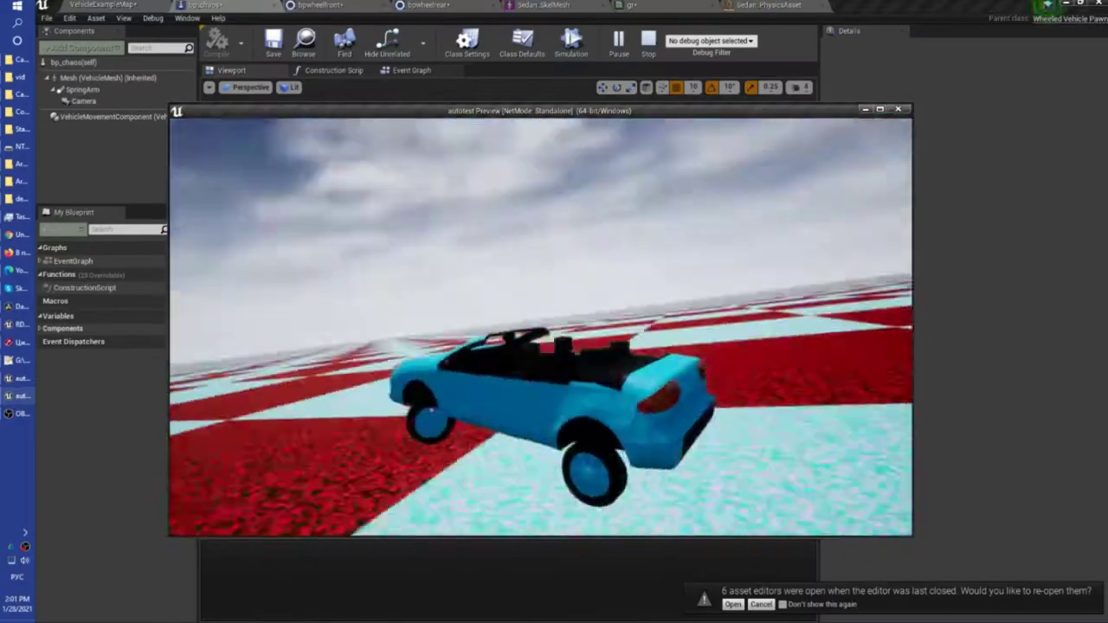
# Step: Review the rear Lateral Friction Force Multiplier and front wheel settings, then start a new test drive
pyautogui.press('Escape')
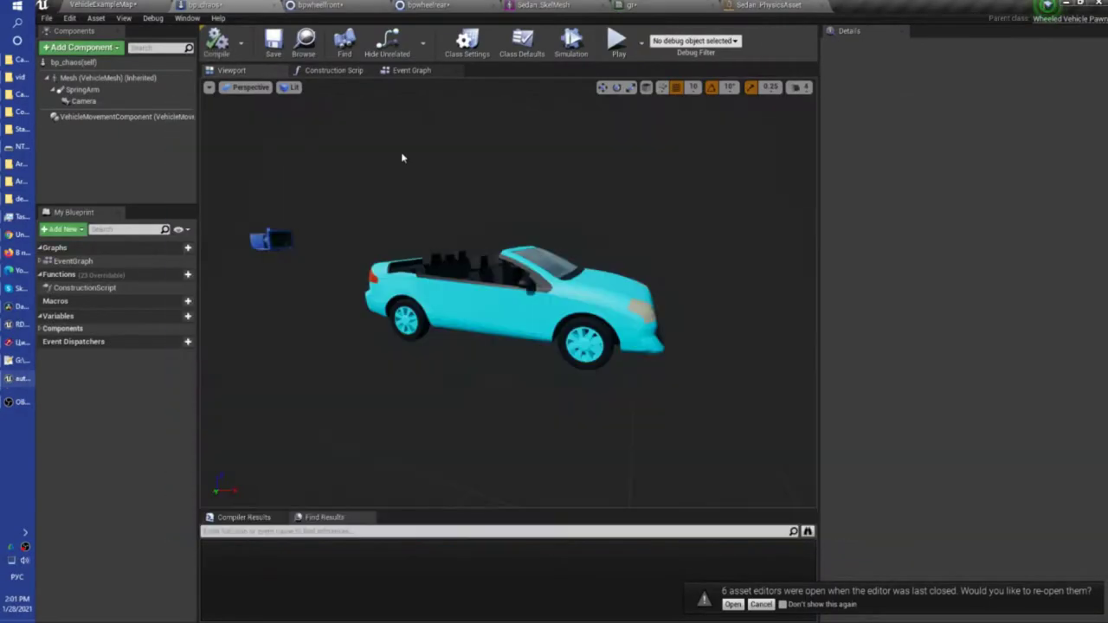
pyautogui.click(410, 6)
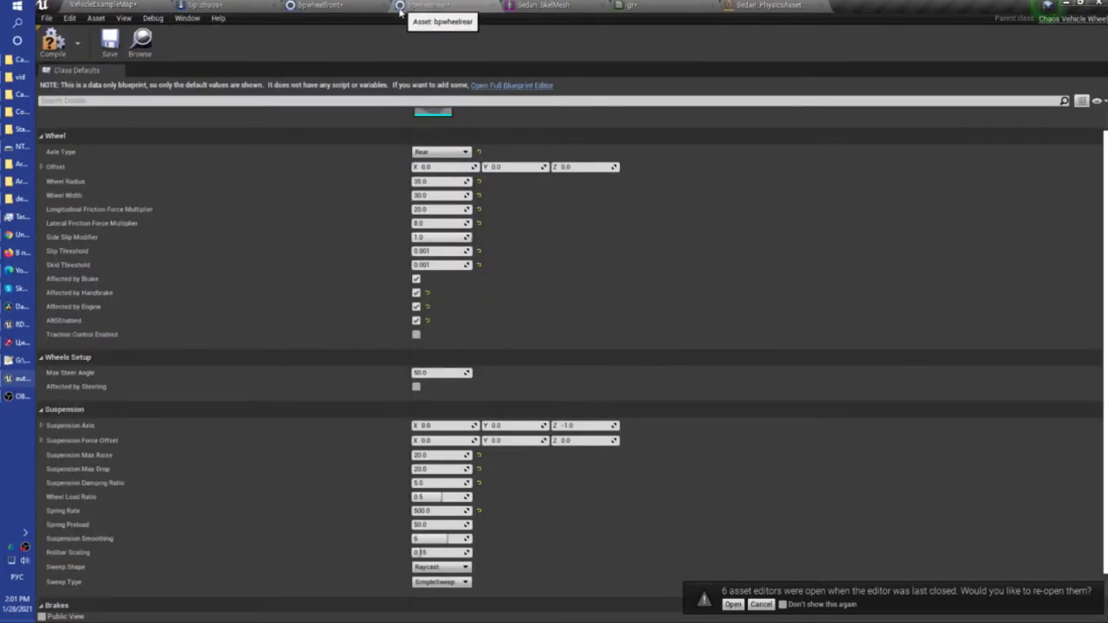
pyautogui.click(428, 223)
pyautogui.write('1.5')
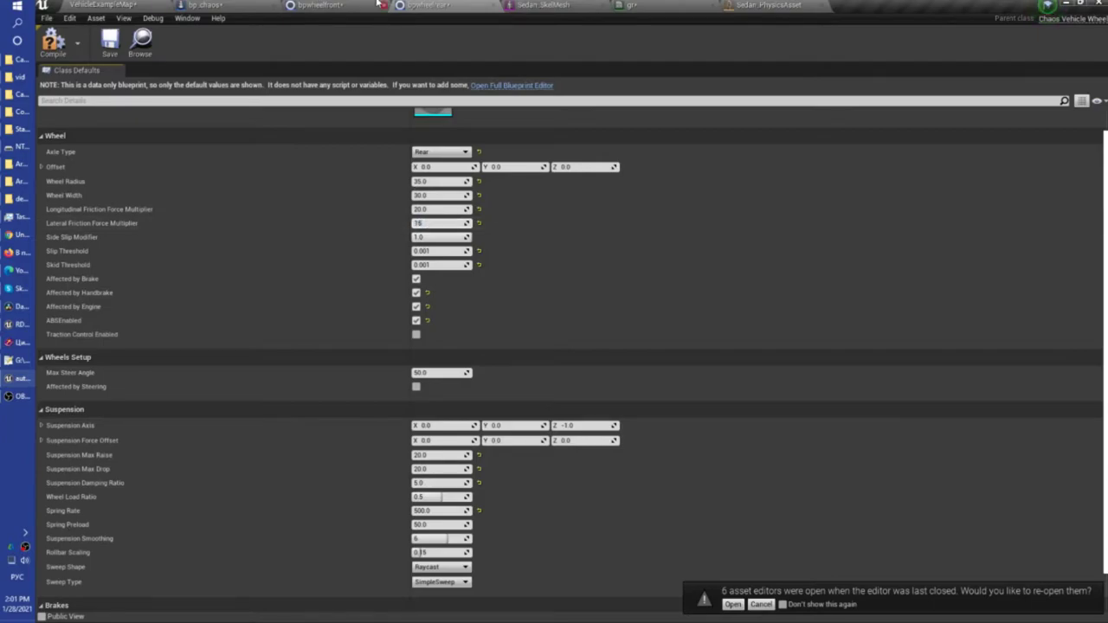
pyautogui.click(342, 5)
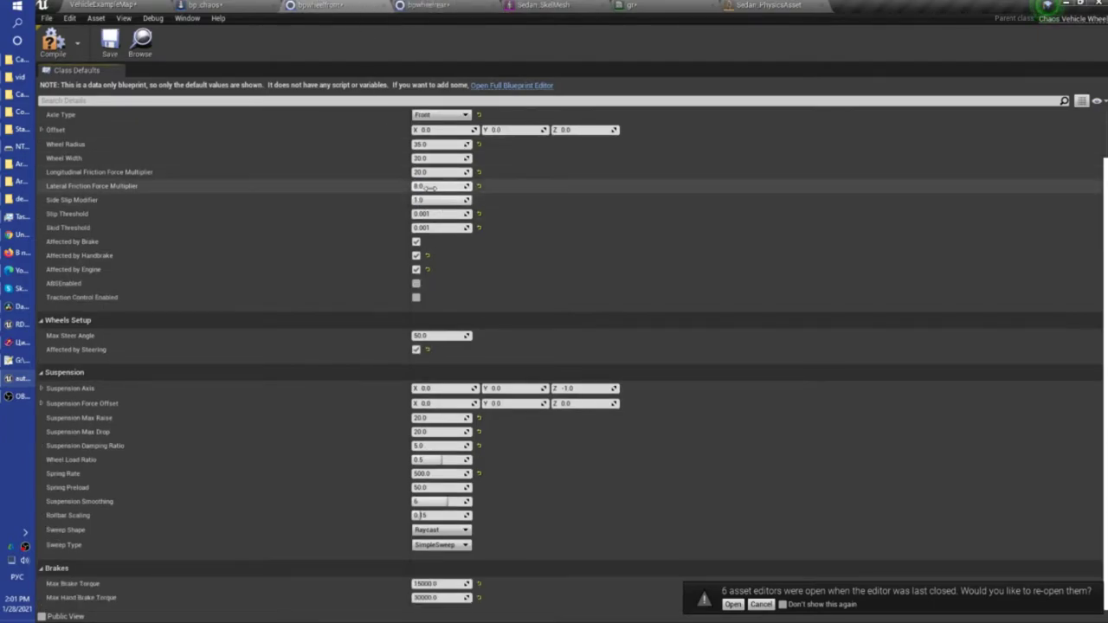
pyautogui.click(104, 4)
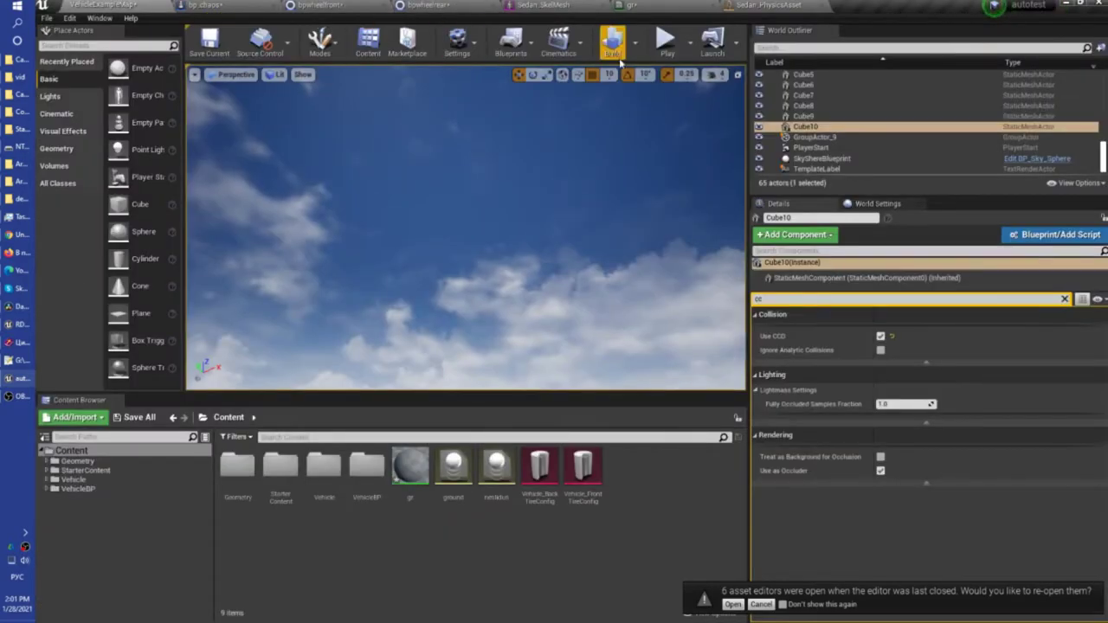
pyautogui.click(664, 43)
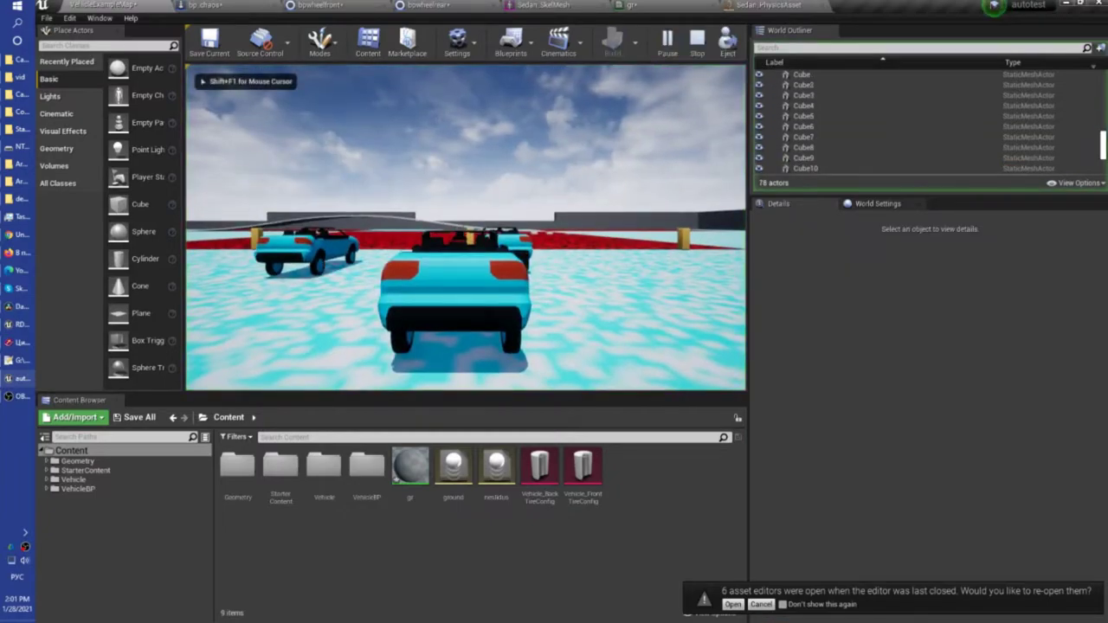
# Step: Drive the car past the parked cars, weaving between the light-blue ground and red lava
pyautogui.press('w')
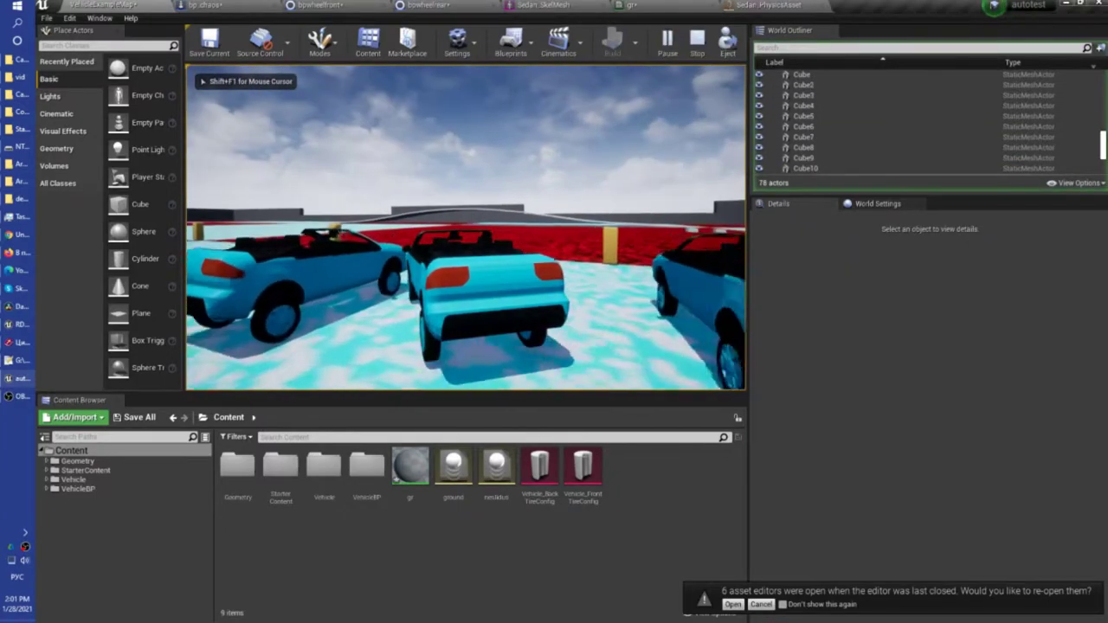
pyautogui.press('a')
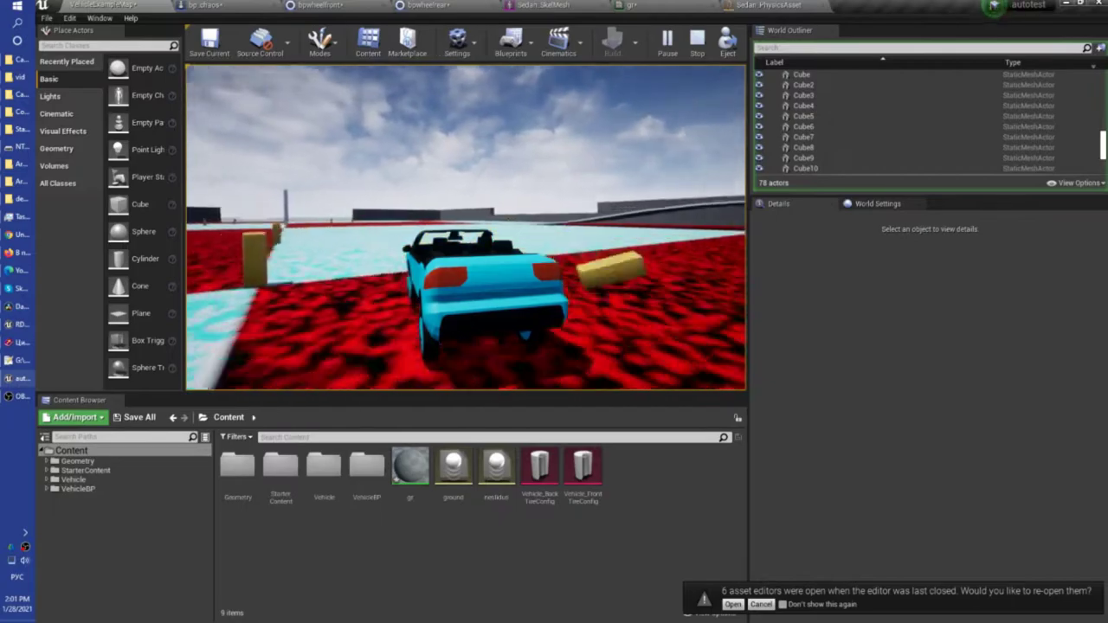
pyautogui.press('w')
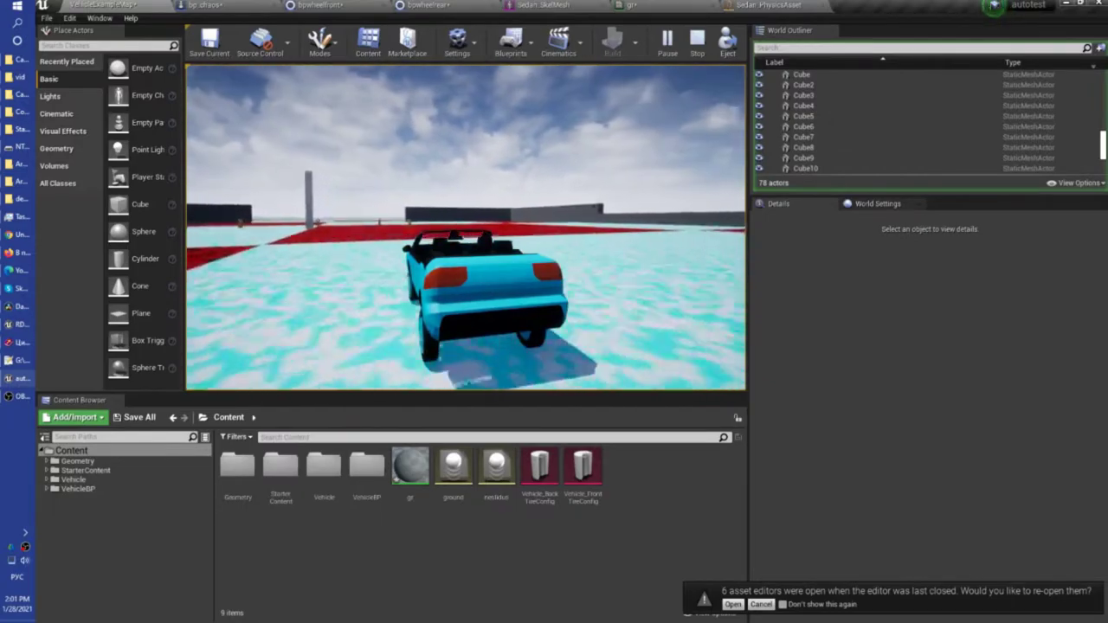
pyautogui.press('d')
pyautogui.press('a')
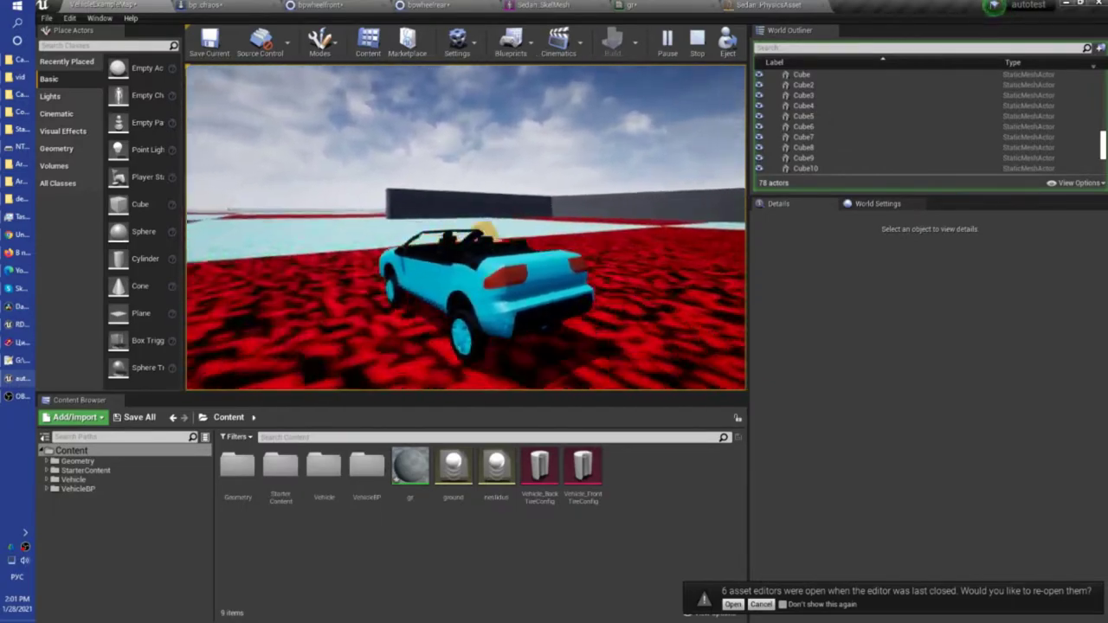
pyautogui.press('w')
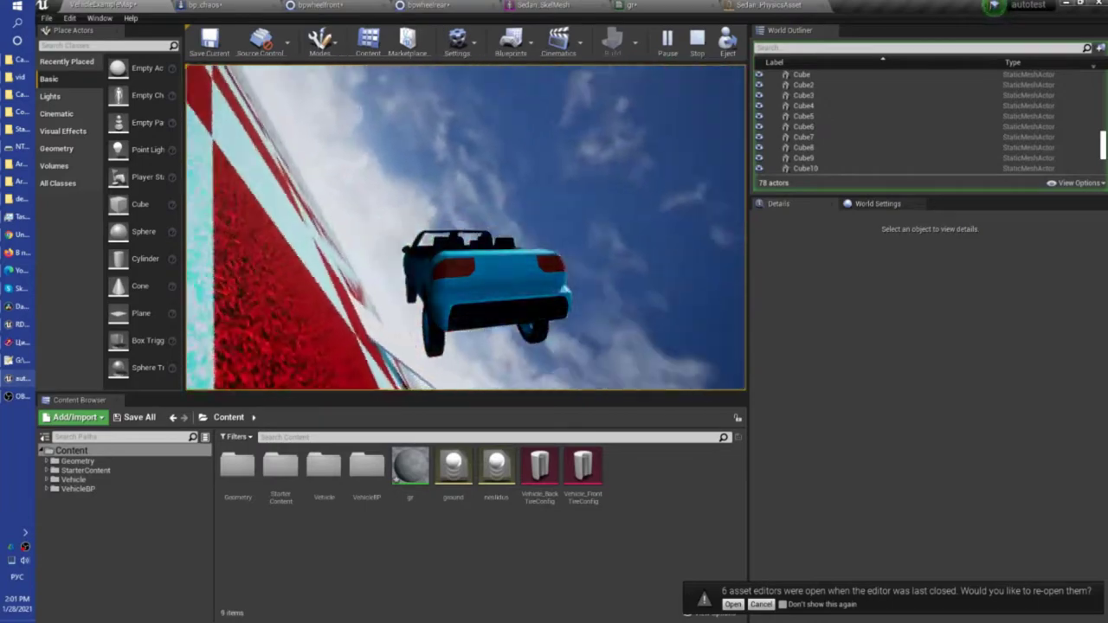
# Step: Restart the play session and drive over the red lava onto the cyan floor
pyautogui.press('Escape')
pyautogui.click(664, 37)
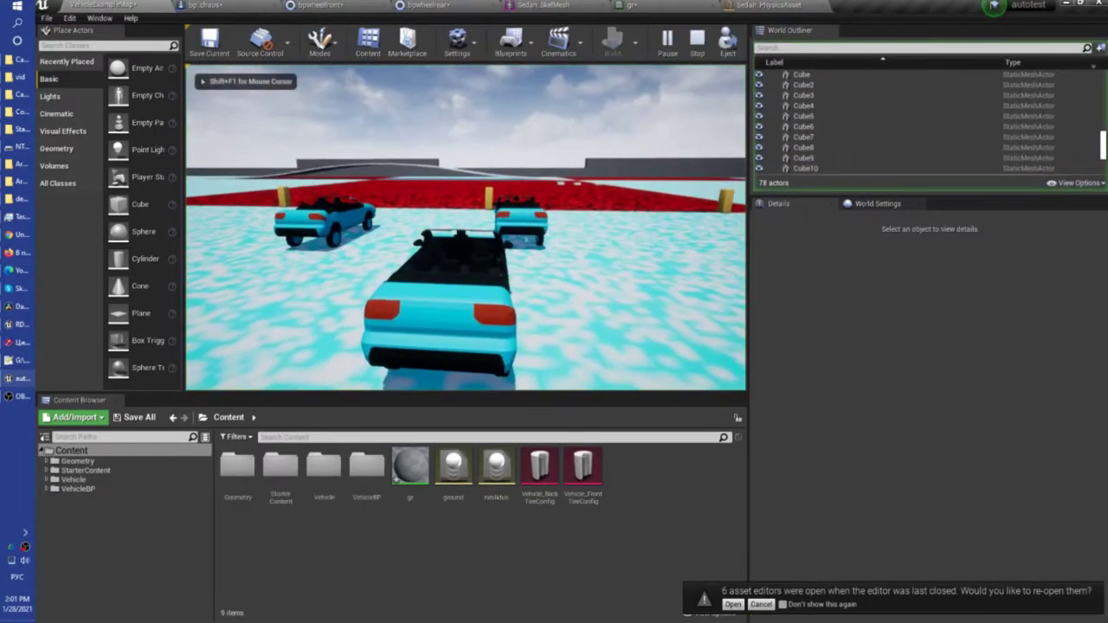
pyautogui.press('w')
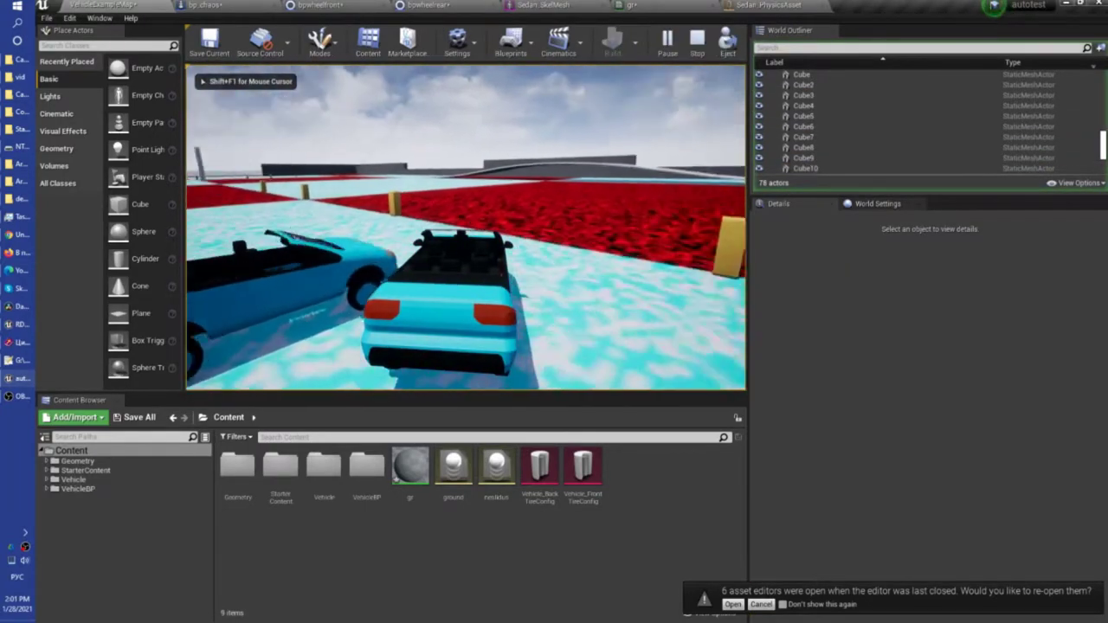
pyautogui.press('d')
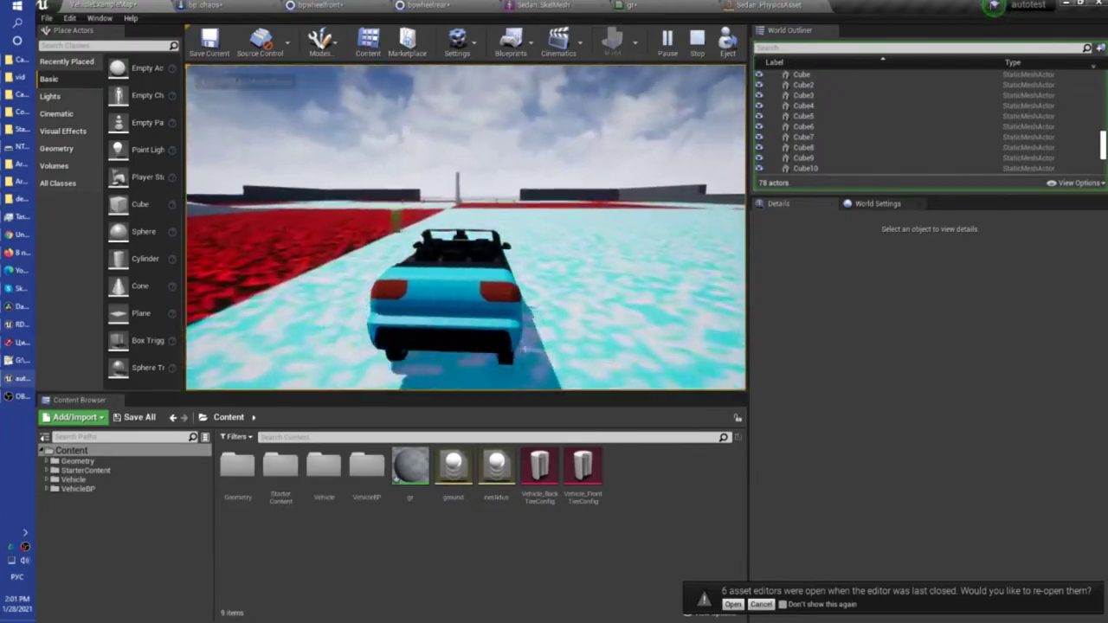
pyautogui.press('w')
pyautogui.press('w')
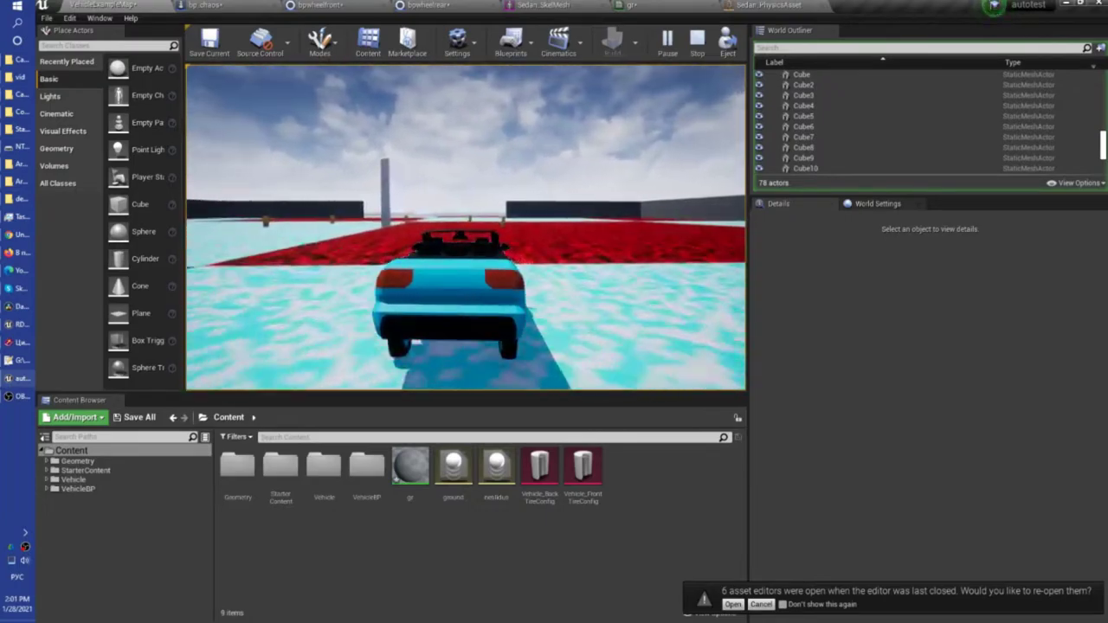
pyautogui.press('w')
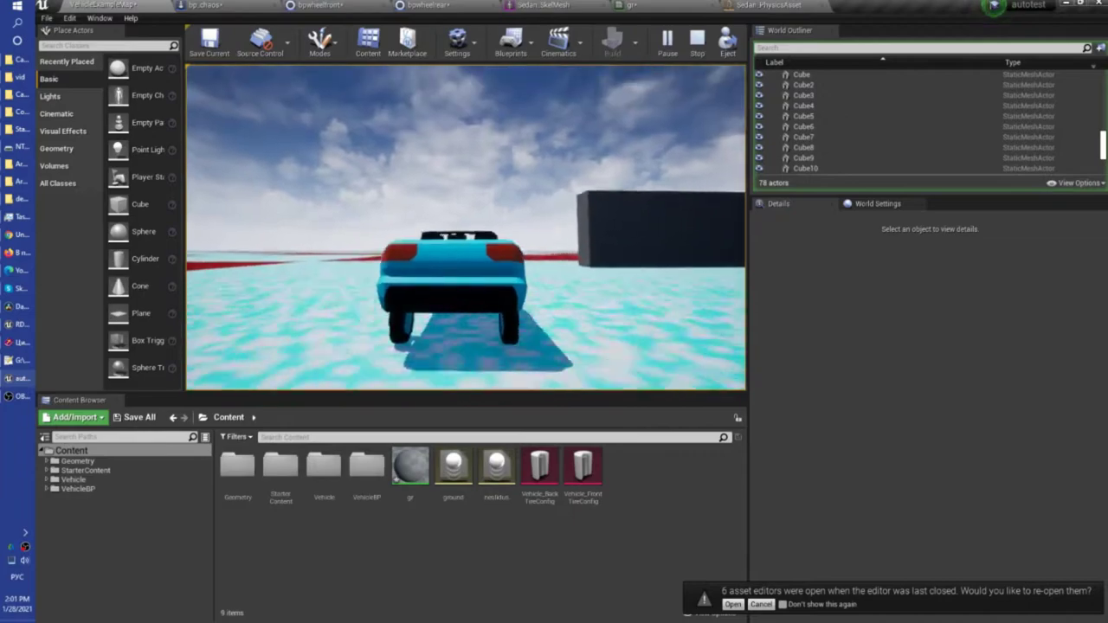
pyautogui.press('w')
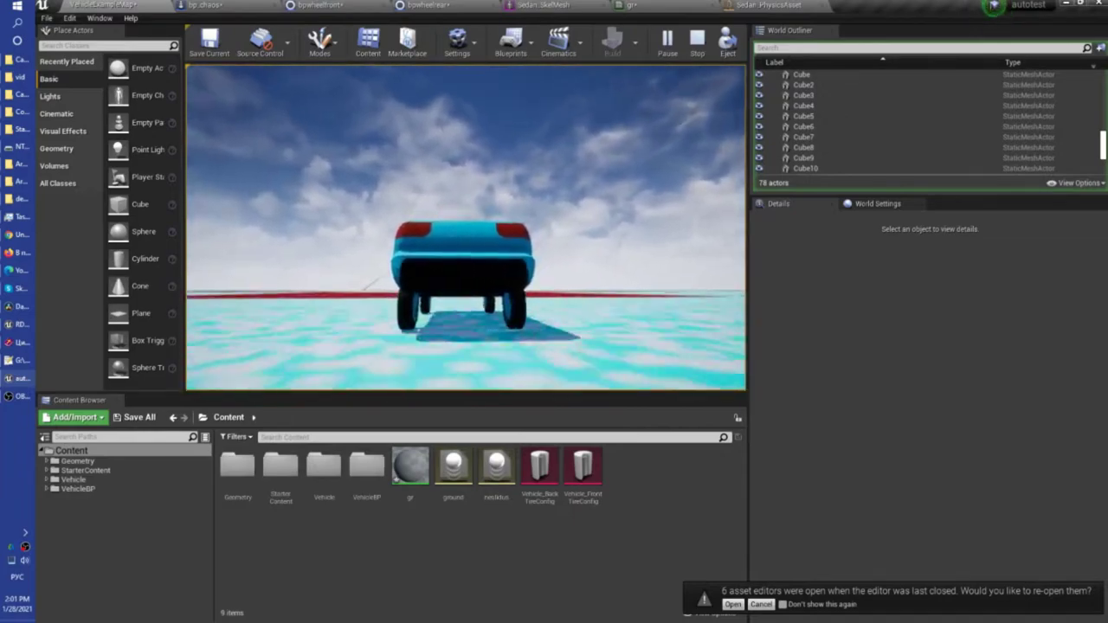
pyautogui.press('w')
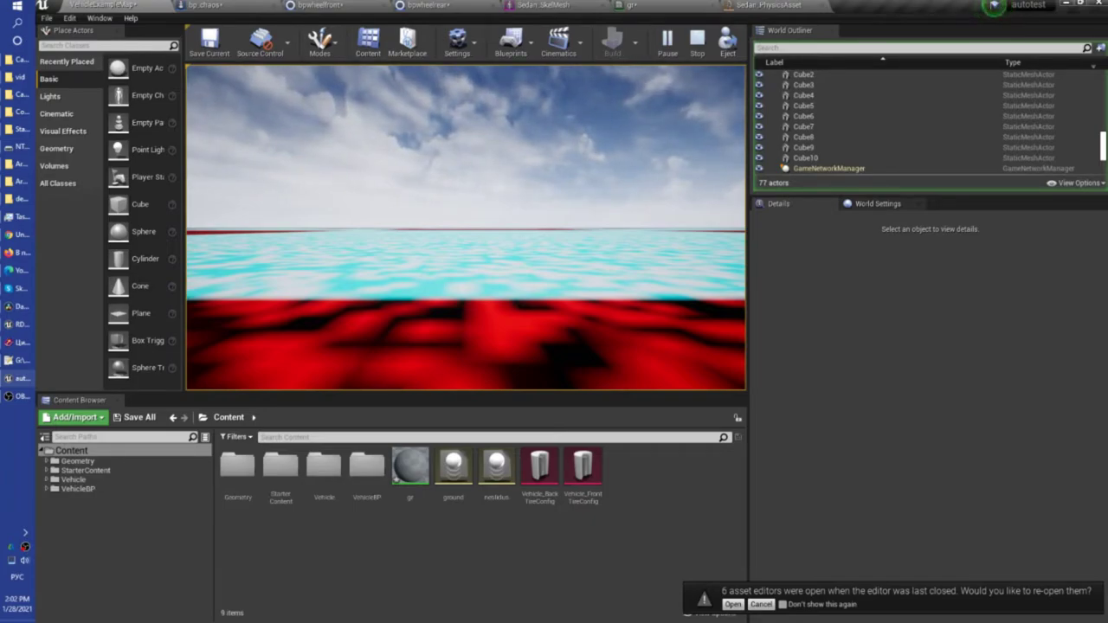
# Step: Restart the play session once more and end it
pyautogui.press('Escape')
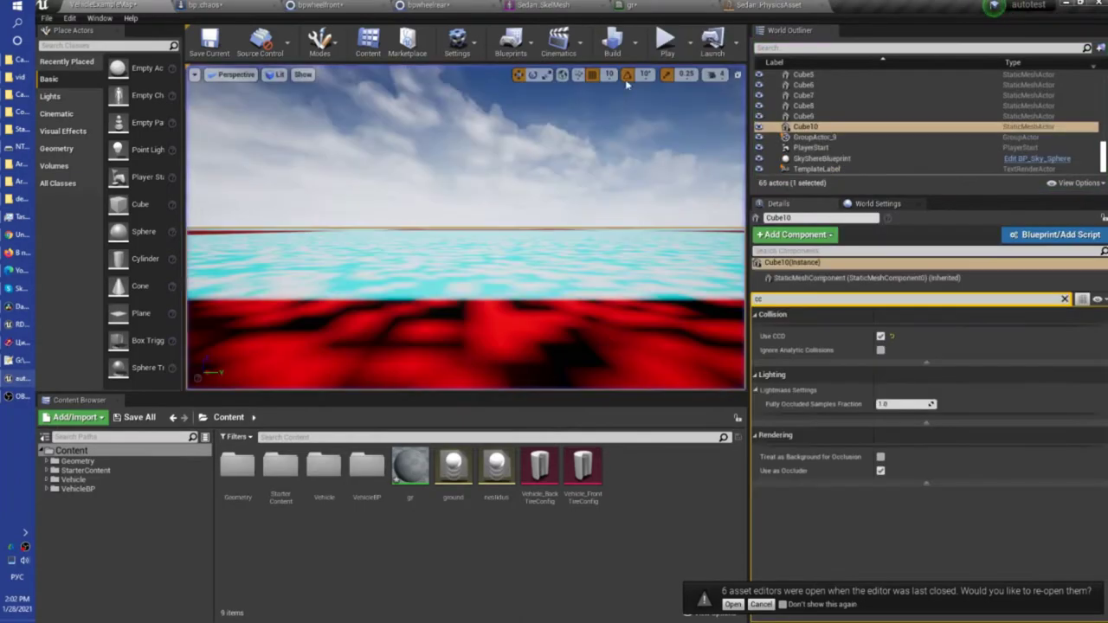
pyautogui.click(664, 37)
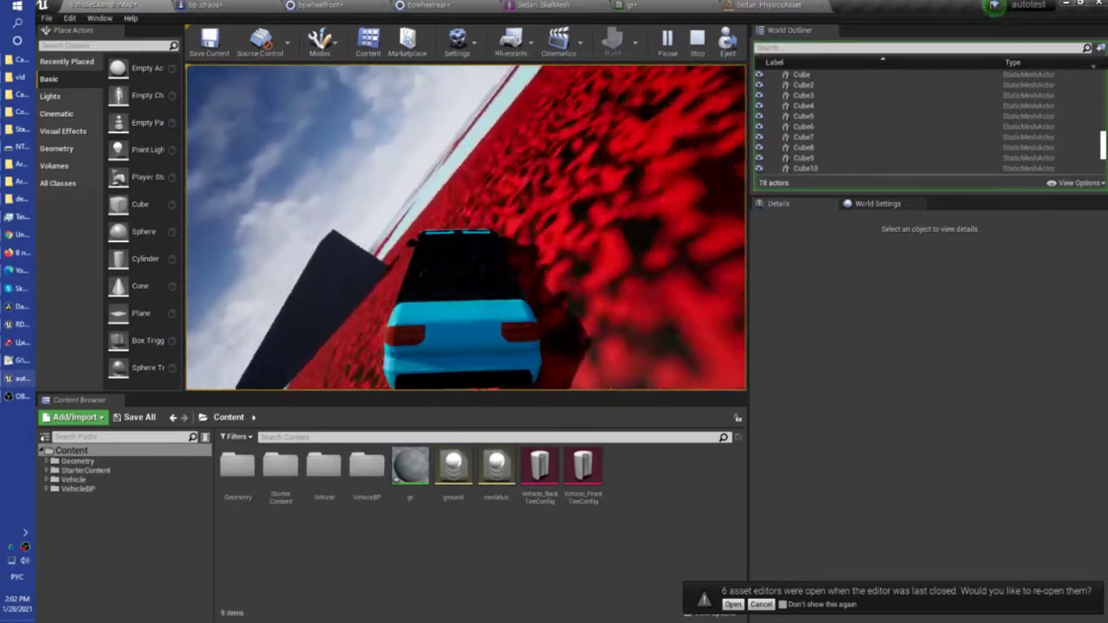
pyautogui.press('Escape')
# Step: Set the front wheel Suspension Damping Ratio to 2, rear staying 5.0, then play and select bp_chaos
pyautogui.click(431, 7)
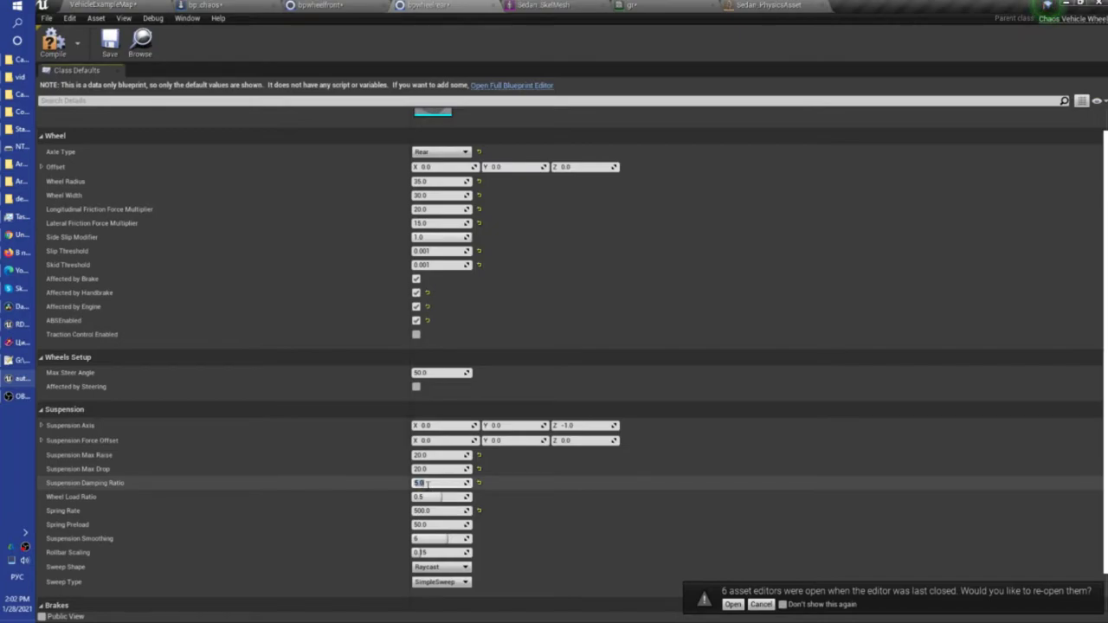
pyautogui.click(329, 6)
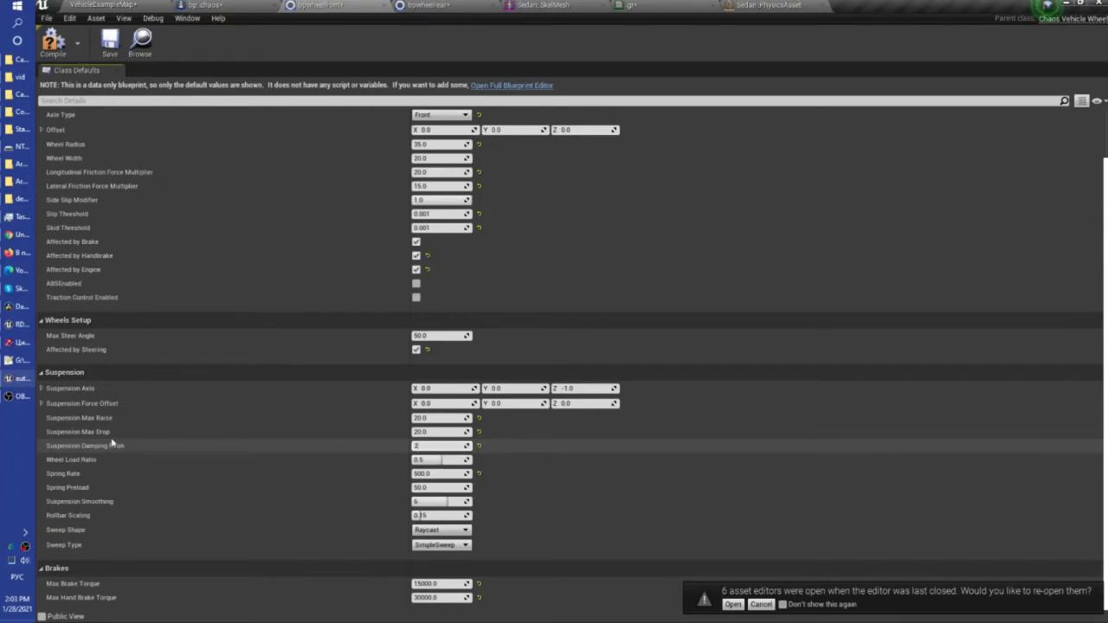
pyautogui.click(196, 5)
pyautogui.click(142, 4)
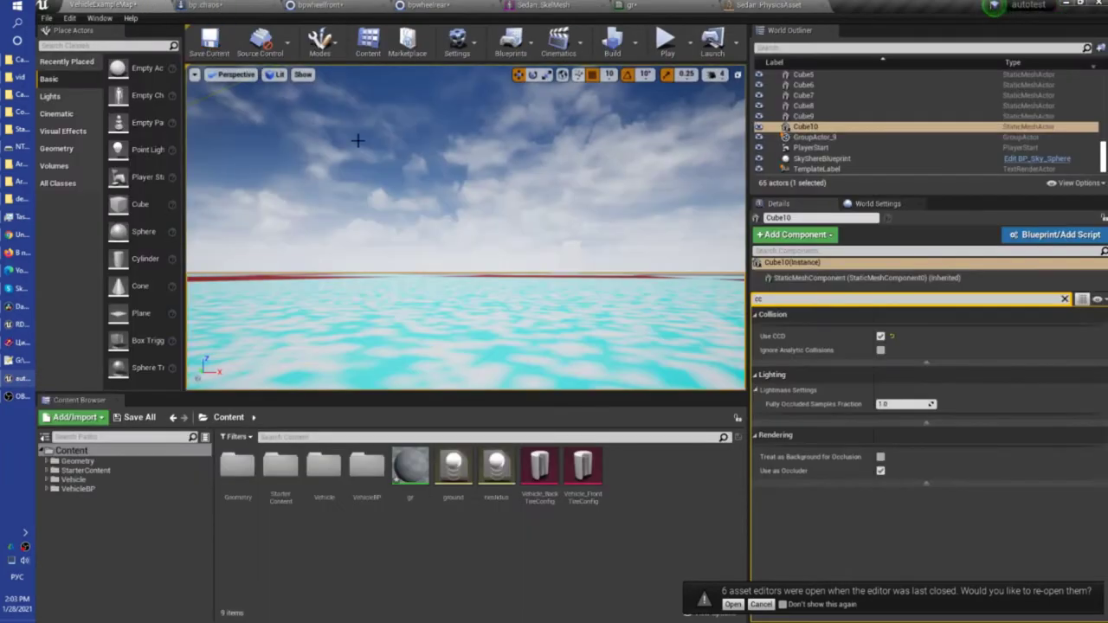
pyautogui.click(662, 43)
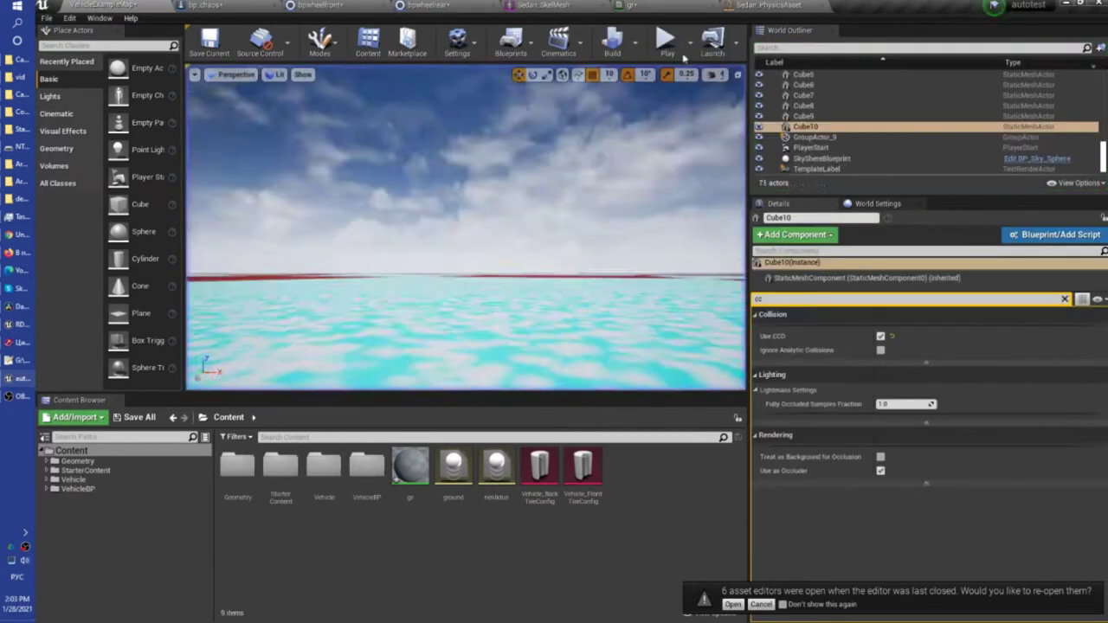
pyautogui.click(505, 253)
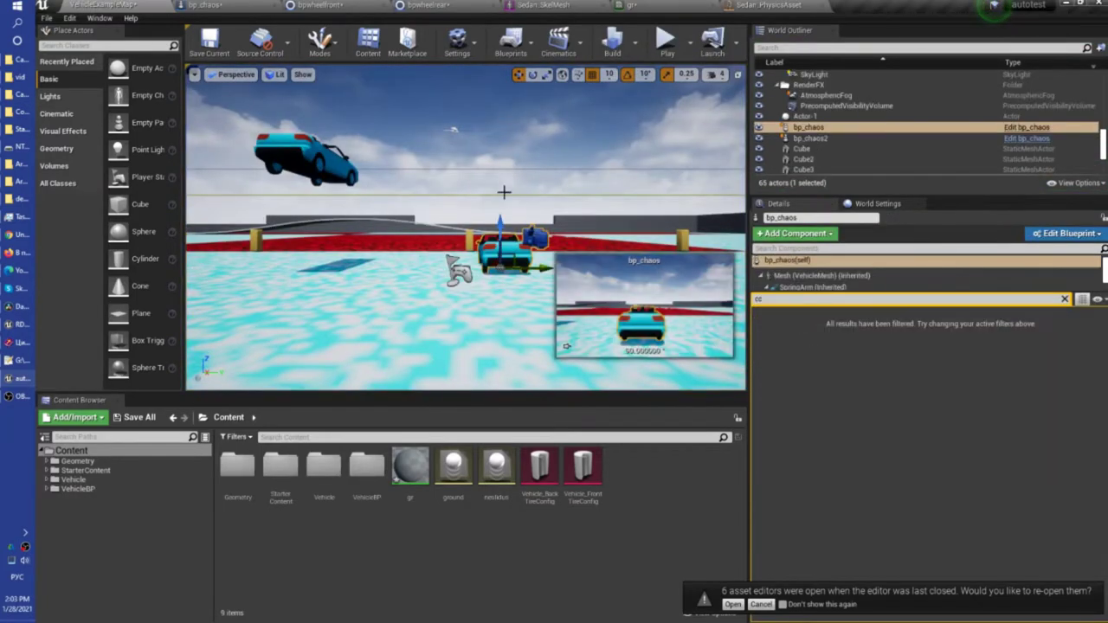
# Step: Restart play, take control in the viewport and drive forward-left onto the red ground
pyautogui.click(663, 43)
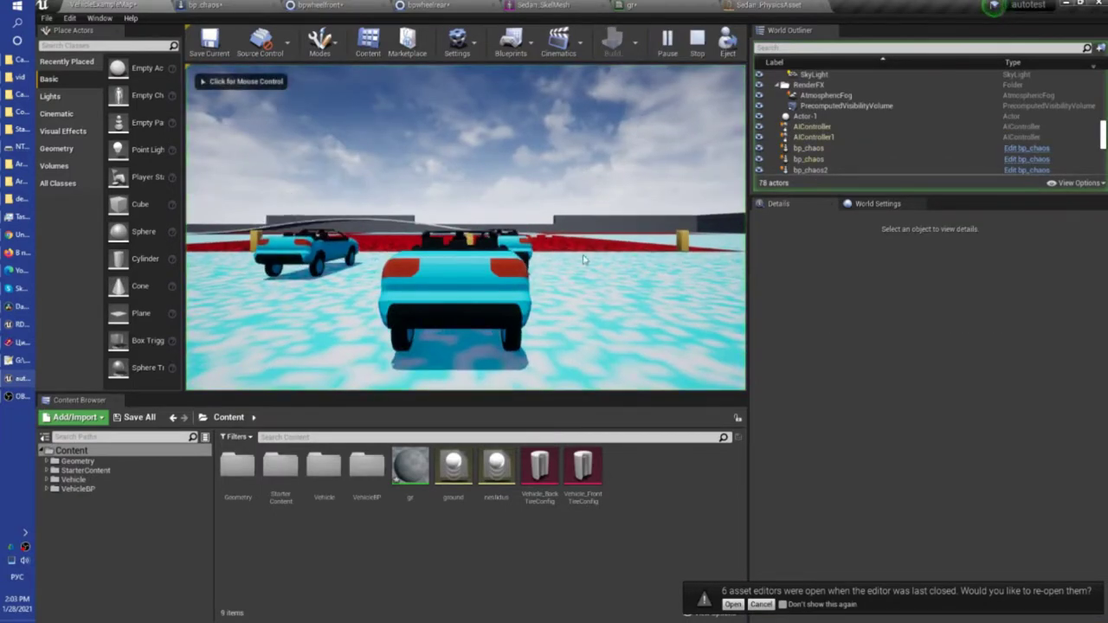
pyautogui.press('Escape')
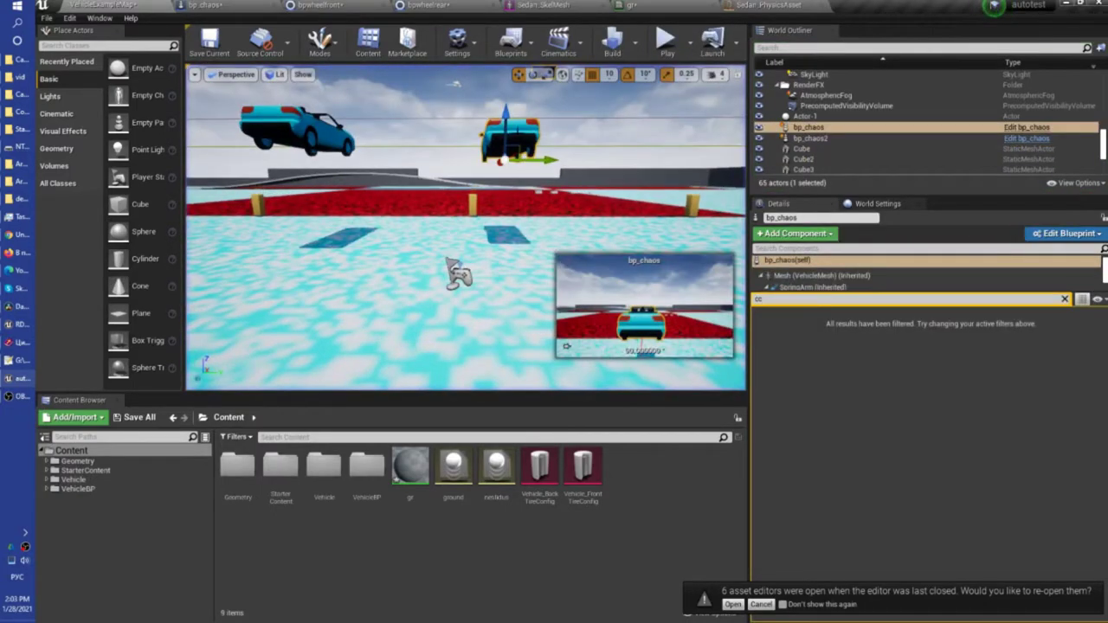
pyautogui.click(665, 43)
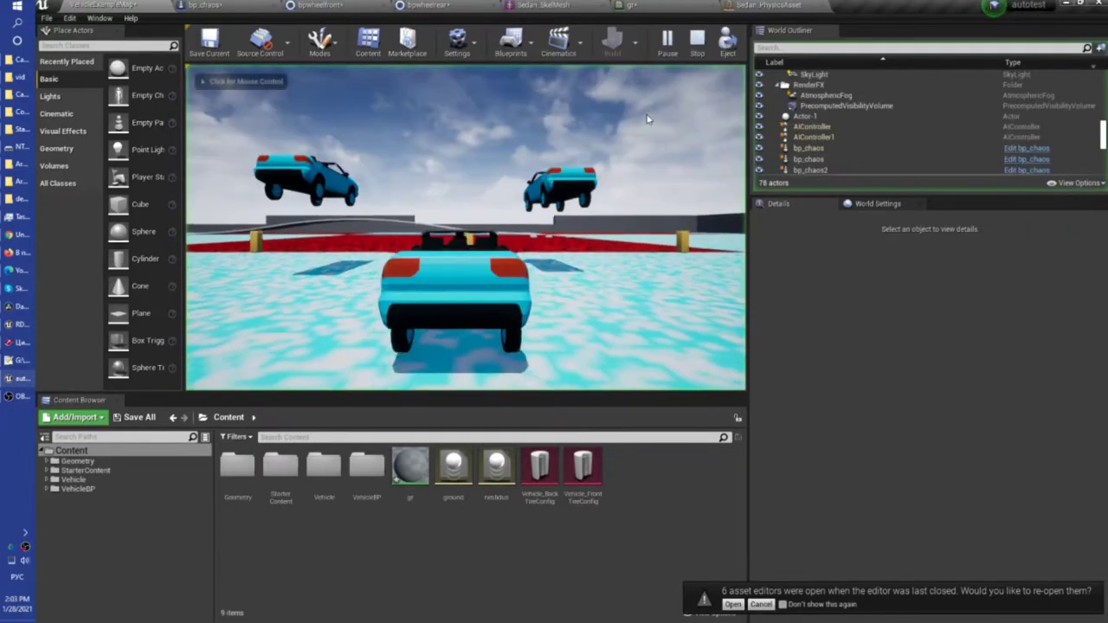
pyautogui.click(607, 228)
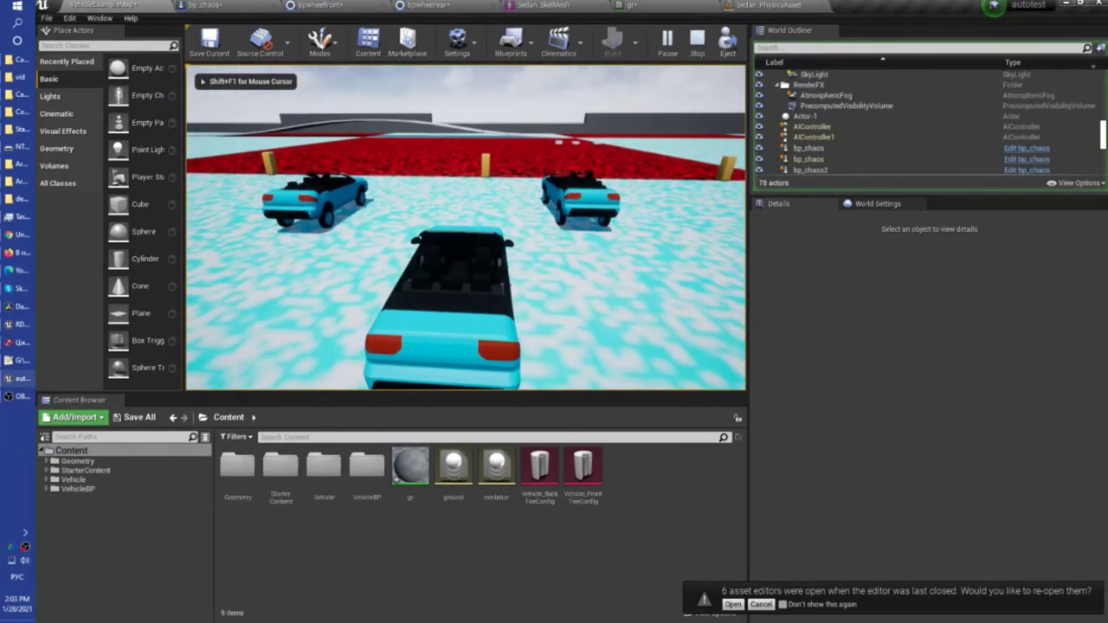
pyautogui.press('w')
pyautogui.press('a')
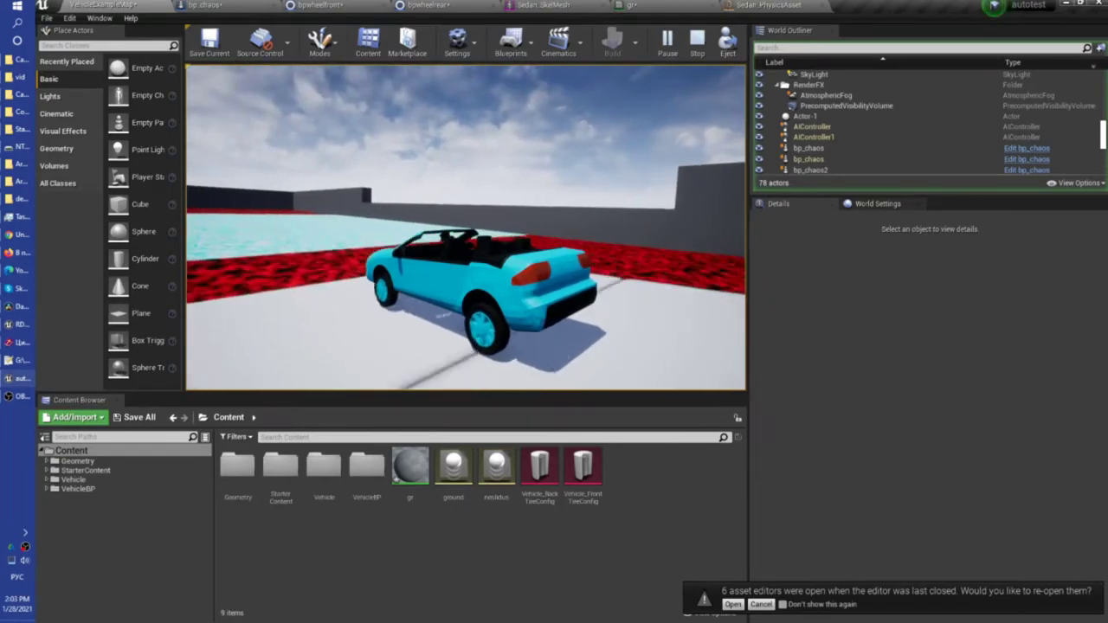
# Step: Review the bp_chaos and front wheel blueprints, then start a play session from the level
pyautogui.press('Escape')
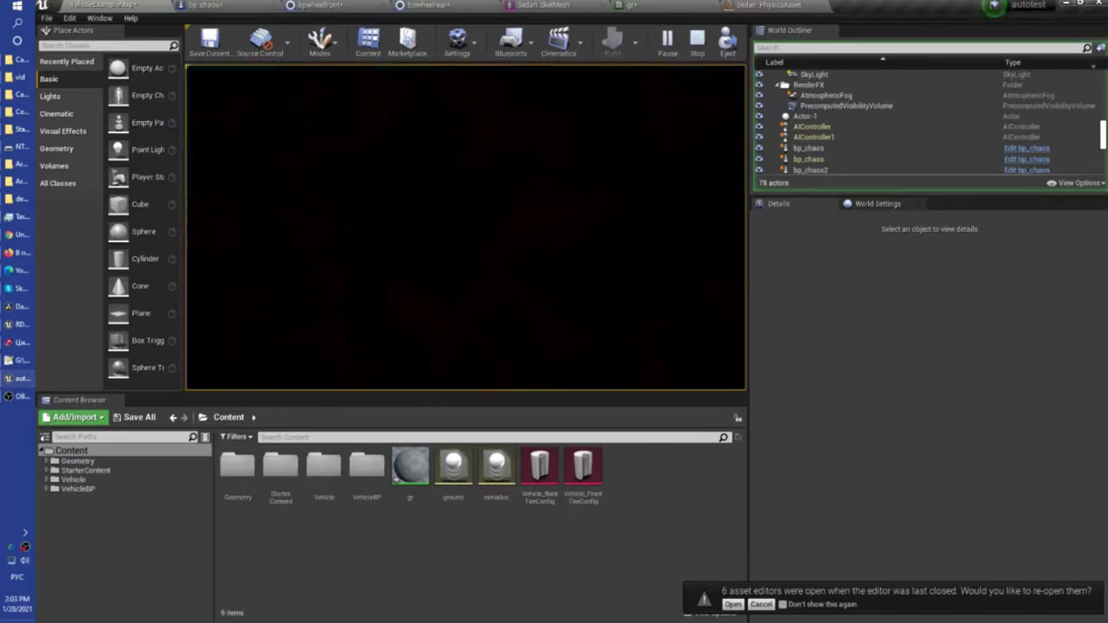
pyautogui.click(240, 4)
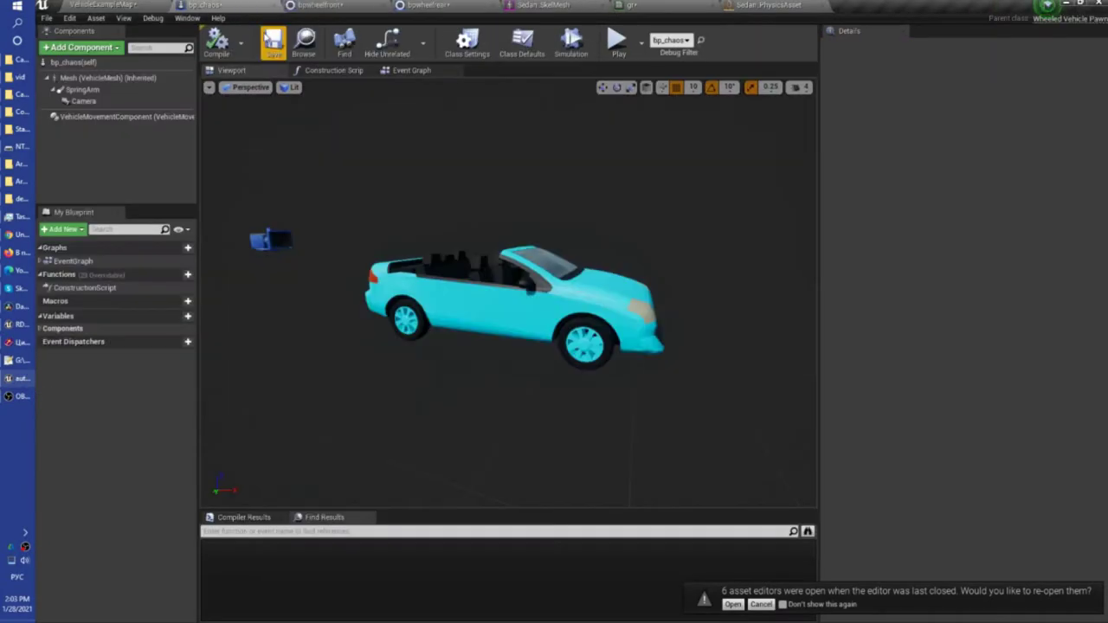
pyautogui.click(333, 4)
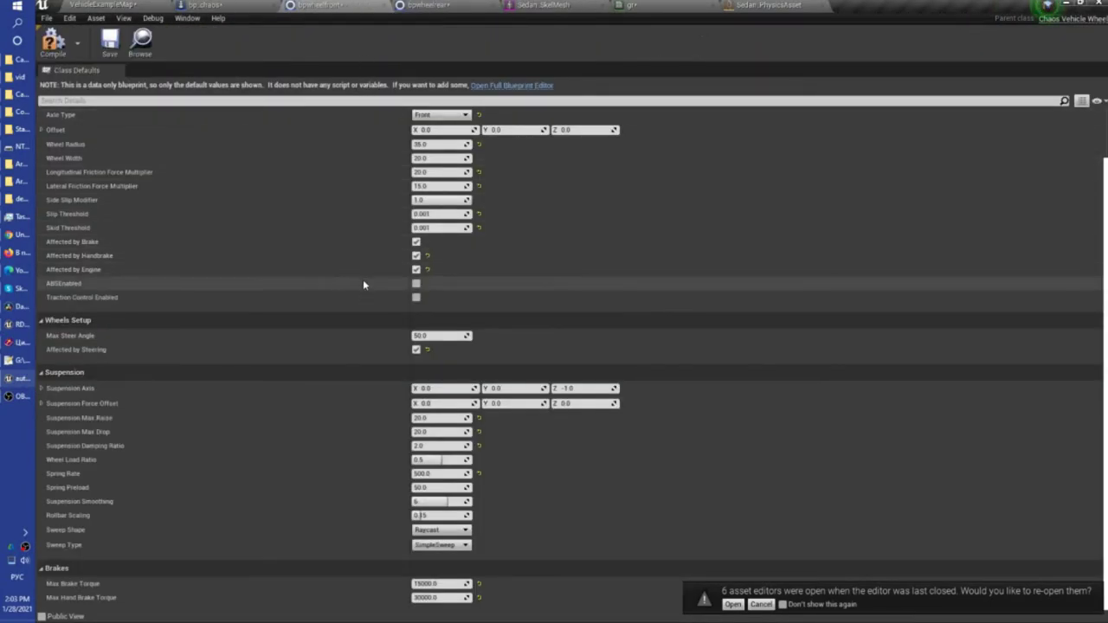
pyautogui.click(130, 4)
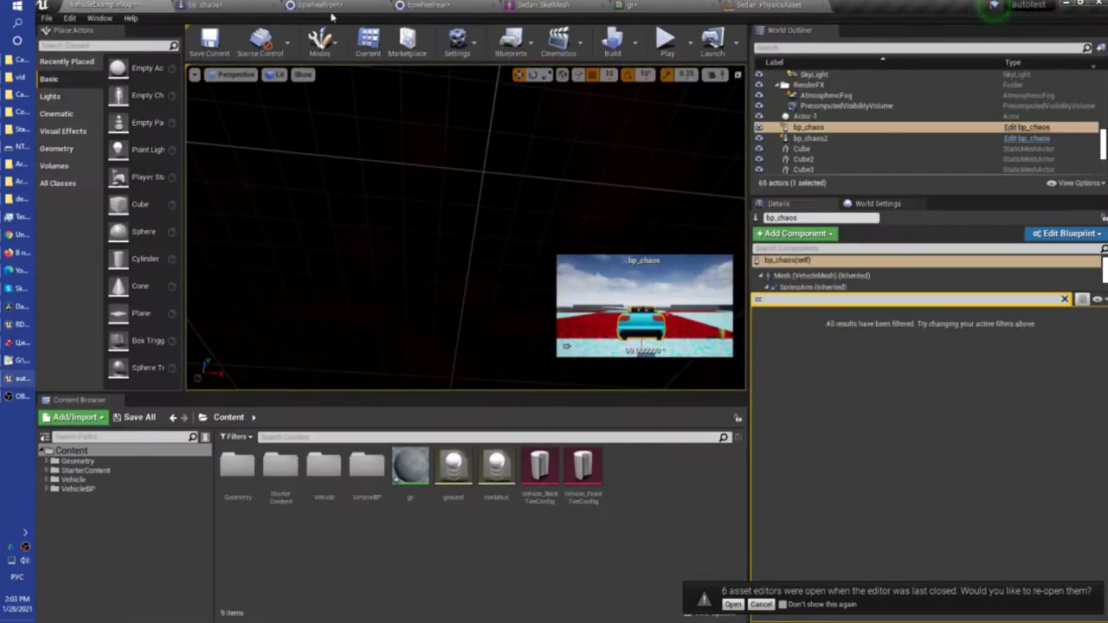
pyautogui.click(673, 55)
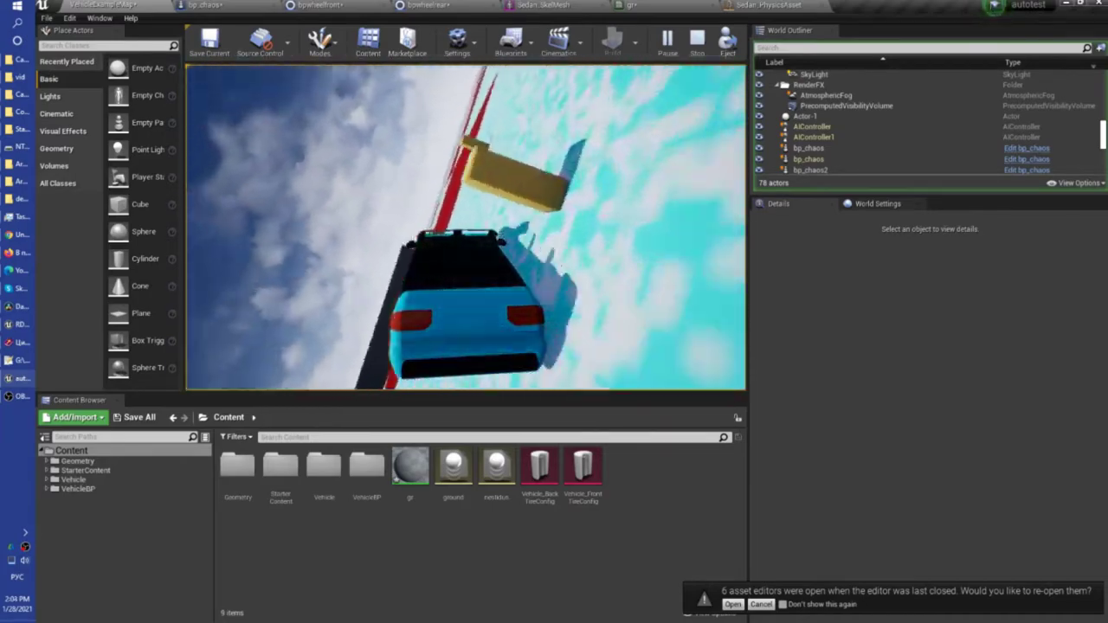
# Step: Restart play twice, drive past another car to the red area's edge, then stop
pyautogui.press('Escape')
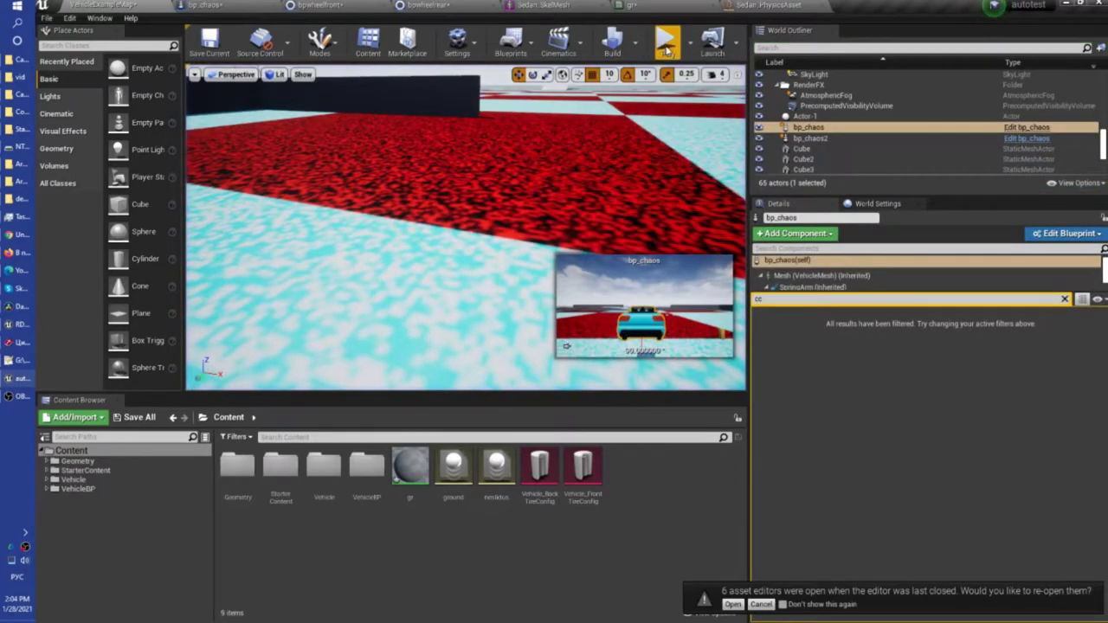
pyautogui.click(667, 50)
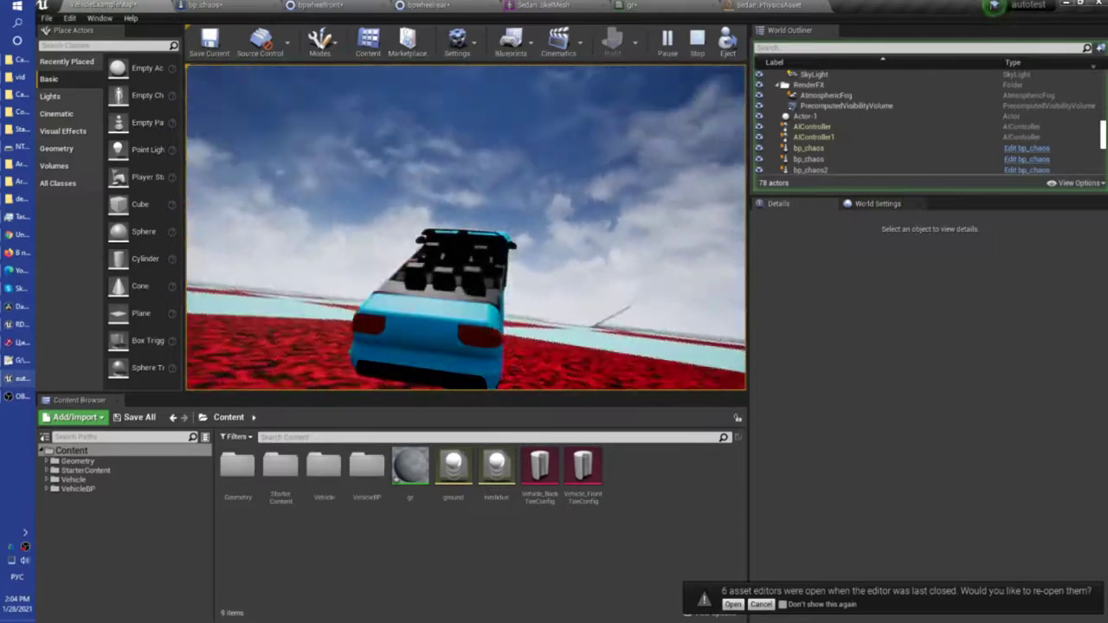
pyautogui.press('Escape')
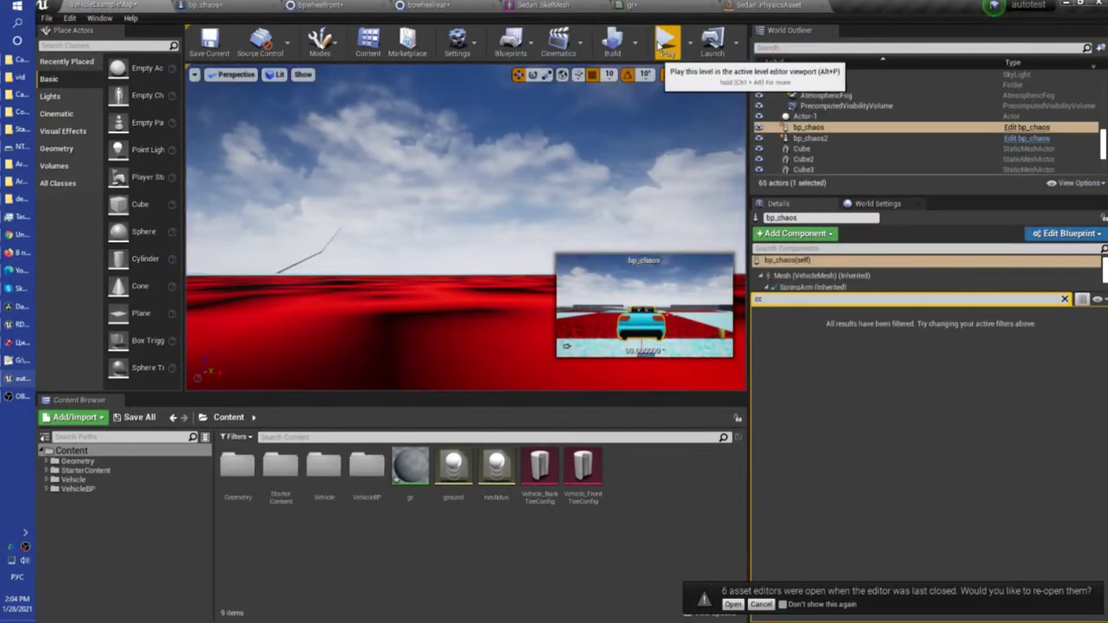
pyautogui.click(663, 50)
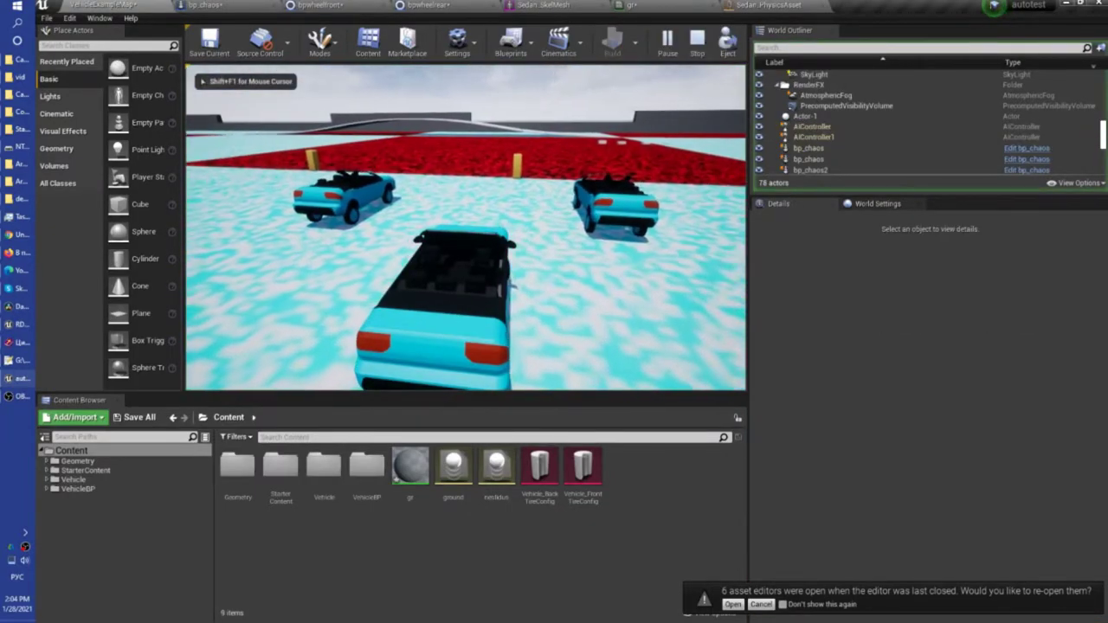
pyautogui.press('w')
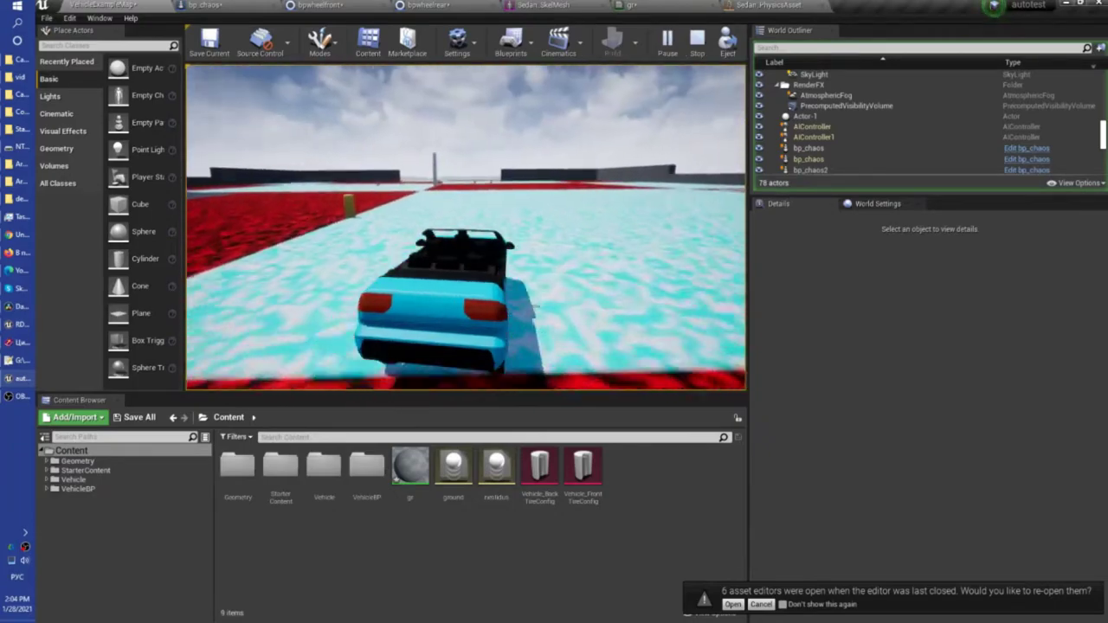
pyautogui.press('w')
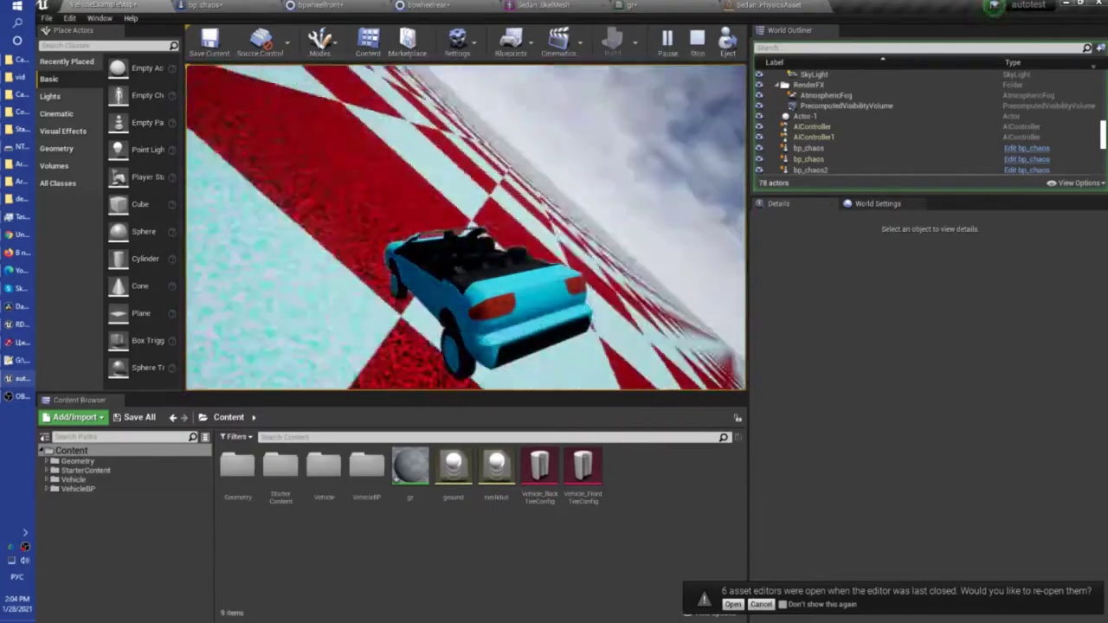
pyautogui.press('Escape')
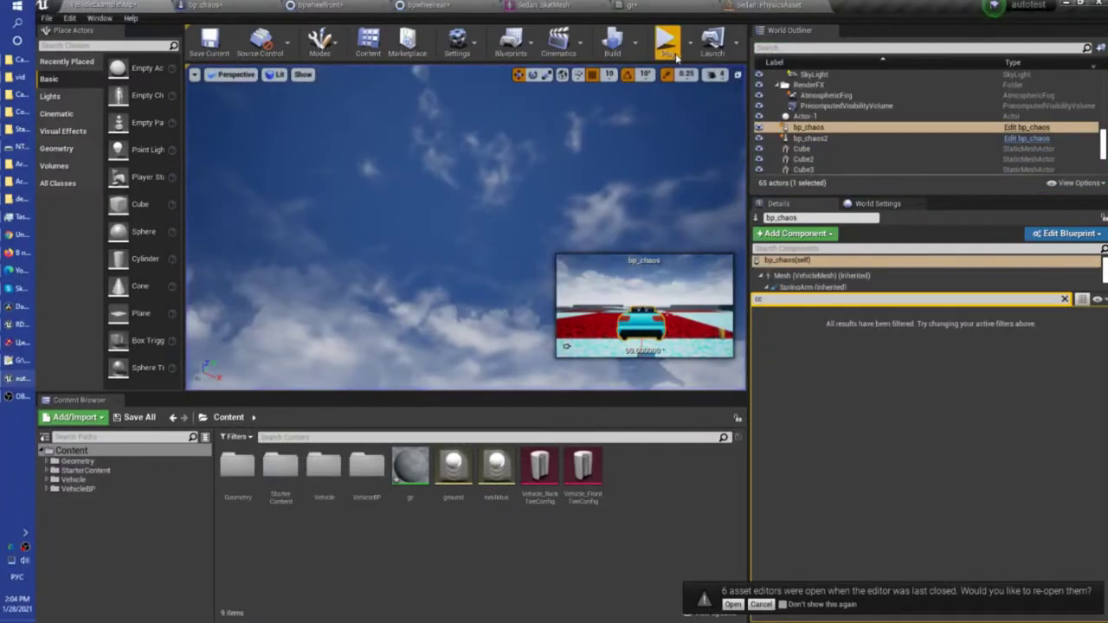
pyautogui.click(675, 53)
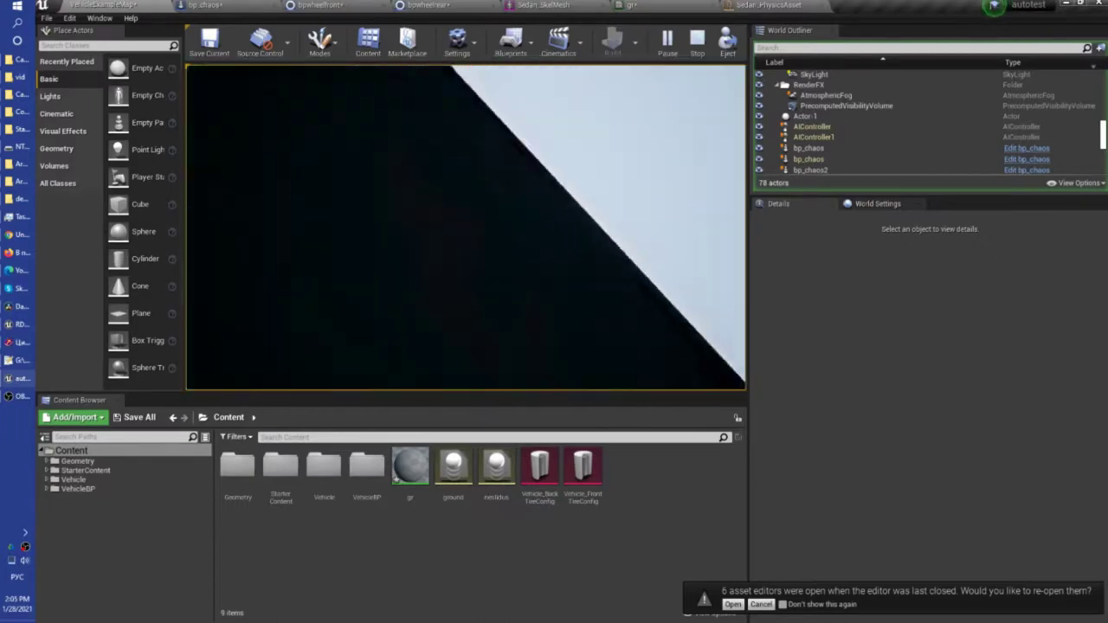
pyautogui.press('Escape')
pyautogui.click(428, 4)
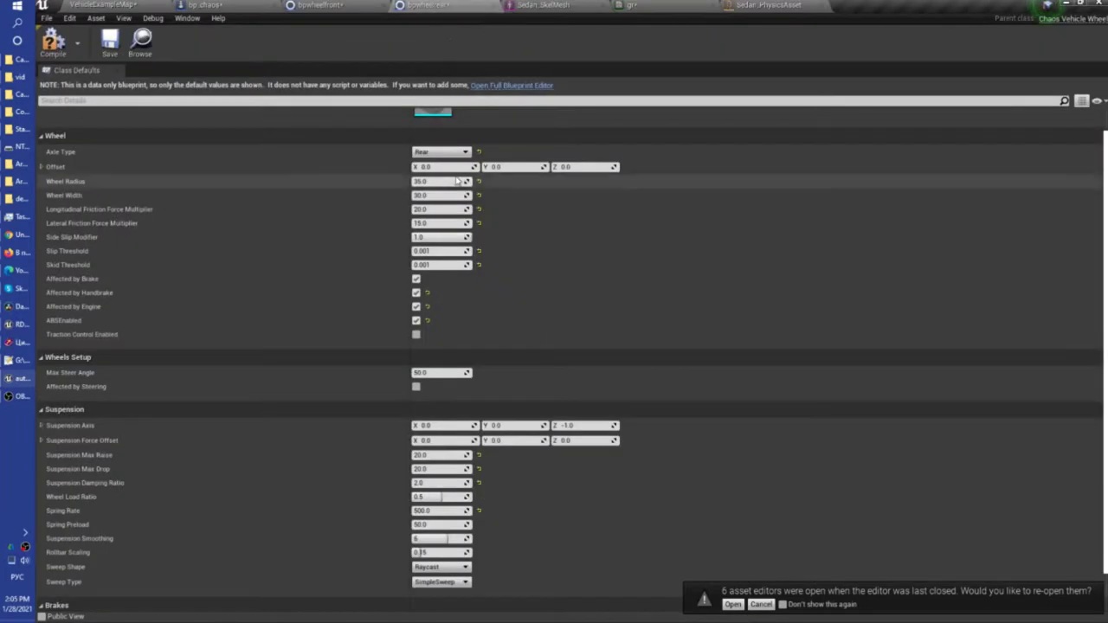
pyautogui.click(130, 4)
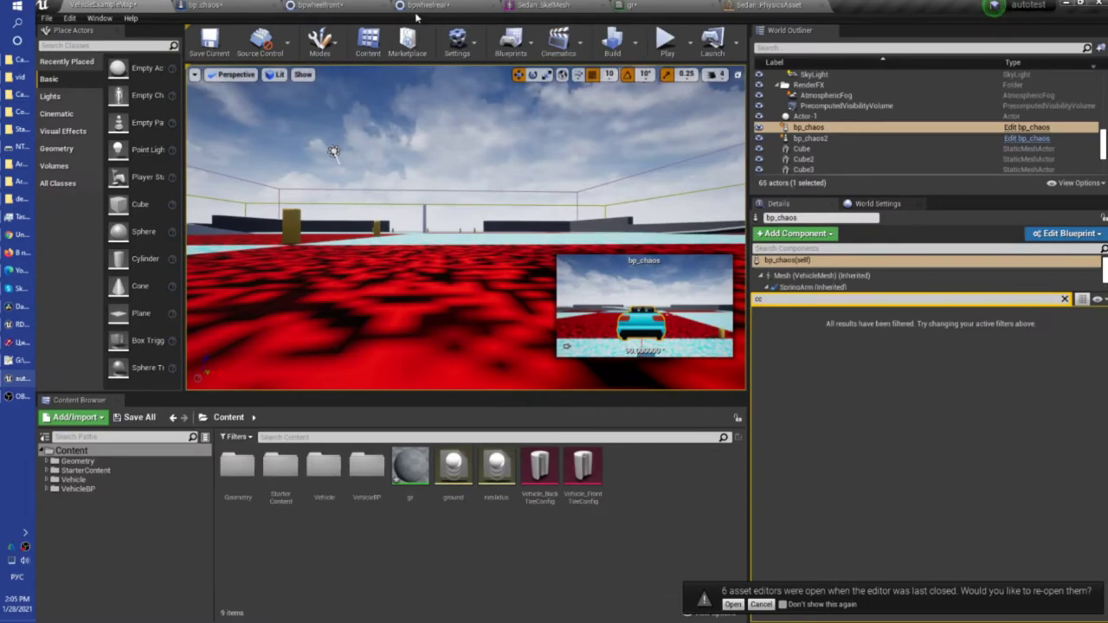
pyautogui.click(665, 50)
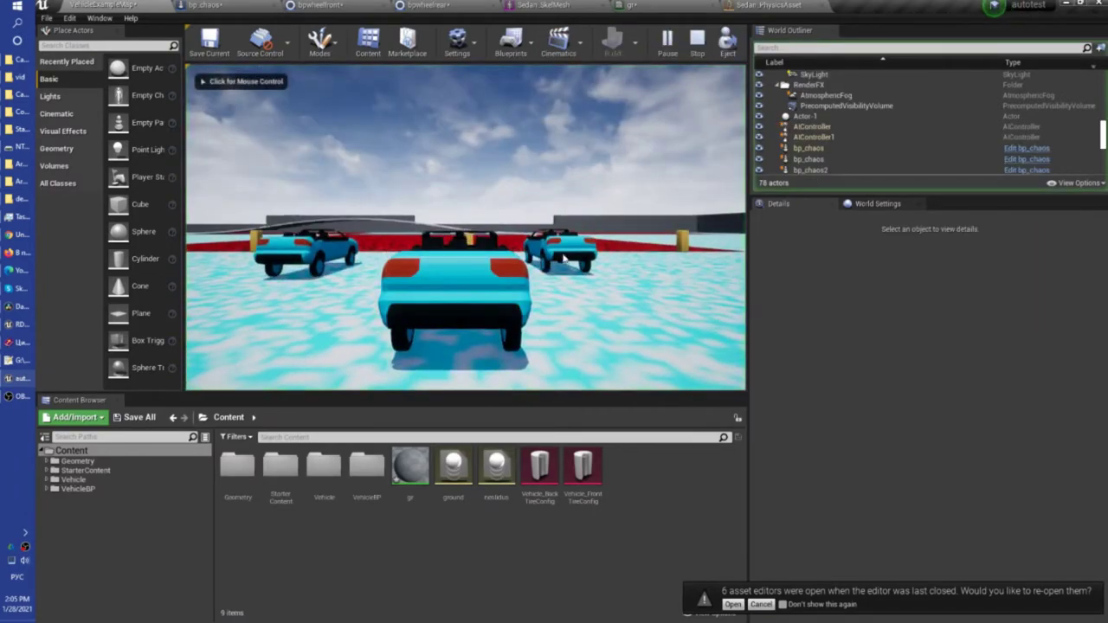
pyautogui.click(564, 258)
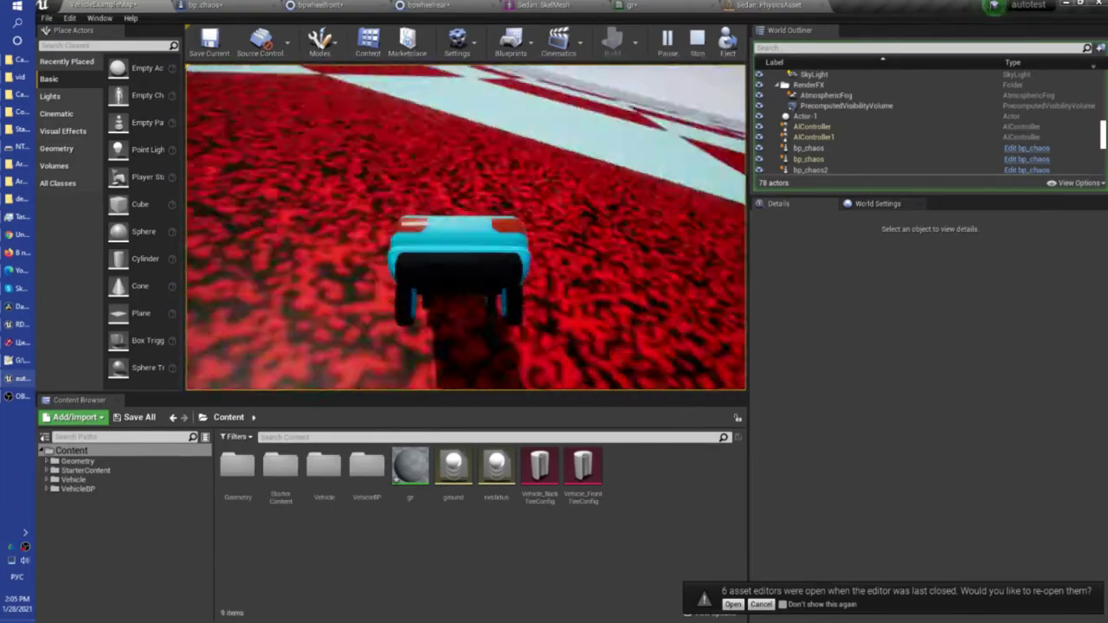
# Step: Set Suspension Damping Ratio to 1.0 on both front and rear wheels and start a test drive
pyautogui.press('Escape')
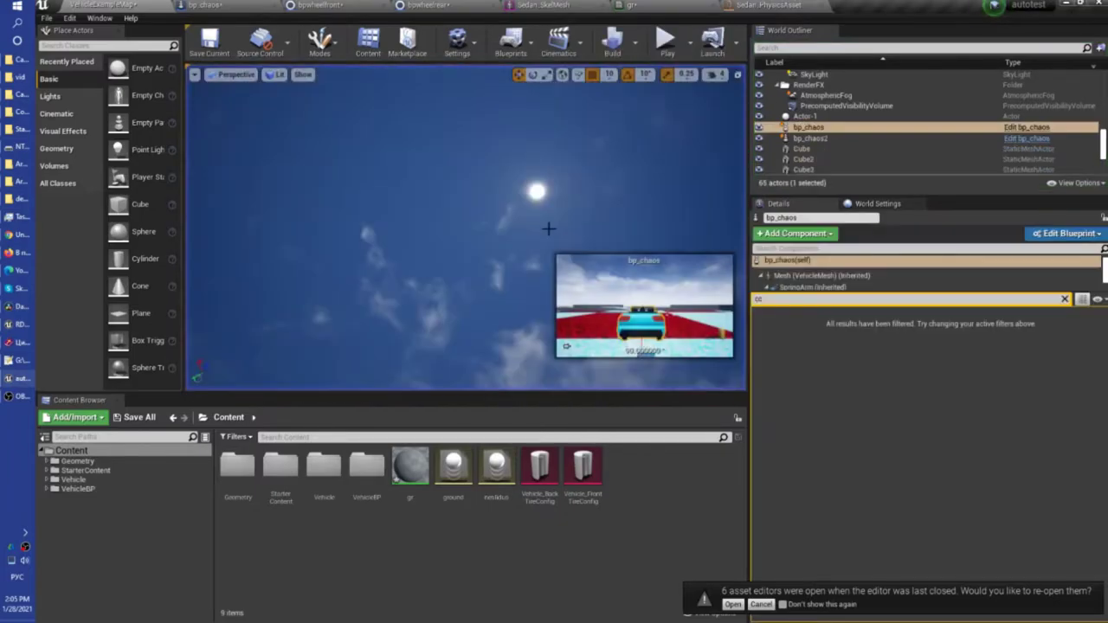
pyautogui.click(227, 5)
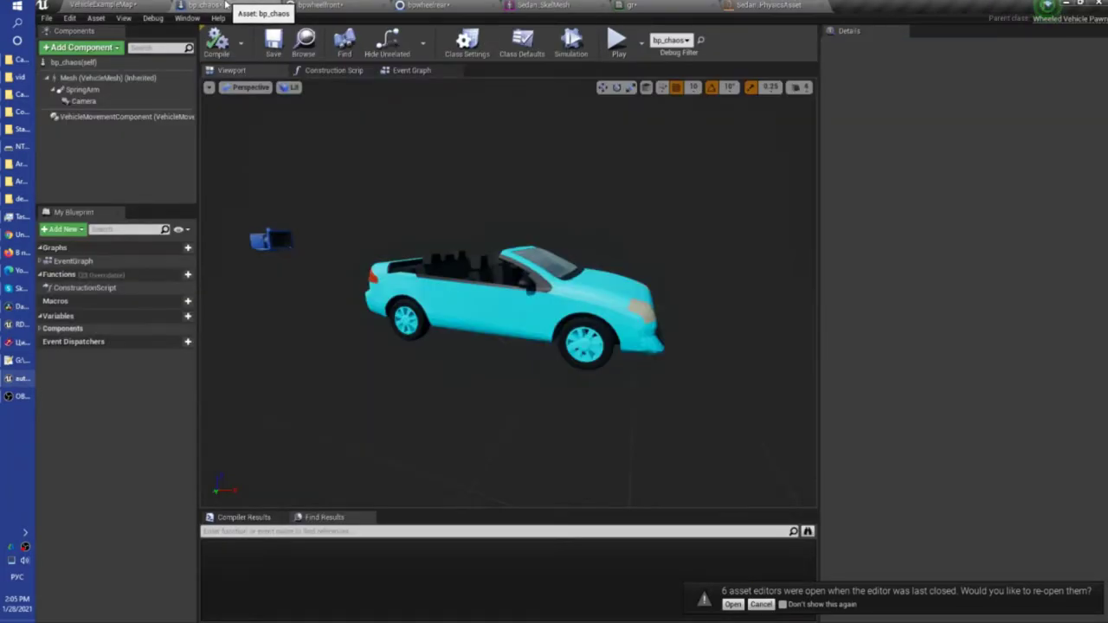
pyautogui.click(316, 6)
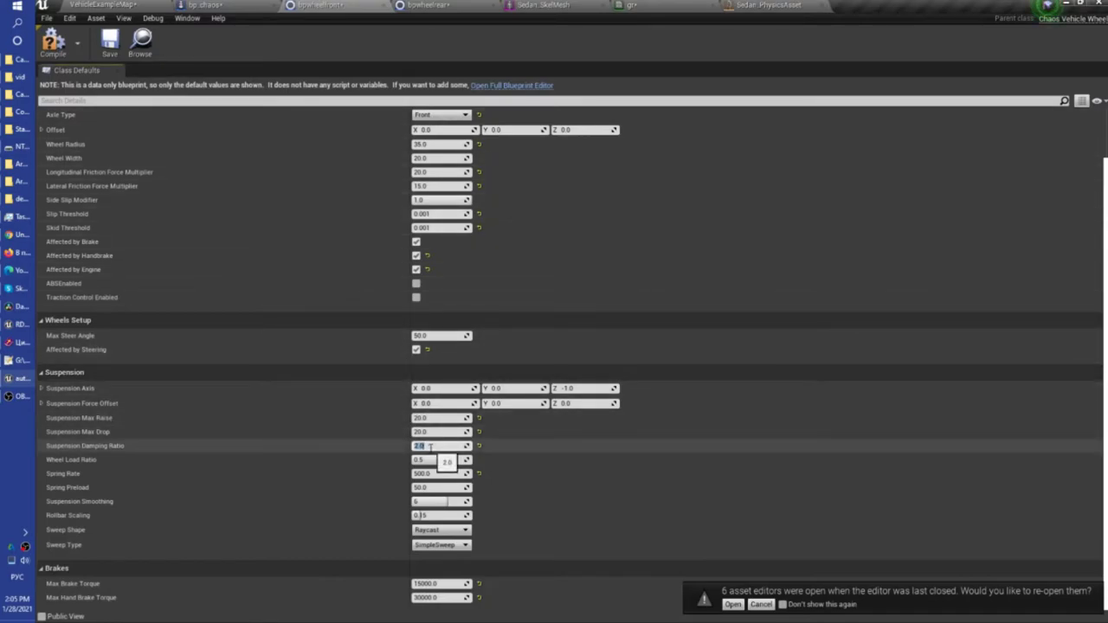
pyautogui.click(446, 5)
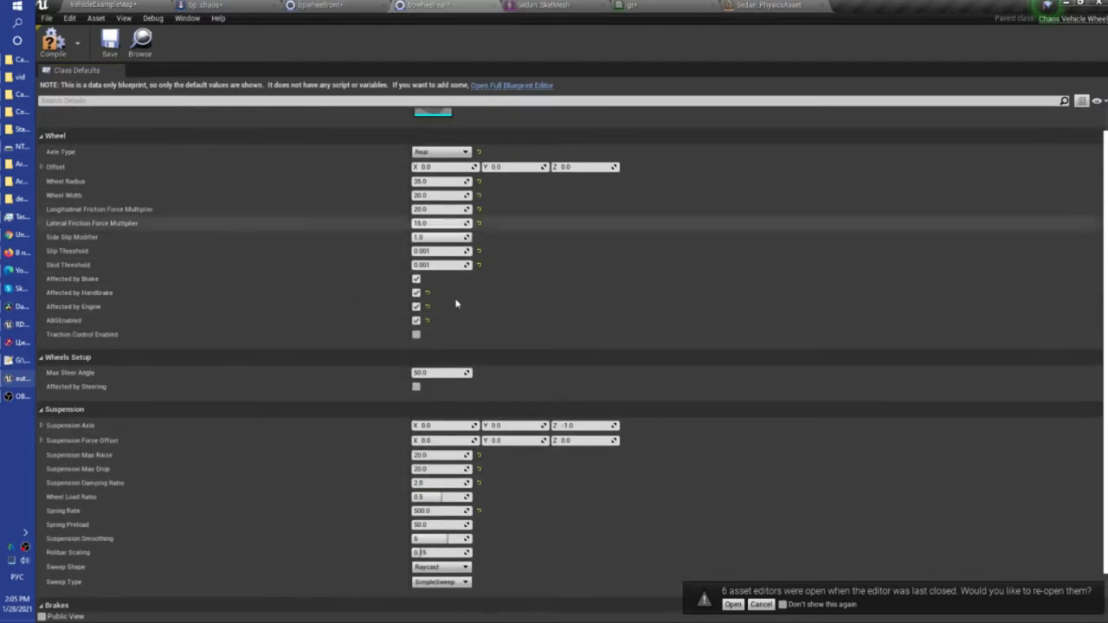
pyautogui.click(159, 5)
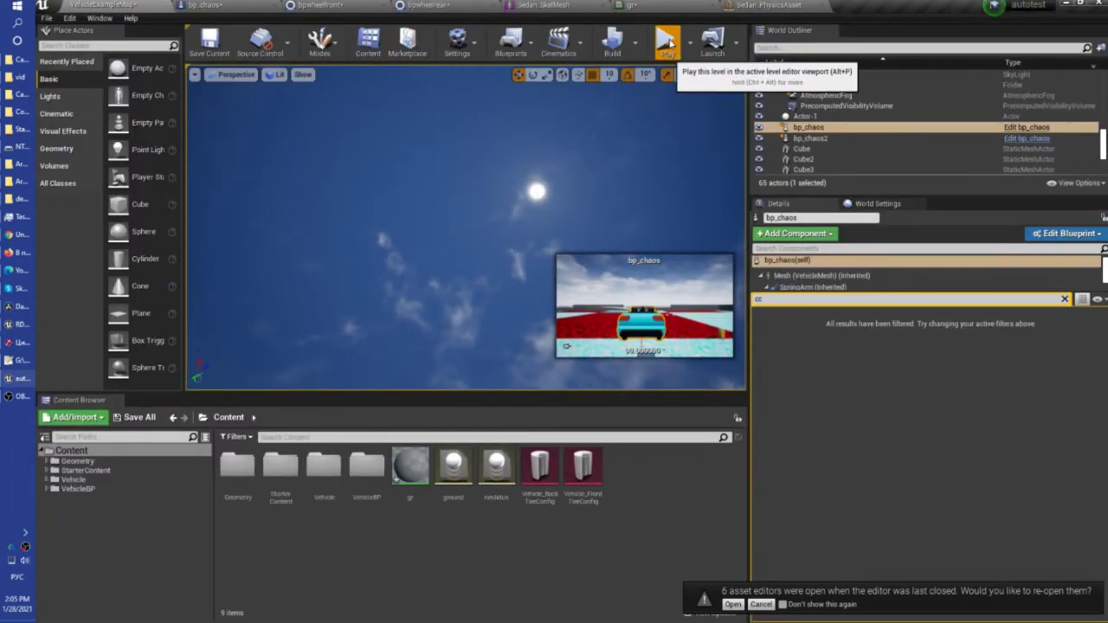
pyautogui.click(663, 41)
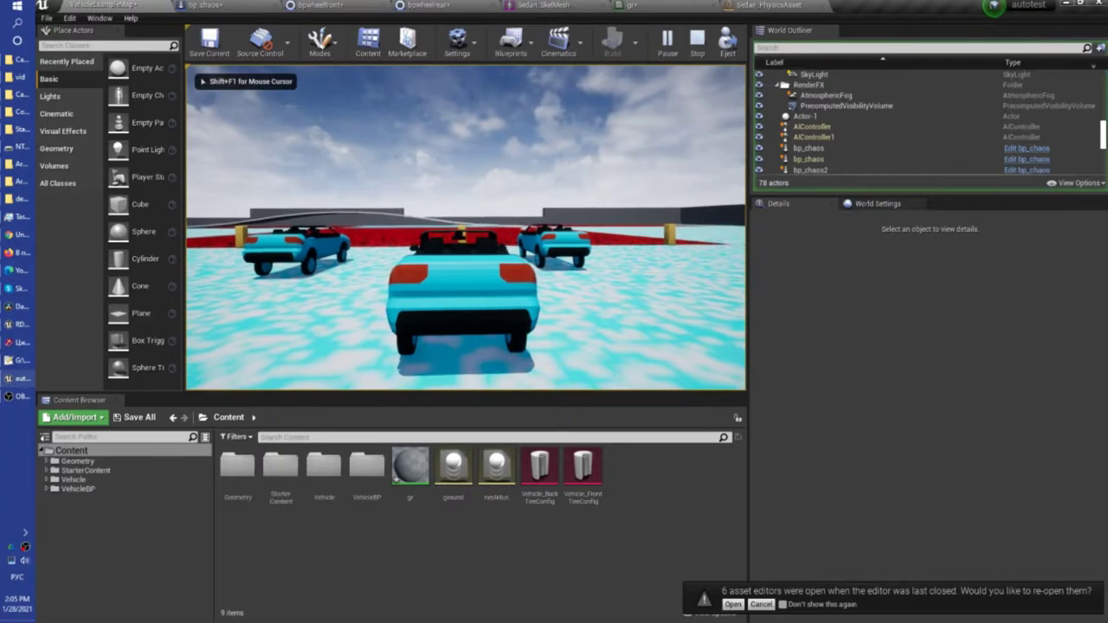
# Step: Drive past the other cars with hard right turns, then stop and return to the front wheel defaults
pyautogui.press('w')
pyautogui.press('a')
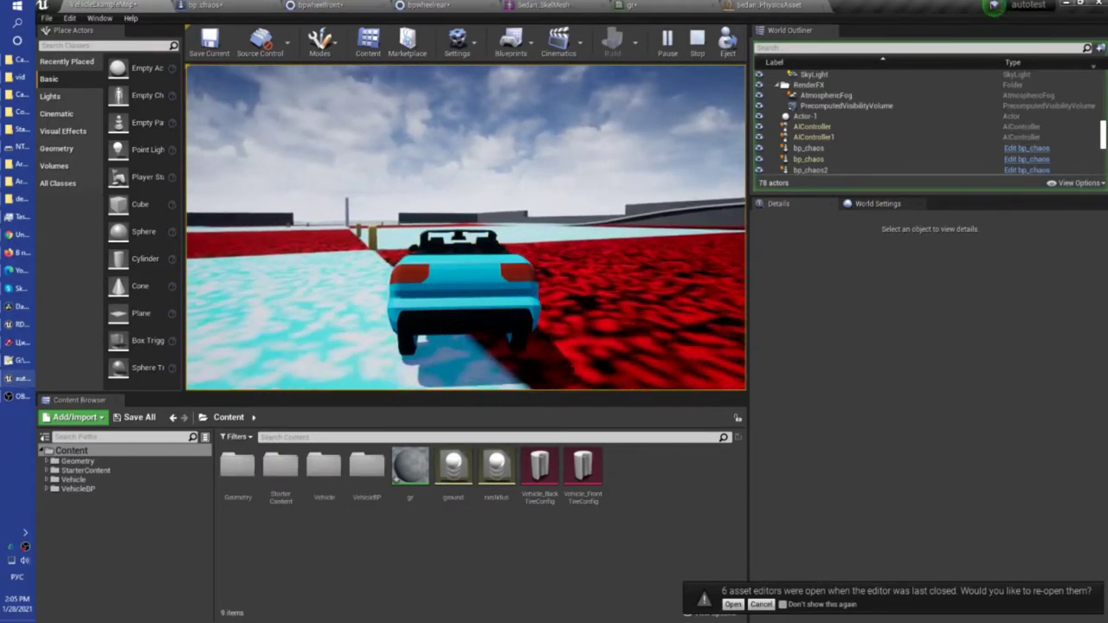
pyautogui.press('d')
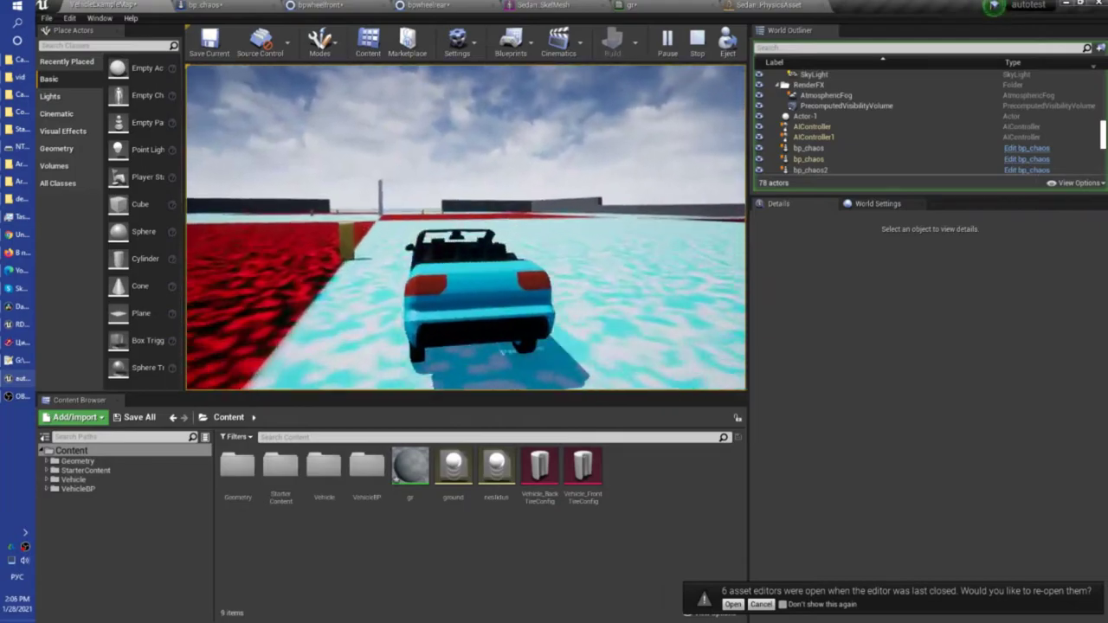
pyautogui.press('d')
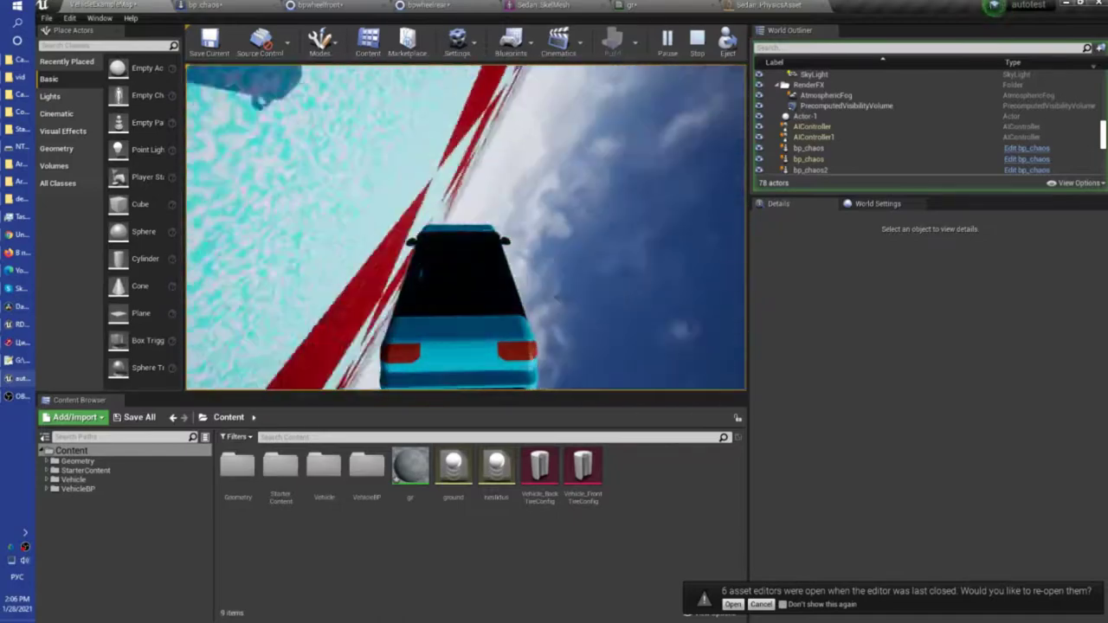
pyautogui.press('Escape')
pyautogui.click(334, 5)
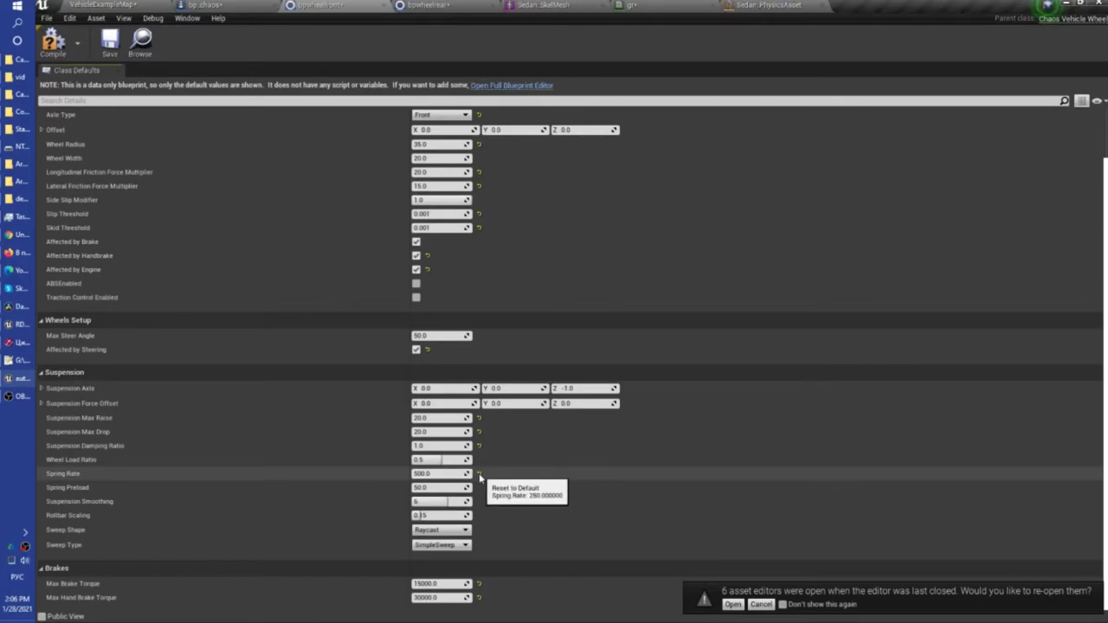
# Step: Reset front and rear Spring Rate to the default 250.0 and launch a standalone preview from bp_chaos
pyautogui.click(479, 475)
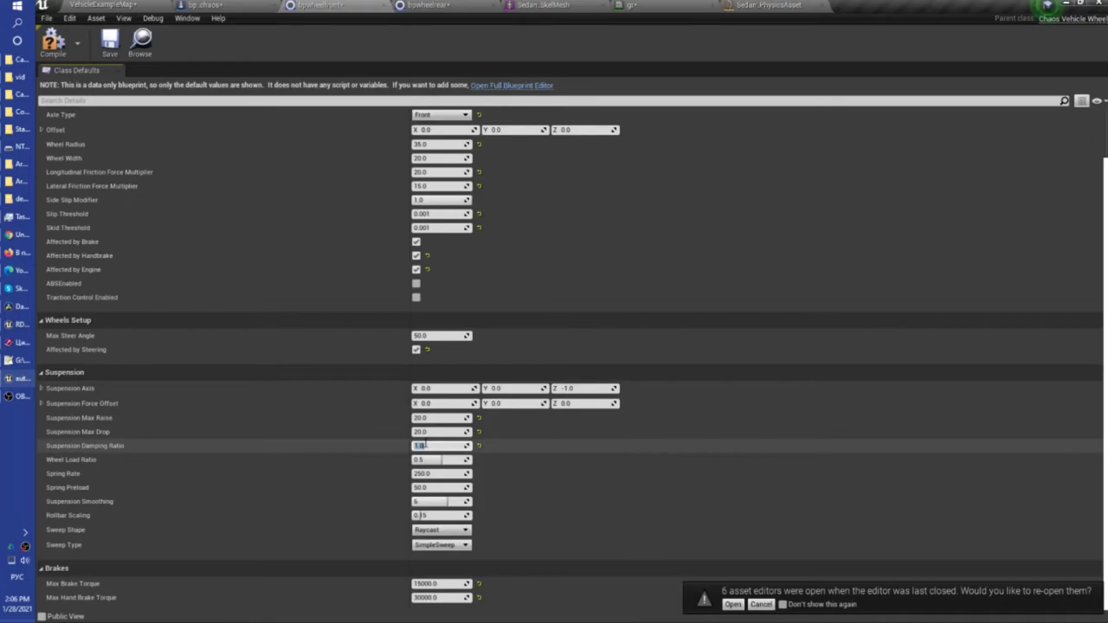
pyautogui.write('10')
pyautogui.click(446, 5)
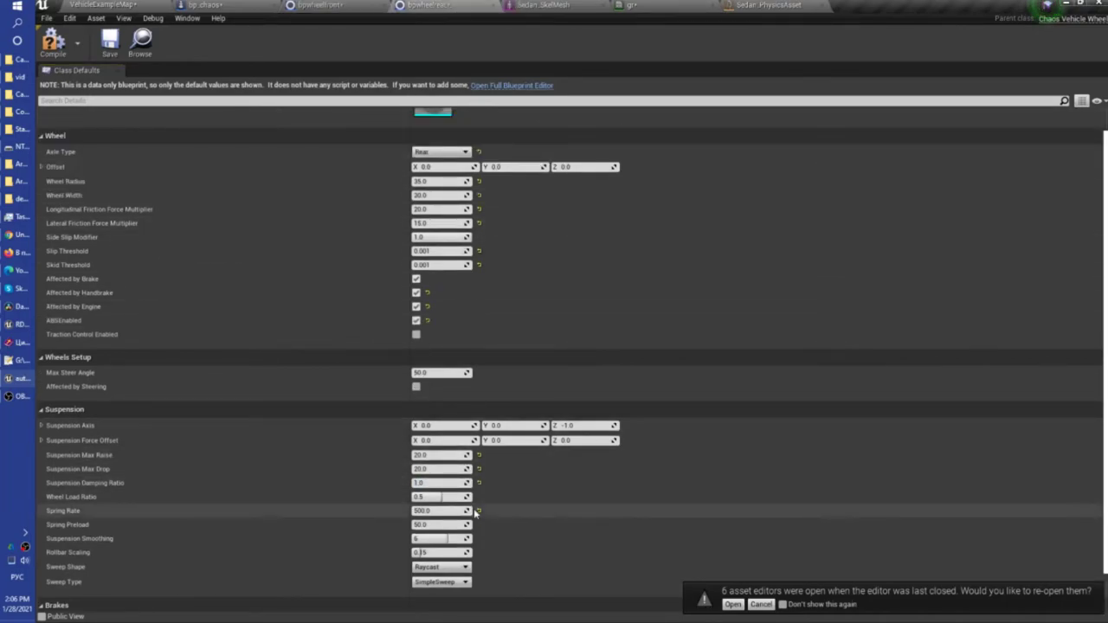
pyautogui.click(478, 512)
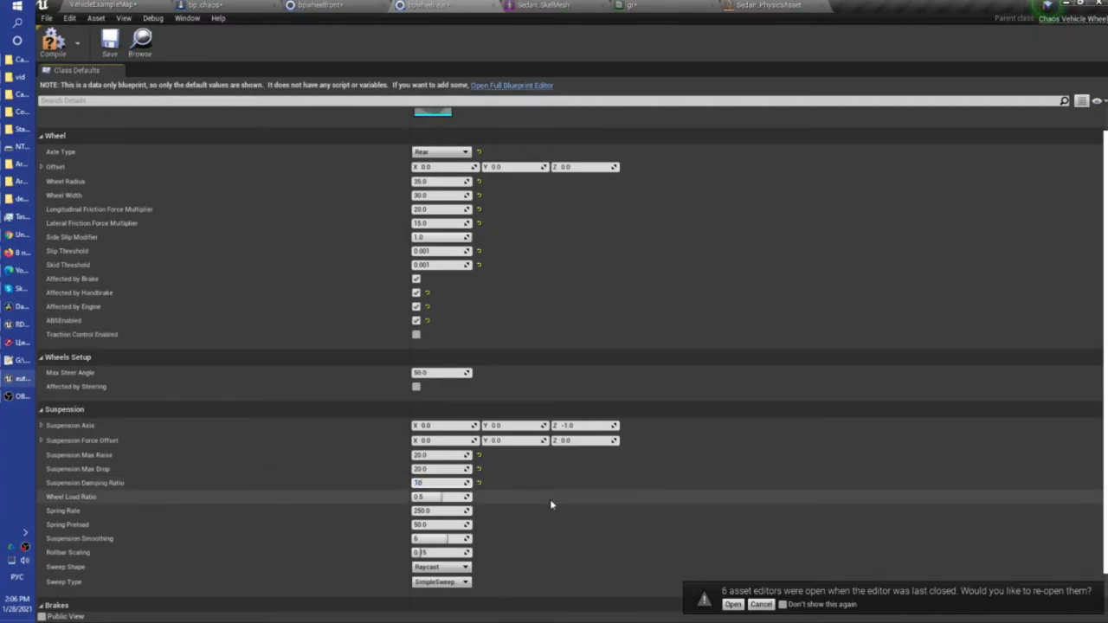
pyautogui.click(202, 5)
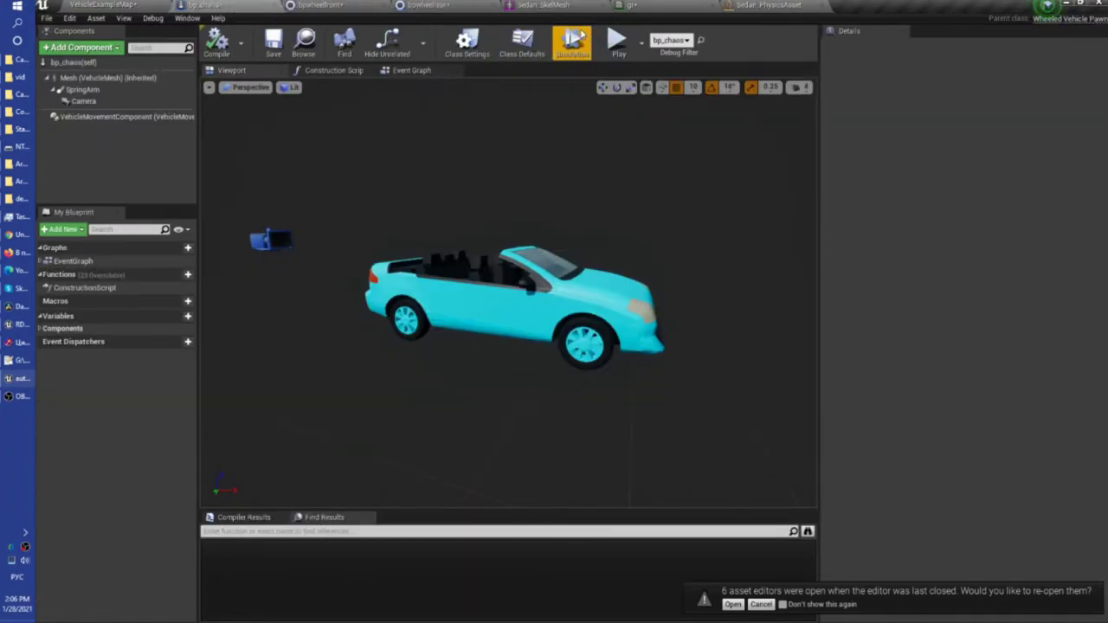
pyautogui.click(616, 39)
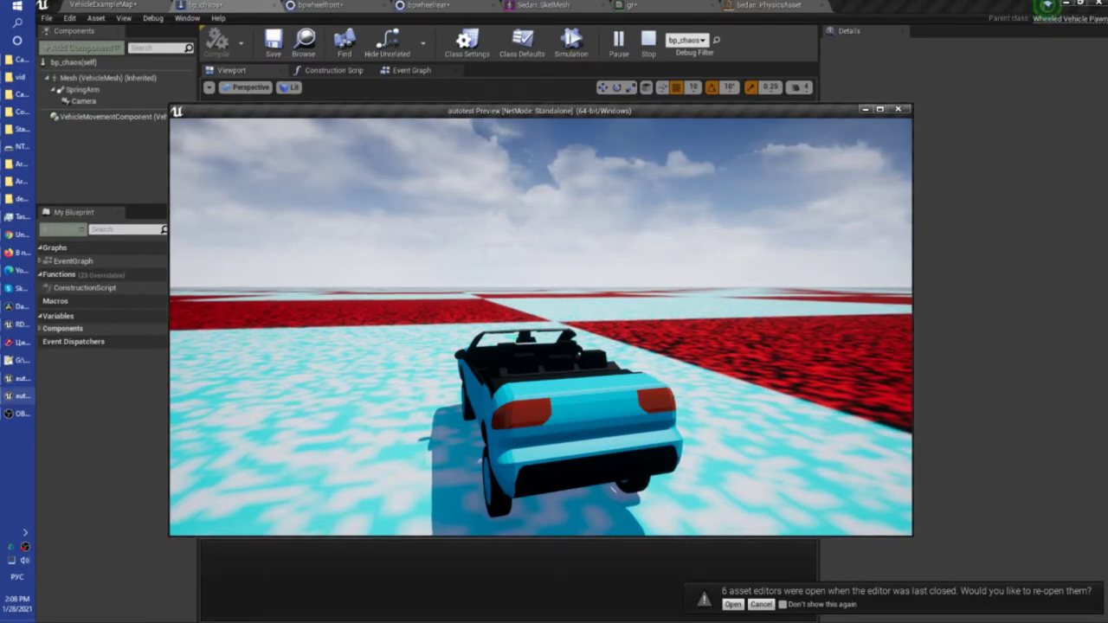
# Step: Drive across the red and cyan tiles in the preview until the car flips, then stop
pyautogui.press('w')
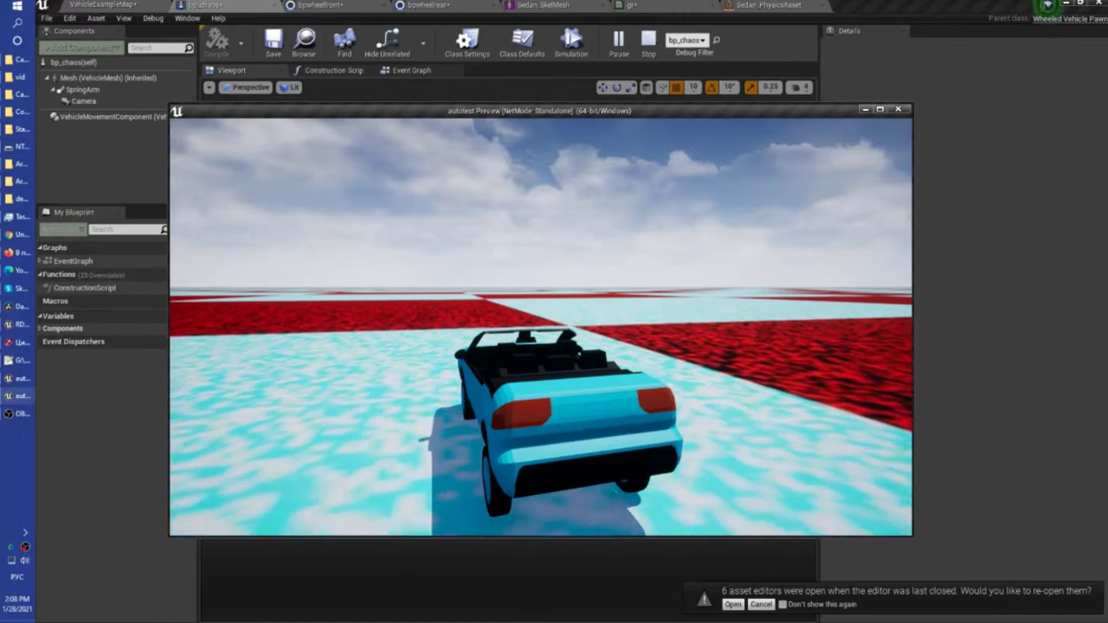
pyautogui.press('a')
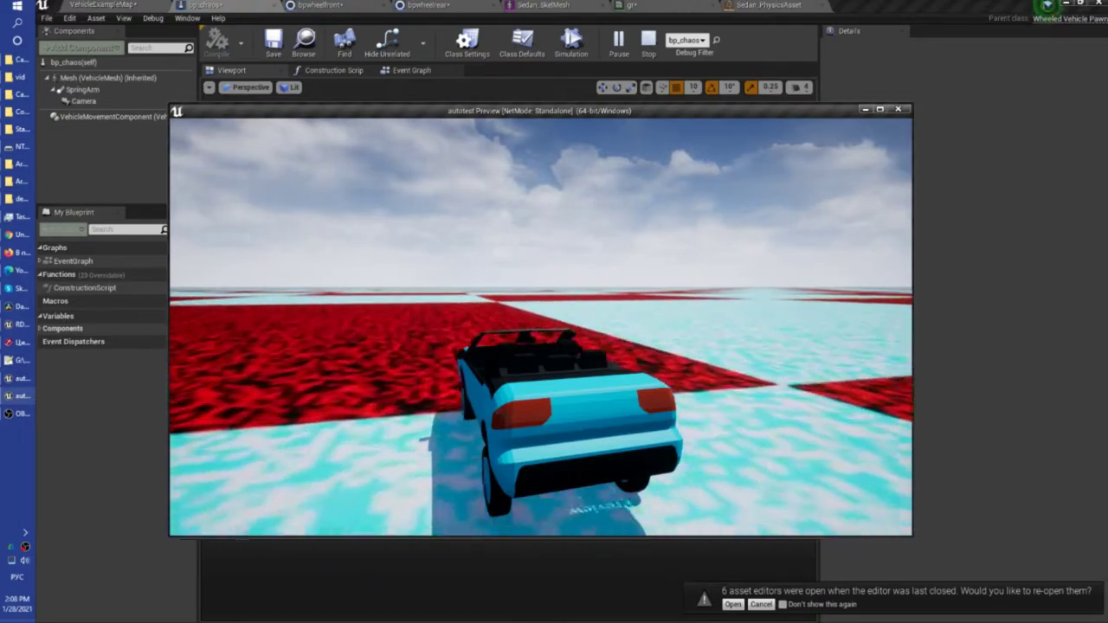
pyautogui.press('d')
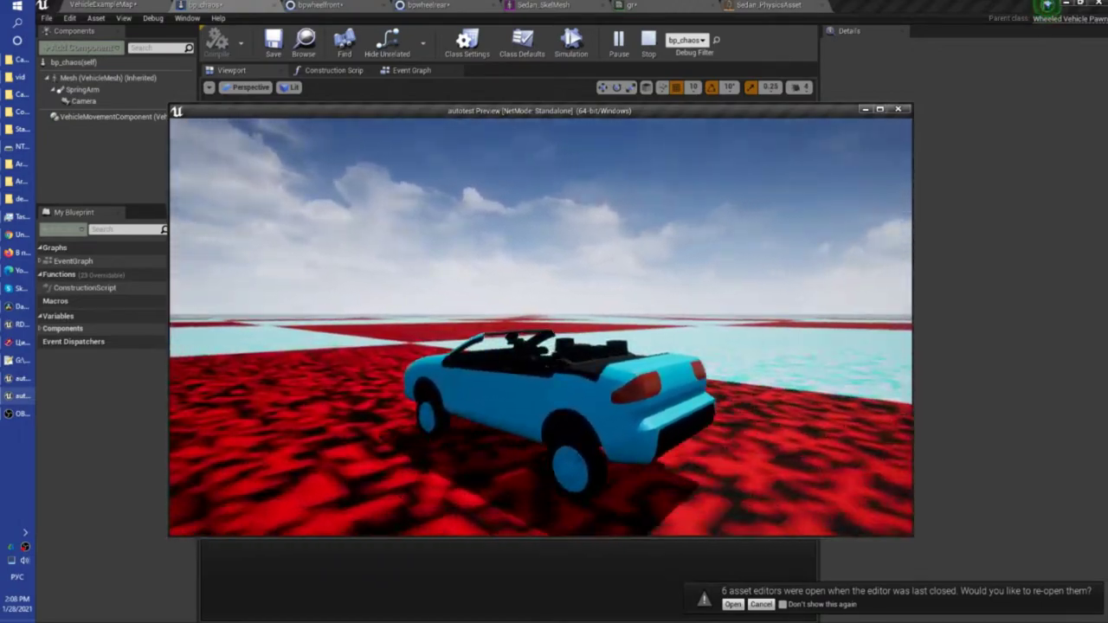
pyautogui.press('w')
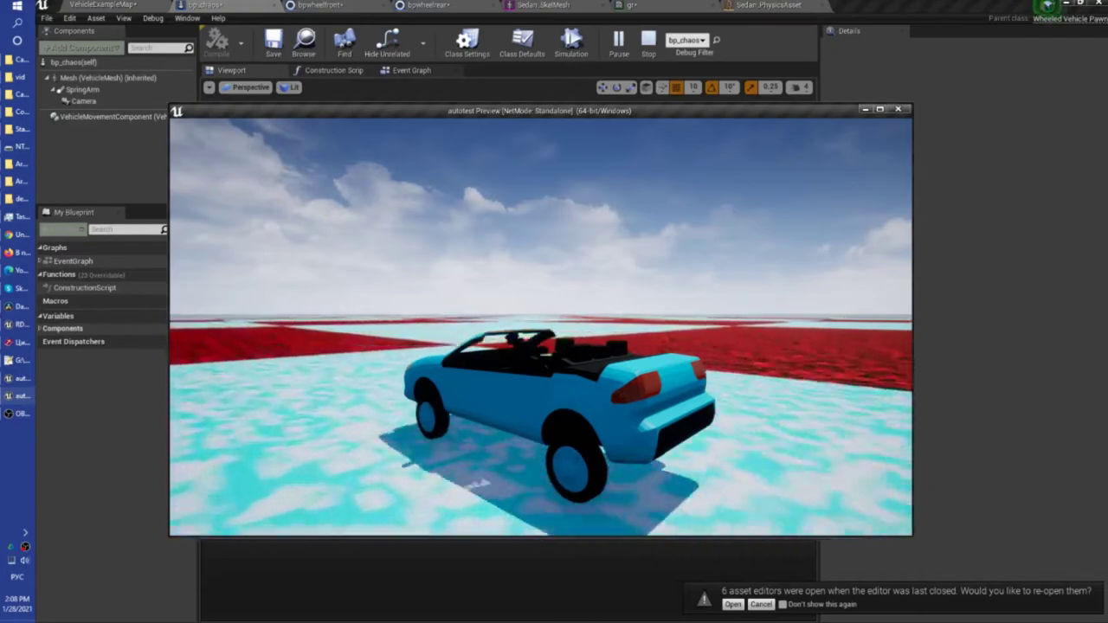
pyautogui.press('w')
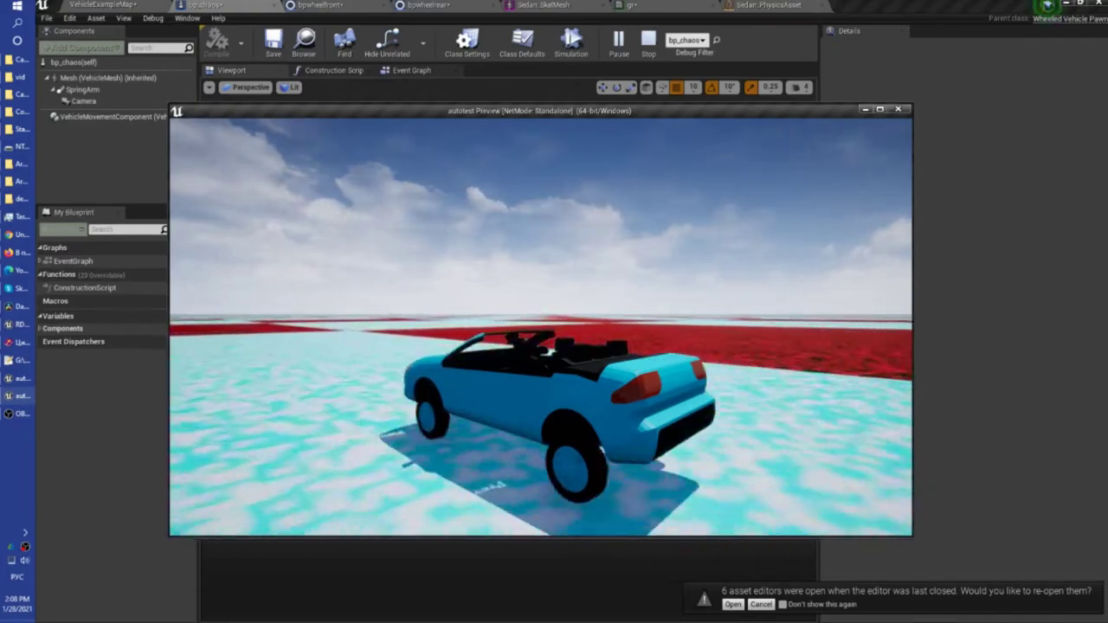
pyautogui.press('w')
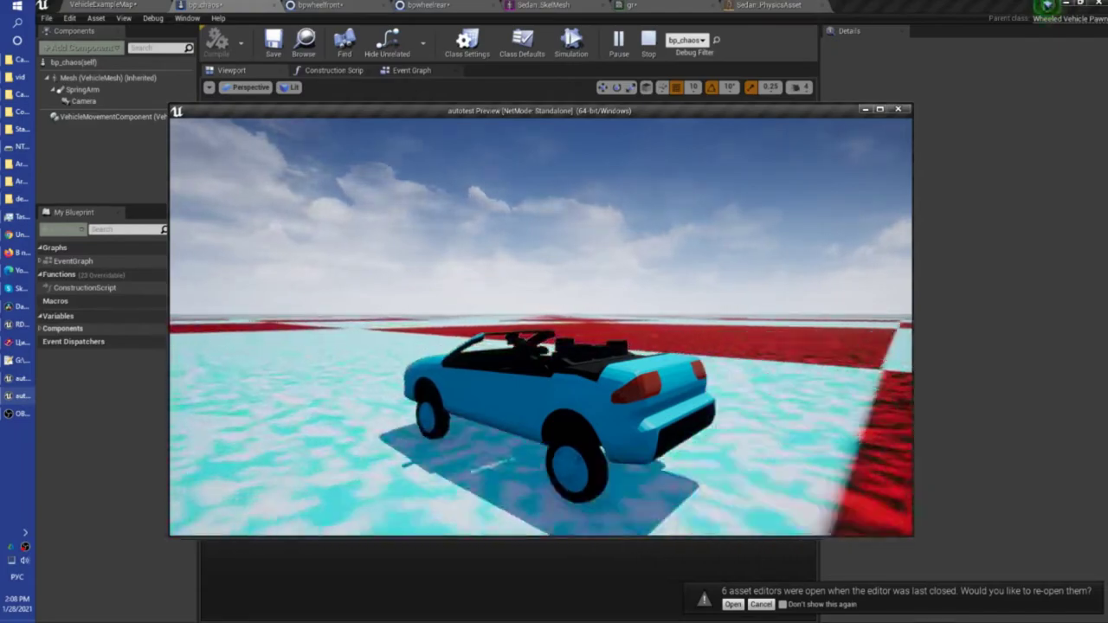
pyautogui.press('w')
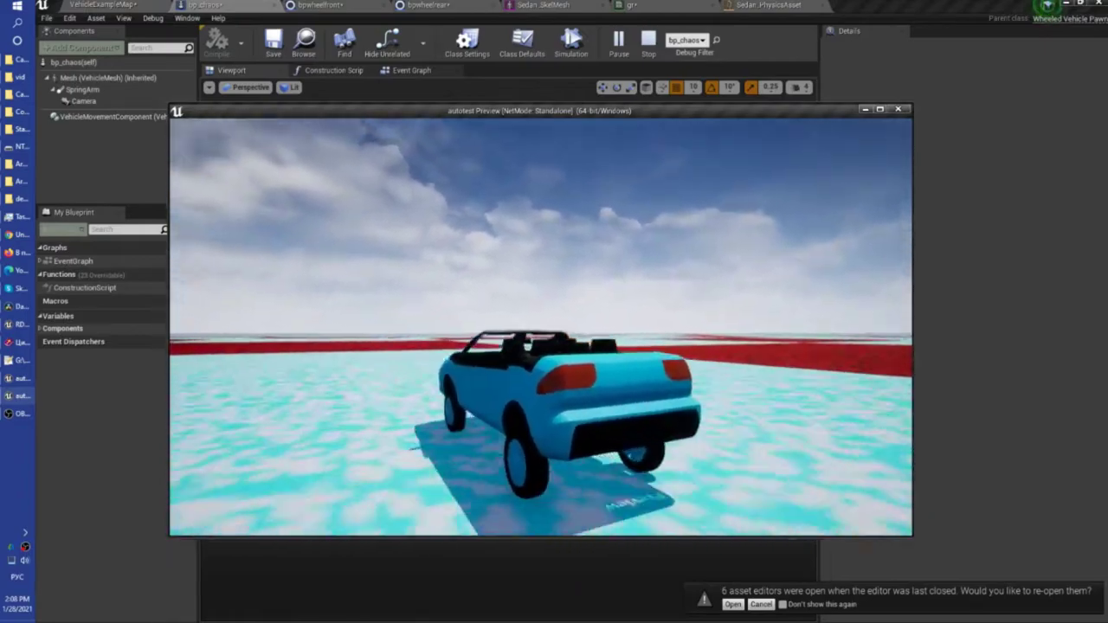
pyautogui.press('w')
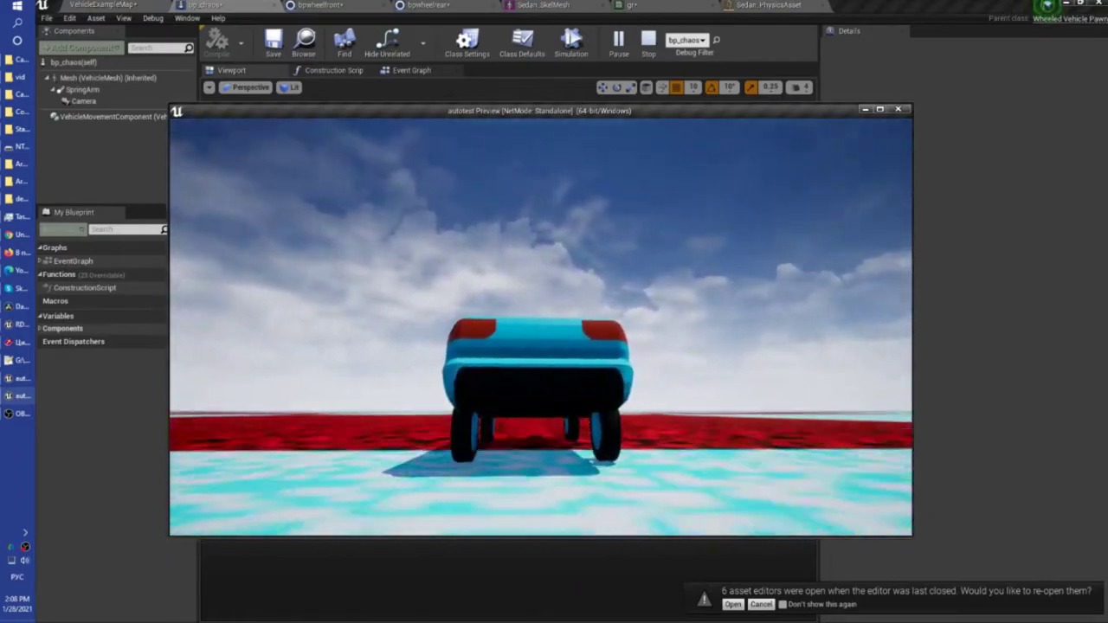
pyautogui.press('w')
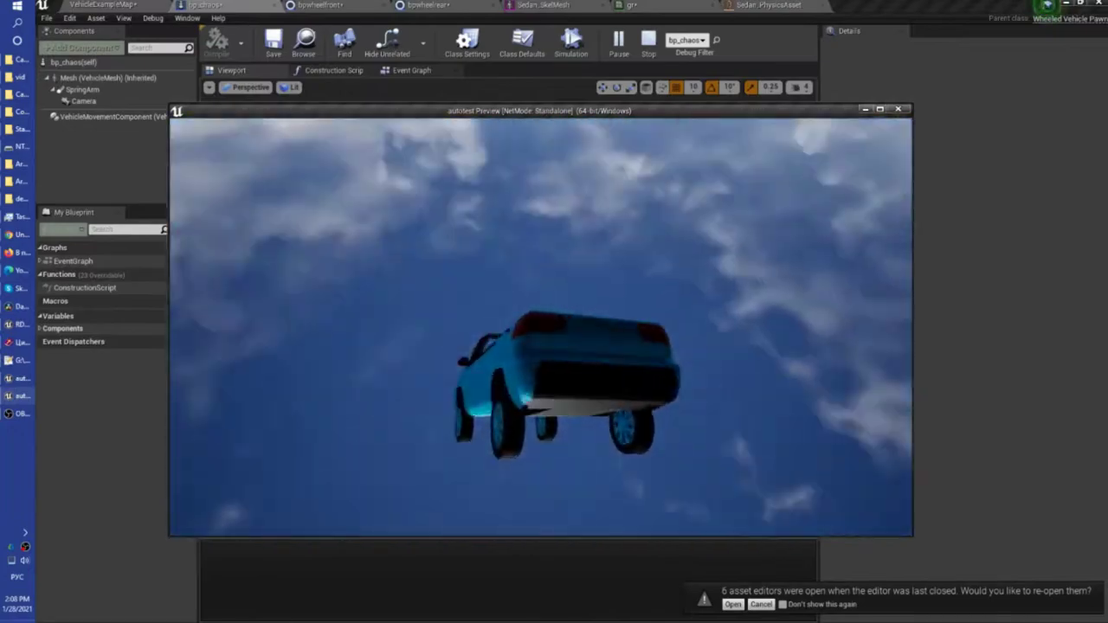
pyautogui.press('Escape')
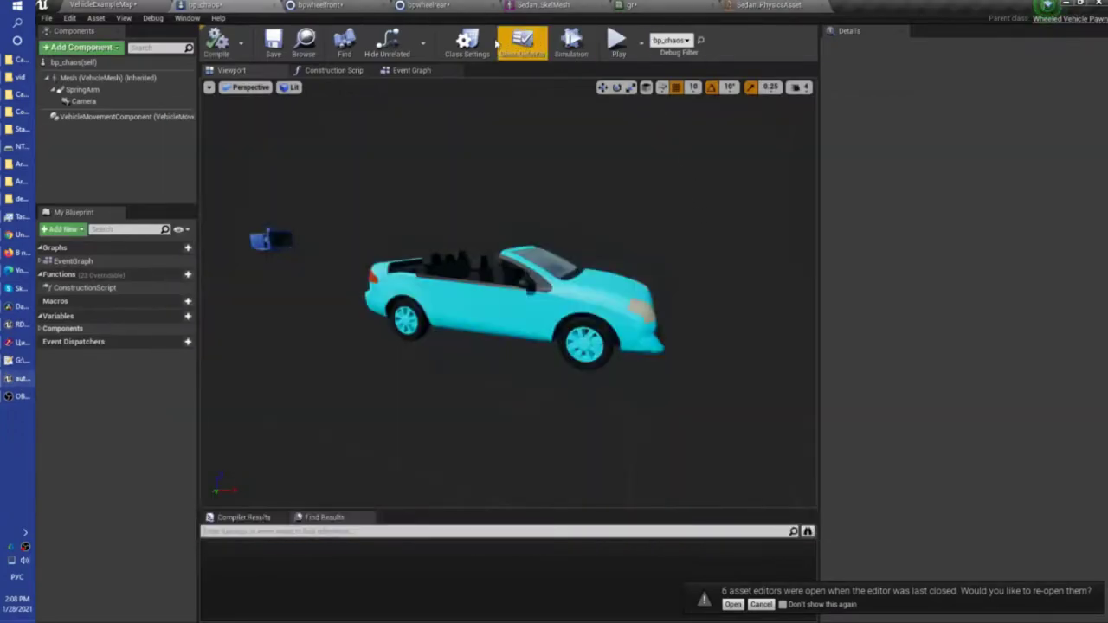
# Step: Set Suspension Damping Ratio to 10 on both rear and front wheels and play the level briefly
pyautogui.click(427, 8)
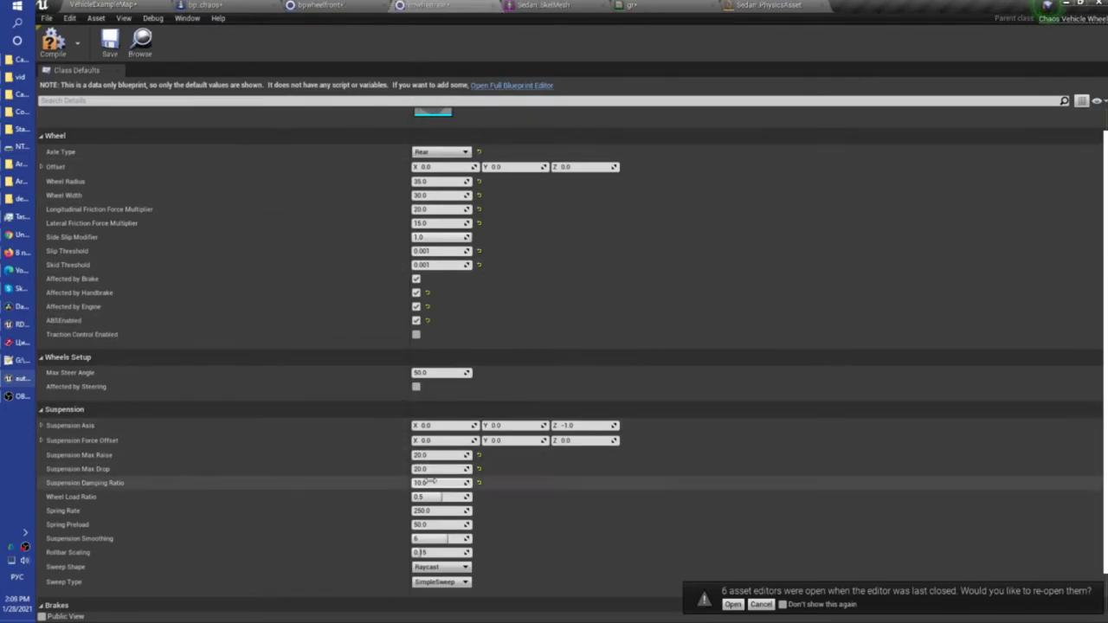
pyautogui.click(329, 5)
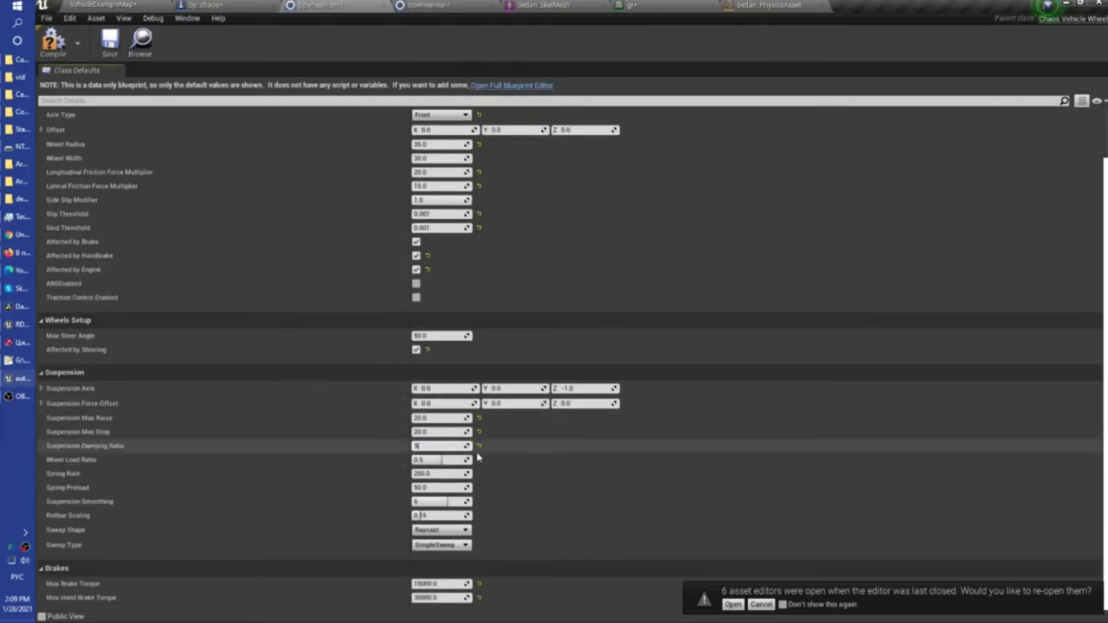
pyautogui.click(133, 3)
pyautogui.click(666, 43)
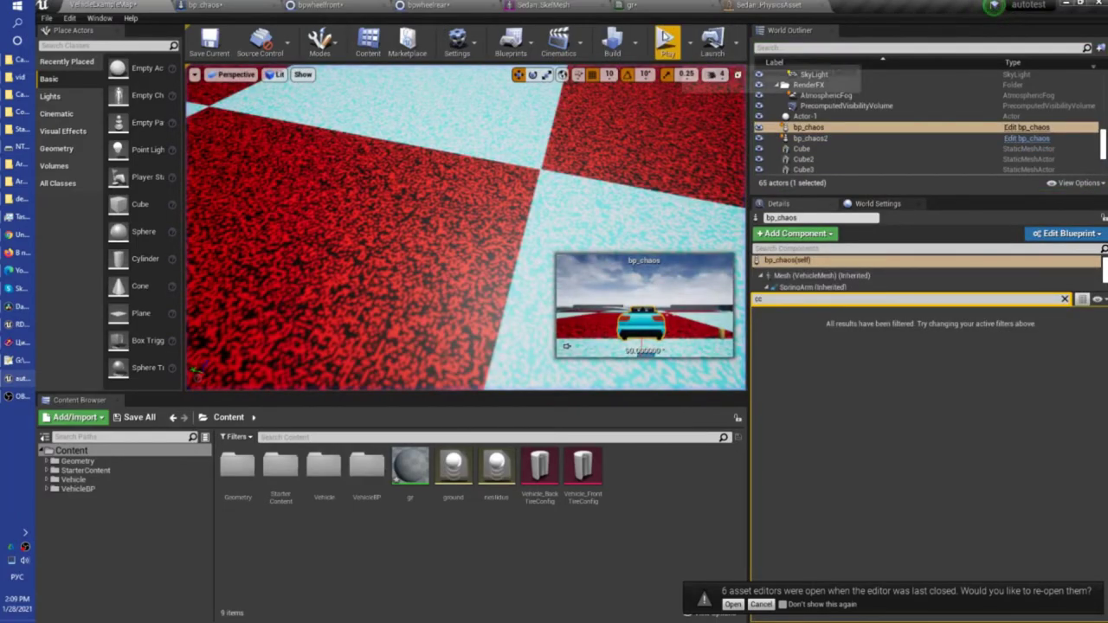
pyautogui.hotkey('shift', 'F1')
pyautogui.click(465, 226)
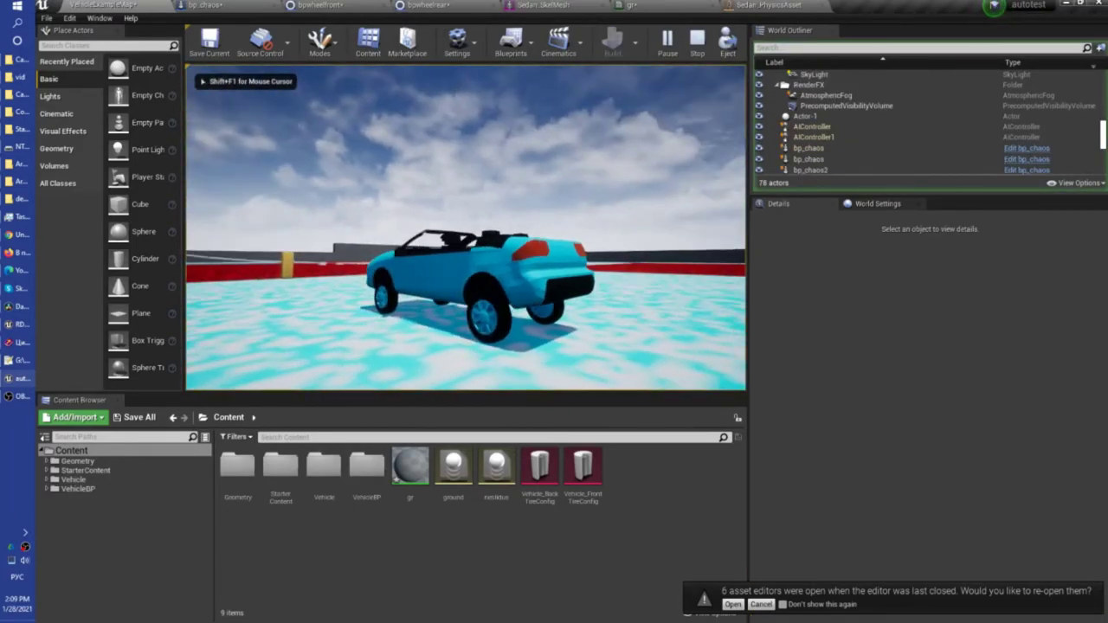
# Step: Recheck both wheel blueprints' damping values, then switch to the bp_chaos blueprint
pyautogui.click(429, 4)
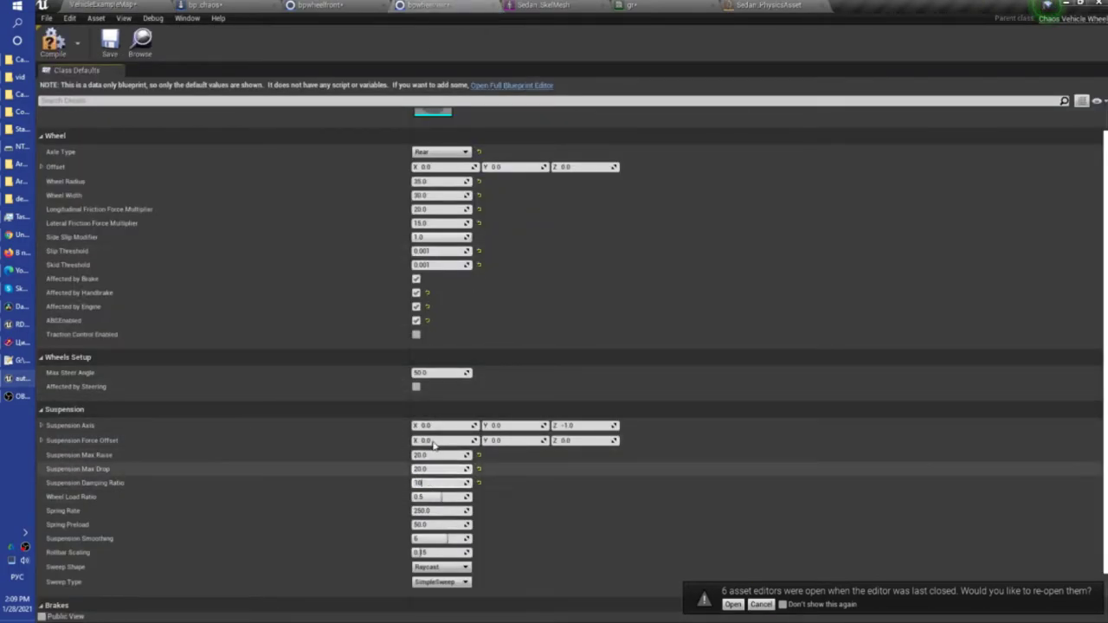
pyautogui.click(415, 5)
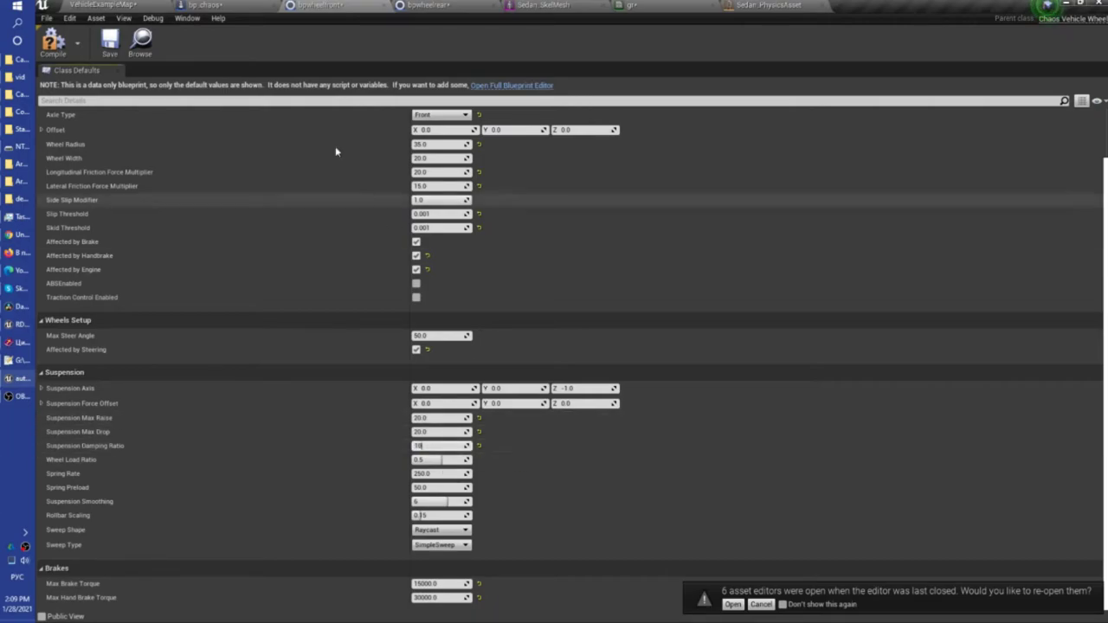
pyautogui.click(103, 4)
pyautogui.click(204, 4)
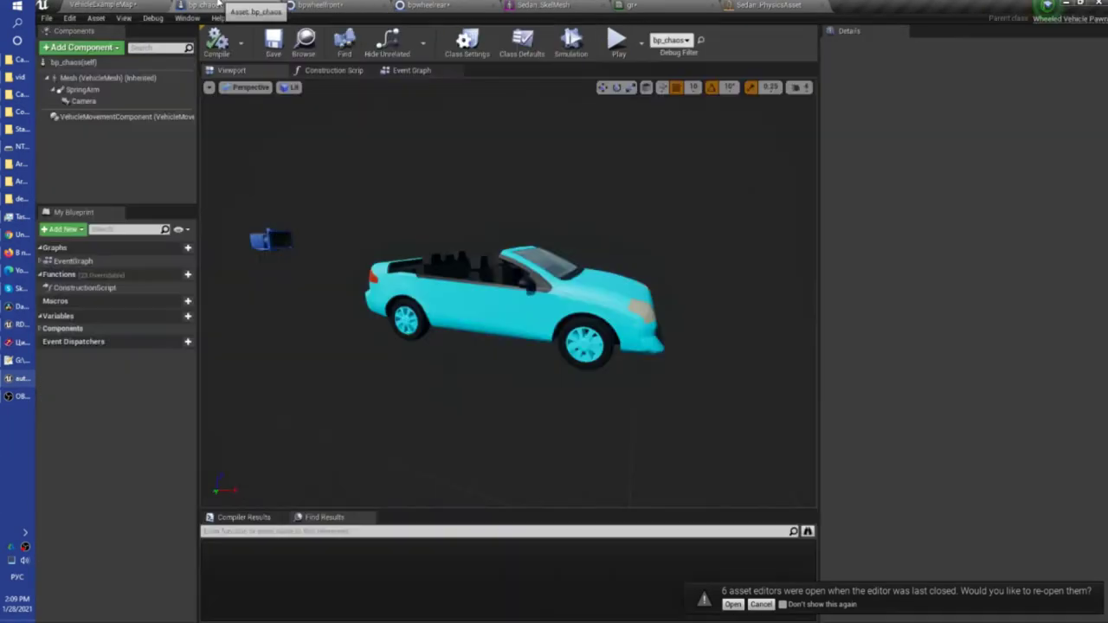
# Step: Test-drive the car in a standalone preview across the red and cyan track, steering left and right until it flips
pyautogui.click(618, 39)
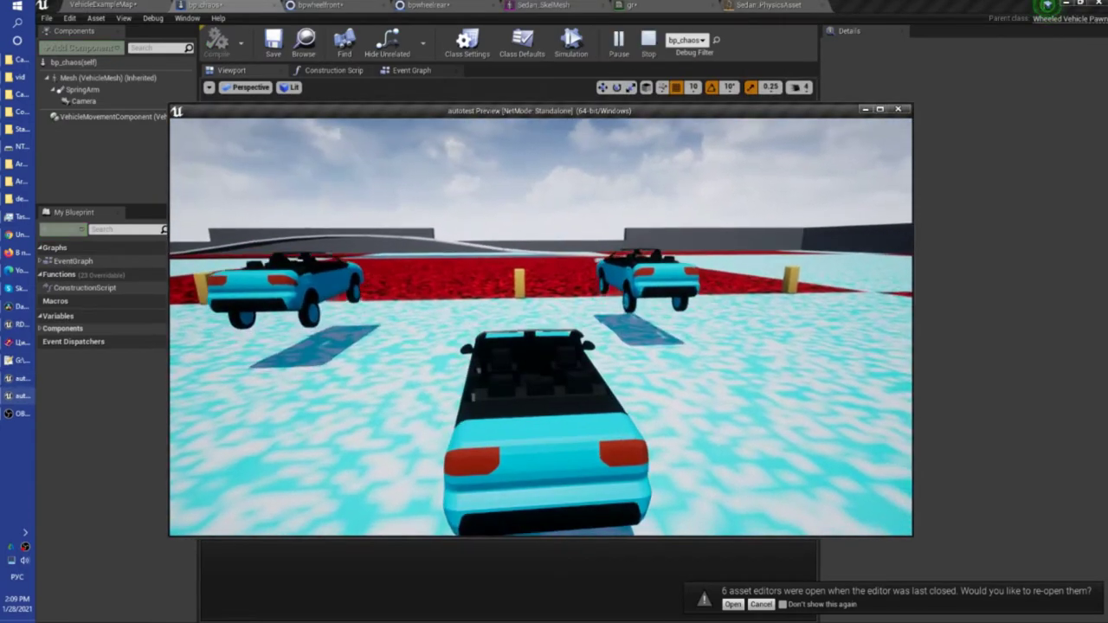
pyautogui.press('a')
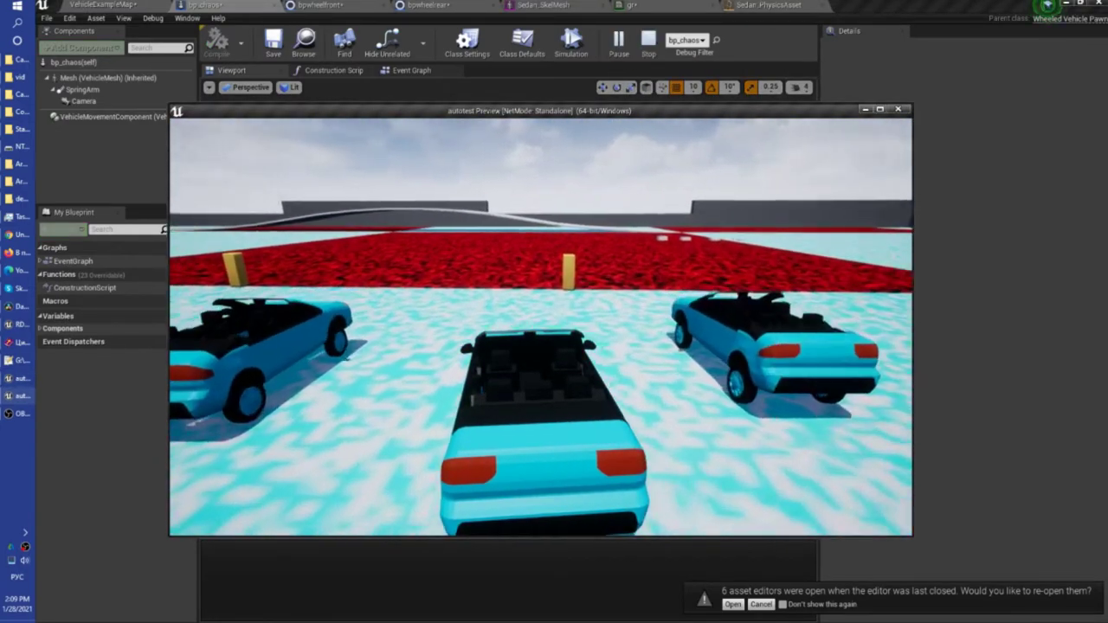
pyautogui.press('w')
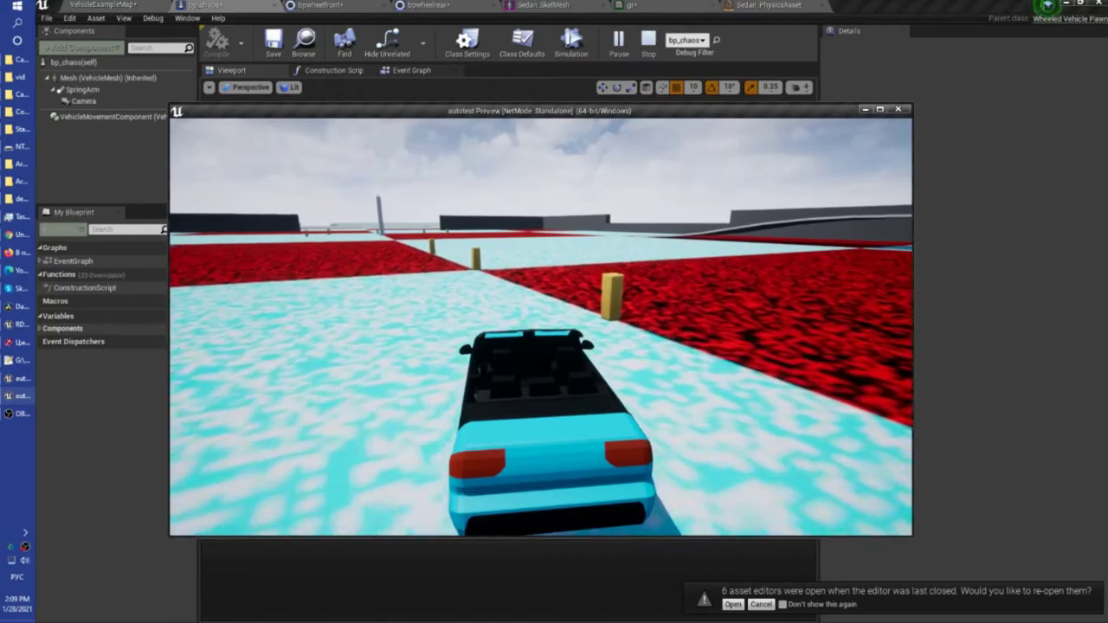
pyautogui.press('a')
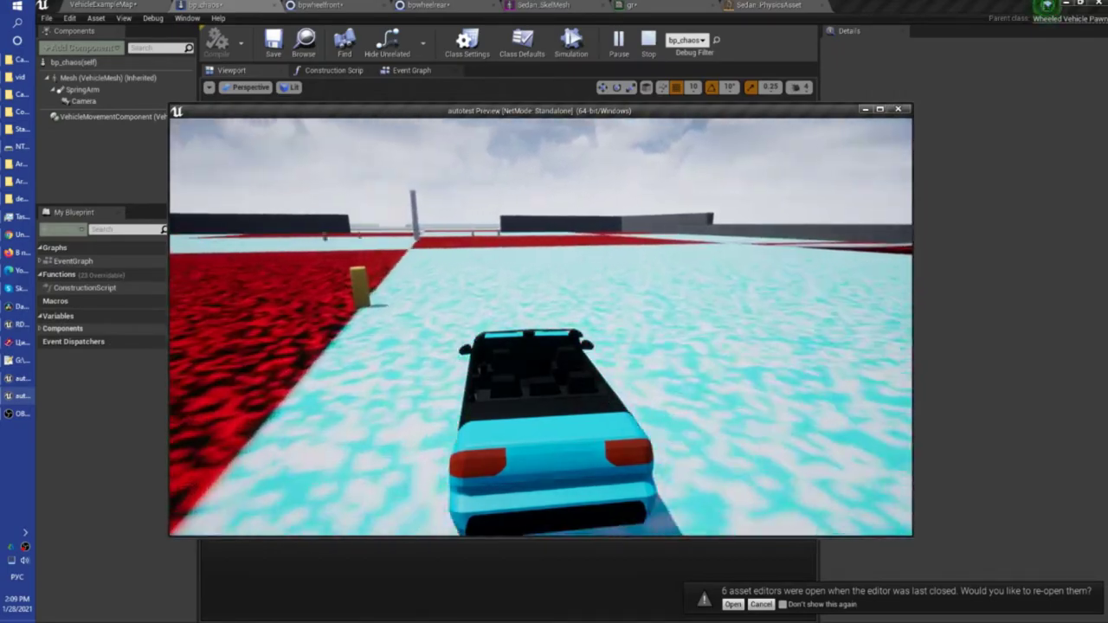
pyautogui.press('d')
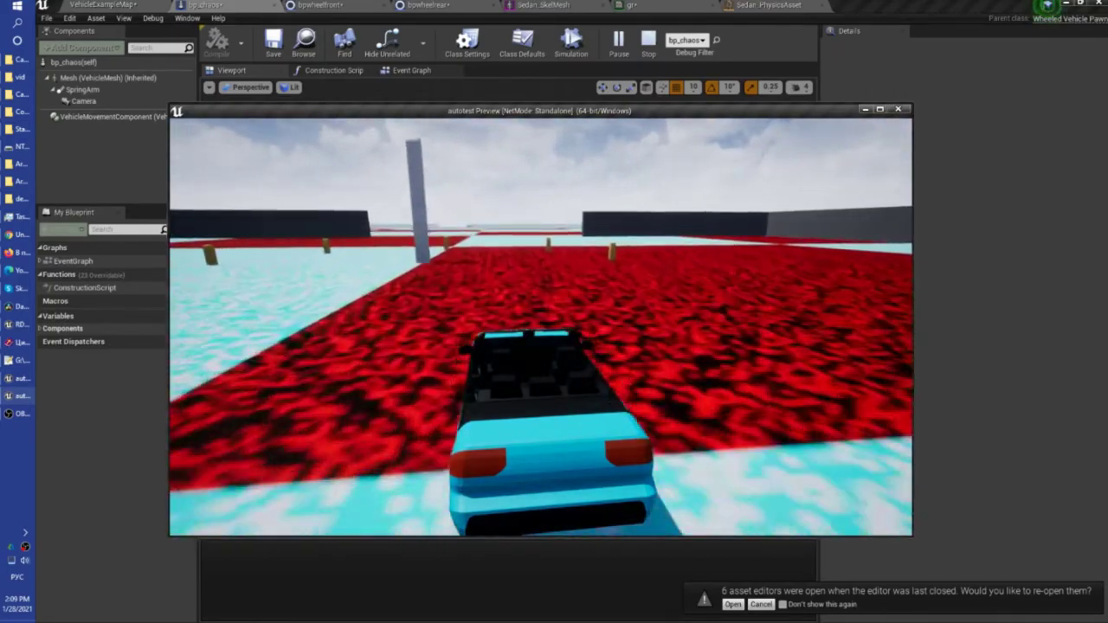
pyautogui.press('a')
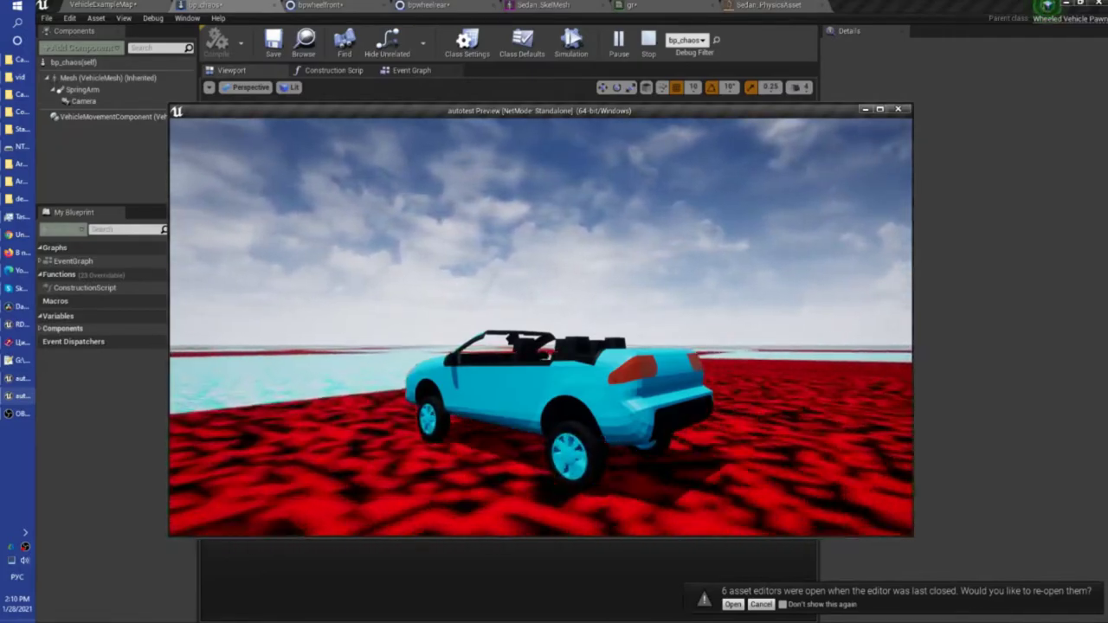
# Step: End the drive and check the rear and front wheel blueprints' Suspension Damping Ratio of 5
pyautogui.press('Escape')
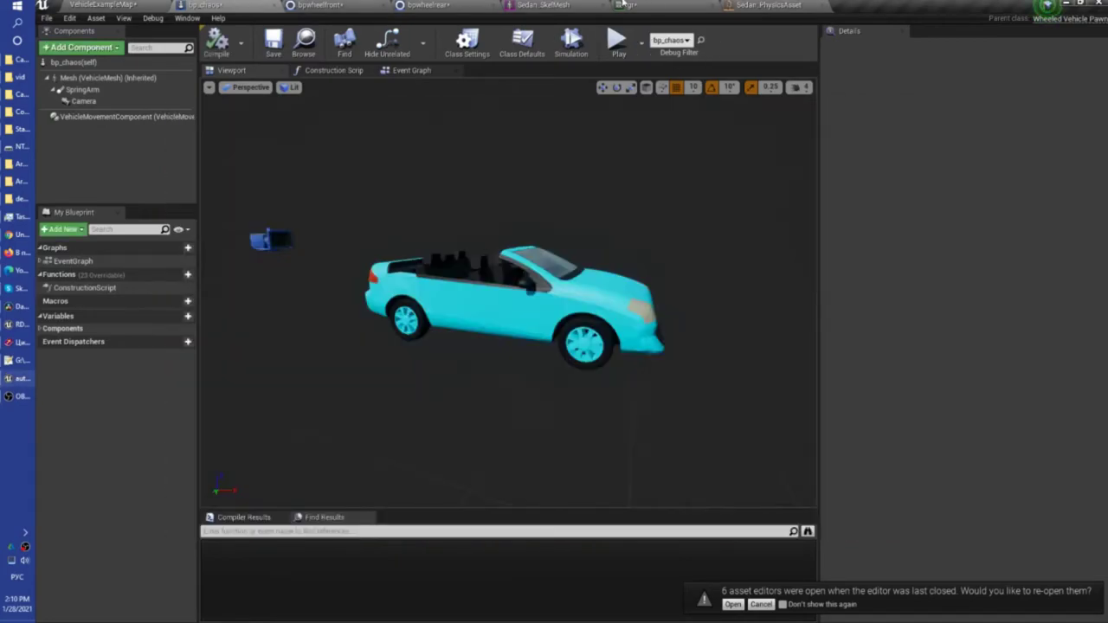
pyautogui.click(429, 4)
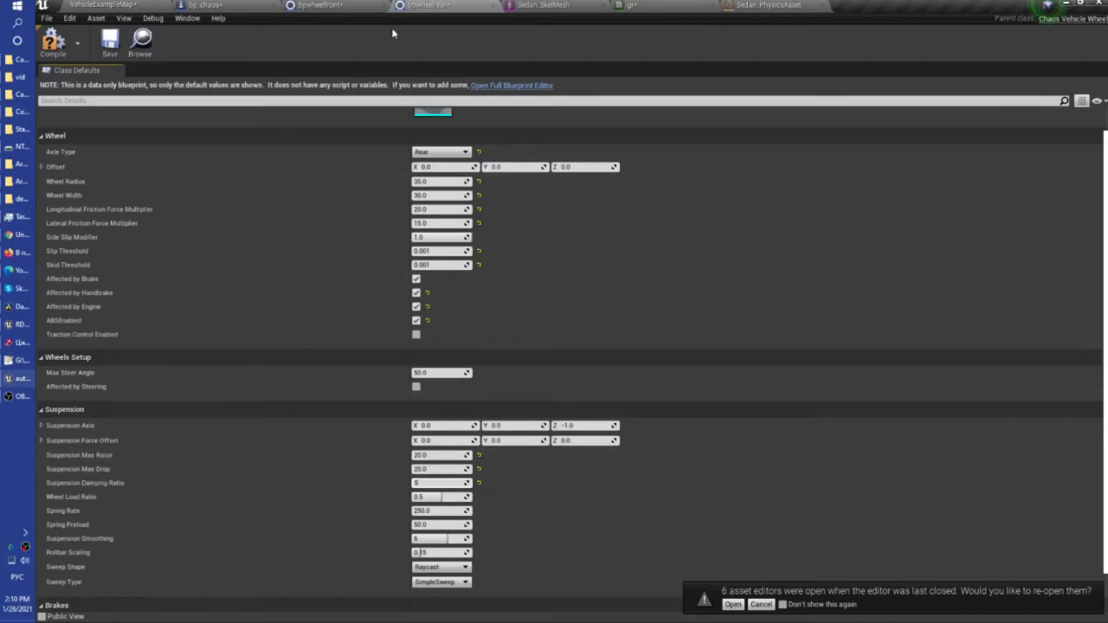
pyautogui.click(355, 5)
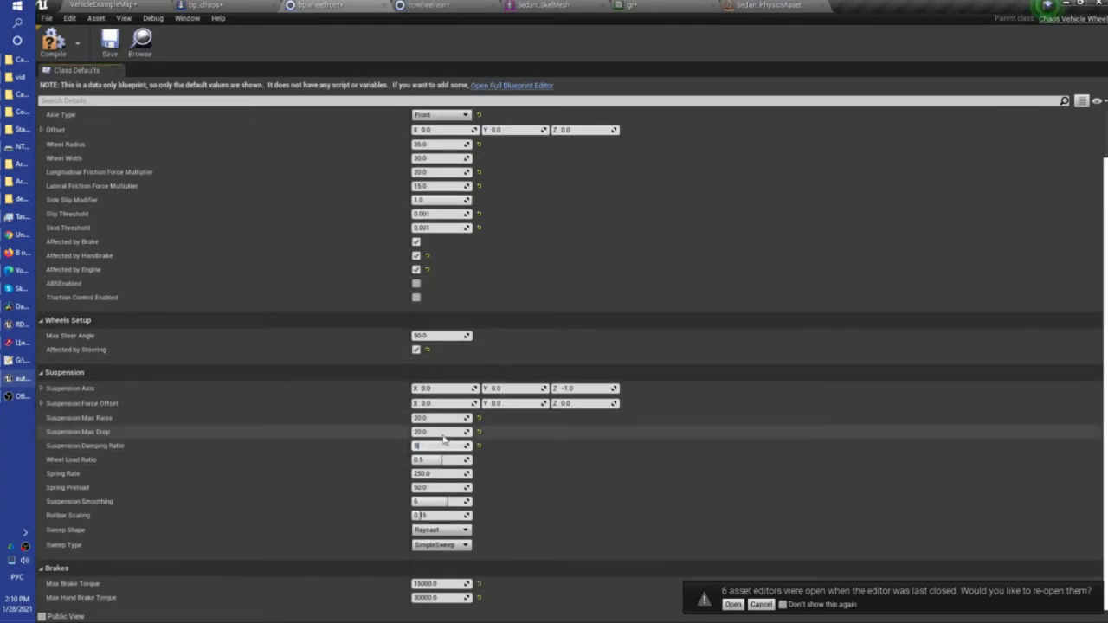
# Step: Run another standalone test drive from the bp_chaos blueprint, then stop it
pyautogui.click(204, 4)
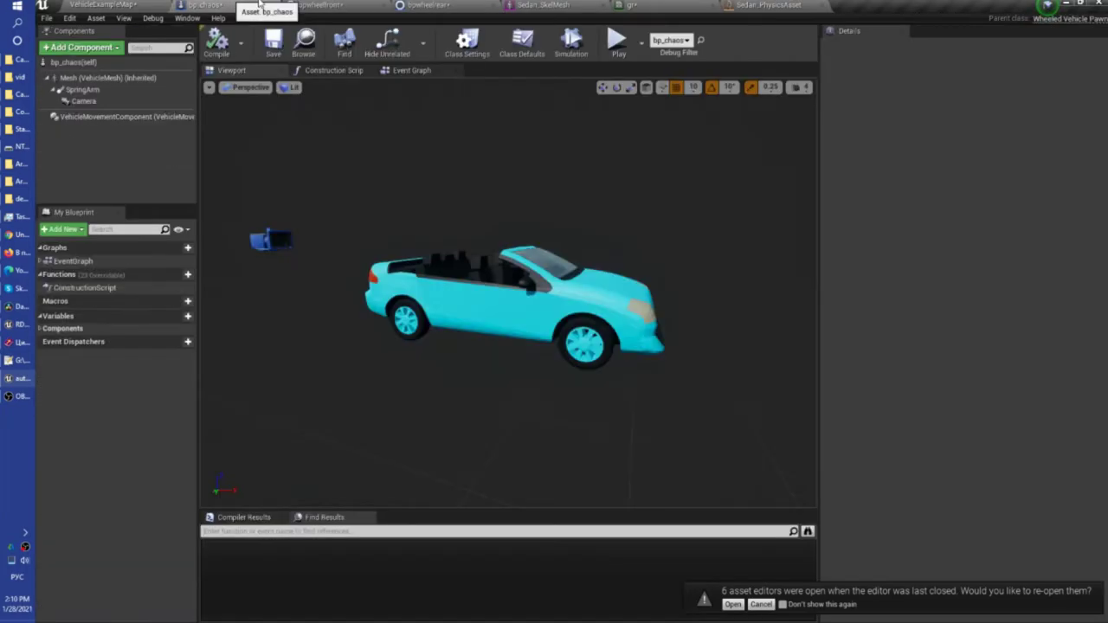
pyautogui.click(617, 39)
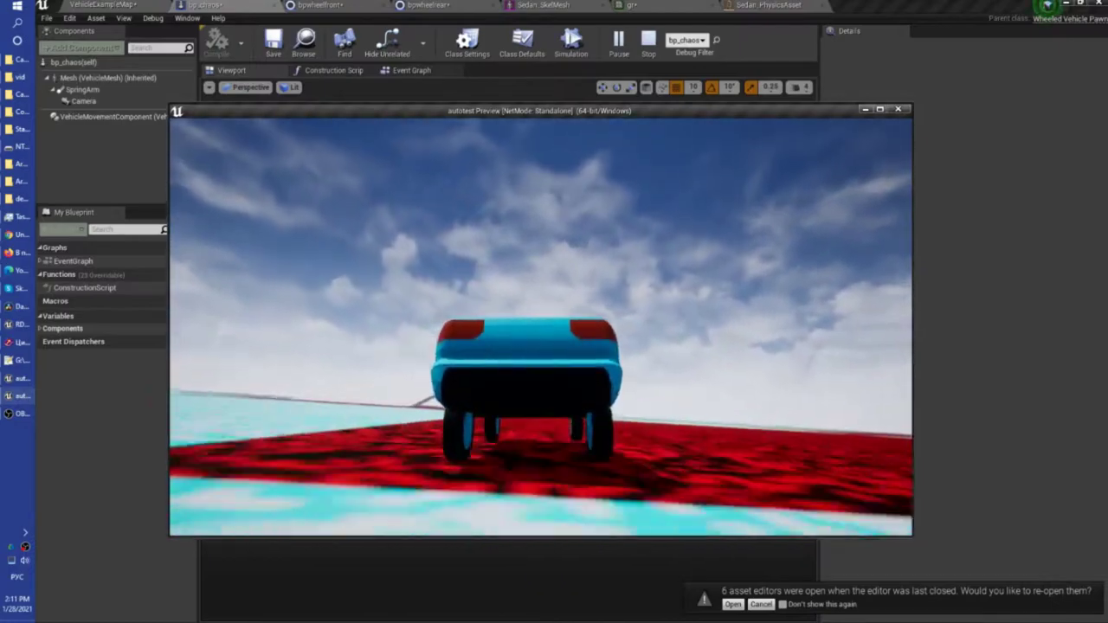
pyautogui.press('Escape')
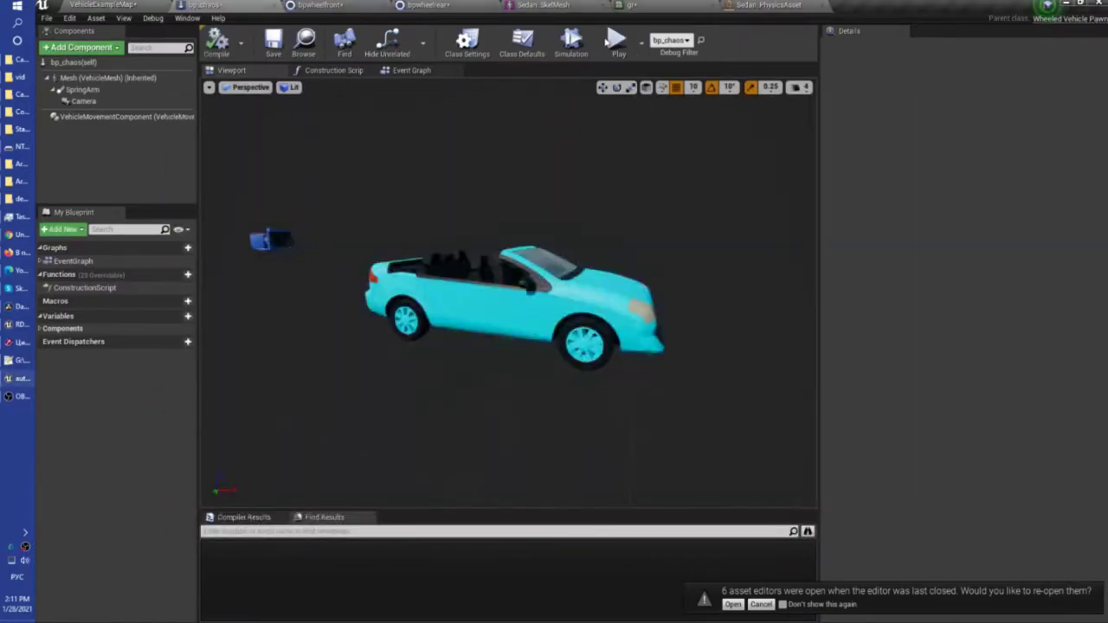
# Step: Run two more standalone test drives, then bring up the bpwheelfront class defaults
pyautogui.click(617, 43)
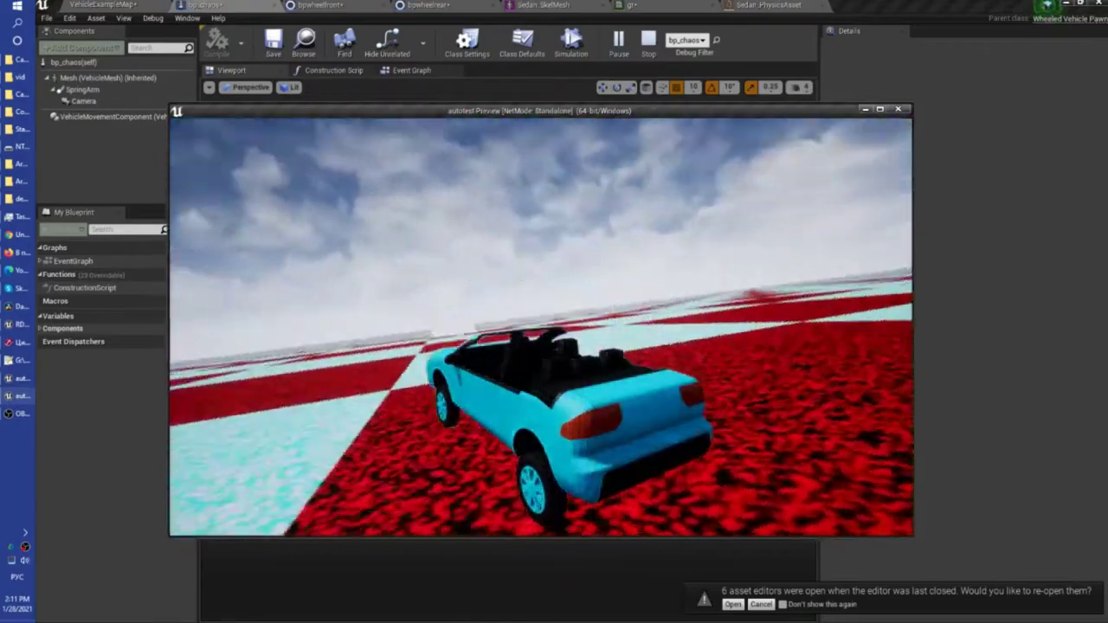
pyautogui.press('Escape')
pyautogui.click(617, 39)
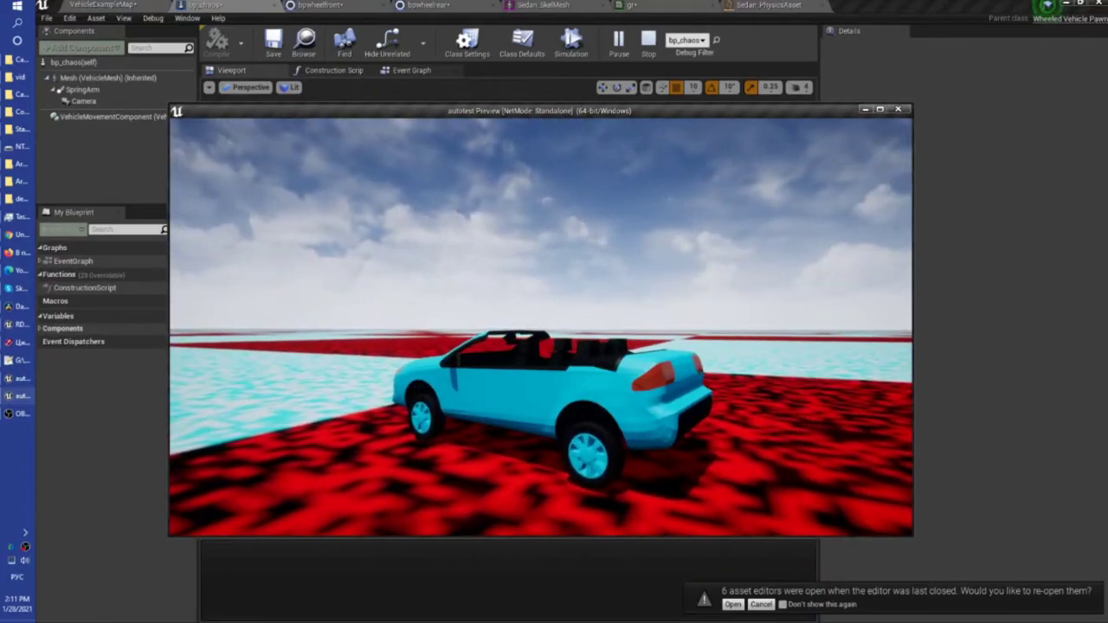
pyautogui.press('Escape')
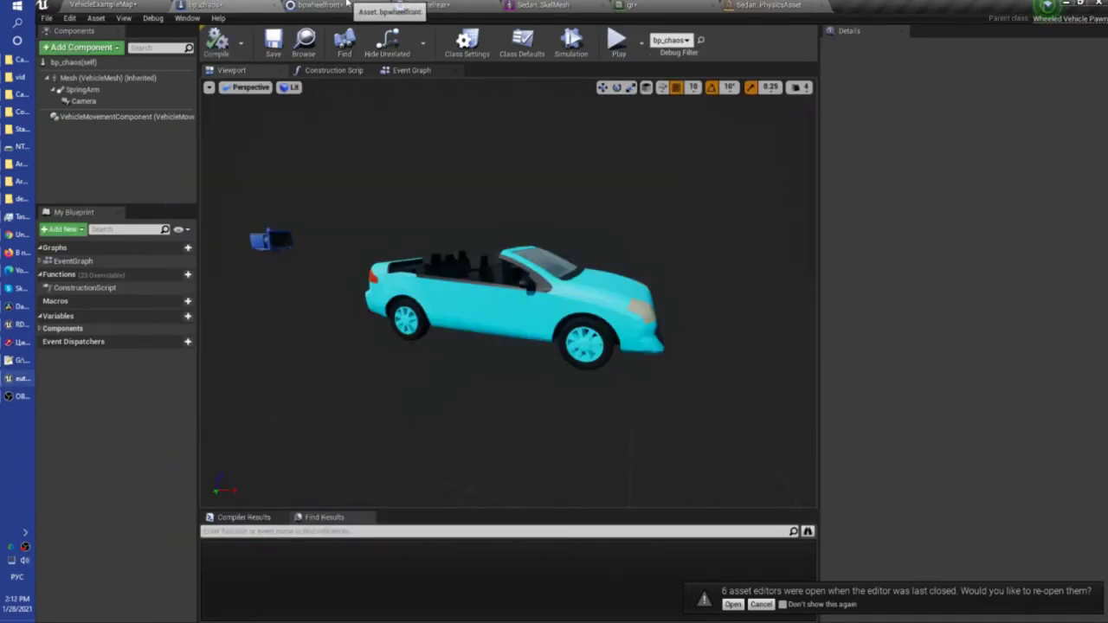
pyautogui.click(346, 6)
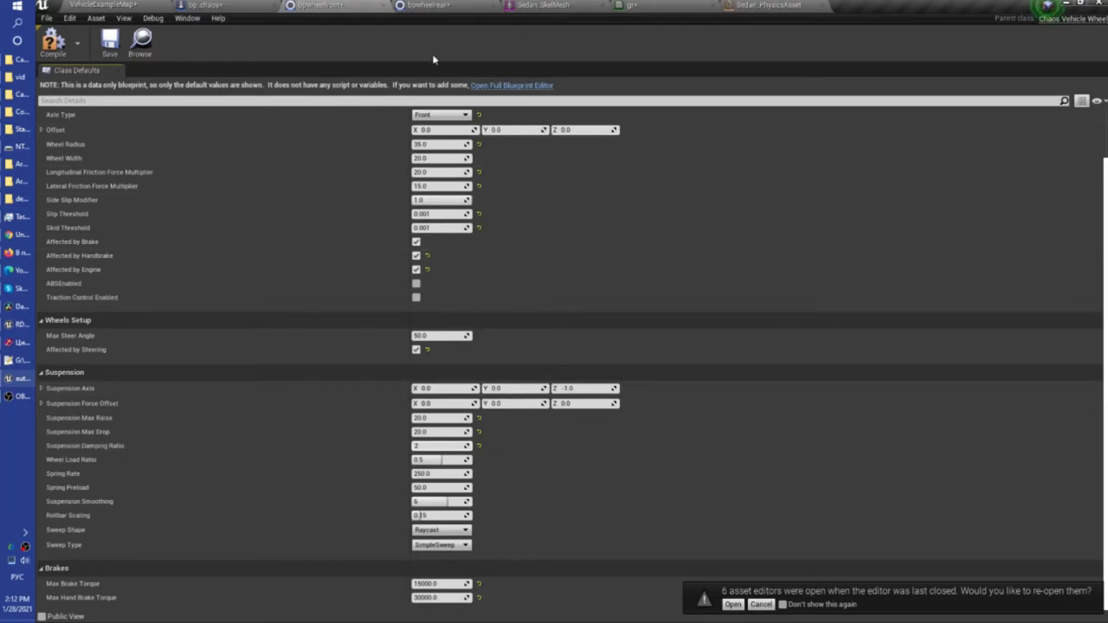
# Step: Set the rear wheel's Suspension Damping Ratio to 2 and play VehicleExampleMap in the editor viewport
pyautogui.click(429, 5)
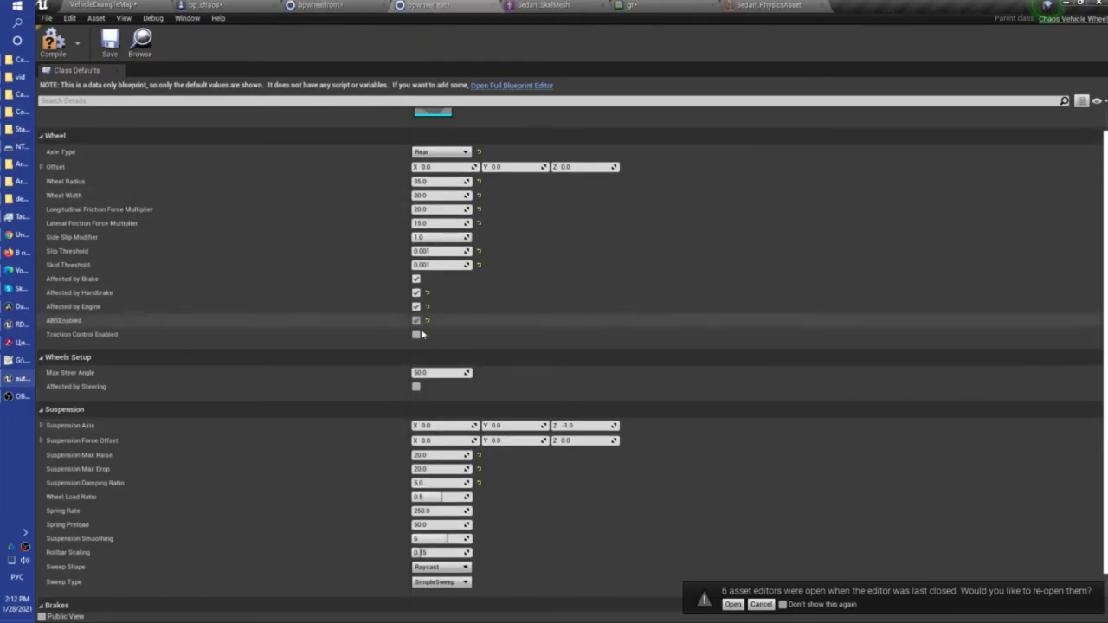
pyautogui.click(425, 483)
pyautogui.write('2')
pyautogui.click(132, 4)
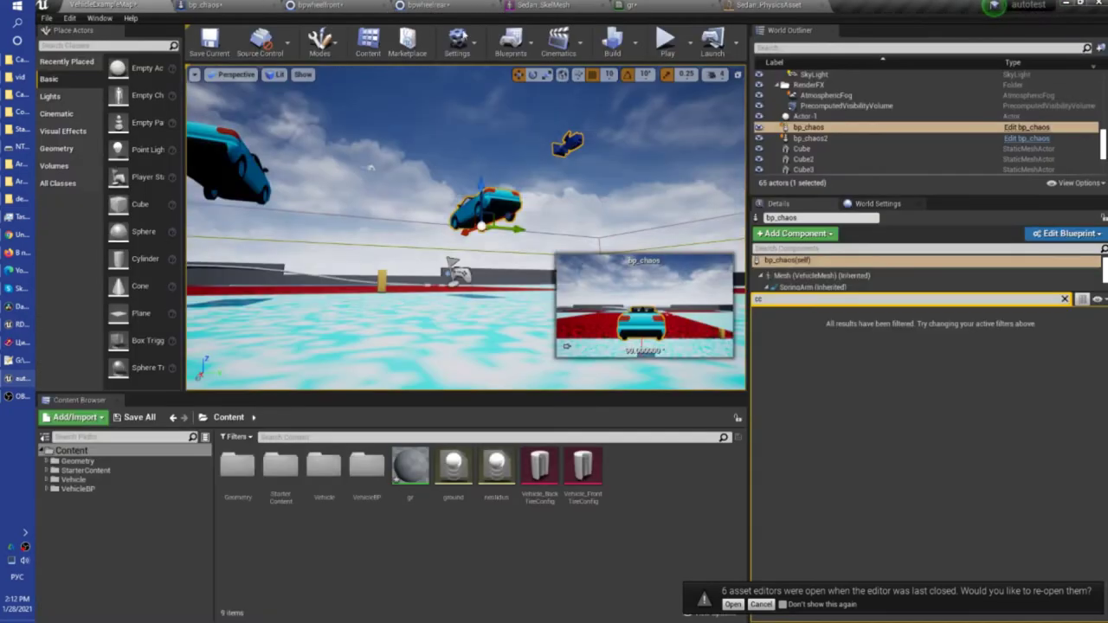
pyautogui.click(665, 39)
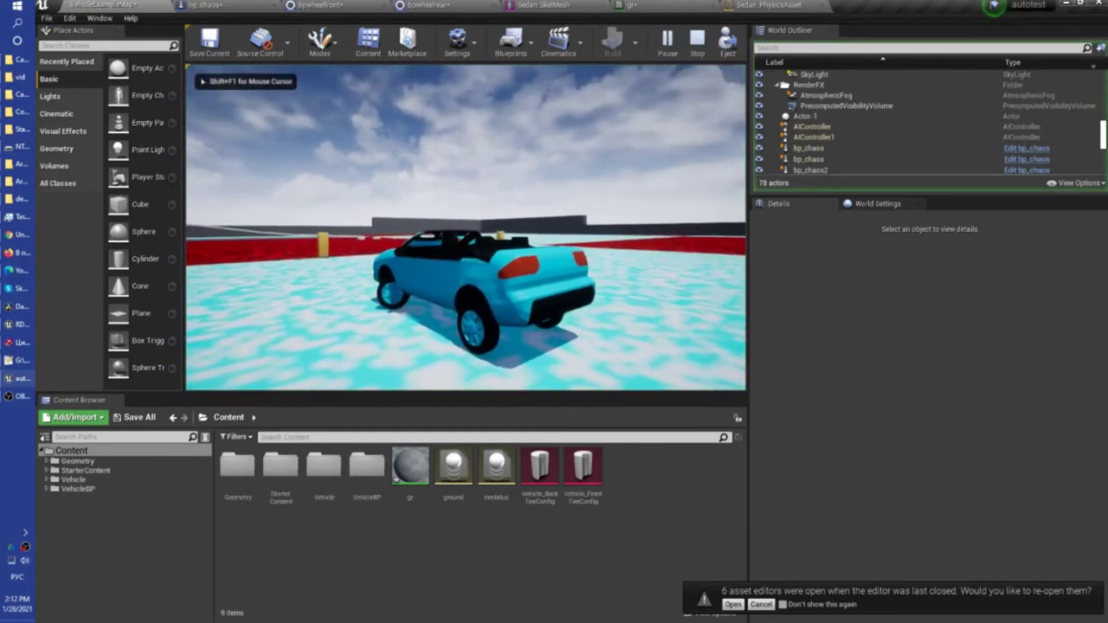
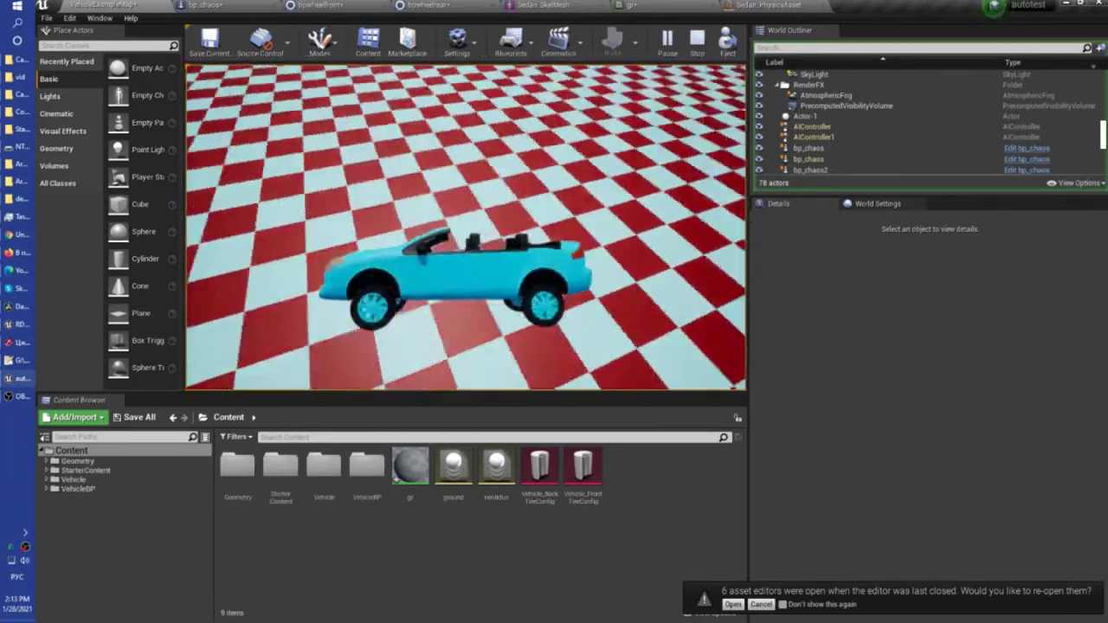
# Step: Restart Play-in-Editor with the PhysX sedan and expand the game view to full screen
pyautogui.press('Escape')
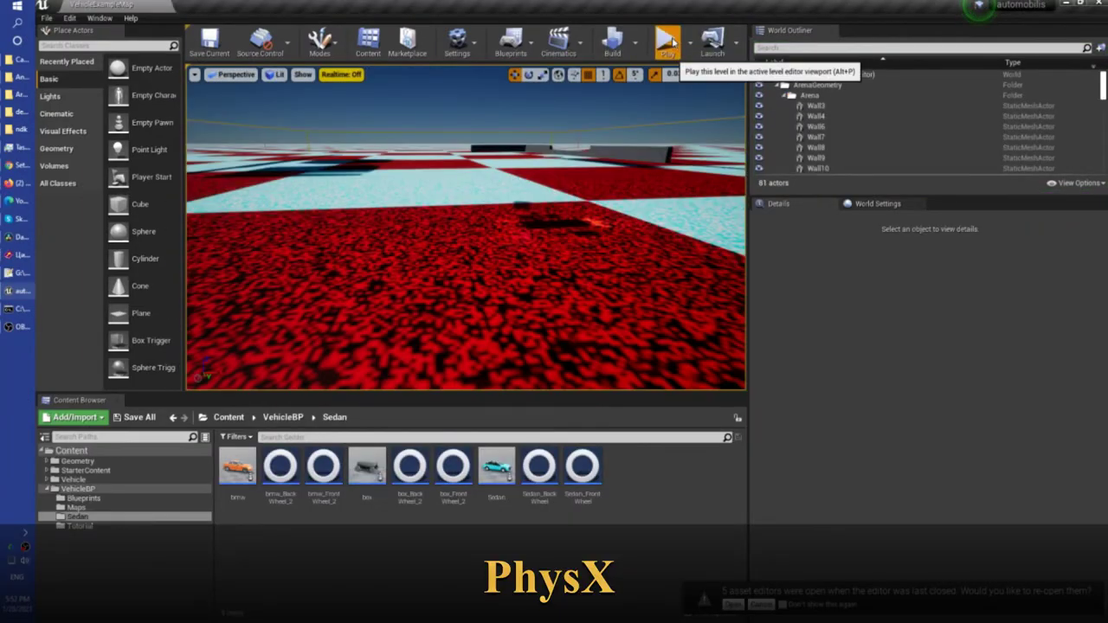
pyautogui.click(668, 39)
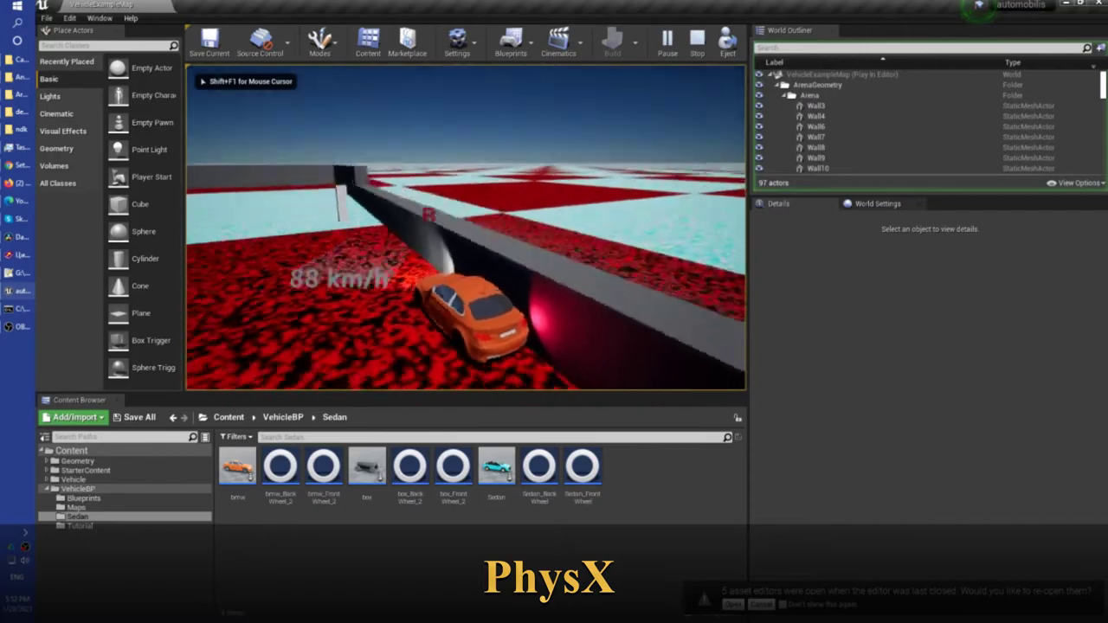
pyautogui.press('F11')
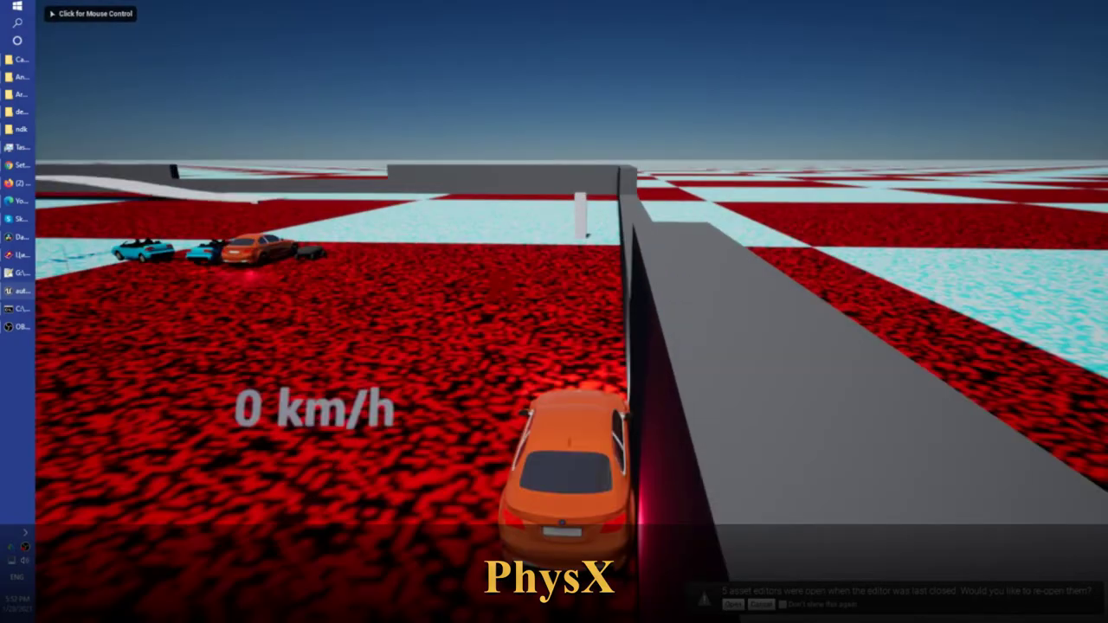
# Step: Drive the sedan across the ice and red surface at about 180 km/h, sliding it into a spin
pyautogui.press('w')
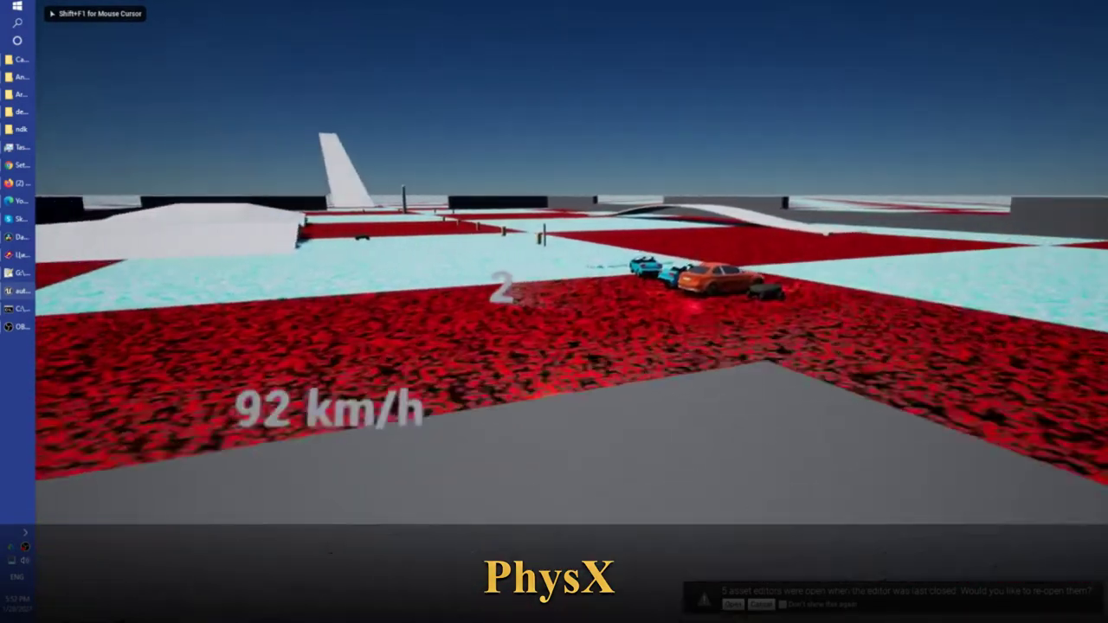
pyautogui.press('a')
pyautogui.press('s')
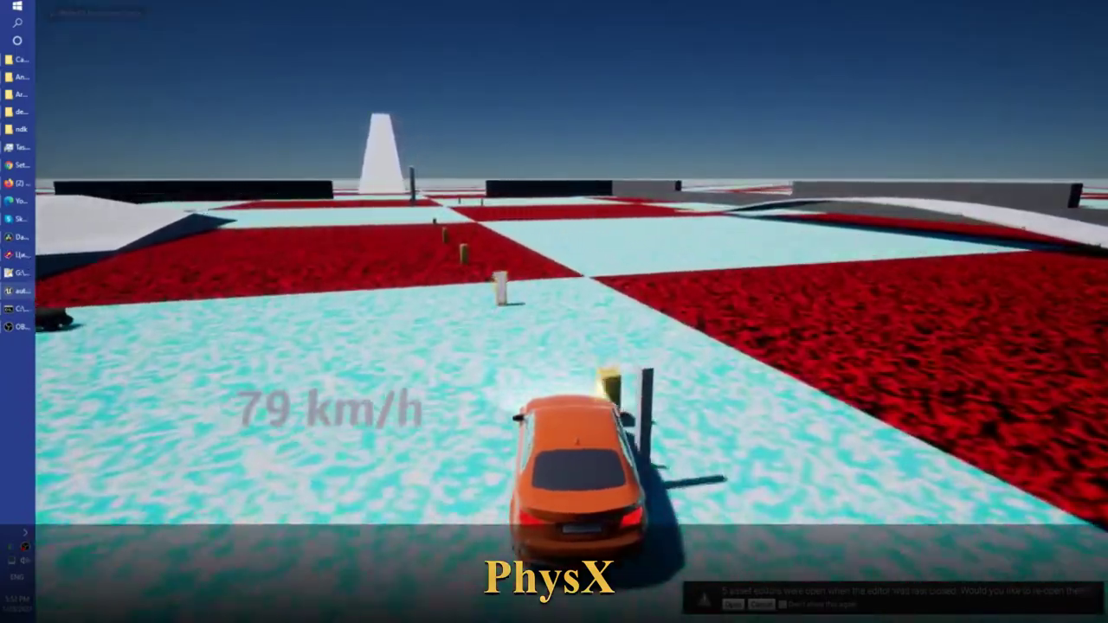
pyautogui.press('w')
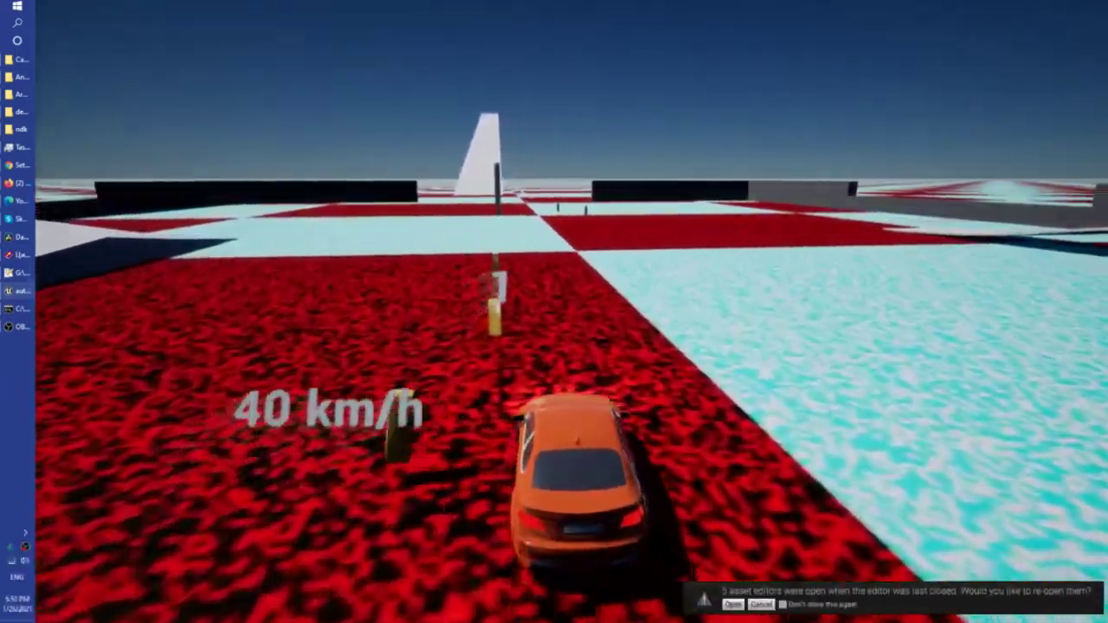
pyautogui.press('w')
pyautogui.press('d')
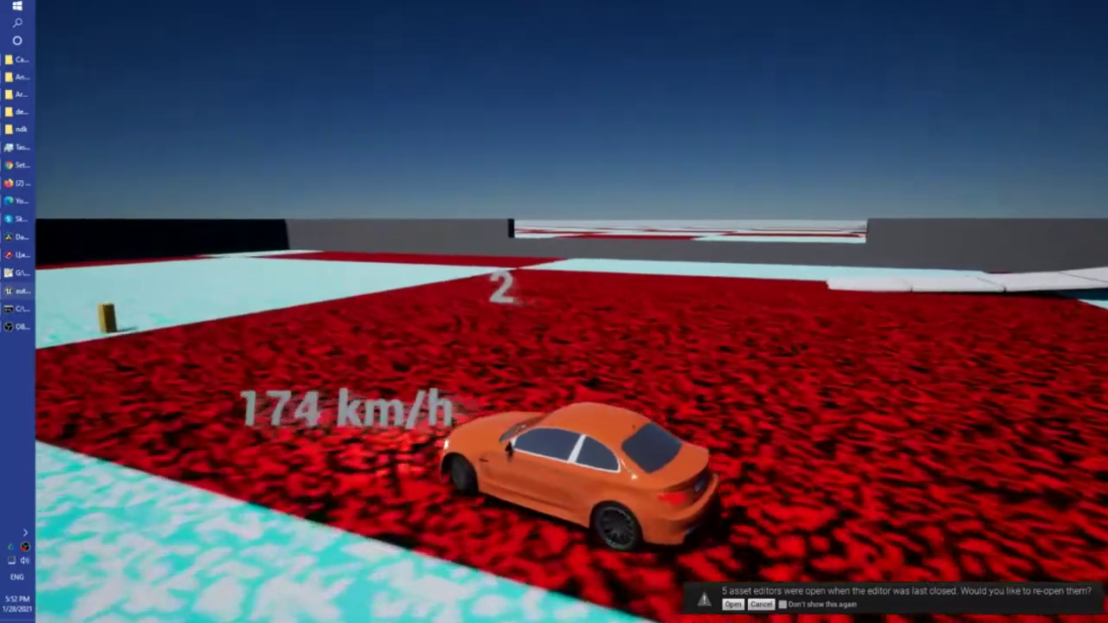
pyautogui.press('a')
pyautogui.press('d')
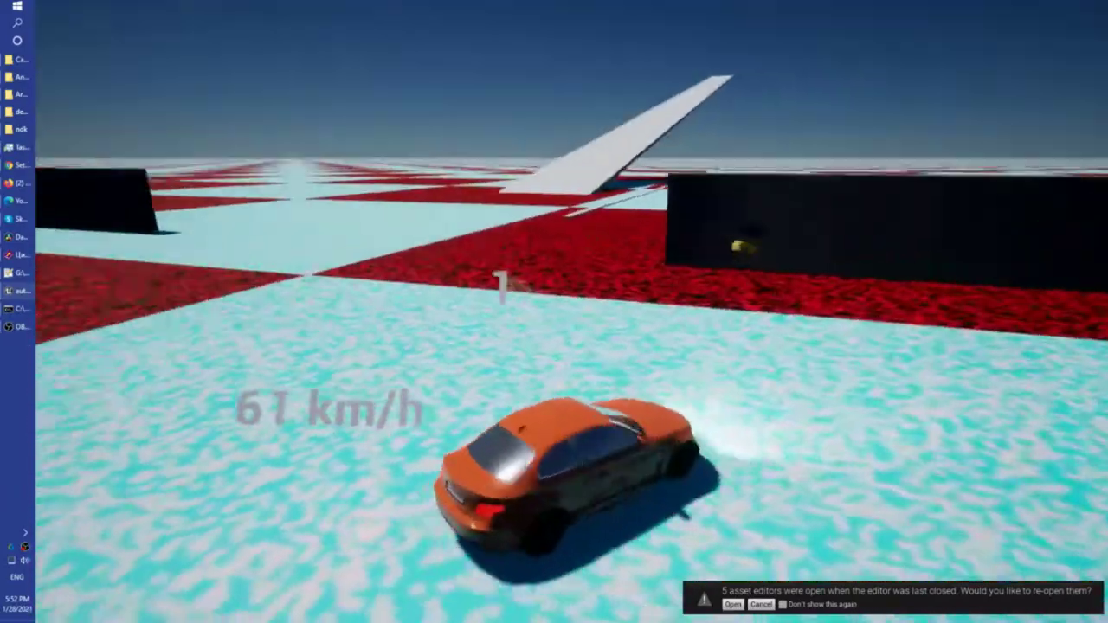
pyautogui.press('s')
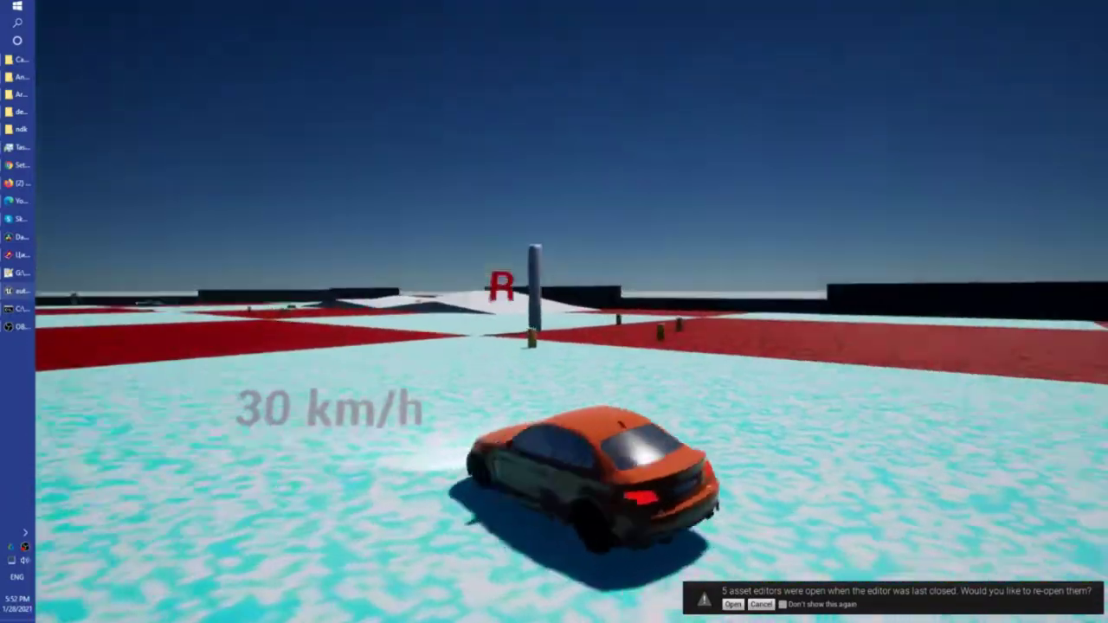
# Step: Race toward the white ramp above 300 km/h, skid to a stop, reverse, accelerate past 200 km/h, then stop play
pyautogui.press('w')
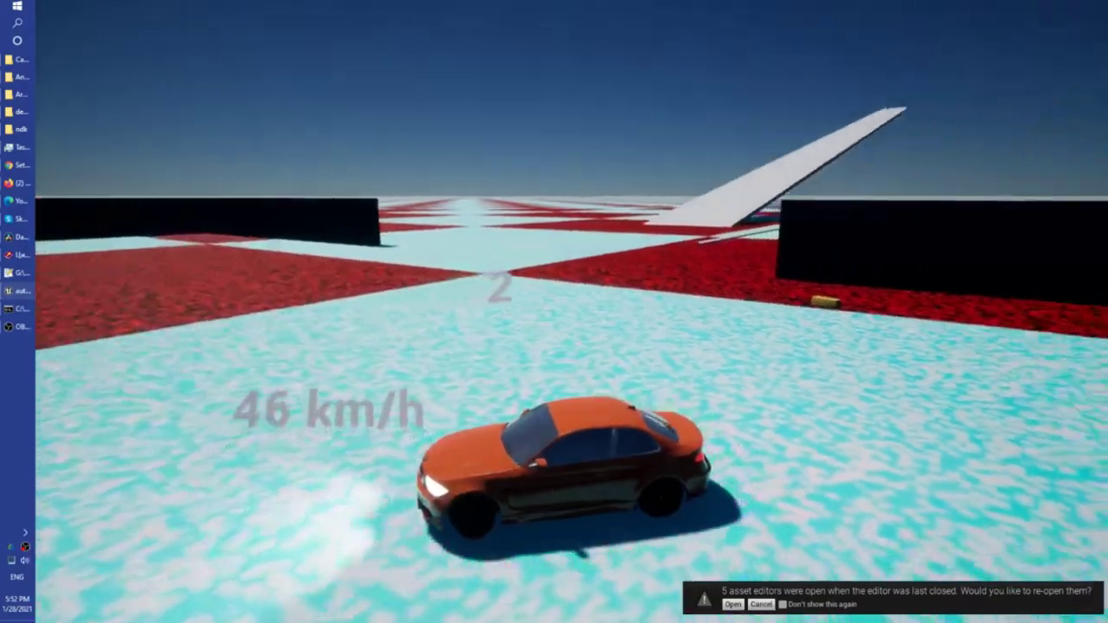
pyautogui.press('s')
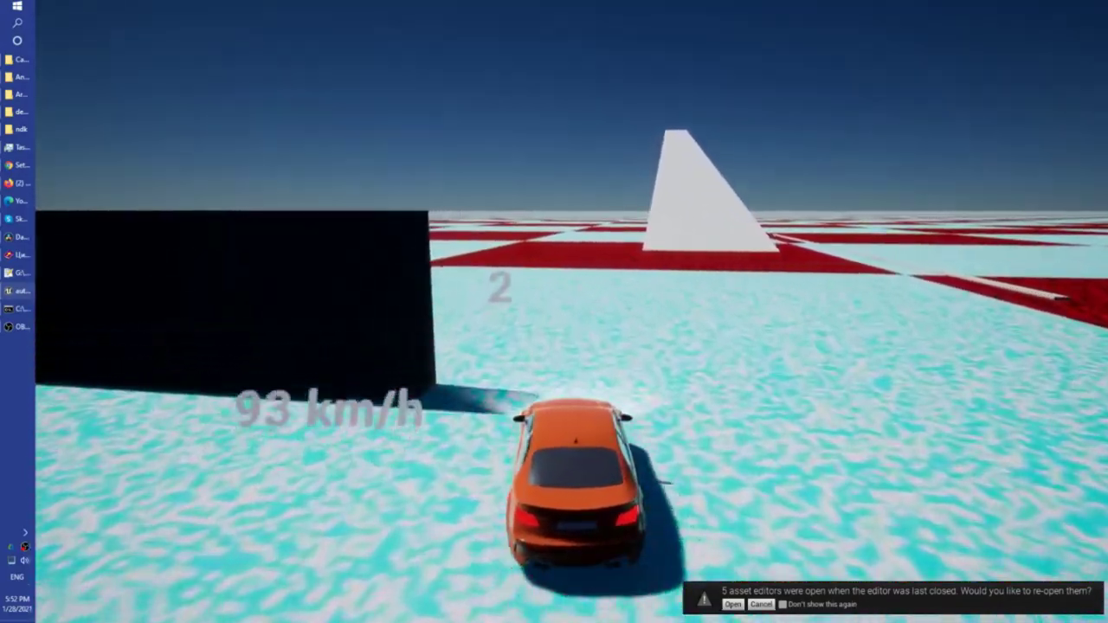
pyautogui.press('w')
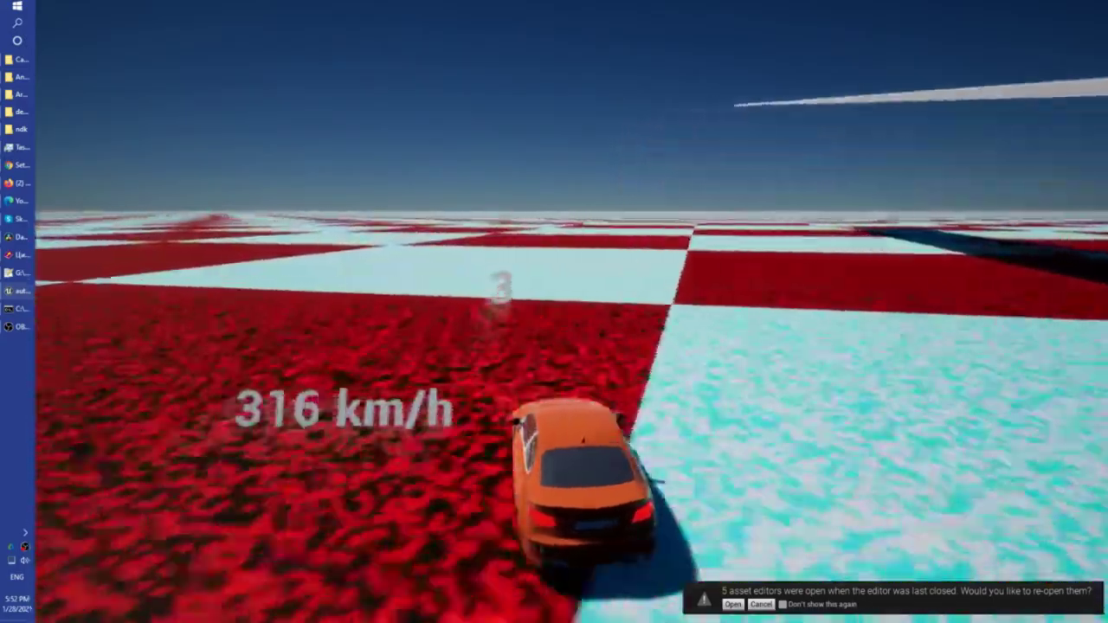
pyautogui.press('s')
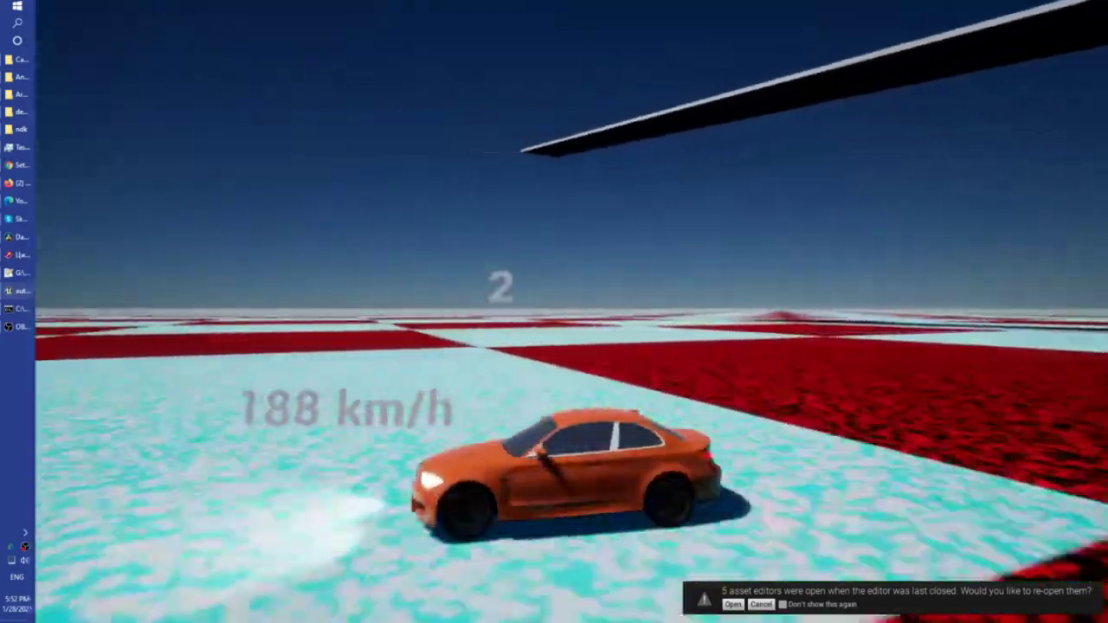
pyautogui.press('s')
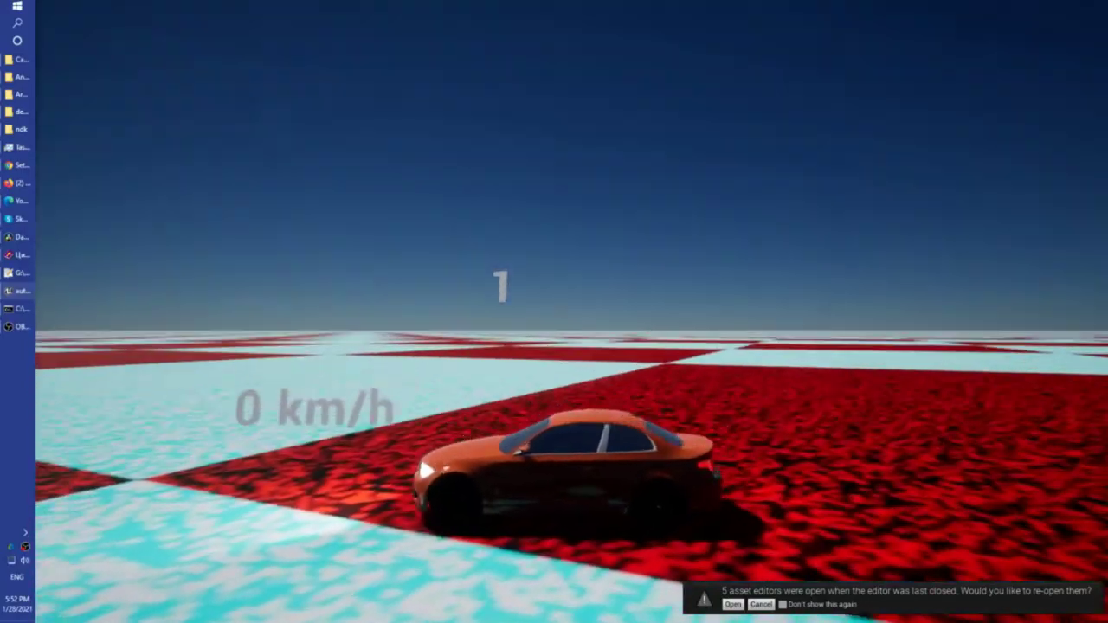
pyautogui.press('s')
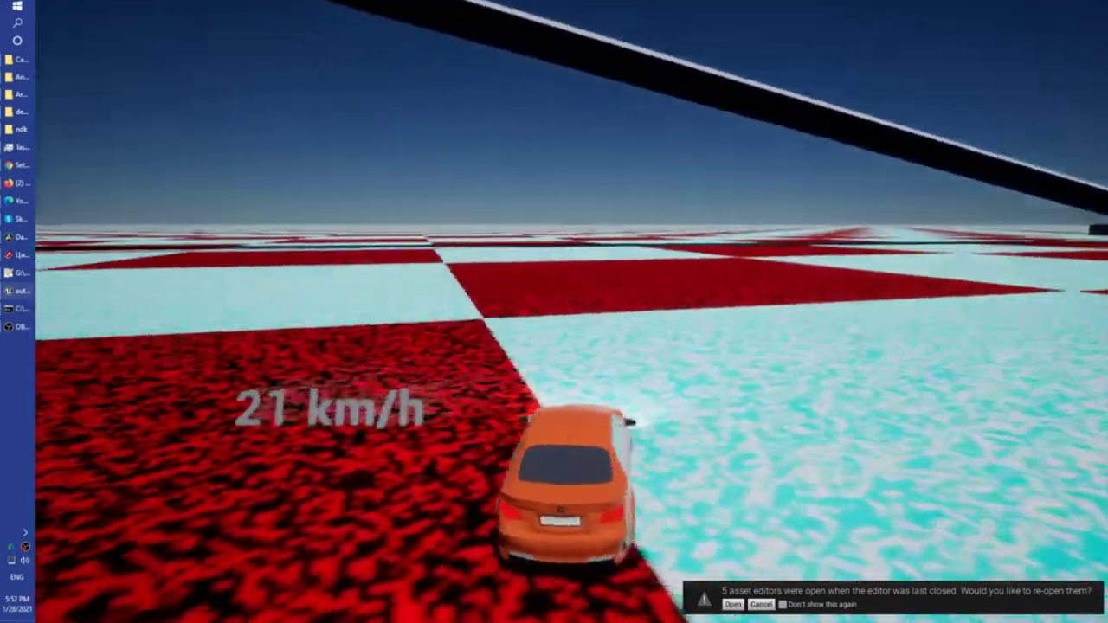
pyautogui.press('w')
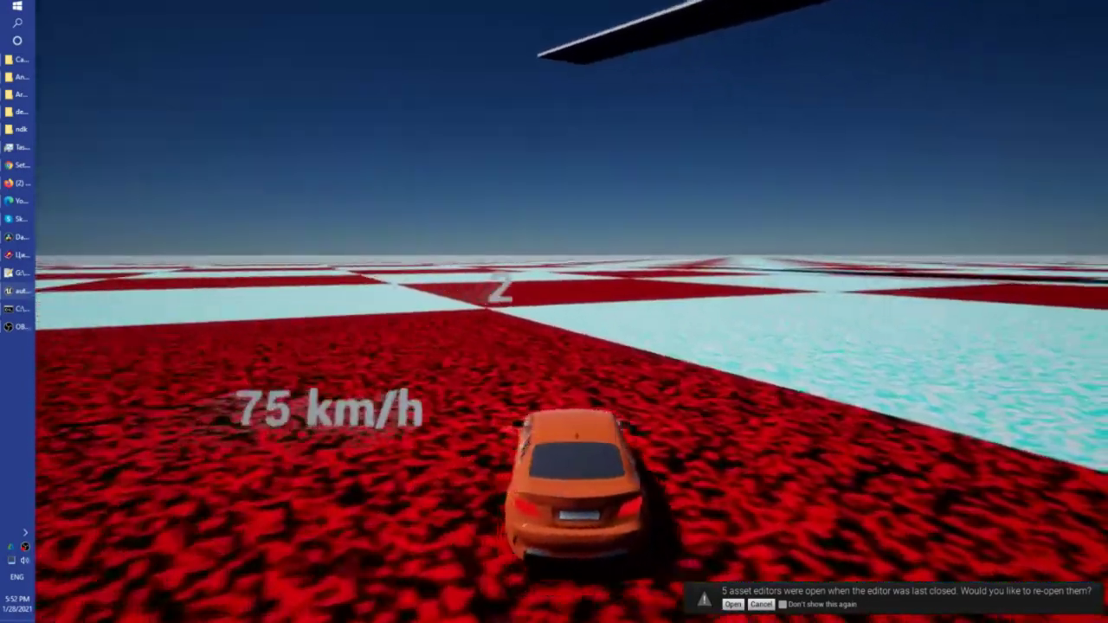
pyautogui.press('w')
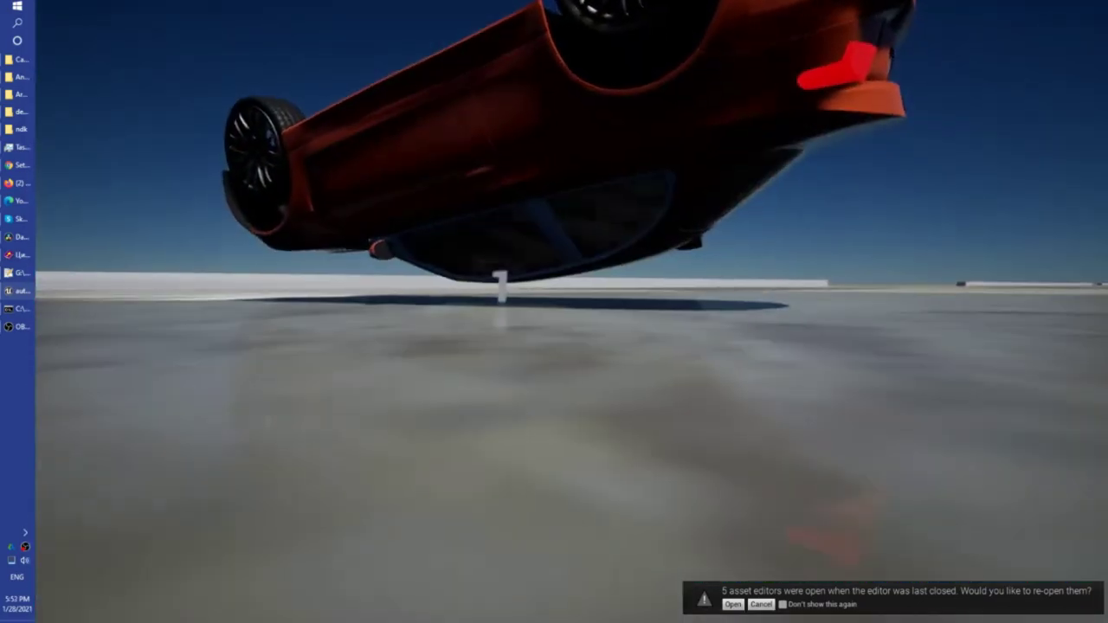
pyautogui.press('Escape')
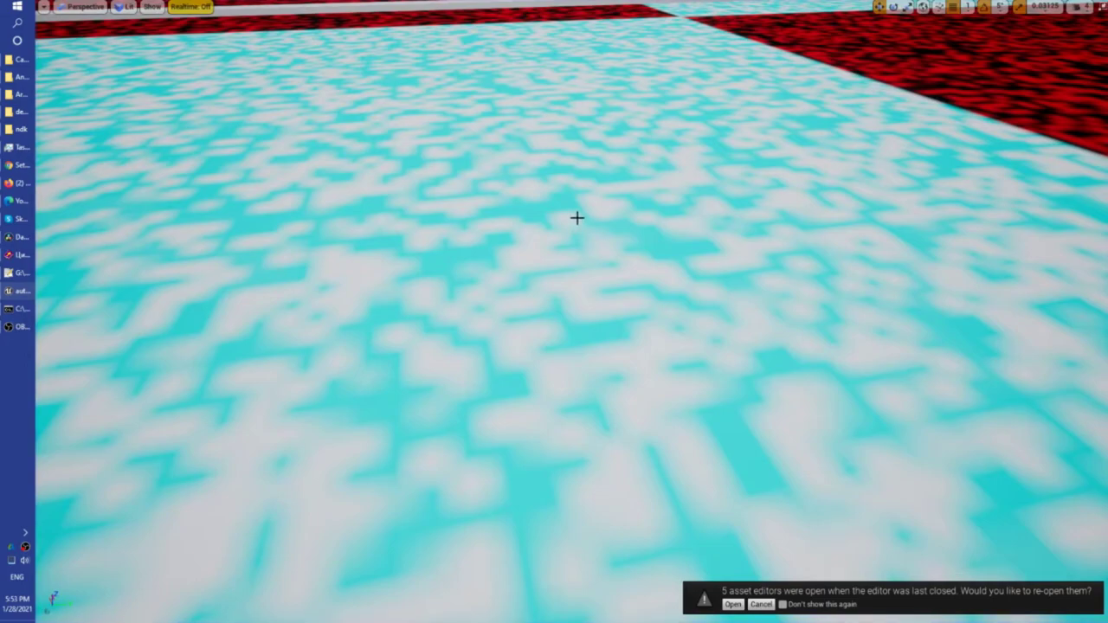
# Step: Start a play session, drive onto the cyan track and into the parked blue cars, then stop
pyautogui.hotkey('alt', 'p')
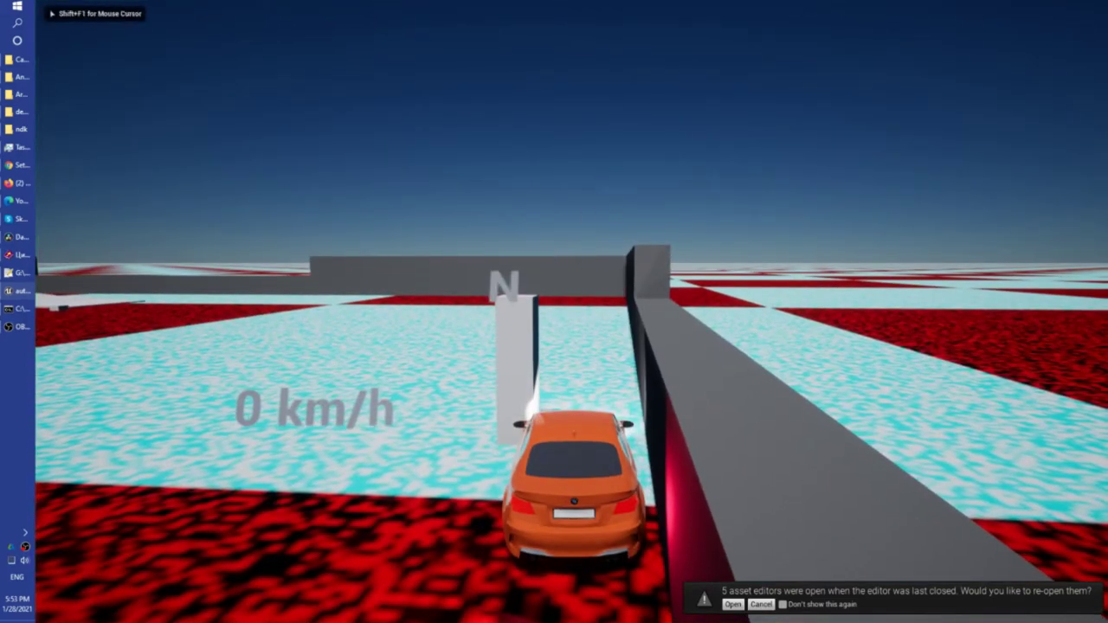
pyautogui.press('w')
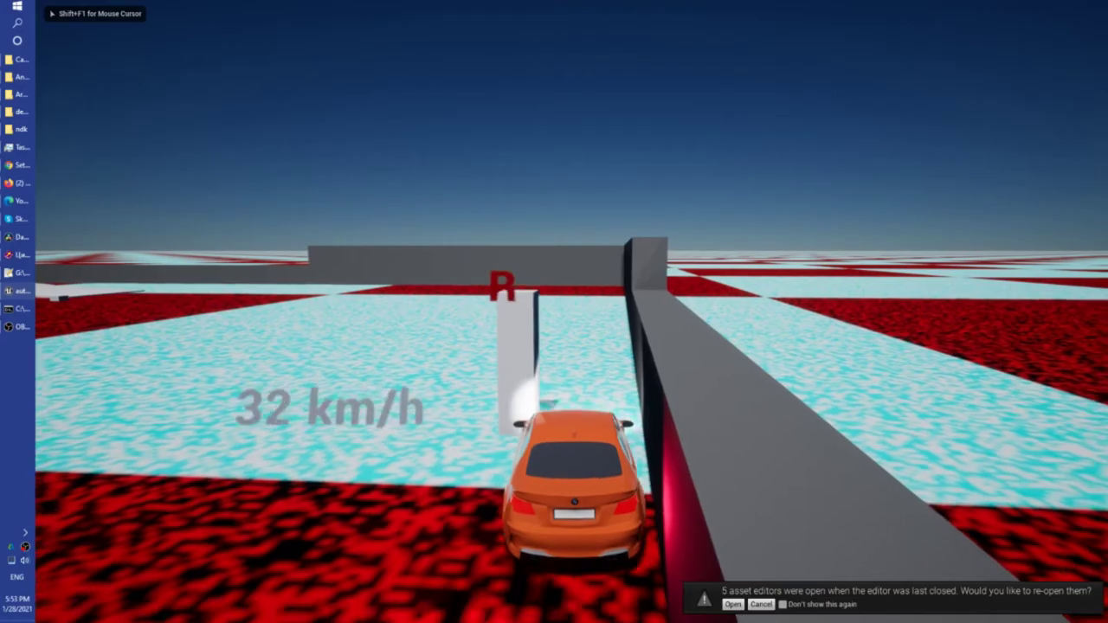
pyautogui.press('a')
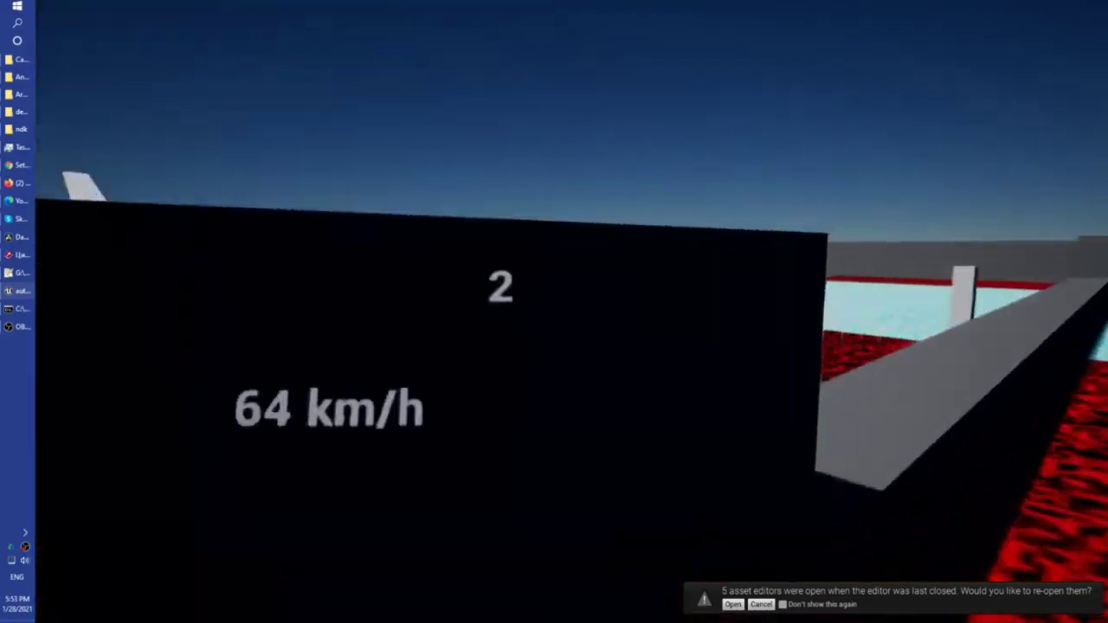
pyautogui.press('s')
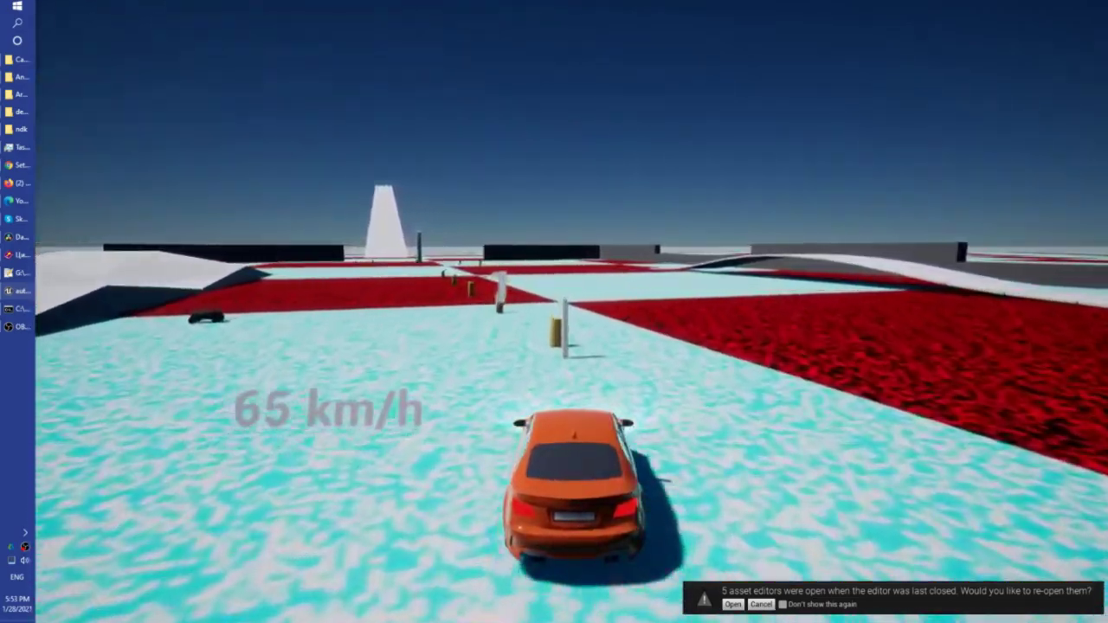
pyautogui.press('d')
pyautogui.press('w')
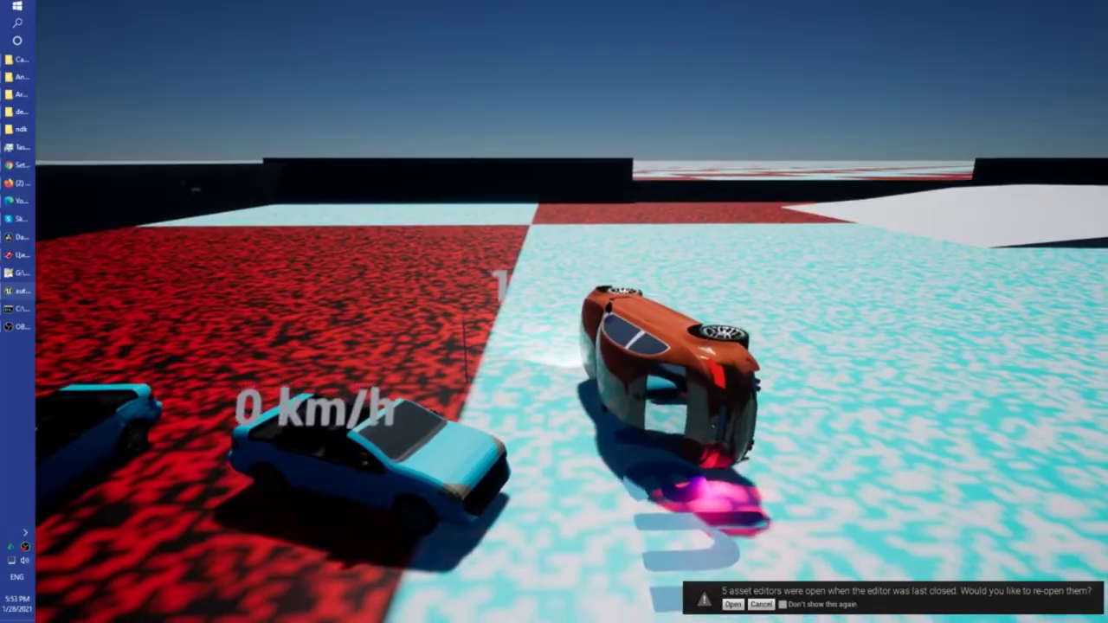
pyautogui.press('Escape')
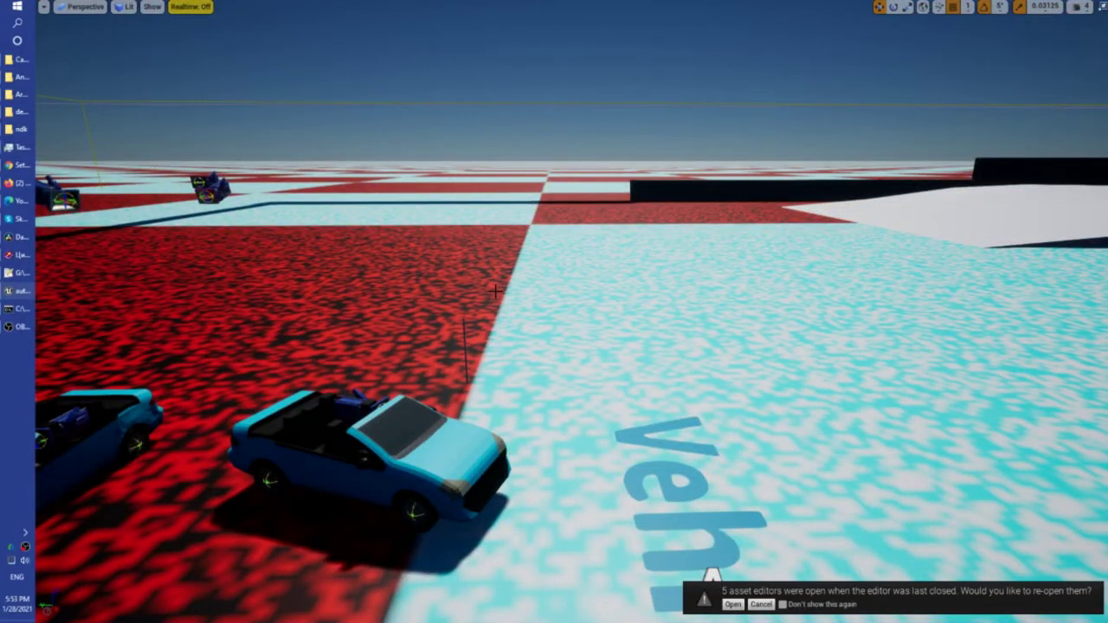
# Step: Replay, switch to the chase camera with Tab, and speed the car toward the ramp before stopping
pyautogui.hotkey('alt', 'p')
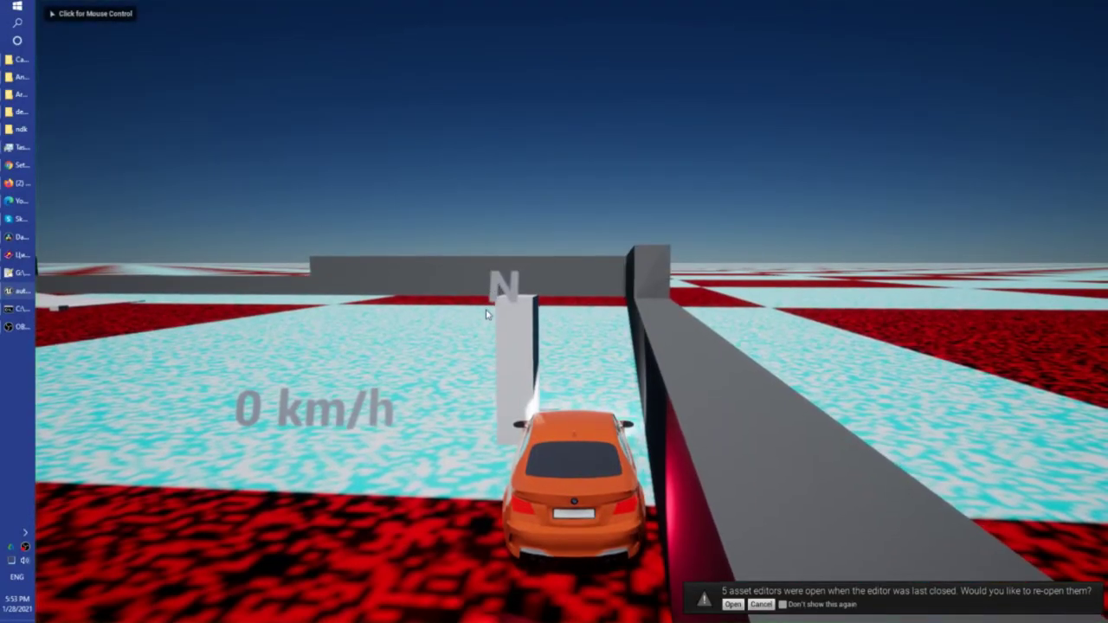
pyautogui.click(486, 315)
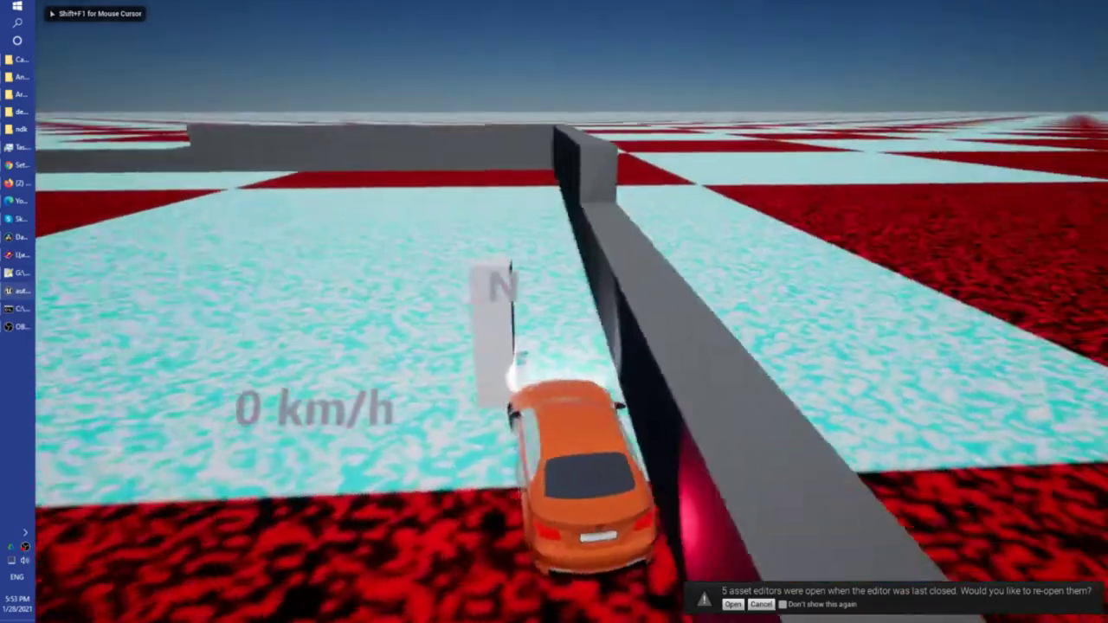
pyautogui.press('w')
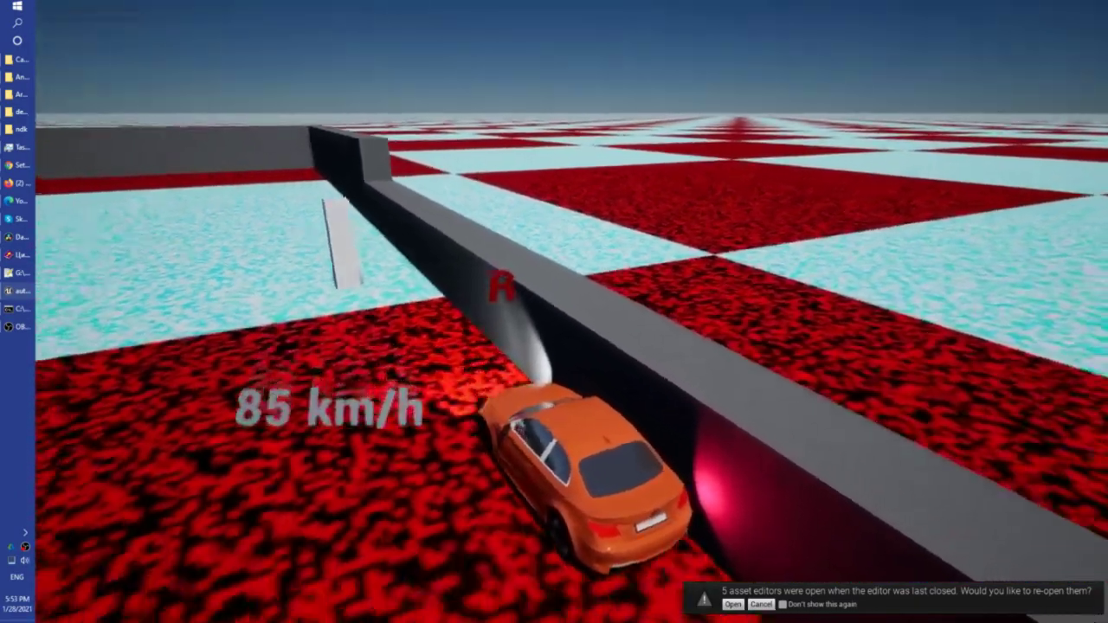
pyautogui.press('s')
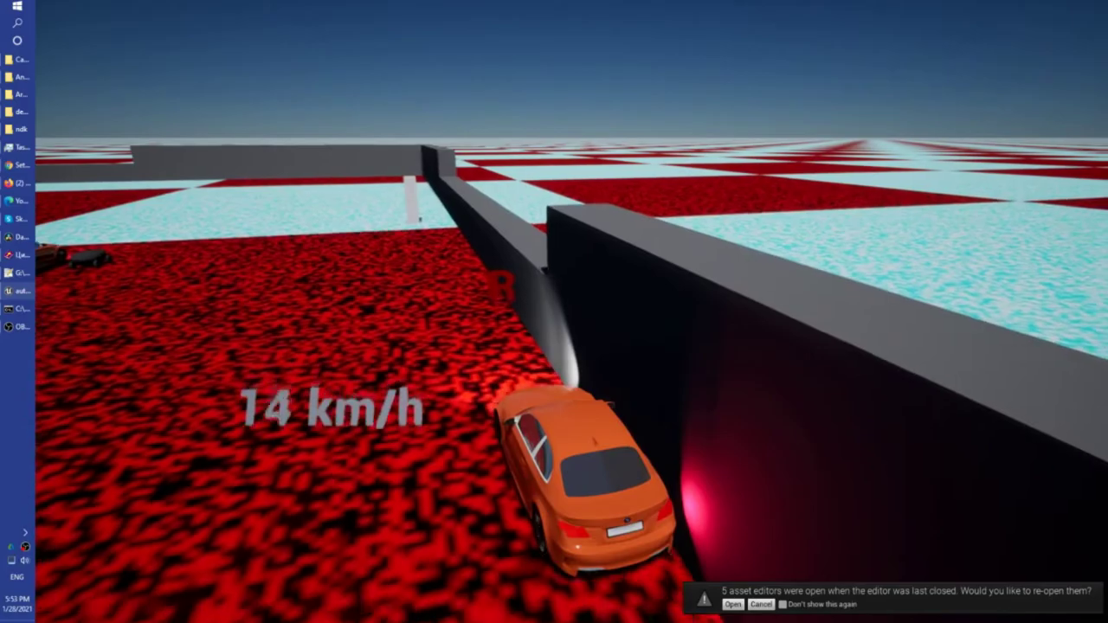
pyautogui.press('Tab')
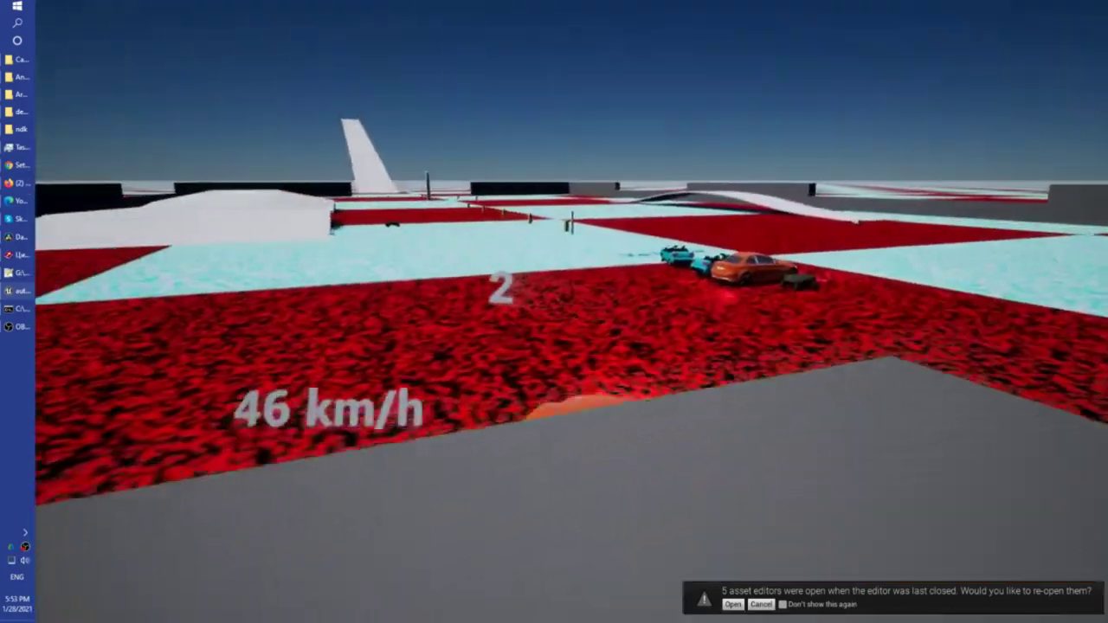
pyautogui.press('Tab')
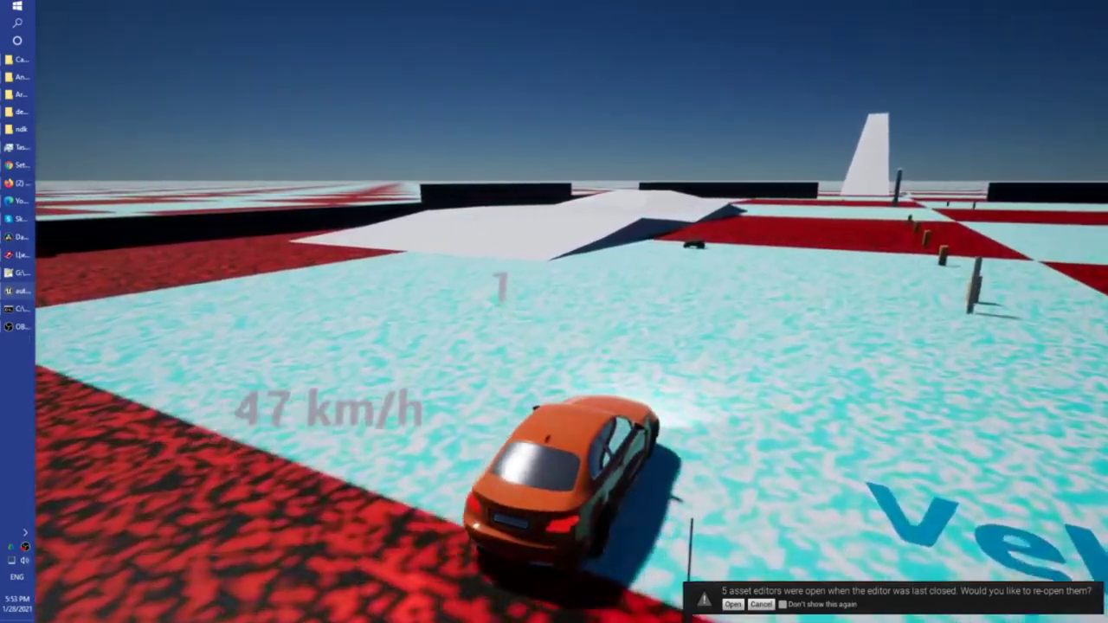
pyautogui.press('w')
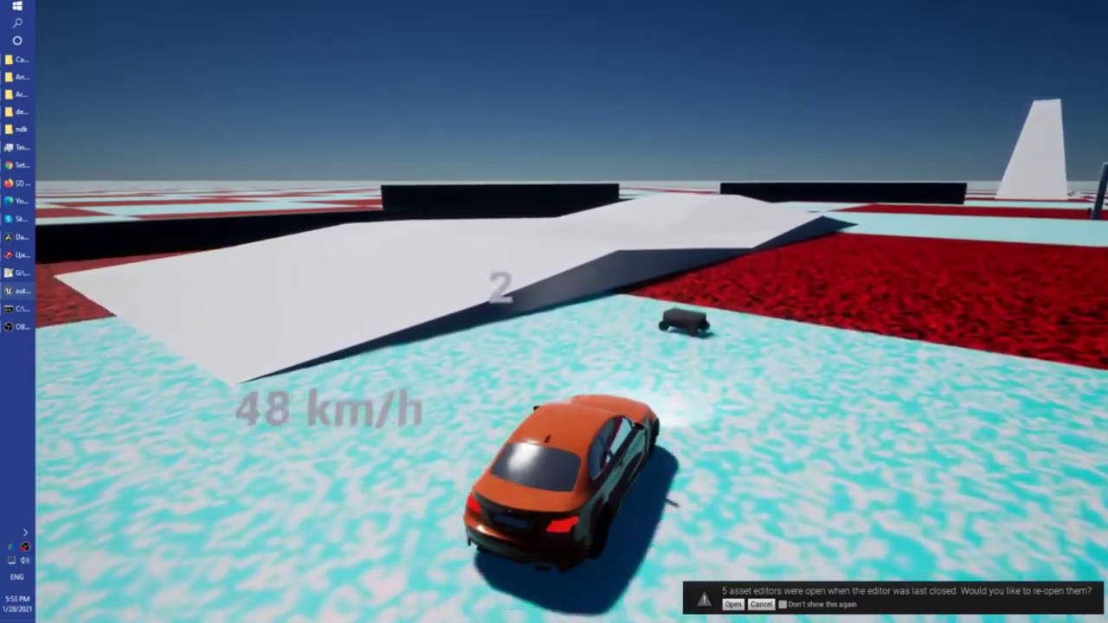
pyautogui.press('w')
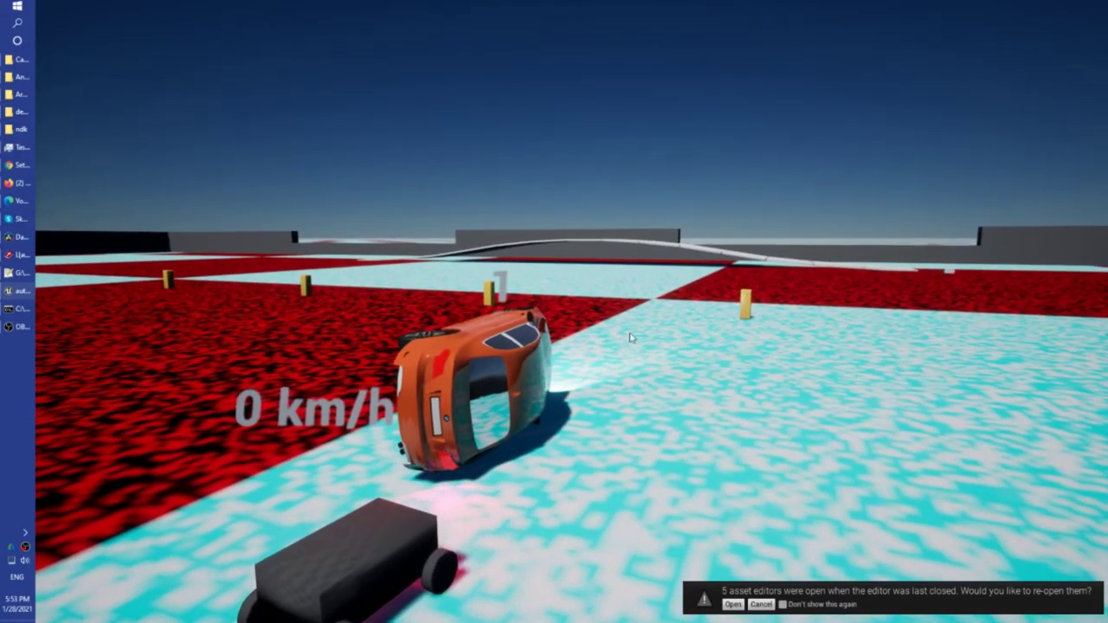
pyautogui.press('Escape')
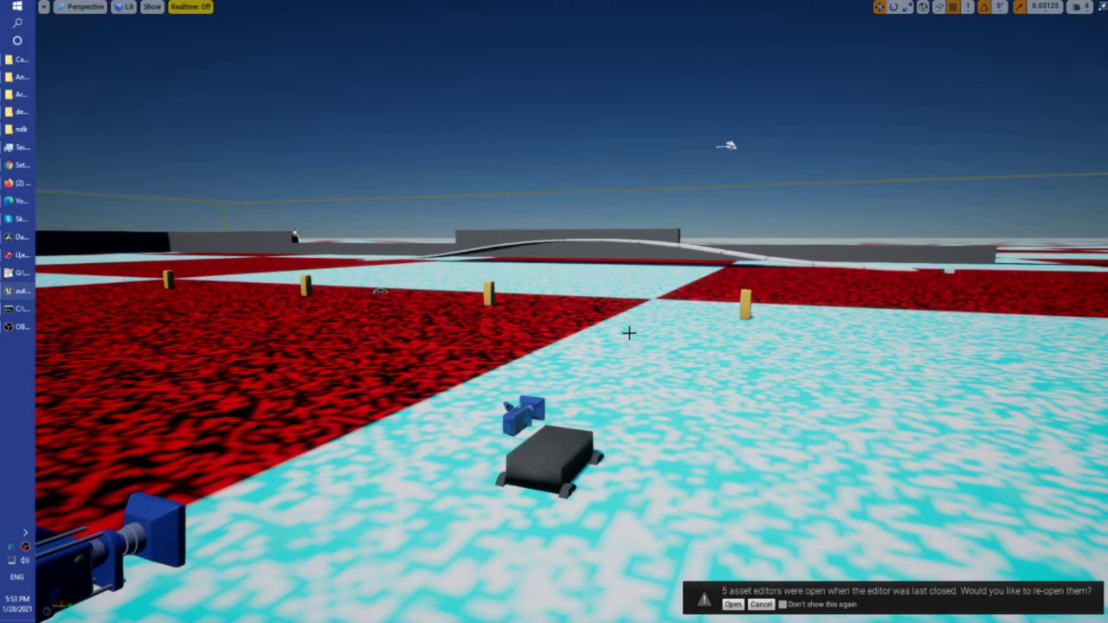
# Step: Start another session and drive past the pillar, wall and ramp until the sedan tips over
pyautogui.hotkey('alt', 'p')
pyautogui.click(629, 333)
pyautogui.press('w')
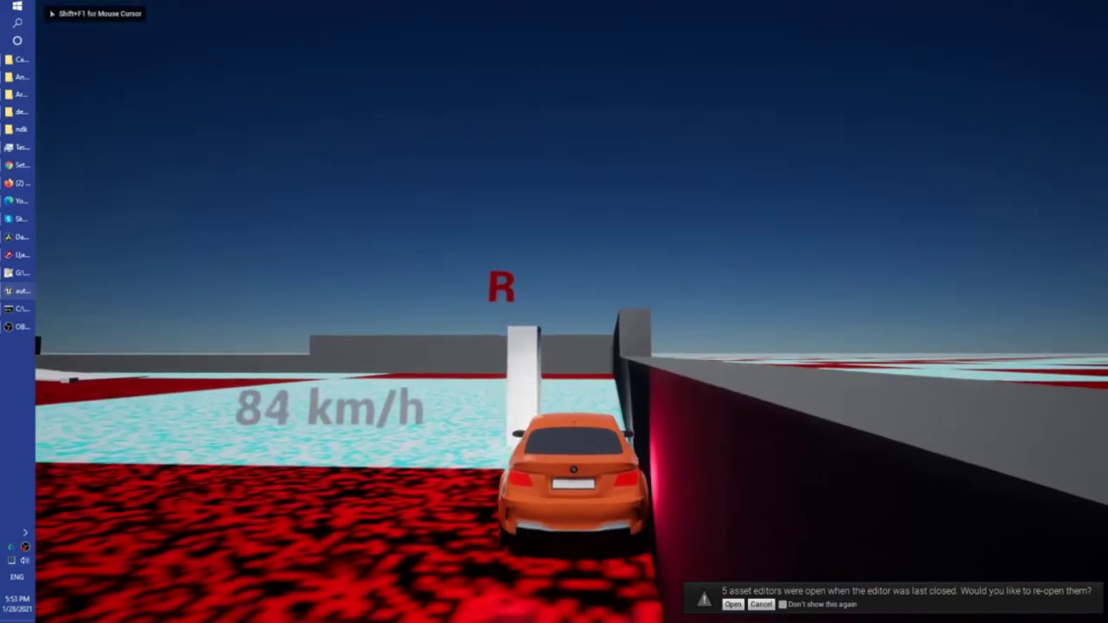
pyautogui.press('w')
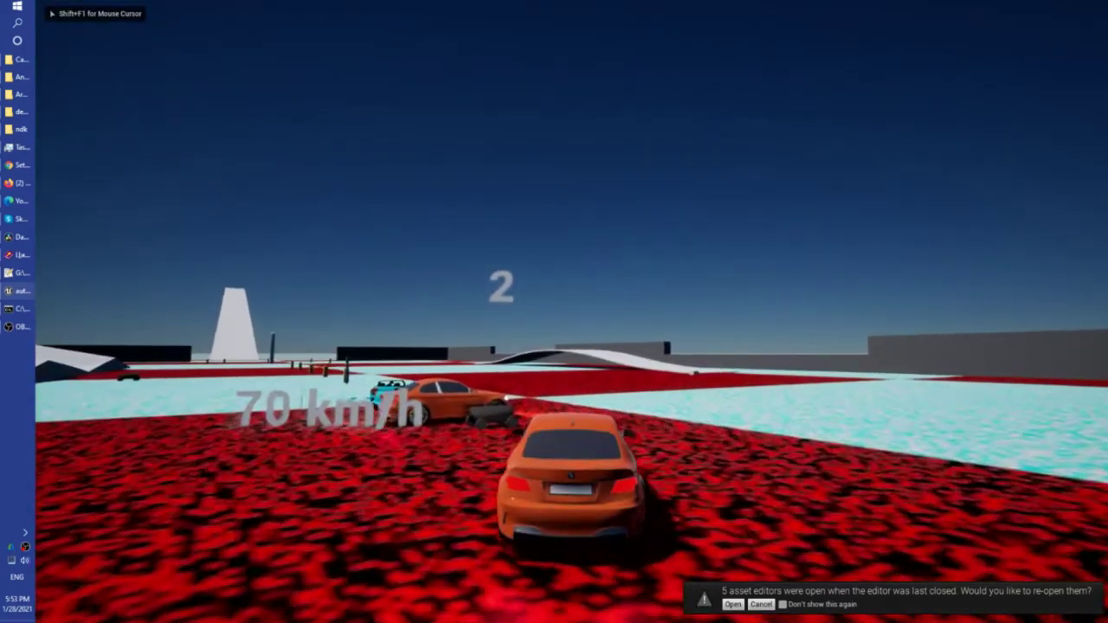
pyautogui.press('a')
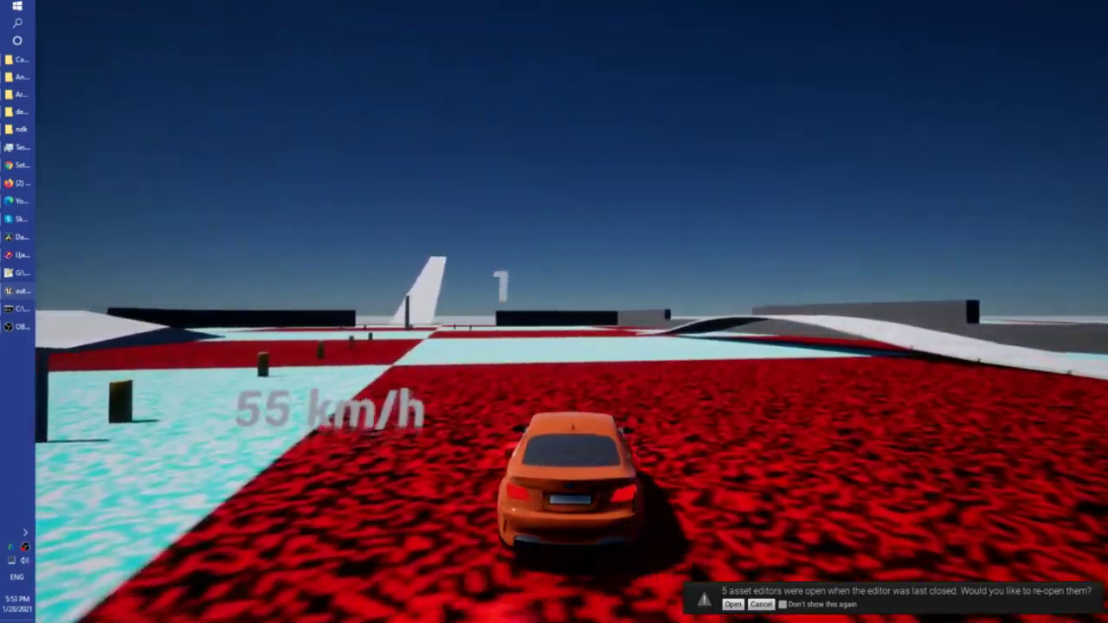
pyautogui.press('a')
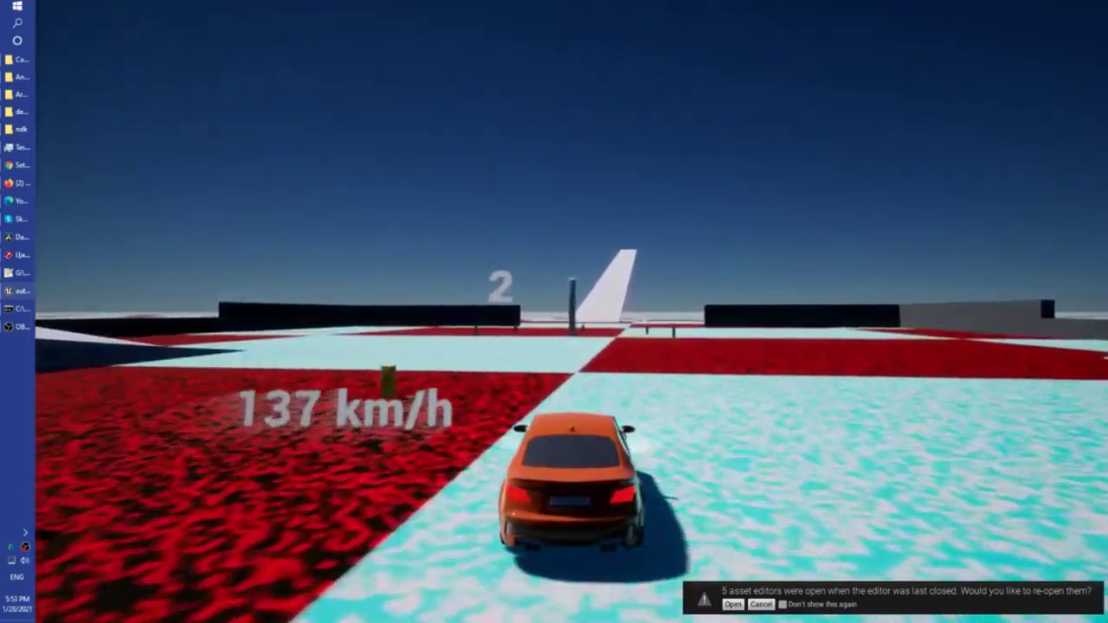
pyautogui.press('w')
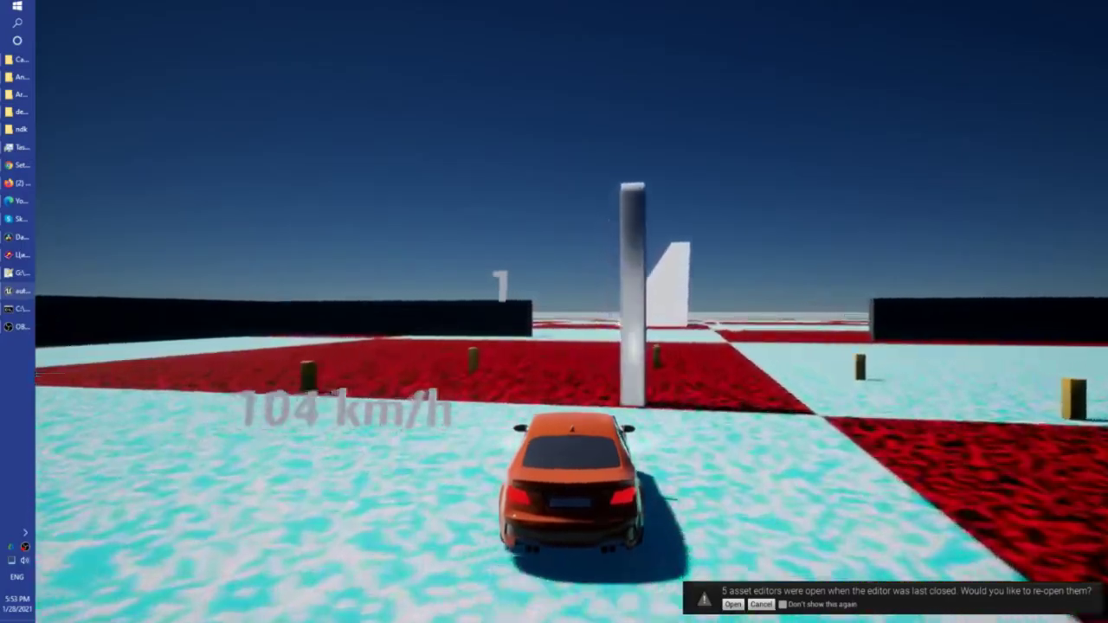
pyautogui.press('w')
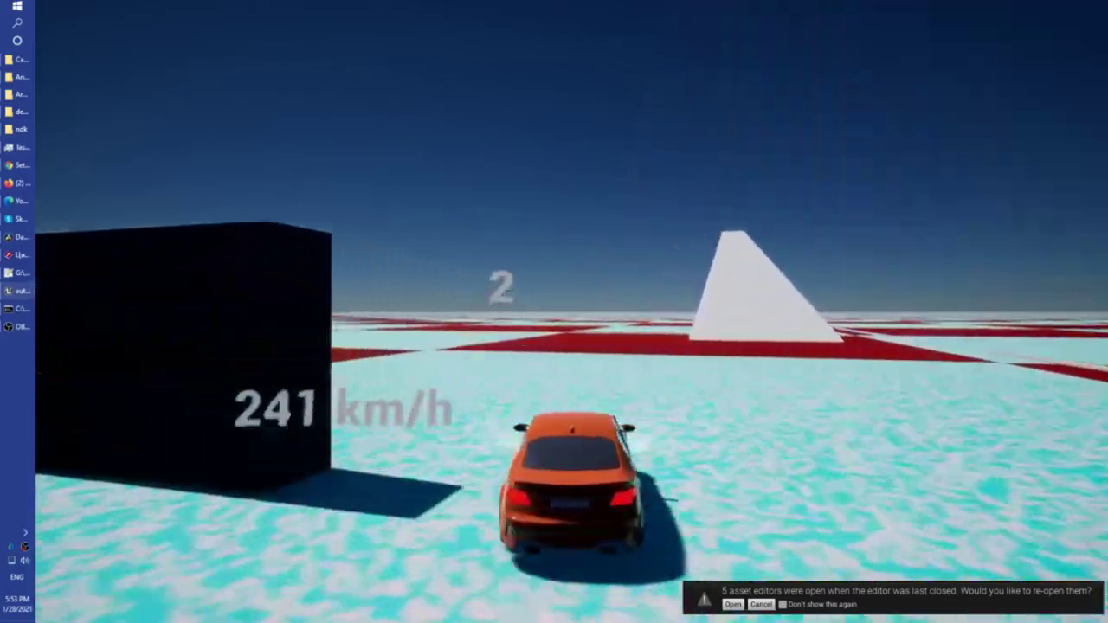
pyautogui.press('a')
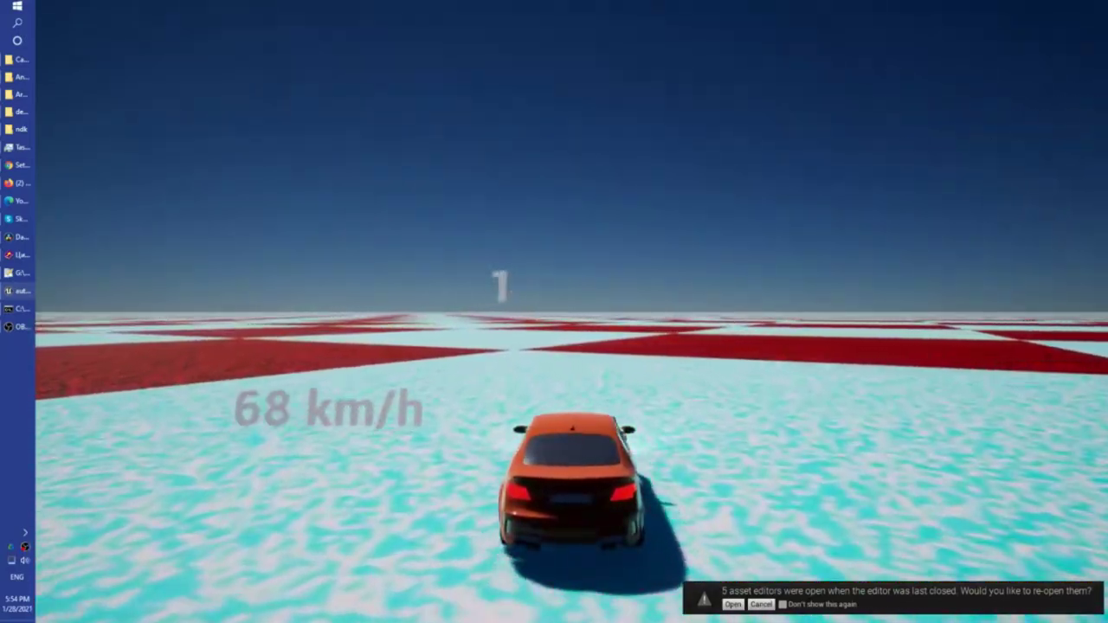
pyautogui.press('w')
pyautogui.press('d')
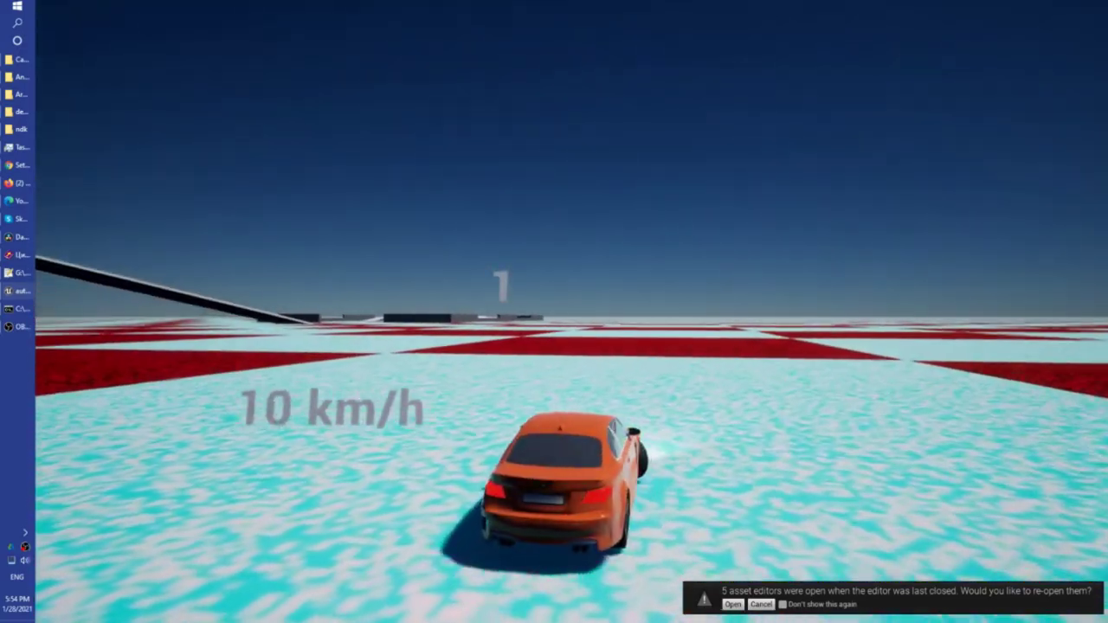
pyautogui.press('w')
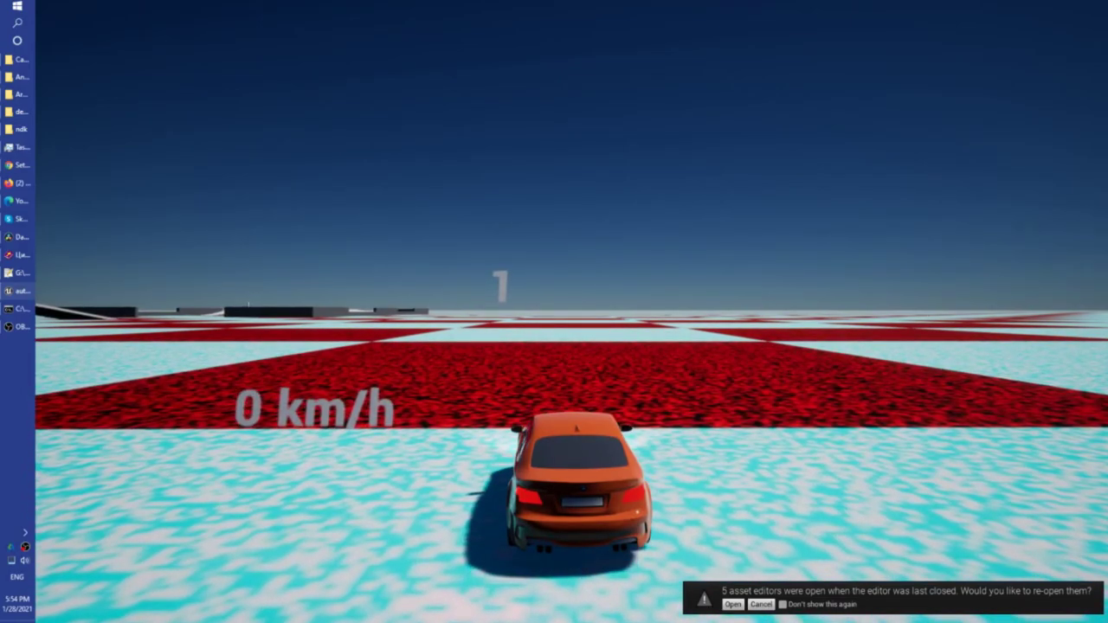
pyautogui.press('w')
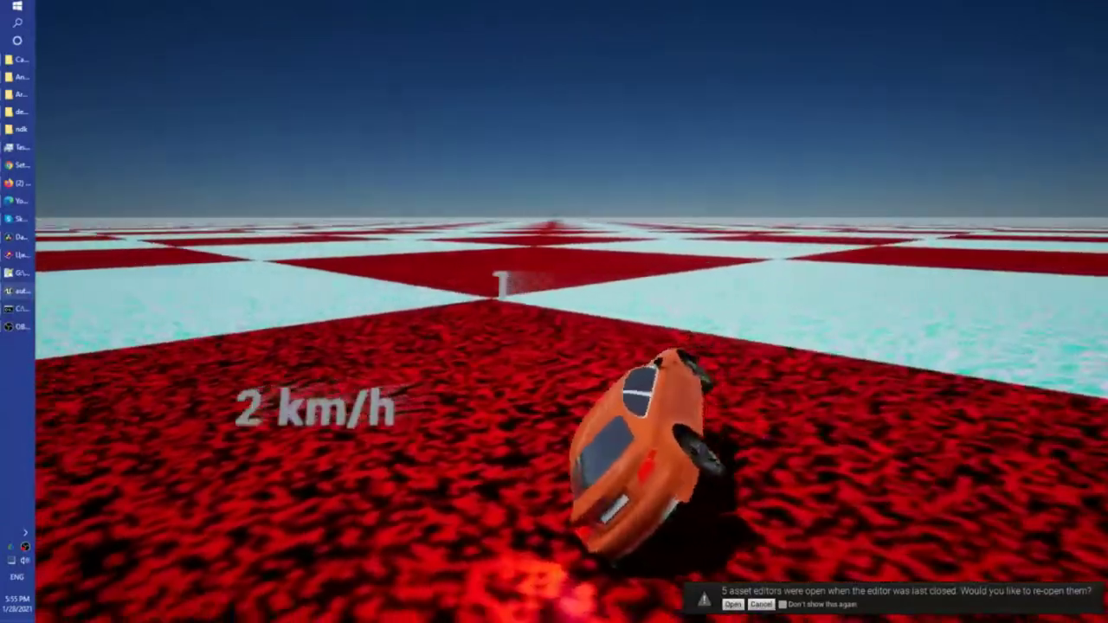
# Step: Swing the sedan right and left out of its slide, then use F11 to return the game view to the editor layout
pyautogui.press('w')
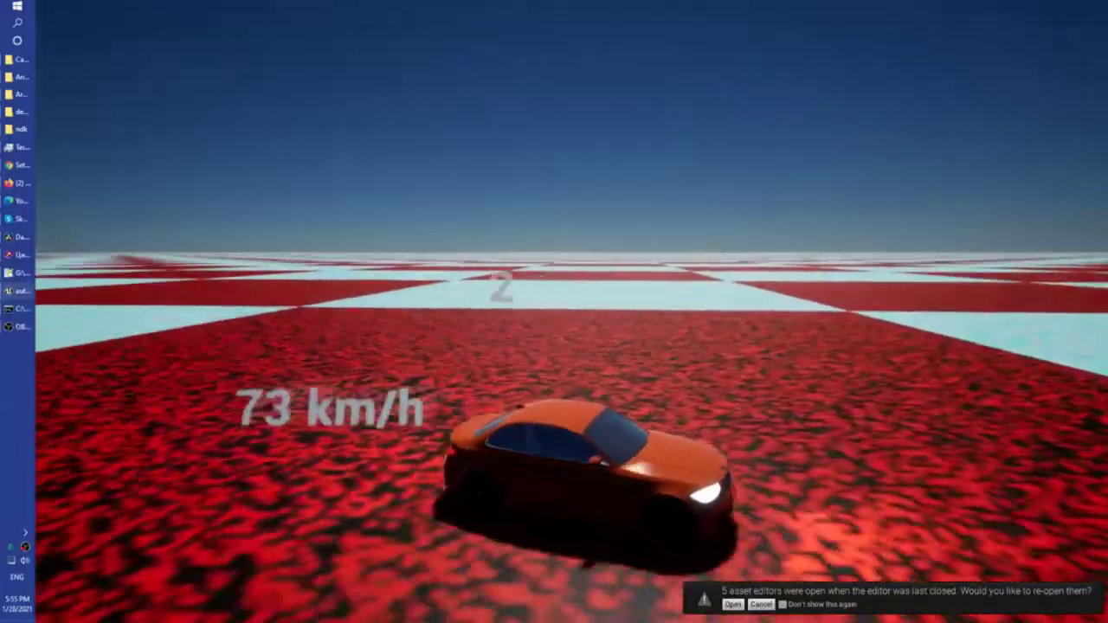
pyautogui.press('d')
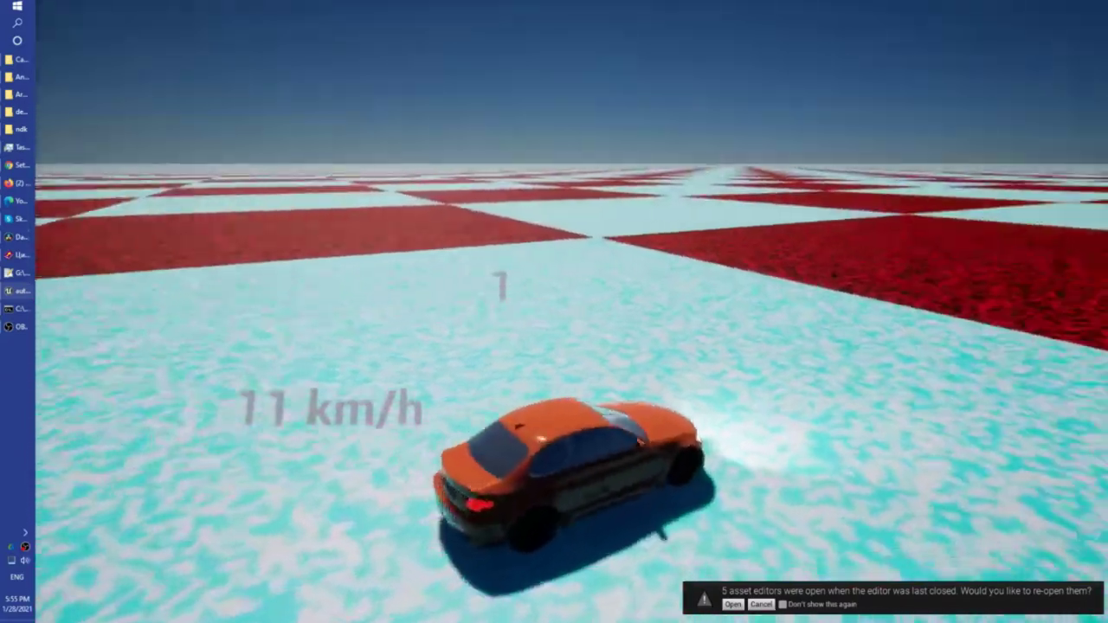
pyautogui.press('d')
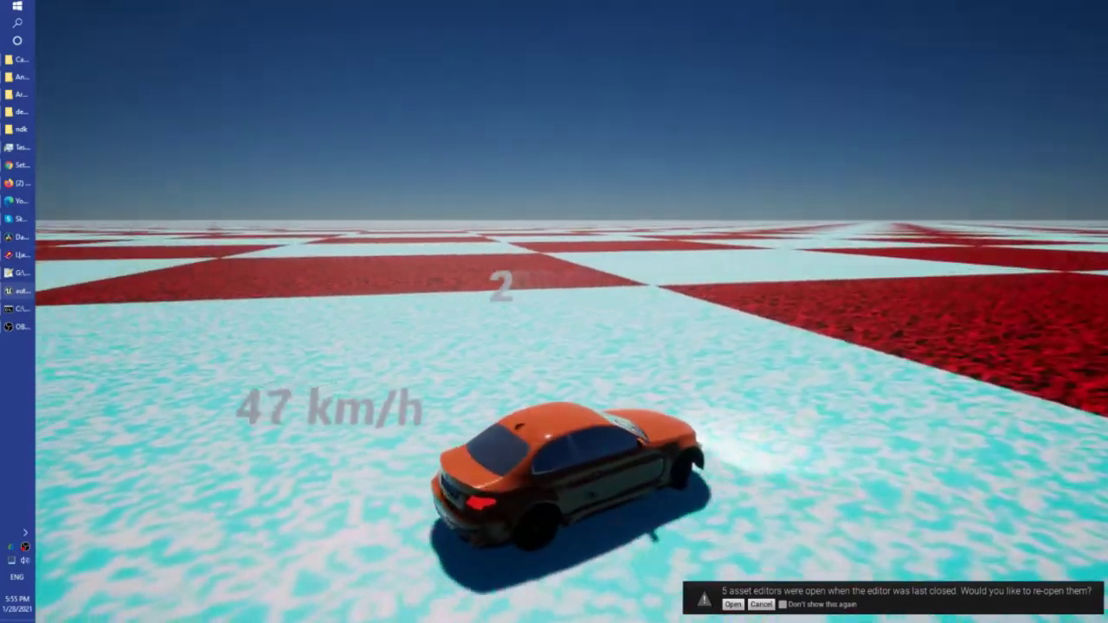
pyautogui.press('a')
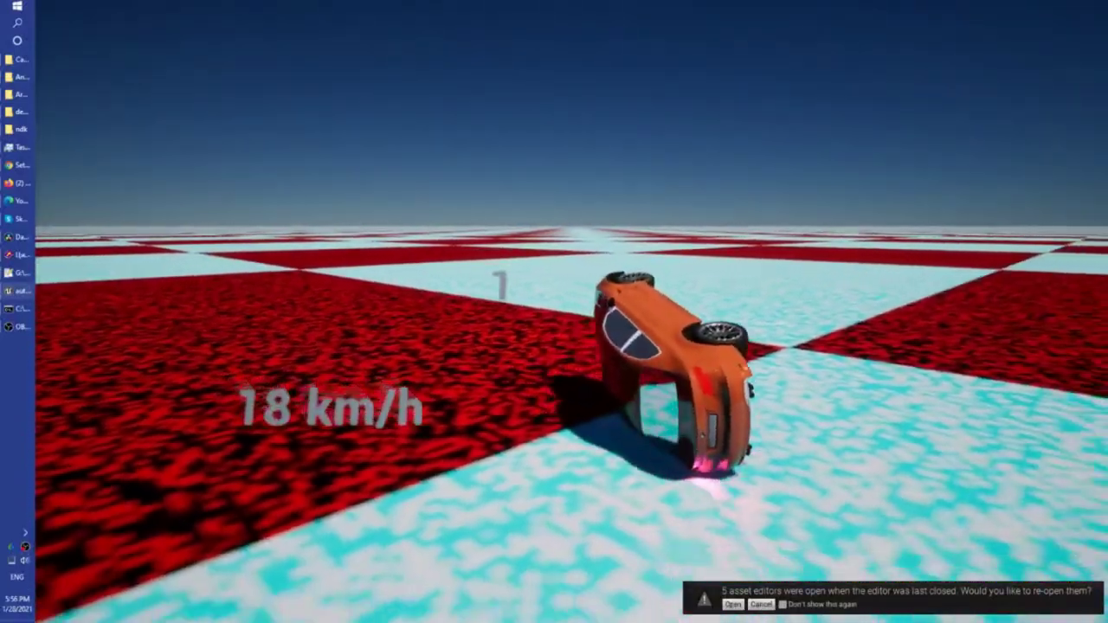
pyautogui.press('F11')
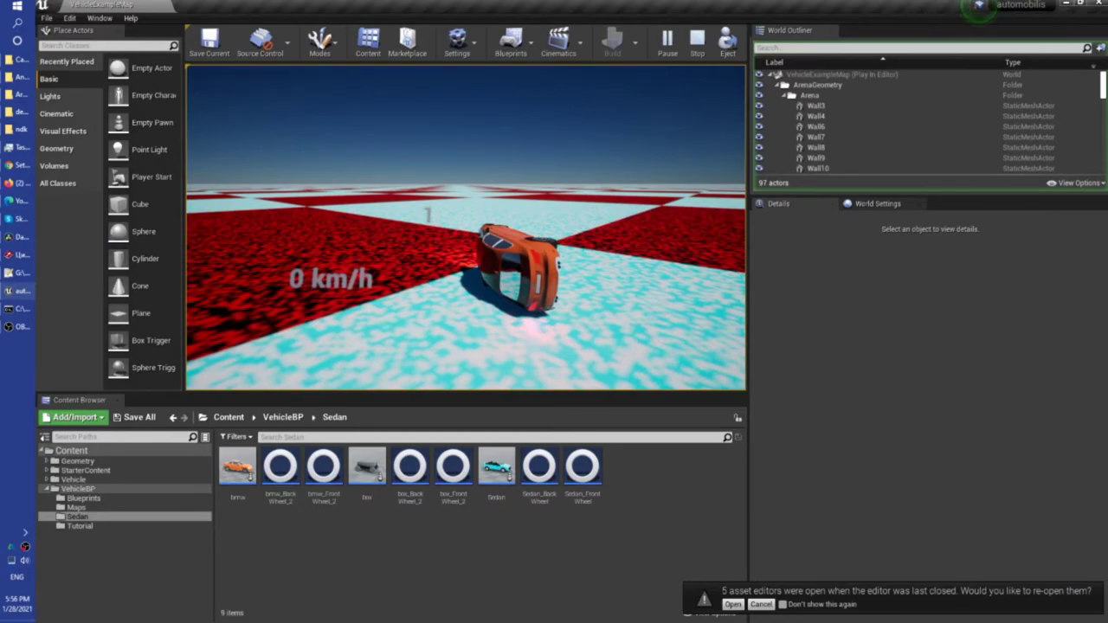
# Step: Stop the play session and turn on Show FPS in the viewport options
pyautogui.press('Escape')
pyautogui.click(194, 74)
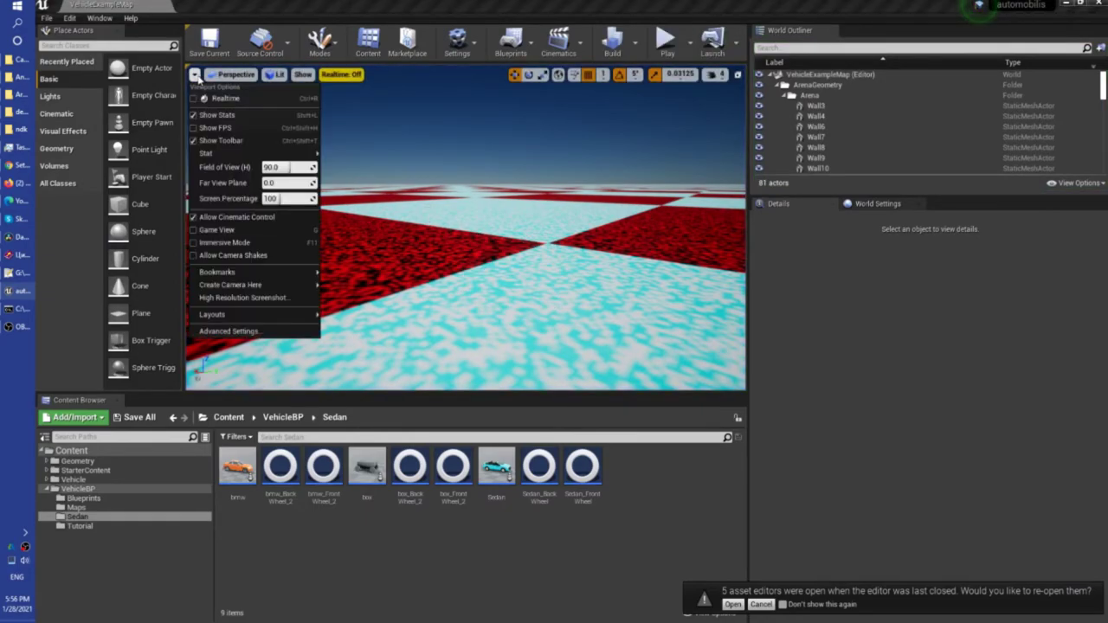
pyautogui.click(208, 127)
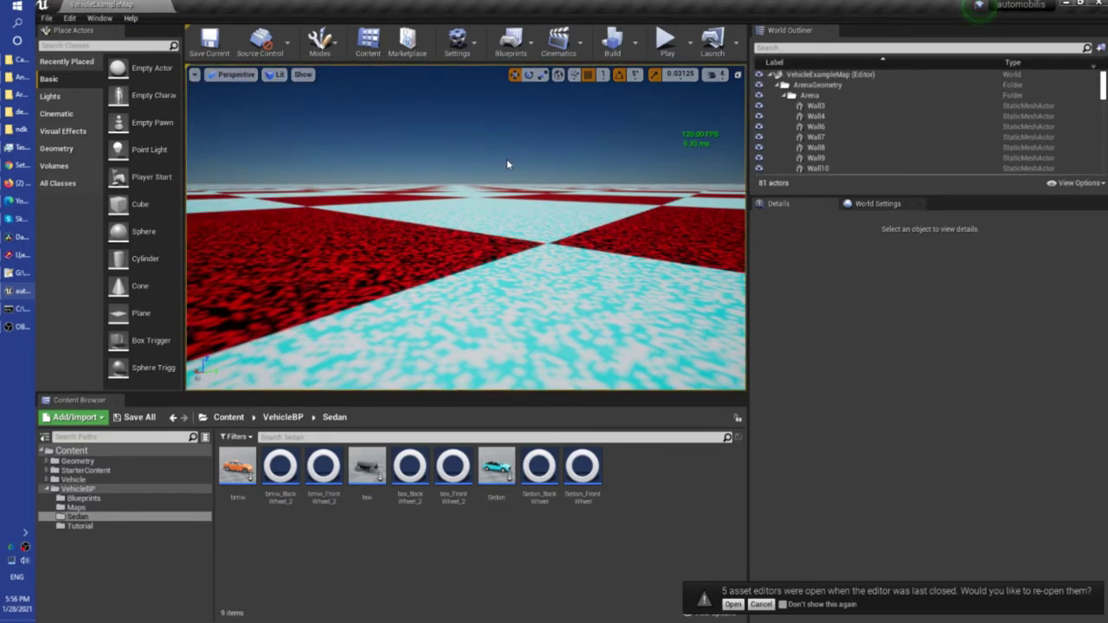
# Step: Start a fresh Alt+P play session with the game view full screen and in control of the mouse
pyautogui.hotkey('alt', 'p')
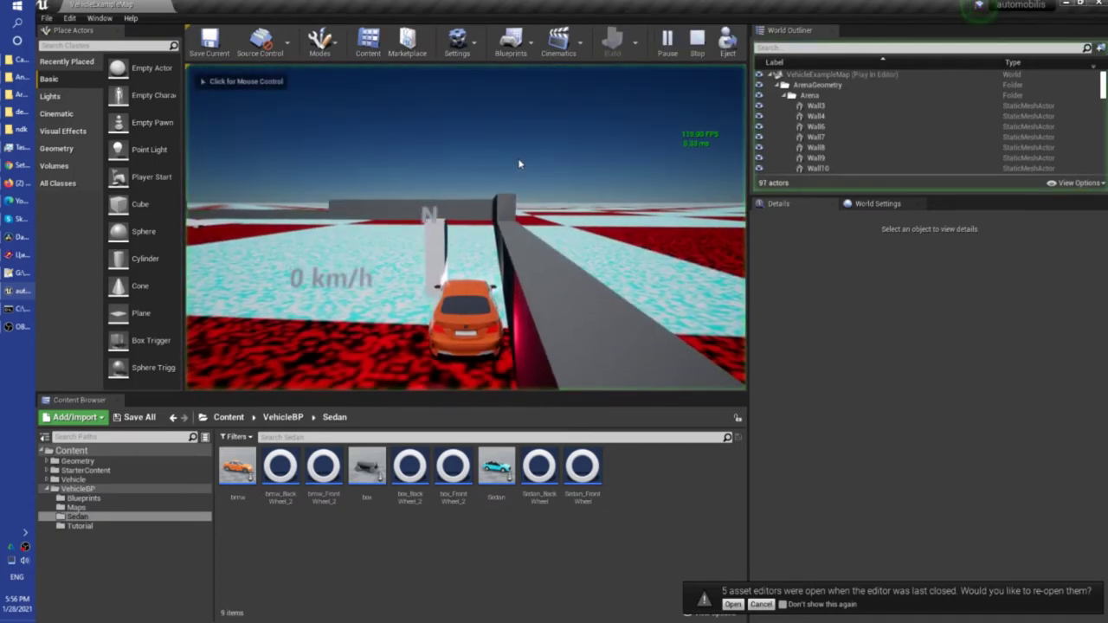
pyautogui.click(520, 164)
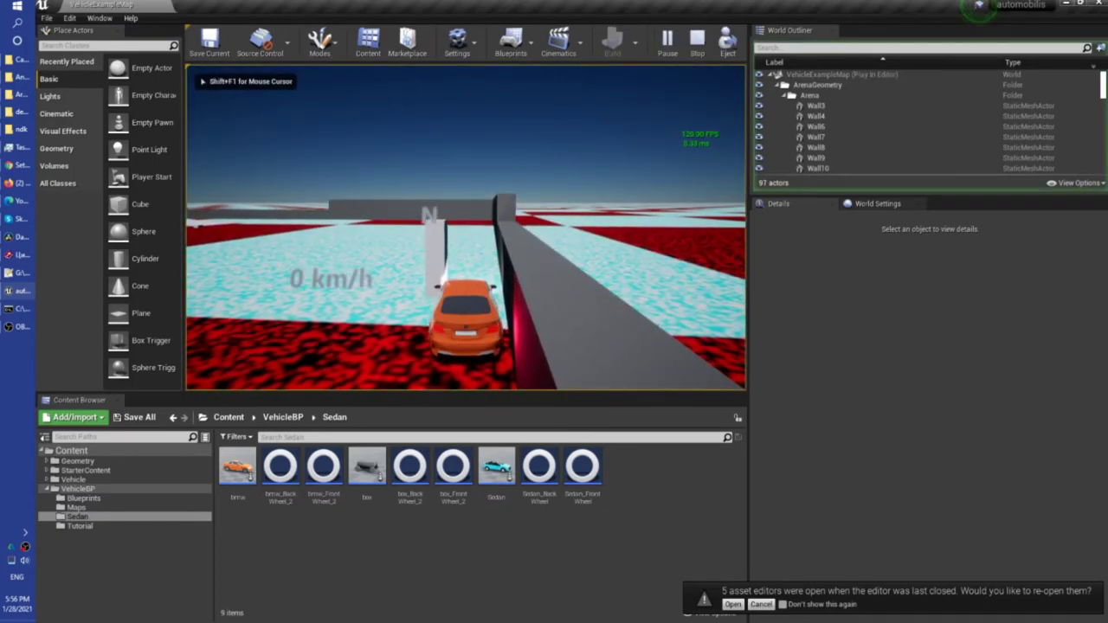
pyautogui.press('F11')
pyautogui.click(520, 163)
# Step: Drive the sedan across the cyan and red tiles, turning left then right
pyautogui.press('w')
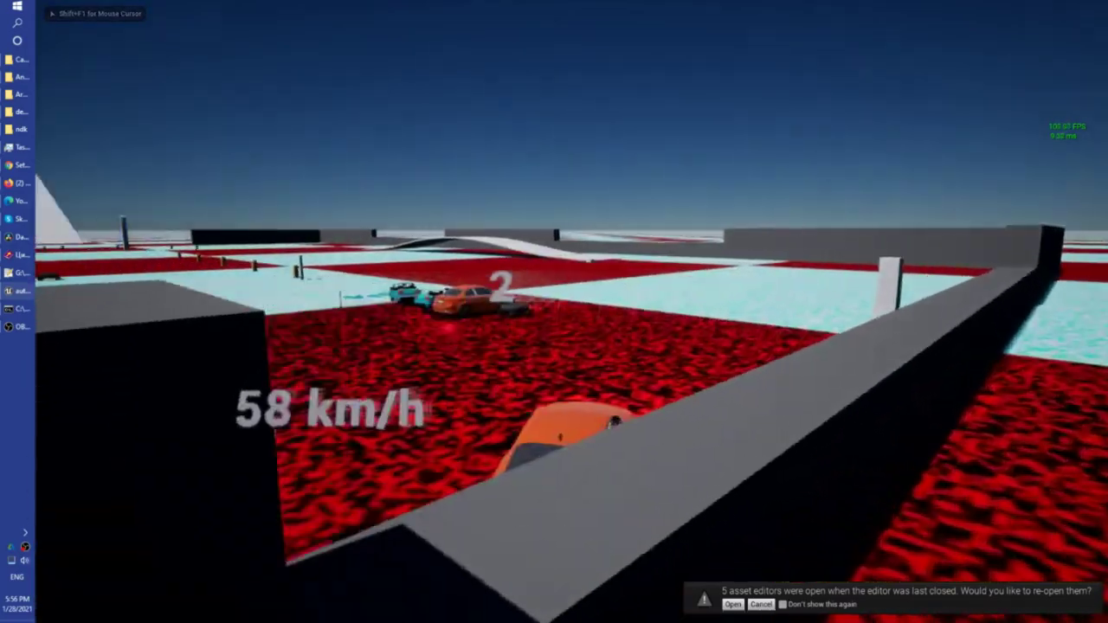
pyautogui.press('w')
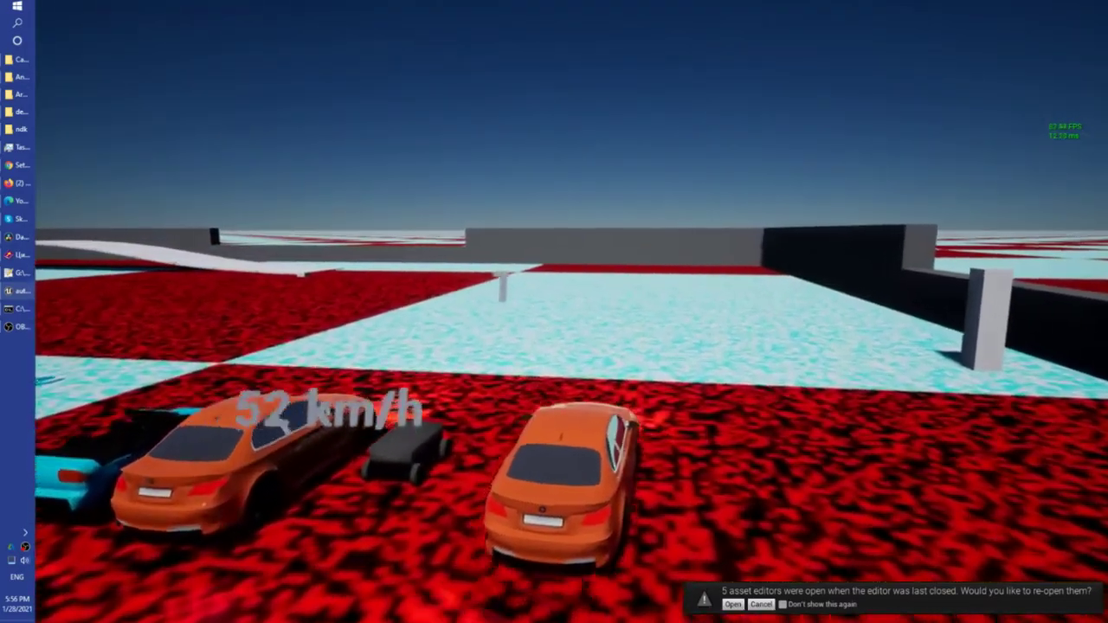
pyautogui.press('a')
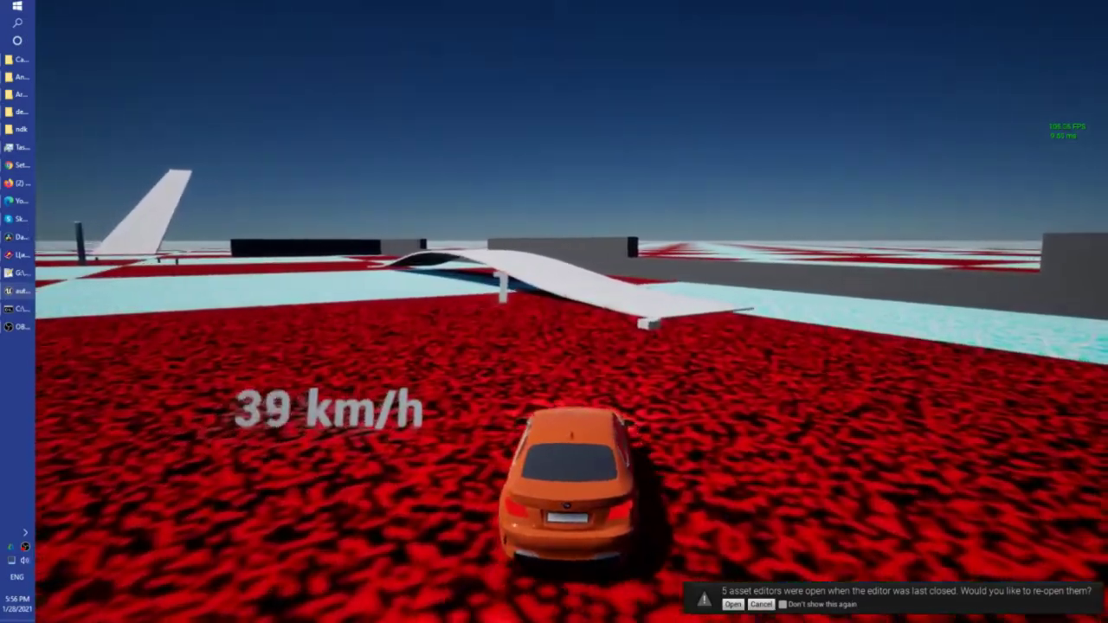
pyautogui.press('w')
pyautogui.press('w')
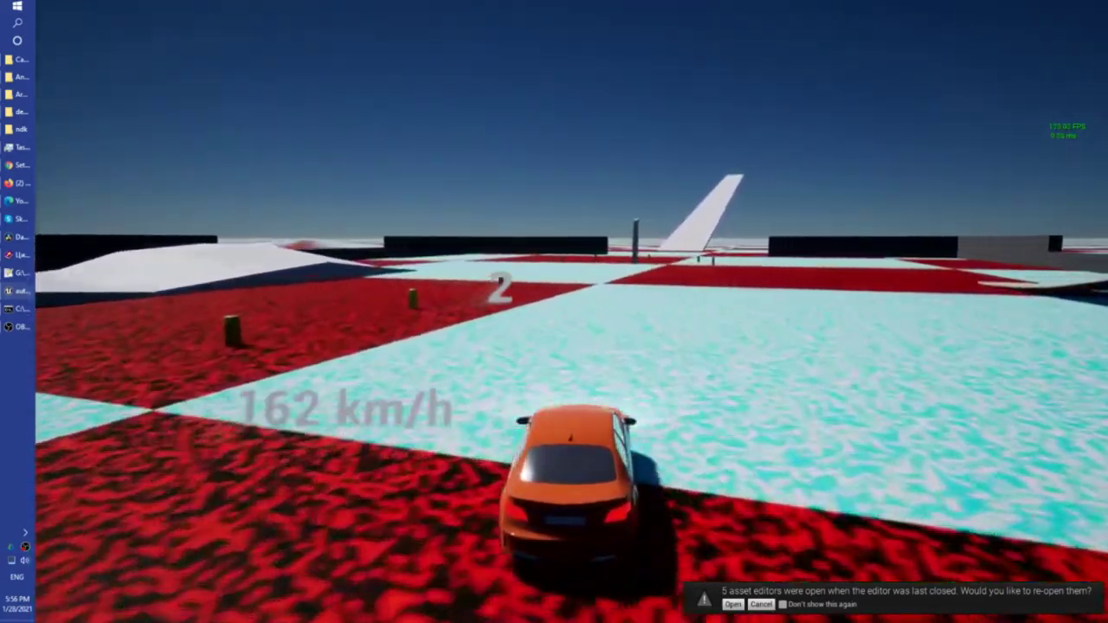
pyautogui.press('d')
pyautogui.press('w')
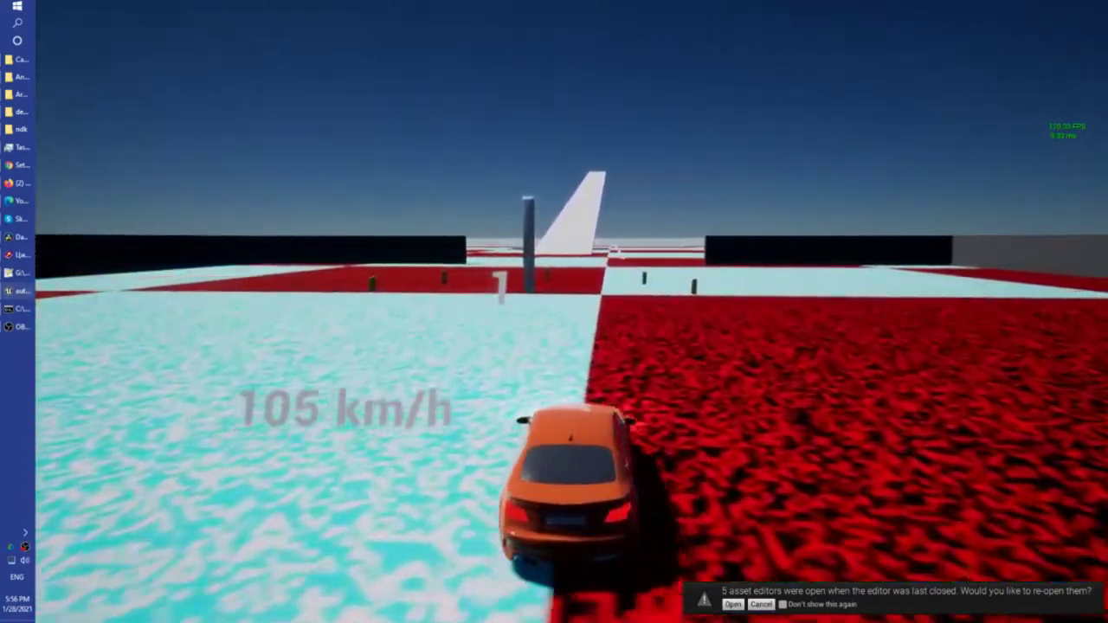
# Step: Accelerate up the white ramp to 318 km/h and jump, landing with the sedan flipped at 0 km/h
pyautogui.press('w')
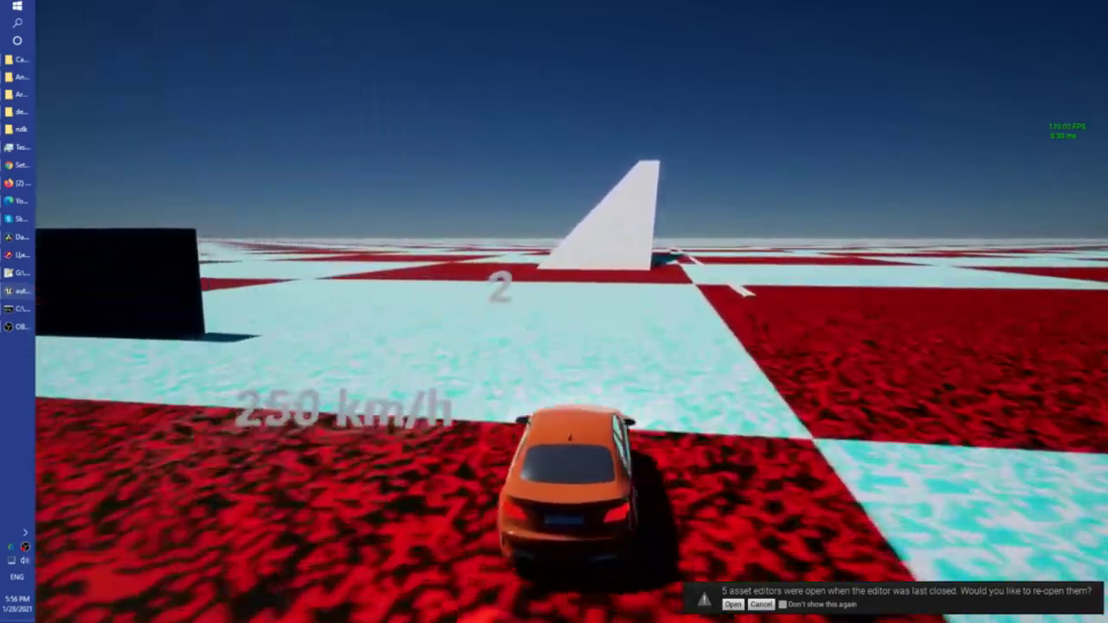
pyautogui.press('s')
pyautogui.press('w')
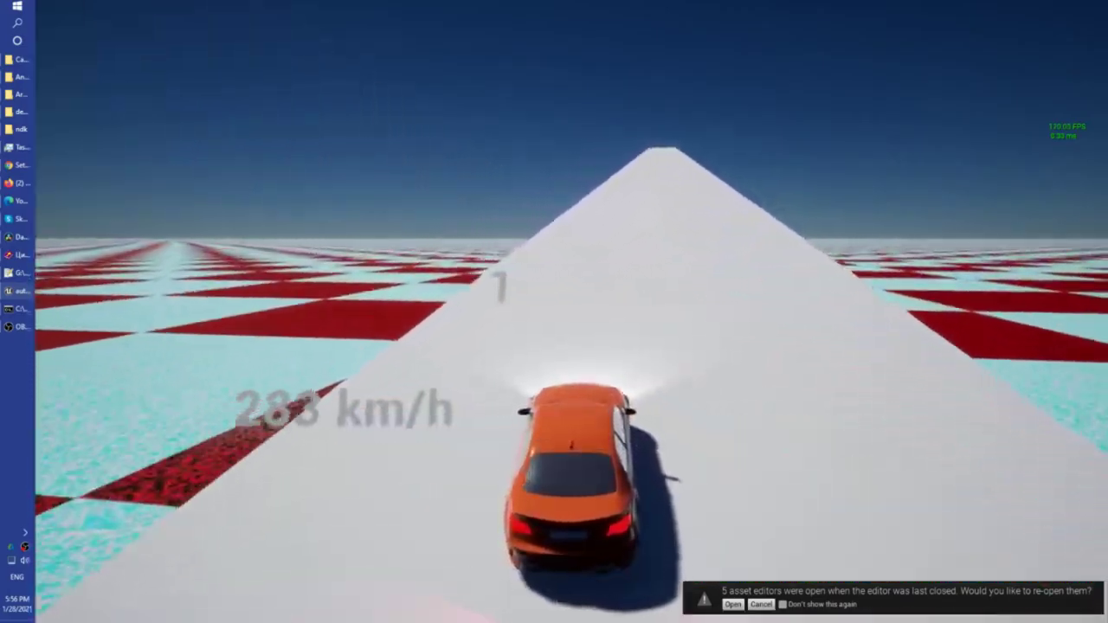
pyautogui.press('w')
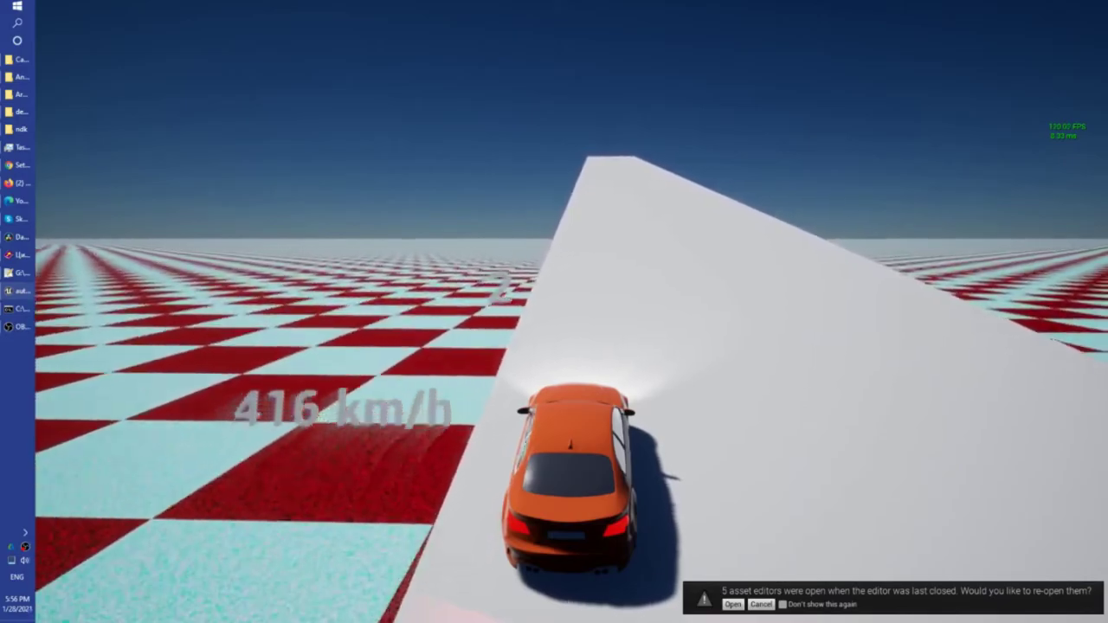
pyautogui.press('a')
pyautogui.press('w')
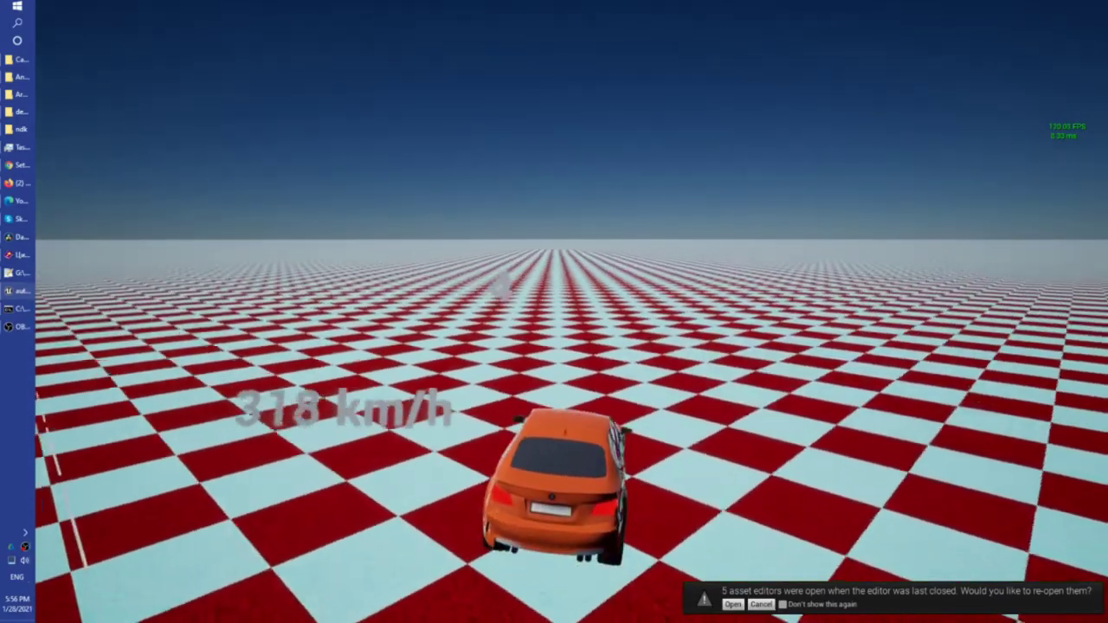
pyautogui.press('s')
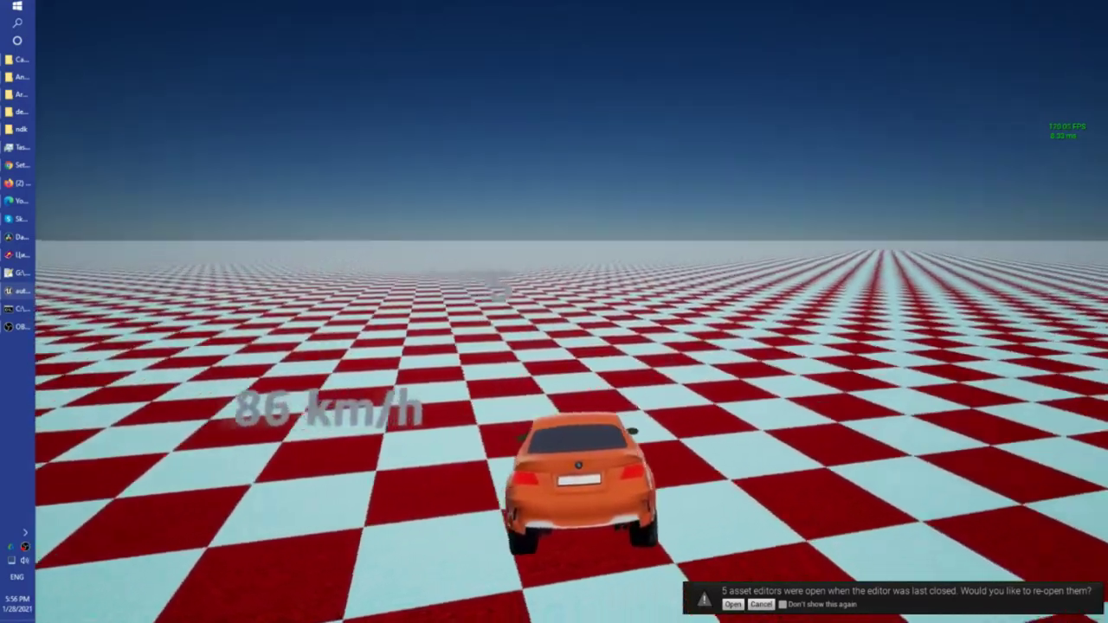
pyautogui.press('w')
pyautogui.press('a')
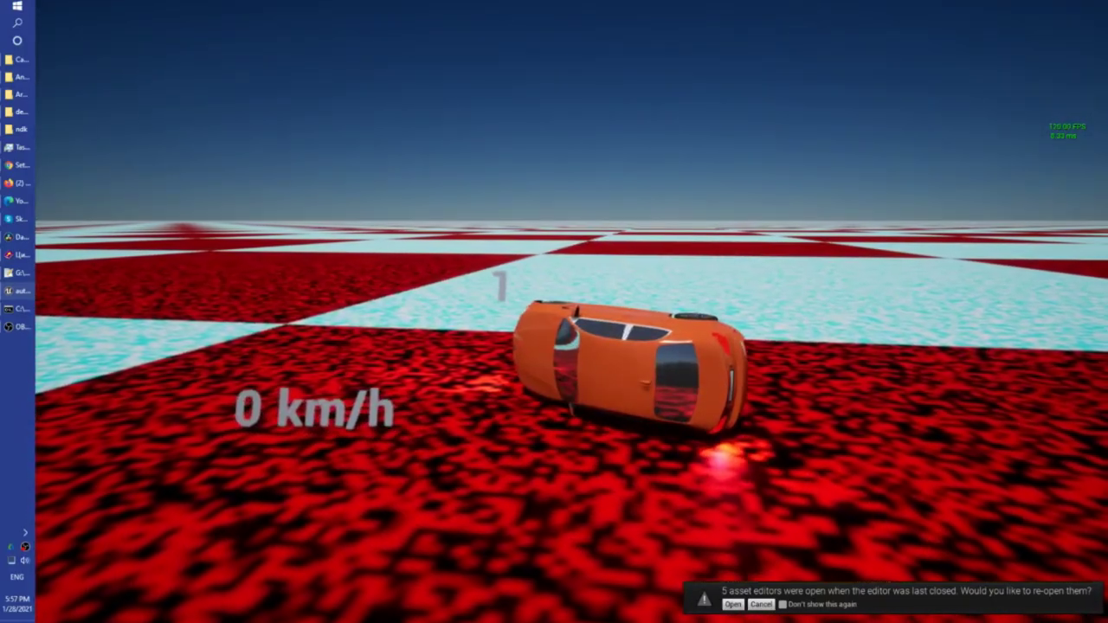
# Step: Restart the play session with Alt+P and give the game view mouse control
pyautogui.press('Escape')
pyautogui.hotkey('alt', 'p')
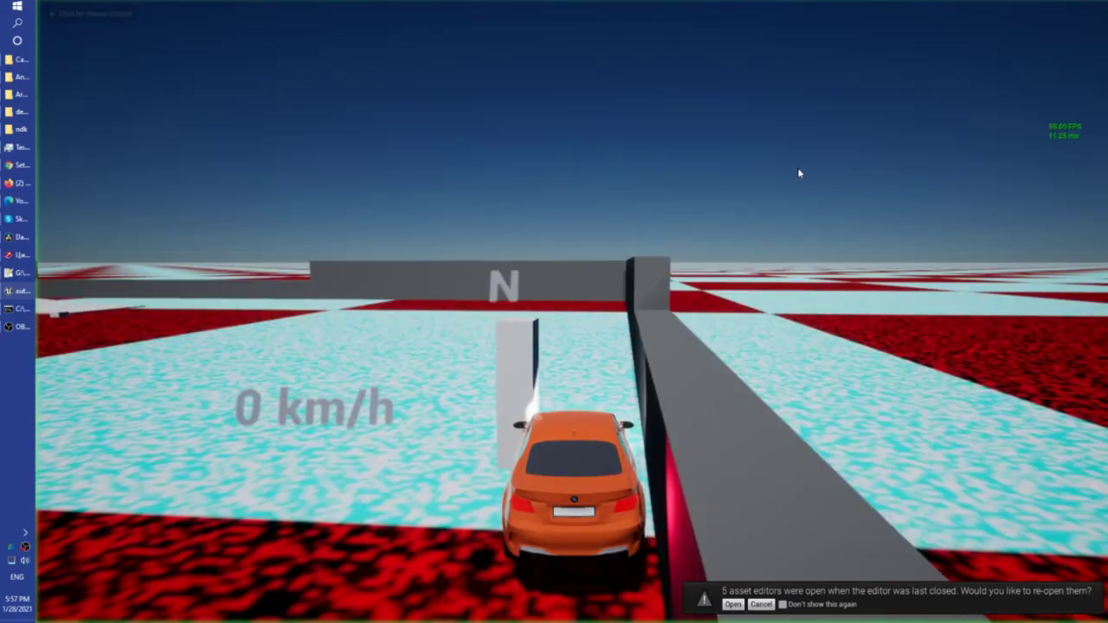
pyautogui.click(742, 217)
# Step: Drive the sedan toward the ramp past 1000 km/h until it flips, then stop play
pyautogui.press('w')
pyautogui.press('d')
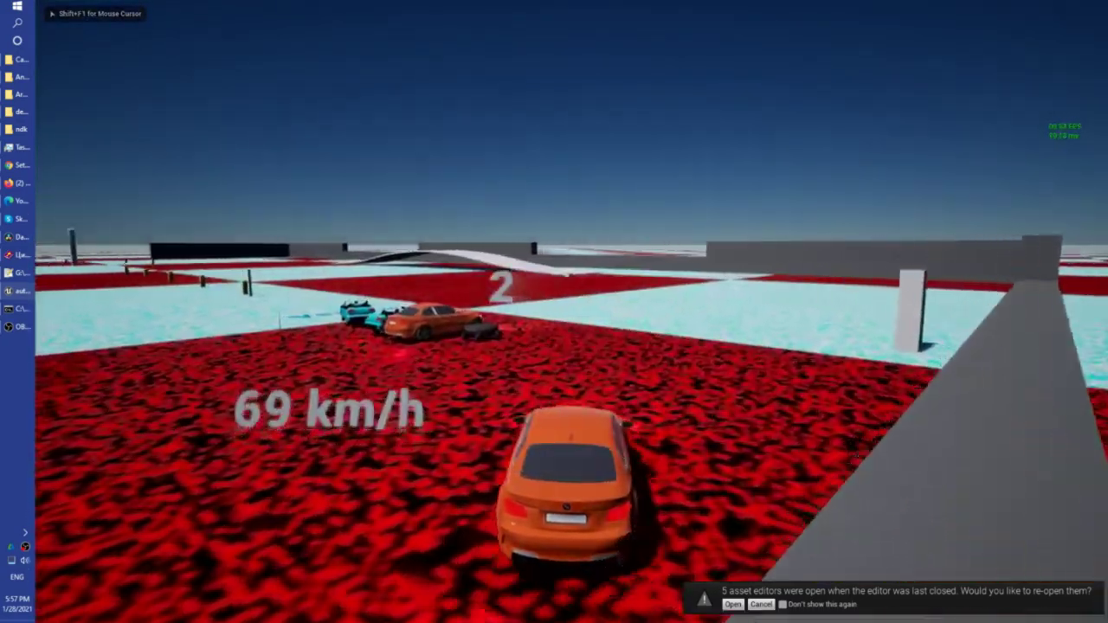
pyautogui.press('a')
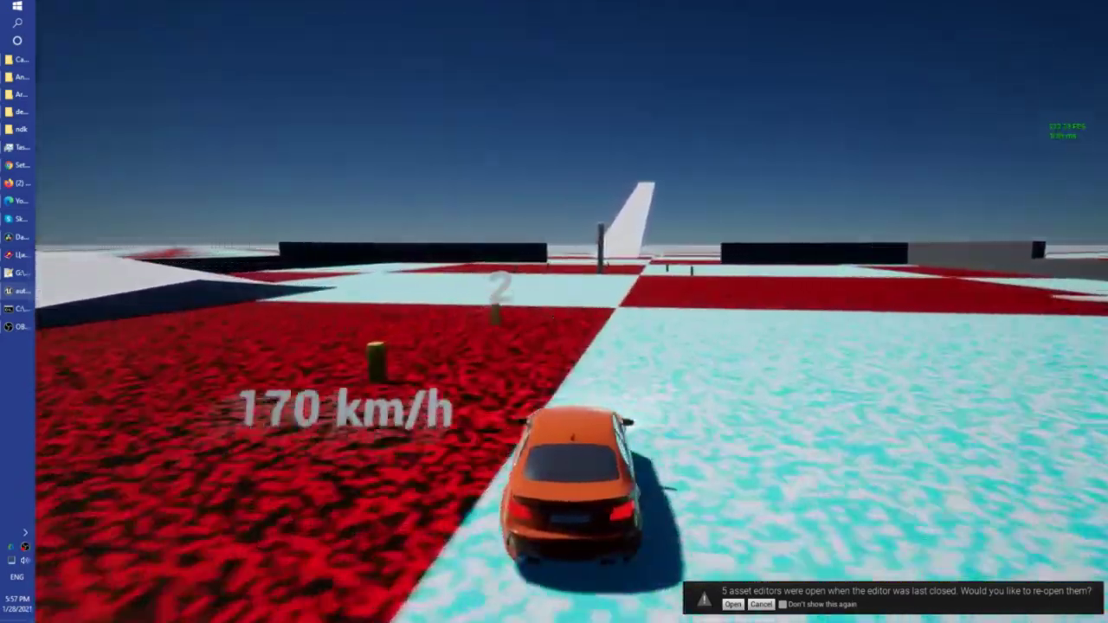
pyautogui.press('w')
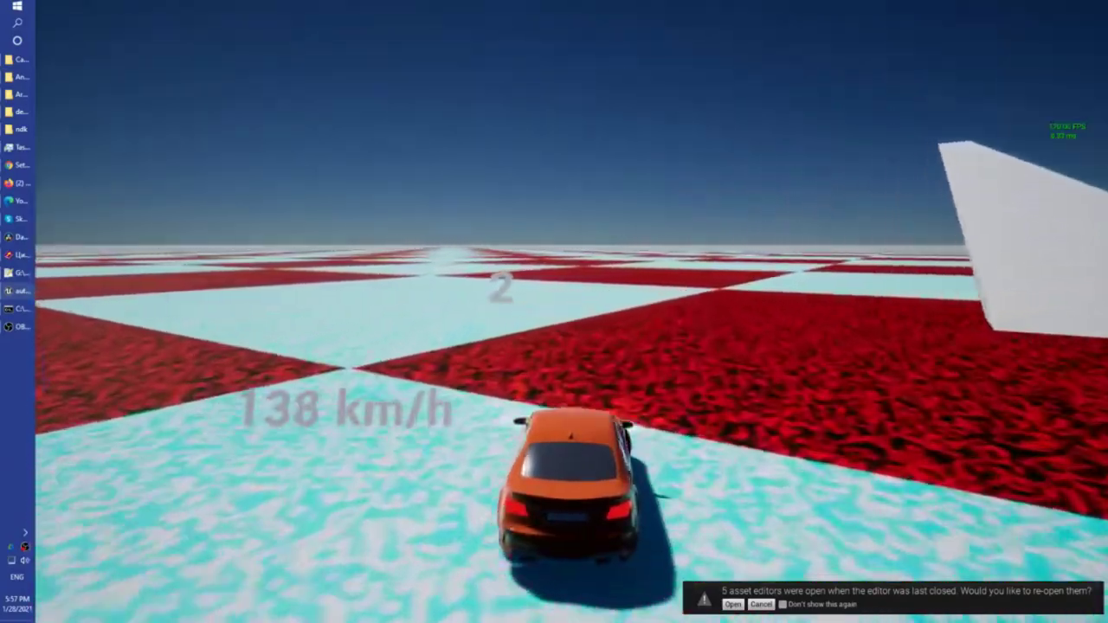
pyautogui.press('d')
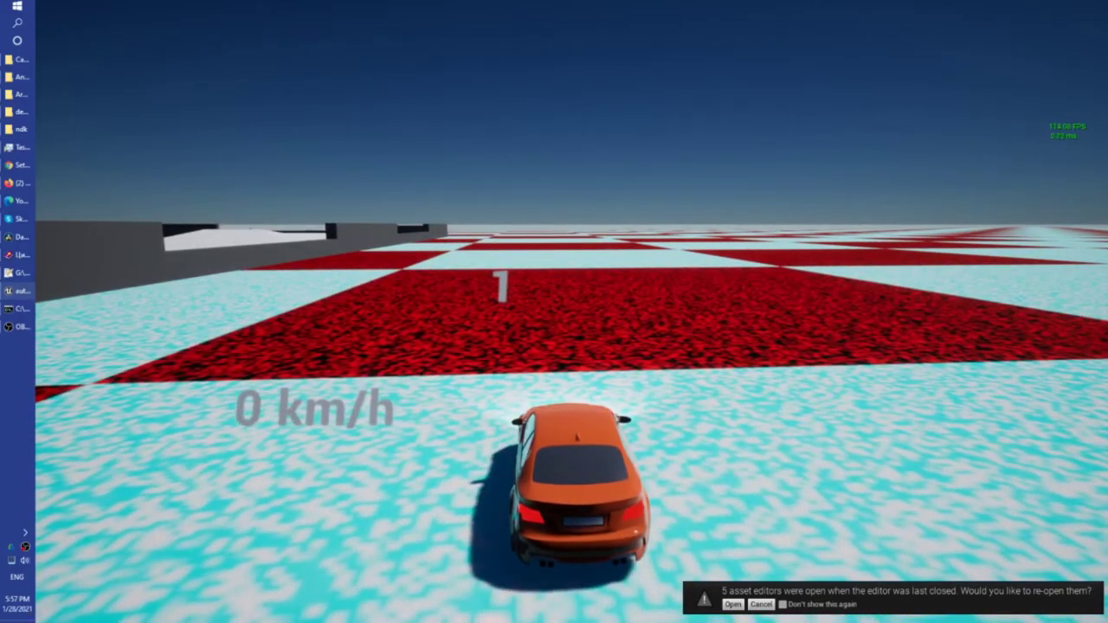
pyautogui.press('w')
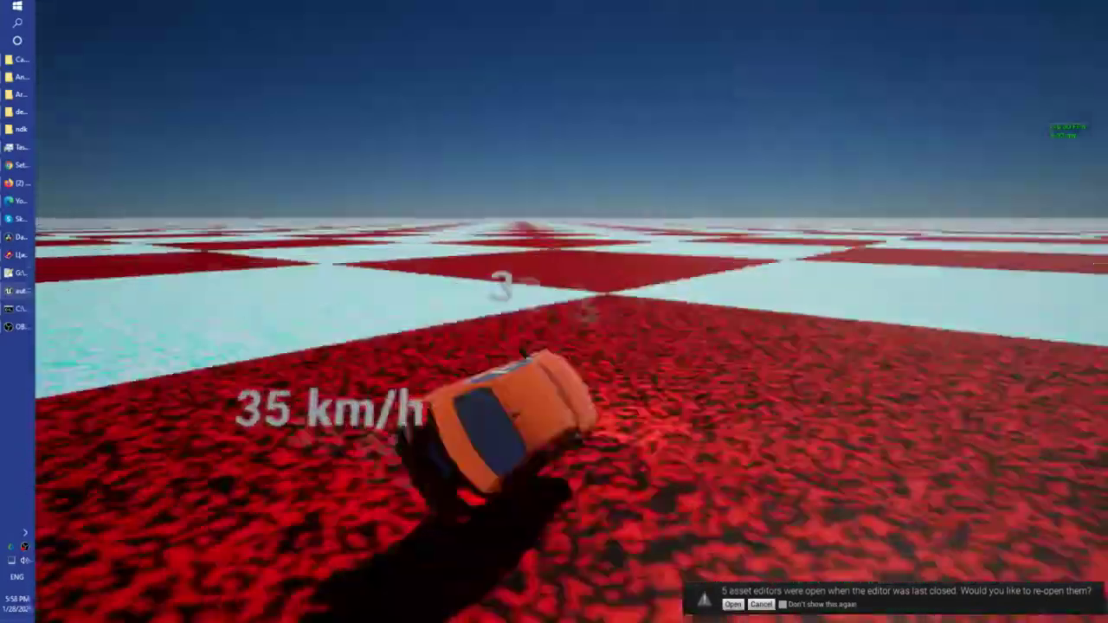
pyautogui.press('Escape')
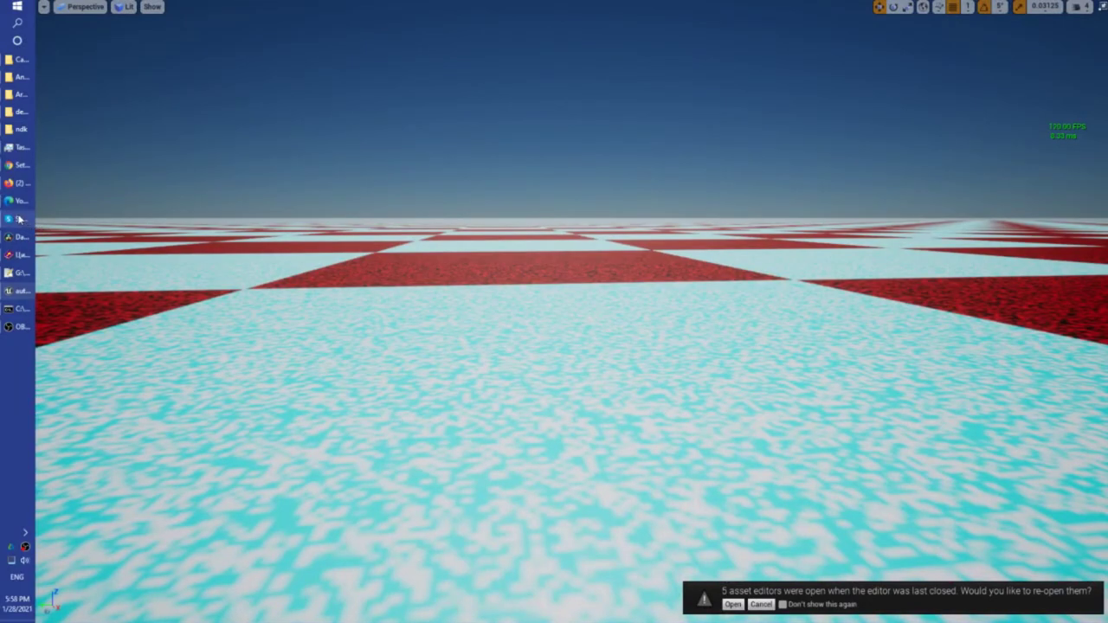